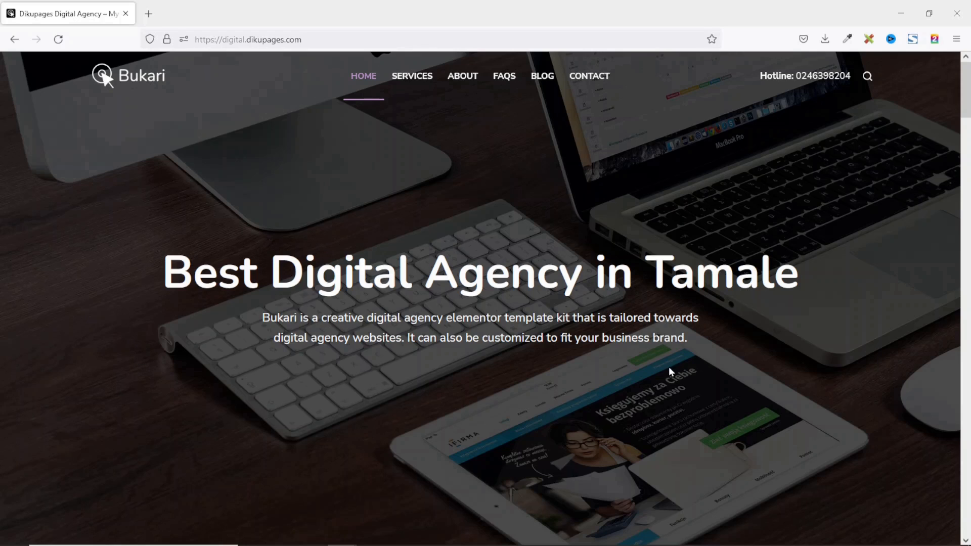
# Scroll the home page from the hero banner past services, blog and testimonials to the Book Appointment form.
pyautogui.scroll(-6, 672, 362)
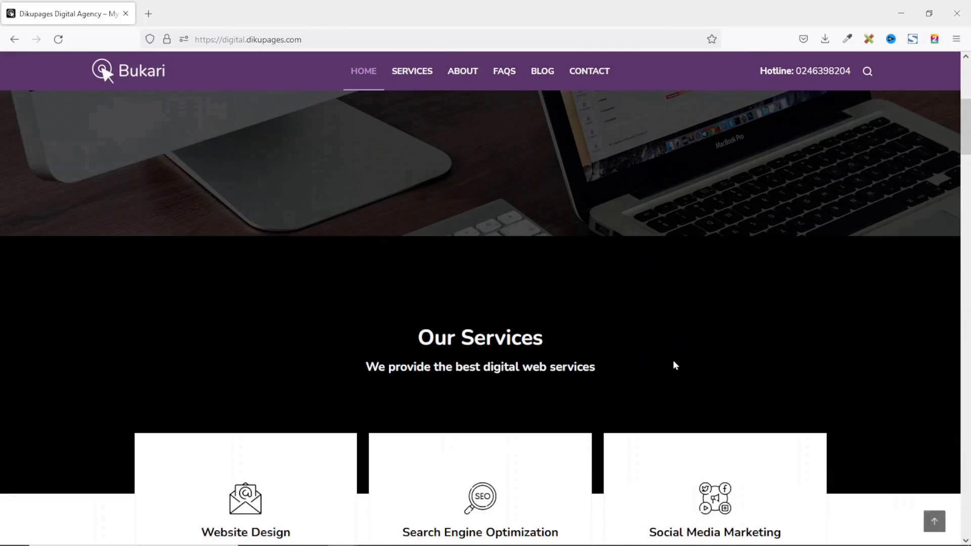
pyautogui.scroll(-2, 487, 409)
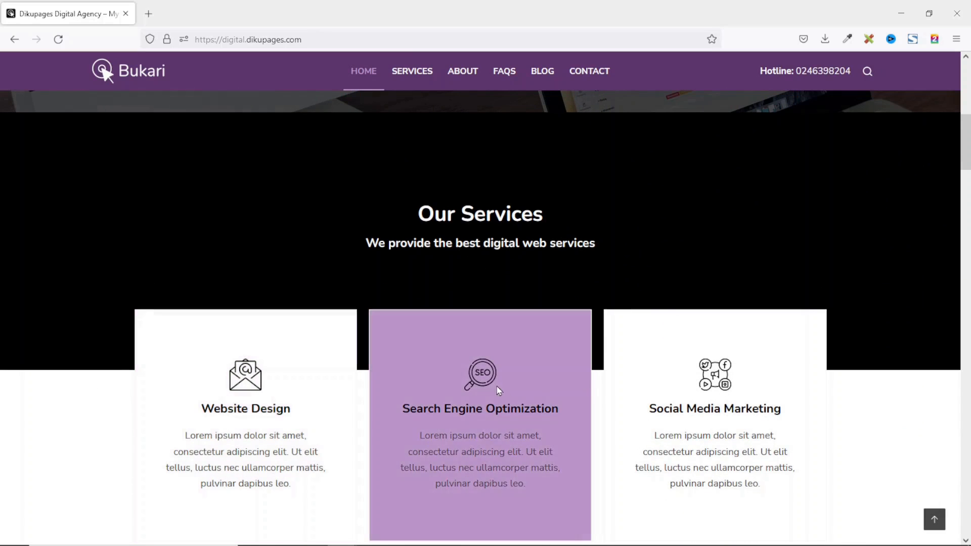
pyautogui.scroll(-3, 738, 421)
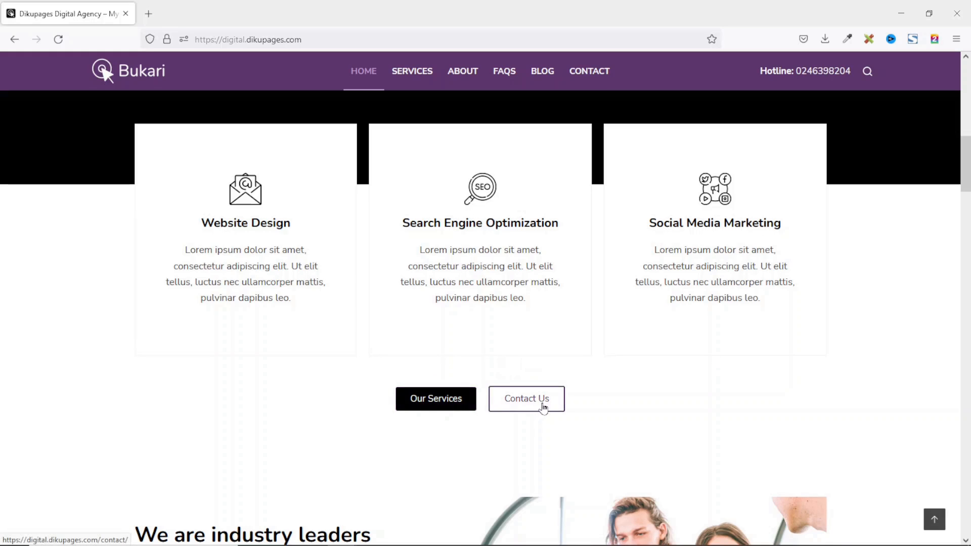
pyautogui.scroll(1, 501, 378)
pyautogui.scroll(-4, 504, 379)
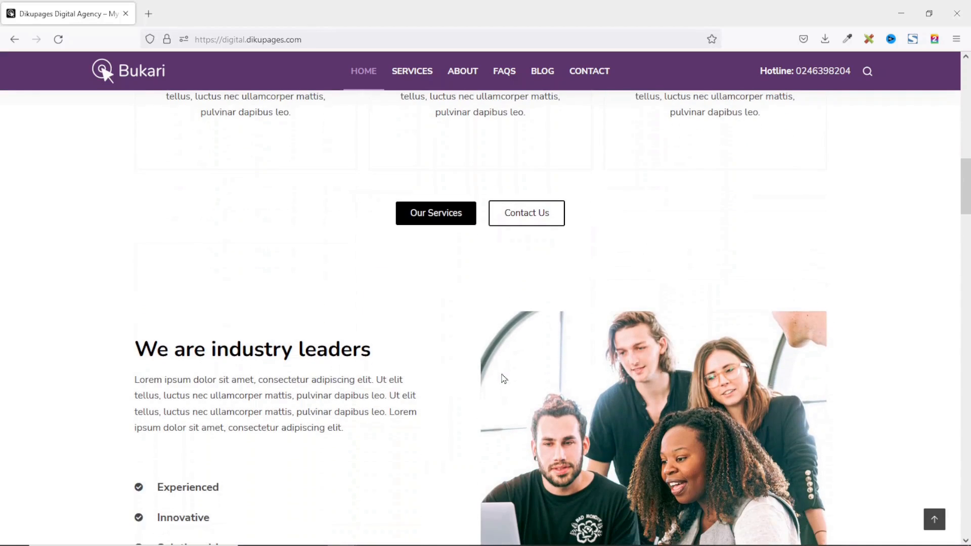
pyautogui.scroll(-3, 310, 394)
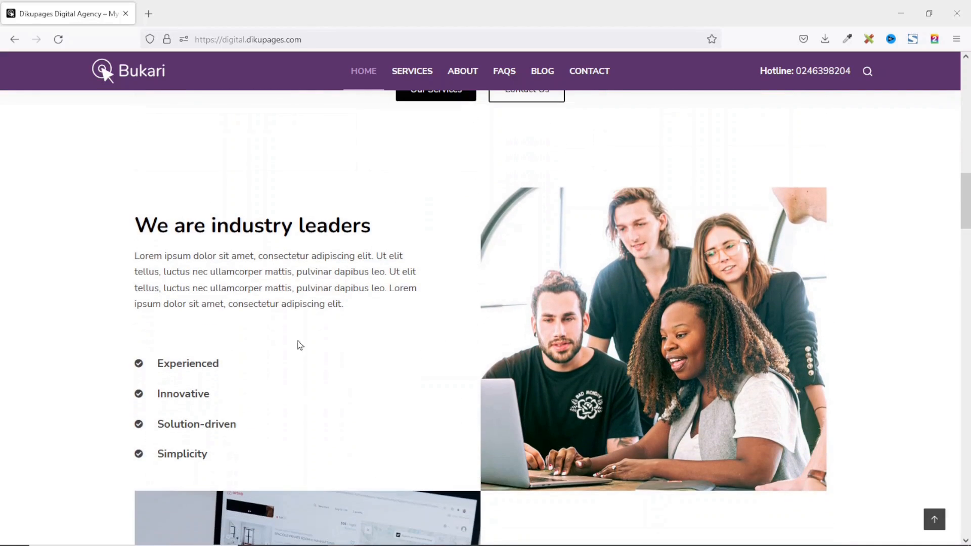
pyautogui.scroll(-5, 333, 357)
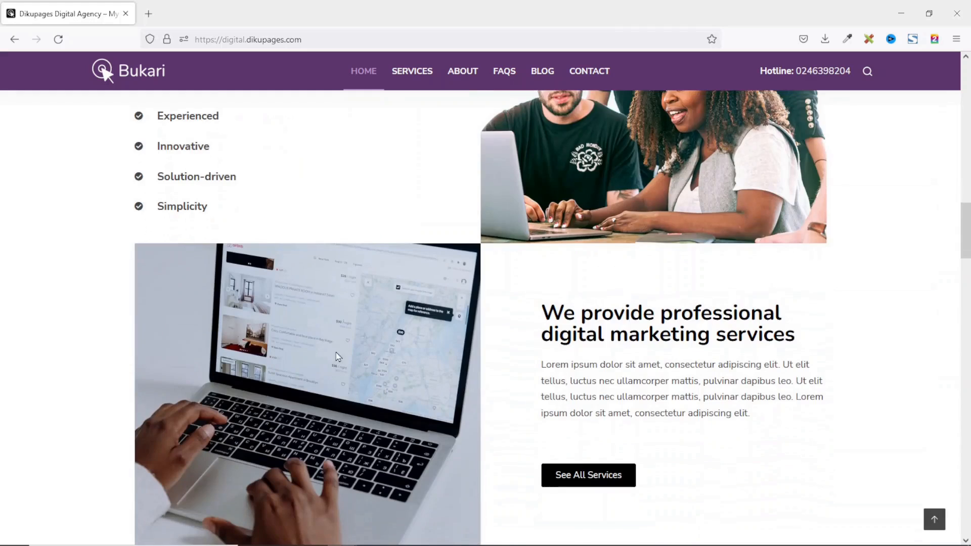
pyautogui.scroll(-7, 602, 460)
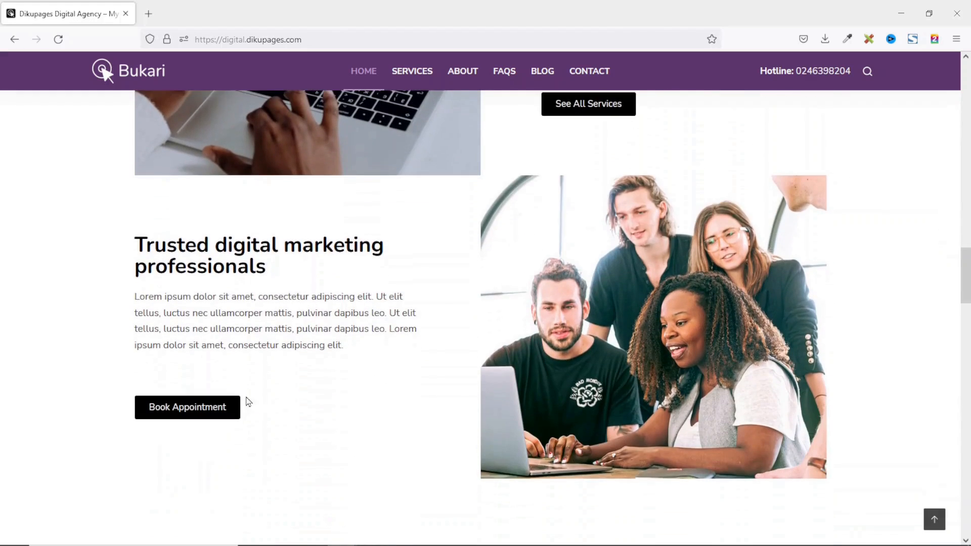
pyautogui.scroll(3, 272, 400)
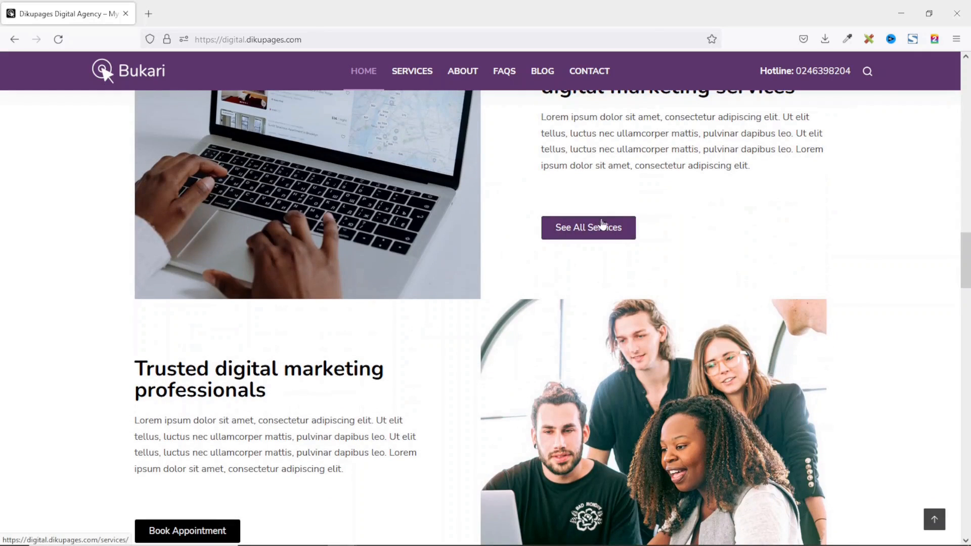
pyautogui.scroll(-1, 524, 260)
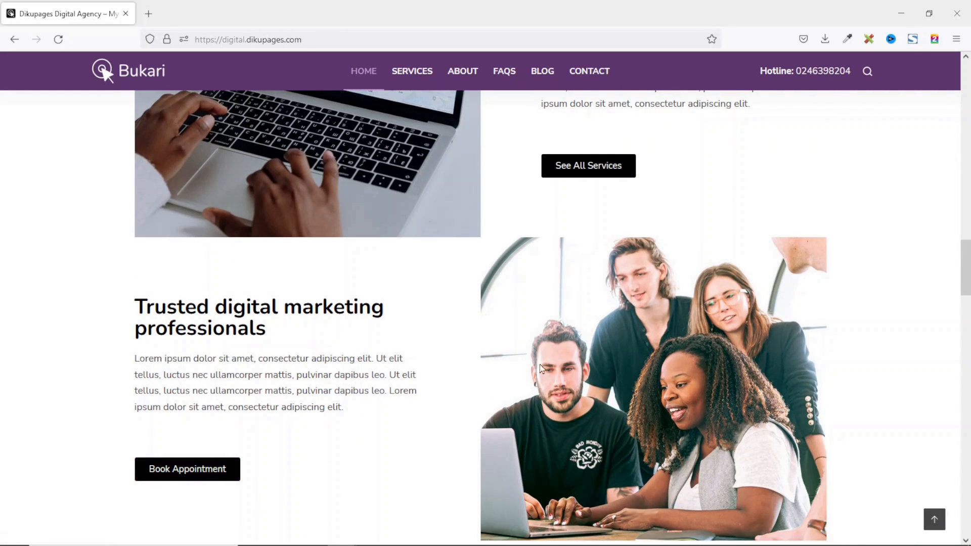
pyautogui.scroll(-5, 524, 360)
pyautogui.scroll(-2, 527, 365)
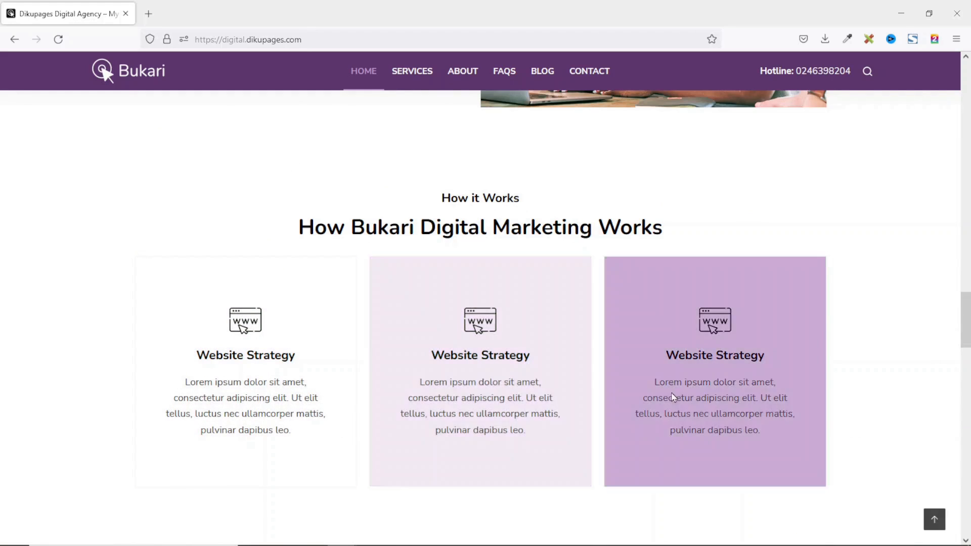
pyautogui.scroll(-5, 596, 332)
pyautogui.scroll(-2, 598, 332)
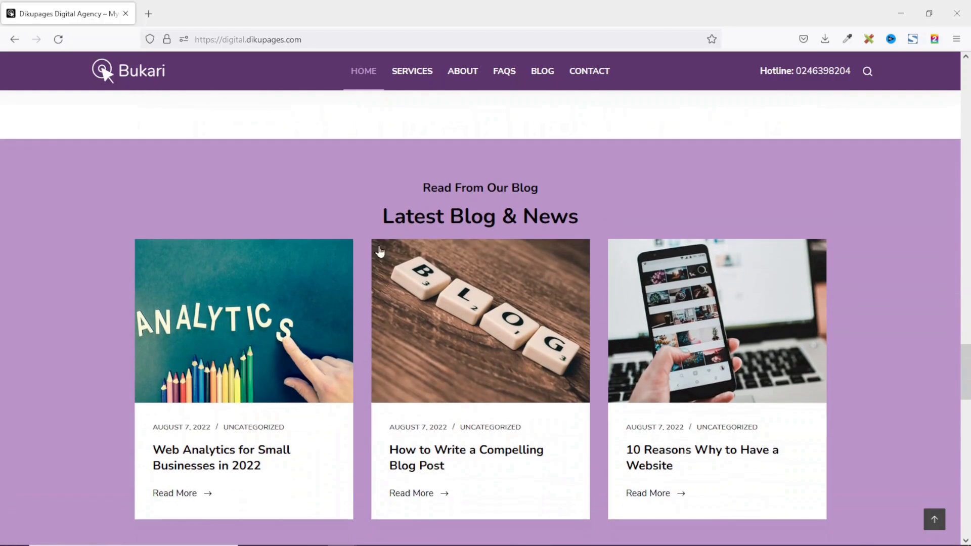
pyautogui.scroll(-3, 589, 353)
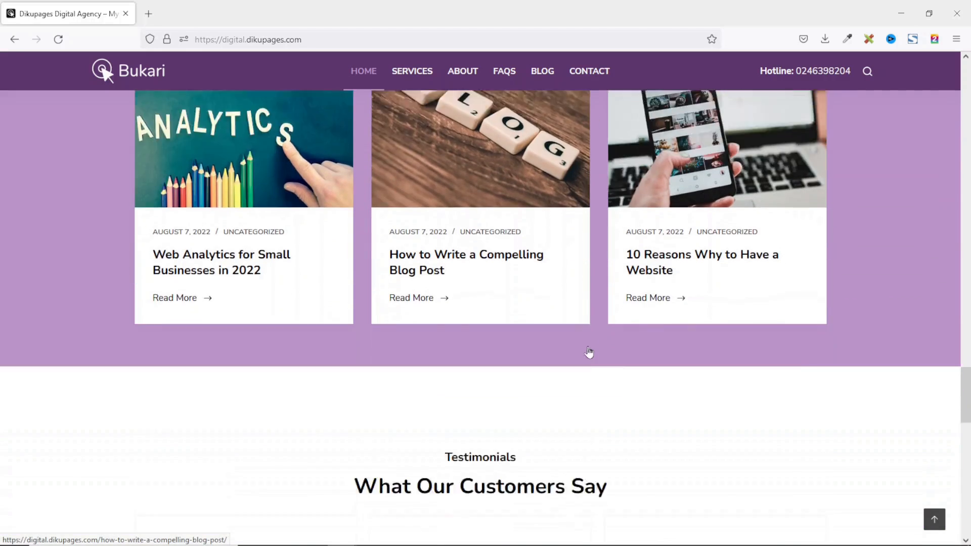
pyautogui.scroll(-4, 589, 352)
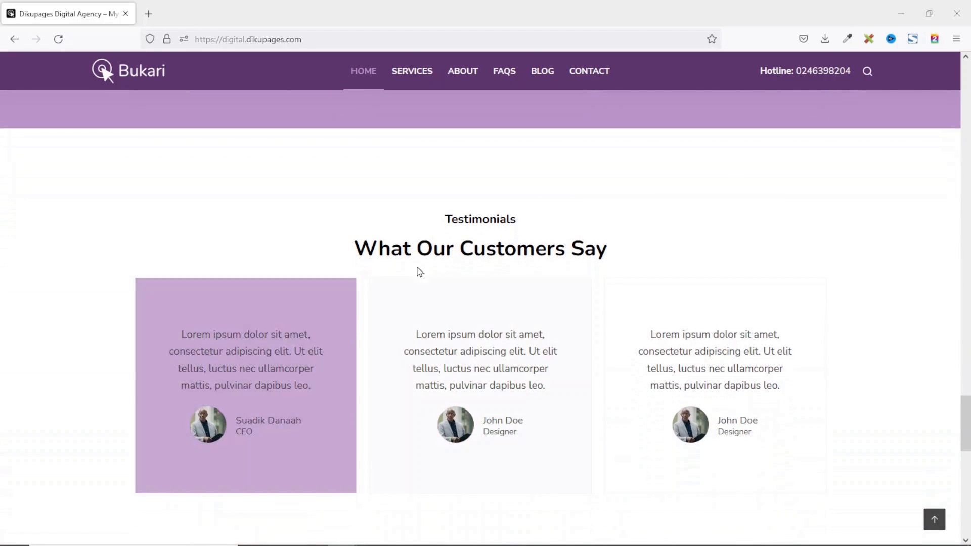
pyautogui.scroll(-3, 548, 335)
pyautogui.scroll(-2, 506, 332)
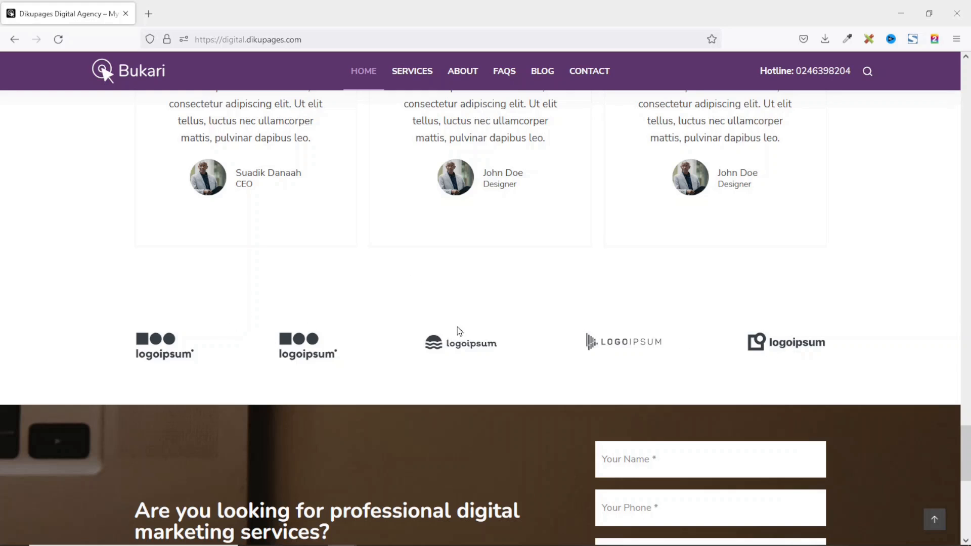
pyautogui.scroll(-4, 685, 191)
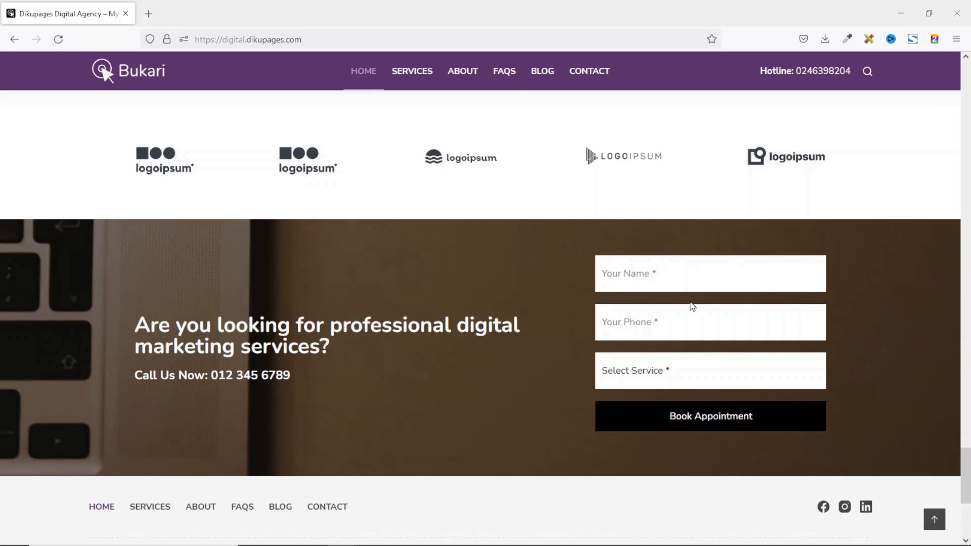
# Submit an Email Marketing appointment with a name and phone number, then jump back to the top.
pyautogui.write('S')
pyautogui.write('01356889')
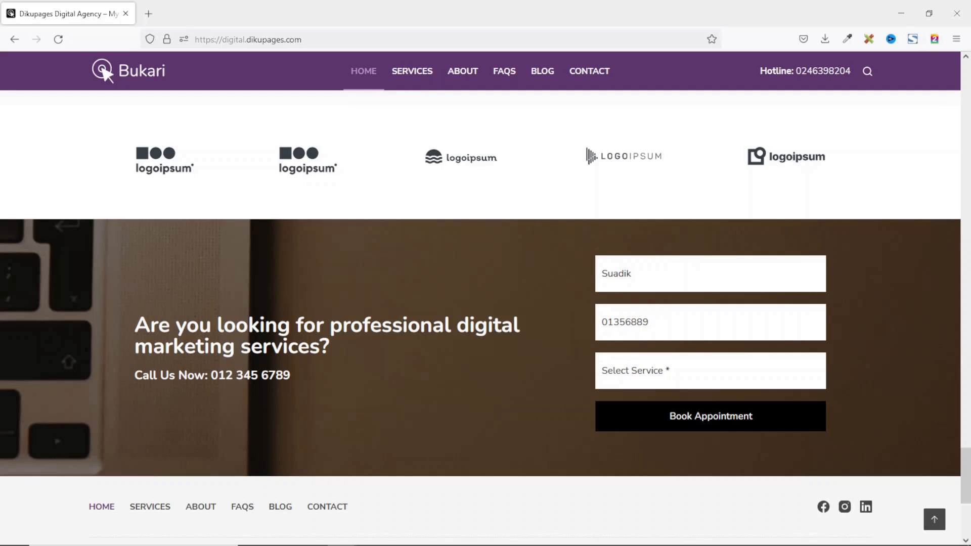
pyautogui.click(655, 371)
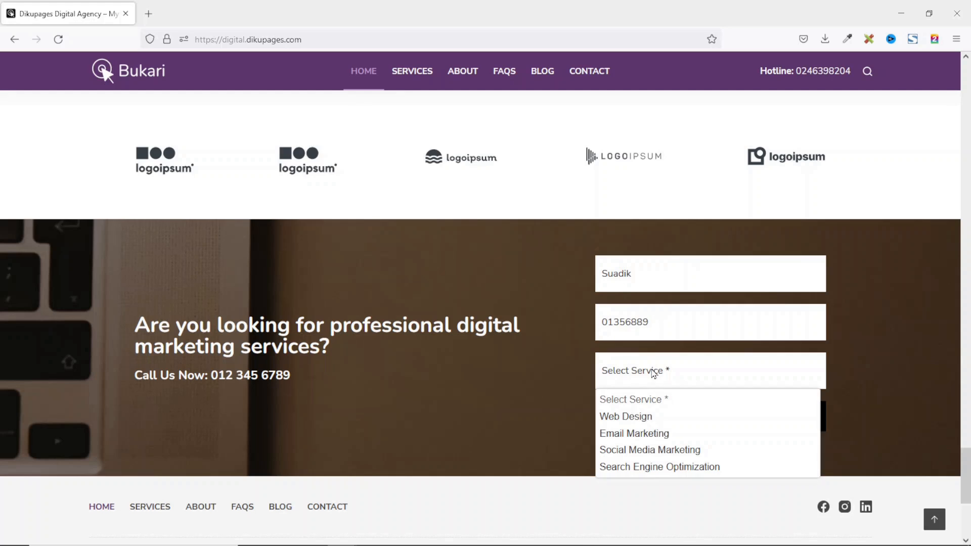
pyautogui.click(648, 435)
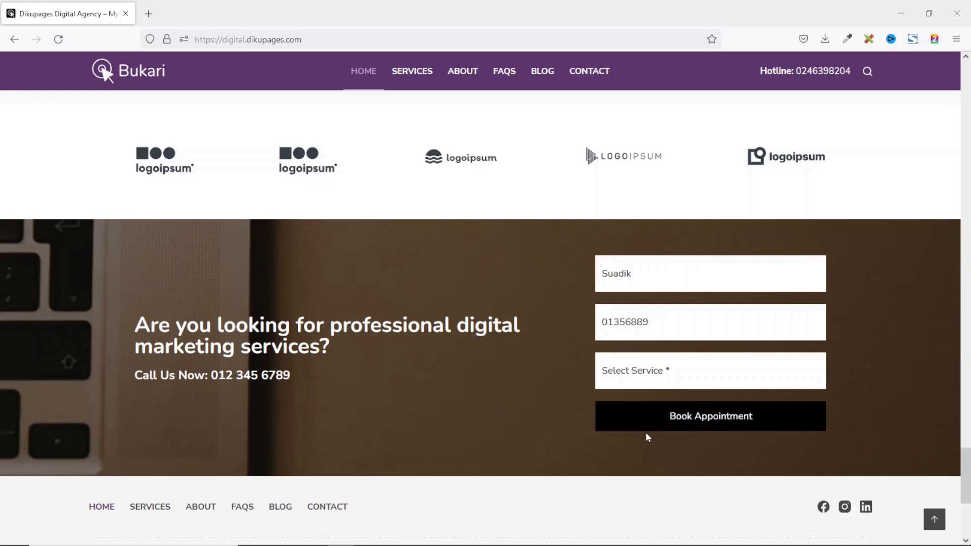
pyautogui.click(755, 417)
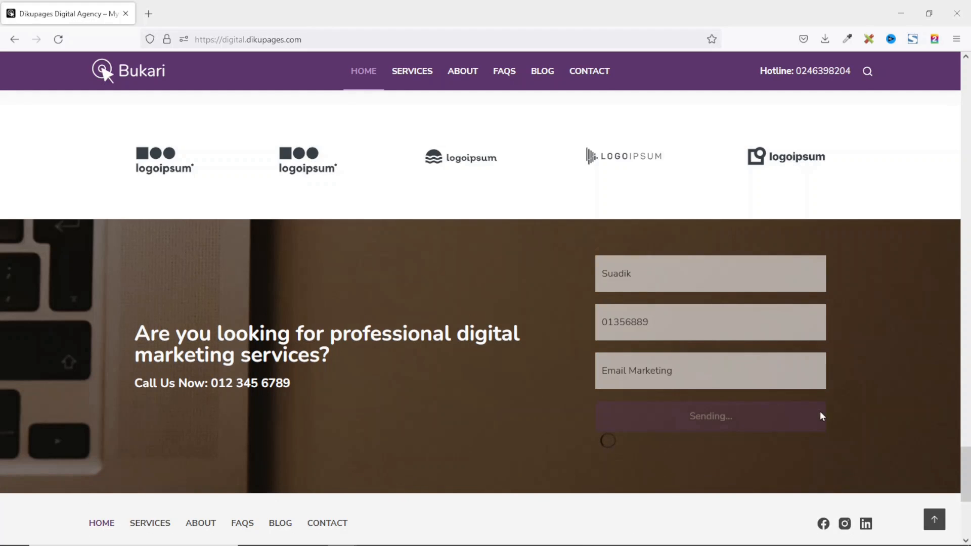
pyautogui.scroll(-3, 786, 412)
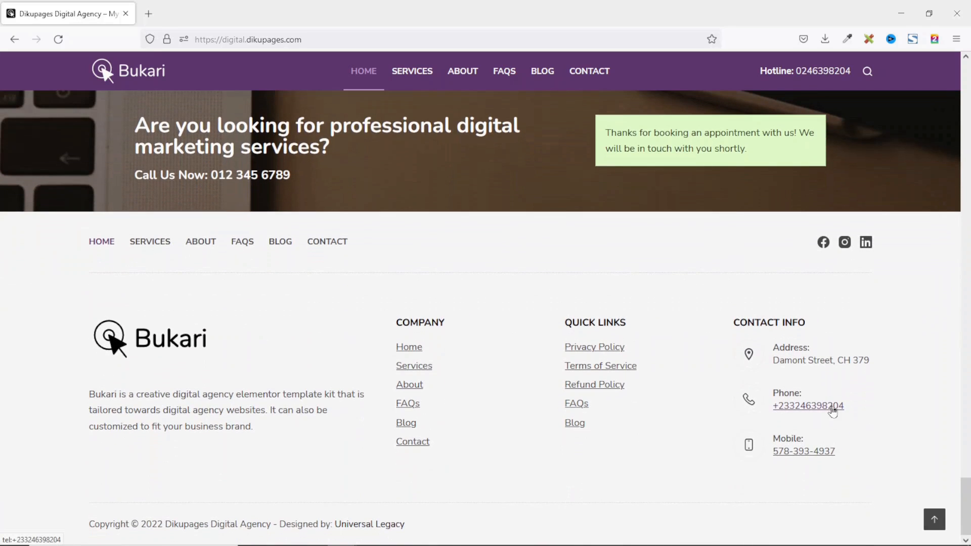
pyautogui.click(934, 520)
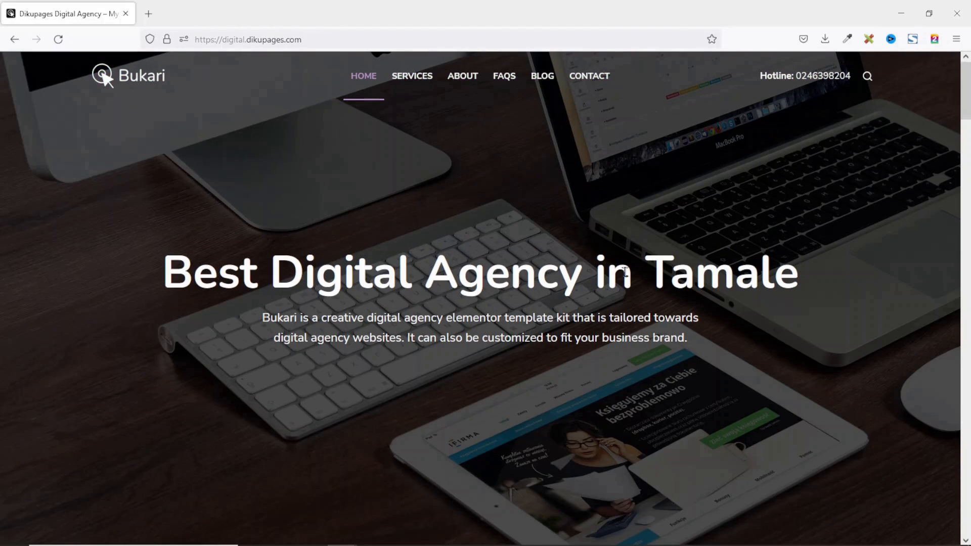
# Open the Services page and scroll down to its project gallery.
pyautogui.scroll(-5, 618, 397)
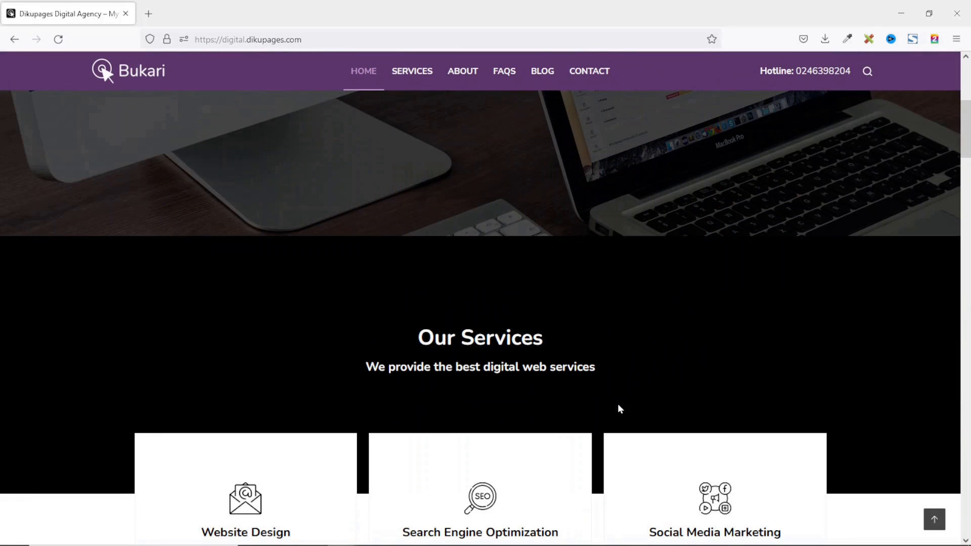
pyautogui.click(412, 73)
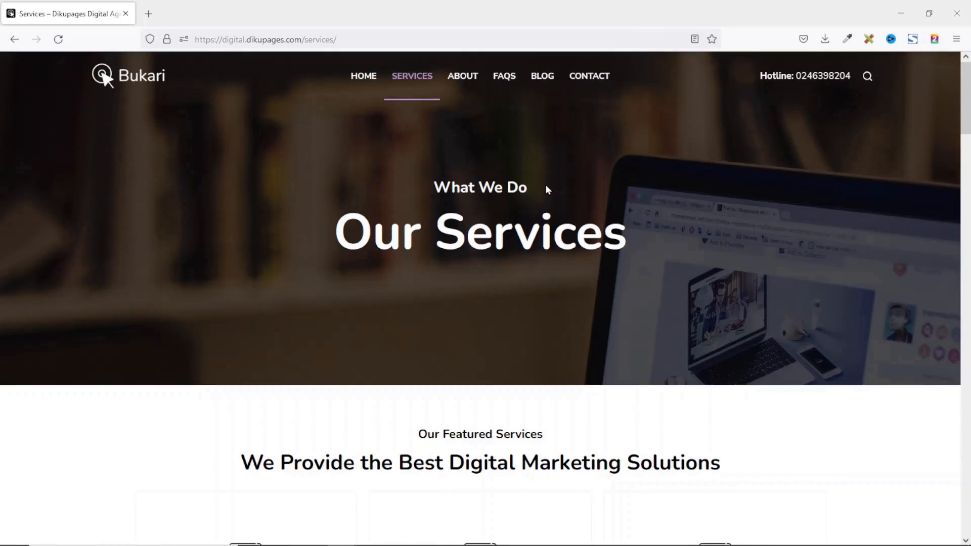
pyautogui.scroll(-5, 545, 184)
pyautogui.scroll(-5, 546, 188)
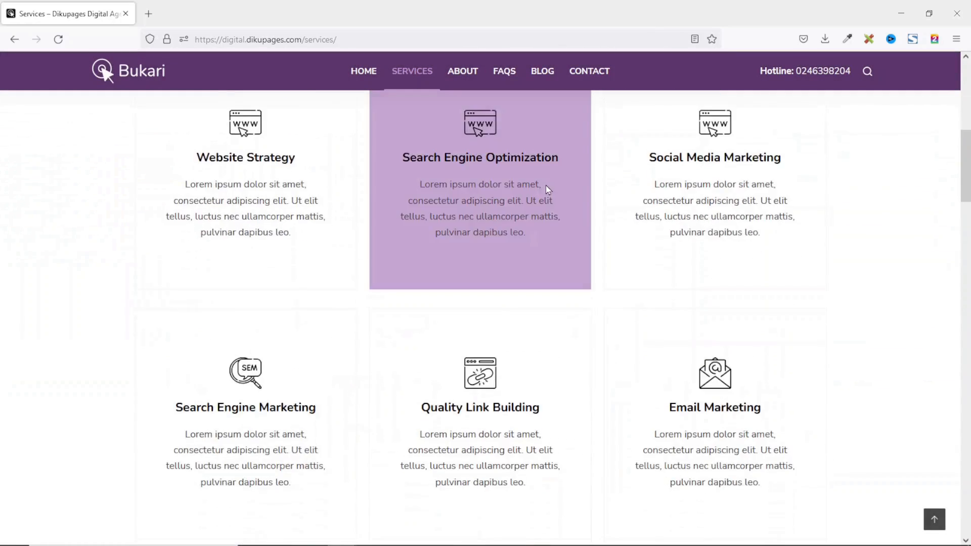
pyautogui.scroll(4, 546, 189)
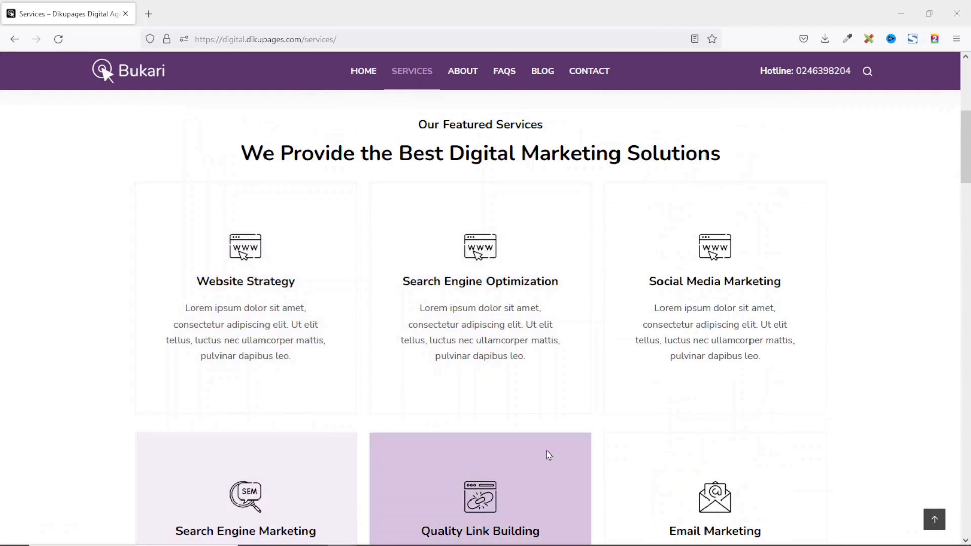
pyautogui.scroll(-5, 739, 338)
pyautogui.scroll(5, 740, 335)
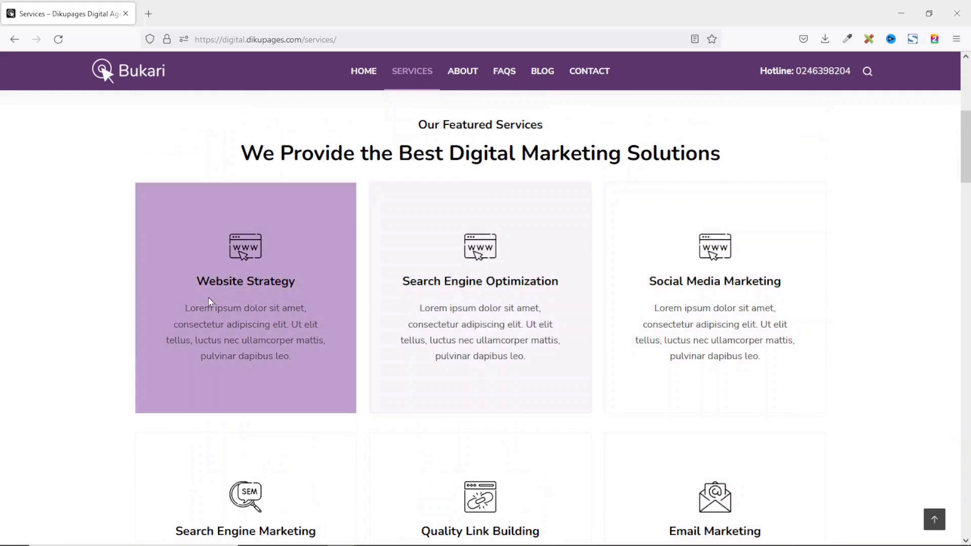
pyautogui.scroll(-1, 719, 312)
pyautogui.scroll(-3, 718, 312)
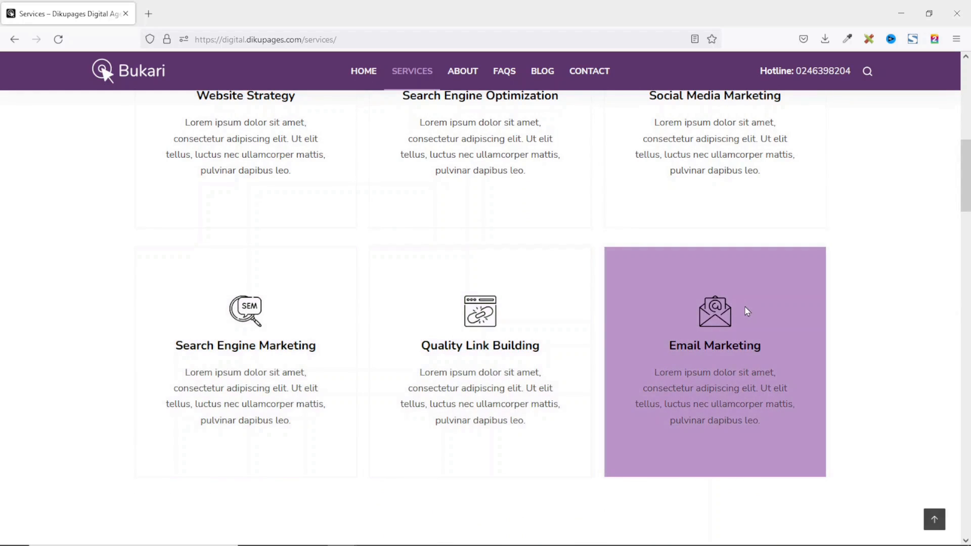
pyautogui.scroll(-6, 635, 357)
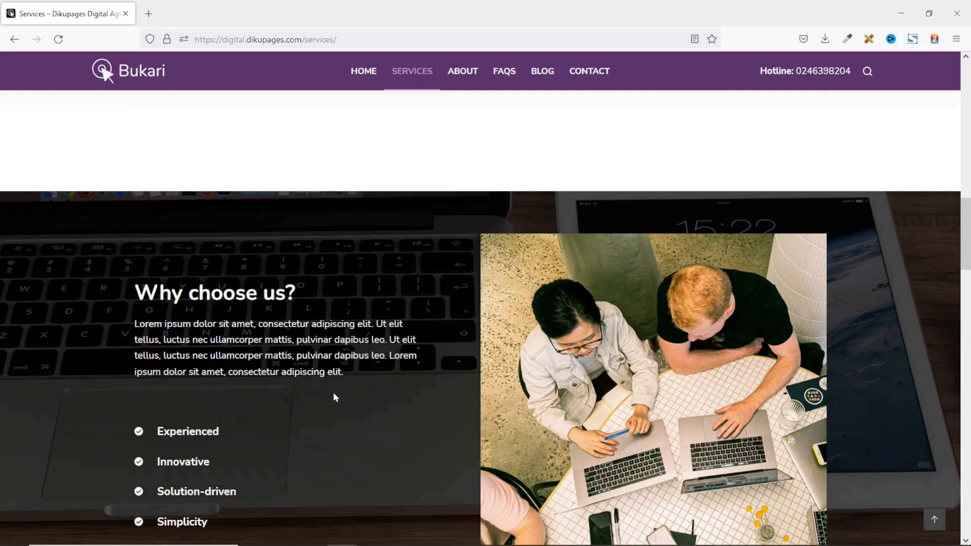
pyautogui.scroll(-10, 335, 394)
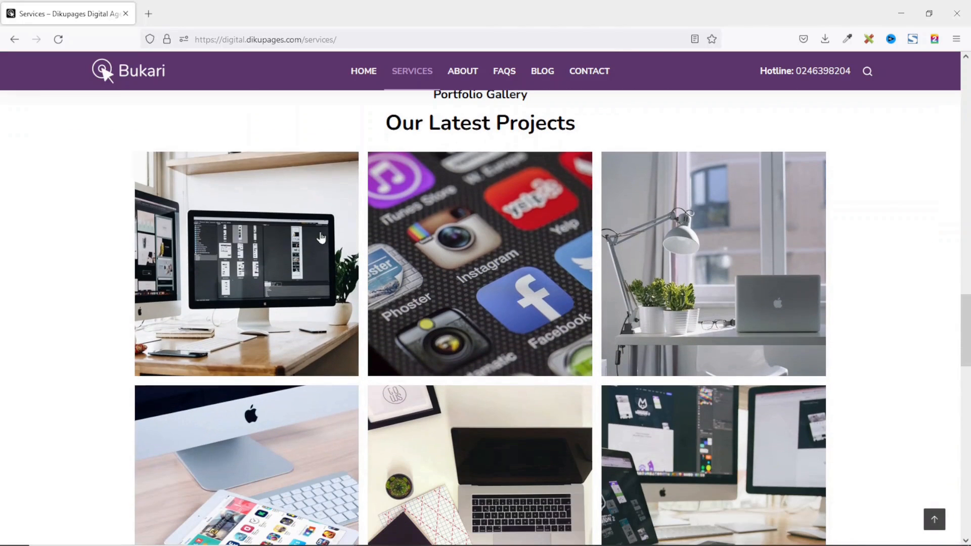
# View the first three gallery photos, close the lightbox, and scroll to the stats counters.
pyautogui.click(283, 260)
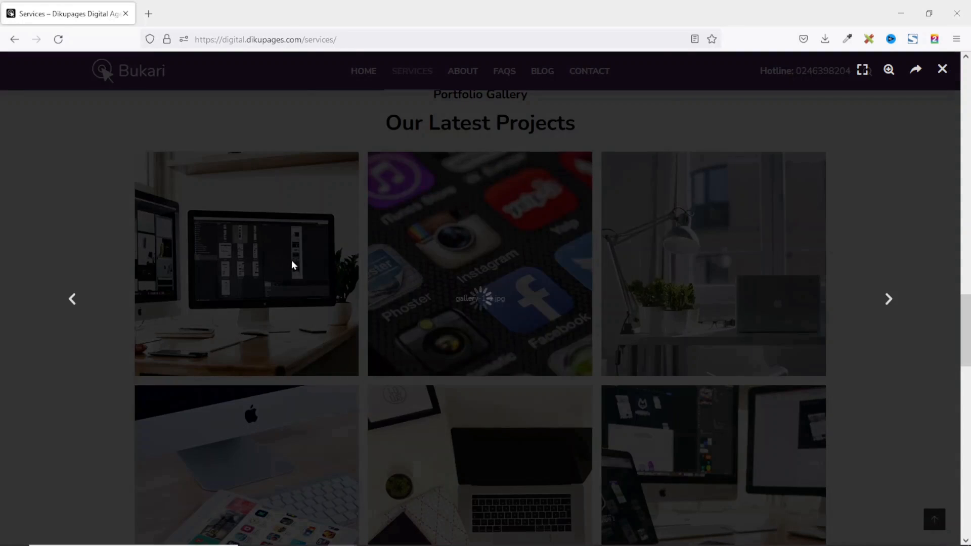
pyautogui.click(889, 301)
pyautogui.click(889, 301)
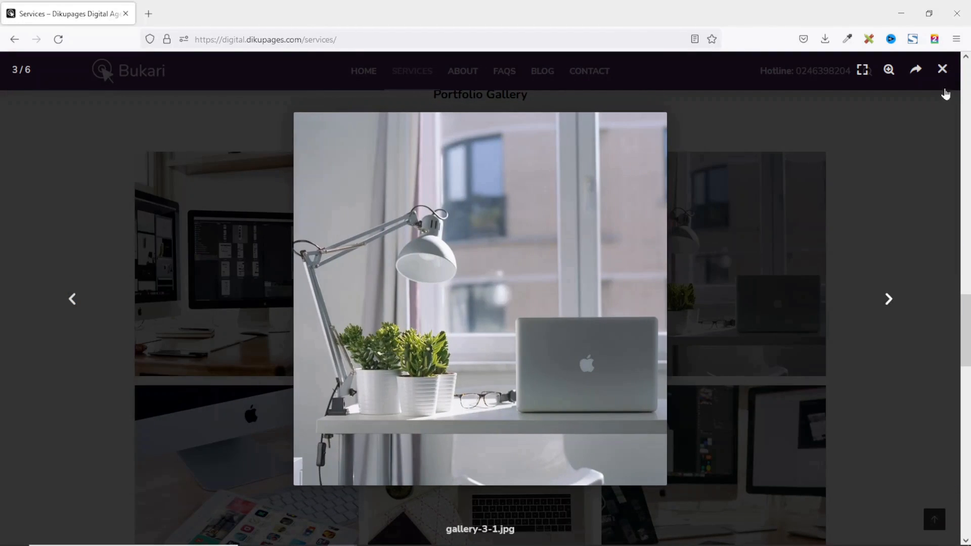
pyautogui.click(942, 69)
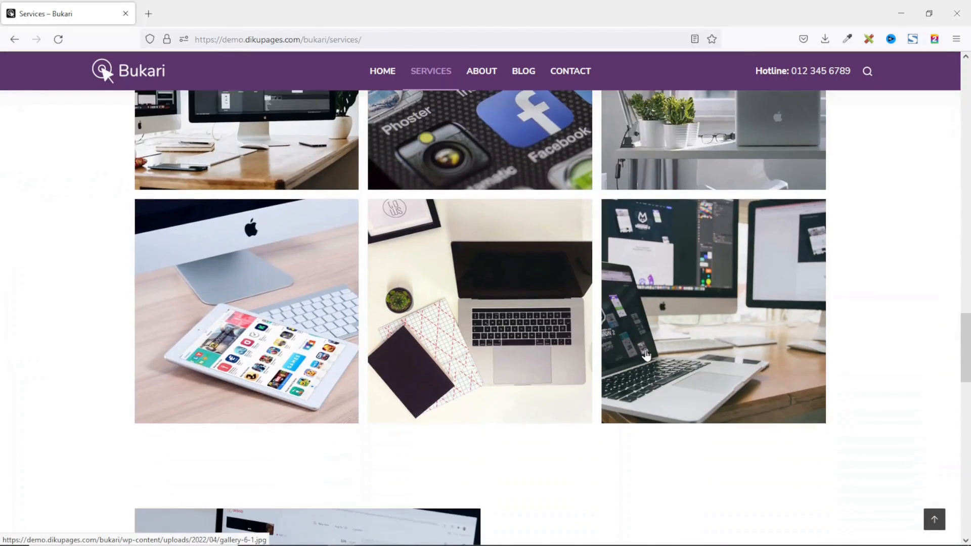
pyautogui.scroll(-8, 647, 355)
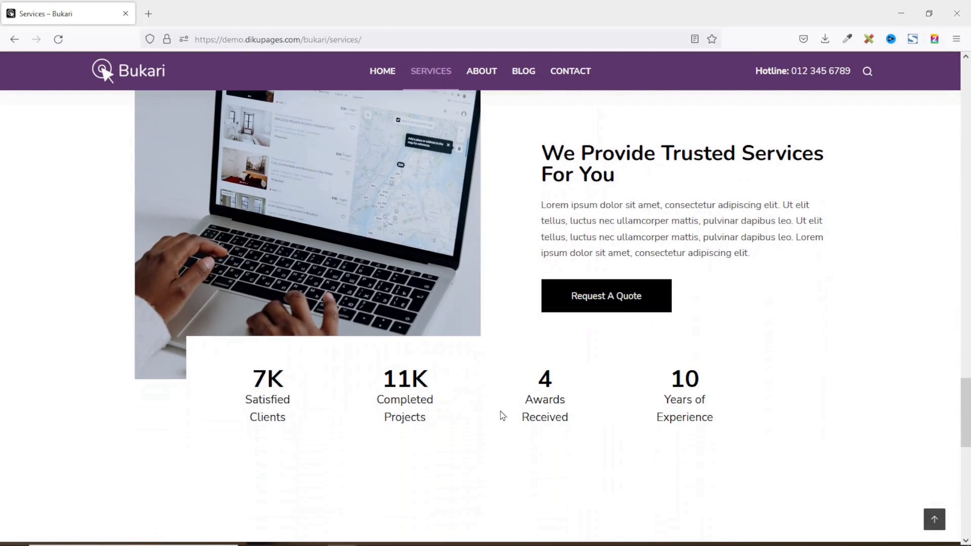
pyautogui.scroll(-5, 506, 411)
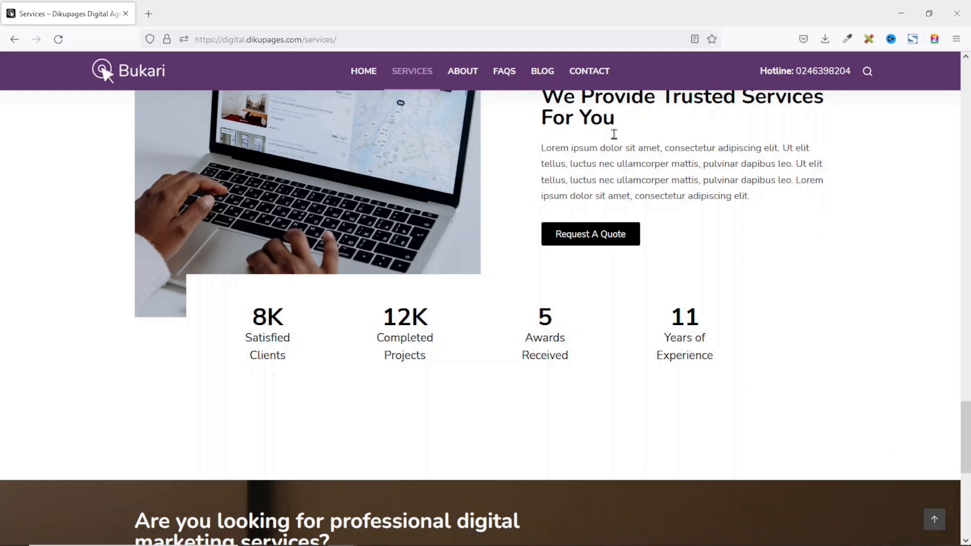
# Open the About page and scroll through it.
pyautogui.click(474, 74)
pyautogui.scroll(-8, 587, 160)
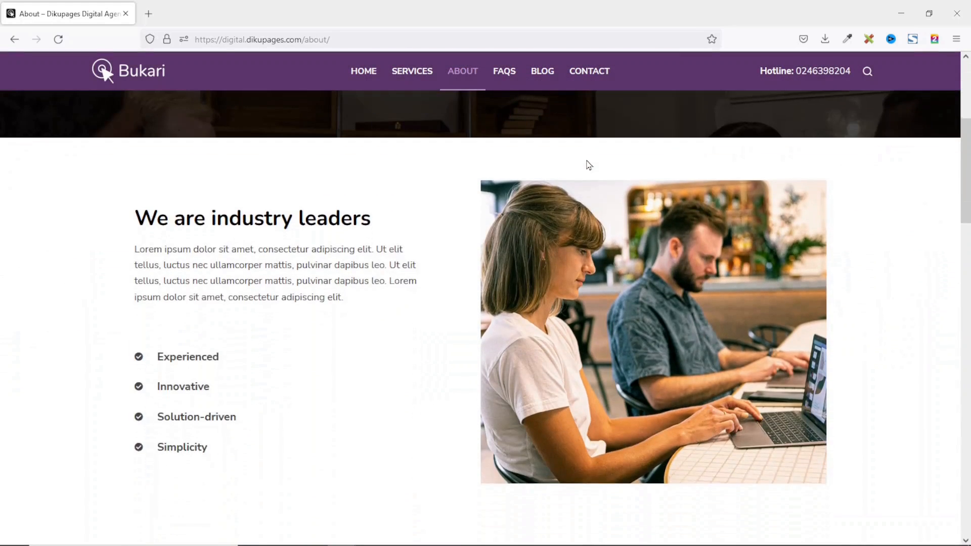
pyautogui.scroll(7, 286, 185)
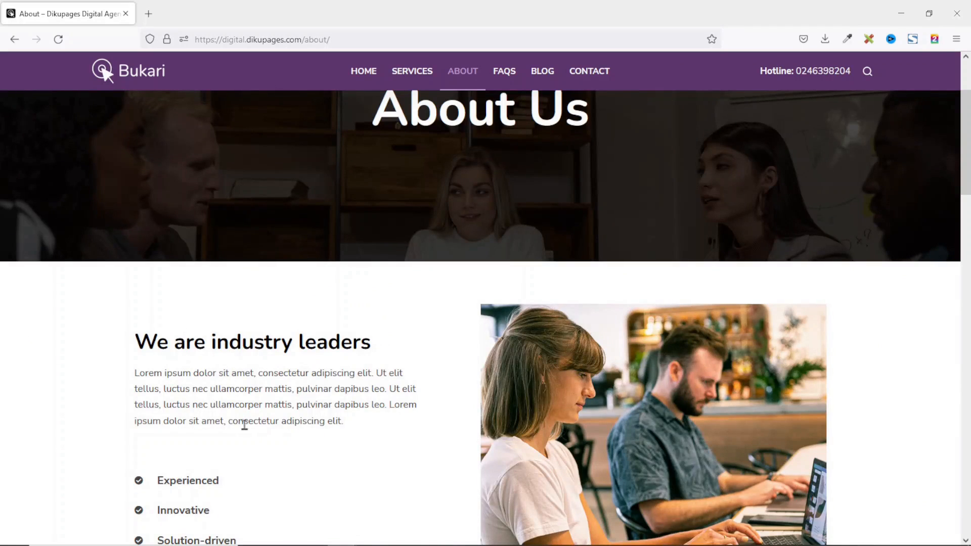
pyautogui.scroll(-10, 342, 386)
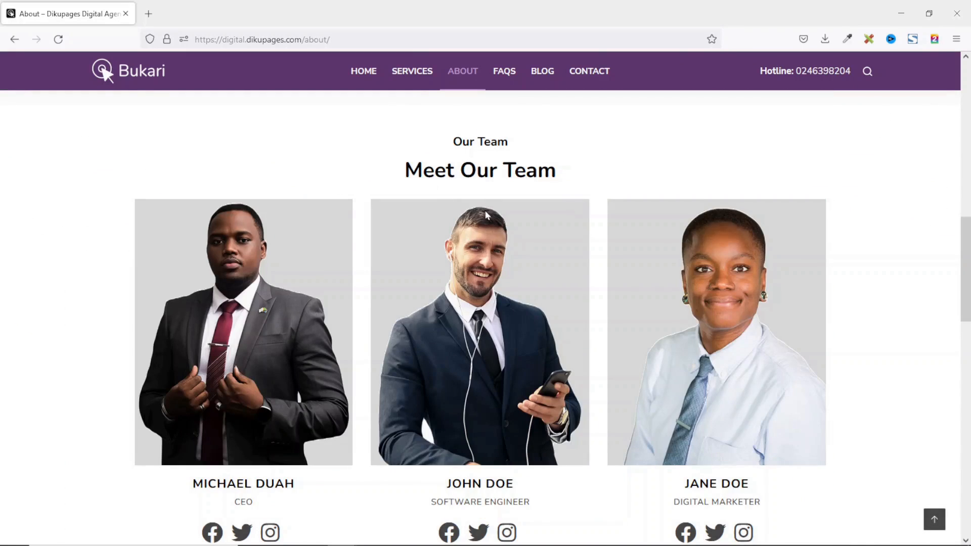
pyautogui.scroll(-10, 468, 344)
pyautogui.scroll(2, 528, 393)
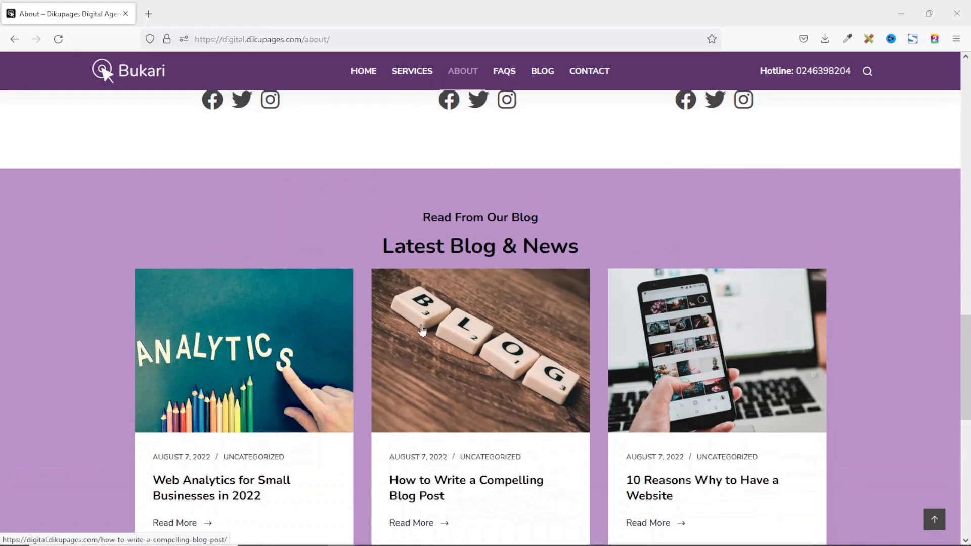
pyautogui.scroll(-5, 526, 389)
pyautogui.scroll(3, 265, 347)
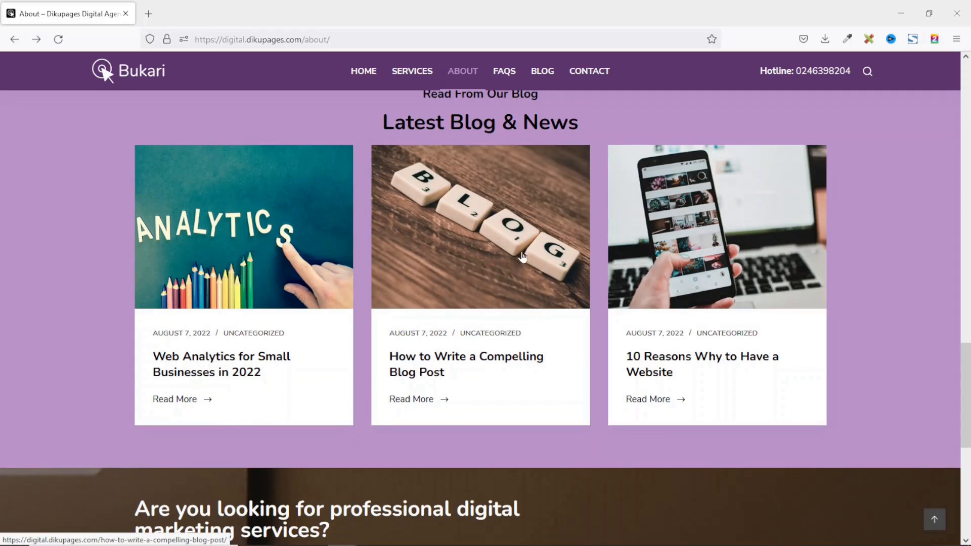
# Open the FAQs page and scroll through it.
pyautogui.click(502, 75)
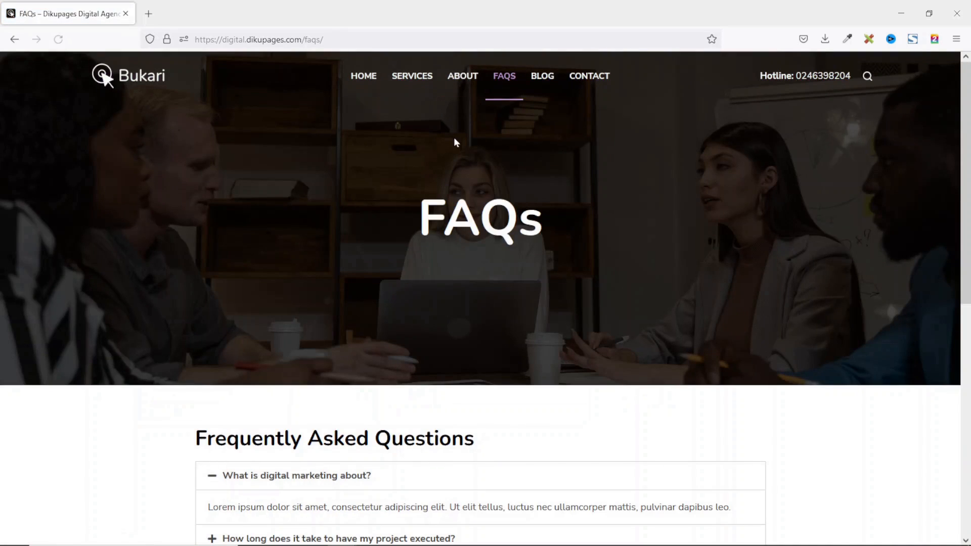
pyautogui.scroll(-5, 456, 237)
pyautogui.scroll(5, 464, 235)
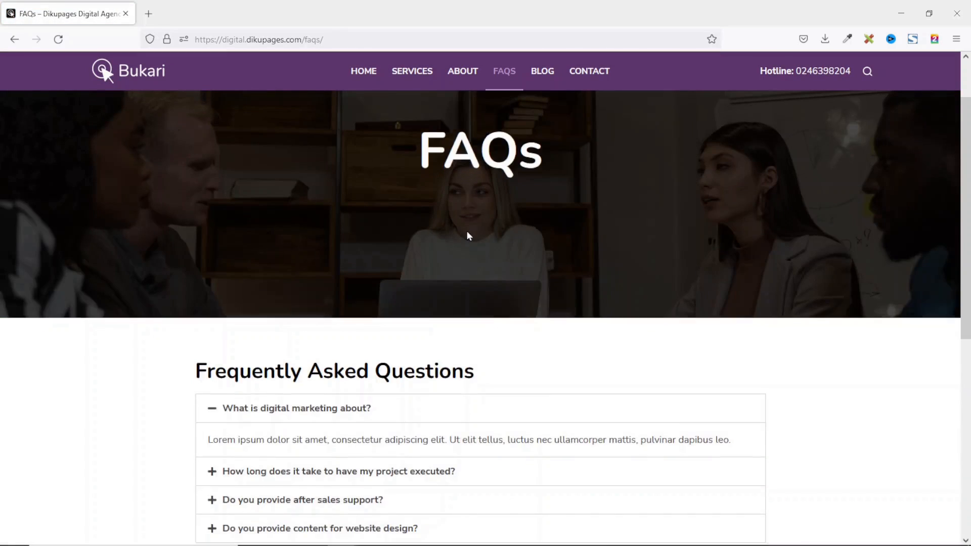
pyautogui.scroll(-2, 467, 235)
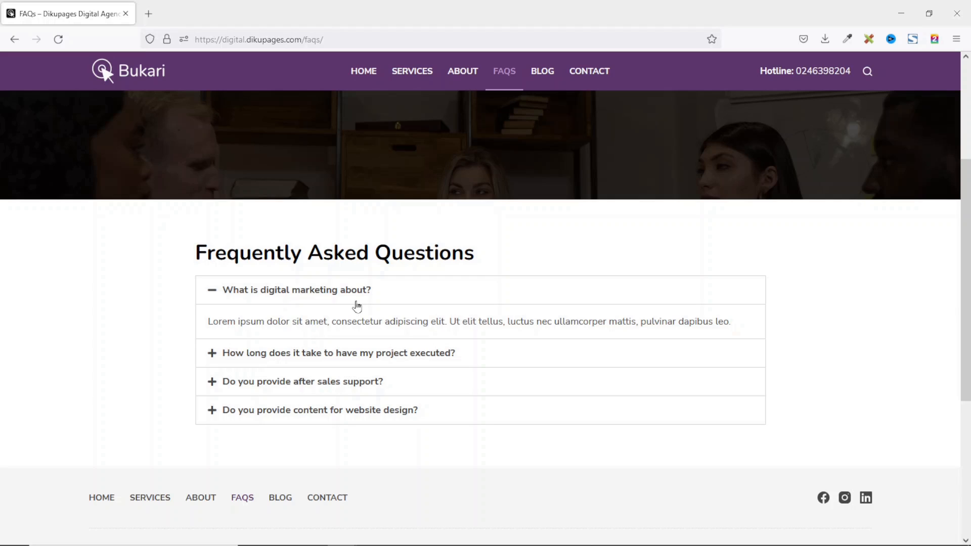
# Skim the Blog page, then open the Contact page.
pyautogui.click(540, 87)
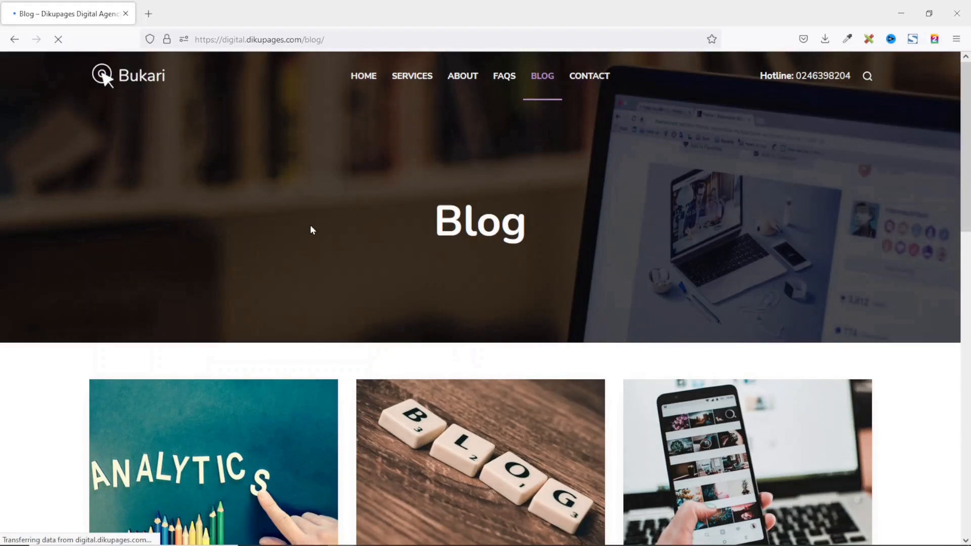
pyautogui.scroll(-8, 347, 228)
pyautogui.scroll(-6, 349, 230)
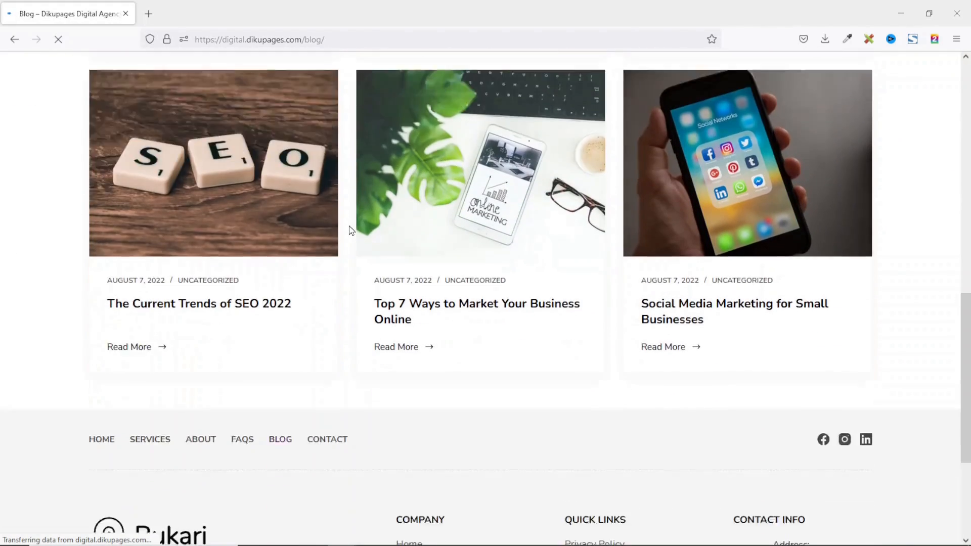
pyautogui.scroll(3, 349, 230)
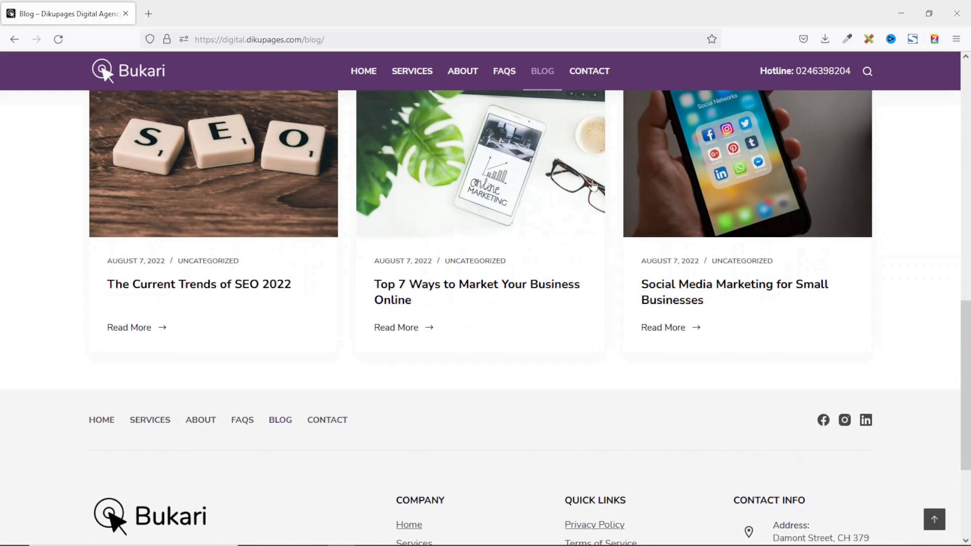
pyautogui.click(601, 75)
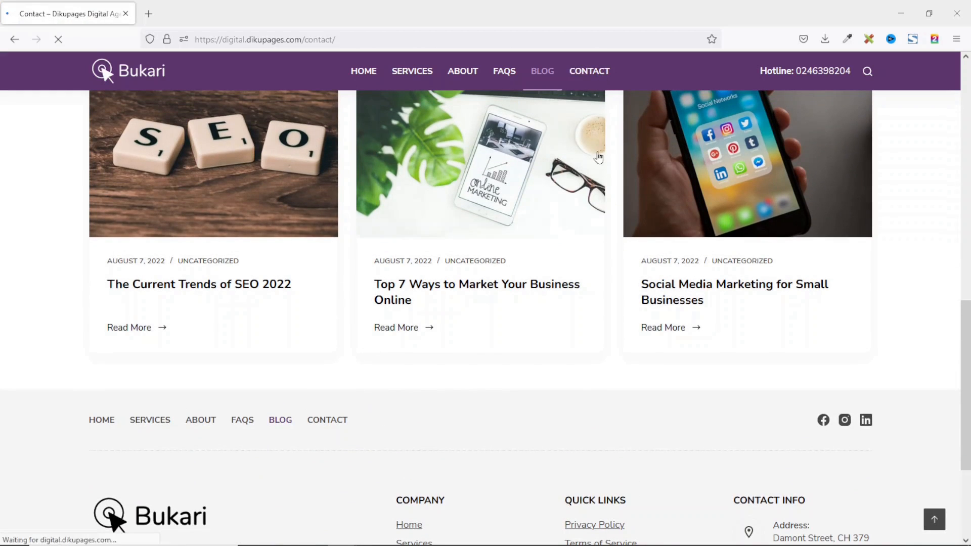
pyautogui.scroll(-6, 506, 206)
# Scroll down the Contact page past the message form and map.
pyautogui.scroll(-8, 509, 207)
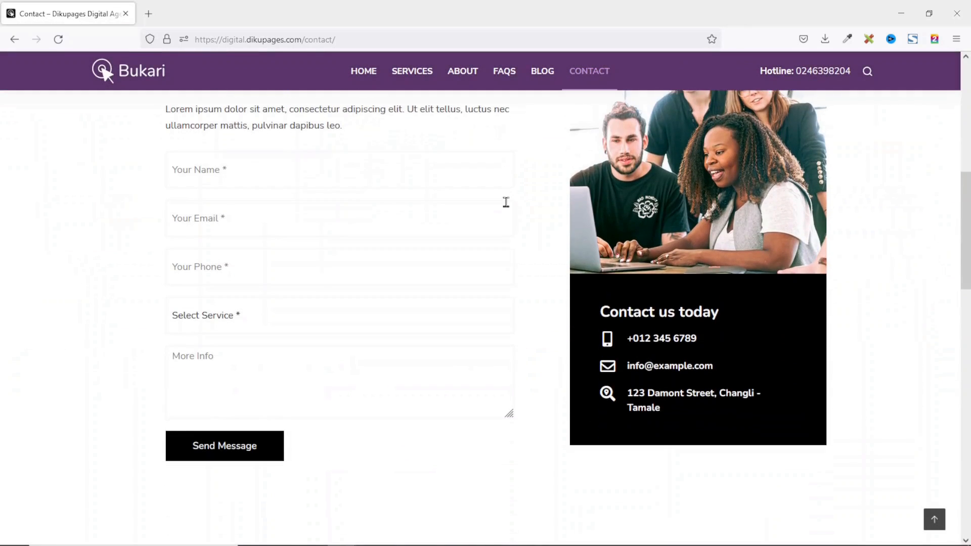
pyautogui.scroll(-6, 509, 208)
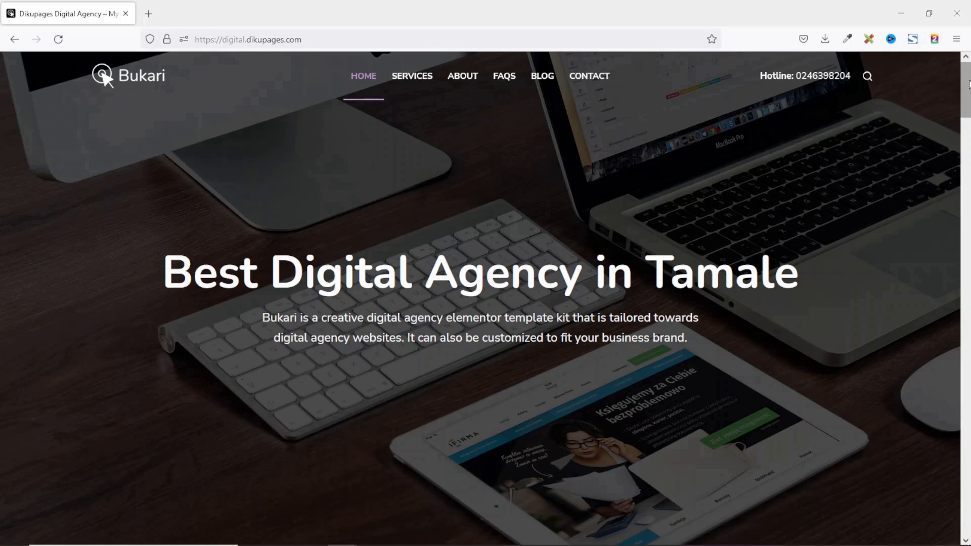
pyautogui.moveTo(969, 83); pyautogui.dragTo(963, 218)
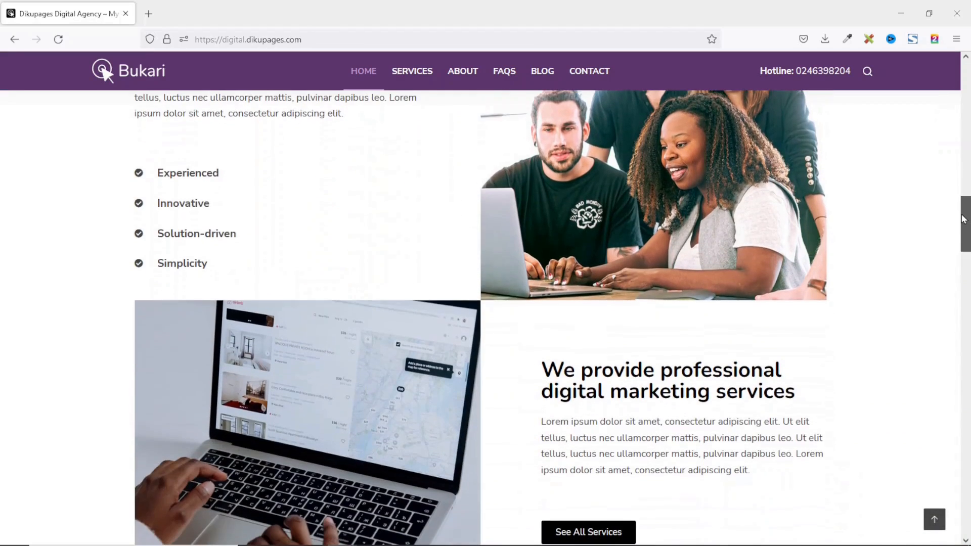
pyautogui.click(935, 520)
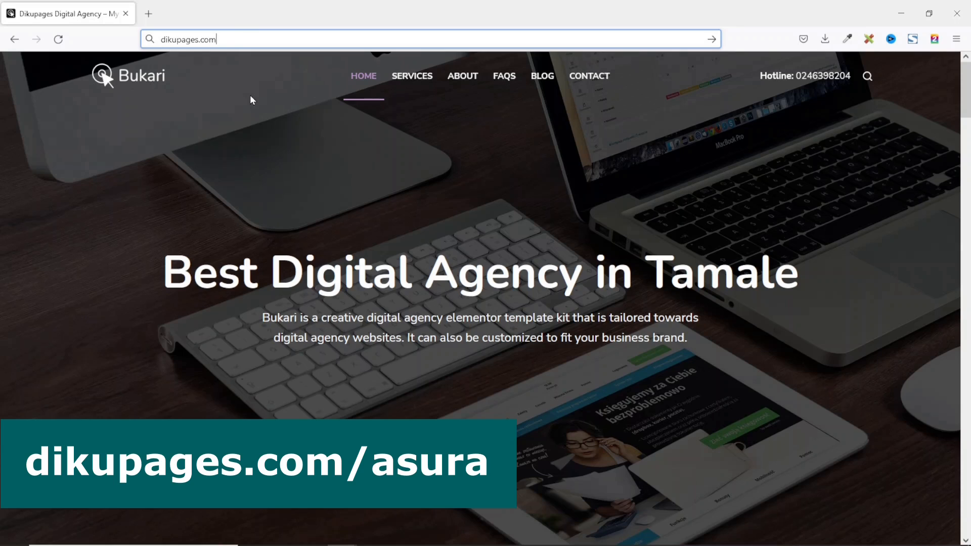
# Go to dikupages.com/asura in the address bar.
pyautogui.write('/asura')
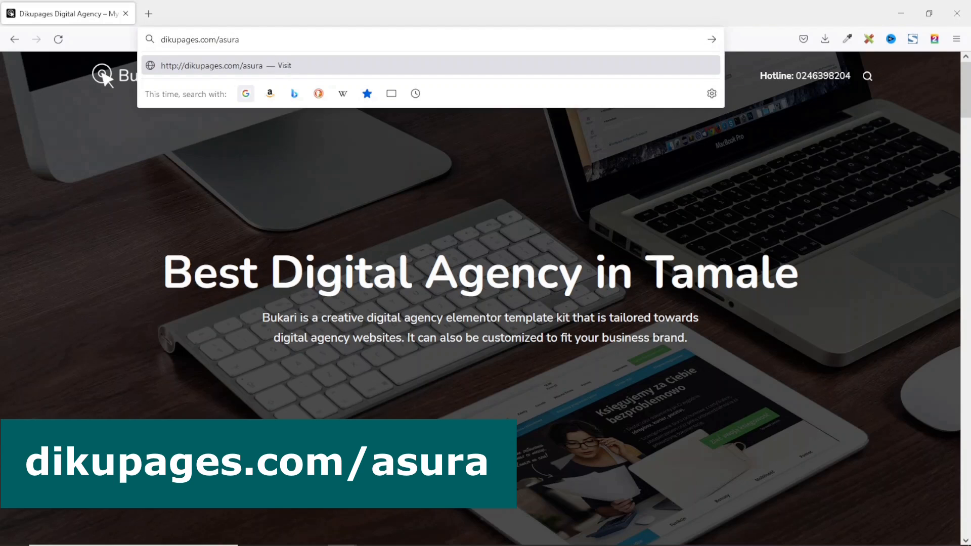
pyautogui.press('Return')
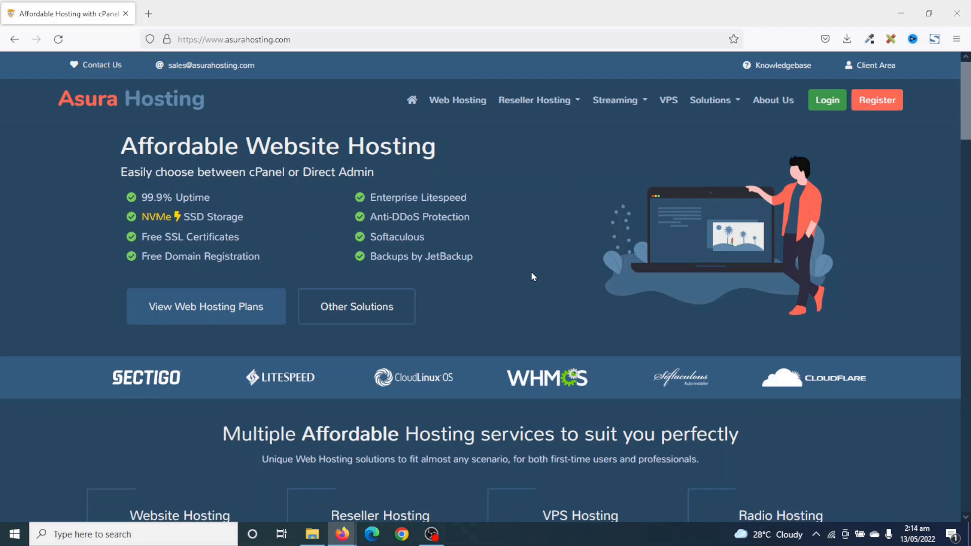
# Order the $1.00/mo Starter plan from the Web Hosting plans page.
pyautogui.click(455, 100)
pyautogui.scroll(-5, 542, 256)
pyautogui.scroll(-3, 544, 261)
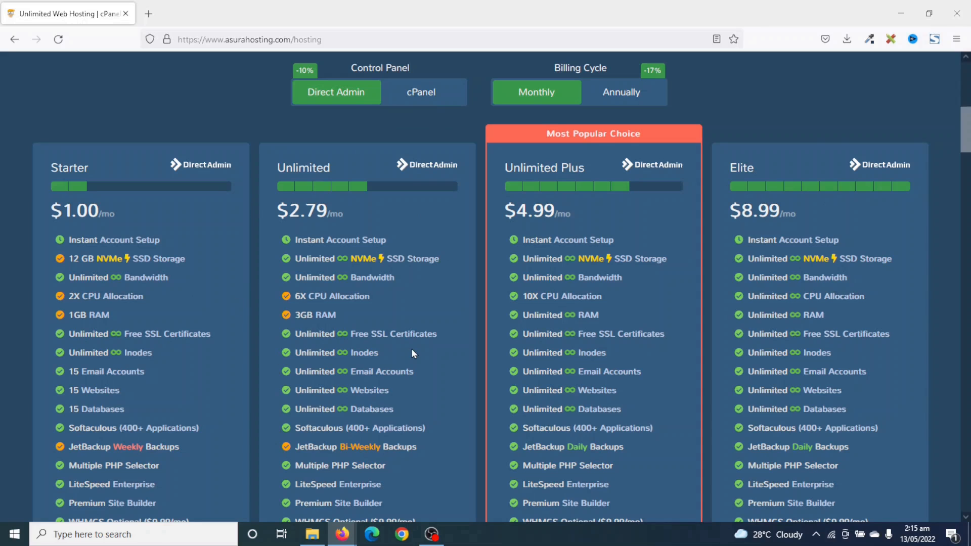
pyautogui.scroll(-2, 411, 349)
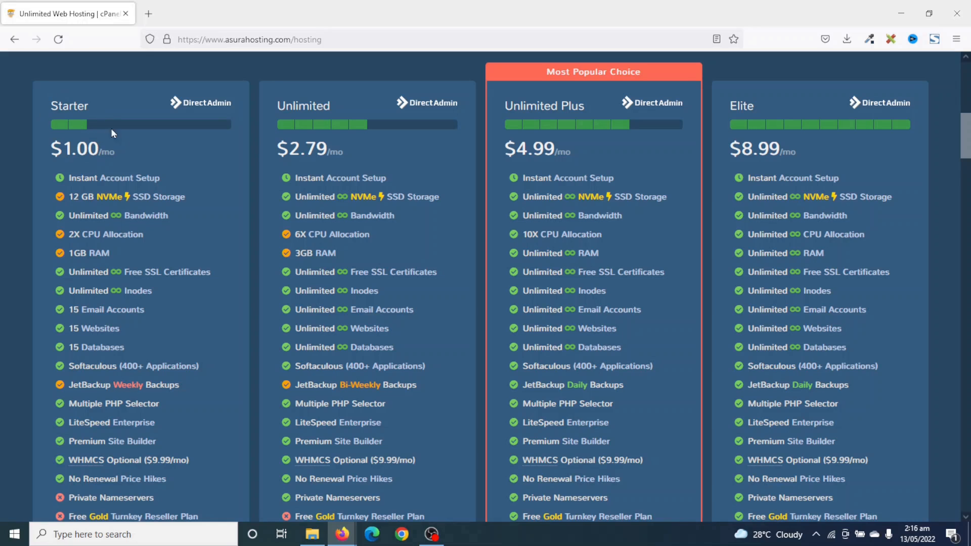
pyautogui.scroll(-6, 134, 145)
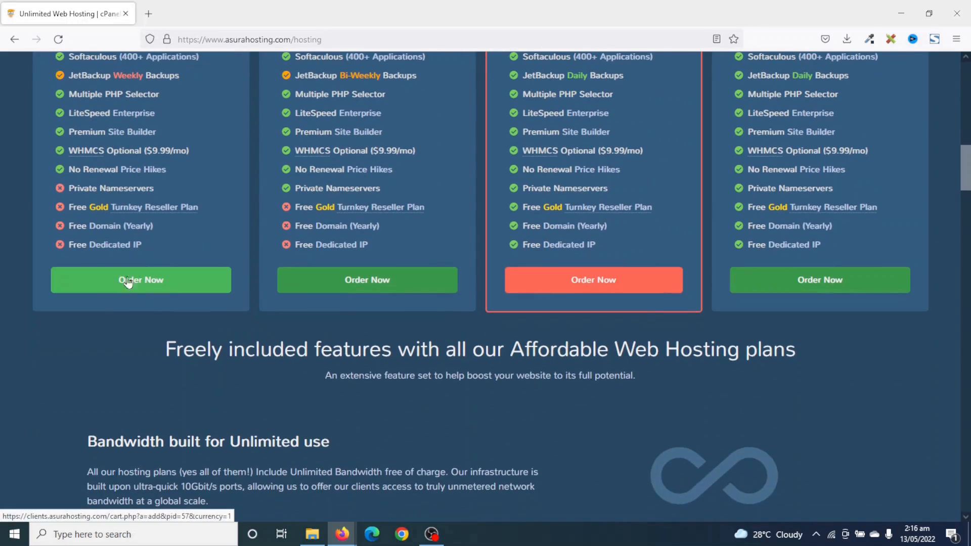
pyautogui.click(128, 281)
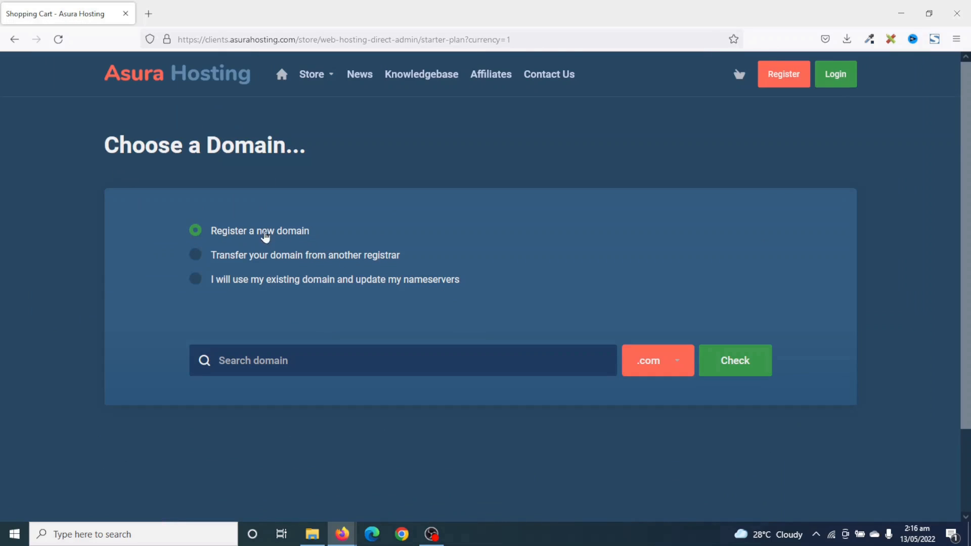
# Compare the domain options, then check dikupages.com availability as a new registration.
pyautogui.click(232, 257)
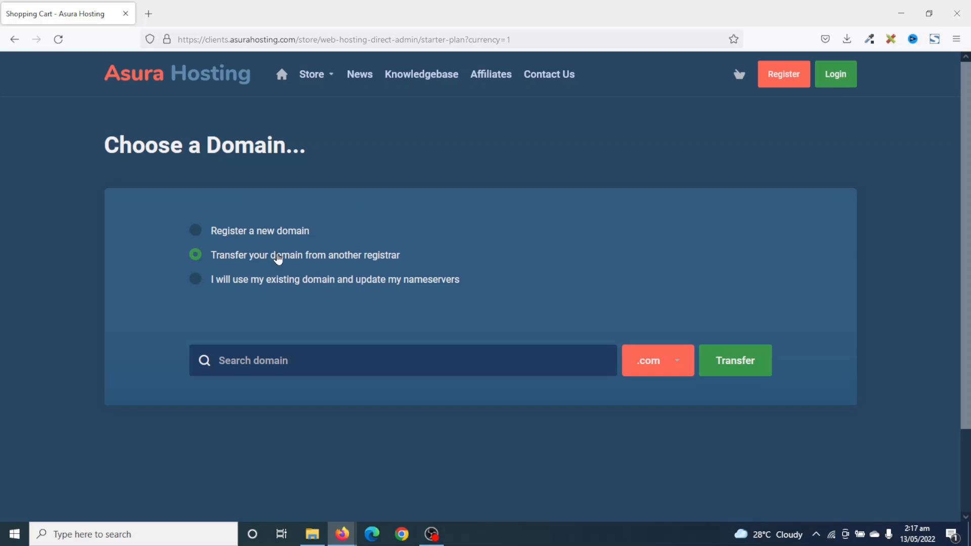
pyautogui.click(255, 280)
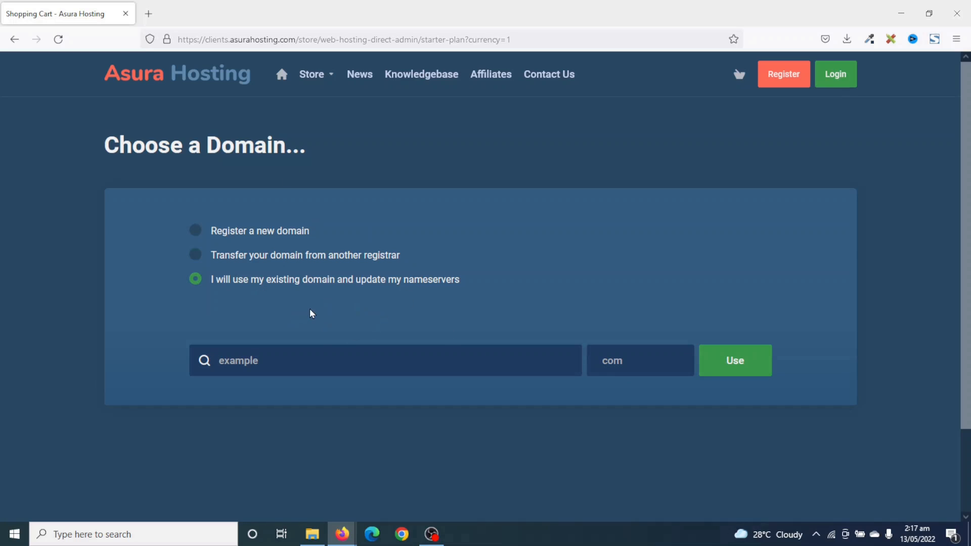
pyautogui.click(242, 235)
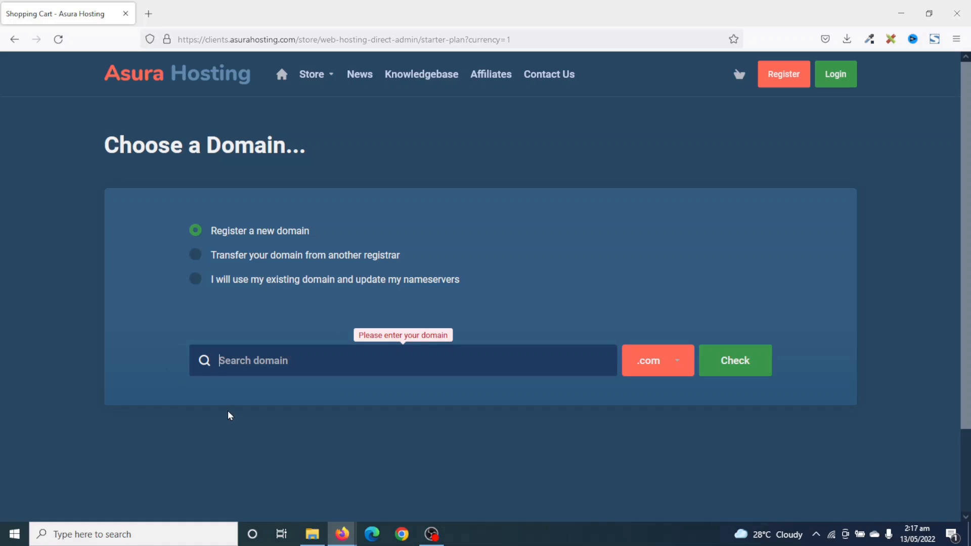
pyautogui.write('dikupages')
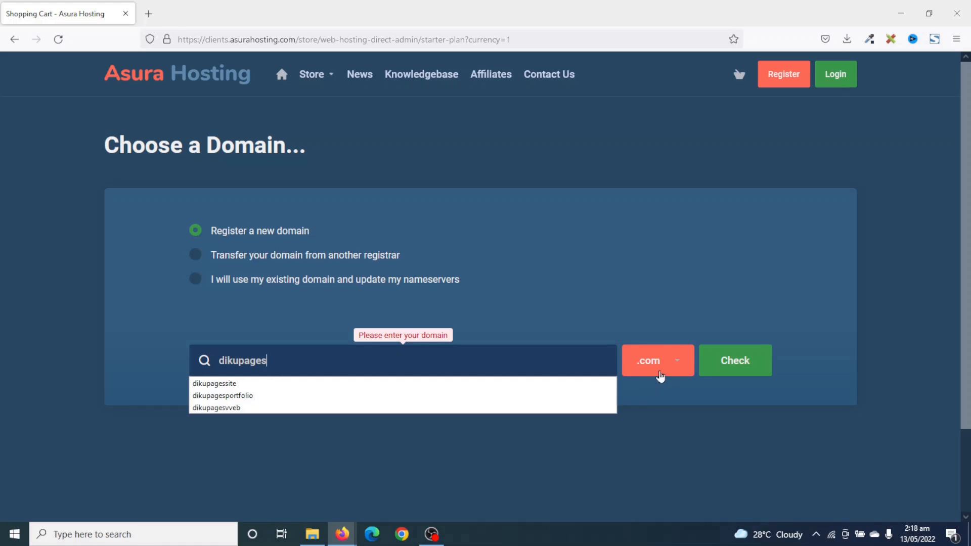
pyautogui.click(726, 373)
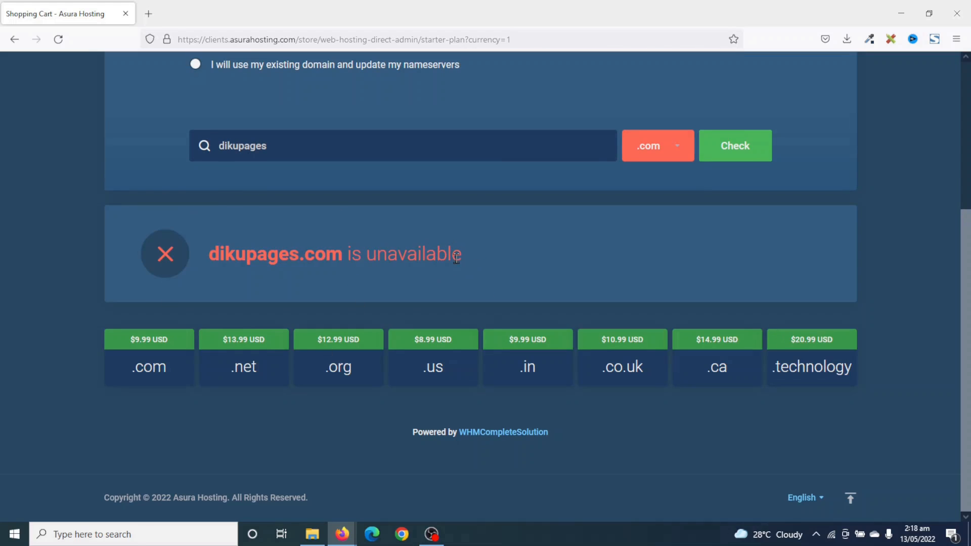
# Replace the domain search term with 'dikupagesweb'.
pyautogui.moveTo(344, 264); pyautogui.dragTo(207, 269)
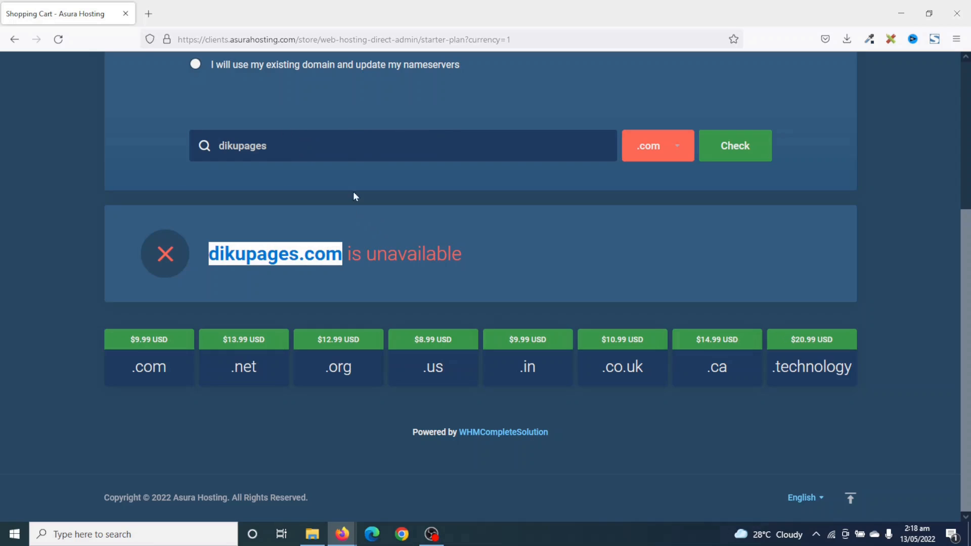
pyautogui.moveTo(314, 145); pyautogui.dragTo(1, 165)
pyautogui.press('BackSpace')
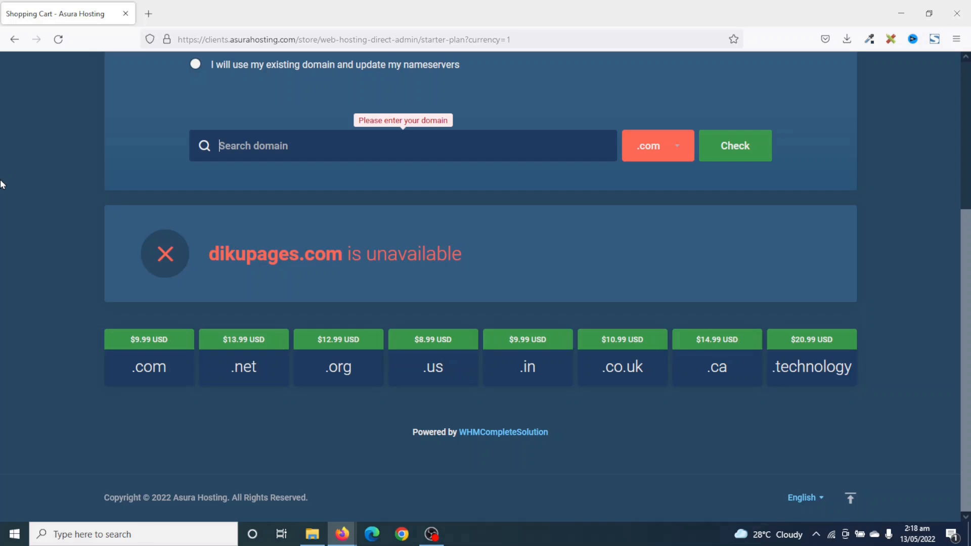
pyautogui.write('dikupa')
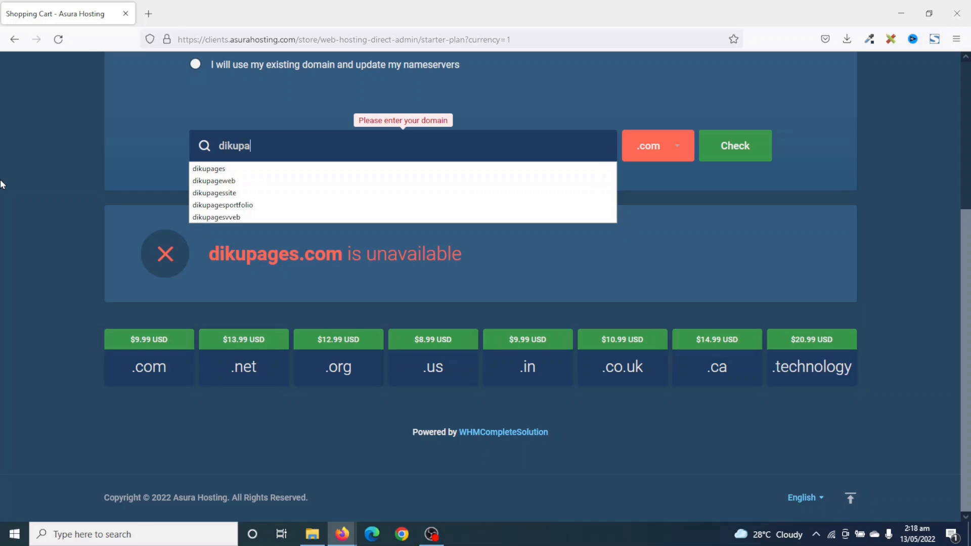
pyautogui.write('gesweb')
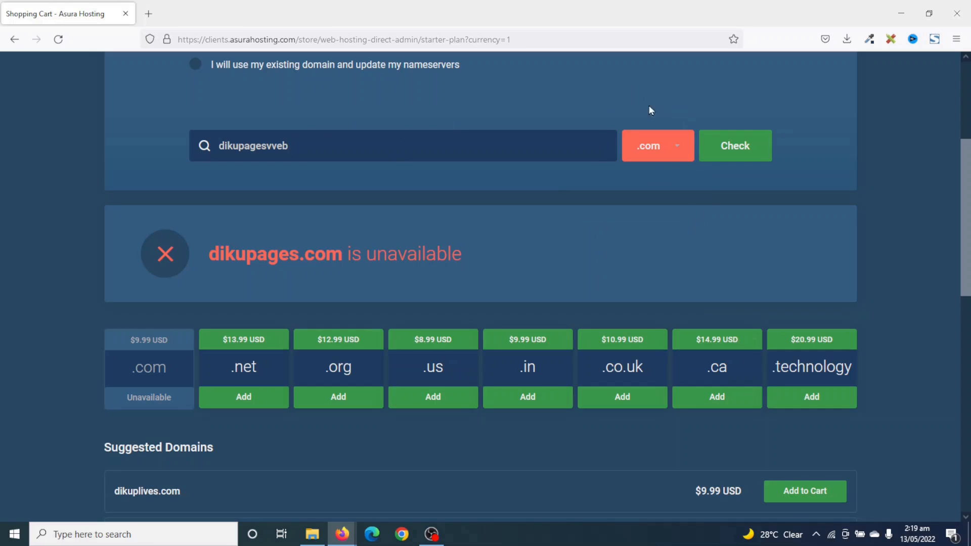
# Check it with the .com extension, find it available at $9.99 USD, and continue.
pyautogui.click(661, 152)
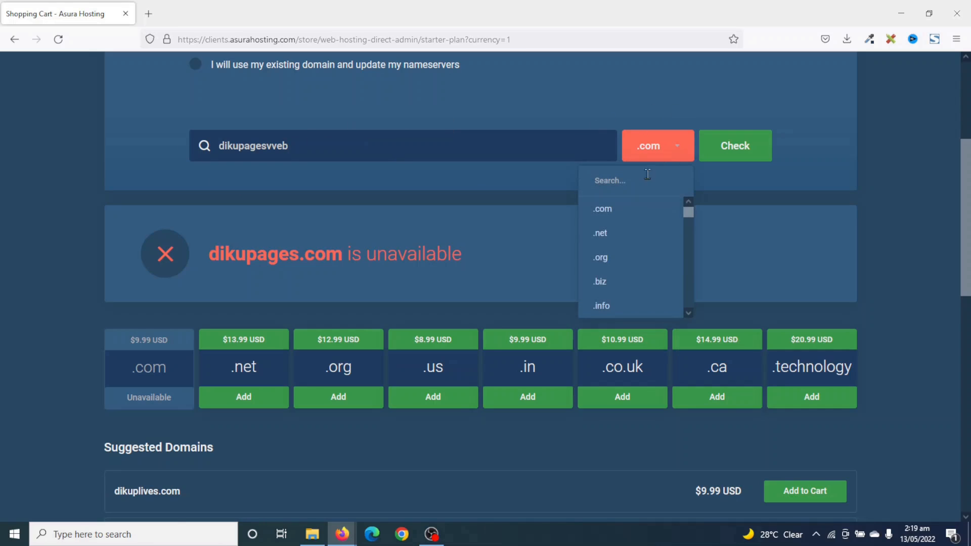
pyautogui.scroll(-4, 638, 268)
pyautogui.scroll(4, 638, 279)
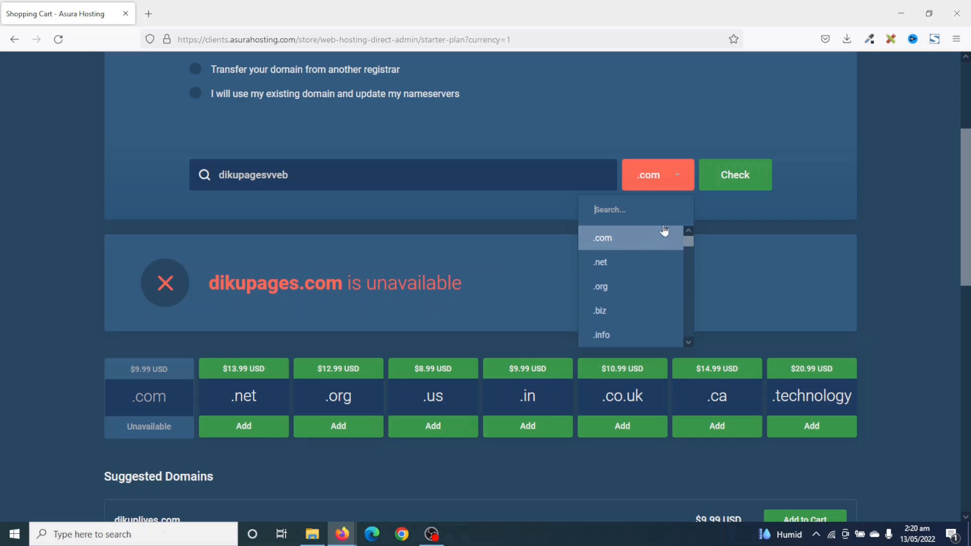
pyautogui.click(621, 242)
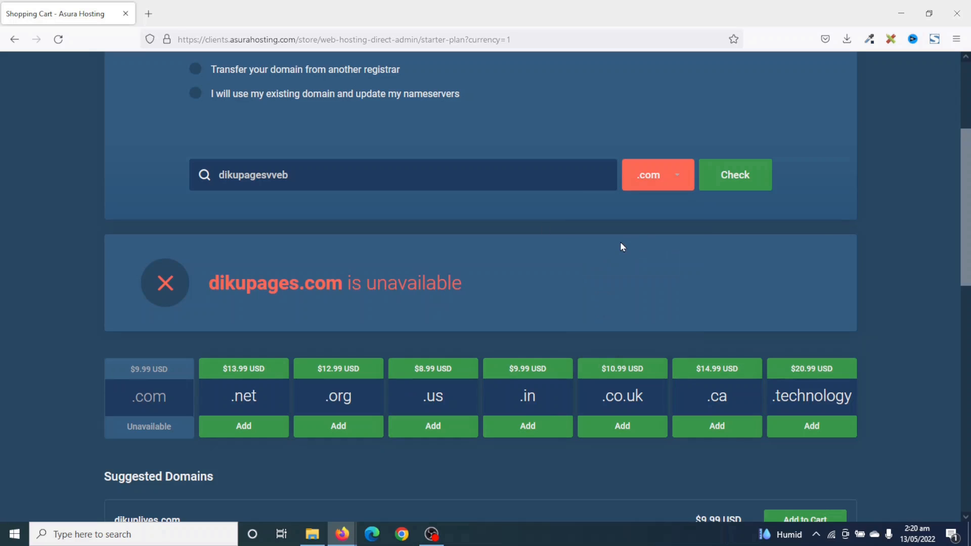
pyautogui.click(731, 175)
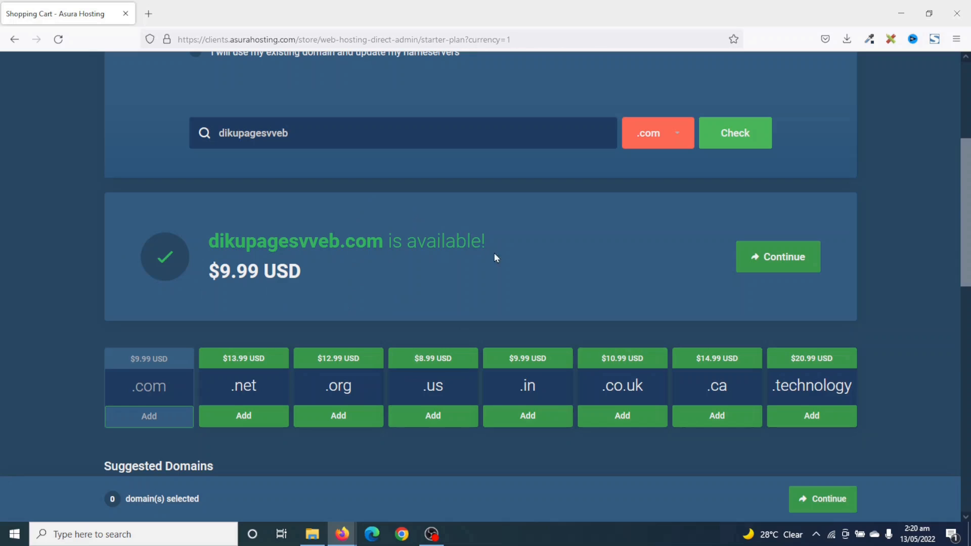
pyautogui.moveTo(209, 275); pyautogui.dragTo(303, 282)
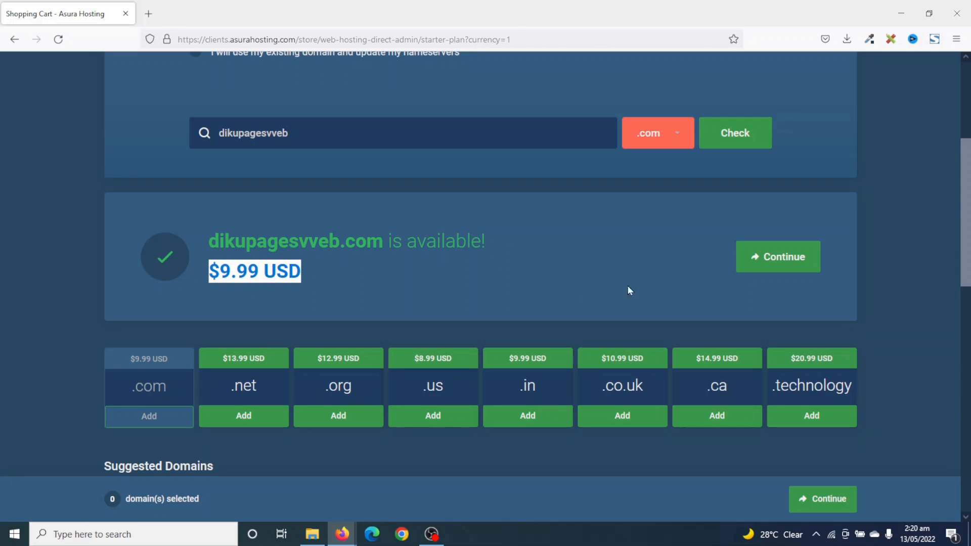
pyautogui.click(758, 259)
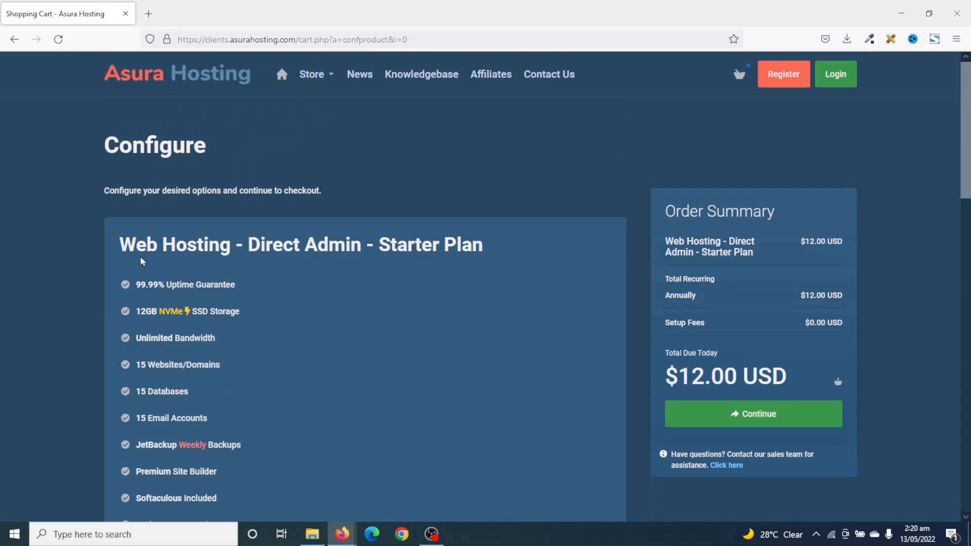
# Keep Annual $12.00 billing with no add-ons and continue to Domains Configuration.
pyautogui.scroll(-3, 142, 261)
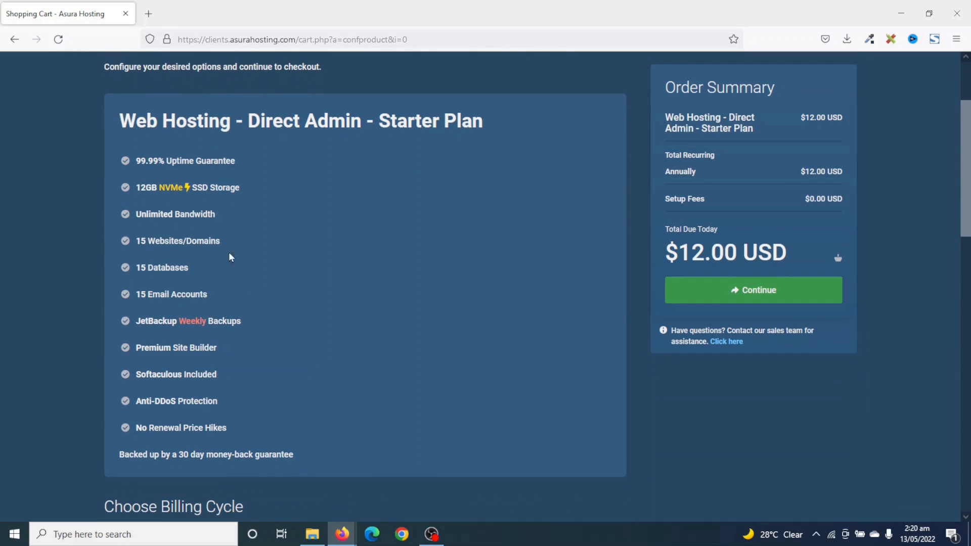
pyautogui.scroll(-1, 385, 325)
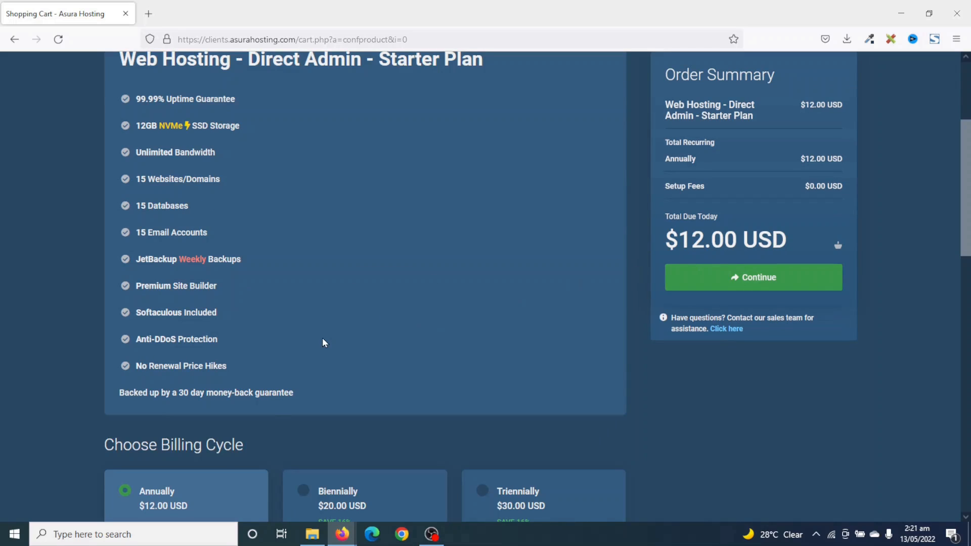
pyautogui.scroll(-3, 324, 342)
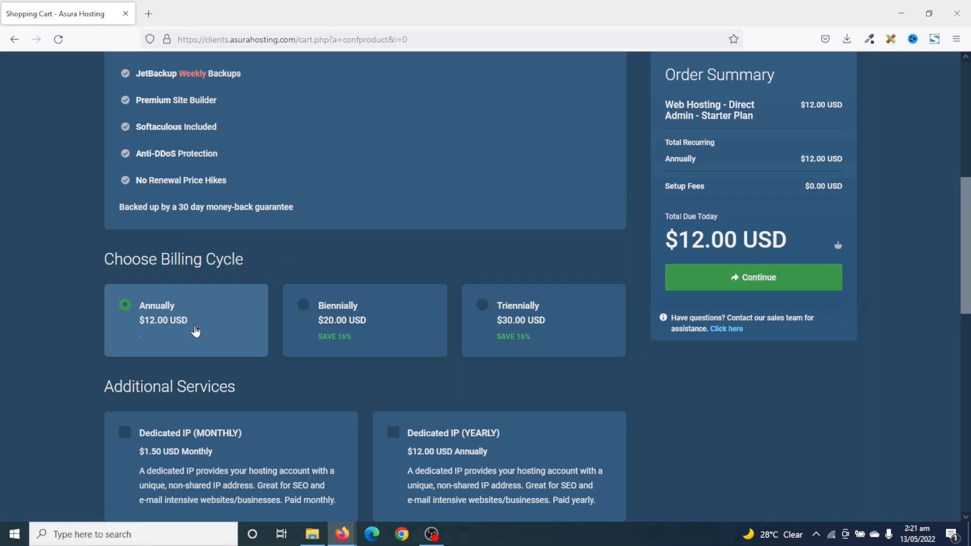
pyautogui.scroll(-5, 194, 335)
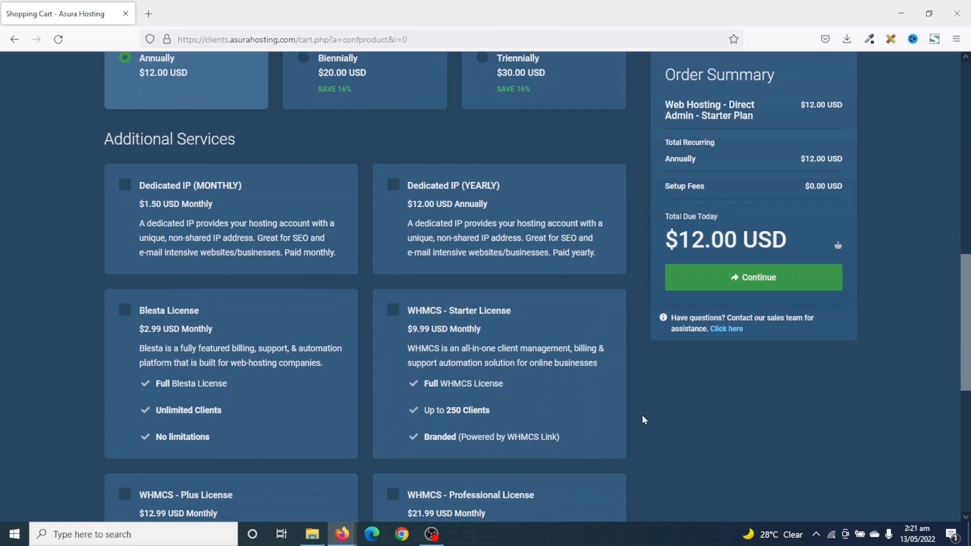
pyautogui.scroll(-8, 399, 326)
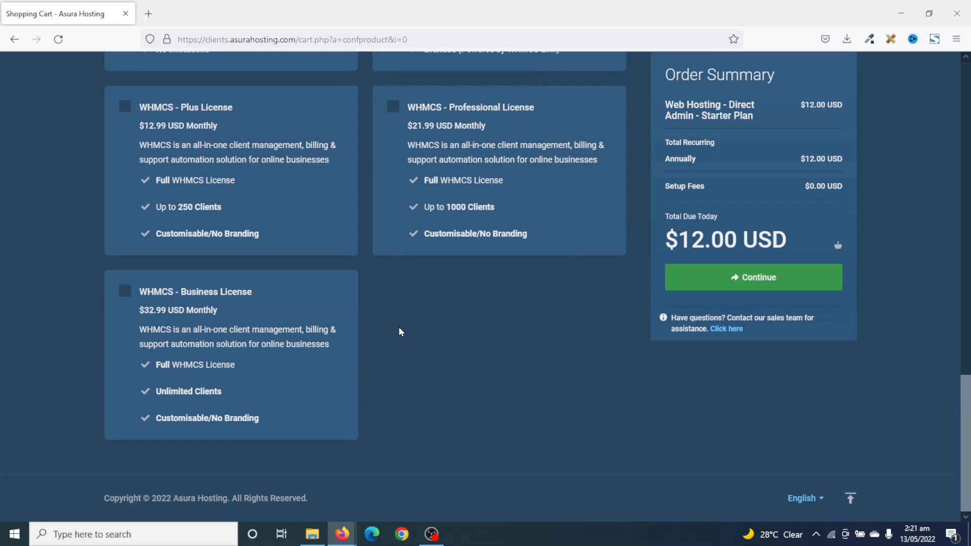
pyautogui.click(763, 278)
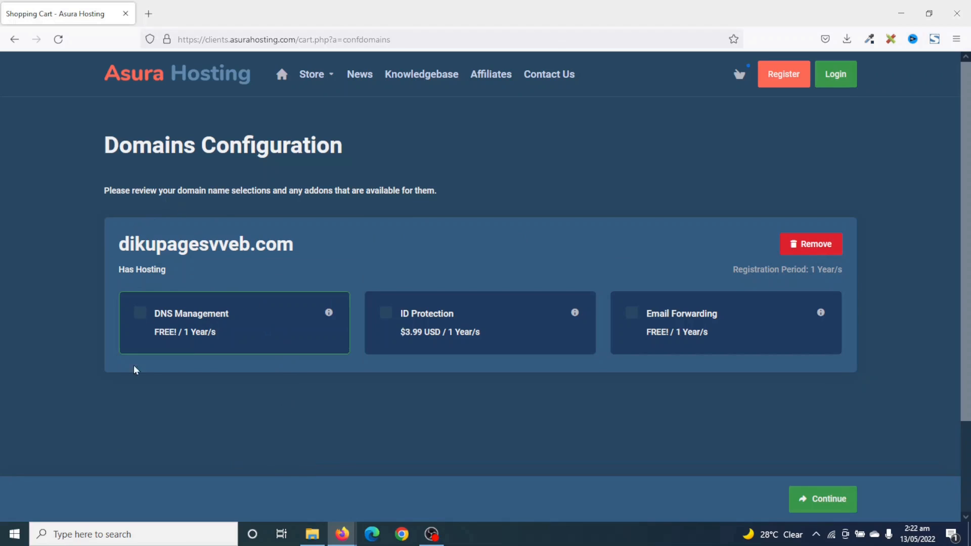
# Add free DNS Management and Email Forwarding to dikupagesvveb.com, leaving ID Protection off, and continue.
pyautogui.click(173, 317)
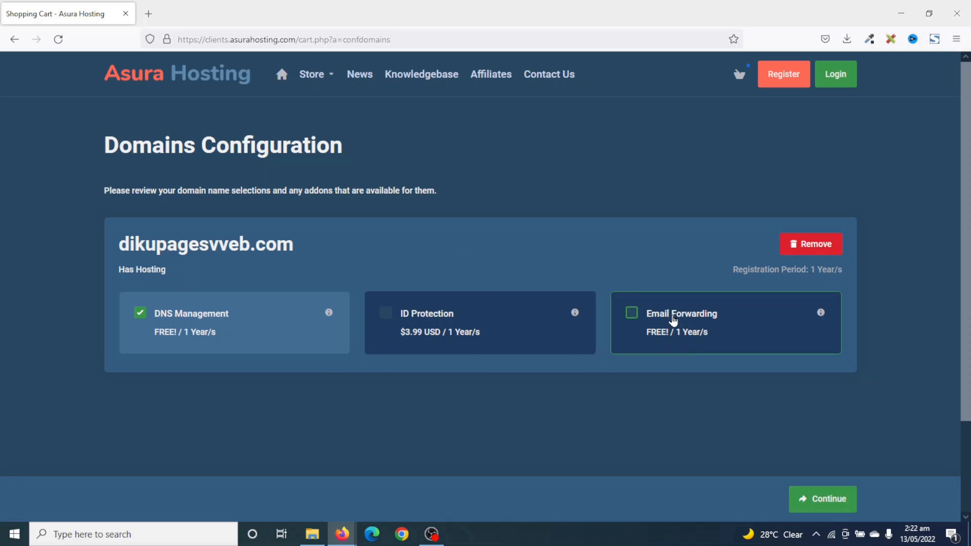
pyautogui.click(673, 322)
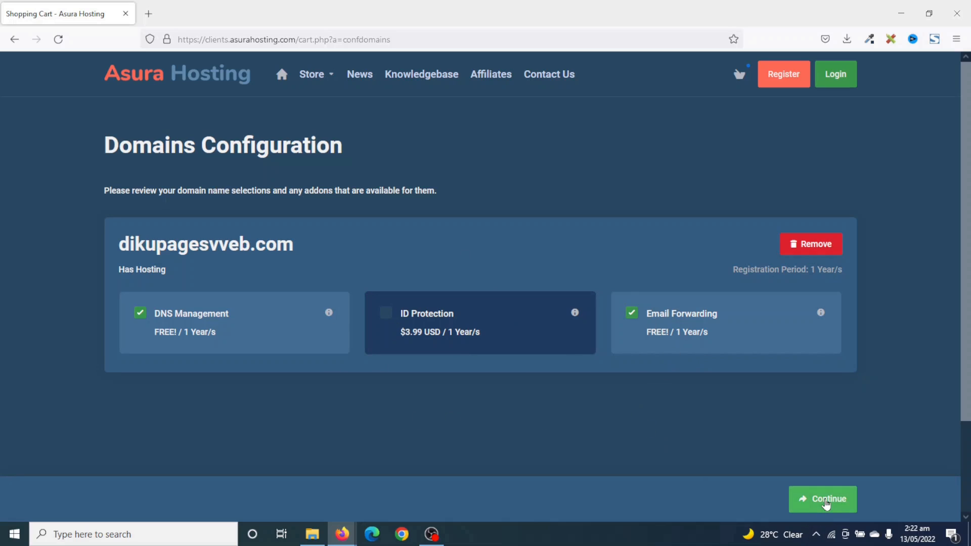
pyautogui.click(826, 501)
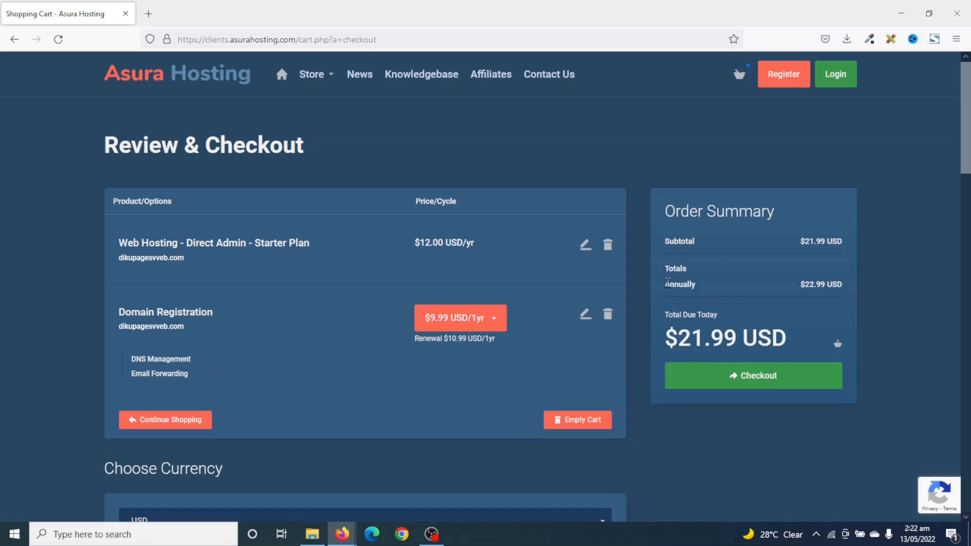
# Keep USD as the checkout currency.
pyautogui.scroll(-5, 335, 377)
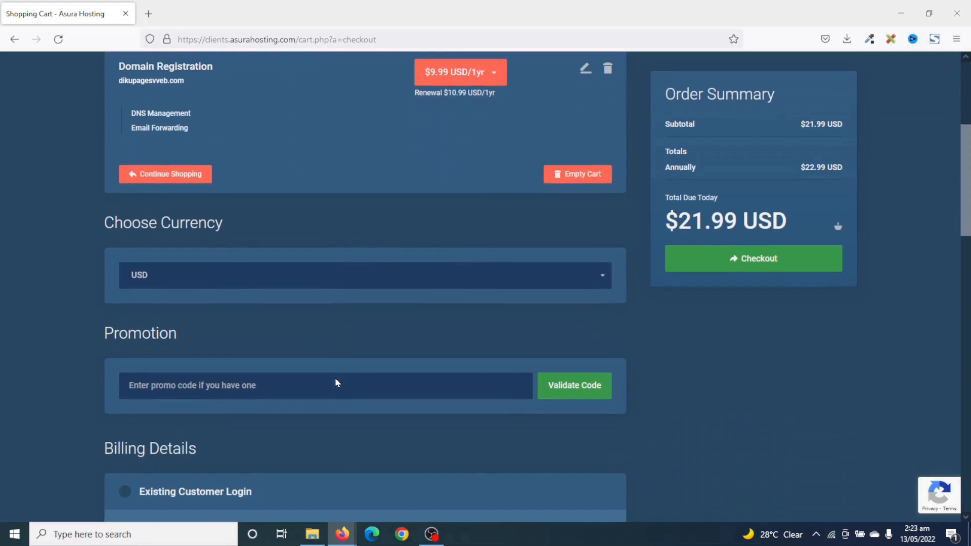
pyautogui.click(244, 274)
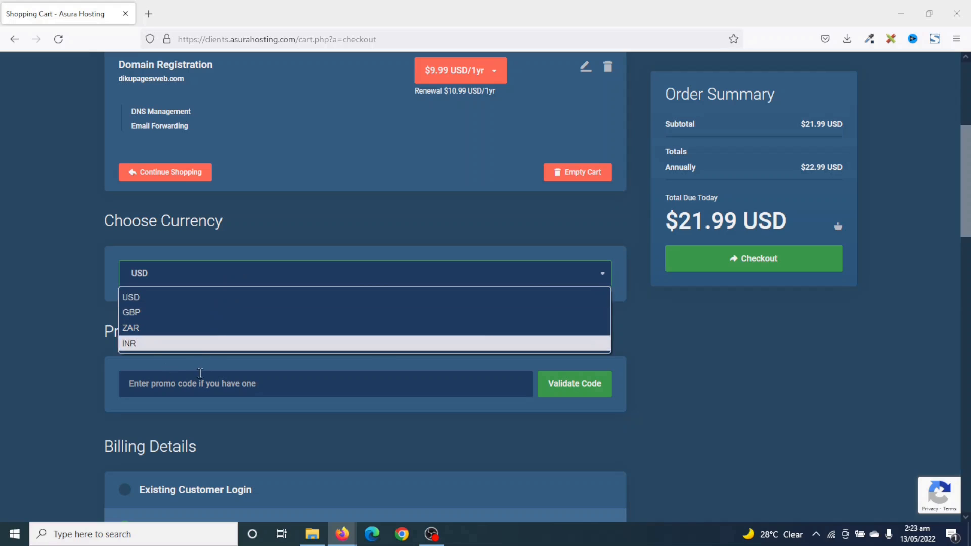
pyautogui.click(214, 271)
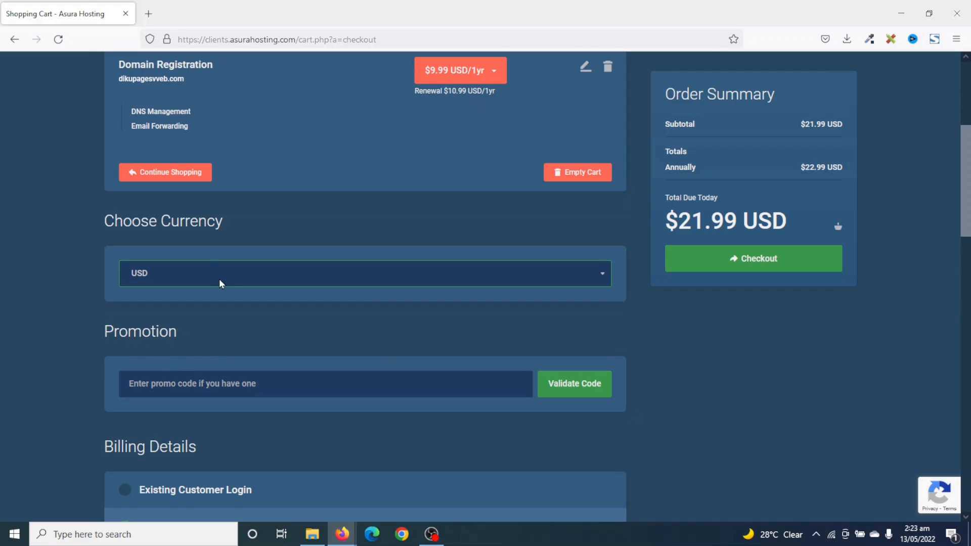
# Choose Direct Credit / Debit Card - Stripe as the payment method.
pyautogui.scroll(-3, 219, 278)
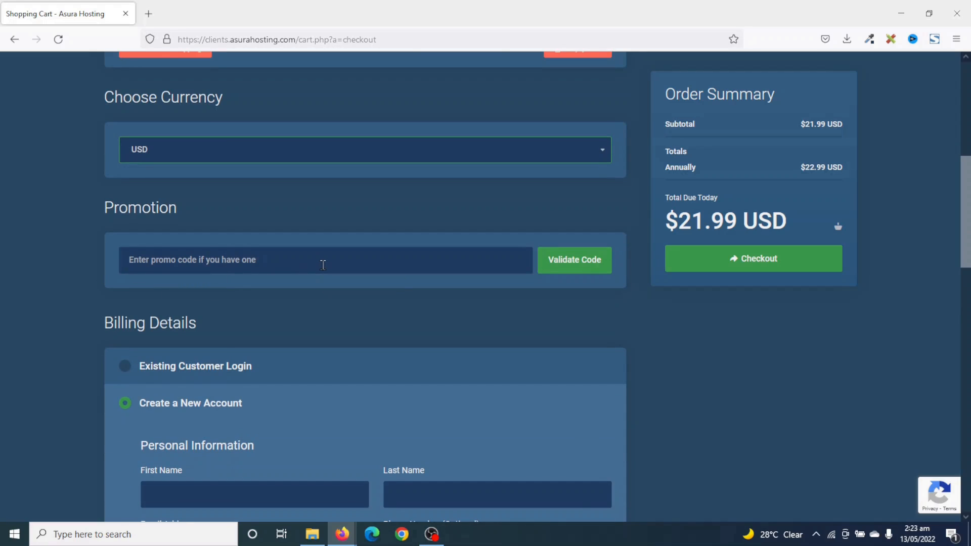
pyautogui.scroll(-3, 338, 295)
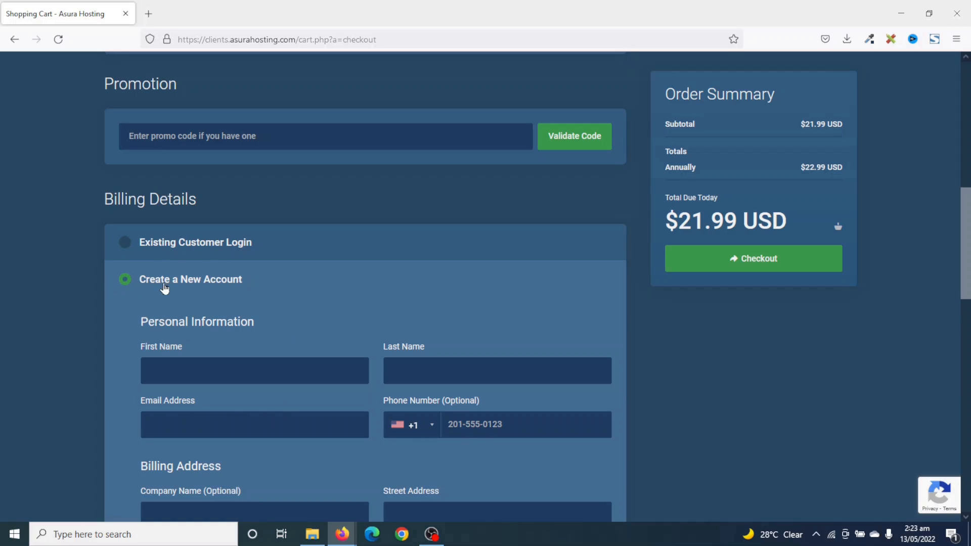
pyautogui.scroll(-2, 273, 292)
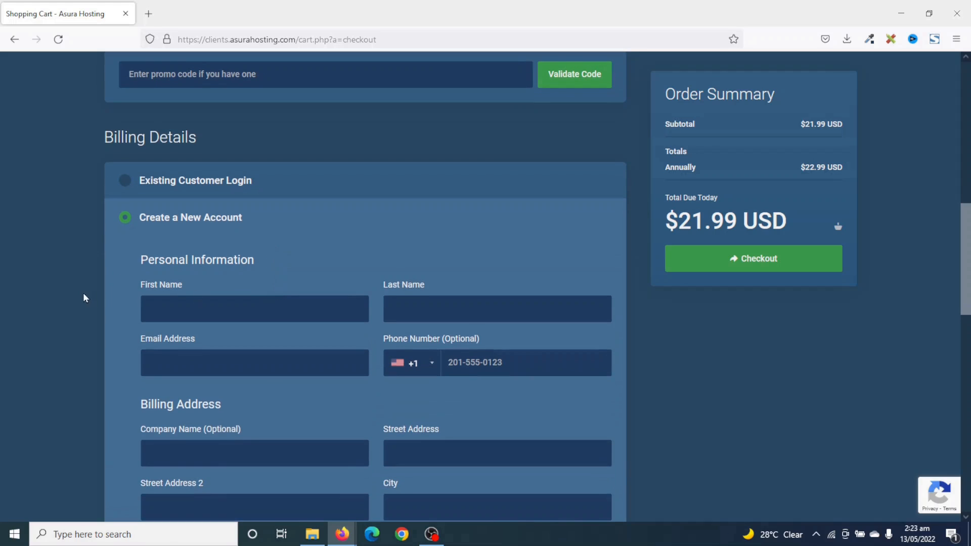
pyautogui.scroll(-2, 173, 301)
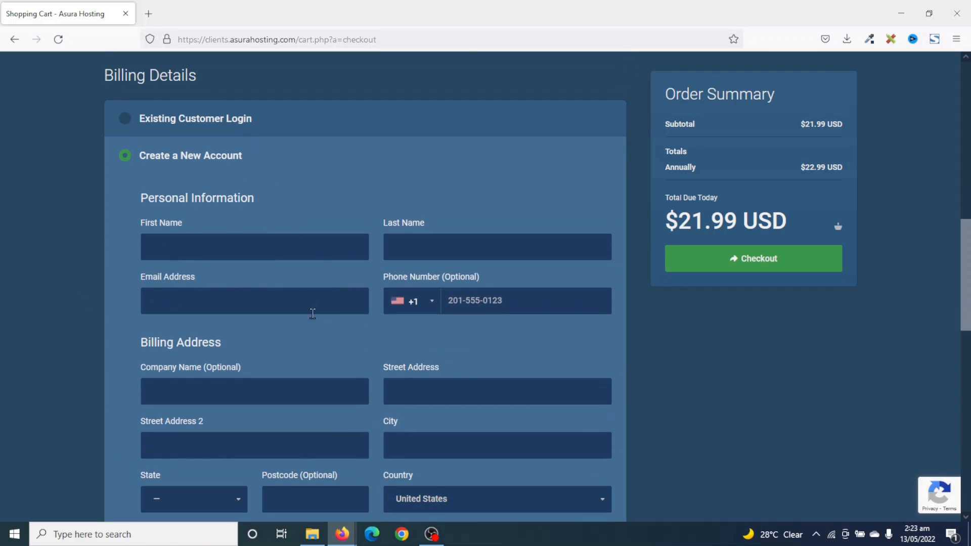
pyautogui.scroll(-4, 313, 314)
pyautogui.scroll(-2, 302, 307)
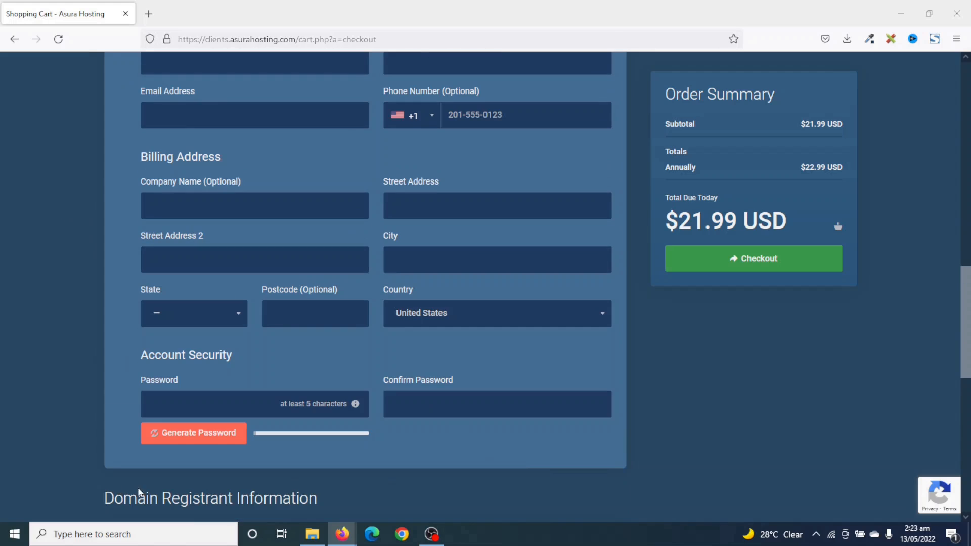
pyautogui.scroll(-10, 441, 430)
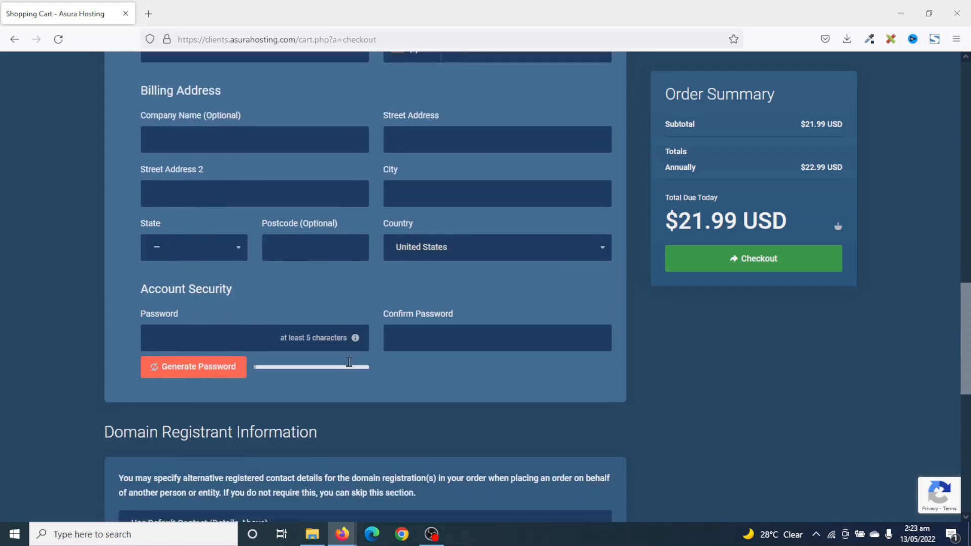
pyautogui.scroll(-2, 260, 358)
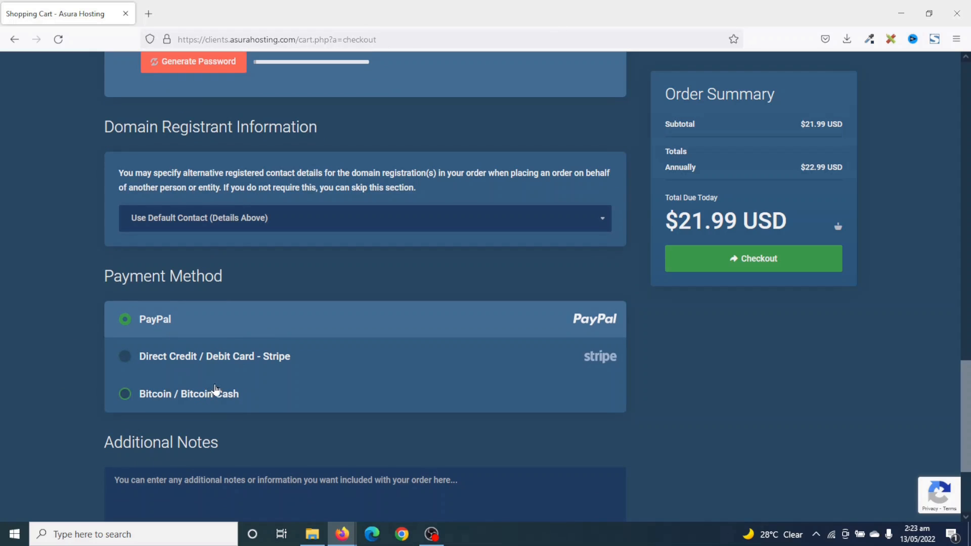
pyautogui.scroll(-2, 214, 389)
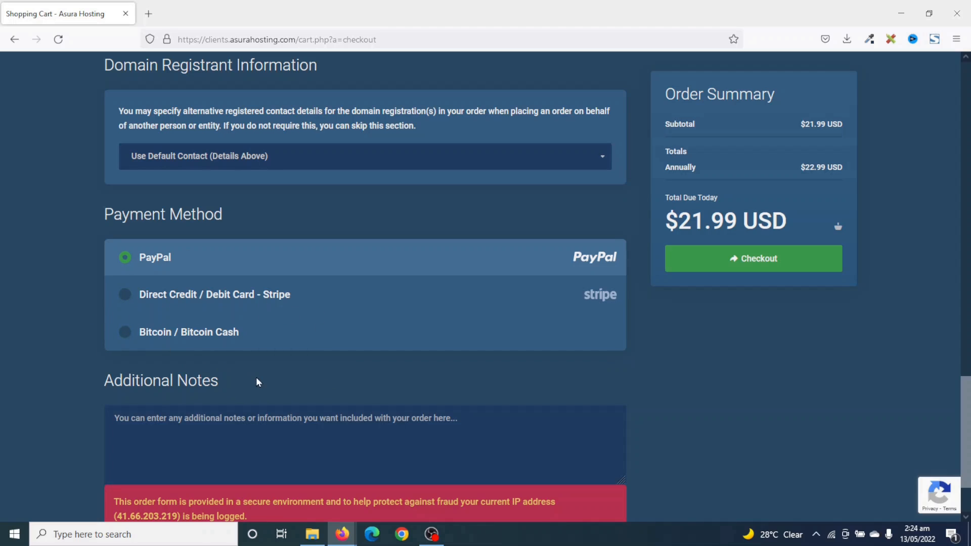
pyautogui.click(168, 303)
# Begin filling in the card expiry date.
pyautogui.scroll(-3, 277, 312)
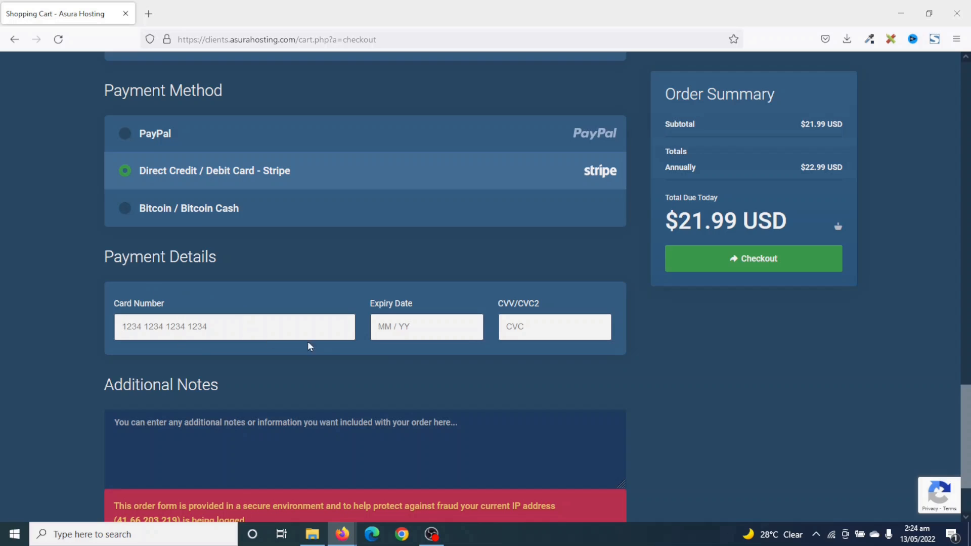
pyautogui.click(426, 323)
pyautogui.scroll(20, 437, 199)
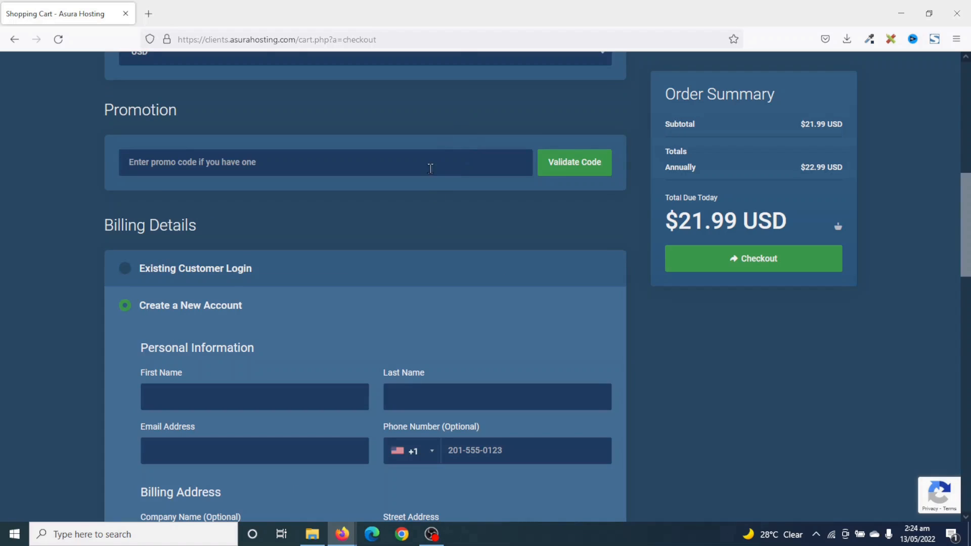
pyautogui.scroll(-15, 393, 253)
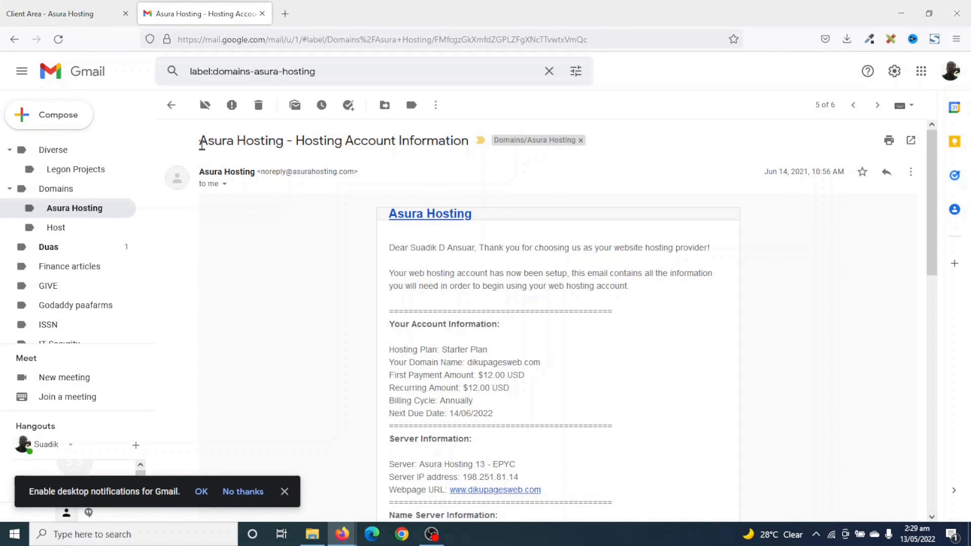
pyautogui.moveTo(202, 141); pyautogui.dragTo(464, 141)
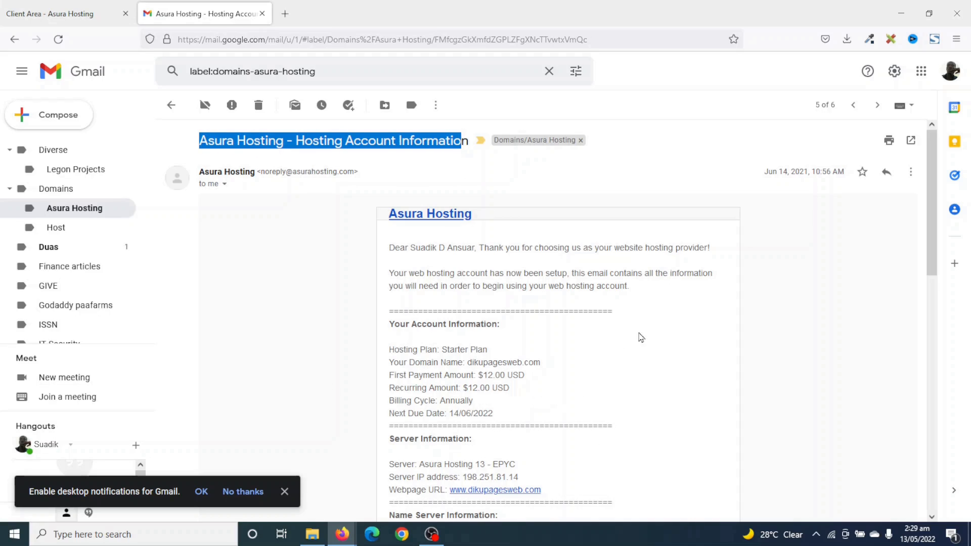
pyautogui.scroll(-4, 524, 353)
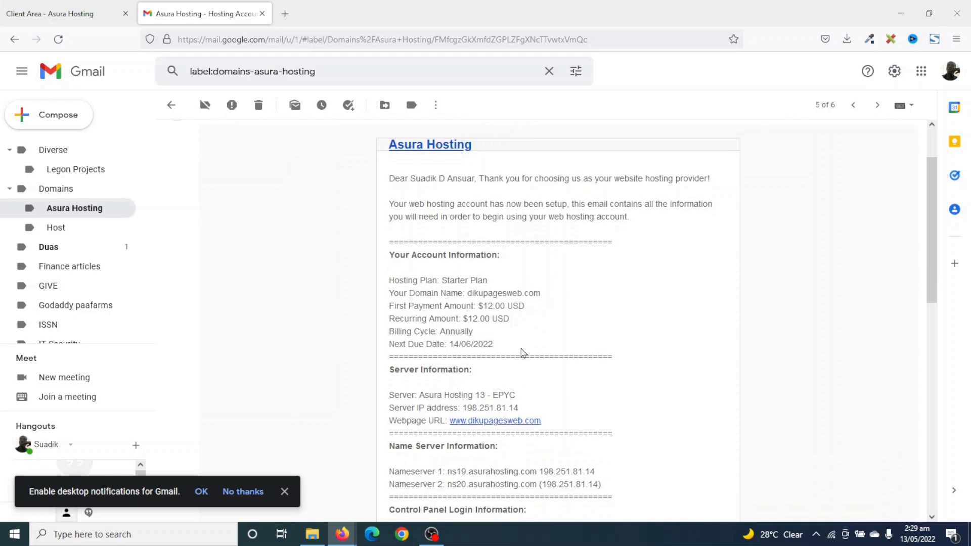
pyautogui.scroll(5, 523, 313)
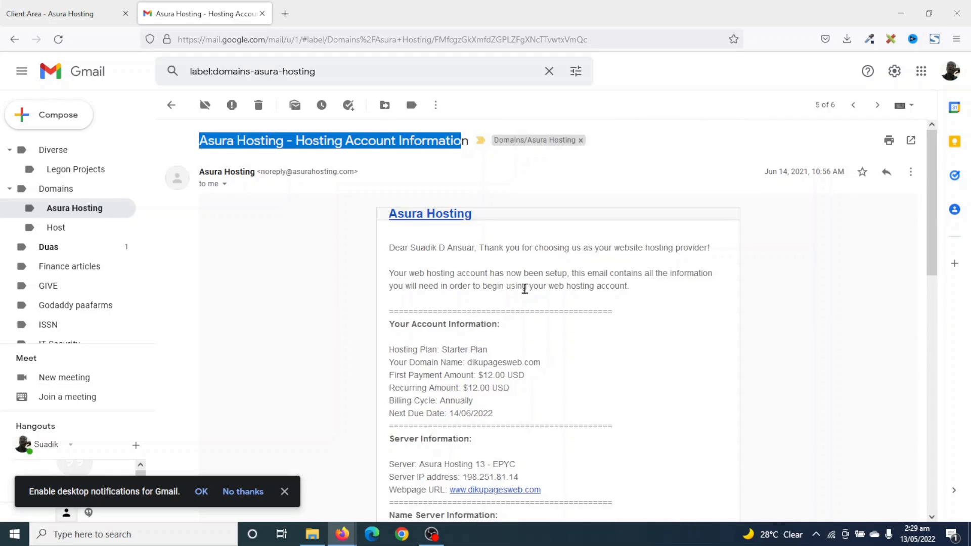
pyautogui.scroll(-8, 525, 286)
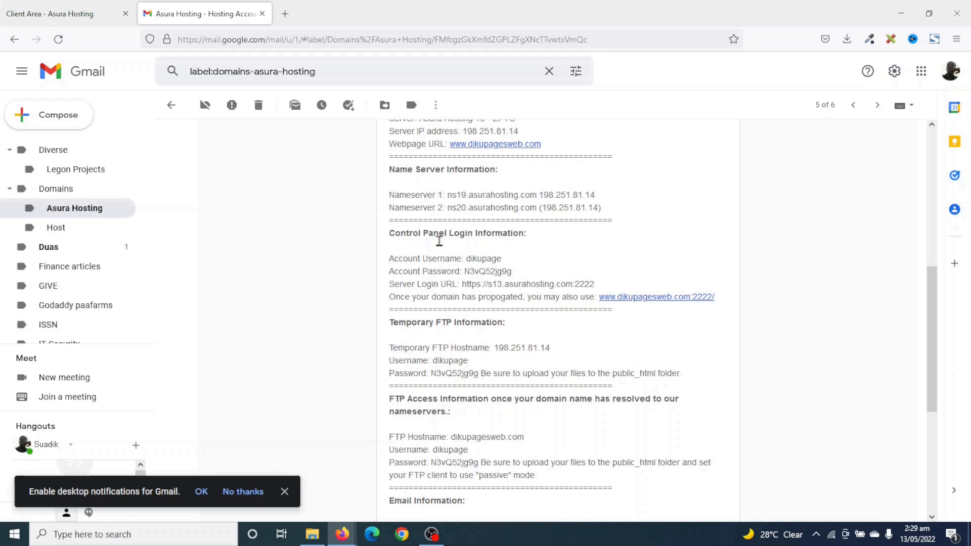
pyautogui.moveTo(462, 283); pyautogui.dragTo(605, 294)
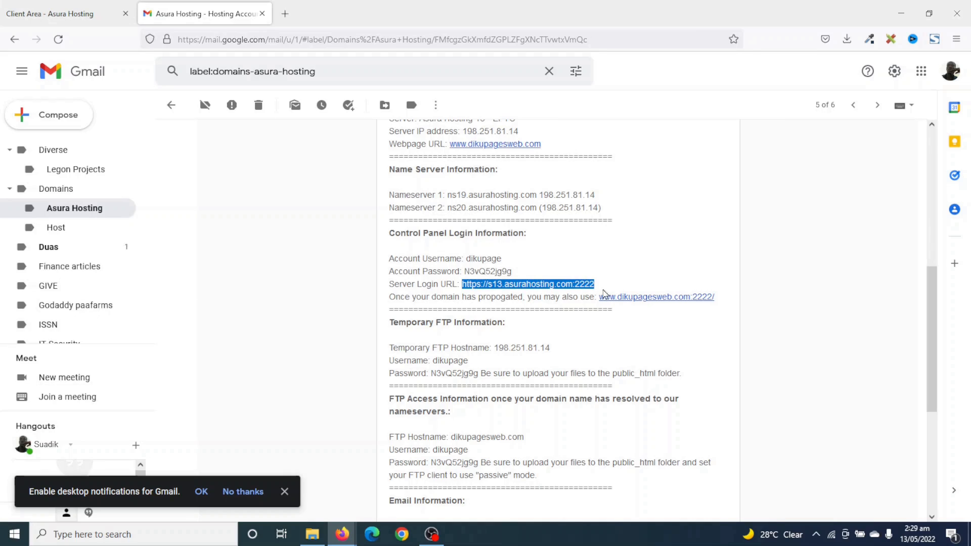
pyautogui.rightClick(520, 283)
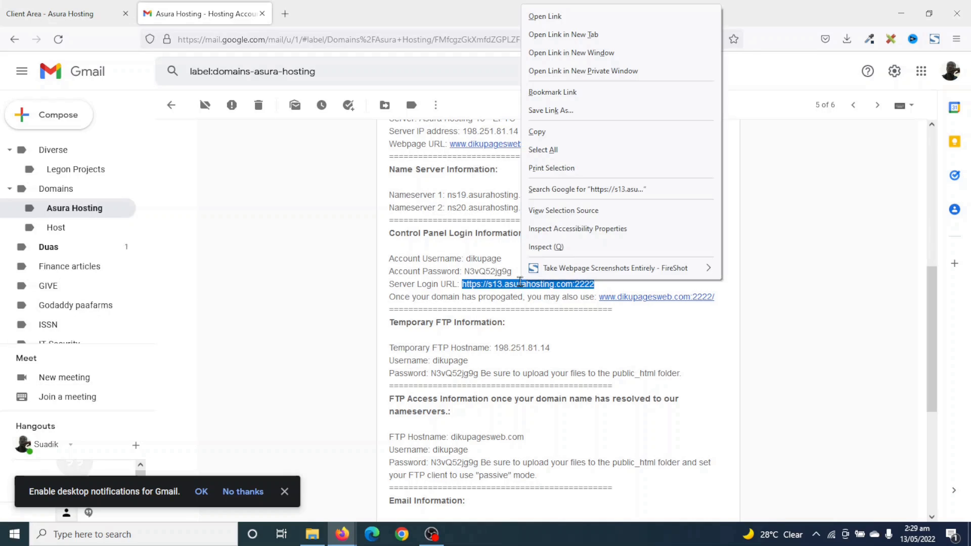
pyautogui.click(561, 38)
# Copy the account username from the hosting email into the DirectAdmin username field.
pyautogui.click(541, 277)
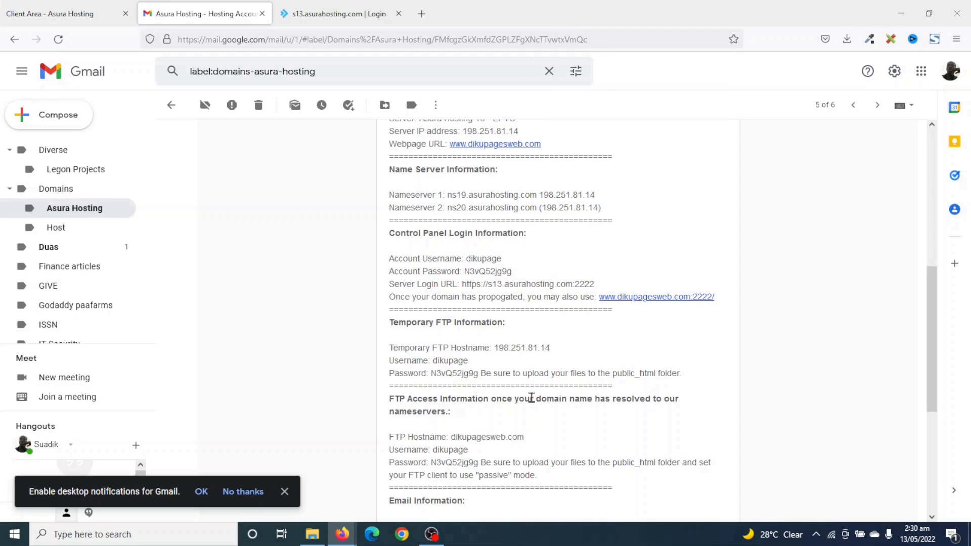
pyautogui.moveTo(466, 259); pyautogui.dragTo(501, 257)
pyautogui.rightClick(489, 257)
pyautogui.click(504, 271)
pyautogui.click(326, 15)
pyautogui.click(455, 256)
pyautogui.hotkey('ctrl', 'v')
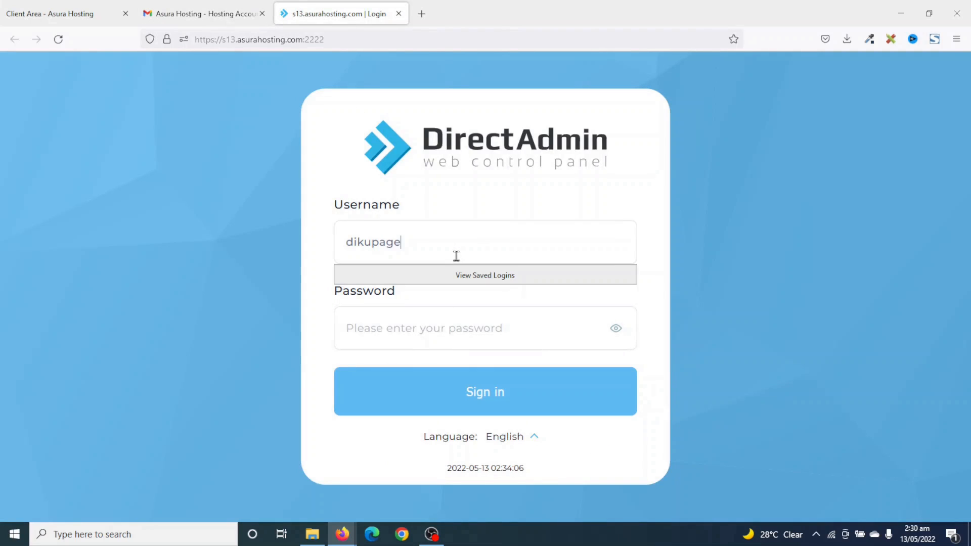
# Copy the account password into the login form and sign in to DirectAdmin.
pyautogui.click(211, 14)
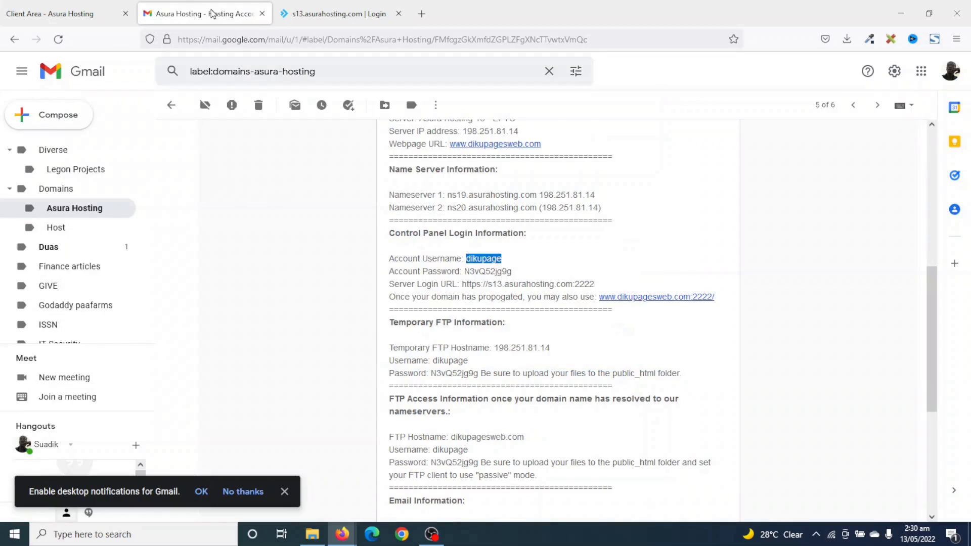
pyautogui.moveTo(464, 272); pyautogui.dragTo(512, 272)
pyautogui.rightClick(513, 272)
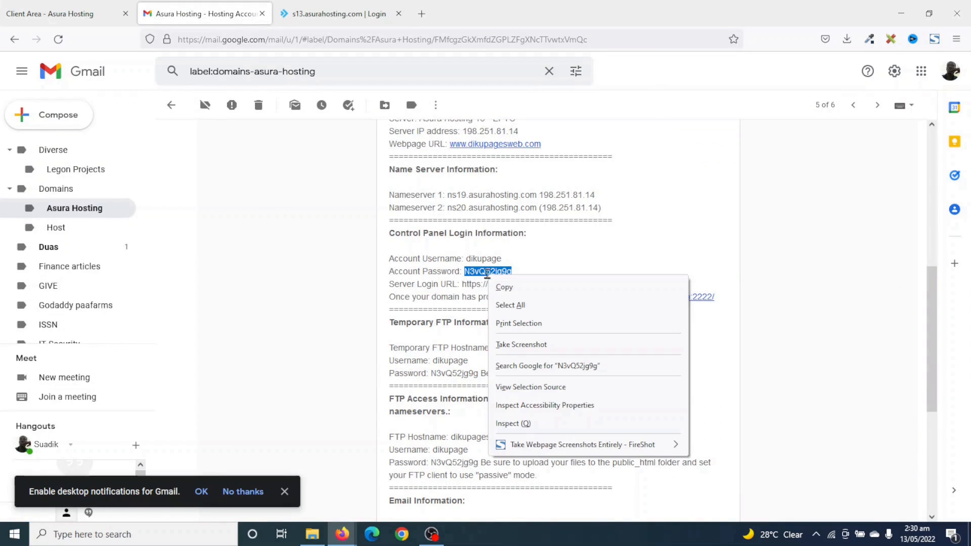
pyautogui.click(524, 286)
pyautogui.click(320, 15)
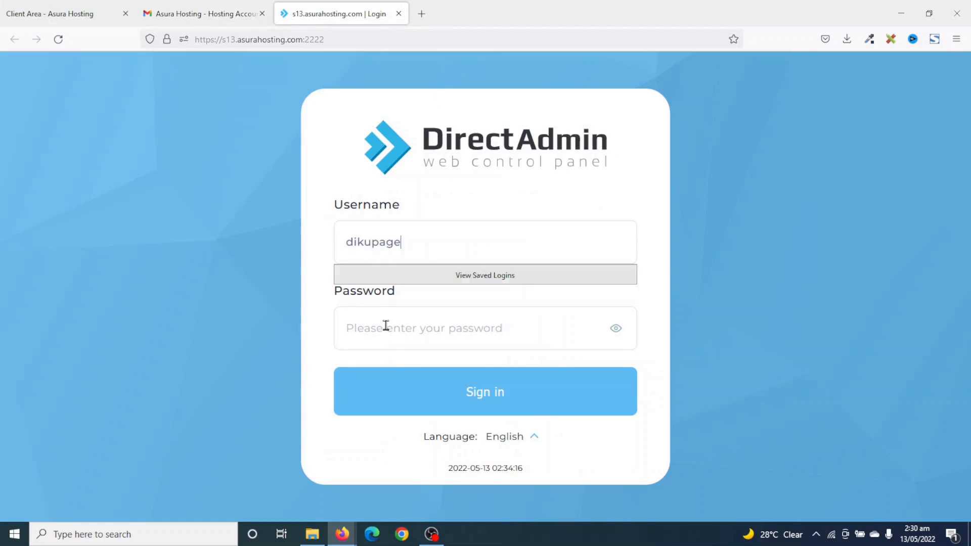
pyautogui.click(402, 327)
pyautogui.rightClick(403, 329)
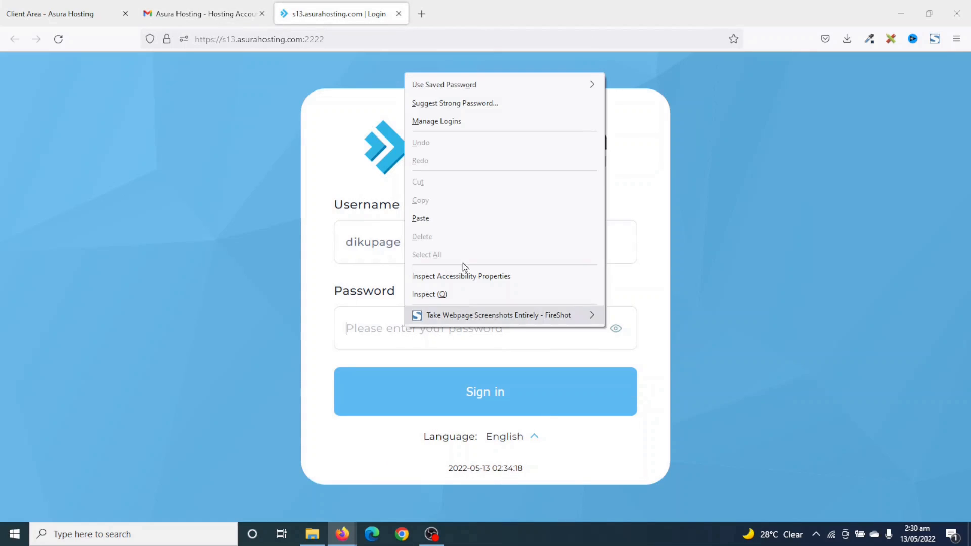
pyautogui.click(448, 219)
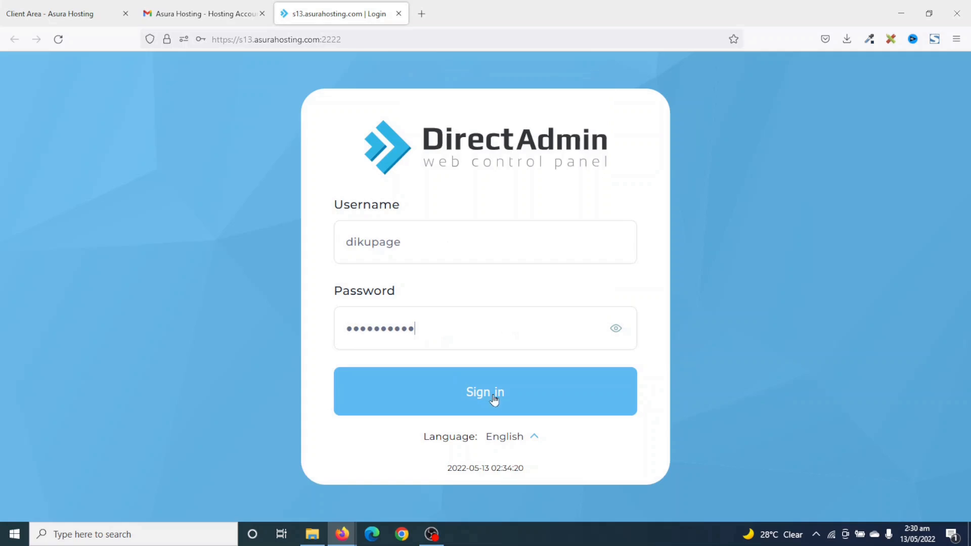
pyautogui.click(510, 395)
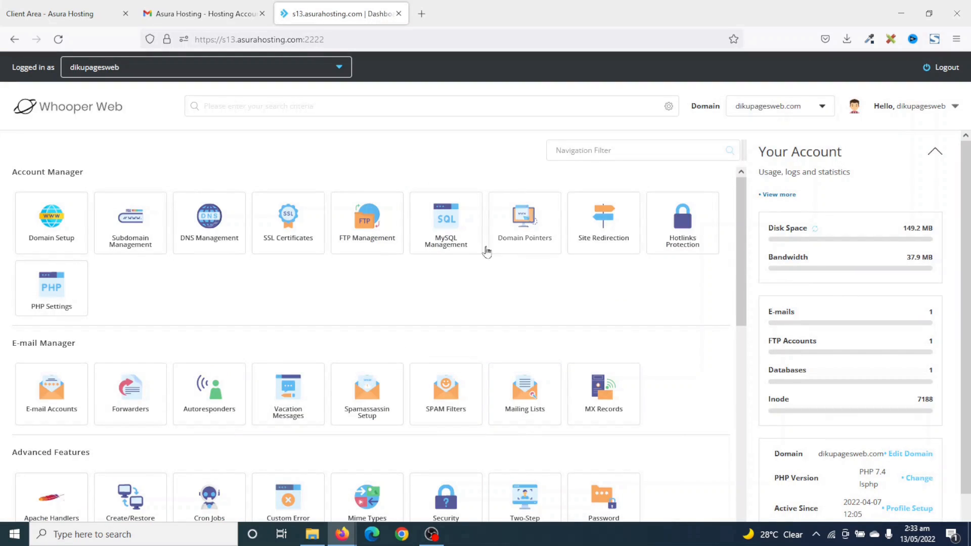
pyautogui.scroll(-5, 465, 245)
pyautogui.scroll(-5, 475, 247)
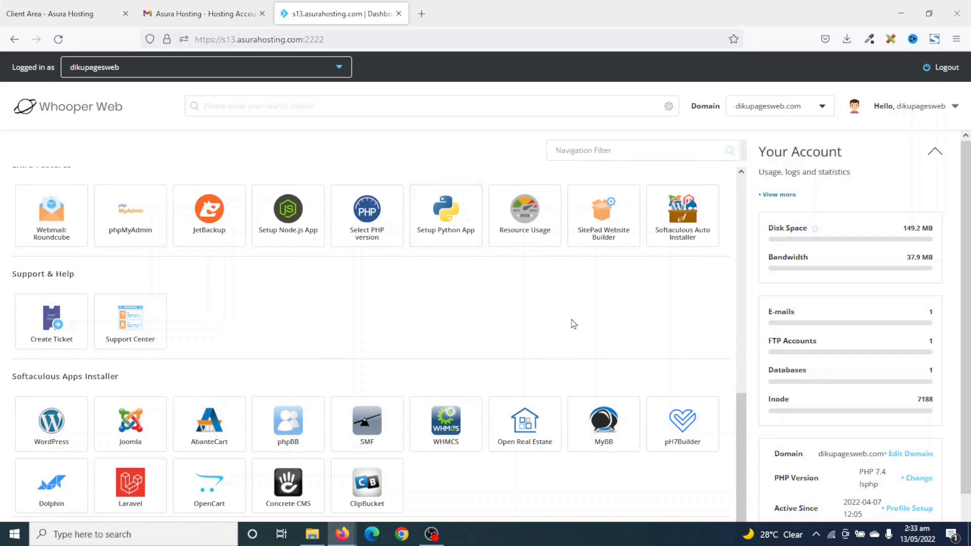
pyautogui.scroll(10, 573, 322)
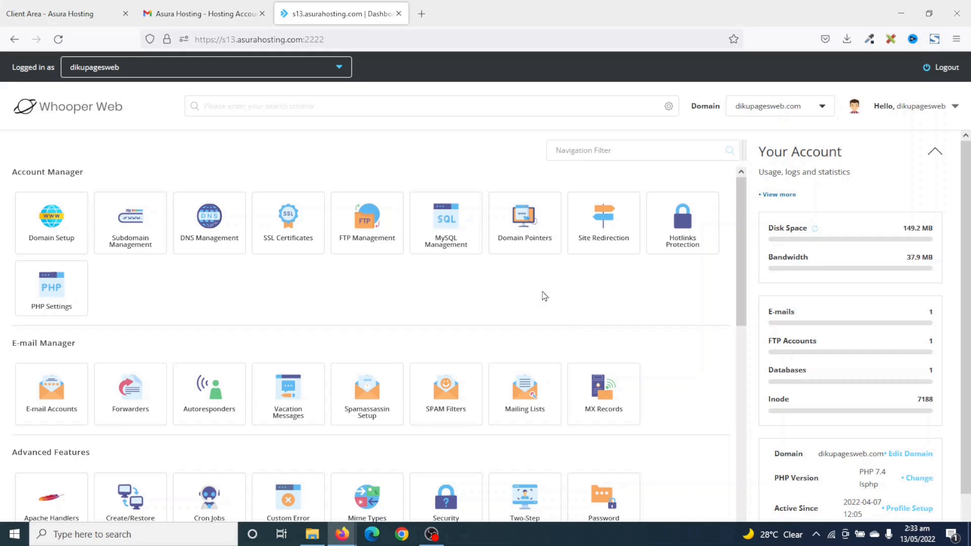
pyautogui.scroll(-5, 581, 382)
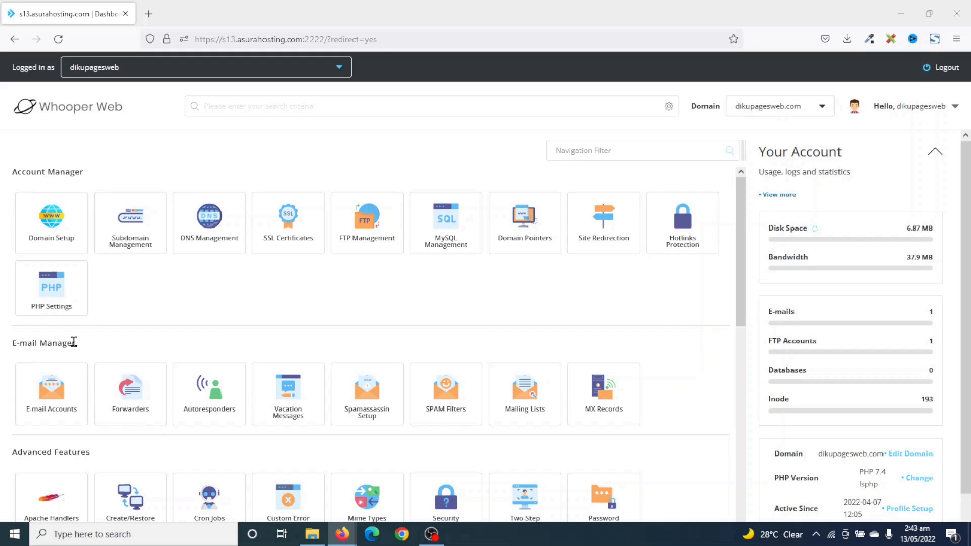
# Start a new e-mail account with the username info.
pyautogui.click(52, 382)
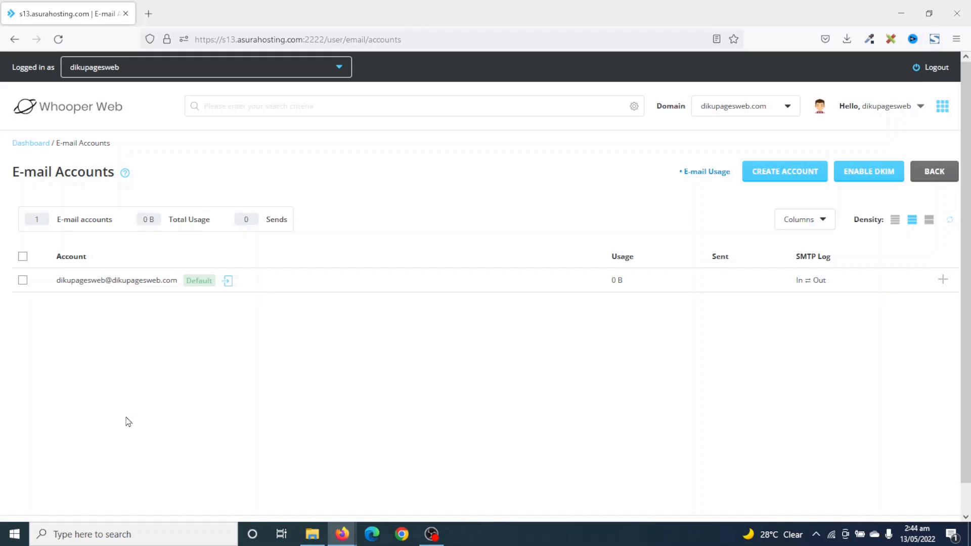
pyautogui.click(775, 181)
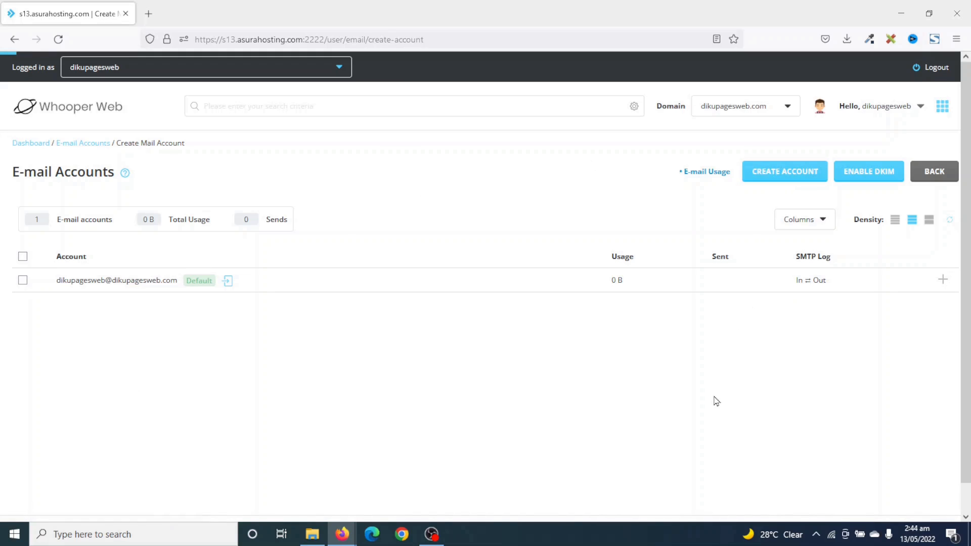
pyautogui.click(304, 212)
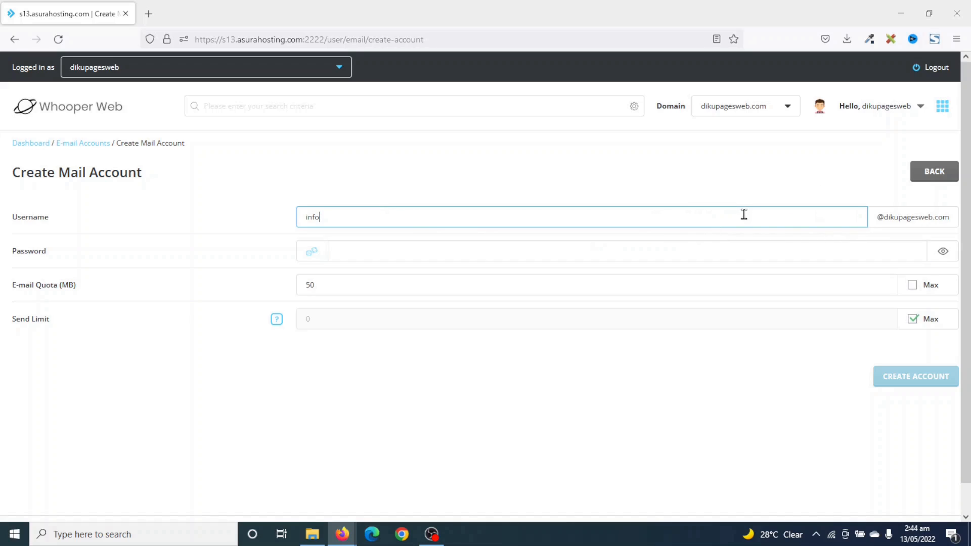
pyautogui.click(363, 250)
# Replace the generated mailbox password with the pasted one.
pyautogui.click(311, 250)
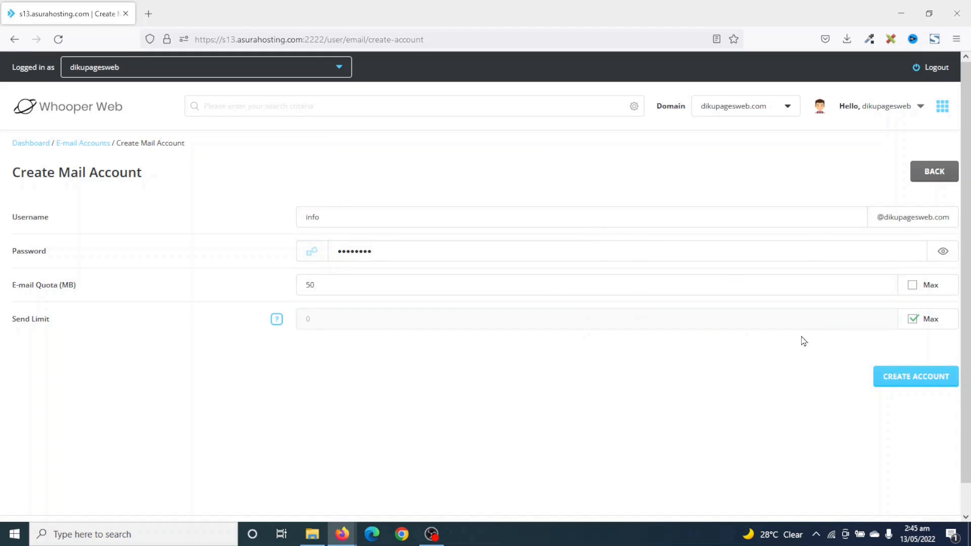
pyautogui.click(943, 252)
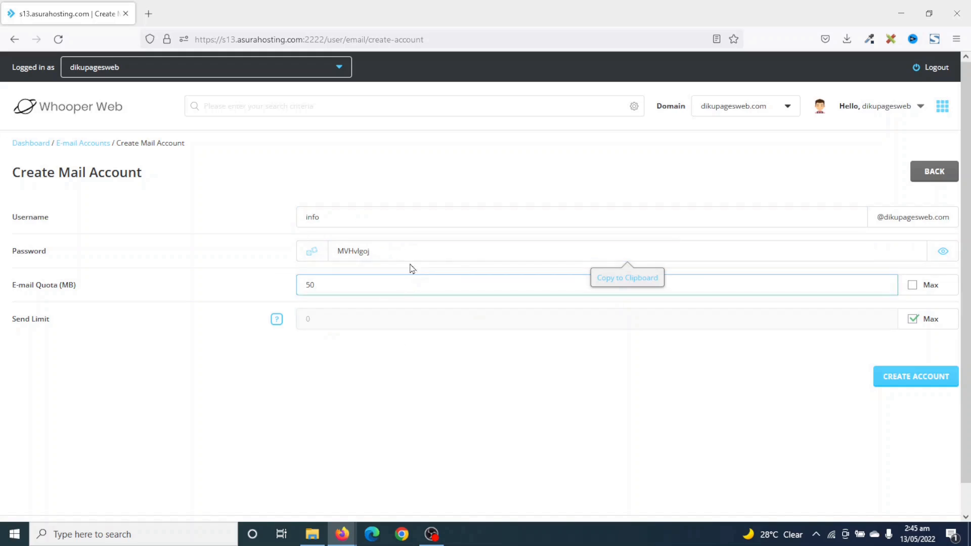
pyautogui.click(947, 255)
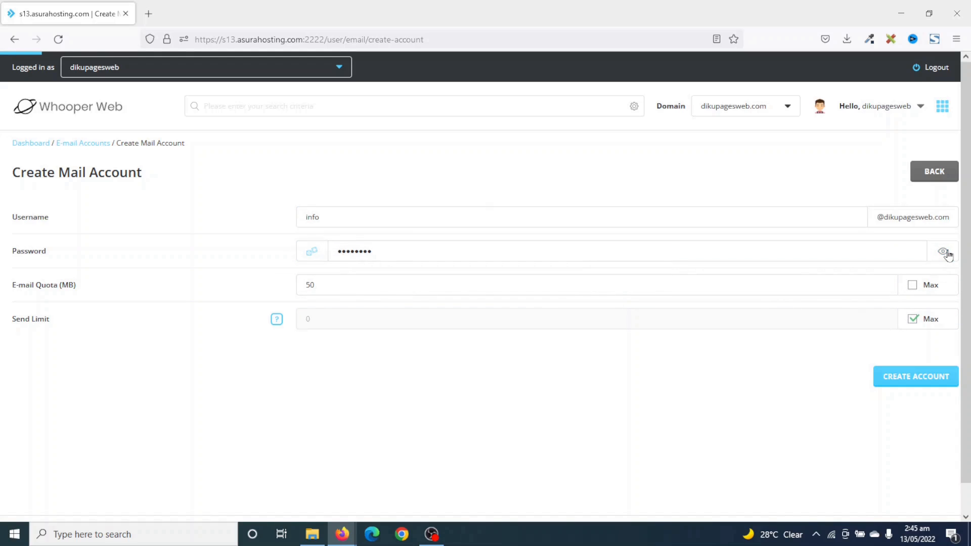
pyautogui.moveTo(401, 251); pyautogui.dragTo(191, 236)
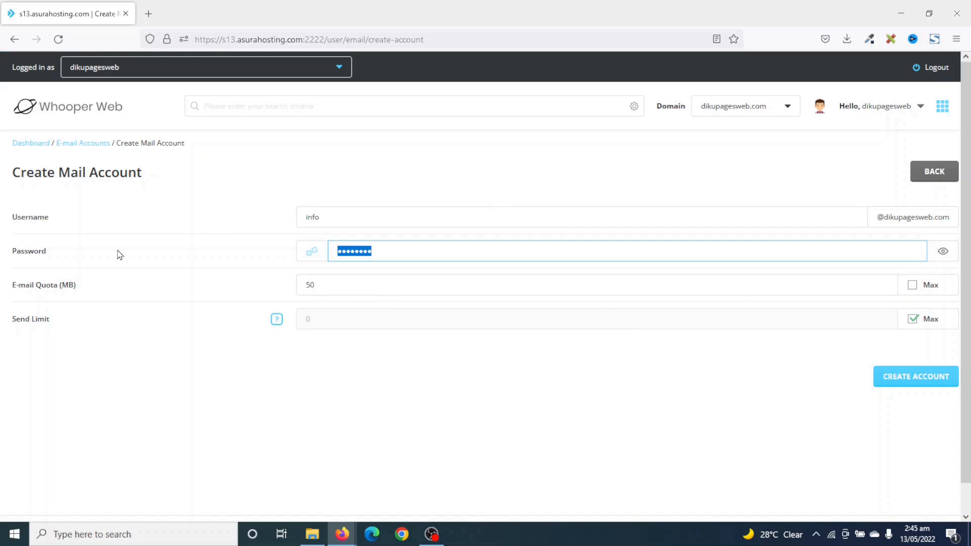
pyautogui.press('BackSpace')
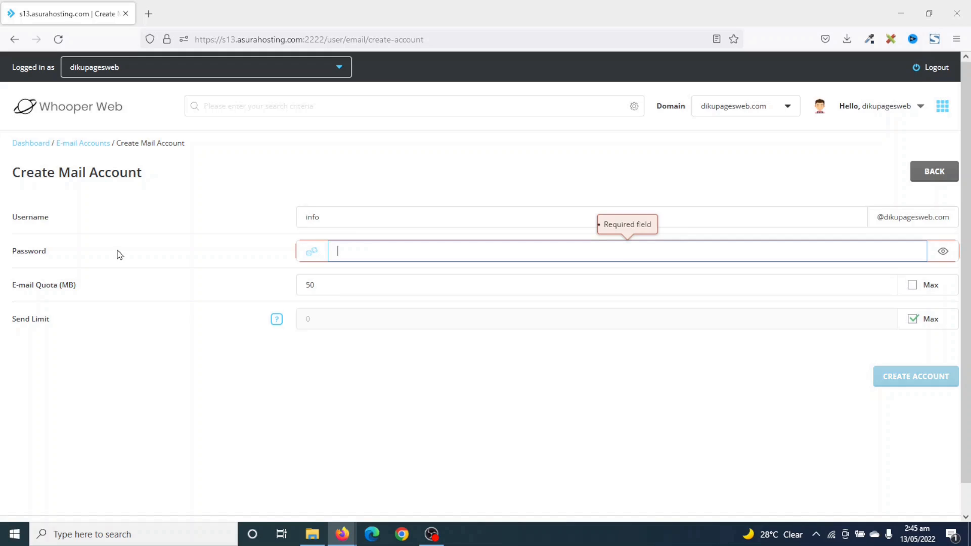
pyautogui.hotkey('ctrl', 'v')
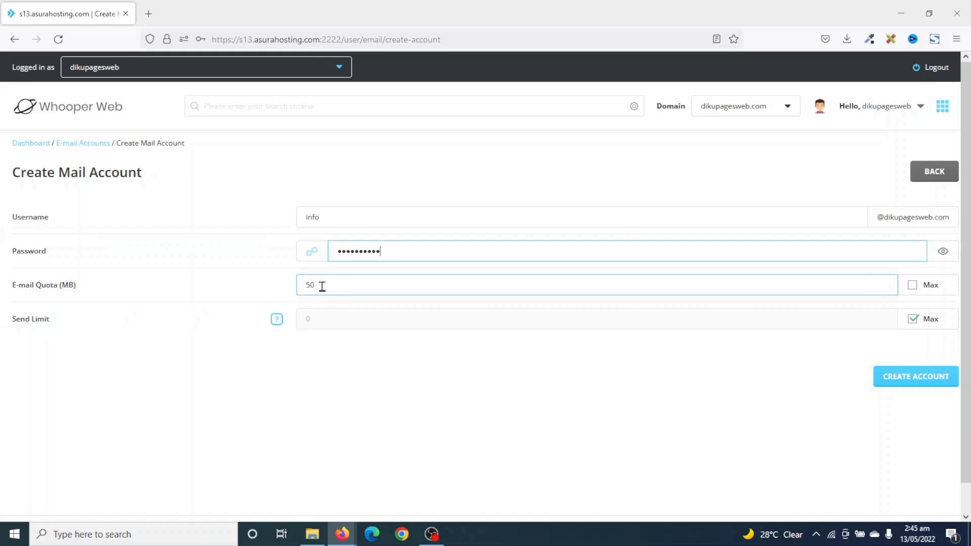
# Set the quota to Max instead of 50 MB and create the account.
pyautogui.moveTo(323, 287); pyautogui.dragTo(295, 286)
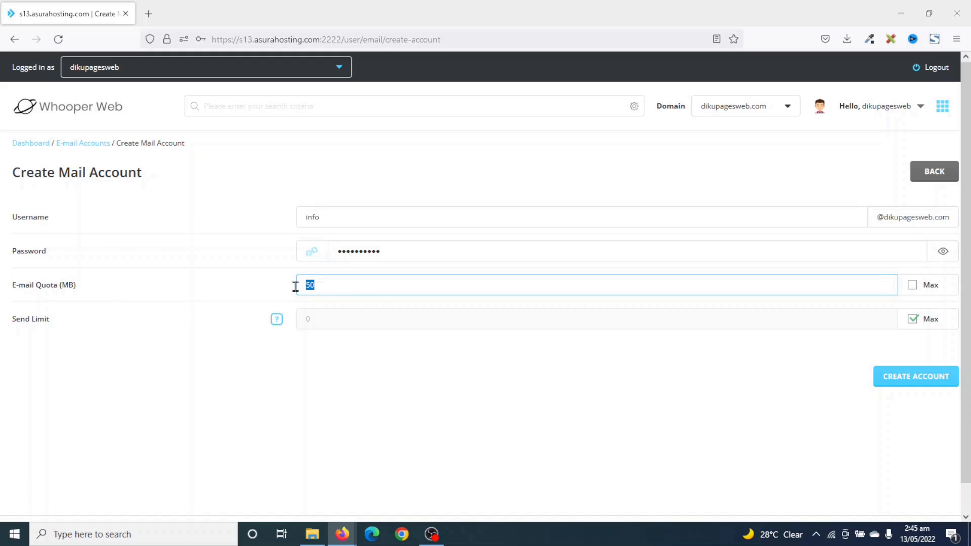
pyautogui.click(913, 286)
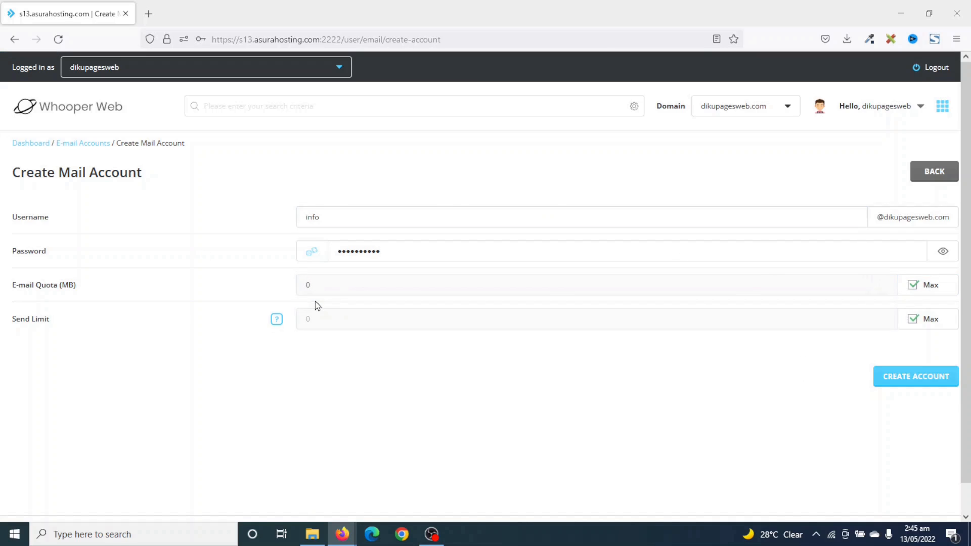
pyautogui.click(914, 383)
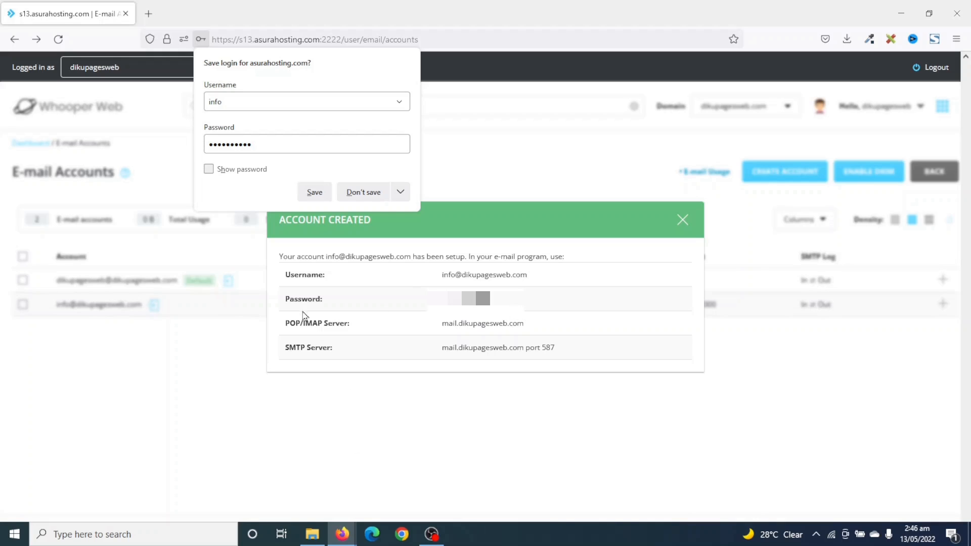
# Check the mail server details, then close the Account Created dialog.
pyautogui.moveTo(283, 325); pyautogui.dragTo(574, 353)
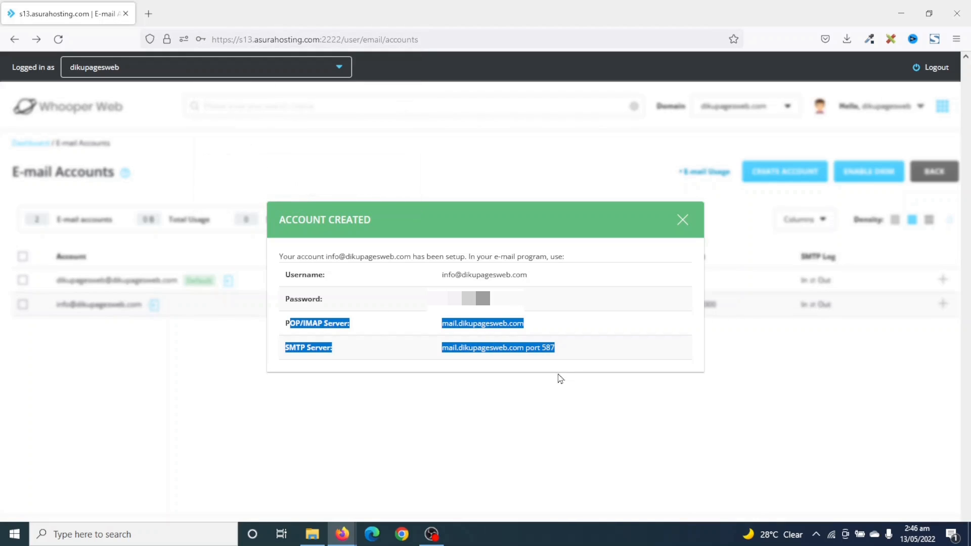
pyautogui.click(290, 329)
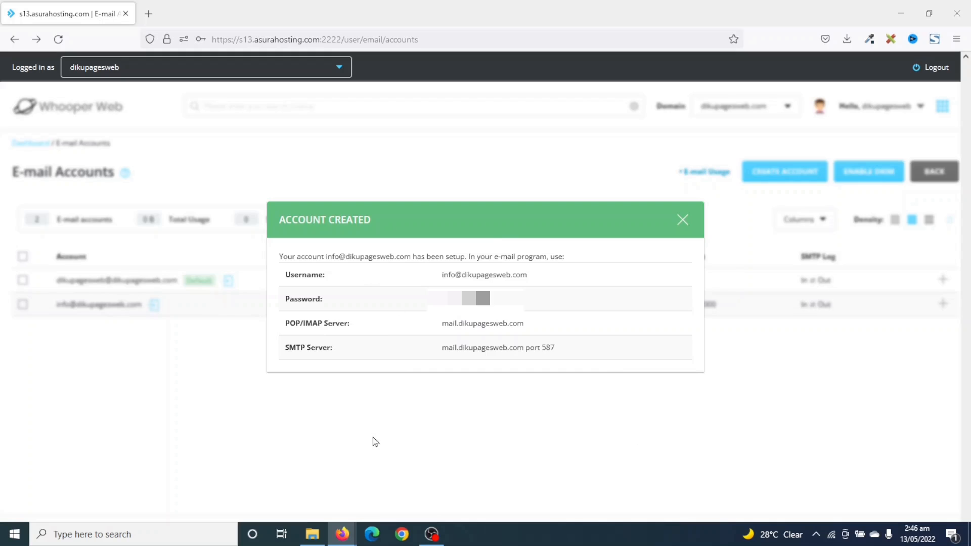
pyautogui.click(683, 221)
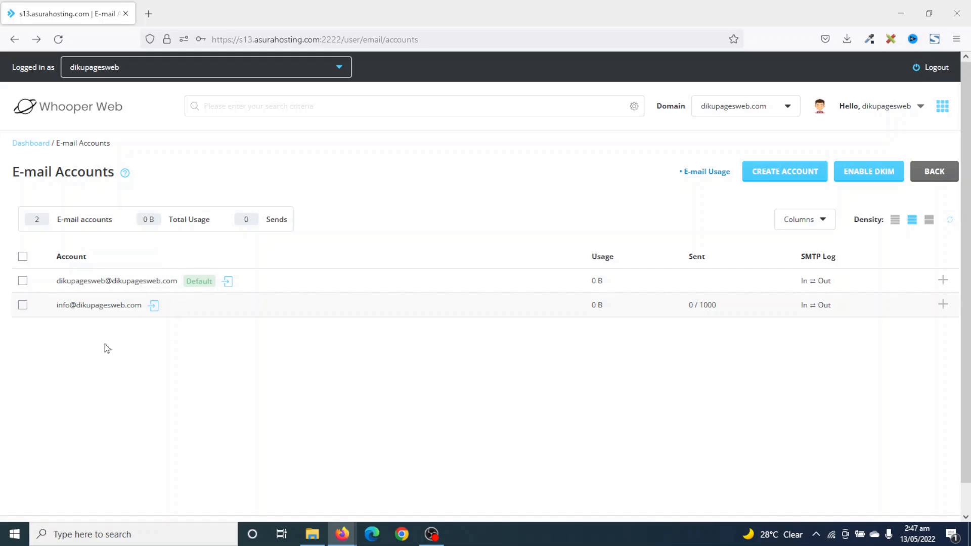
pyautogui.click(154, 310)
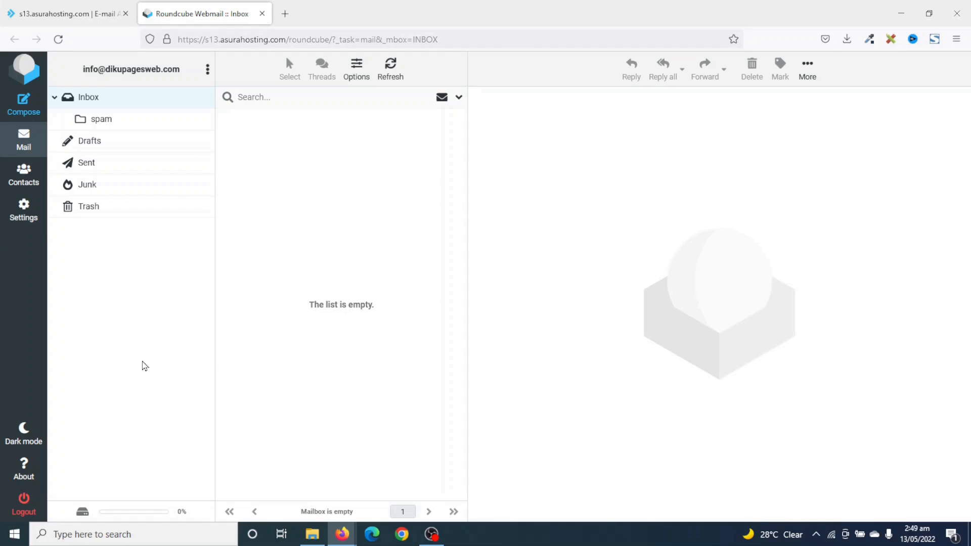
pyautogui.click(22, 500)
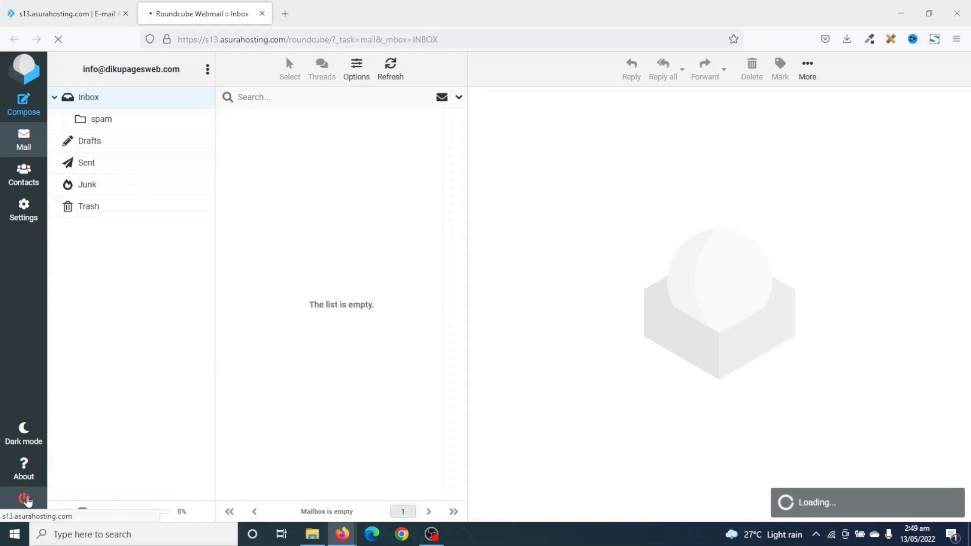
pyautogui.click(262, 14)
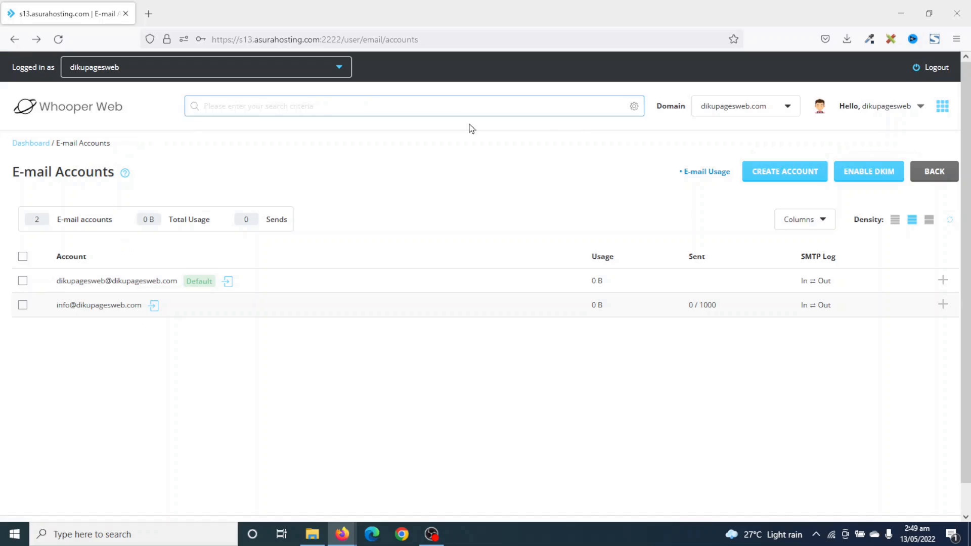
# Load dikupagesweb.com/webmail in a new Firefox tab.
pyautogui.click(151, 14)
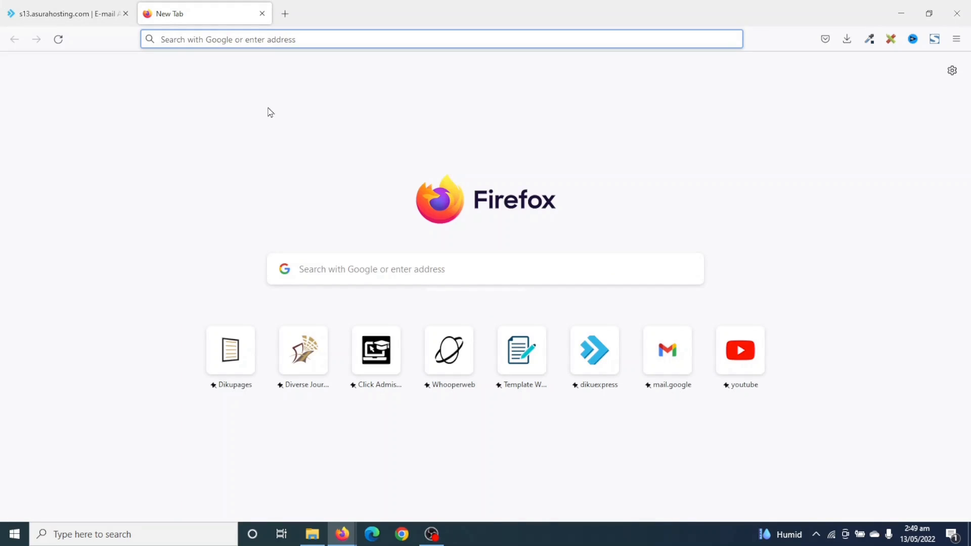
pyautogui.write('dikupagesweb.com/')
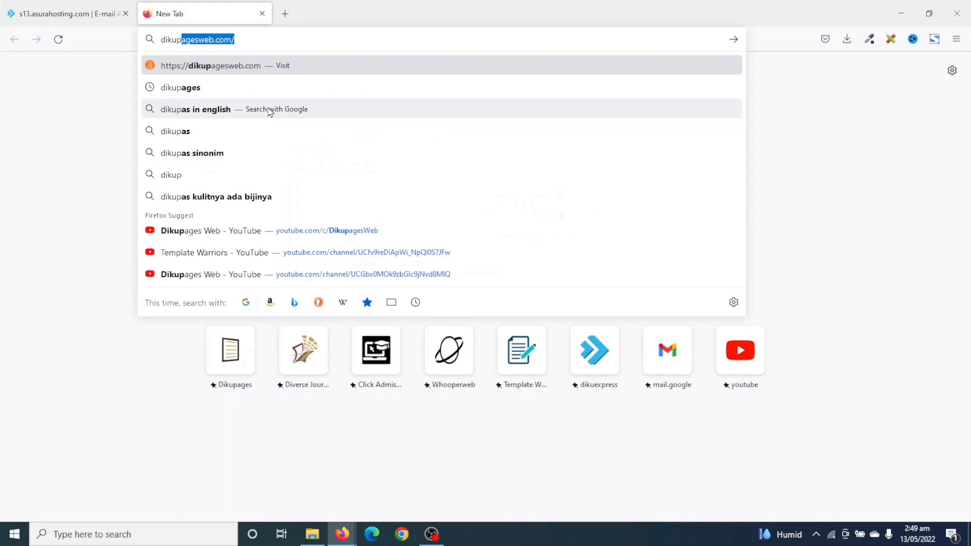
pyautogui.press('Right')
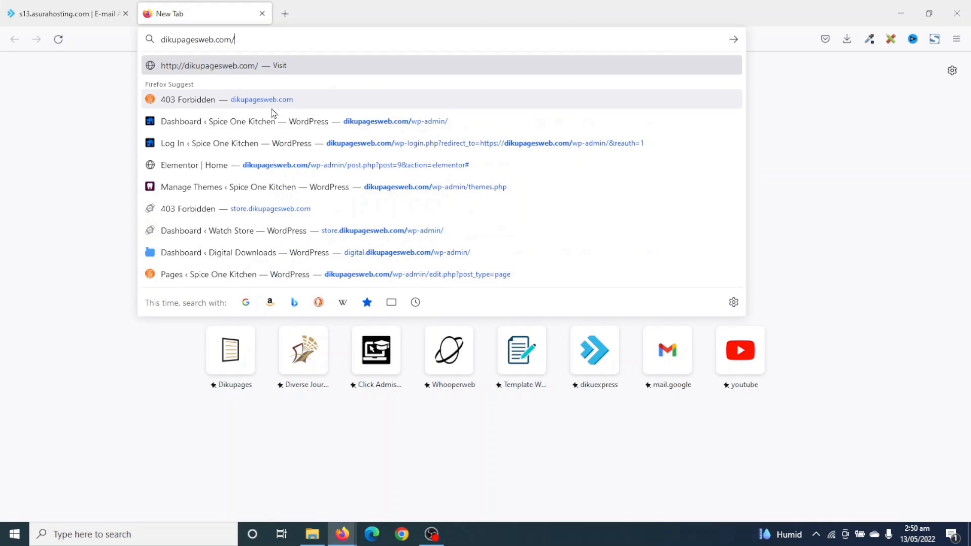
pyautogui.write('bmail/')
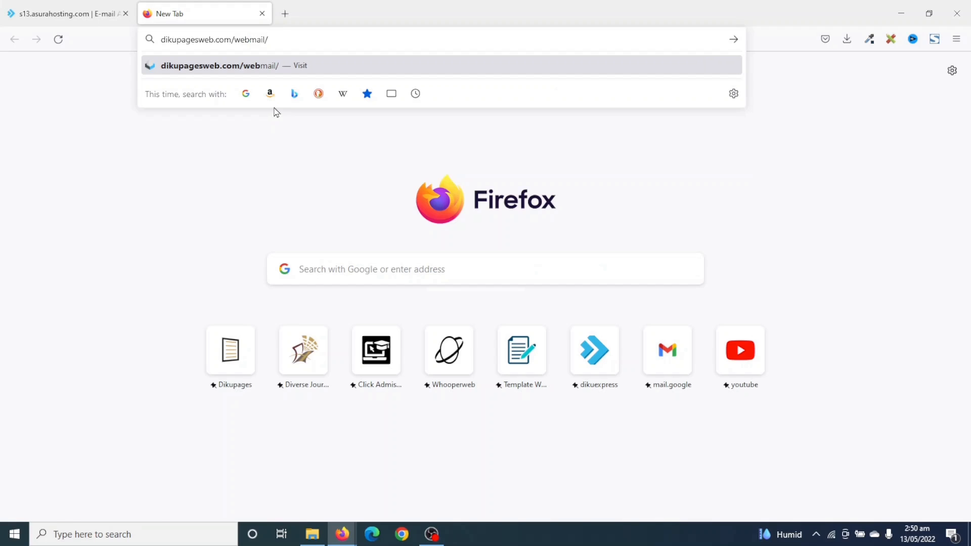
pyautogui.press('Return')
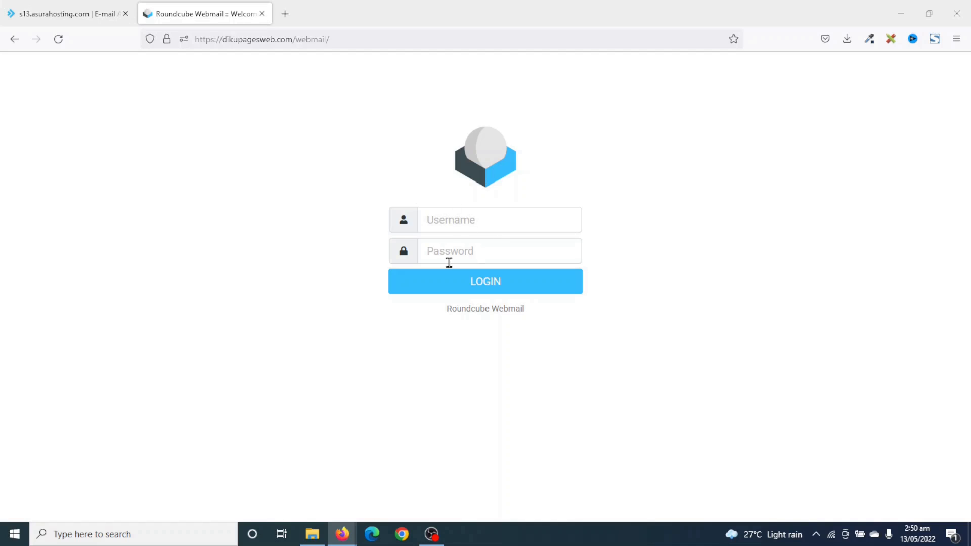
# Log in to Roundcube with the info mailbox address and the saved password.
pyautogui.click(499, 217)
pyautogui.press('Tab')
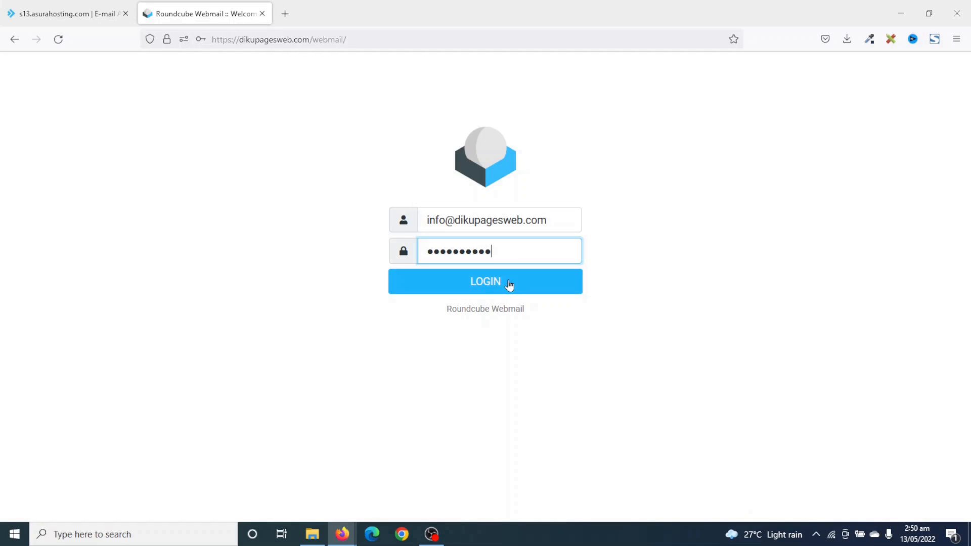
pyautogui.click(510, 285)
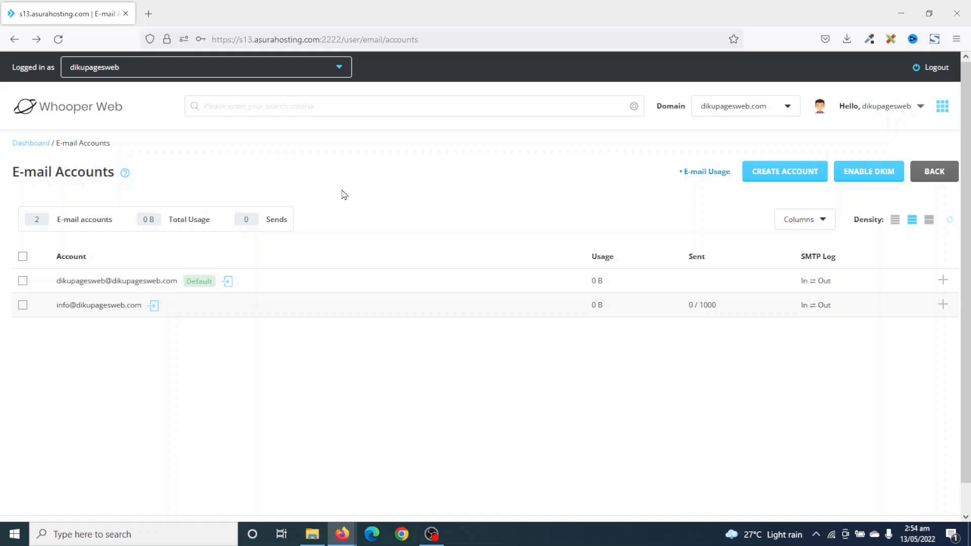
# Return to the DirectAdmin dashboard and scroll down to Softaculous.
pyautogui.click(31, 147)
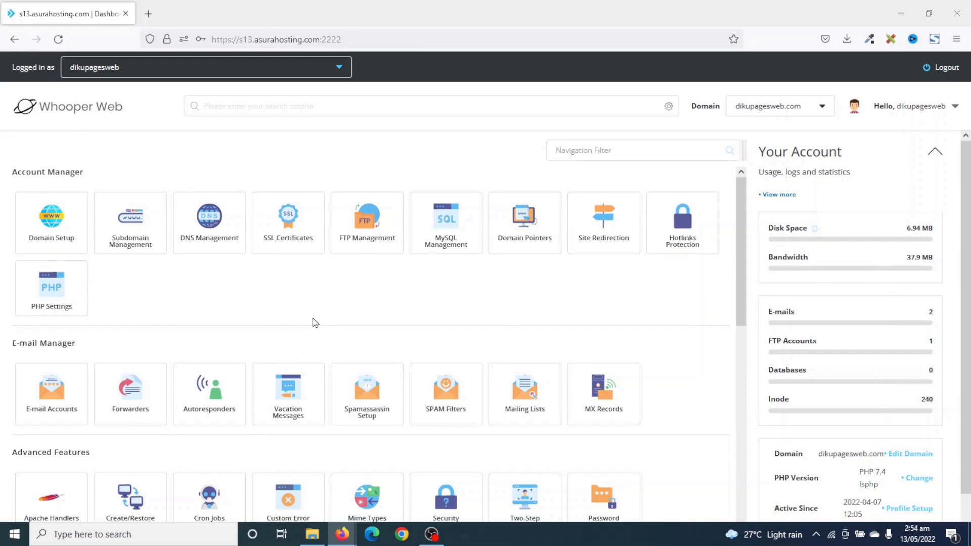
pyautogui.scroll(-8, 508, 276)
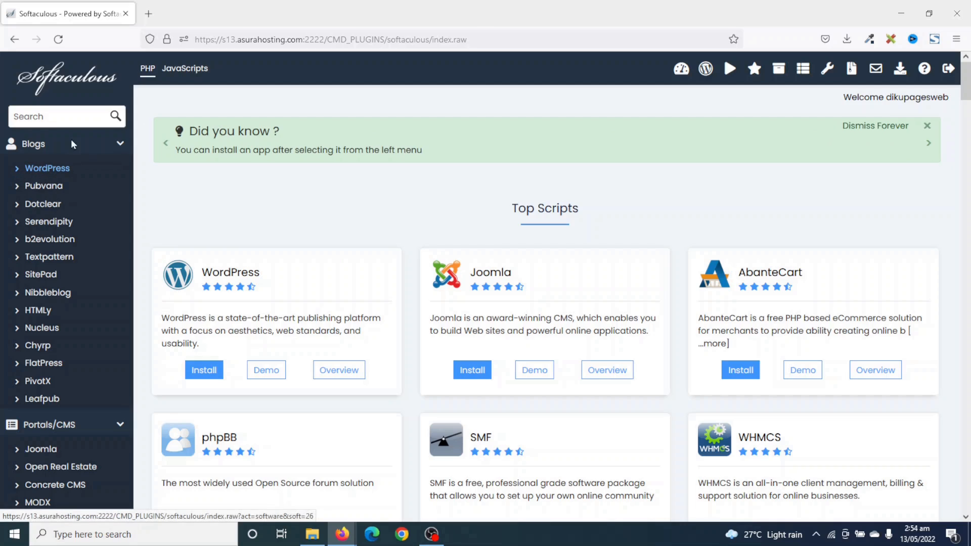
pyautogui.click(68, 117)
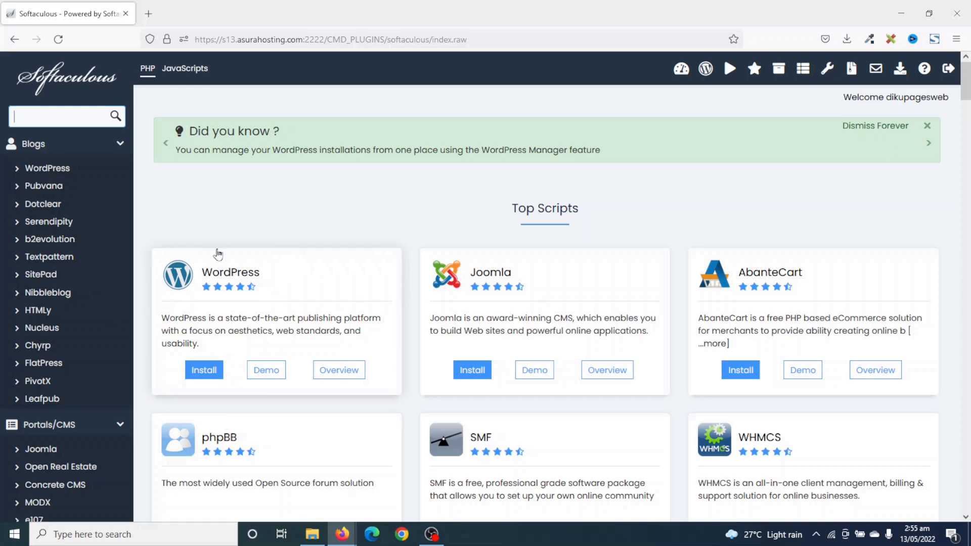
pyautogui.click(204, 375)
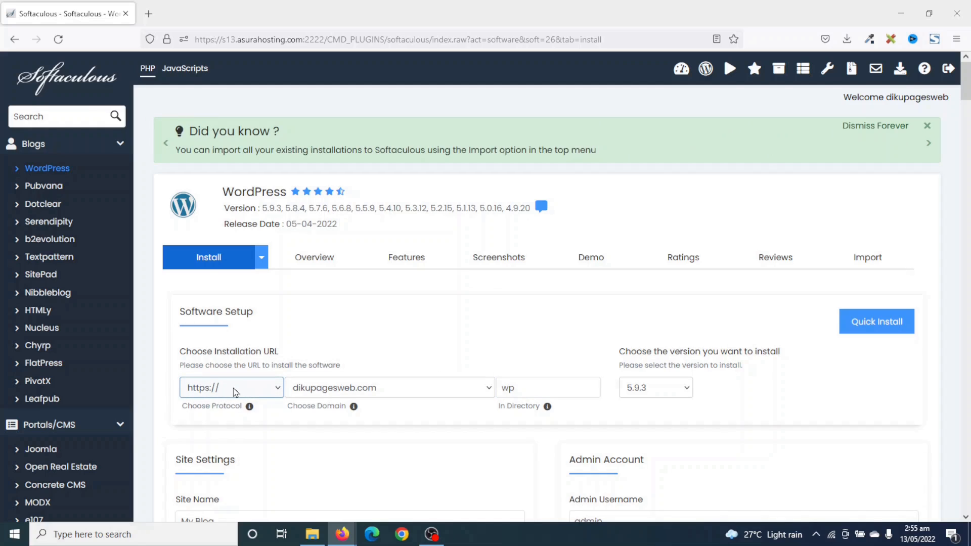
pyautogui.click(236, 392)
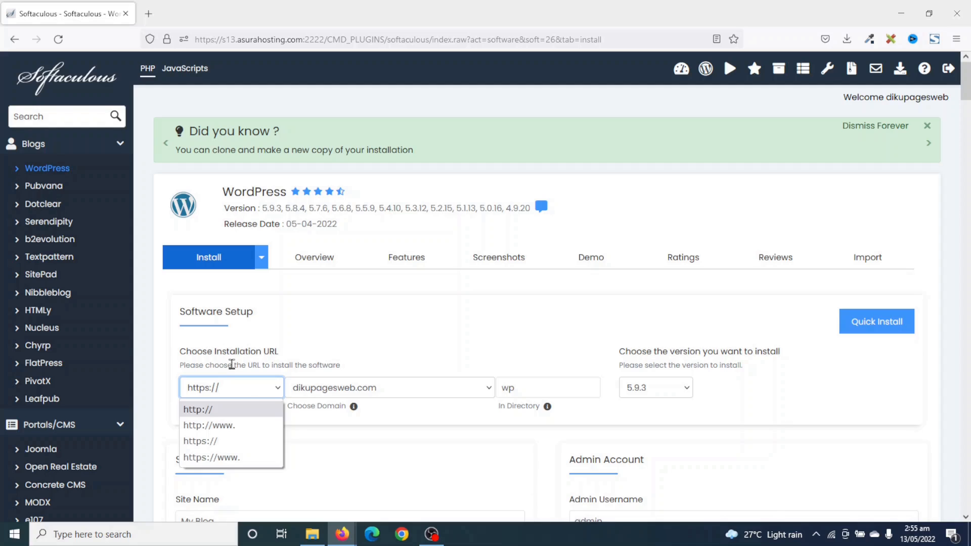
pyautogui.click(232, 365)
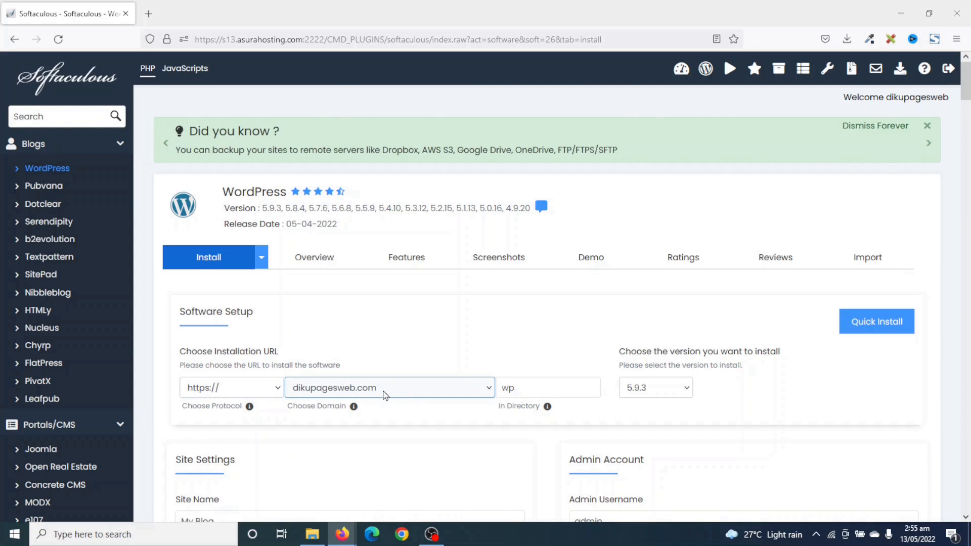
pyautogui.click(362, 396)
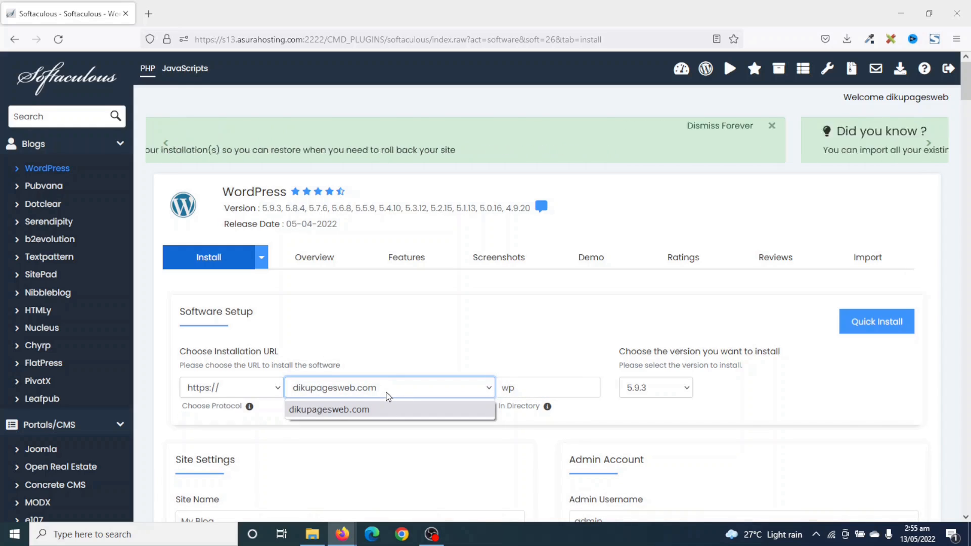
pyautogui.click(386, 392)
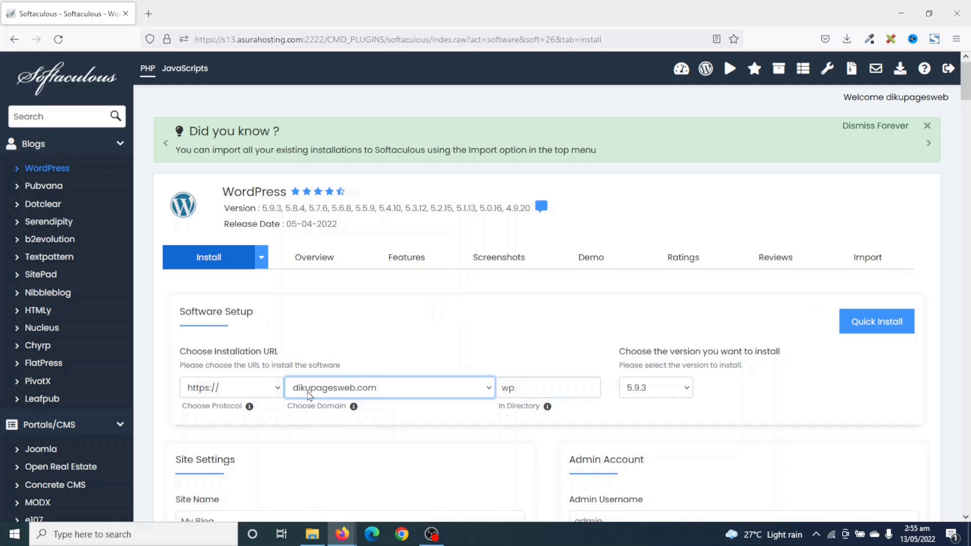
pyautogui.press('Tab')
pyautogui.click(394, 395)
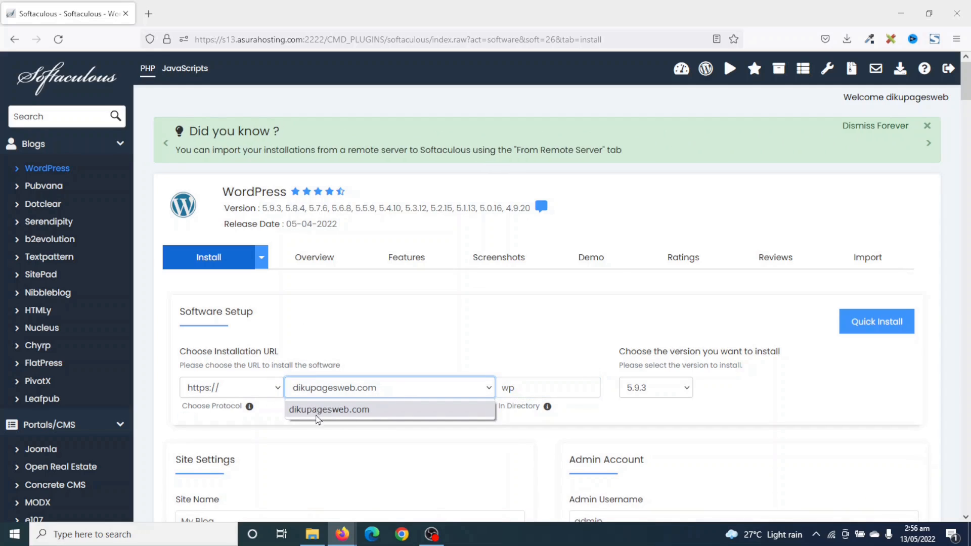
pyautogui.click(370, 397)
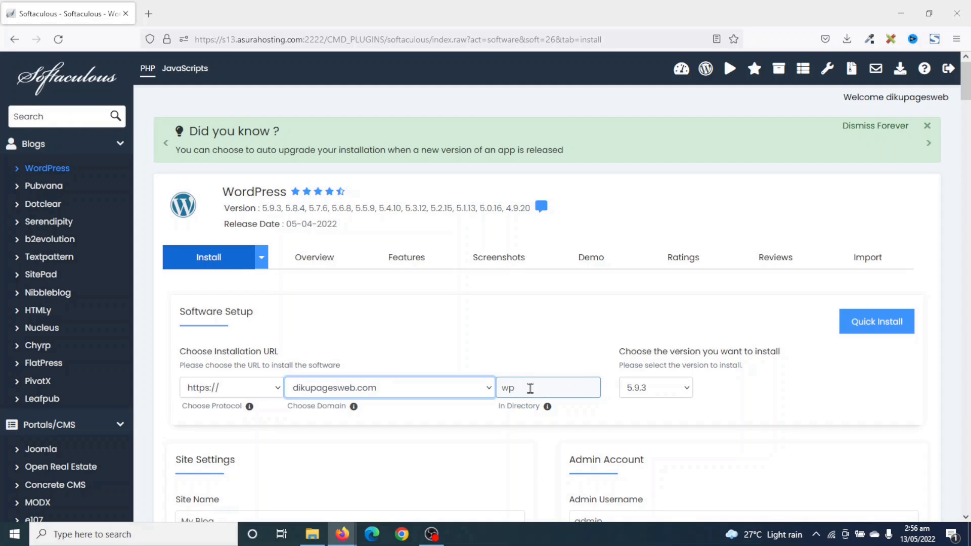
pyautogui.click(511, 388)
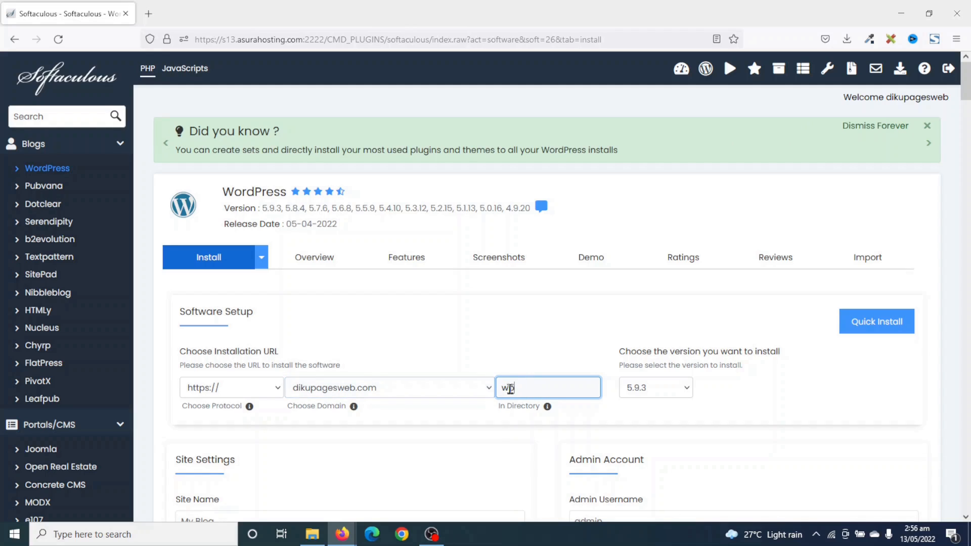
pyautogui.press('BackSpace')
pyautogui.press('BackSpace')
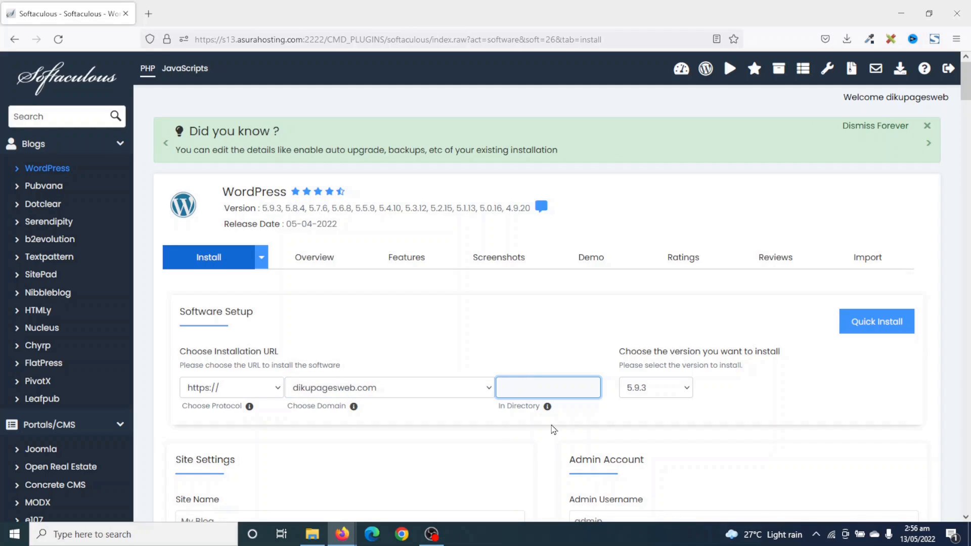
pyautogui.scroll(-3, 477, 418)
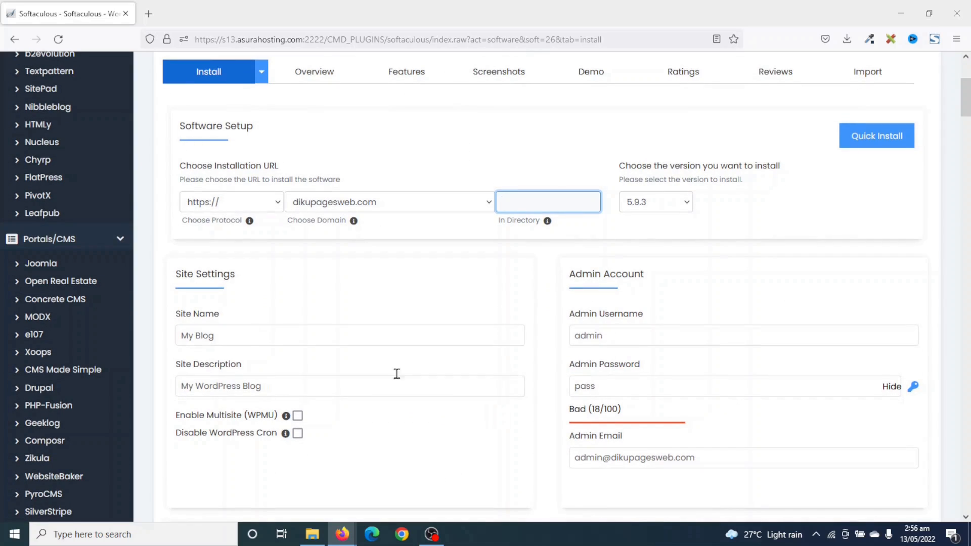
pyautogui.moveTo(240, 338); pyautogui.dragTo(163, 334)
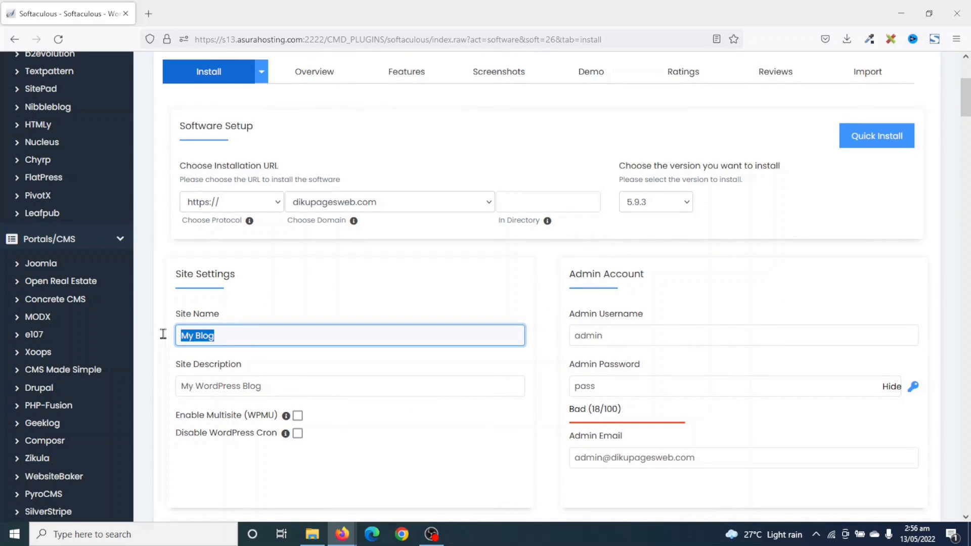
pyautogui.moveTo(281, 385); pyautogui.dragTo(172, 381)
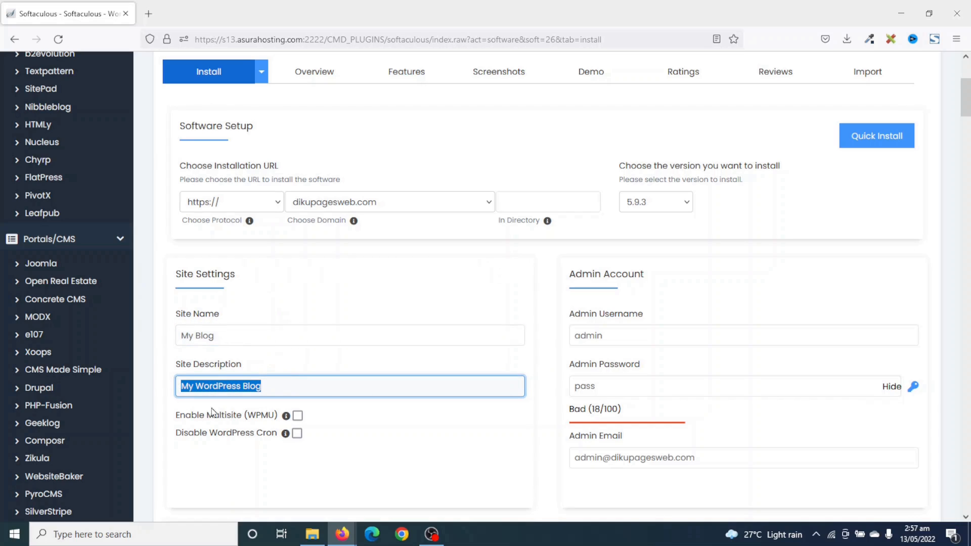
pyautogui.click(234, 342)
pyautogui.click(289, 390)
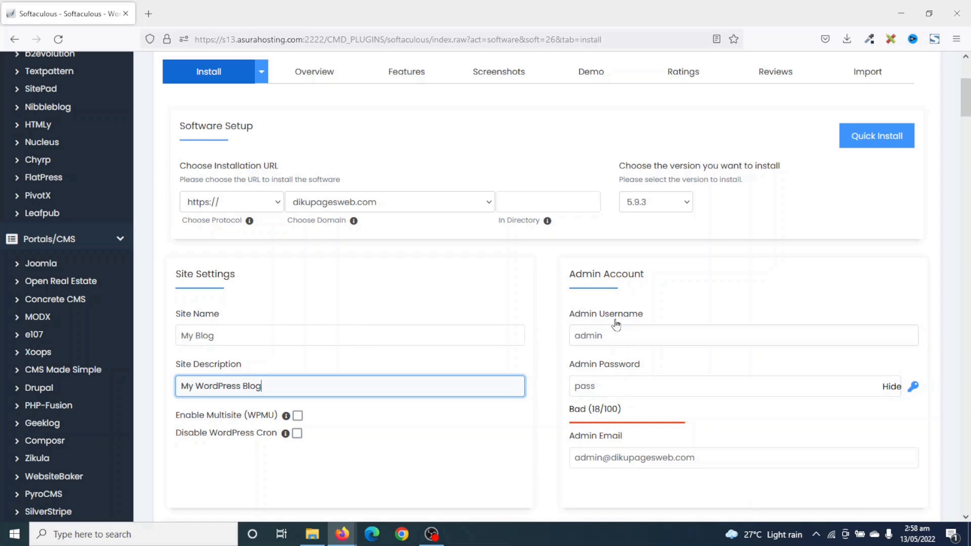
# Replace the default admin username and paste in a saved strong password.
pyautogui.doubleClick(635, 337)
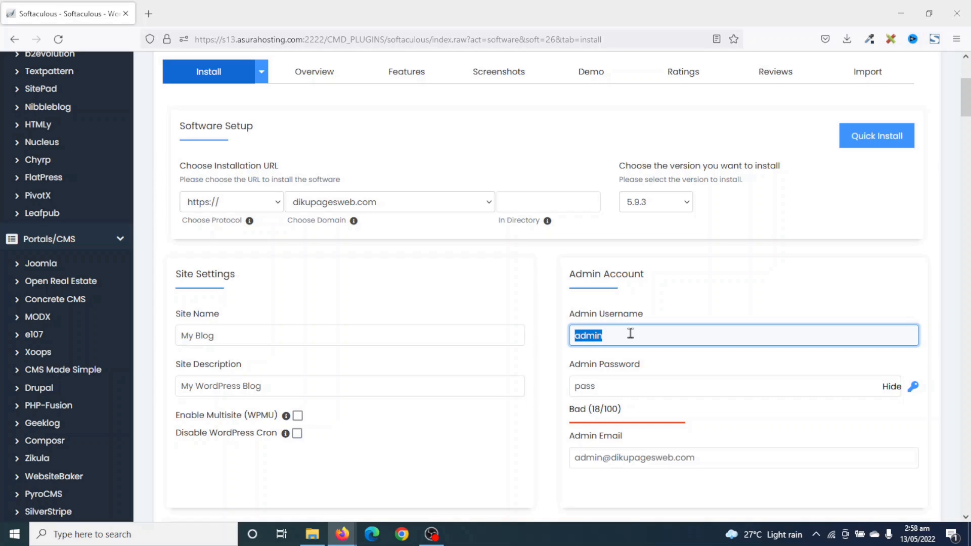
pyautogui.write('Su')
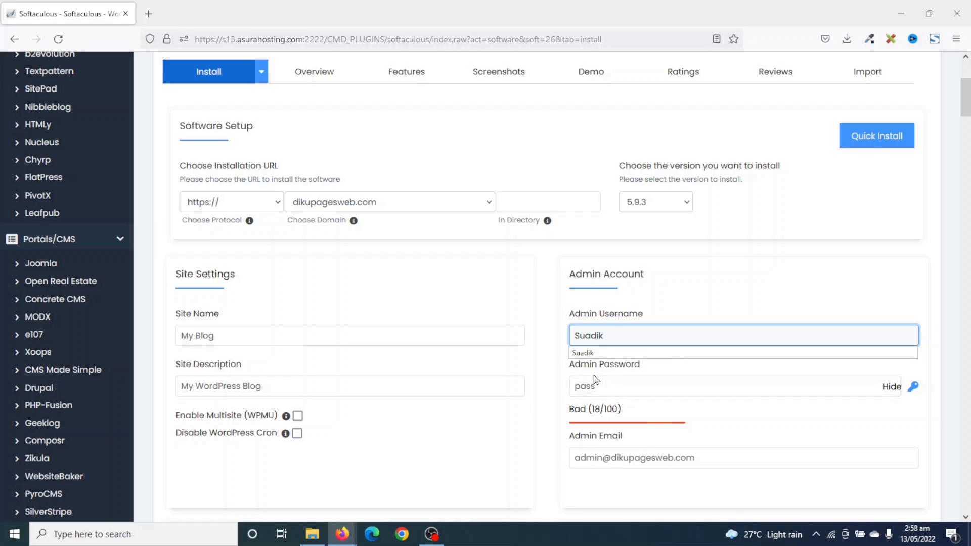
pyautogui.press('Tab')
pyautogui.press('BackSpace')
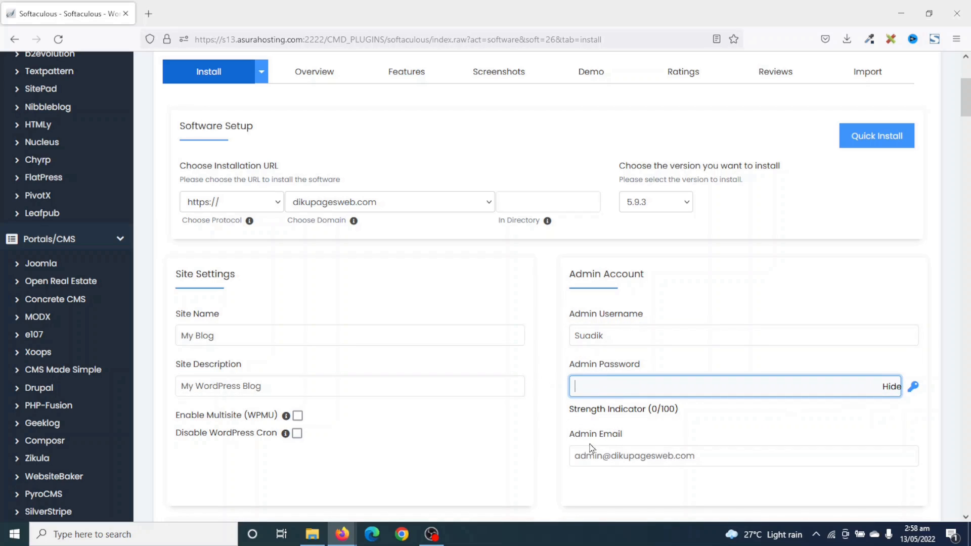
pyautogui.click(890, 388)
pyautogui.click(743, 386)
pyautogui.hotkey('ctrl', 'v')
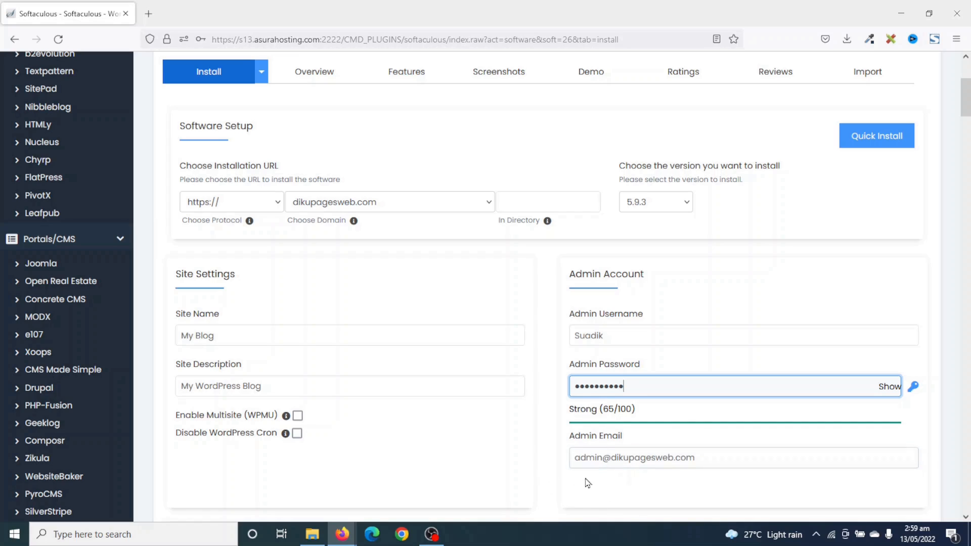
# Change the admin e-mail's mailbox name to 'info', keeping the site domain.
pyautogui.doubleClick(593, 458)
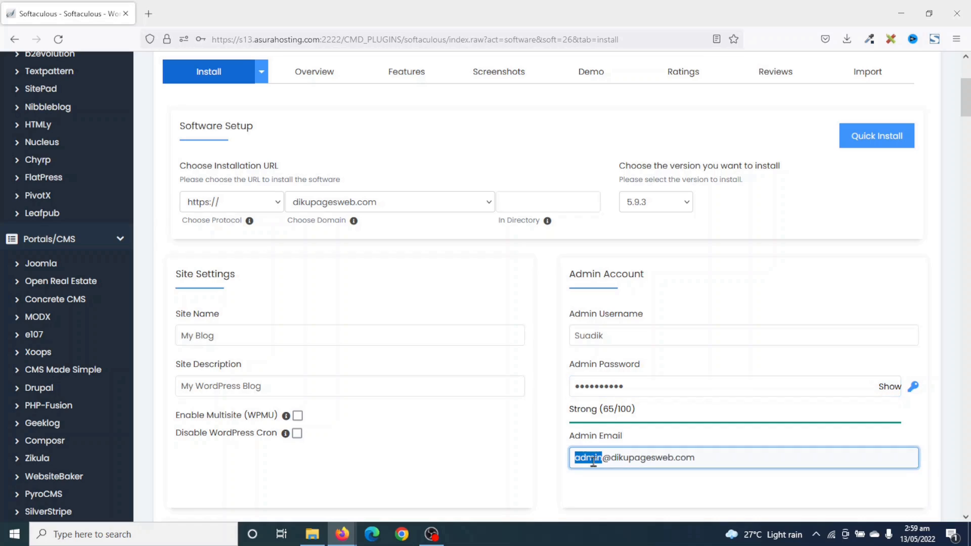
pyautogui.press('BackSpace')
pyautogui.write('info')
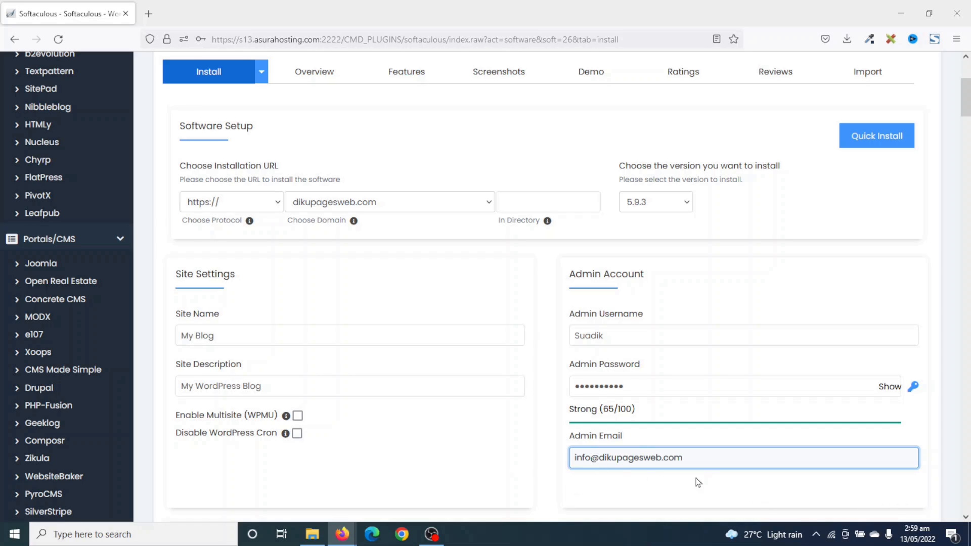
pyautogui.scroll(-10, 526, 431)
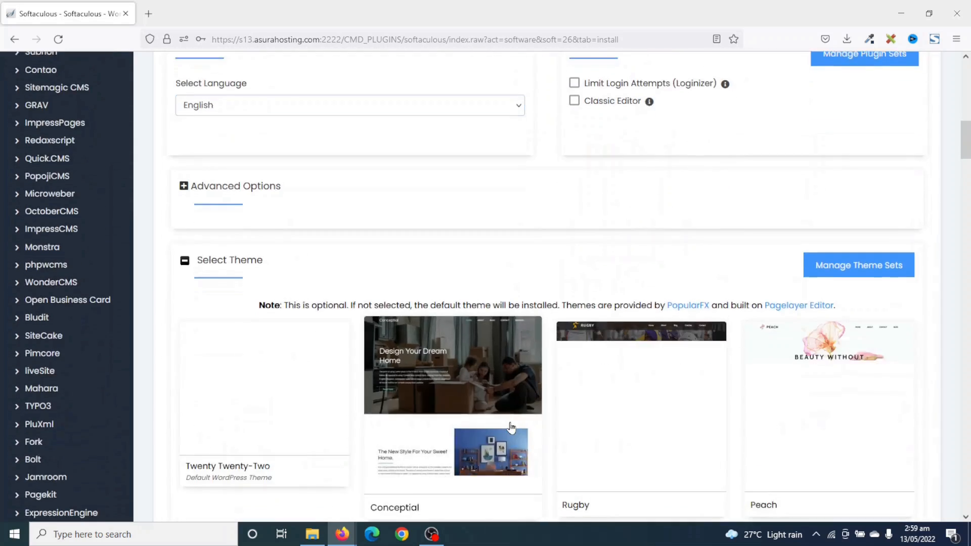
# Install WordPress on dikupagesweb.com from the completed Softaculous form.
pyautogui.scroll(-6, 510, 427)
pyautogui.click(529, 346)
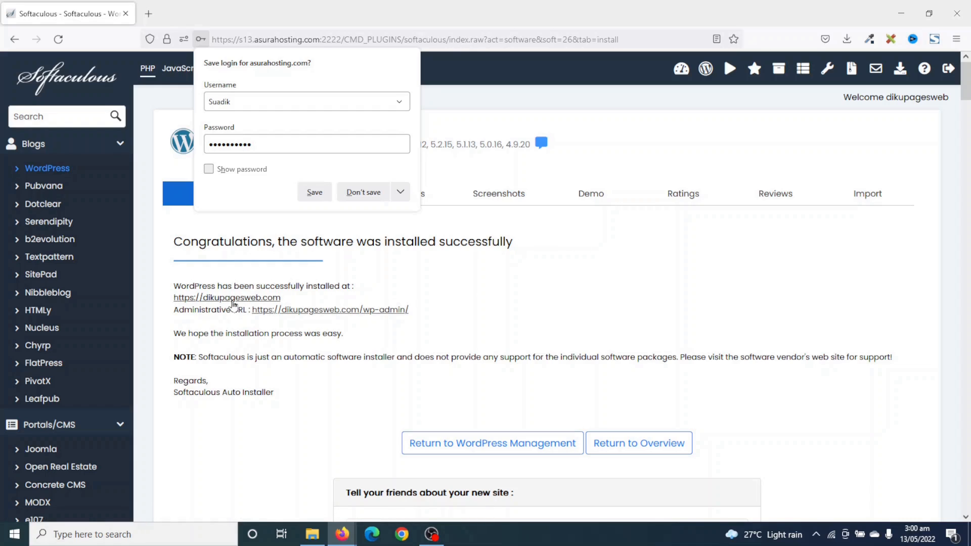
pyautogui.click(233, 302)
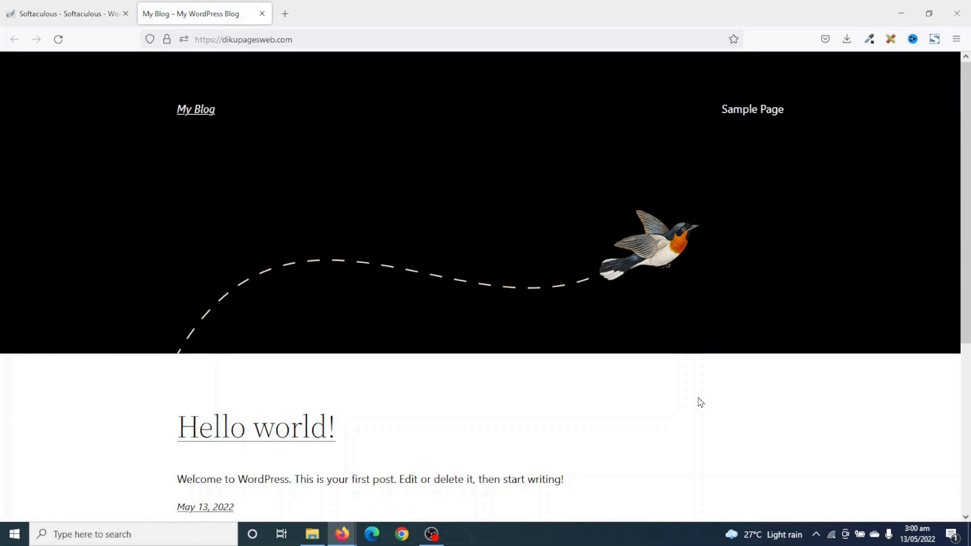
pyautogui.scroll(-5, 701, 402)
pyautogui.scroll(5, 699, 402)
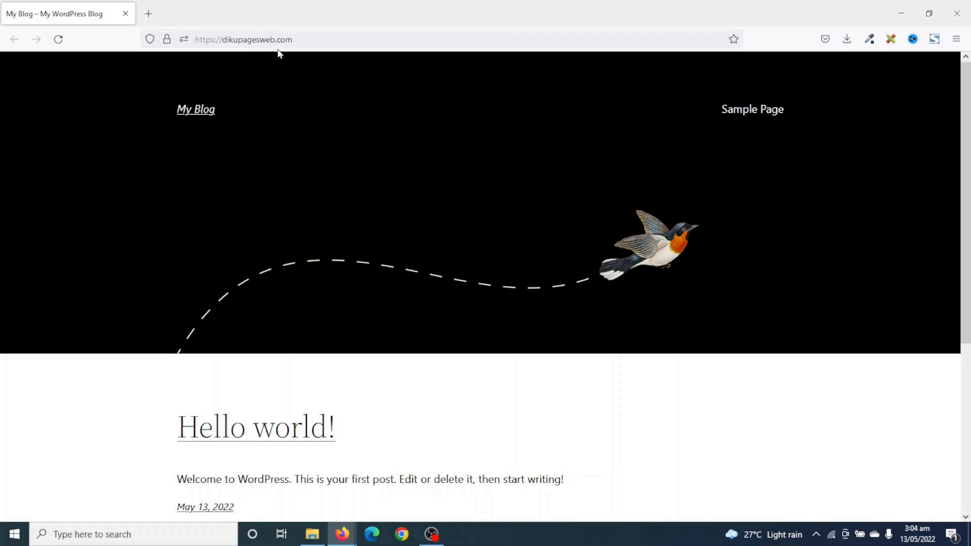
# Go to dikupagesweb.com/wp-admin to reach the WordPress login page.
pyautogui.click(318, 38)
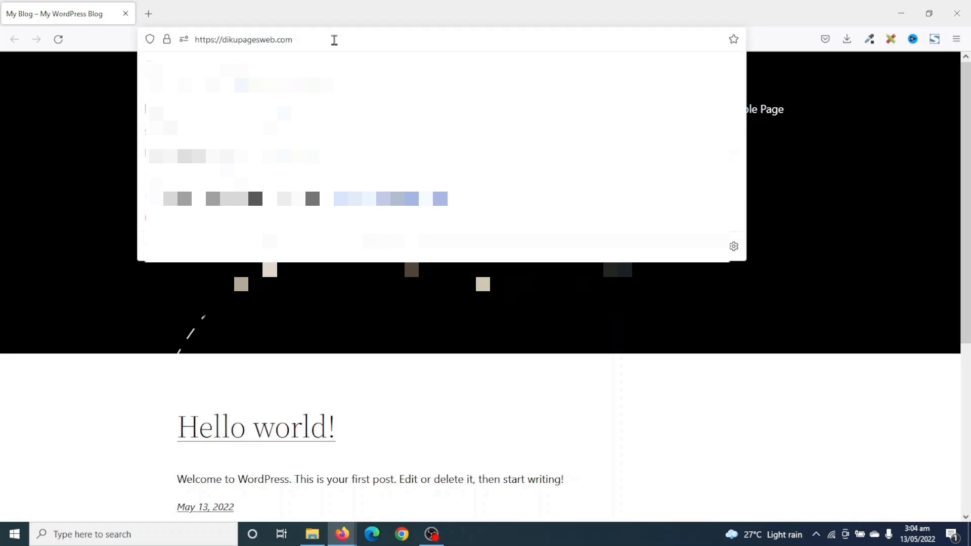
pyautogui.write('/wp')
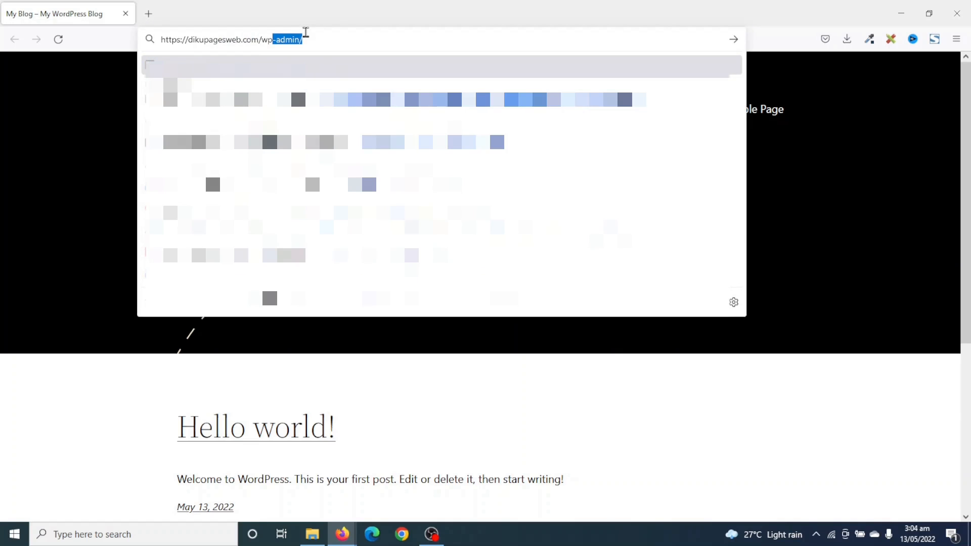
pyautogui.write('-admi')
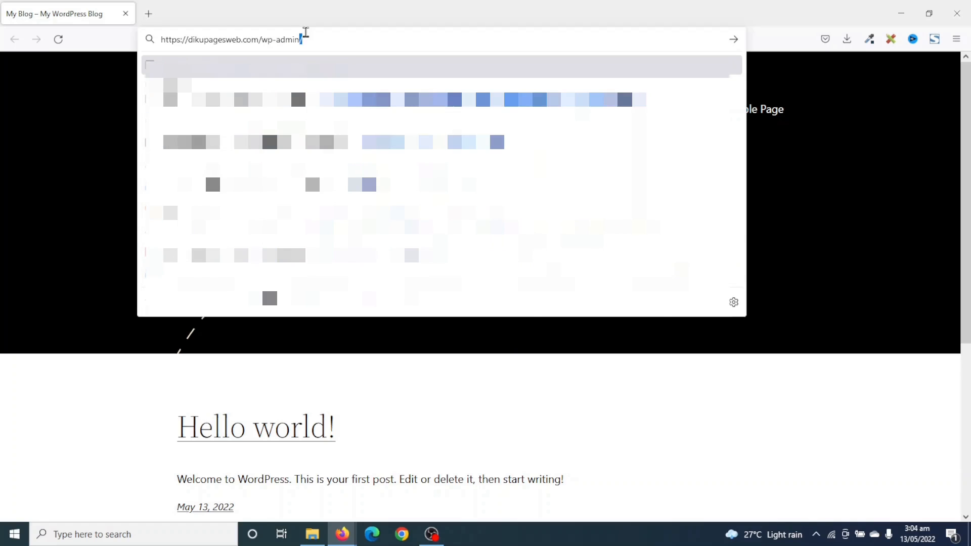
pyautogui.write('n')
pyautogui.press('Return')
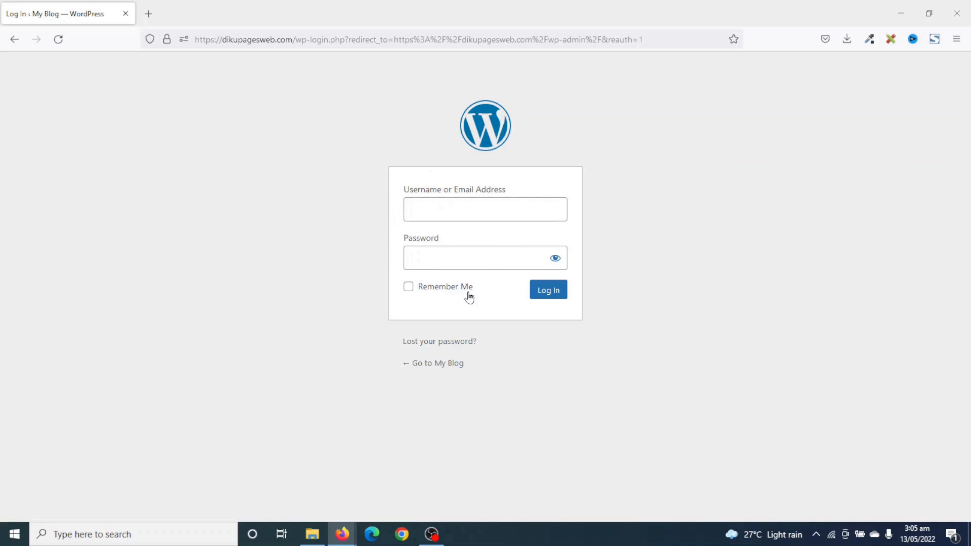
# Log in with the admin username and password to reach the Dashboard.
pyautogui.click(469, 209)
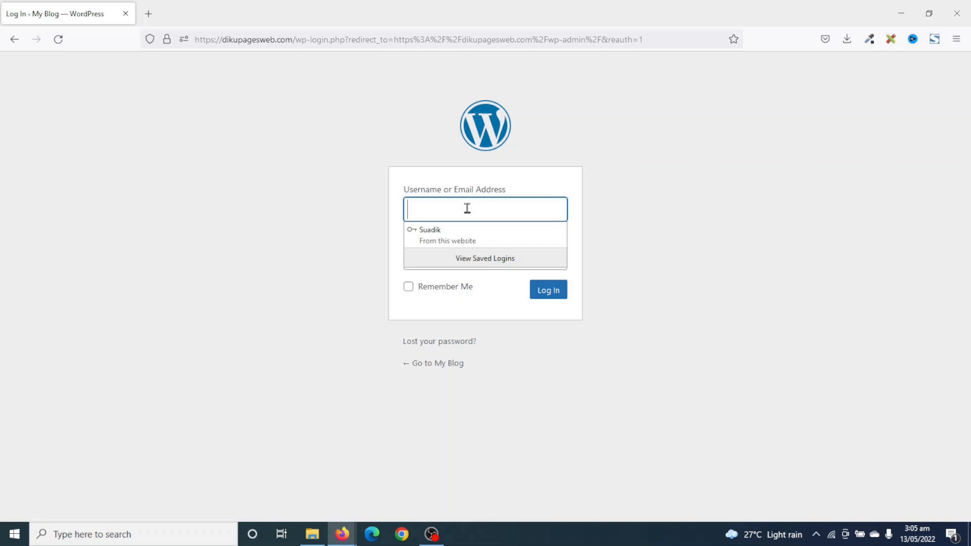
pyautogui.write('Suadik')
pyautogui.press('Escape')
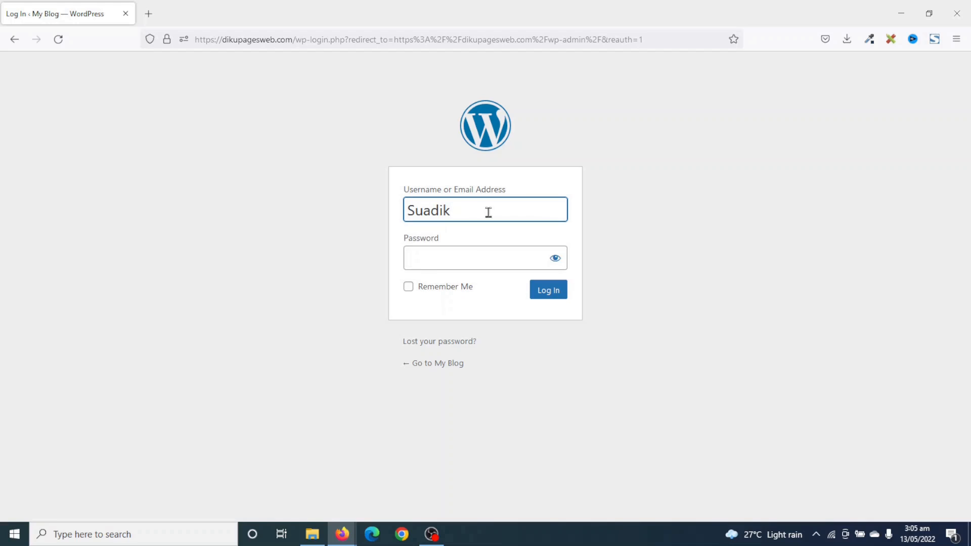
pyautogui.click(432, 256)
pyautogui.write('•••••')
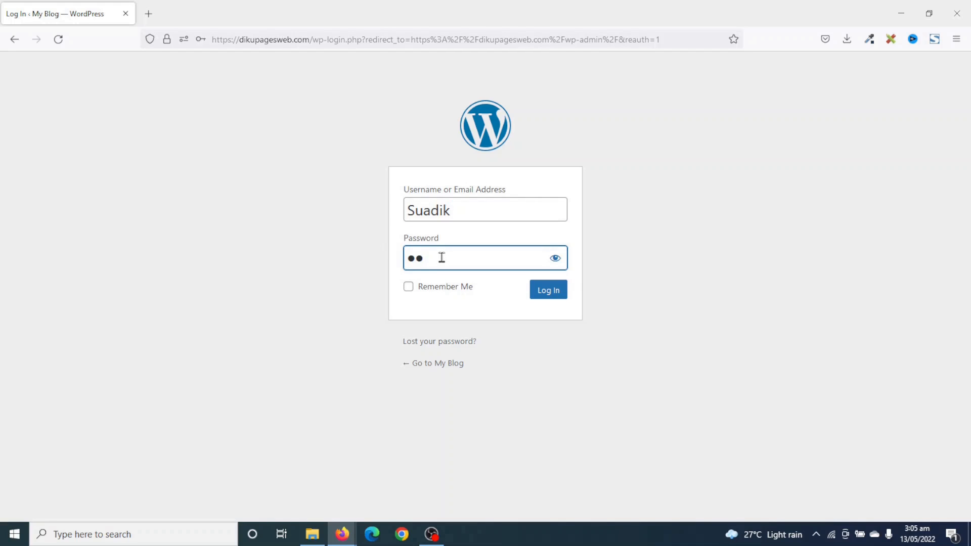
pyautogui.write('•••••')
pyautogui.click(555, 297)
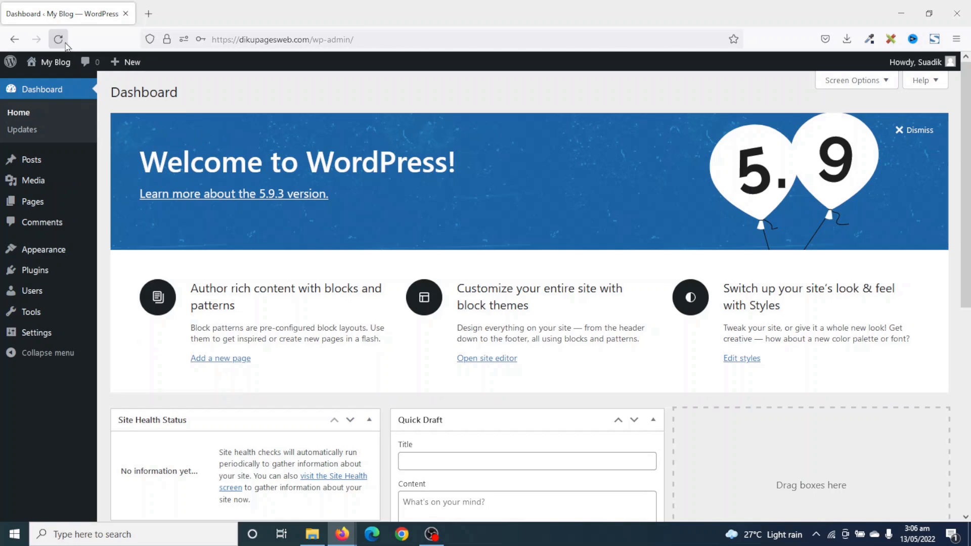
pyautogui.moveTo(56, 66)
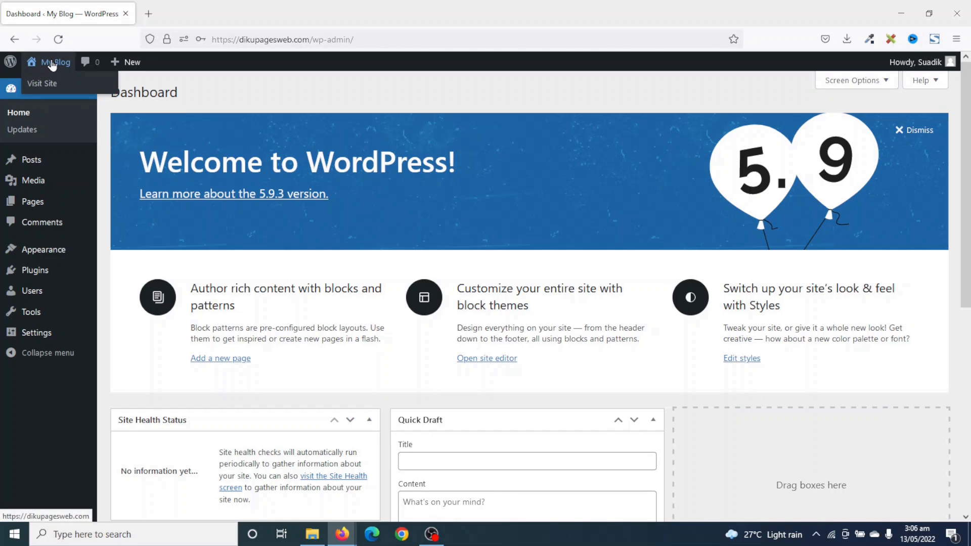
pyautogui.rightClick(51, 61)
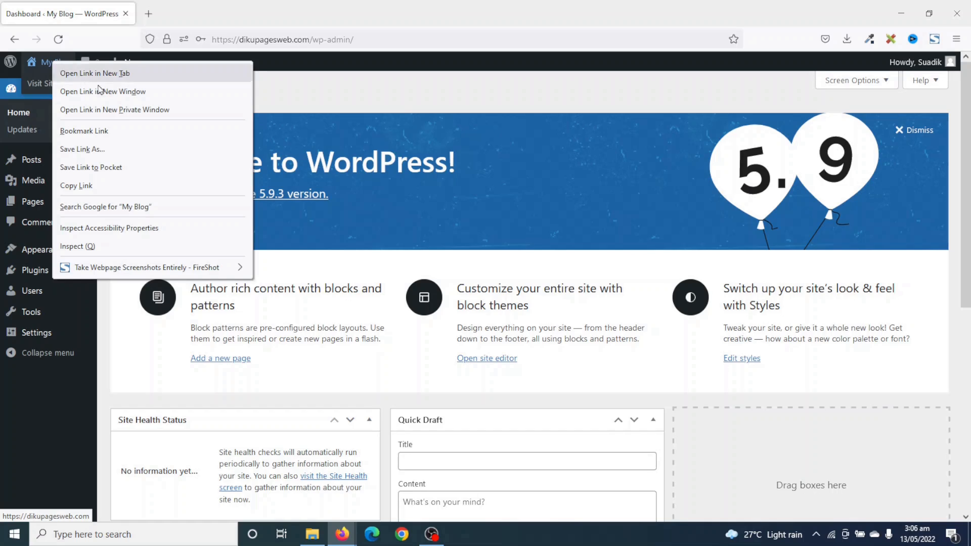
pyautogui.click(123, 71)
pyautogui.click(193, 19)
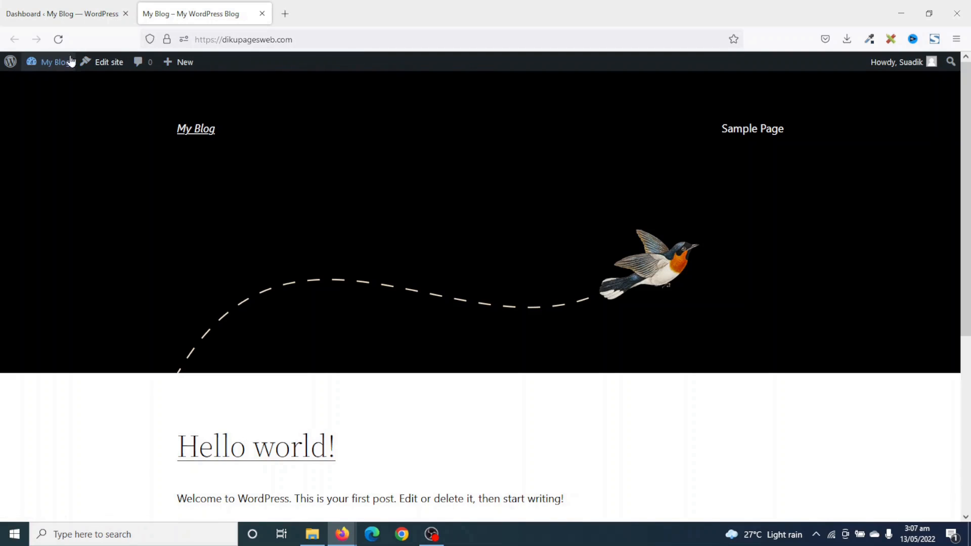
pyautogui.click(262, 14)
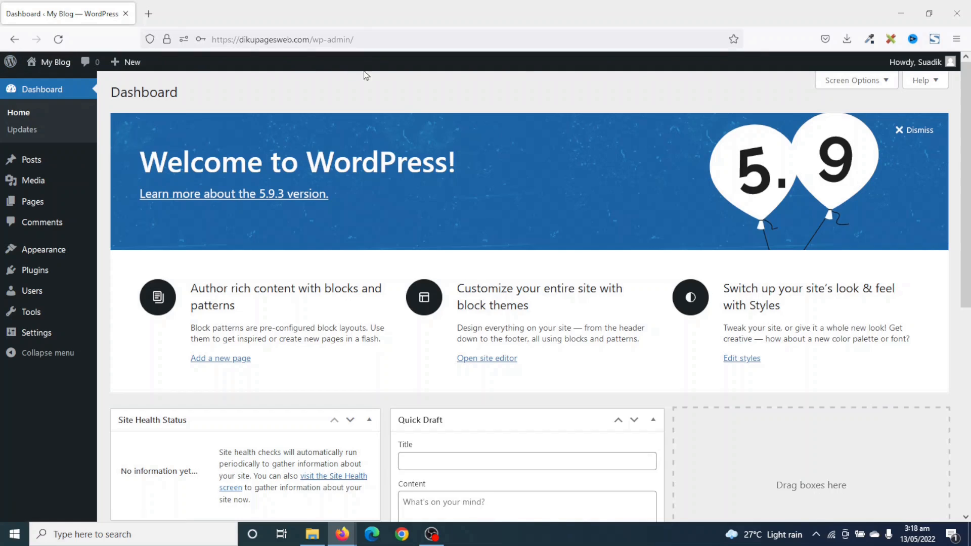
pyautogui.moveTo(10, 63)
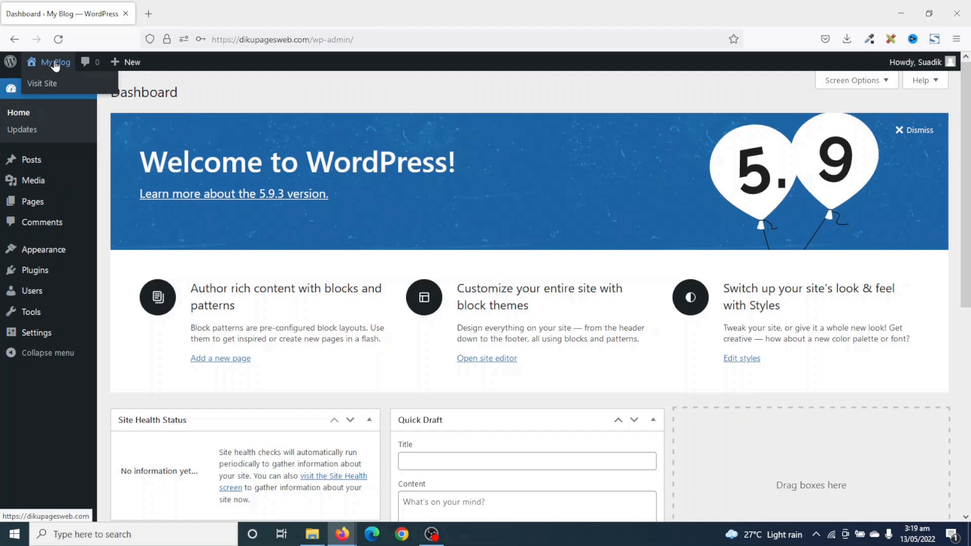
pyautogui.click(55, 65)
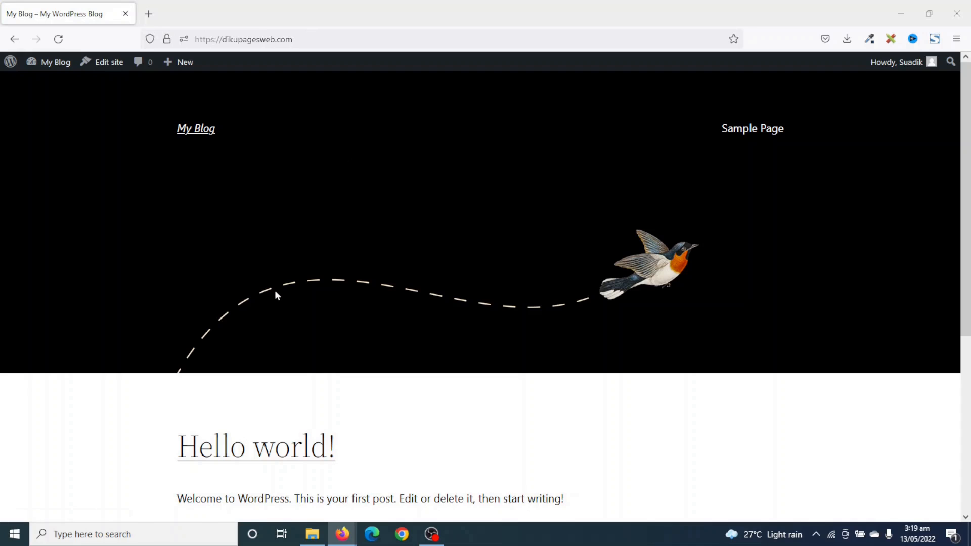
pyautogui.click(54, 64)
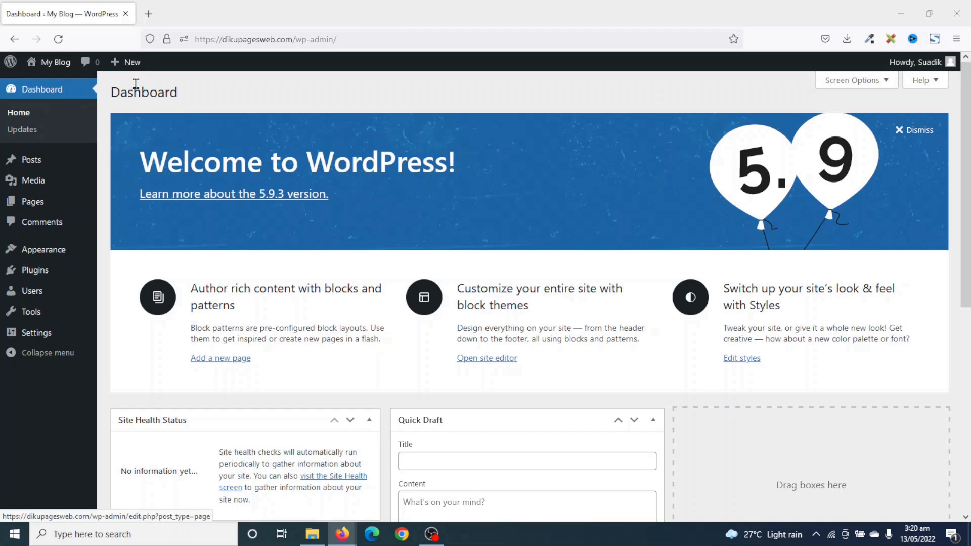
pyautogui.moveTo(134, 65)
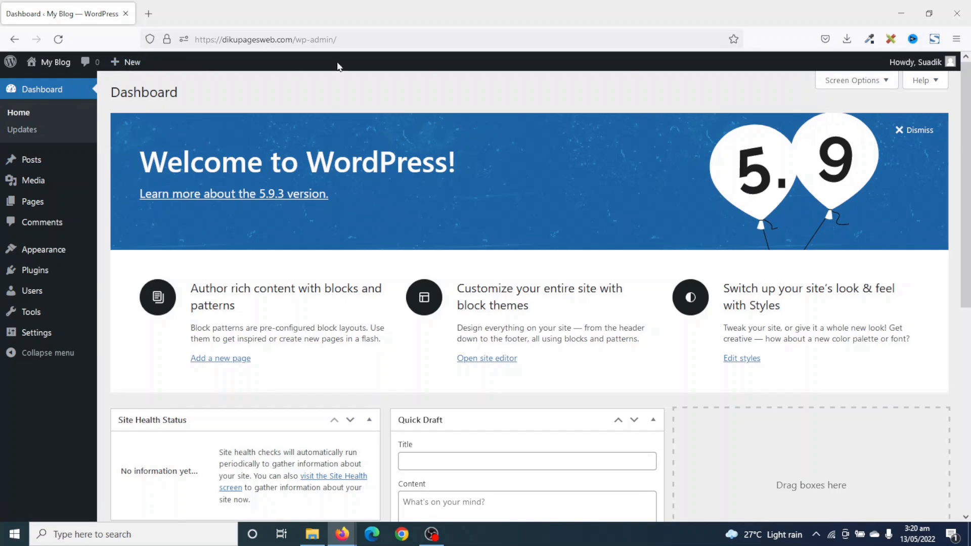
pyautogui.moveTo(935, 63)
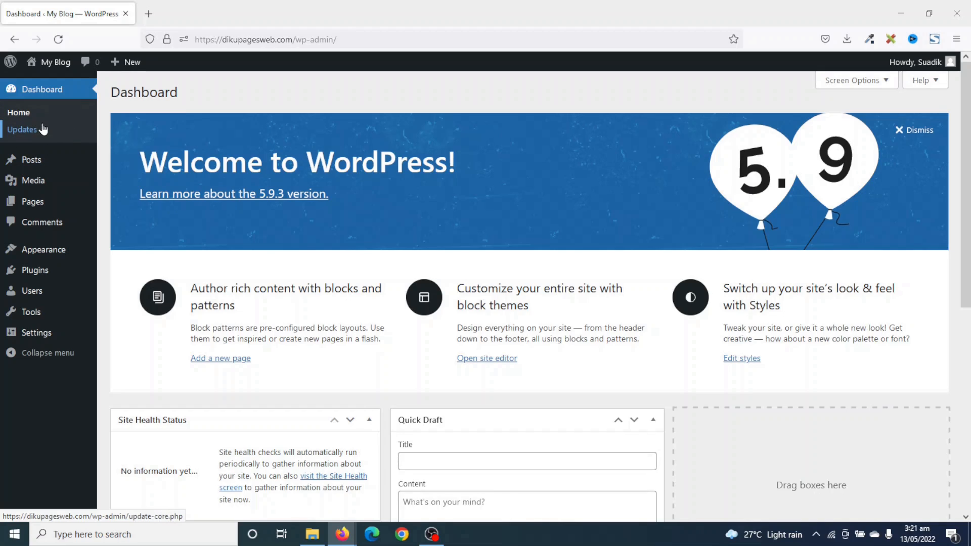
pyautogui.moveTo(18, 157)
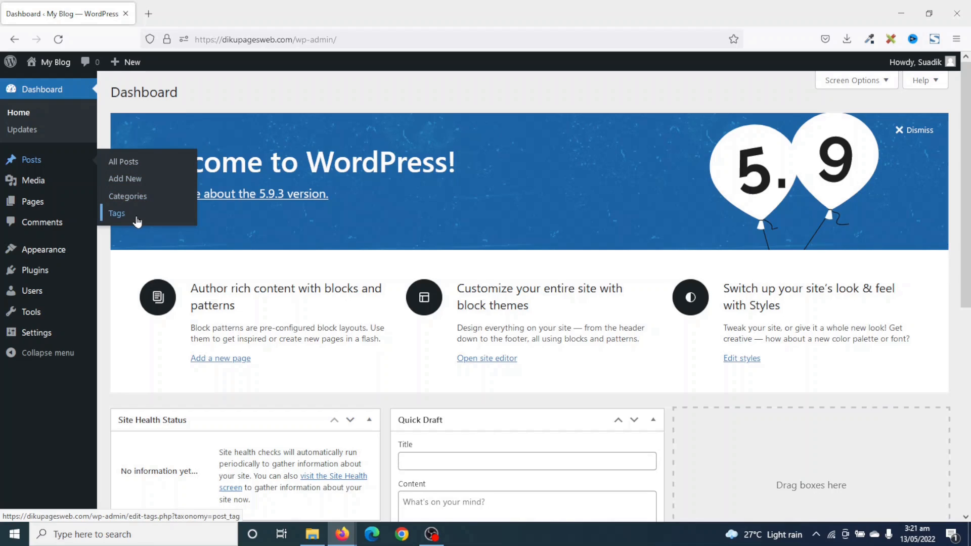
pyautogui.moveTo(30, 185)
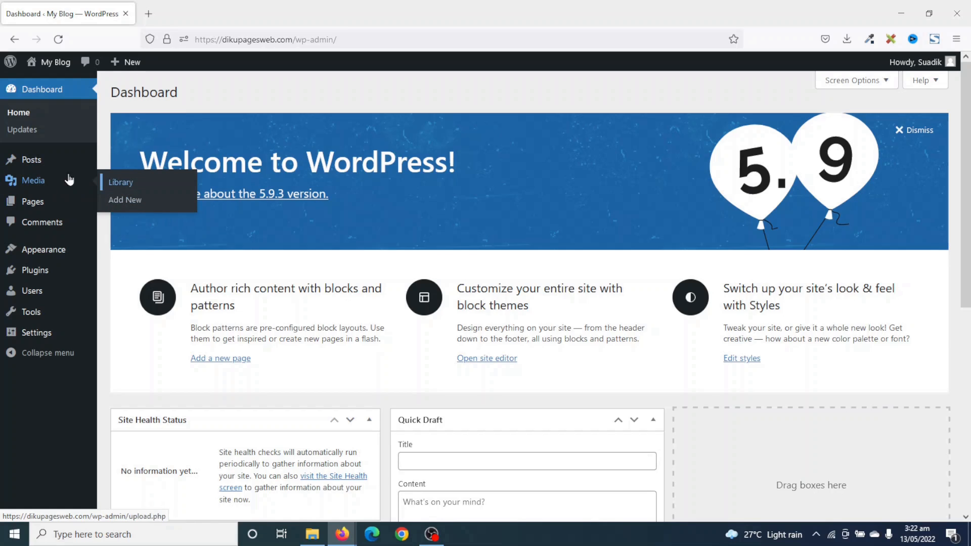
pyautogui.moveTo(29, 203)
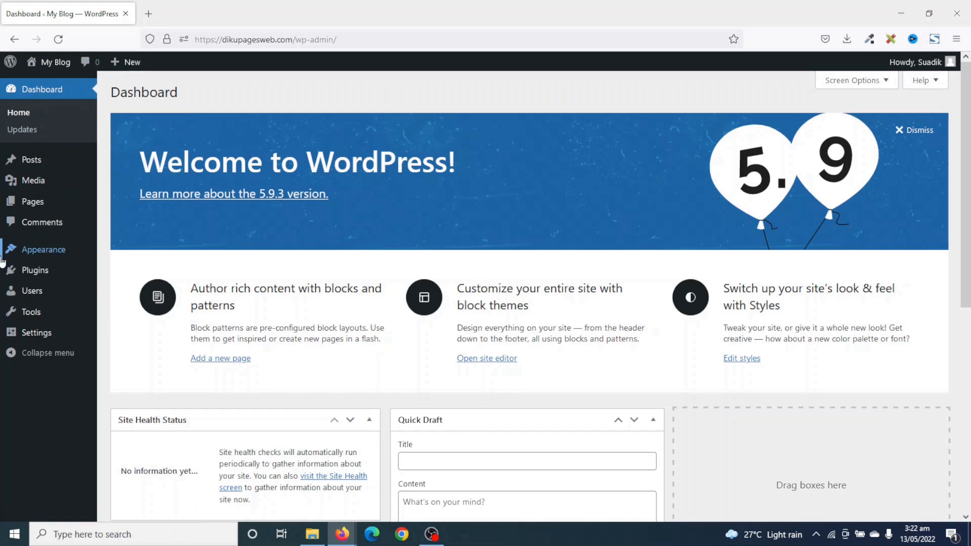
pyautogui.moveTo(40, 253)
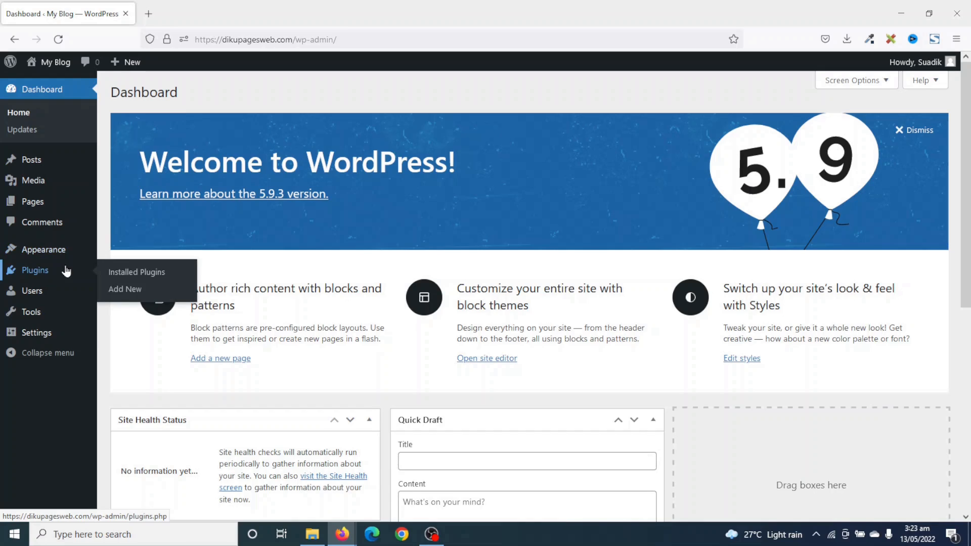
pyautogui.moveTo(34, 295)
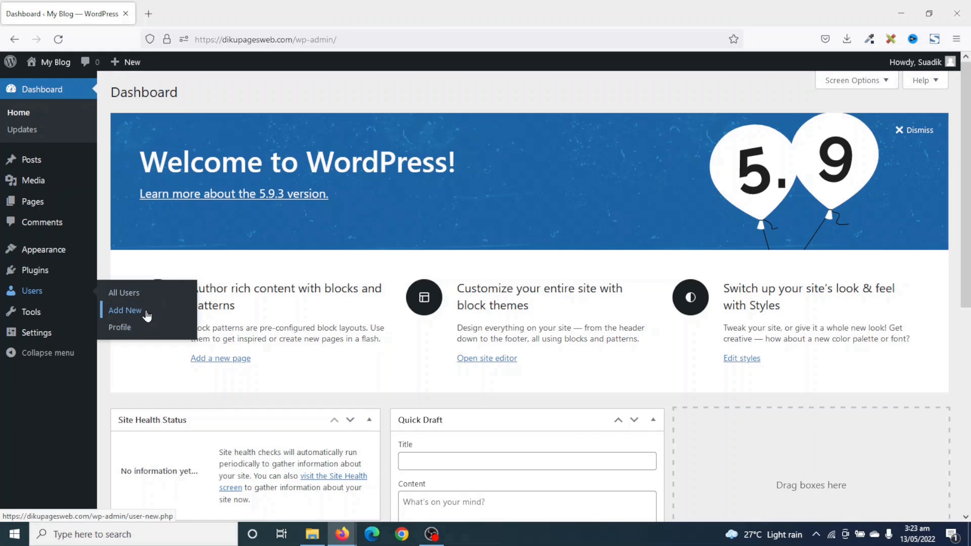
pyautogui.moveTo(25, 312)
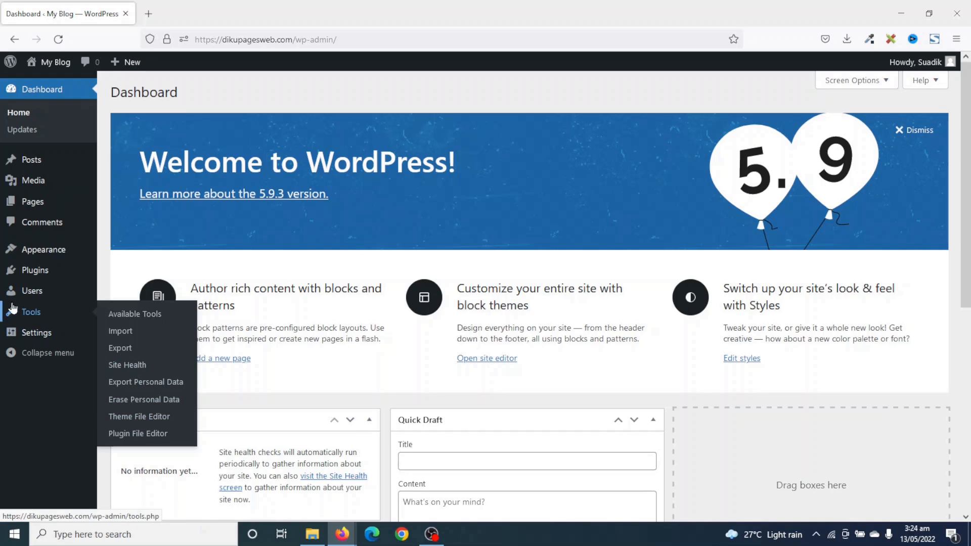
pyautogui.moveTo(28, 338)
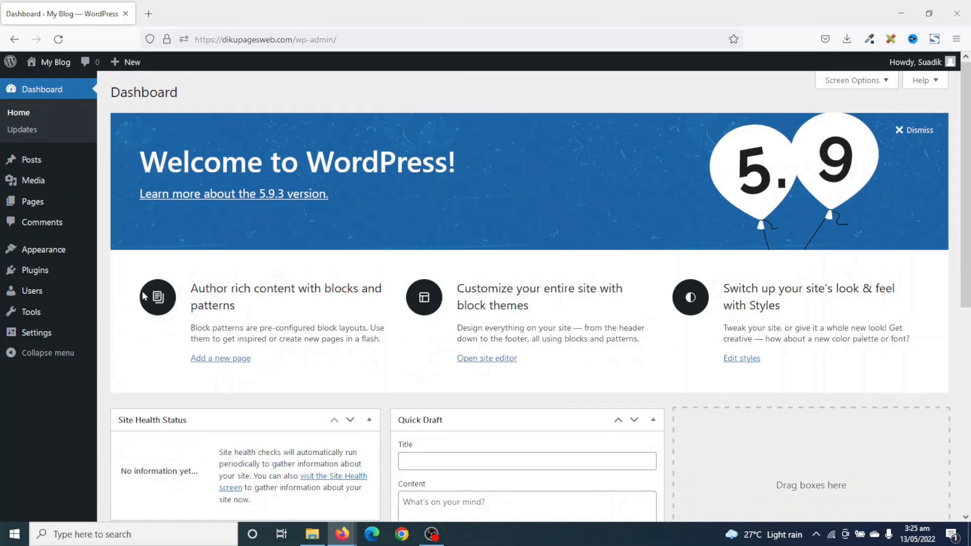
pyautogui.scroll(-6, 508, 253)
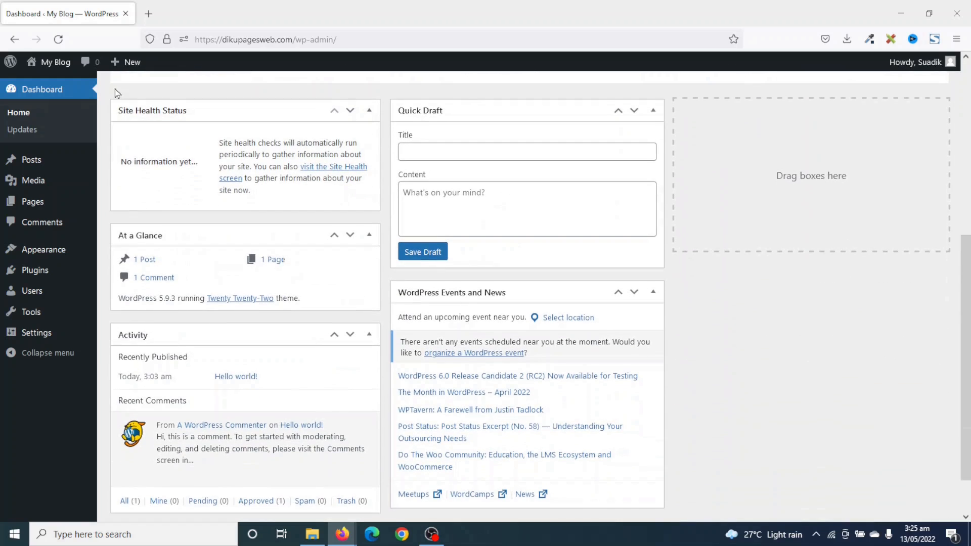
pyautogui.scroll(1, 260, 226)
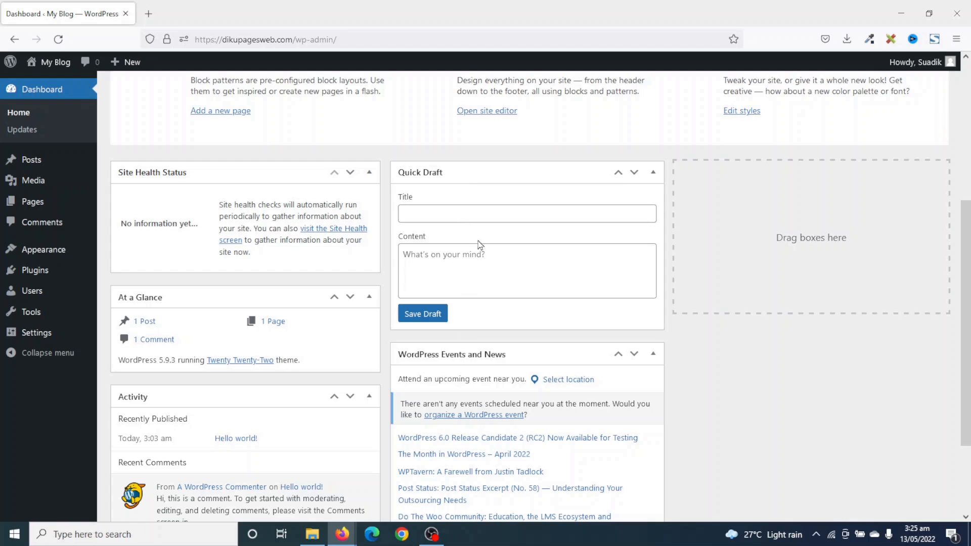
pyautogui.scroll(5, 282, 360)
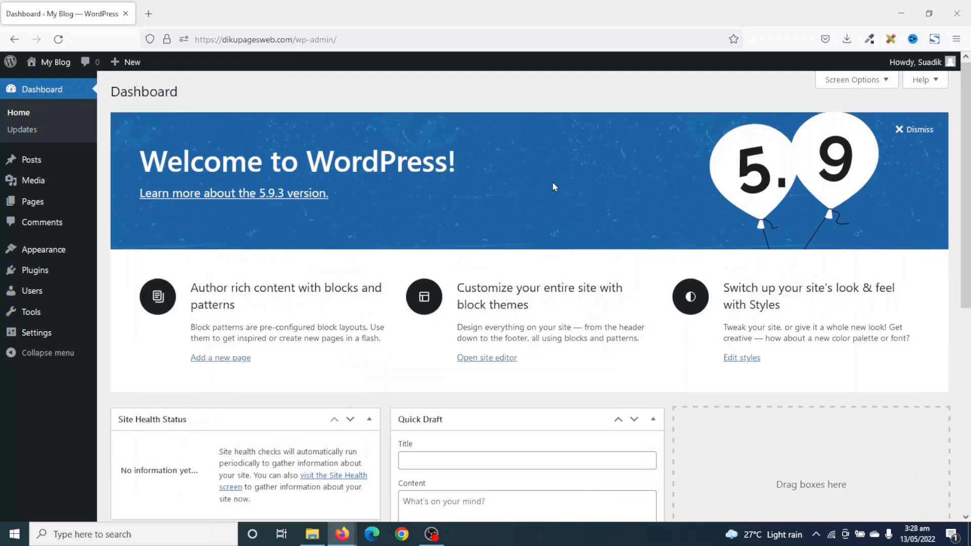
pyautogui.scroll(-5, 554, 183)
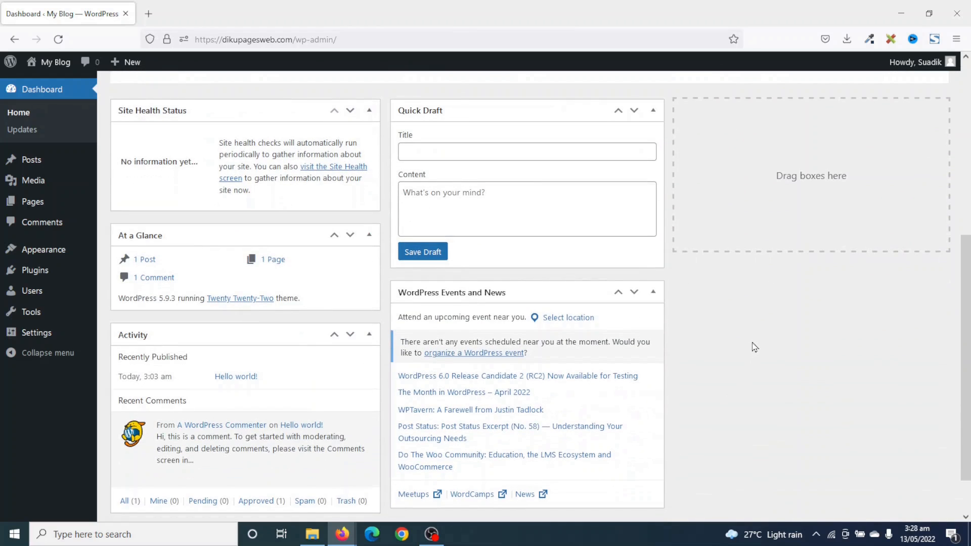
pyautogui.scroll(5, 751, 342)
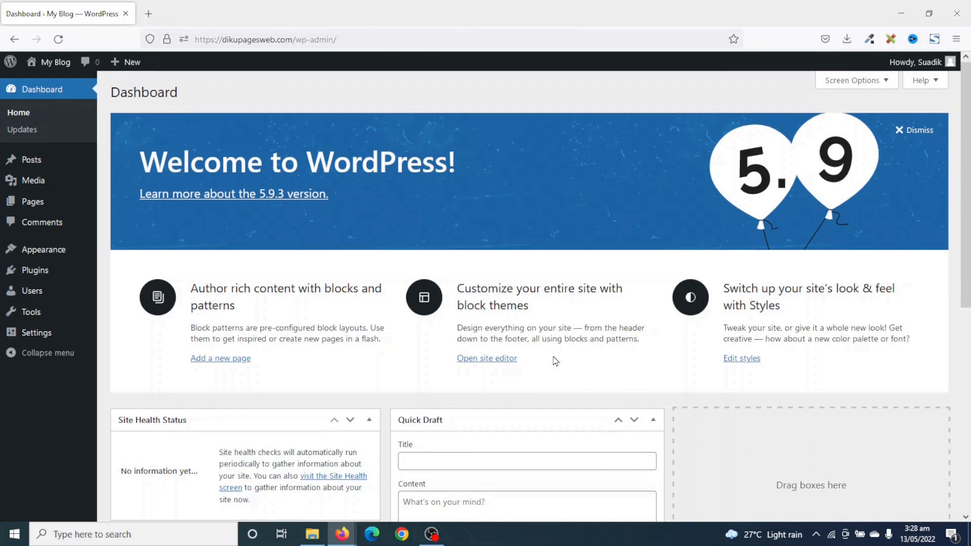
pyautogui.scroll(-5, 555, 360)
pyautogui.scroll(4, 555, 361)
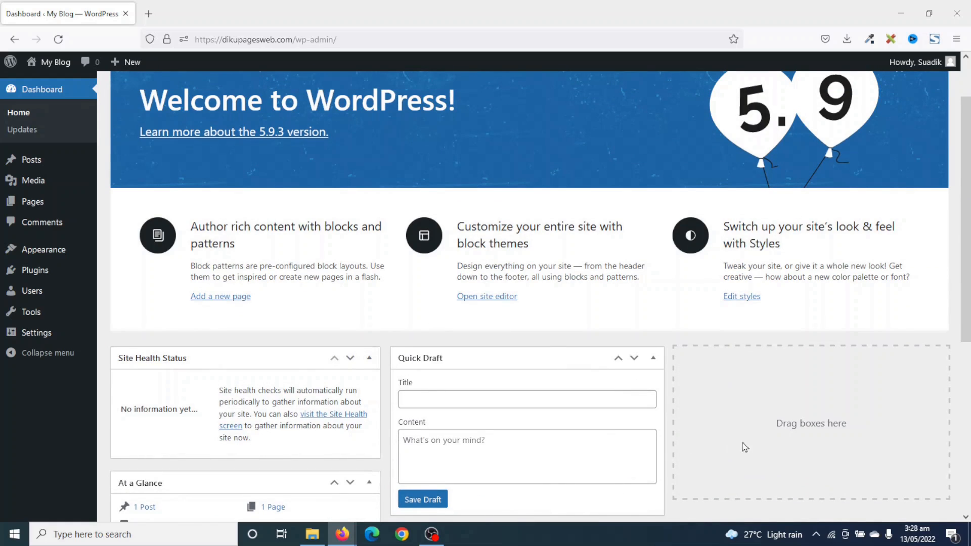
# Collapse the Quick Draft, Site Health Status and At a Glance dashboard boxes.
pyautogui.click(654, 360)
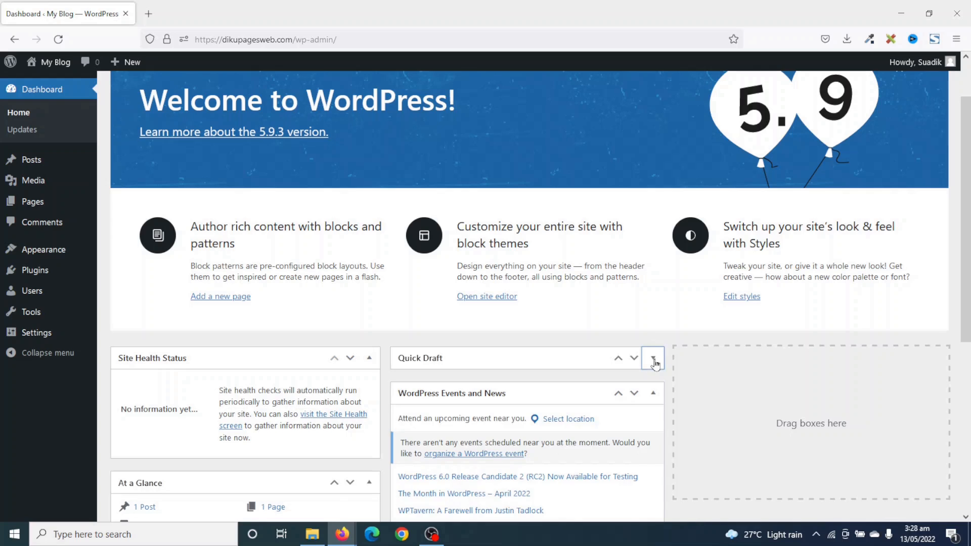
pyautogui.click(373, 360)
pyautogui.click(370, 394)
pyautogui.scroll(1, 859, 450)
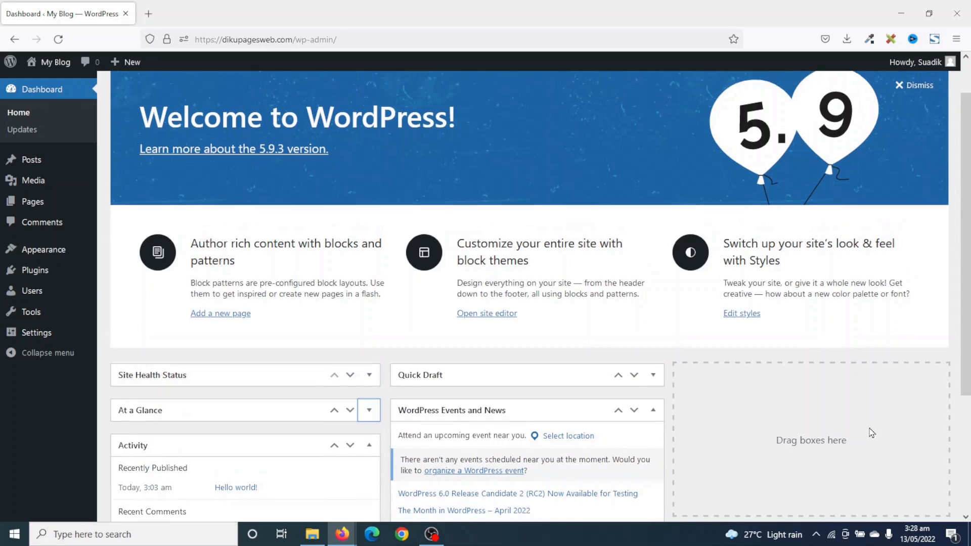
pyautogui.scroll(1, 872, 432)
# In Screen Options, uncheck Welcome, Events and News, Quick Draft, Activity, At a Glance and Site Health.
pyautogui.click(859, 80)
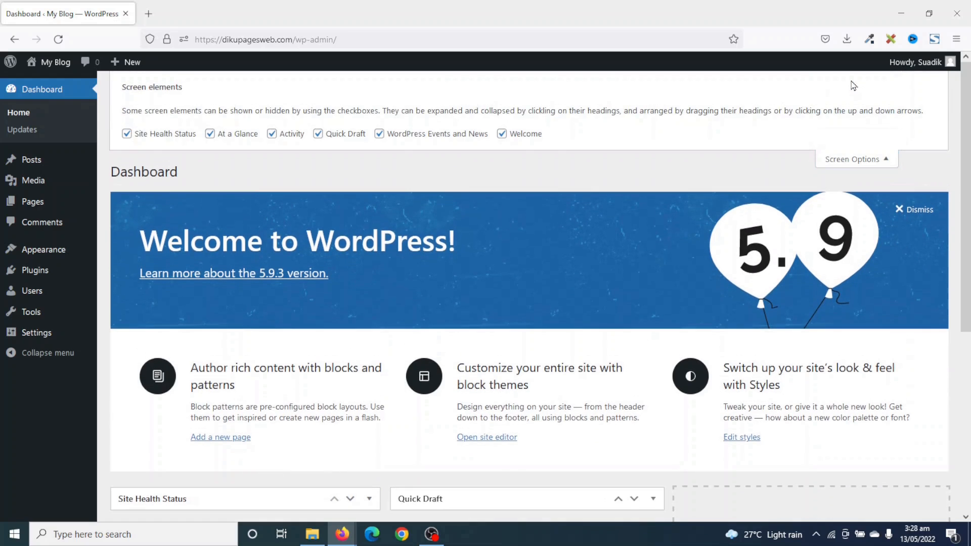
pyautogui.click(503, 135)
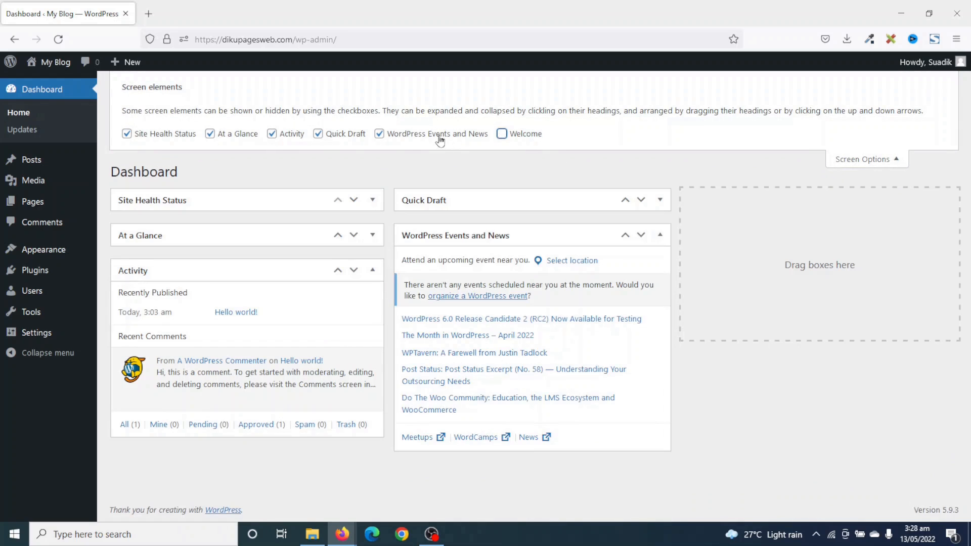
pyautogui.click(425, 134)
pyautogui.click(344, 134)
pyautogui.click(270, 135)
pyautogui.click(212, 134)
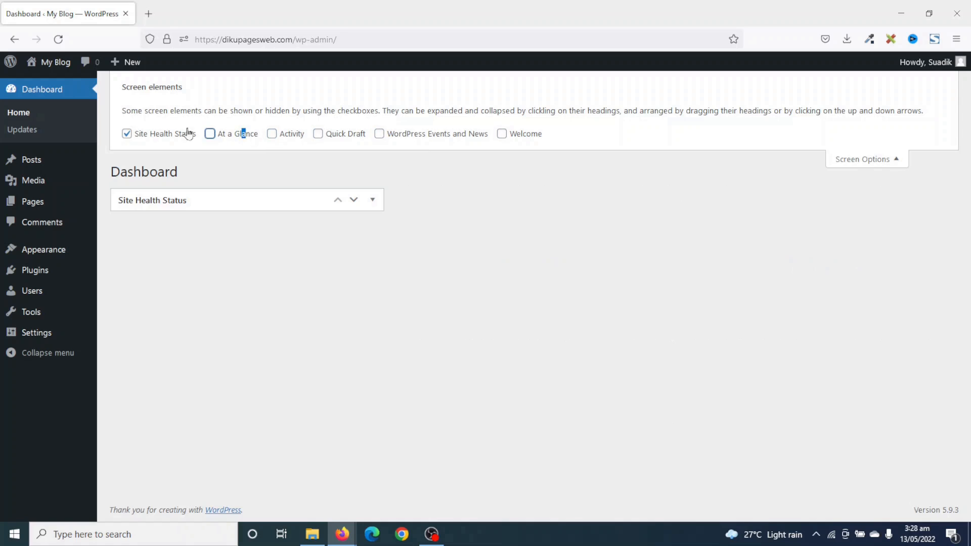
pyautogui.click(174, 132)
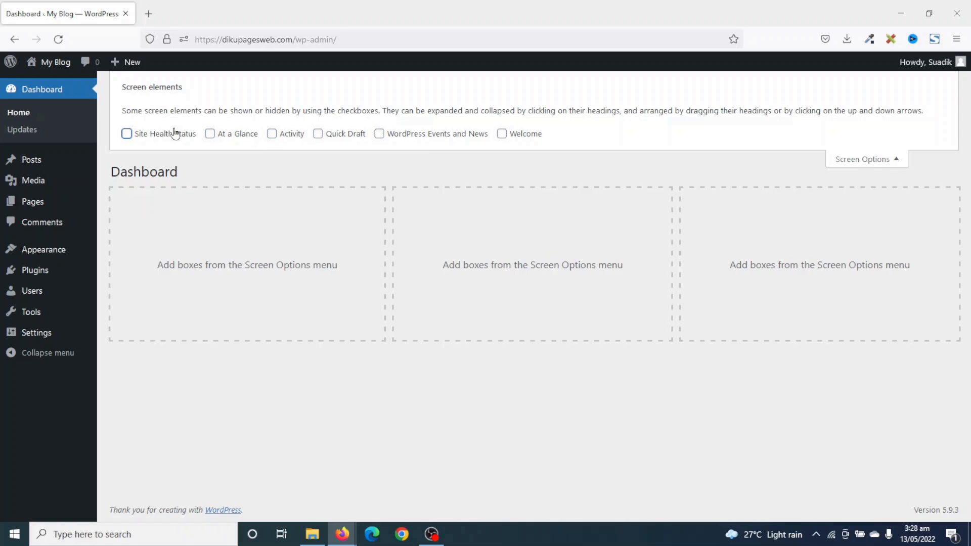
pyautogui.click(888, 159)
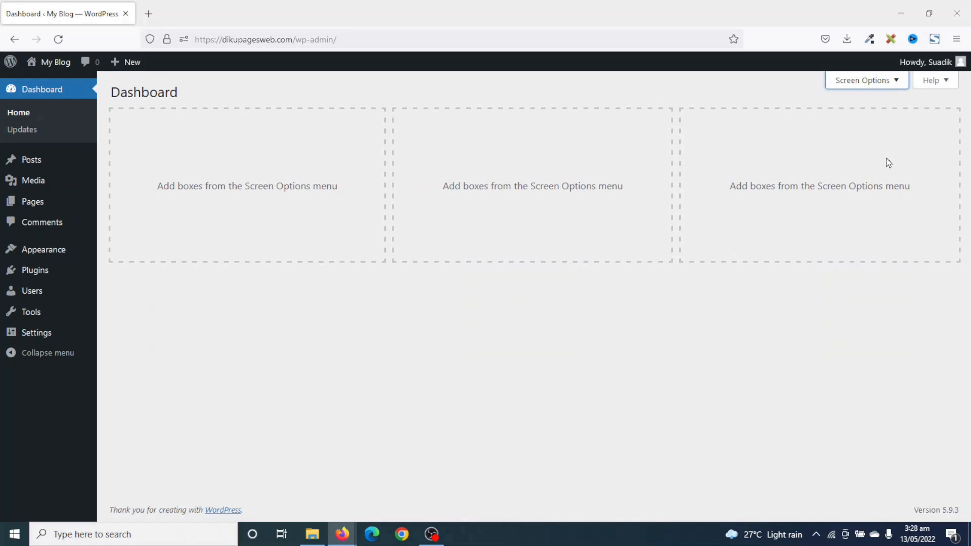
pyautogui.click(31, 161)
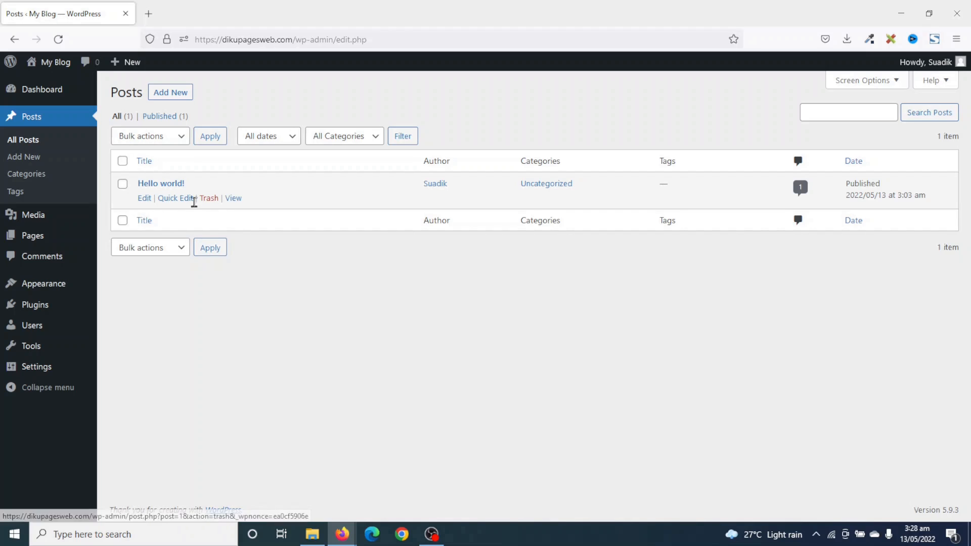
# Trash the Hello world! post and empty the posts Trash.
pyautogui.click(211, 198)
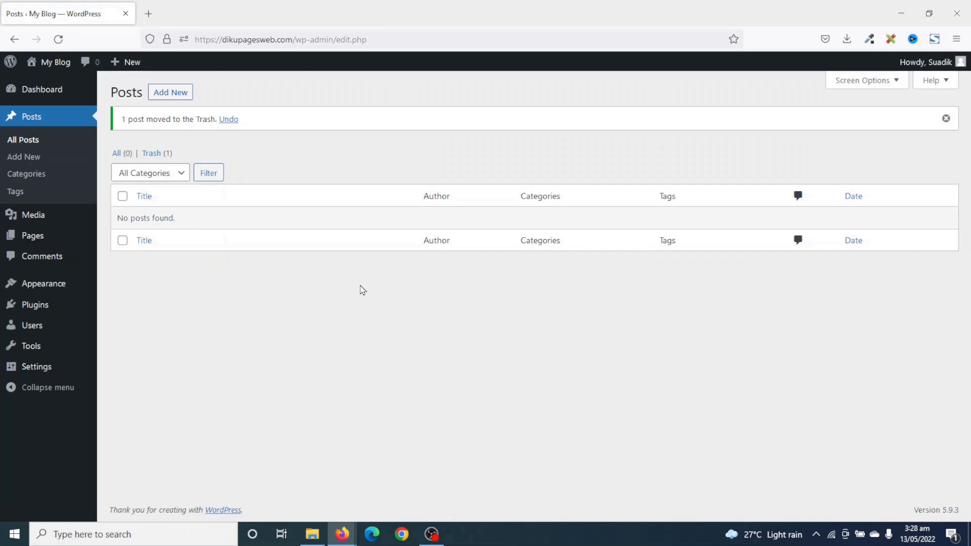
pyautogui.click(153, 154)
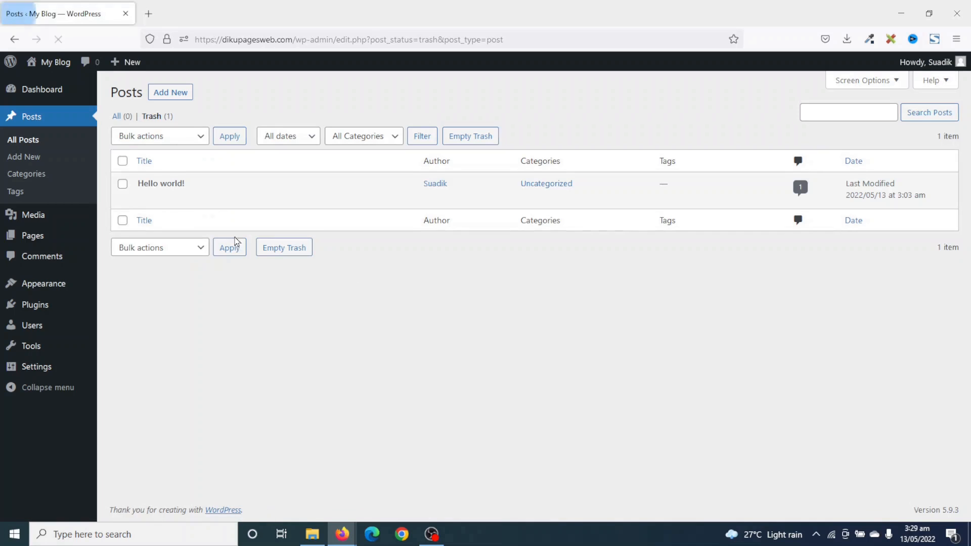
pyautogui.click(471, 137)
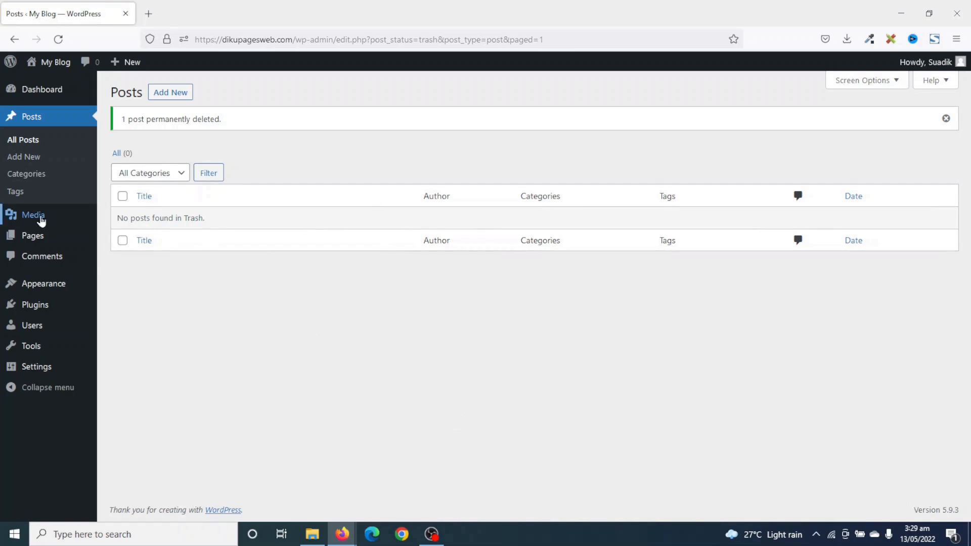
pyautogui.click(31, 236)
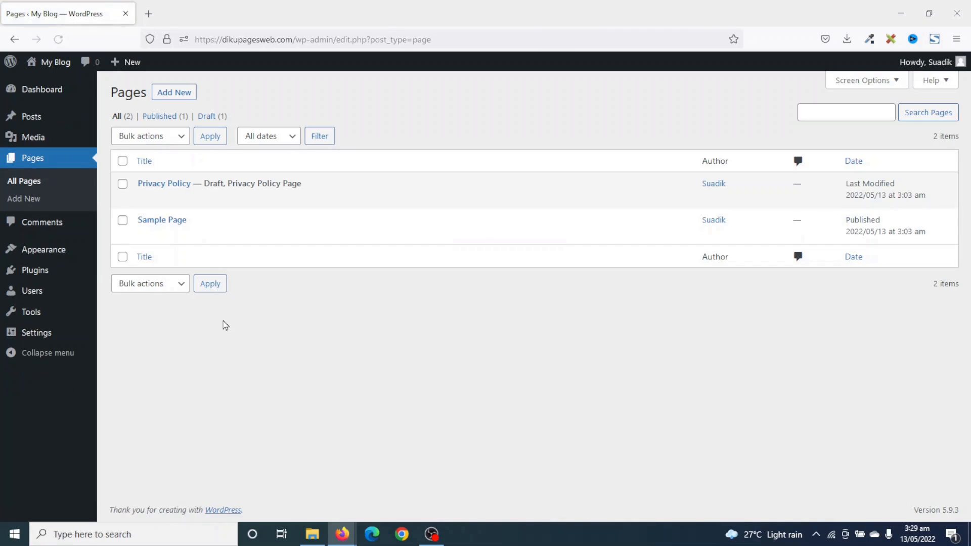
# Bulk-trash Privacy Policy and Sample Page, then empty the pages Trash.
pyautogui.moveTo(156, 187)
pyautogui.click(170, 139)
pyautogui.click(157, 190)
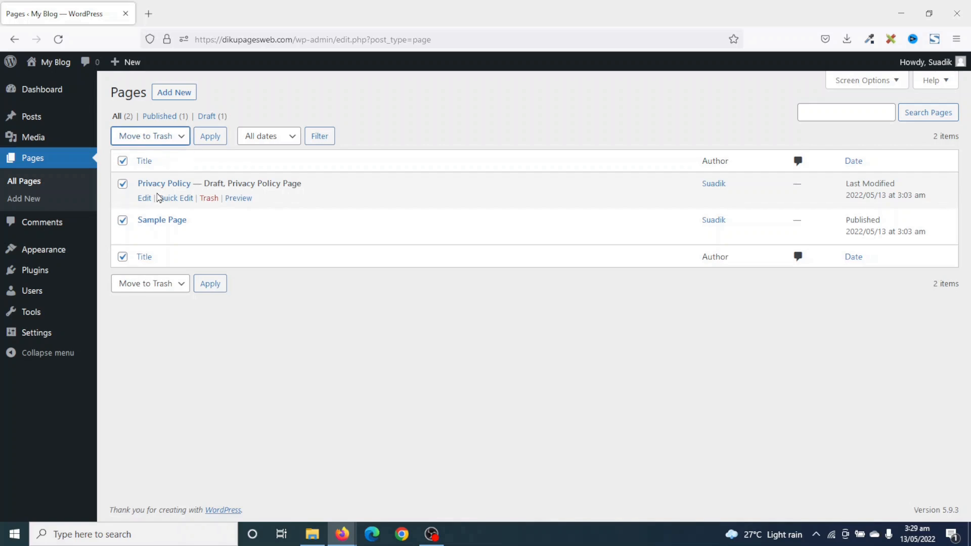
pyautogui.click(211, 139)
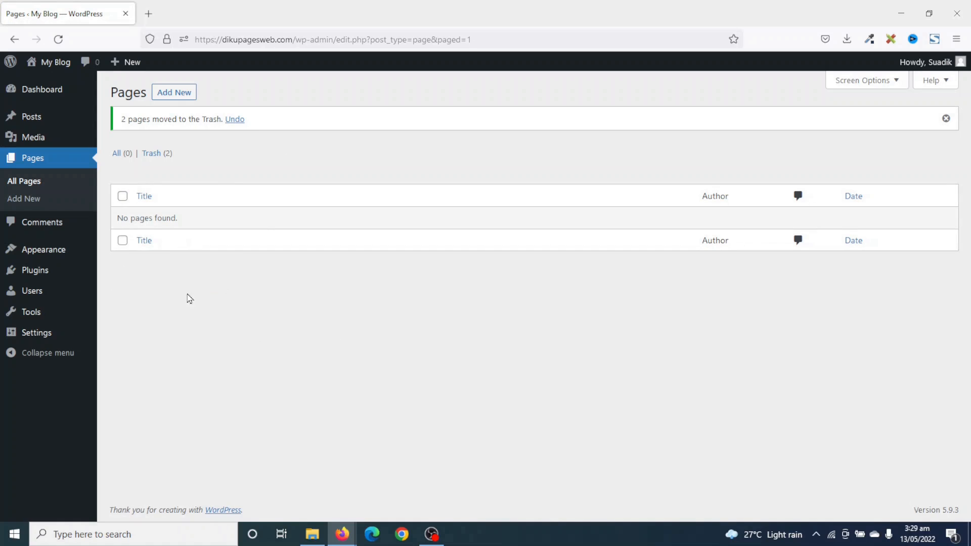
pyautogui.click(151, 154)
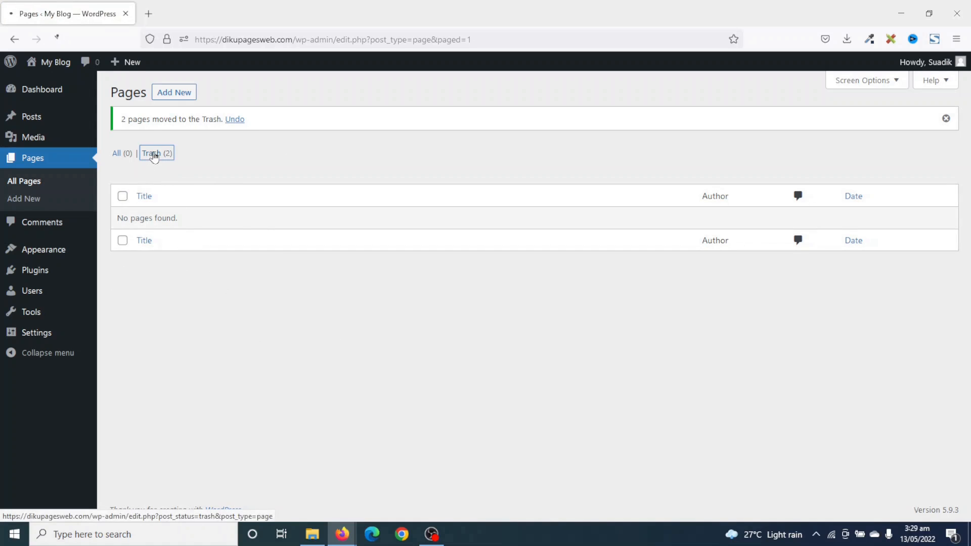
pyautogui.click(373, 138)
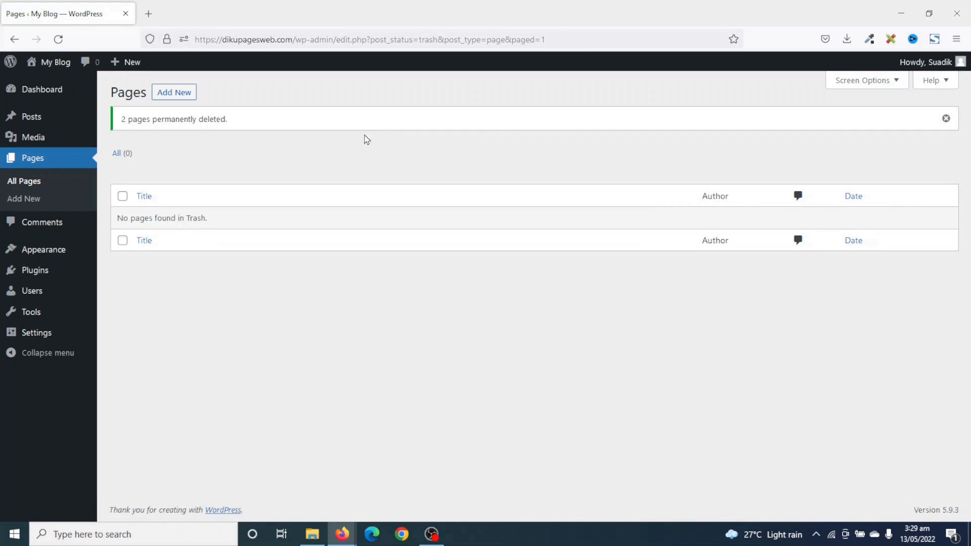
pyautogui.click(18, 250)
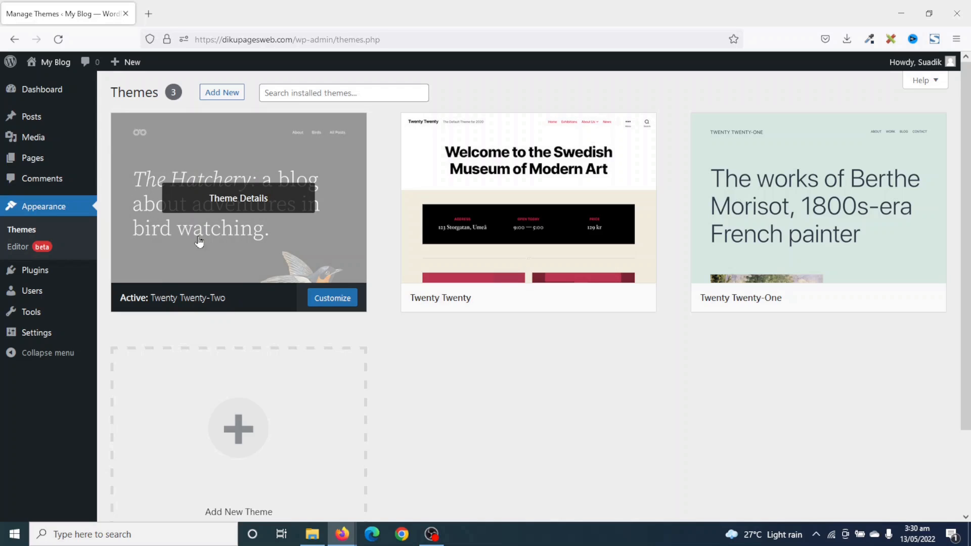
# Check the live My Blog front page in a new tab, then return to Themes.
pyautogui.rightClick(55, 63)
pyautogui.click(96, 75)
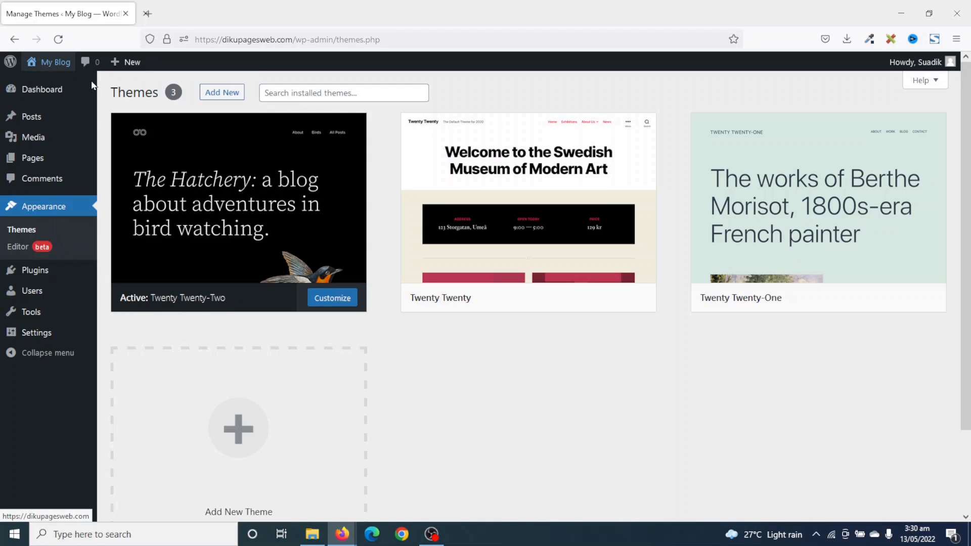
pyautogui.click(173, 14)
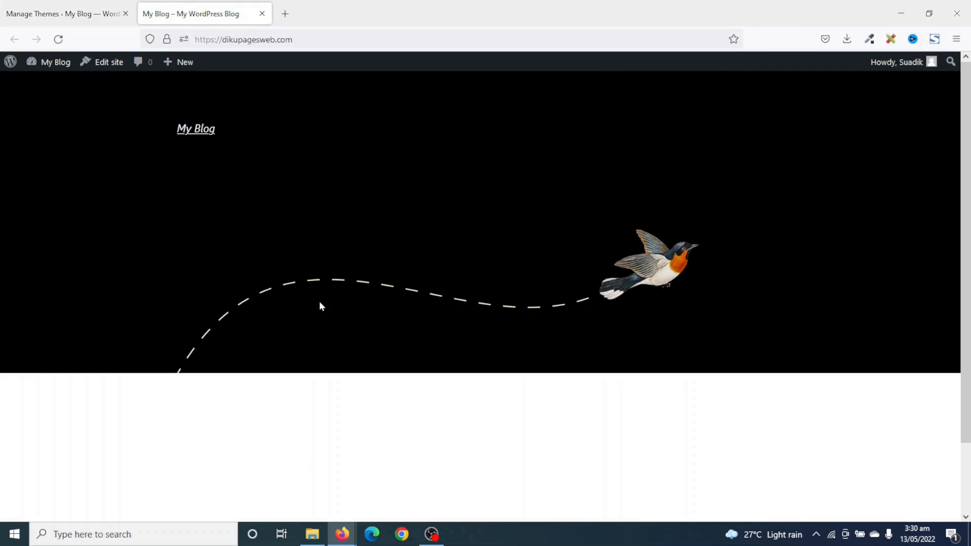
pyautogui.click(76, 14)
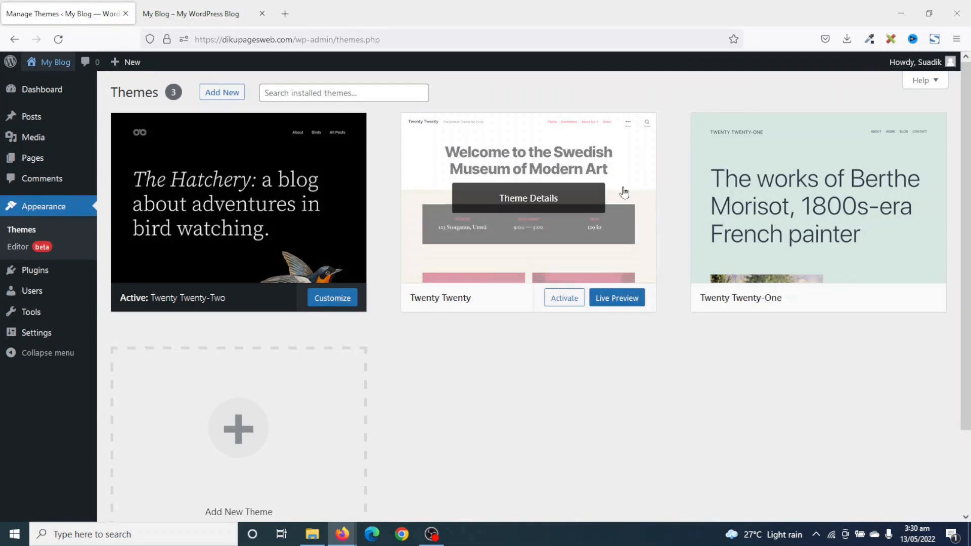
# Delete the Twenty Twenty and Twenty Twenty-One themes, confirming each deletion.
pyautogui.moveTo(903, 158)
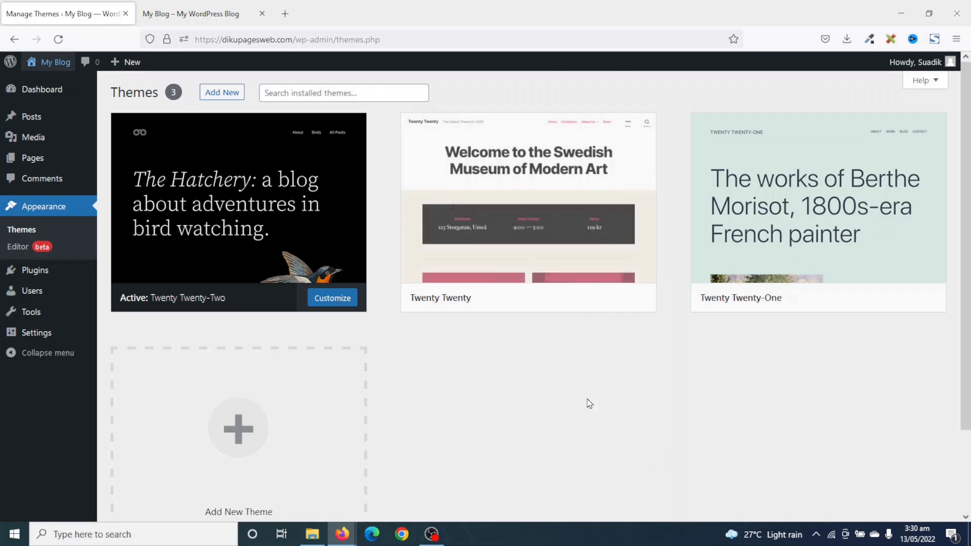
pyautogui.click(524, 199)
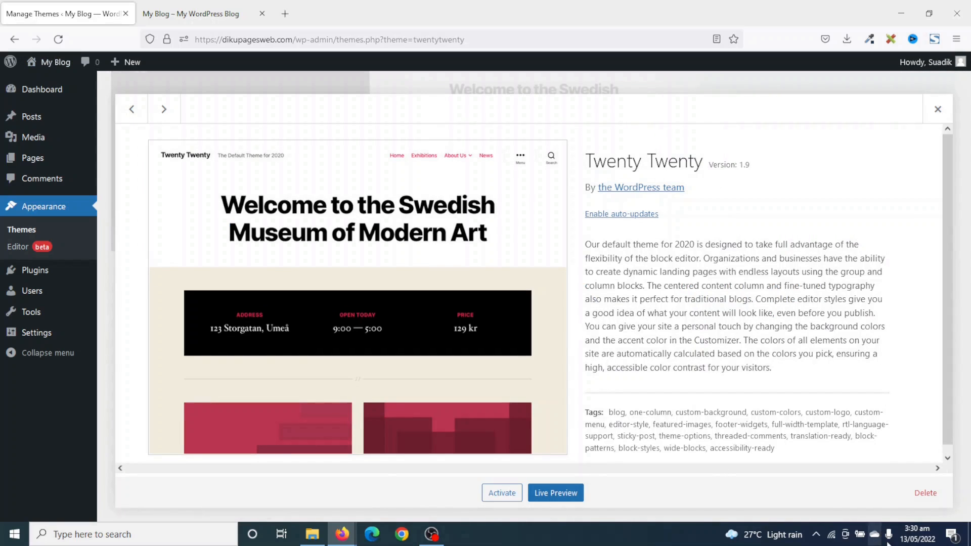
pyautogui.click(926, 493)
pyautogui.click(534, 326)
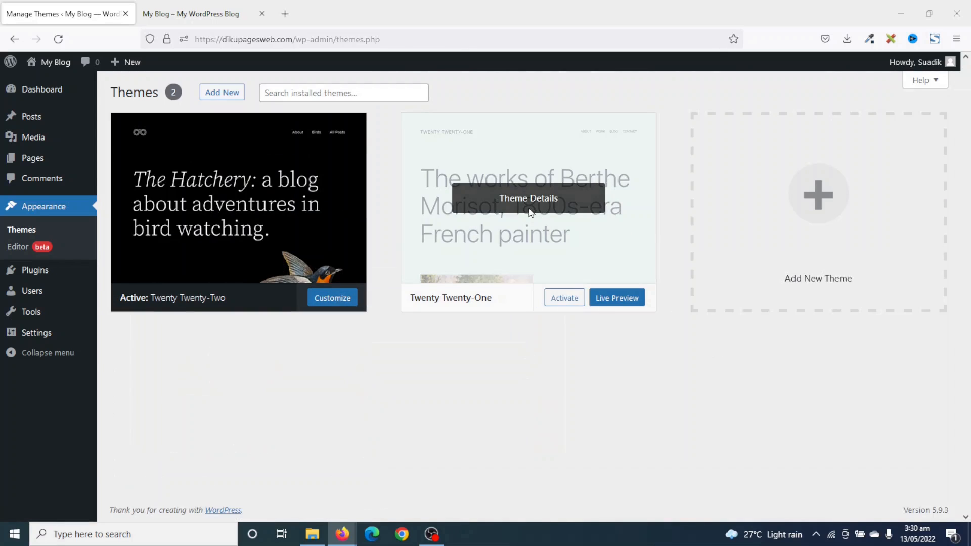
pyautogui.click(530, 212)
pyautogui.click(909, 497)
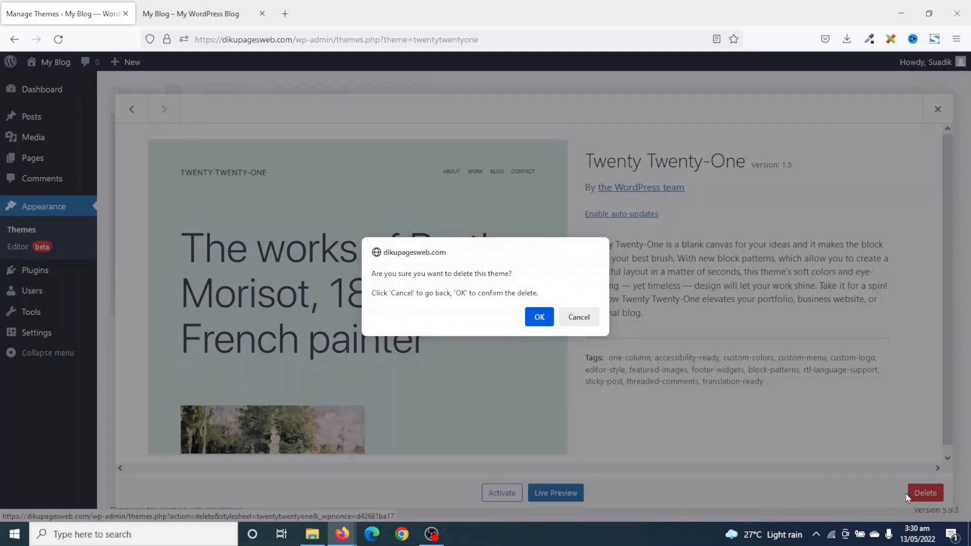
pyautogui.click(536, 318)
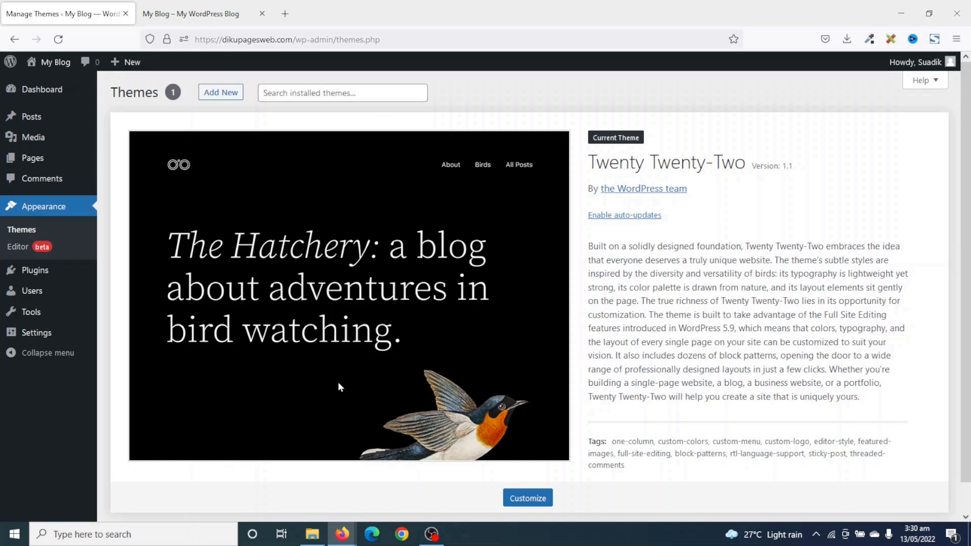
pyautogui.click(38, 277)
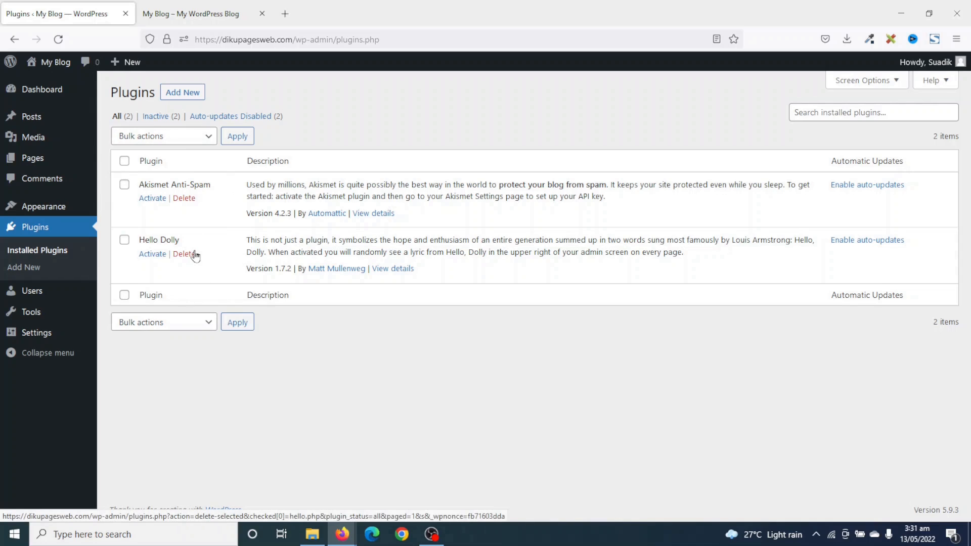
# Bulk-delete the Akismet Anti-Spam and Hello Dolly plugins along with their data.
pyautogui.click(123, 161)
pyautogui.click(176, 142)
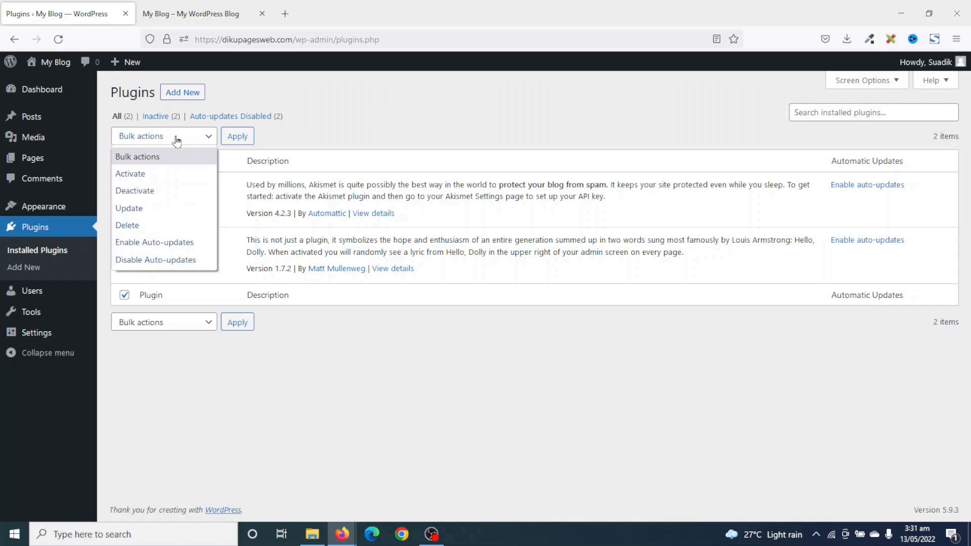
pyautogui.click(151, 226)
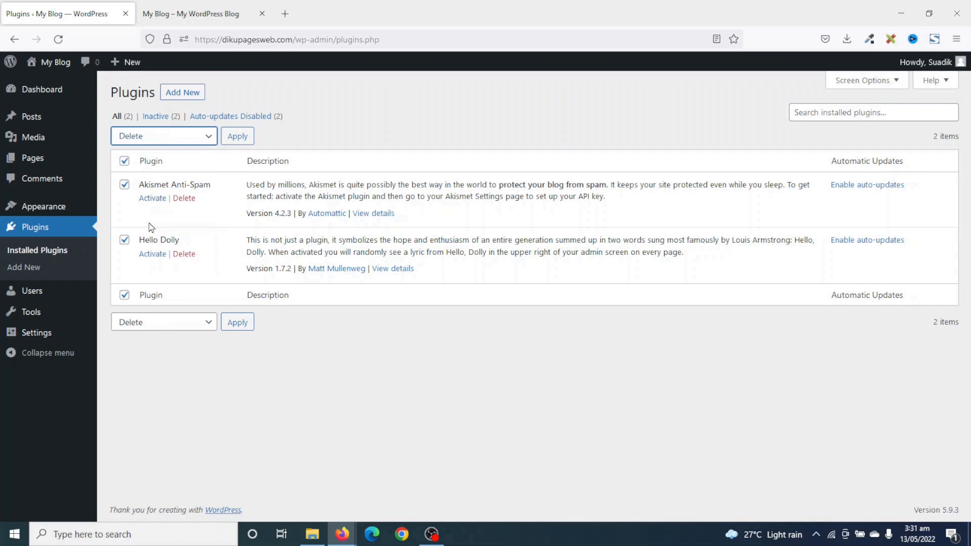
pyautogui.click(237, 136)
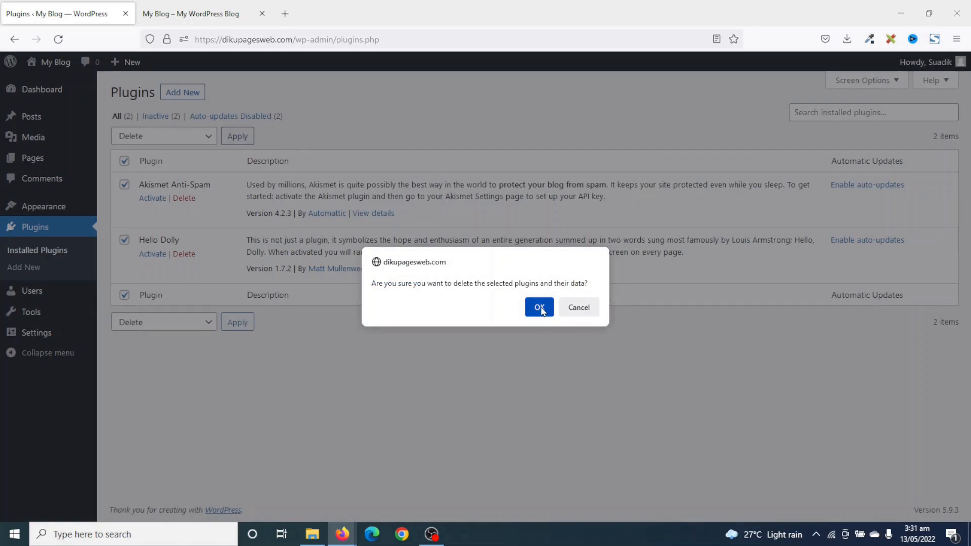
pyautogui.click(539, 308)
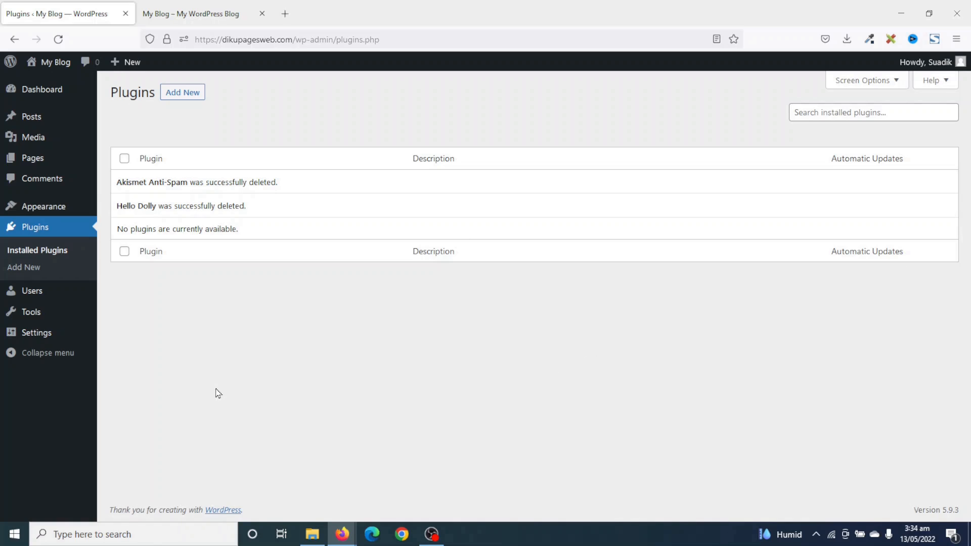
pyautogui.moveTo(943, 71)
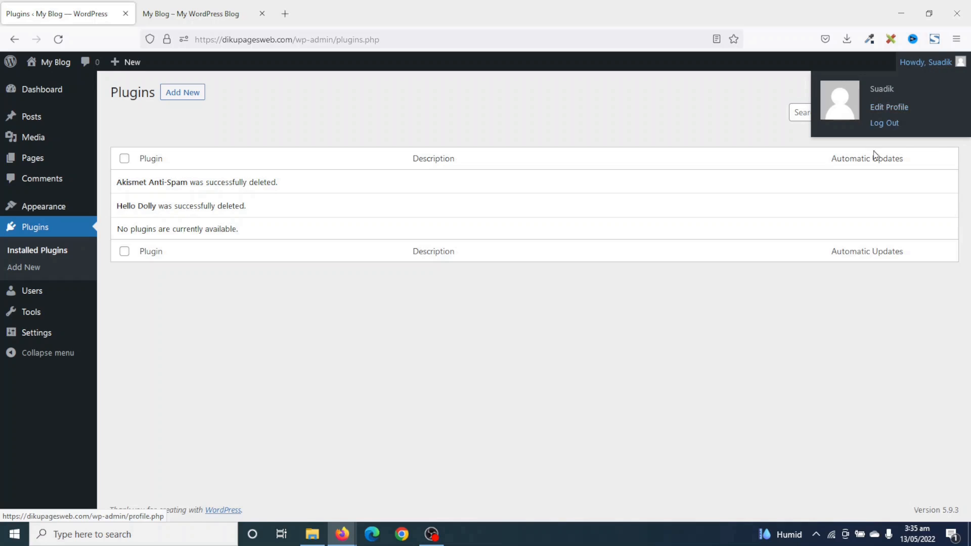
# On Users > Profile, preview the Light, Modern, Blue and Coffee colour schemes, then restore Default.
pyautogui.moveTo(34, 300)
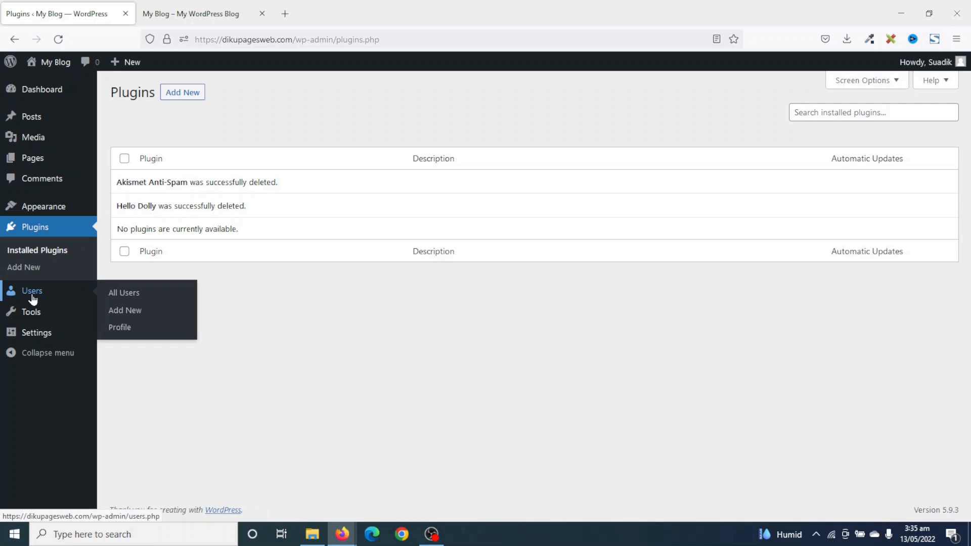
pyautogui.click(119, 333)
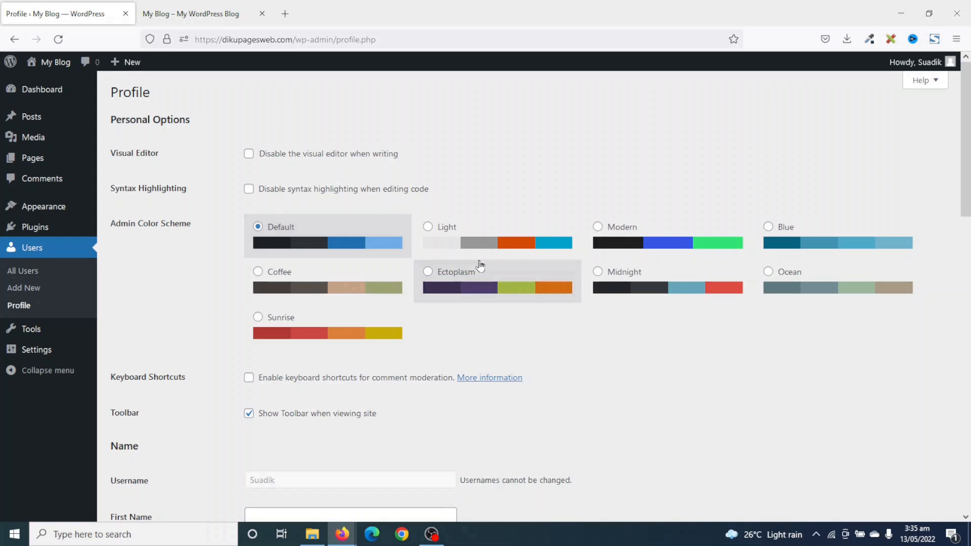
pyautogui.click(449, 236)
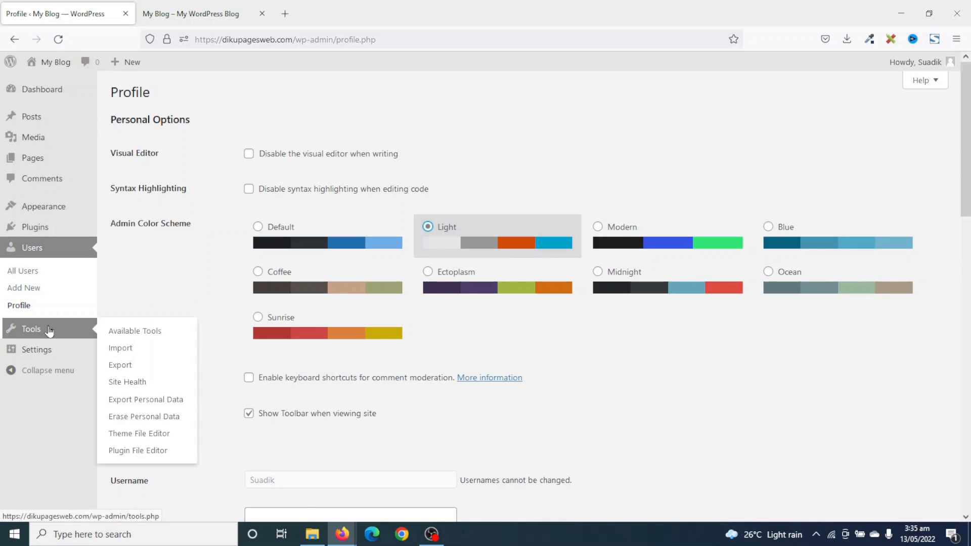
pyautogui.click(627, 240)
pyautogui.click(811, 245)
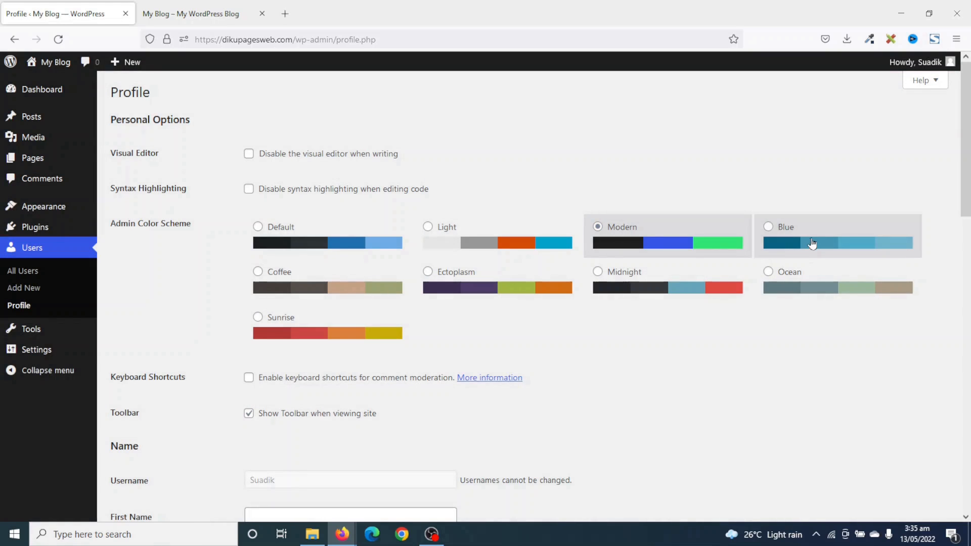
pyautogui.click(296, 279)
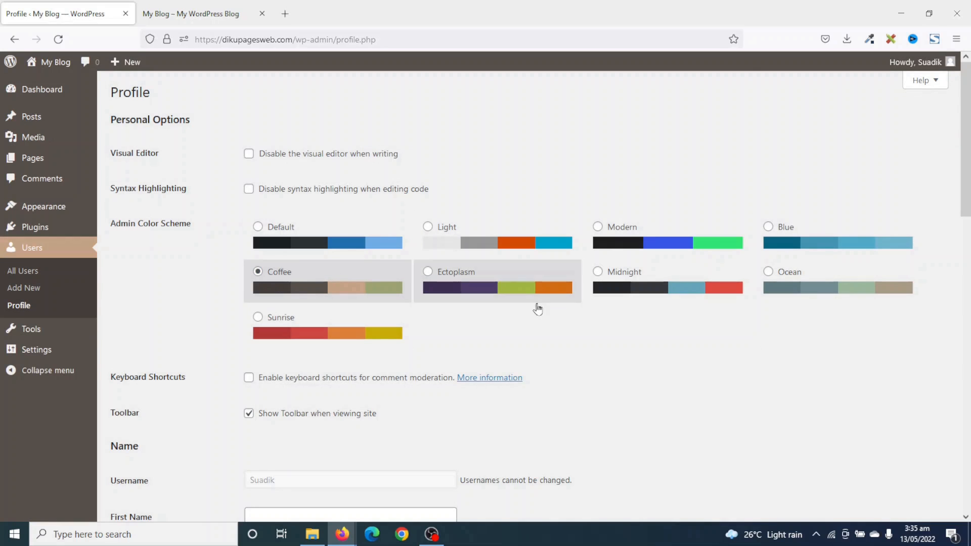
pyautogui.click(296, 237)
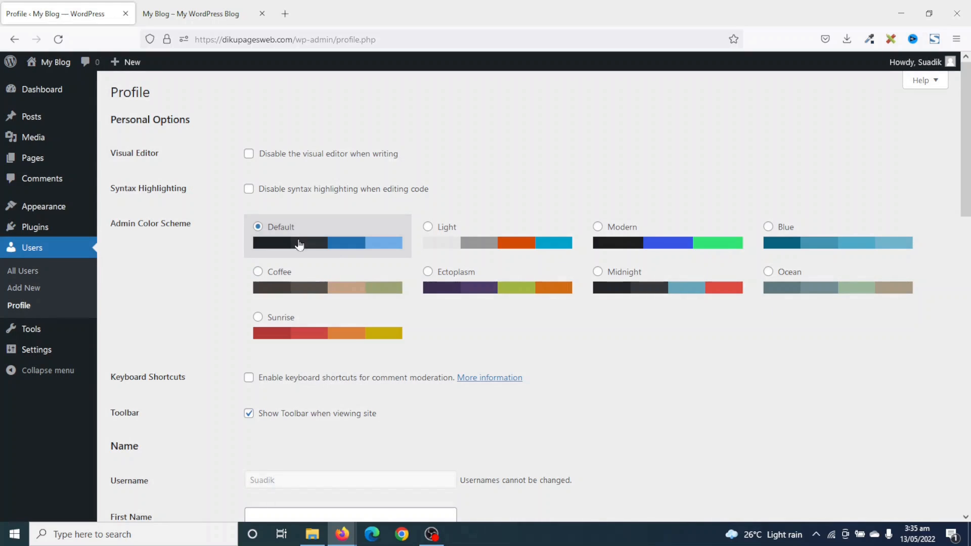
pyautogui.scroll(-5, 375, 377)
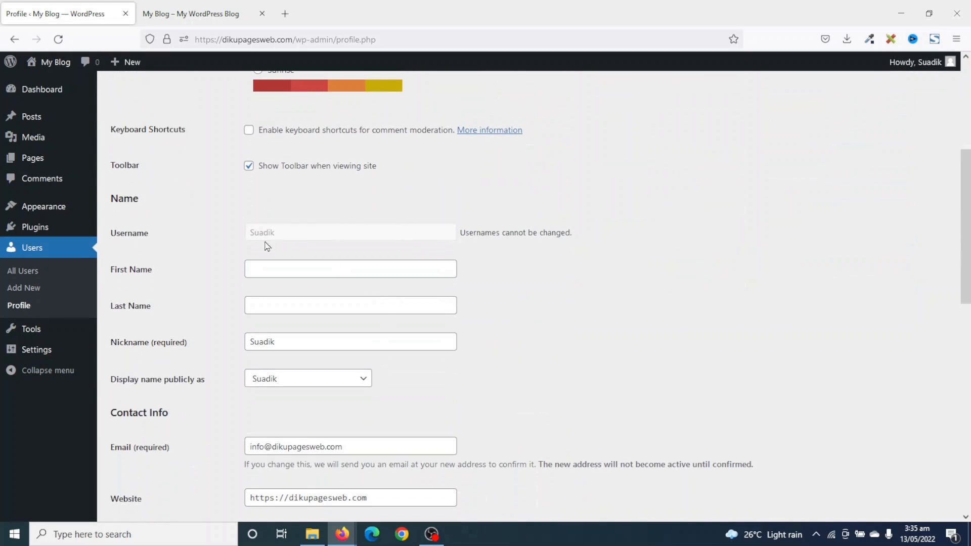
# Fill in the profile's First Name and Last Name from the autocomplete suggestions.
pyautogui.doubleClick(282, 234)
pyautogui.click(286, 237)
pyautogui.click(289, 269)
pyautogui.write('Suadik')
pyautogui.click(297, 285)
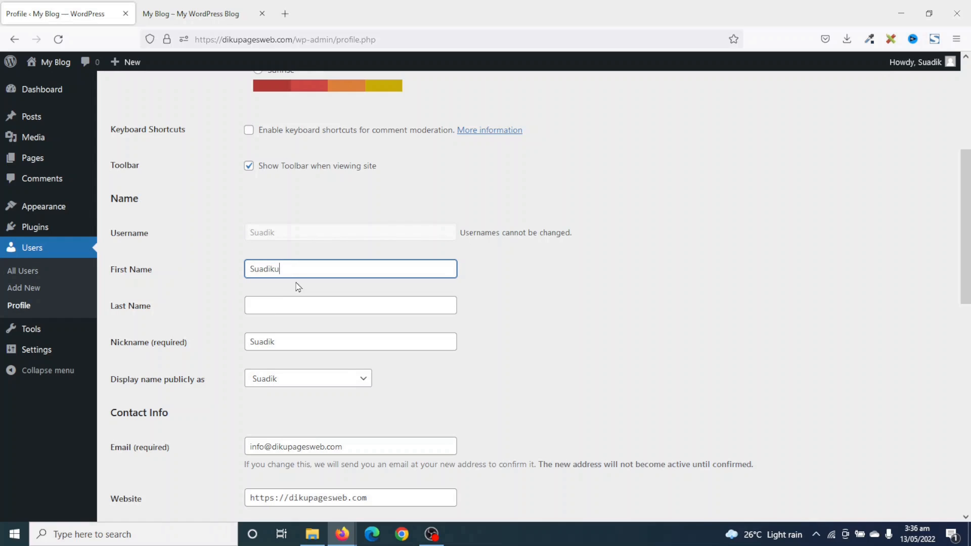
pyautogui.click(282, 310)
pyautogui.write('Ab')
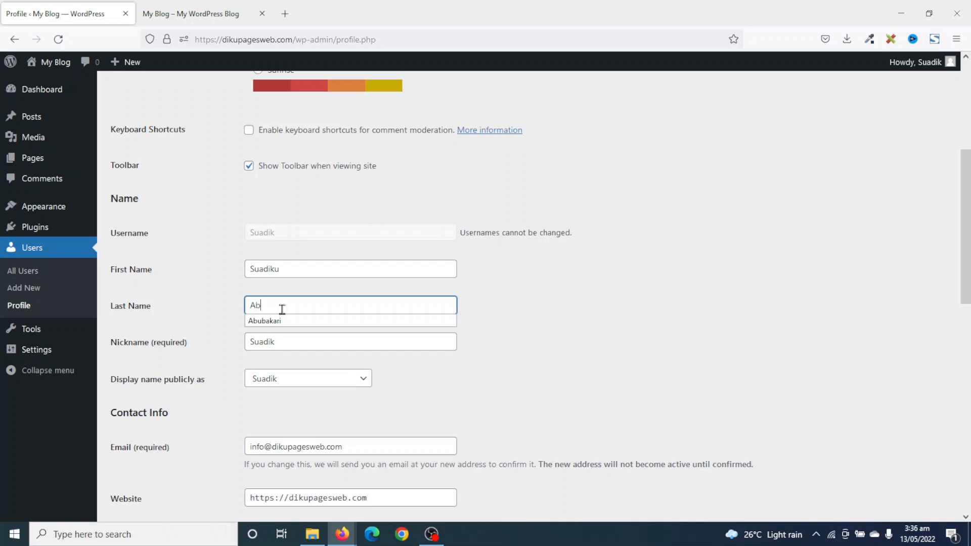
pyautogui.click(309, 324)
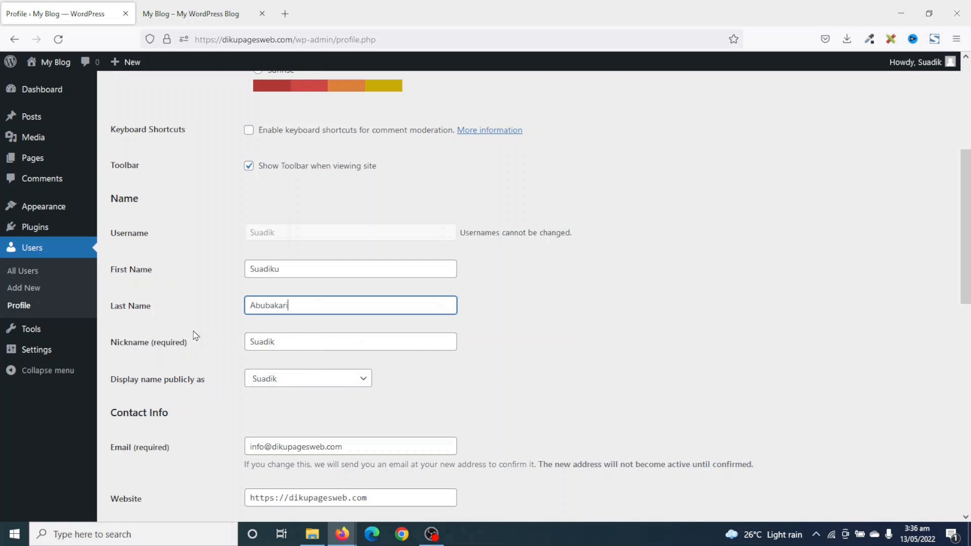
# Set 'Display name publicly as' to the full first-and-last-name option.
pyautogui.moveTo(320, 340); pyautogui.dragTo(231, 340)
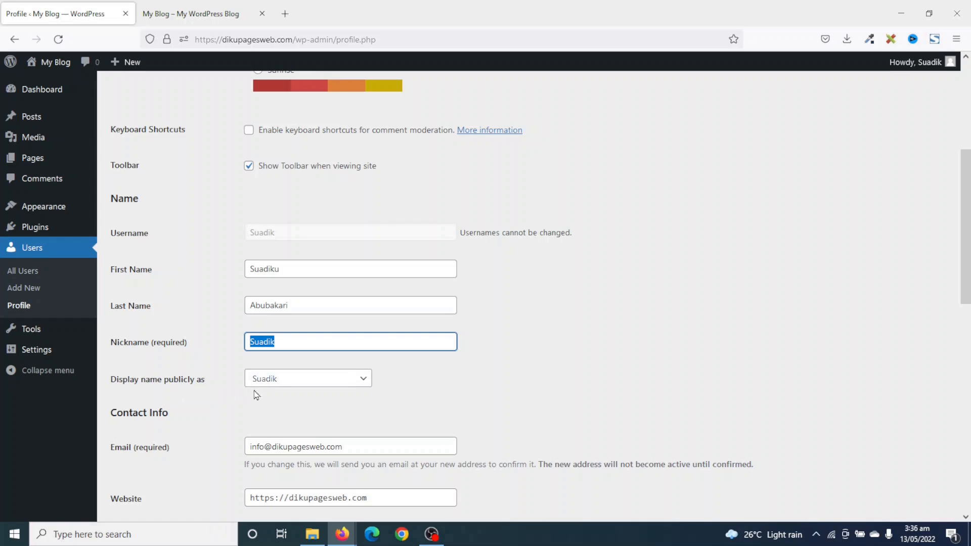
pyautogui.click(295, 384)
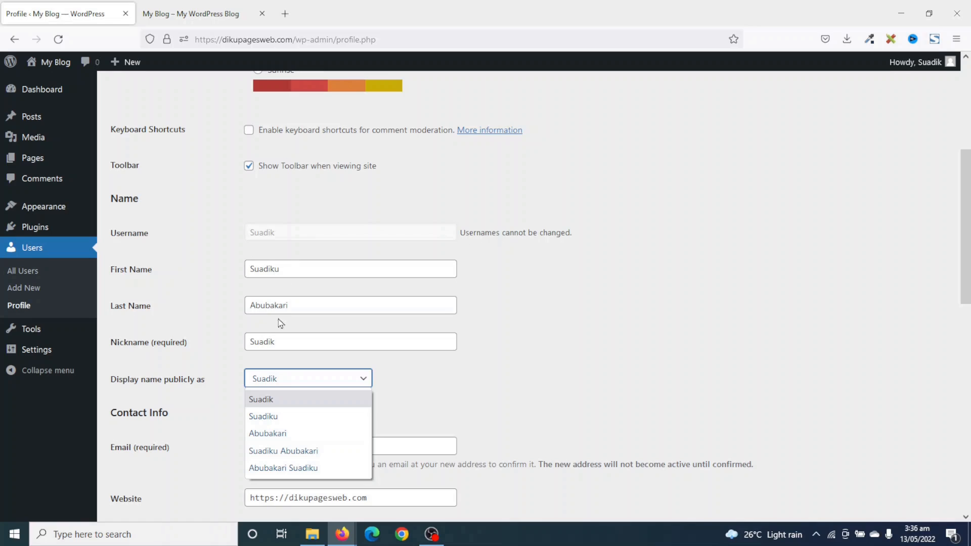
pyautogui.click(284, 451)
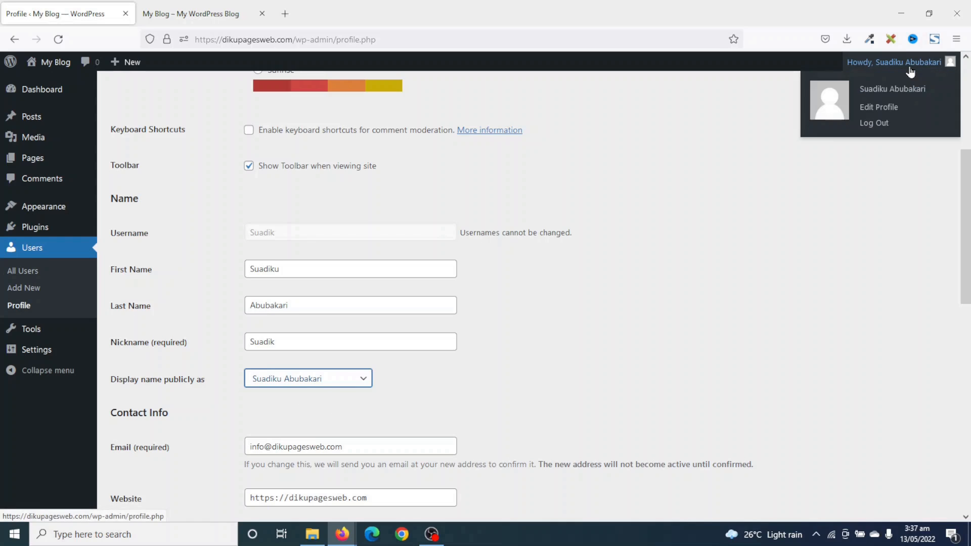
pyautogui.scroll(2, 506, 314)
# Paste a bio about an enthusiastic web developer teaching non-techies into Biographical Info.
pyautogui.scroll(-5, 489, 279)
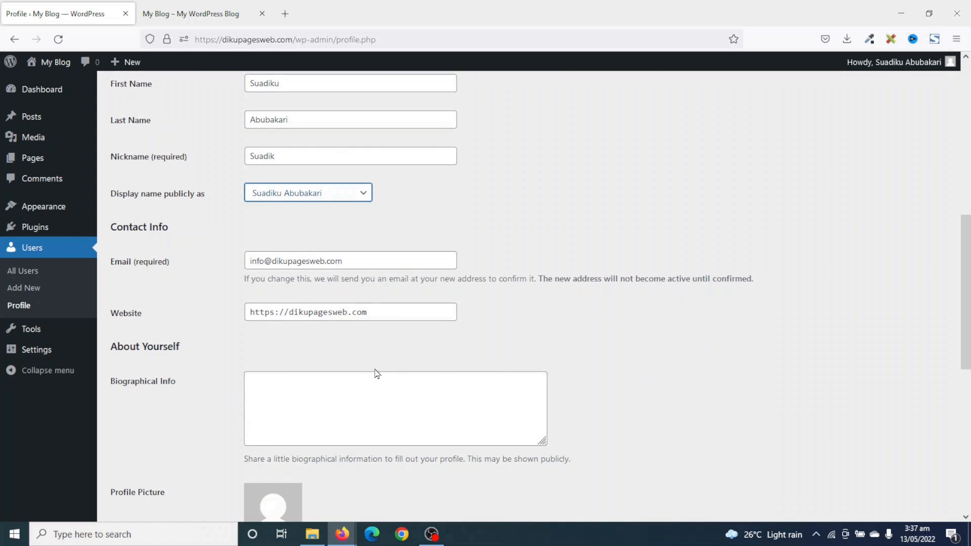
pyautogui.click(250, 284)
pyautogui.click(305, 398)
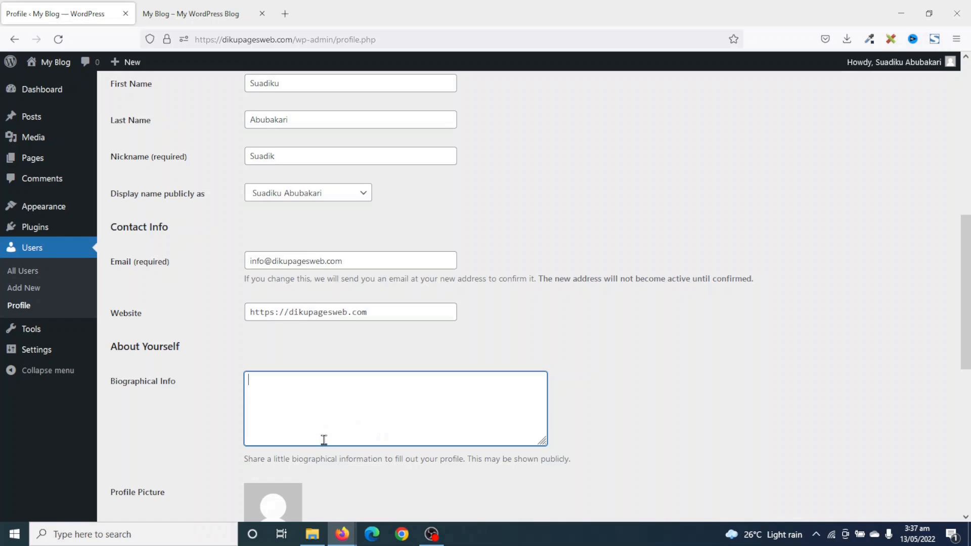
pyautogui.write('Suadik is an enthusiastic web developer with an aim of teaching non-techies on how to make their own websites.')
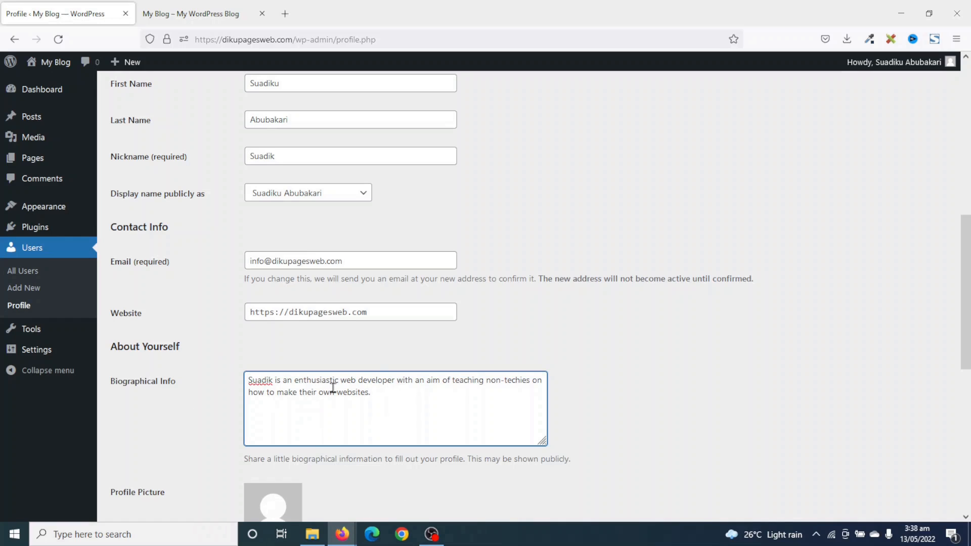
pyautogui.scroll(-3, 333, 388)
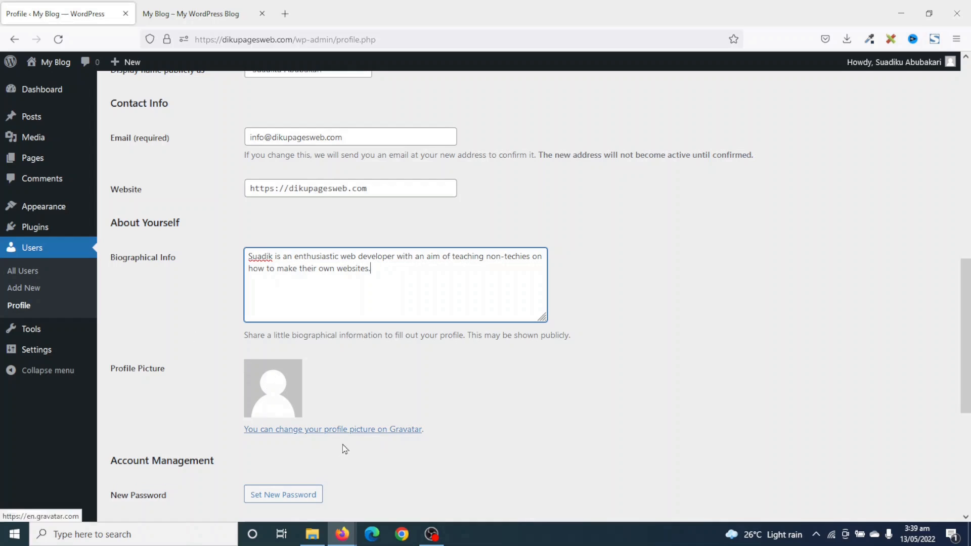
# Open the Gravatar link in a new tab, look it over, then close it.
pyautogui.rightClick(376, 433)
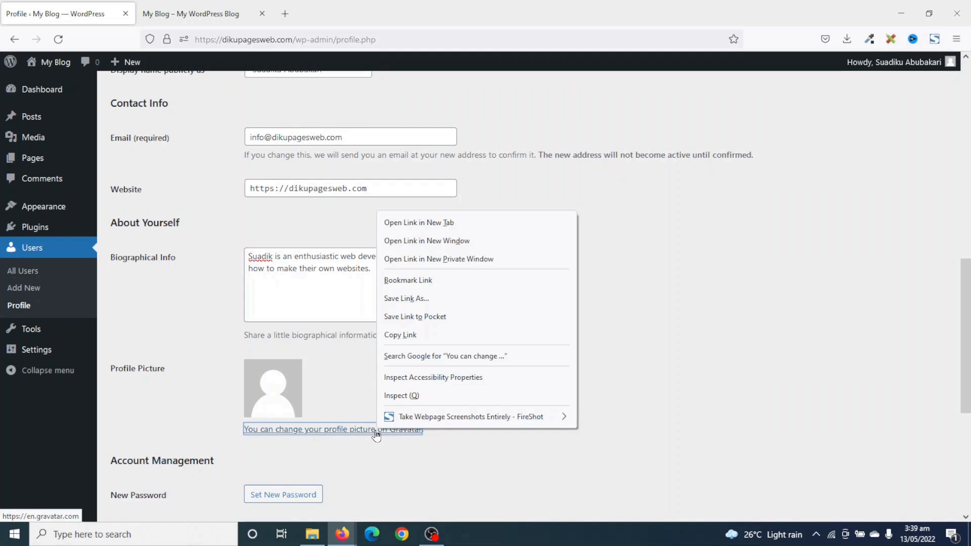
pyautogui.click(486, 231)
pyautogui.click(200, 18)
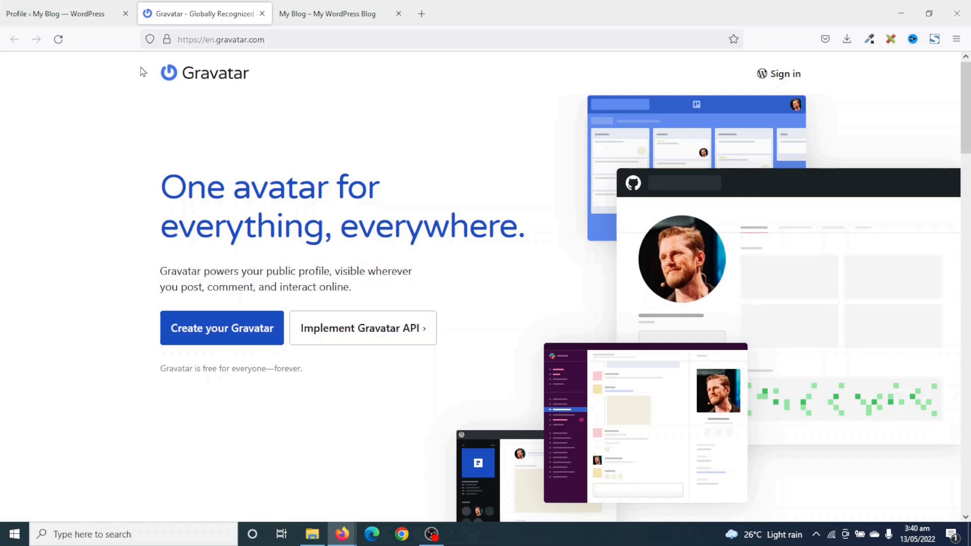
pyautogui.click(56, 14)
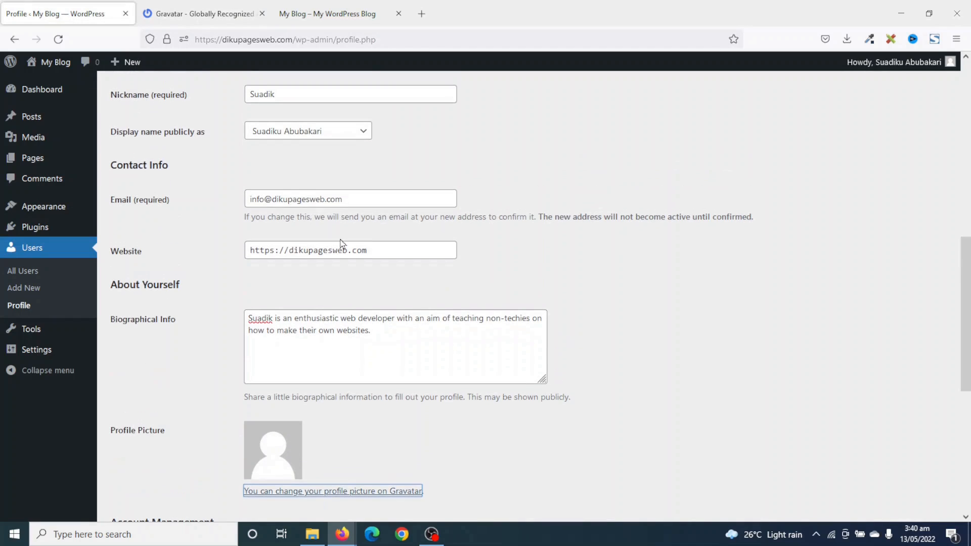
pyautogui.moveTo(360, 200); pyautogui.dragTo(208, 197)
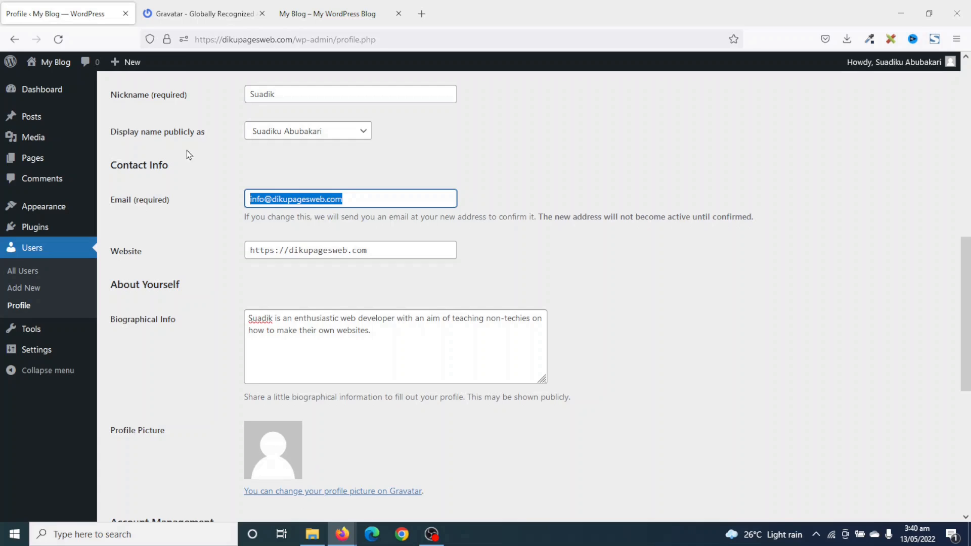
pyautogui.click(190, 15)
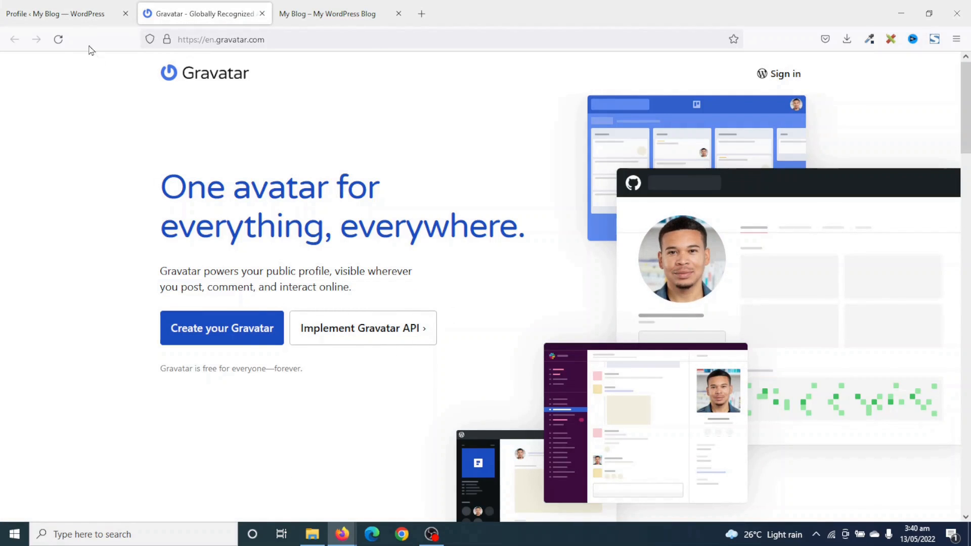
pyautogui.click(82, 20)
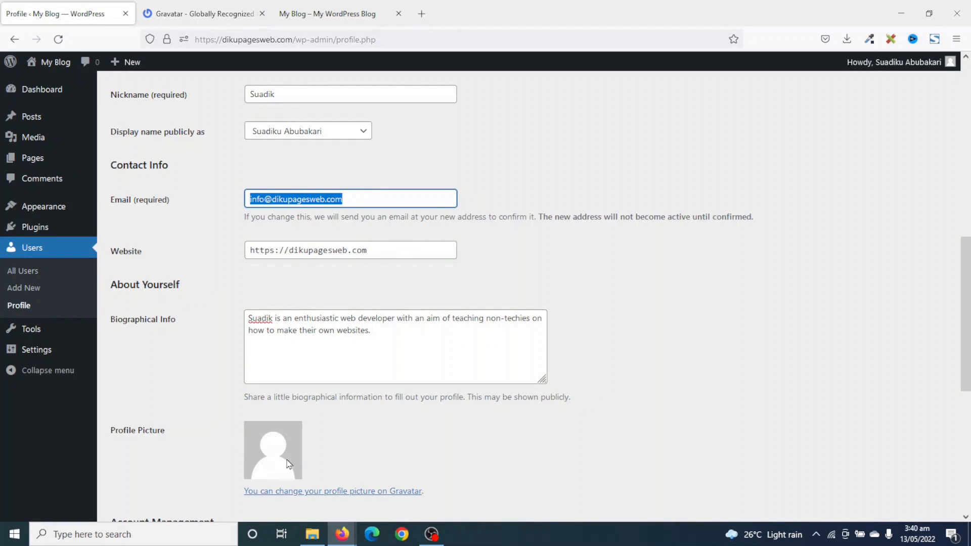
pyautogui.click(209, 15)
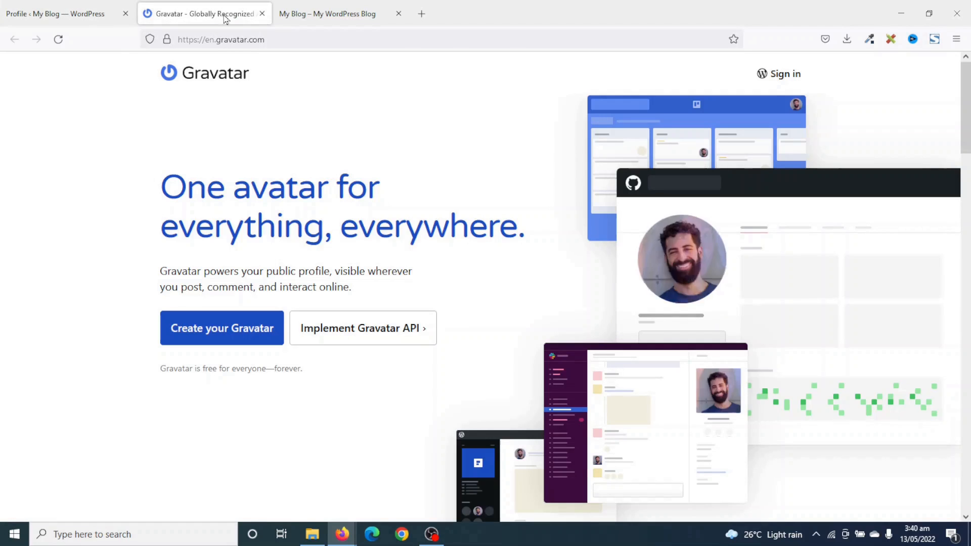
pyautogui.click(262, 14)
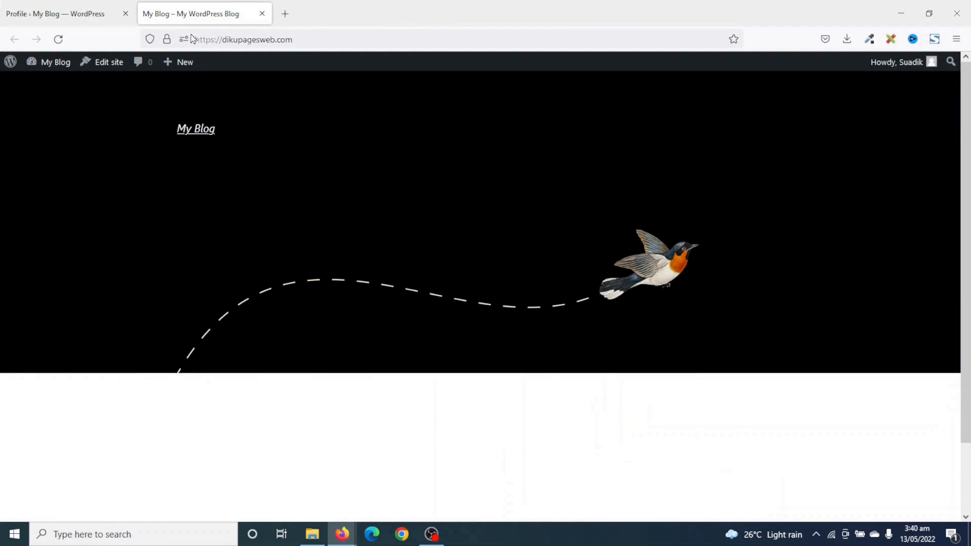
pyautogui.click(84, 15)
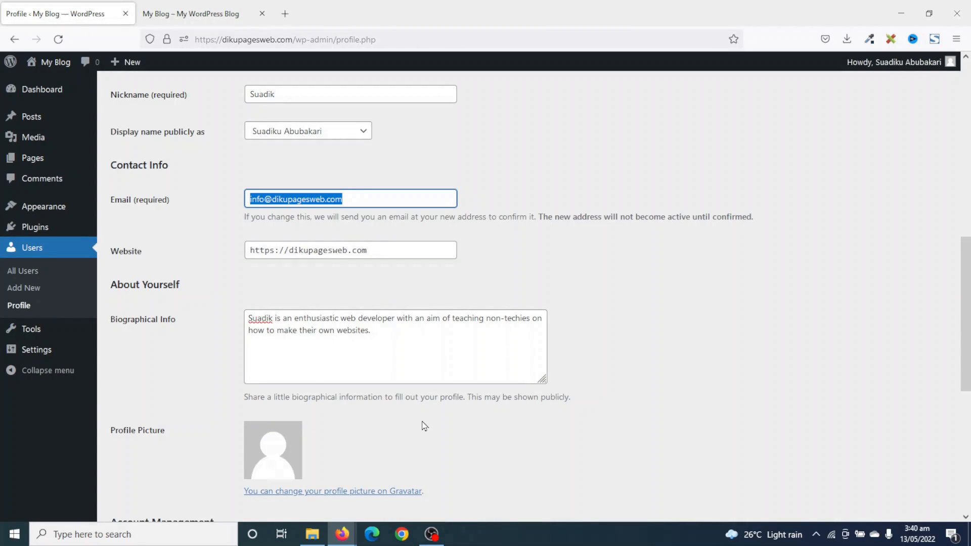
# Save the profile with Update Profile at the bottom of the page.
pyautogui.scroll(-5, 457, 424)
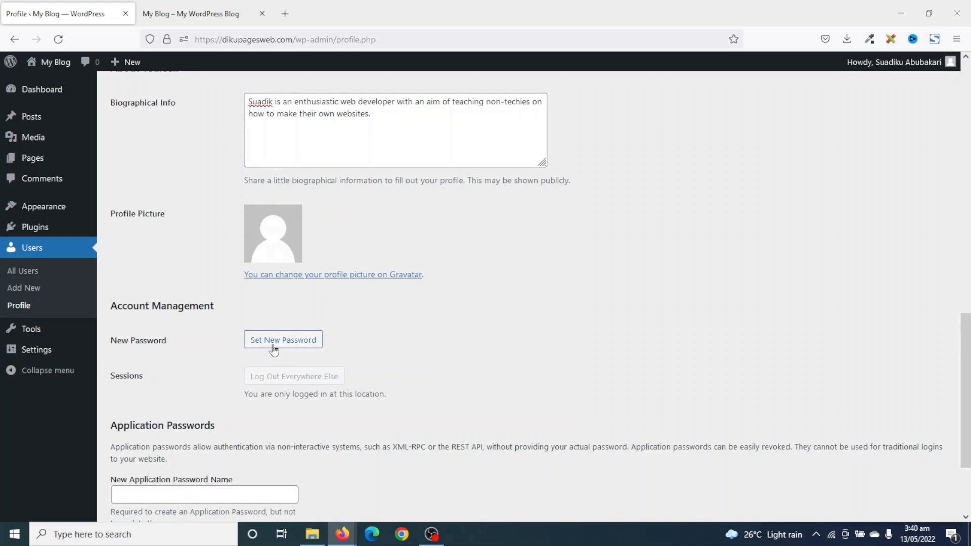
pyautogui.scroll(-1, 286, 352)
pyautogui.scroll(-2, 320, 329)
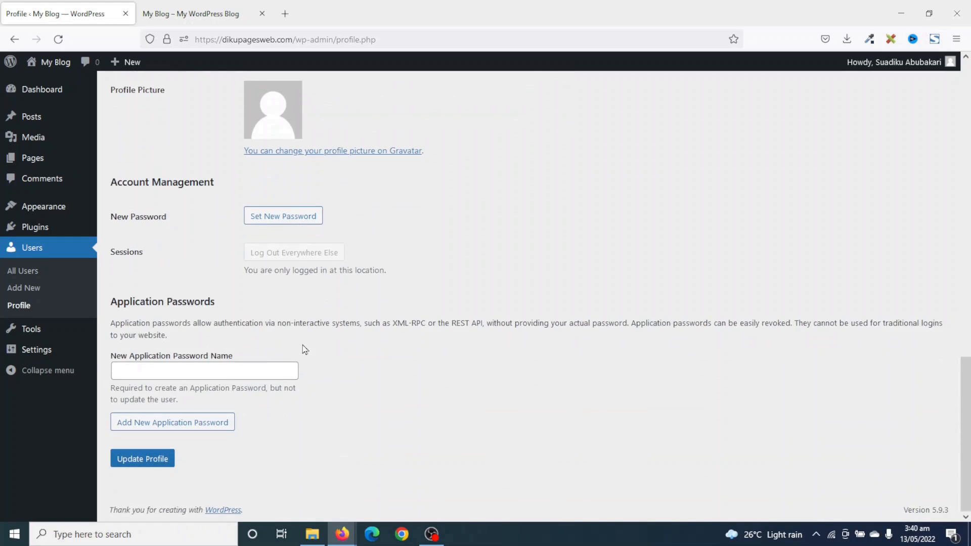
pyautogui.click(150, 465)
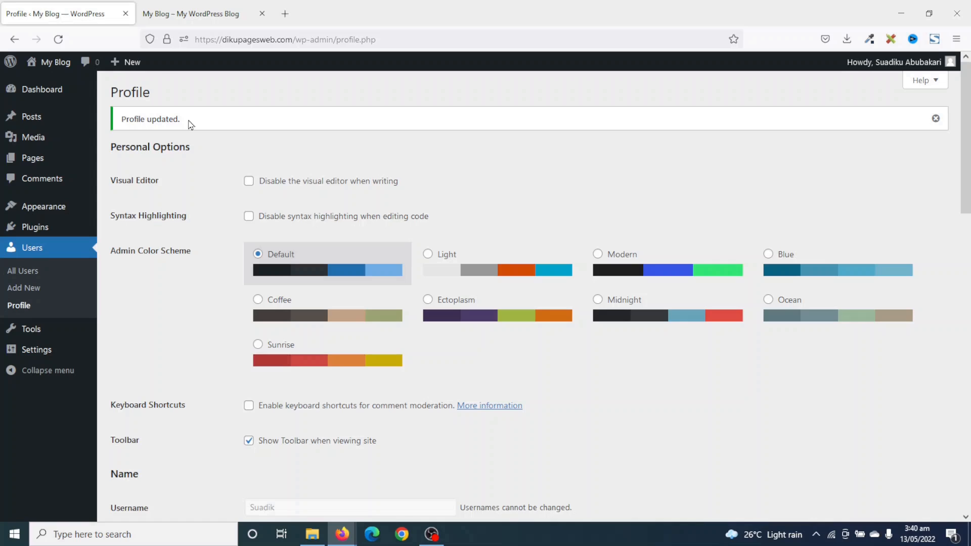
# In Settings > General, change the Site Title to 'Dikupages Digital Agency'.
pyautogui.moveTo(28, 355)
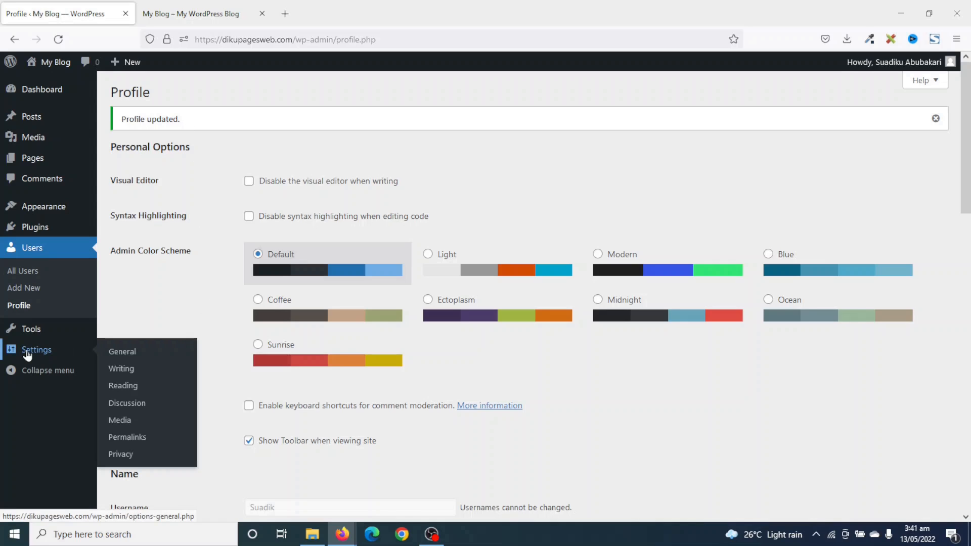
pyautogui.click(129, 356)
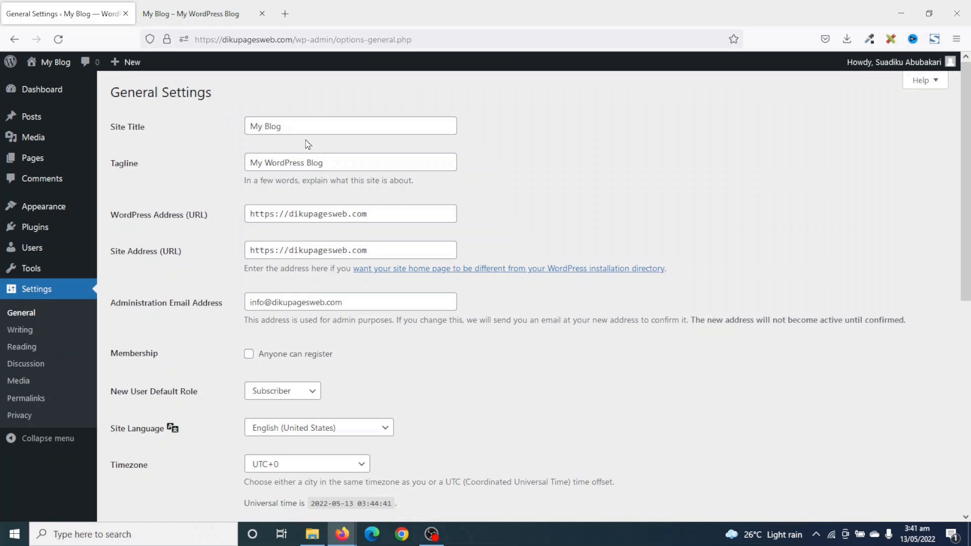
pyautogui.moveTo(303, 126); pyautogui.dragTo(216, 124)
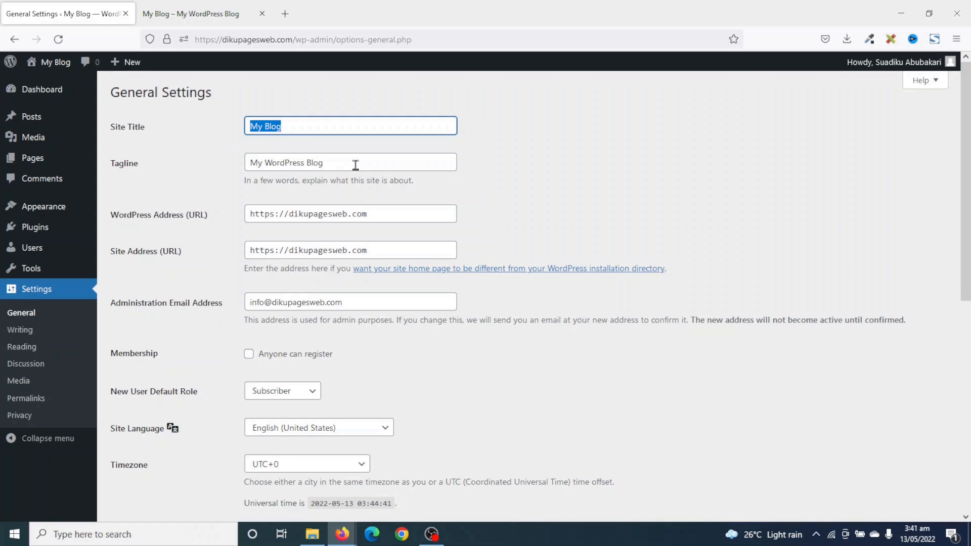
pyautogui.moveTo(355, 165); pyautogui.dragTo(219, 163)
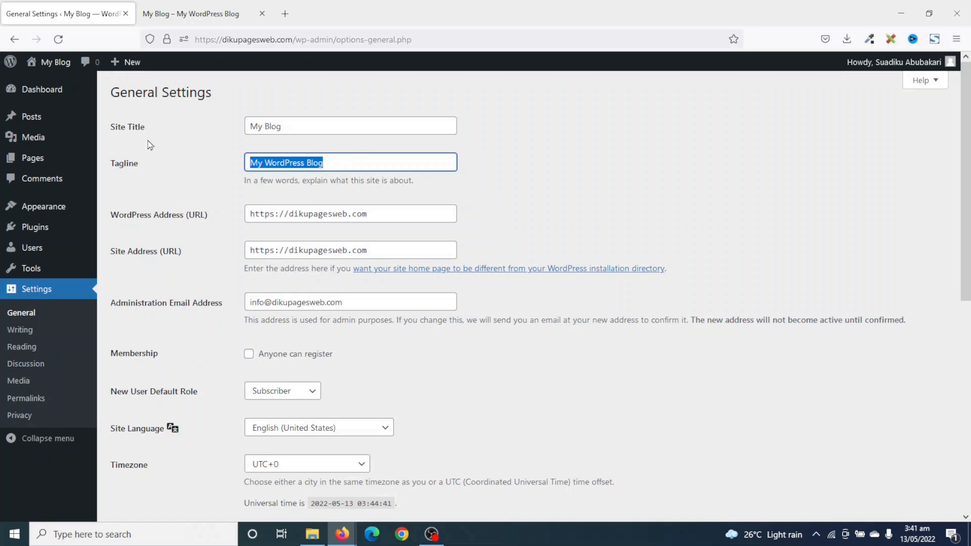
pyautogui.moveTo(314, 126); pyautogui.dragTo(208, 129)
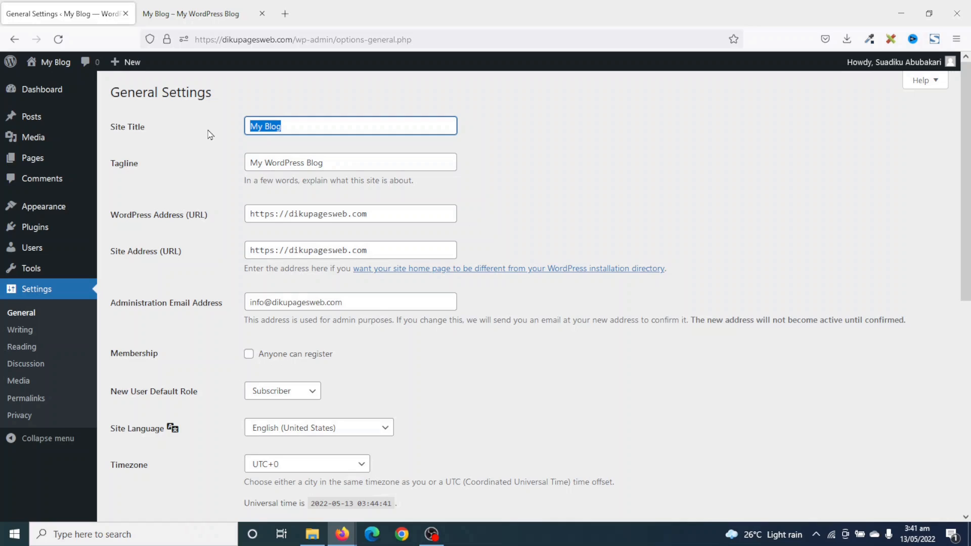
pyautogui.write('Dikupage')
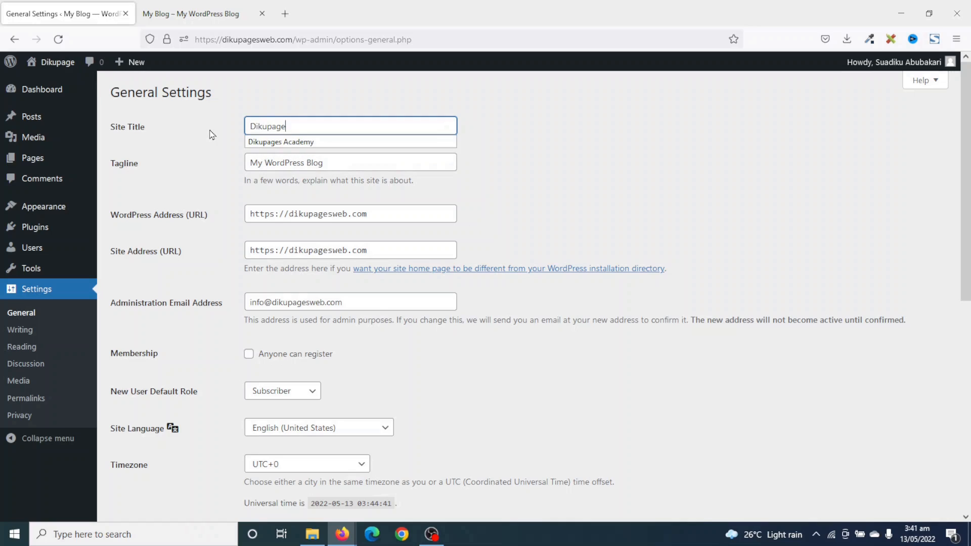
pyautogui.write('s Digital Agency')
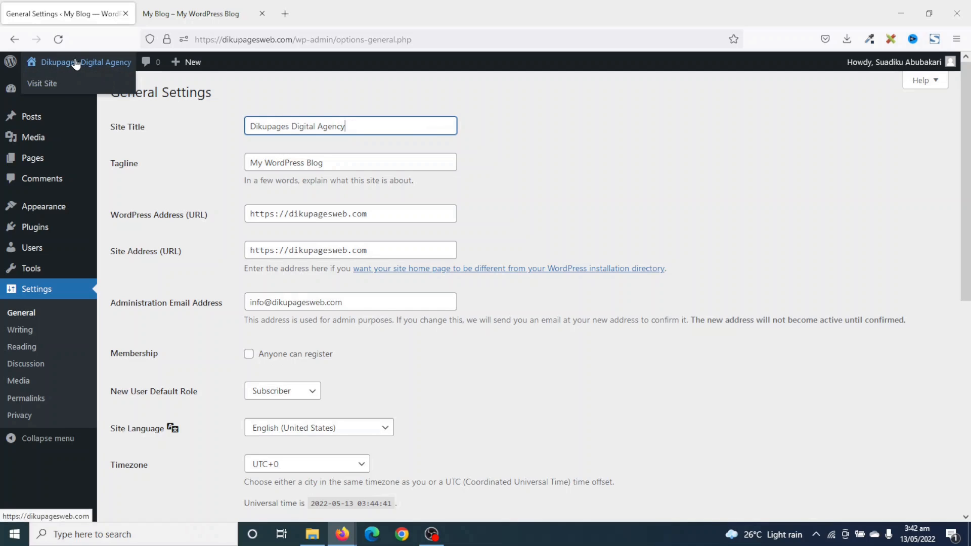
# Replace the tagline with 'Best Digital Agency Company in Tamale' and check the address fields.
pyautogui.moveTo(359, 167); pyautogui.dragTo(189, 155)
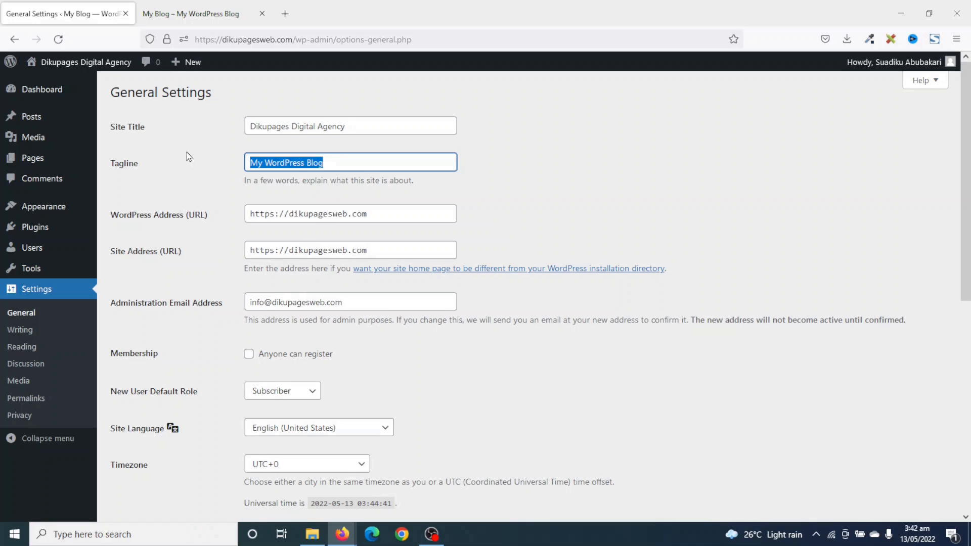
pyautogui.press('BackSpace')
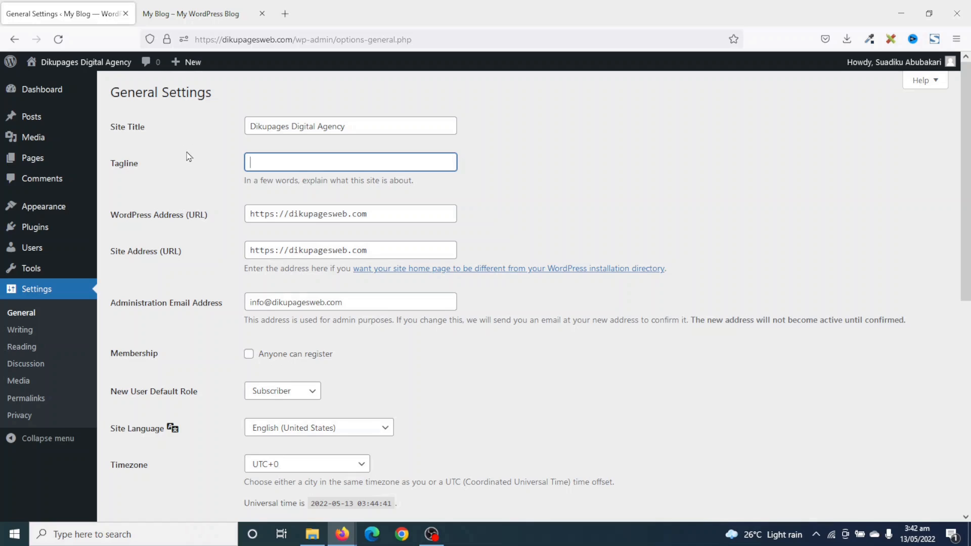
pyautogui.write('Best Digital Agency Company in Tamale')
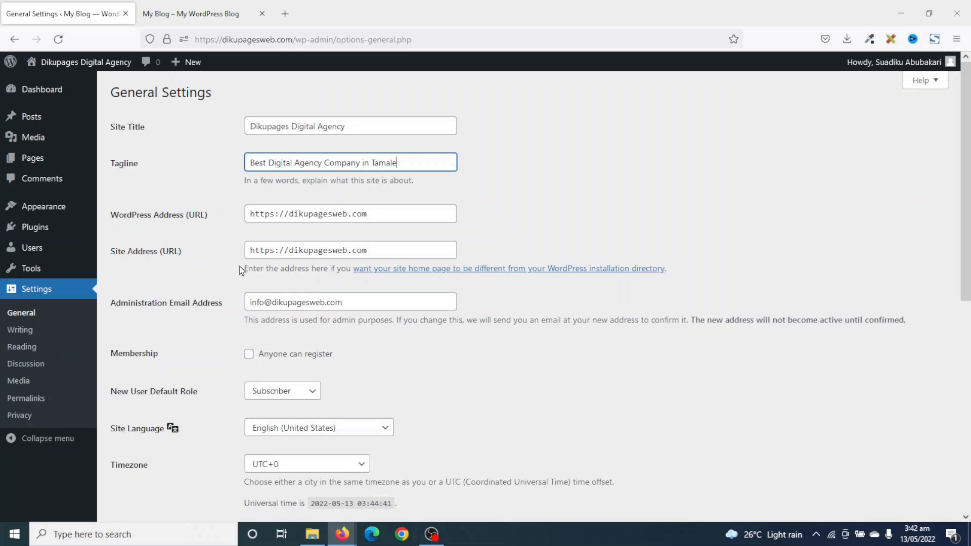
pyautogui.doubleClick(275, 213)
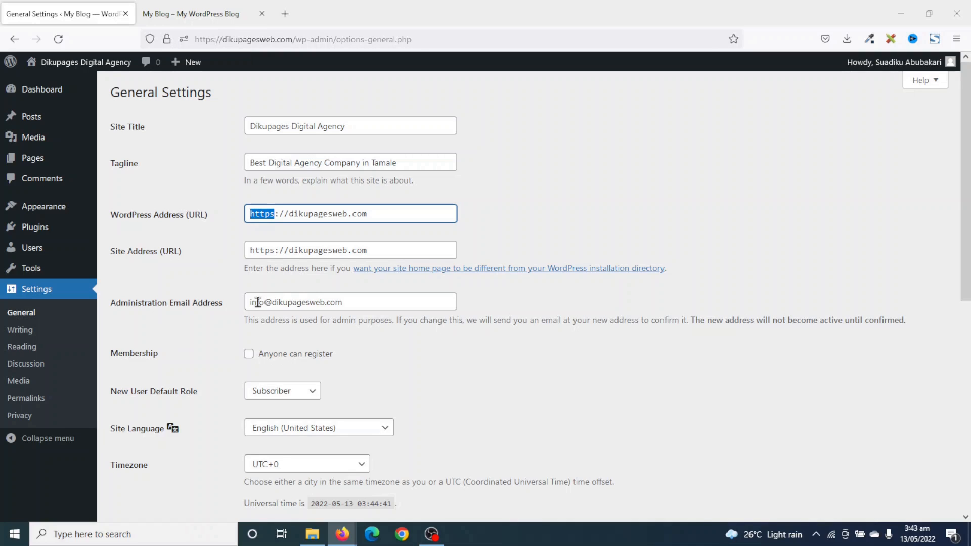
pyautogui.moveTo(358, 302); pyautogui.dragTo(232, 296)
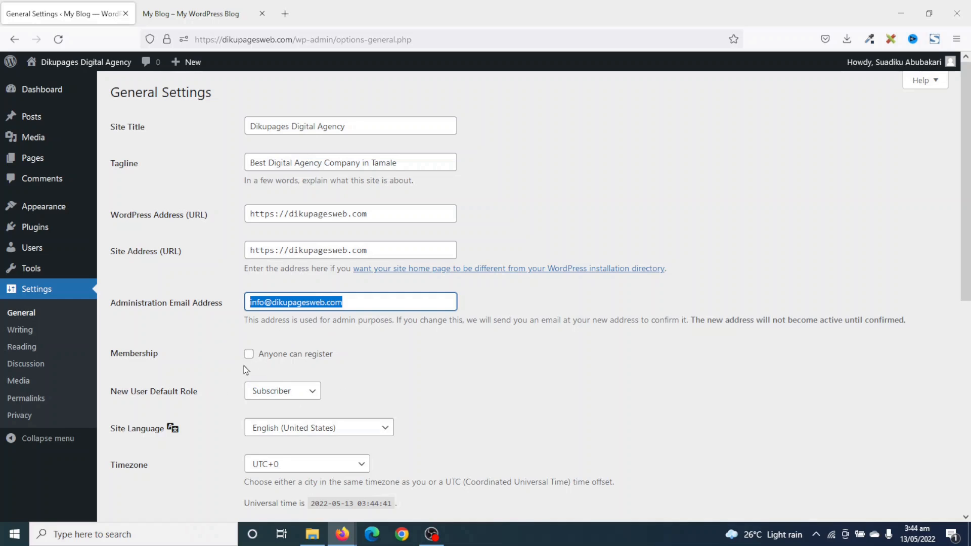
# Keep the new-user default role as Subscriber and the site language as English (United States).
pyautogui.scroll(-2, 272, 366)
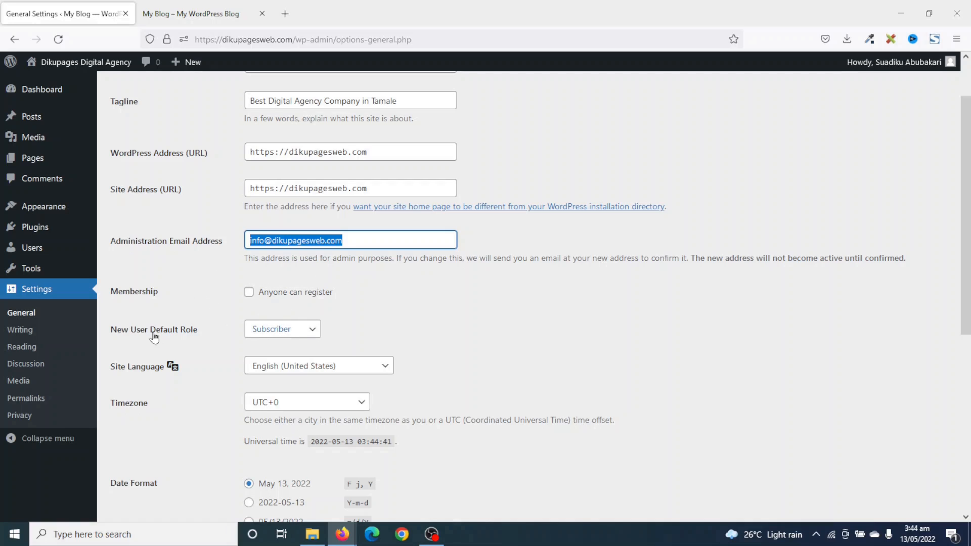
pyautogui.click(314, 333)
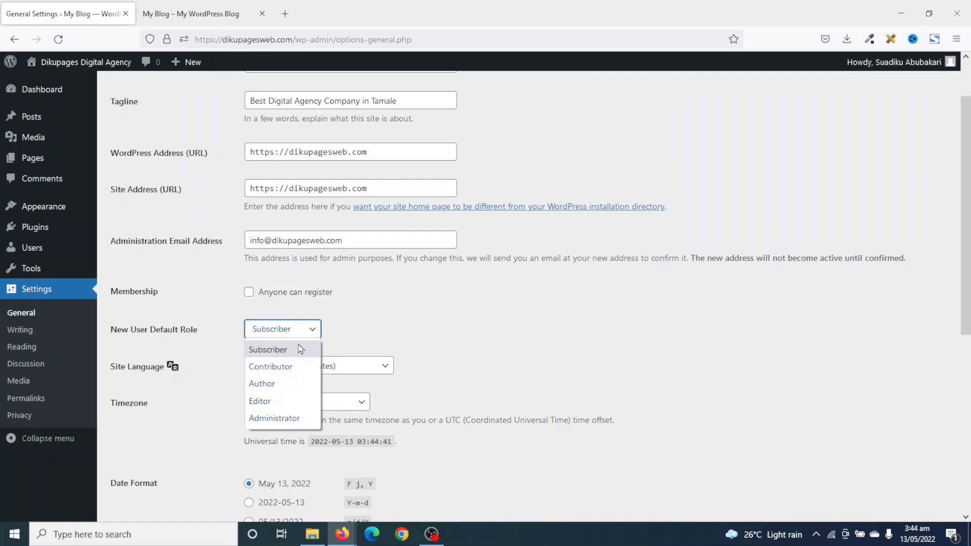
pyautogui.click(386, 330)
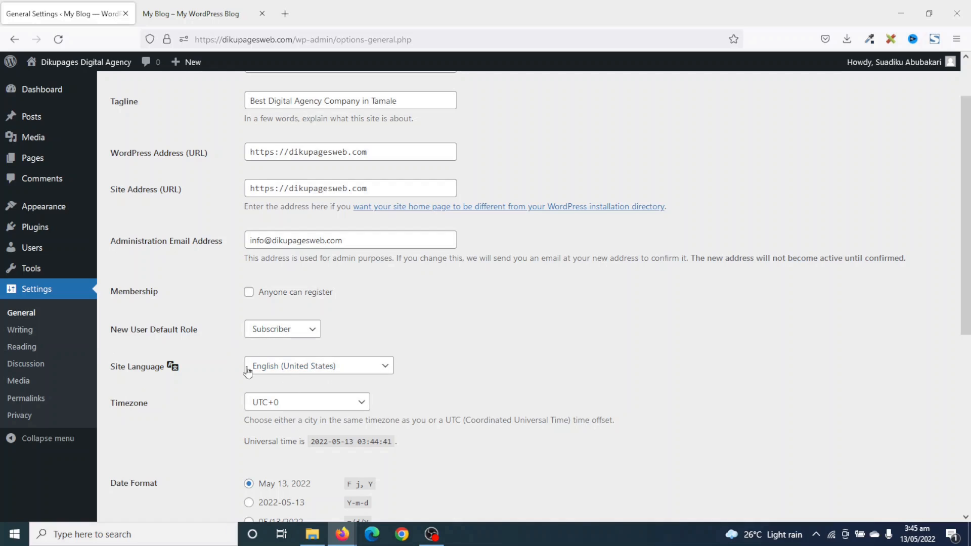
pyautogui.click(359, 369)
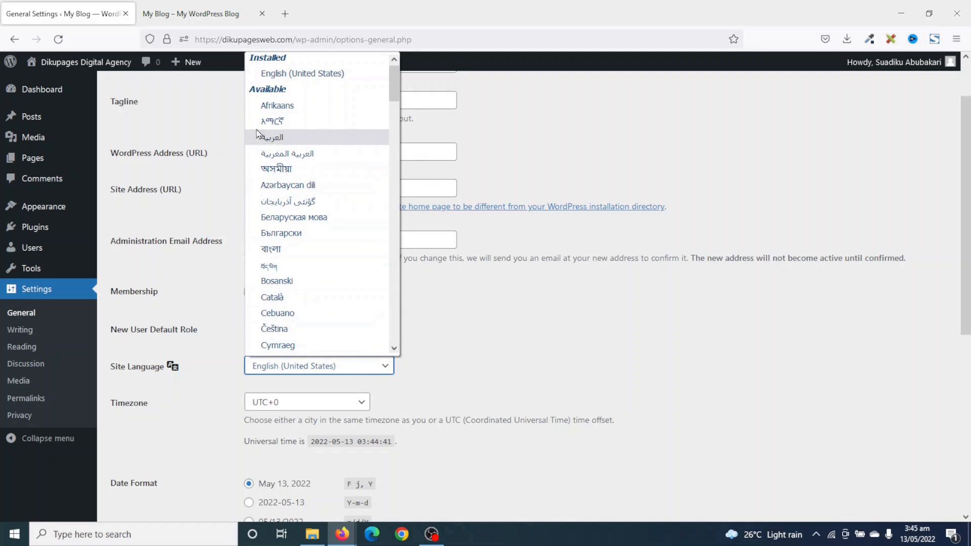
pyautogui.click(473, 322)
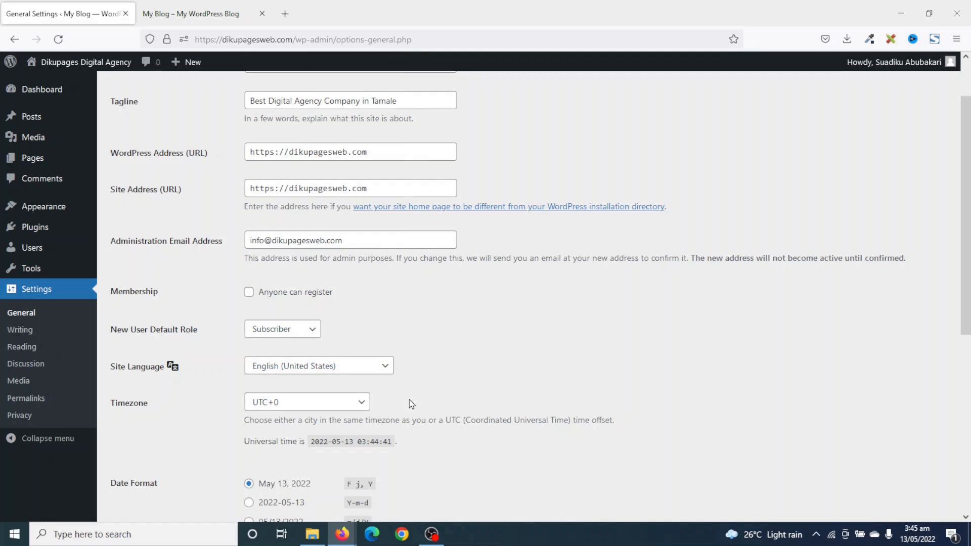
# Set the timezone to Accra, save the general settings, and go to Permalinks.
pyautogui.click(324, 409)
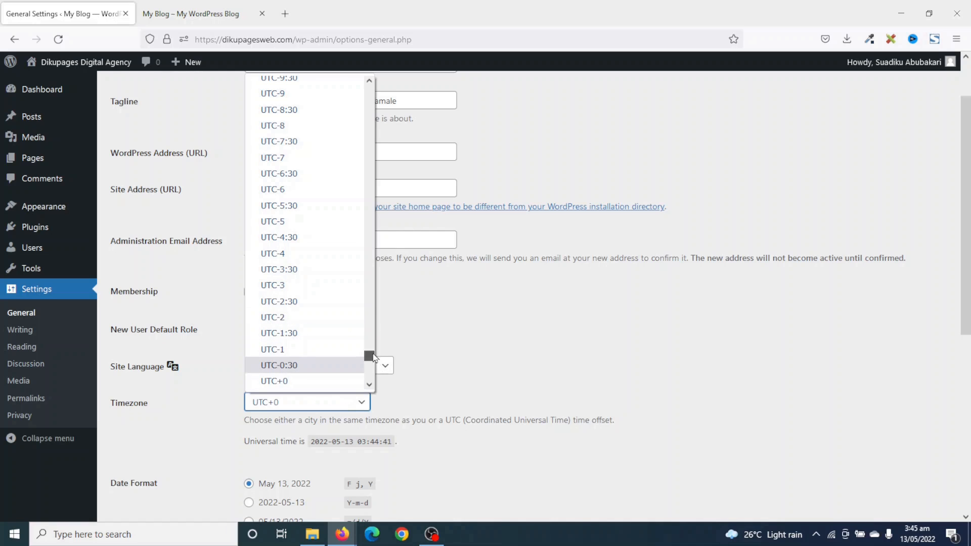
pyautogui.moveTo(369, 354); pyautogui.dragTo(361, 95)
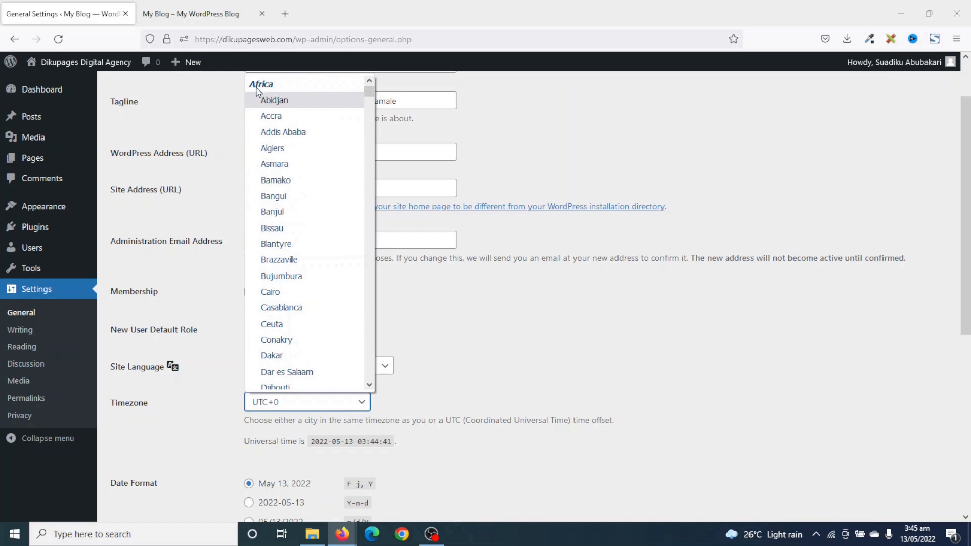
pyautogui.click(292, 122)
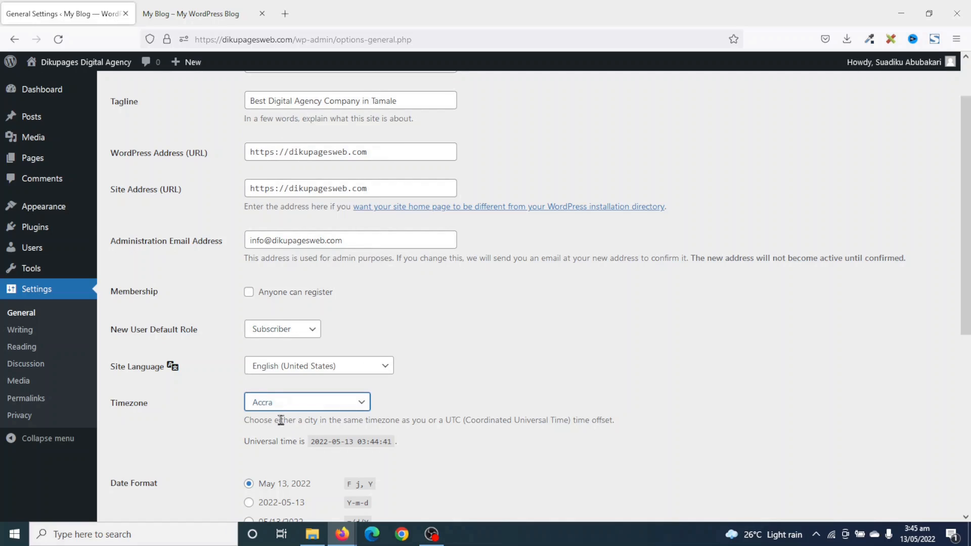
pyautogui.scroll(-4, 365, 424)
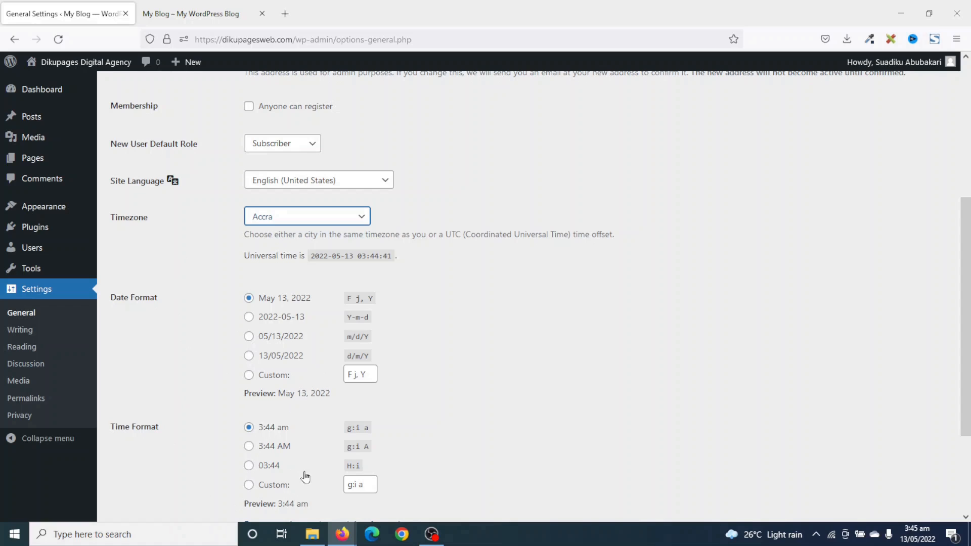
pyautogui.scroll(-3, 324, 439)
pyautogui.click(147, 461)
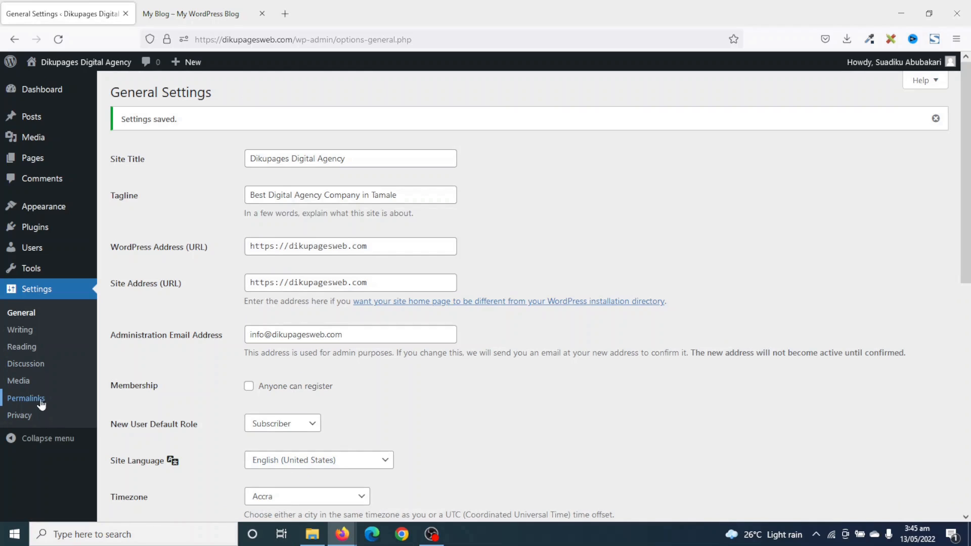
pyautogui.click(38, 401)
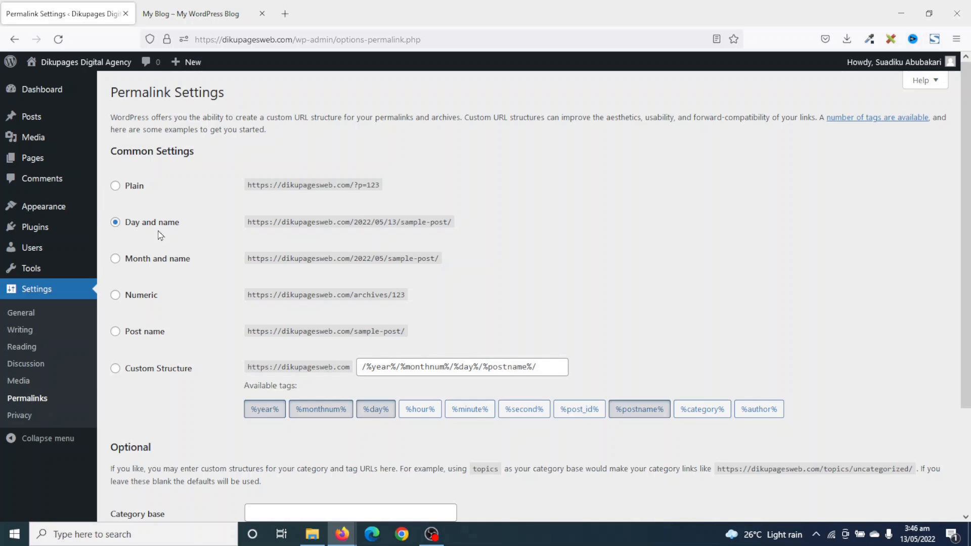
# Switch the permalink structure to Post name, save it, and visit the live site.
pyautogui.click(141, 337)
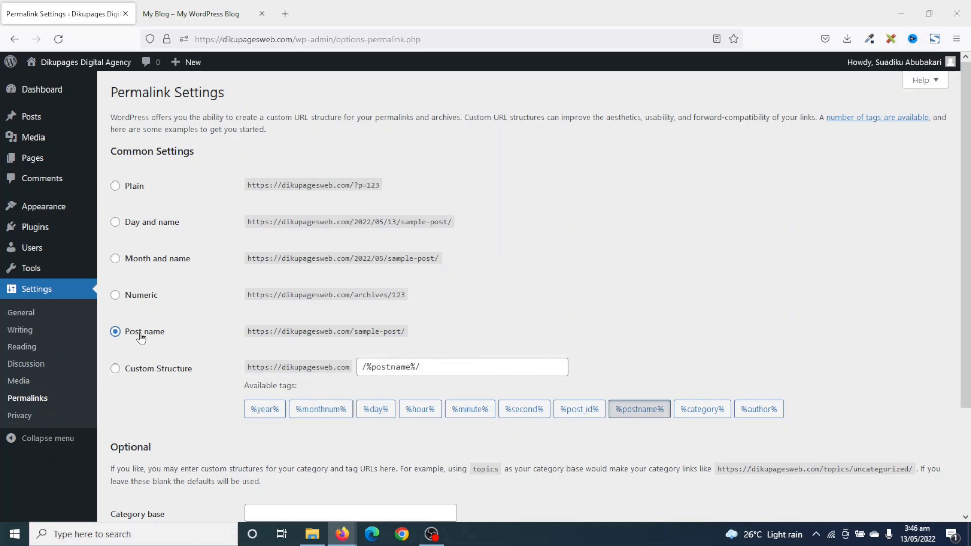
pyautogui.scroll(-3, 151, 344)
pyautogui.click(142, 459)
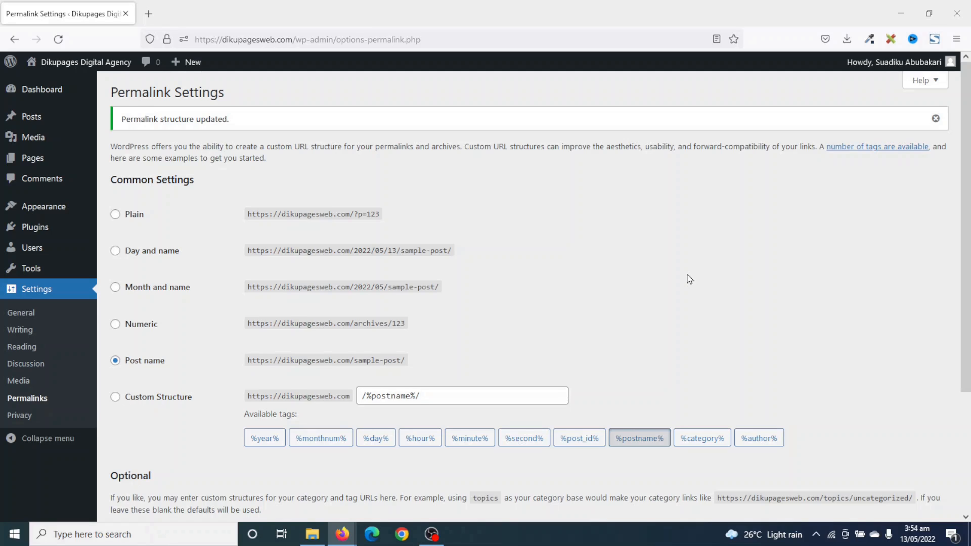
pyautogui.click(99, 64)
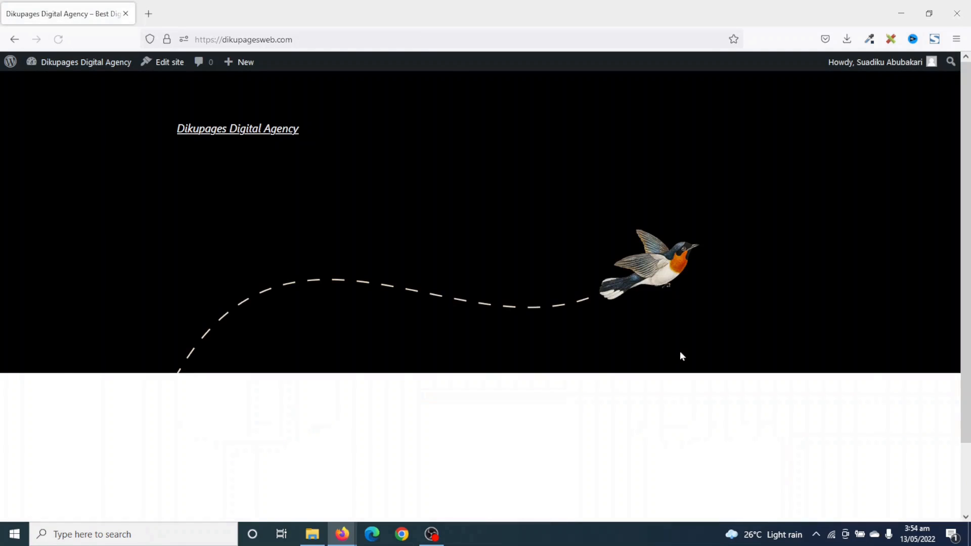
# Scroll through the DikuPages home page, then open a new browser tab.
pyautogui.scroll(-2, 314, 303)
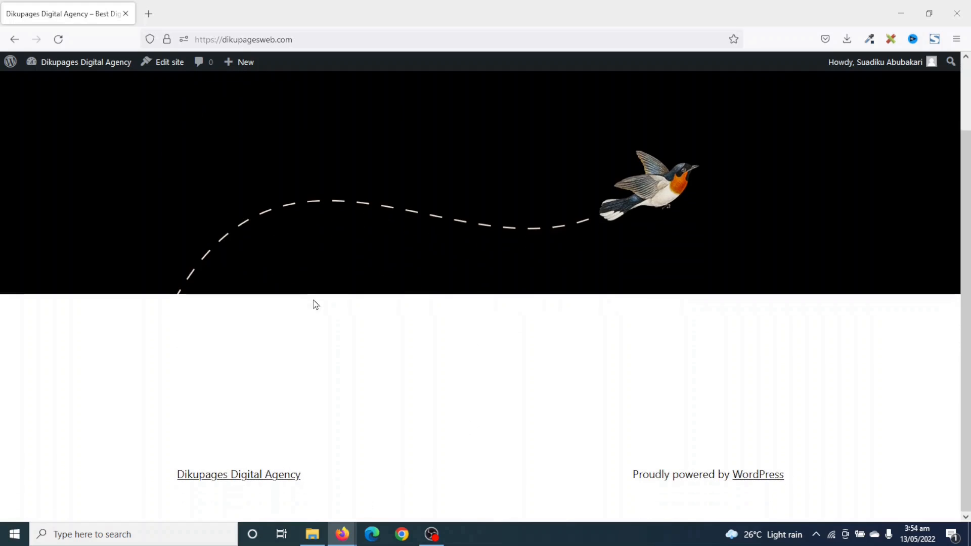
pyautogui.scroll(2, 315, 304)
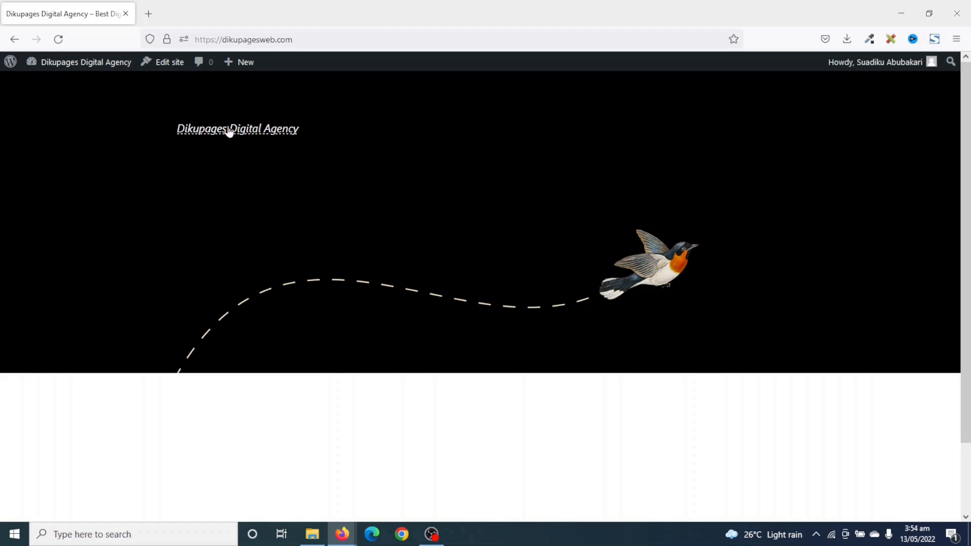
pyautogui.scroll(-2, 444, 364)
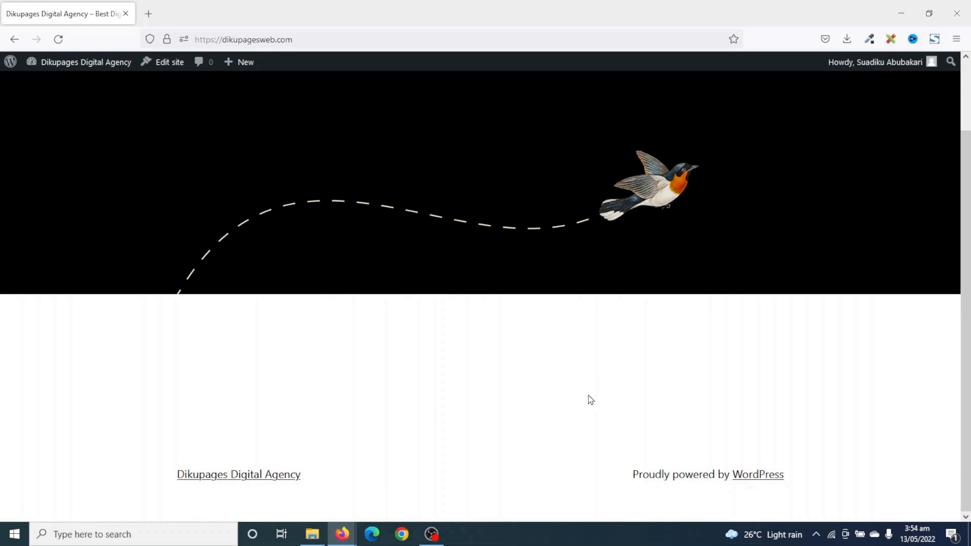
pyautogui.scroll(2, 320, 245)
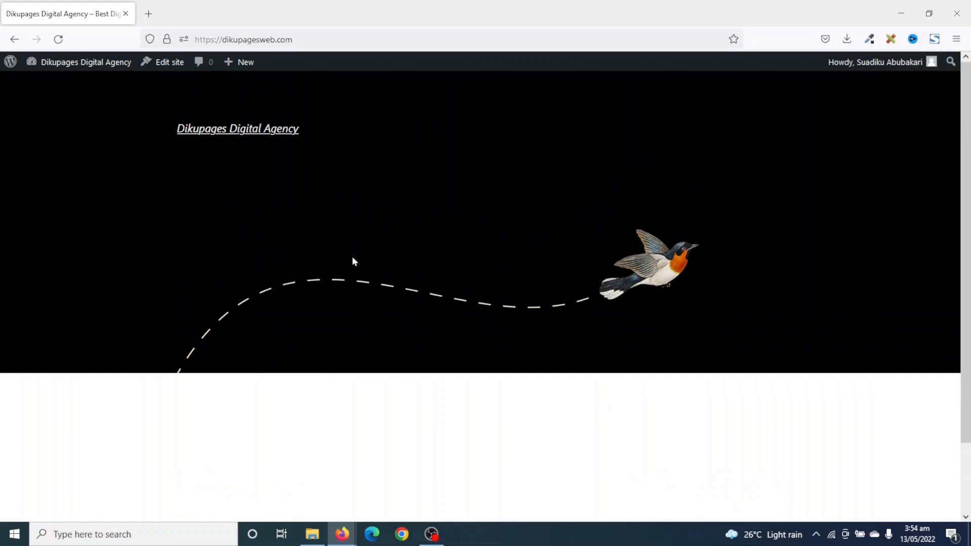
pyautogui.click(148, 14)
pyautogui.click(218, 38)
pyautogui.click(225, 65)
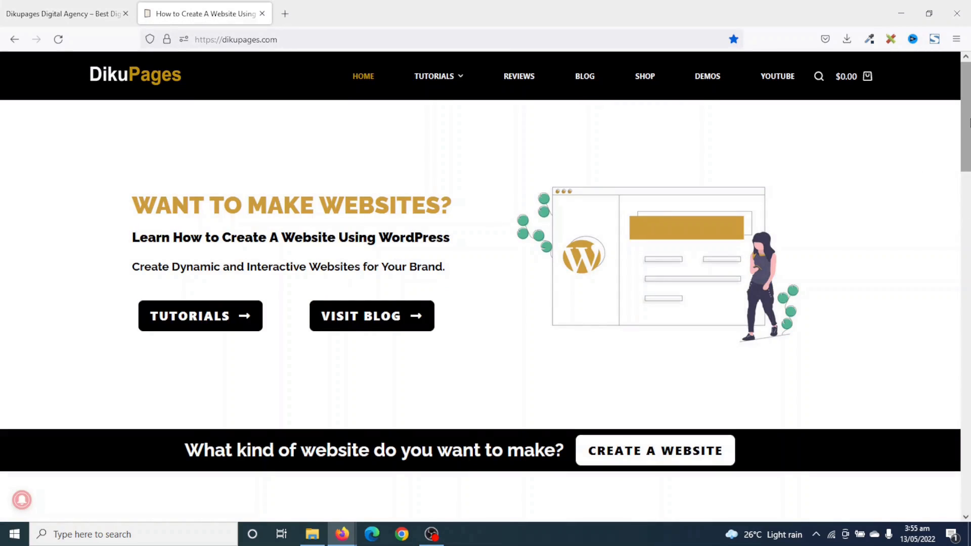
pyautogui.moveTo(968, 122); pyautogui.dragTo(969, 279)
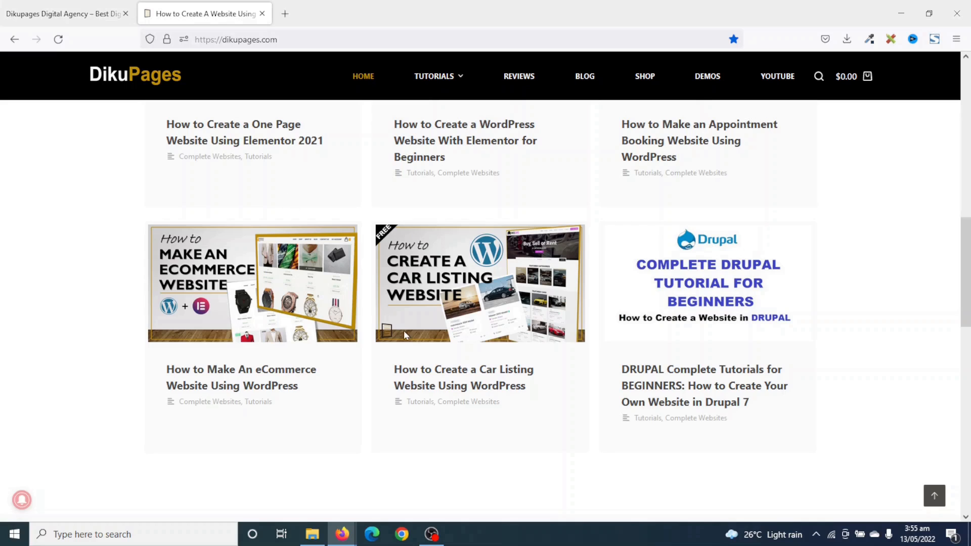
pyautogui.moveTo(970, 299); pyautogui.dragTo(969, 134)
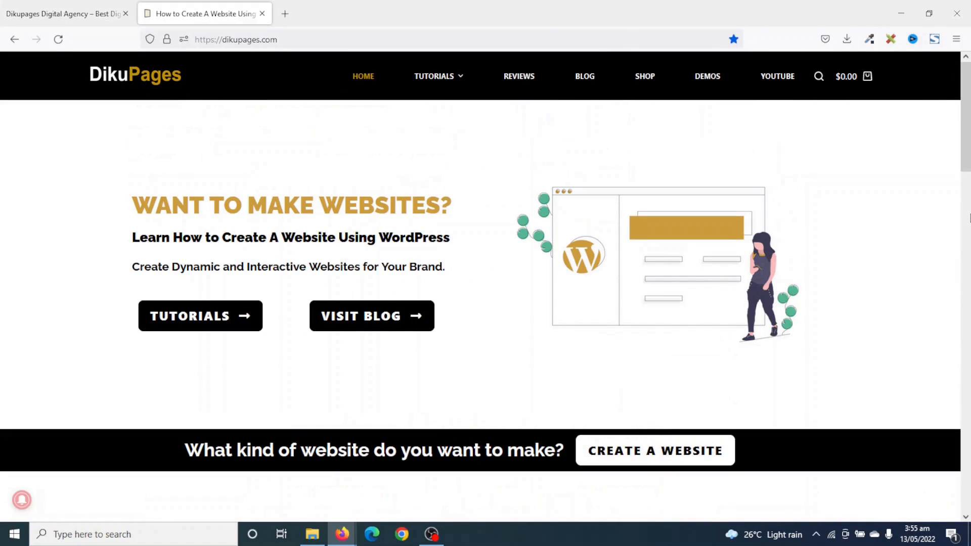
pyautogui.click(262, 14)
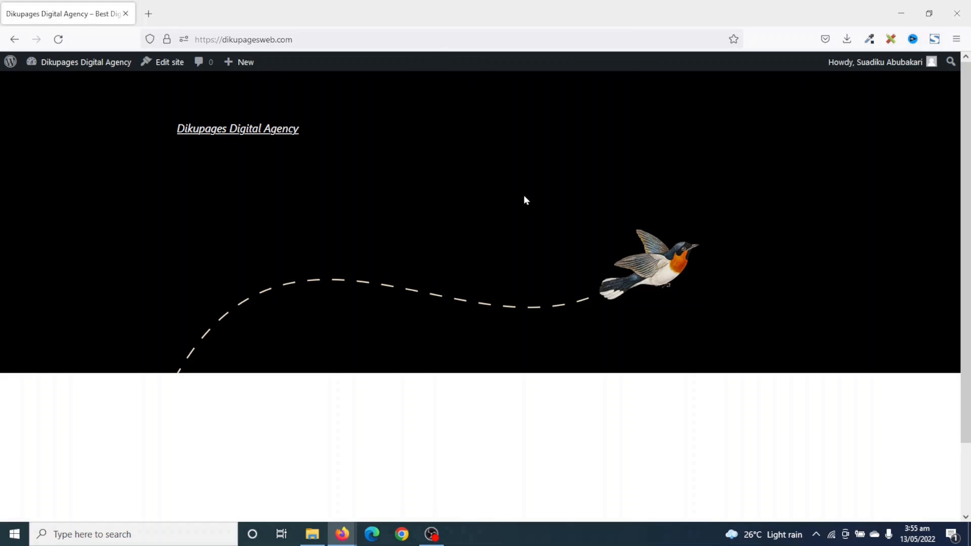
# From the dashboard, go to Appearance > Themes > Add New and browse the popular themes.
pyautogui.click(88, 73)
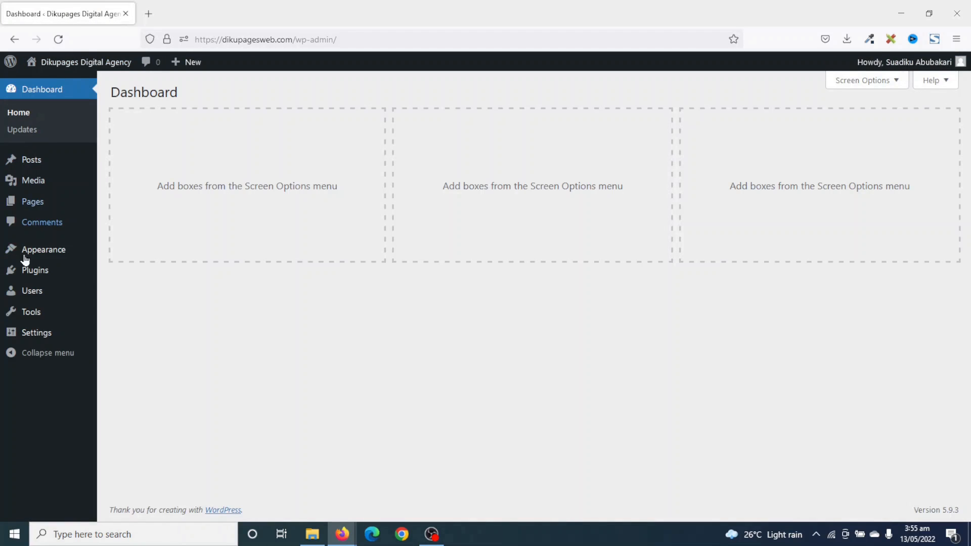
pyautogui.moveTo(43, 253)
pyautogui.click(123, 252)
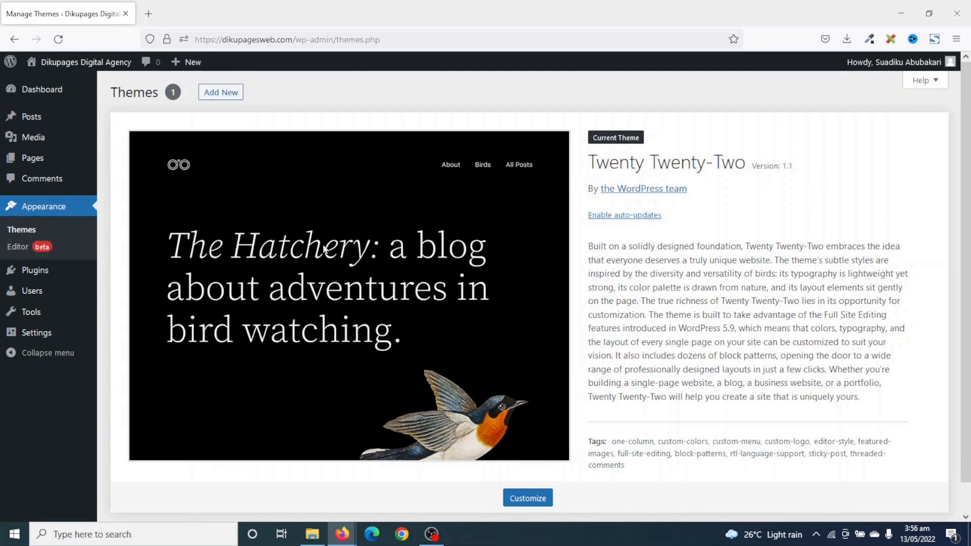
pyautogui.click(219, 93)
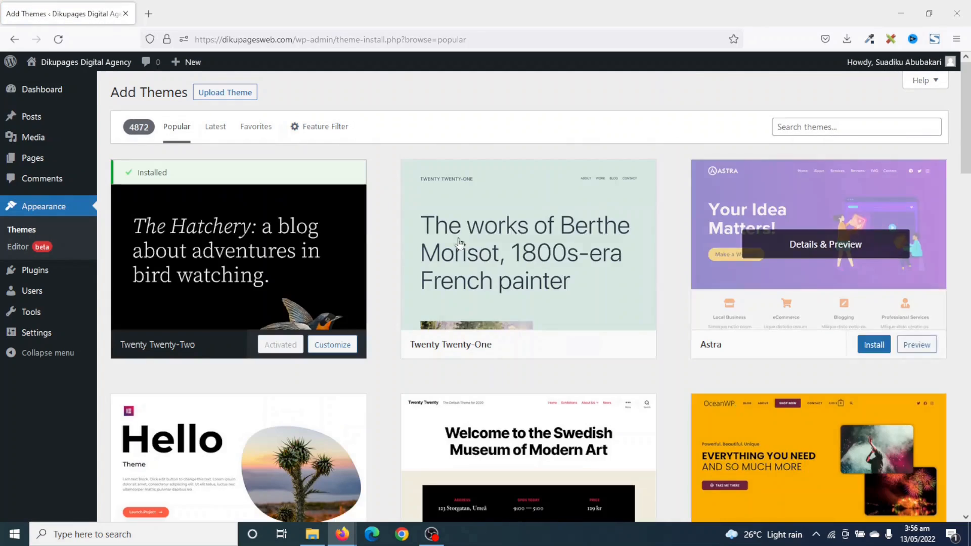
pyautogui.scroll(-1, 625, 269)
pyautogui.scroll(-5, 625, 269)
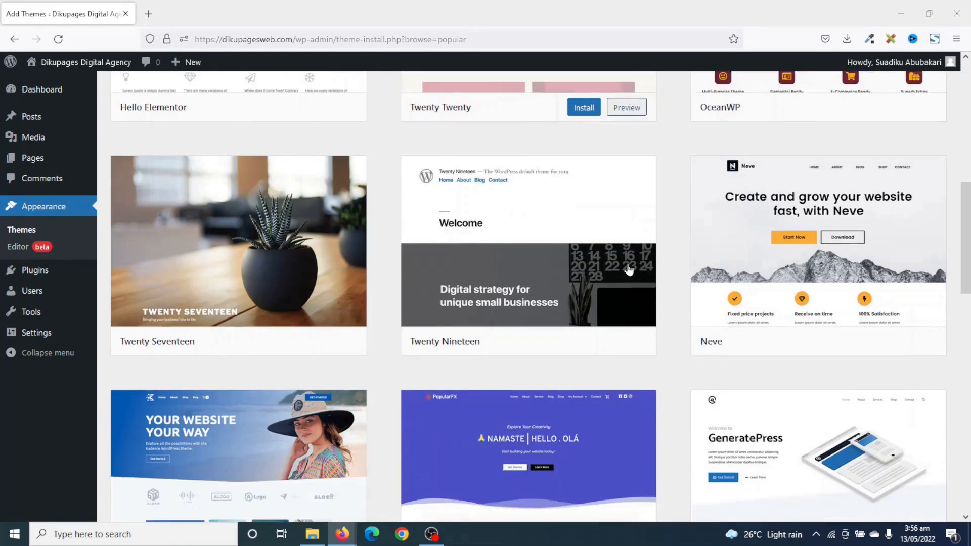
pyautogui.scroll(6, 625, 269)
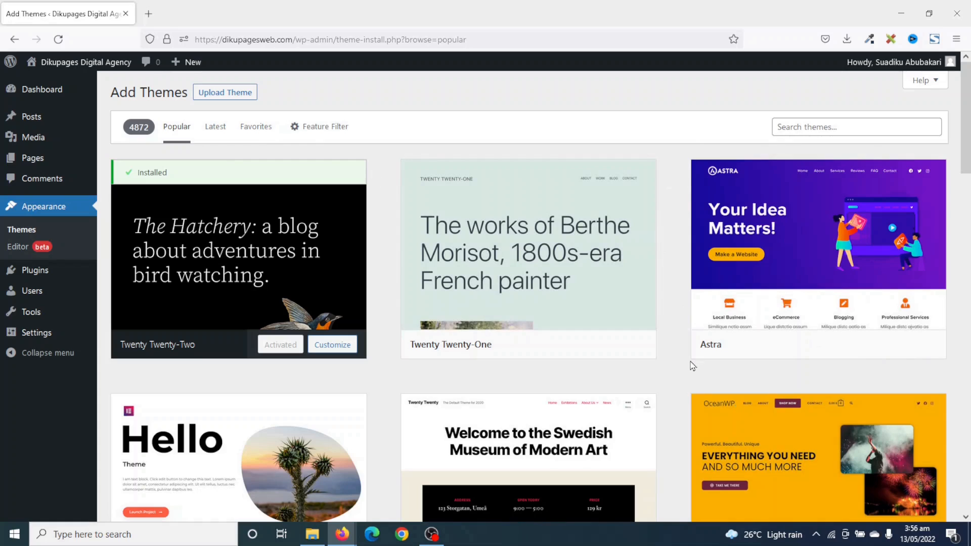
pyautogui.moveTo(693, 363)
# Search themes for 'blo', then install and activate Blocksy.
pyautogui.click(861, 126)
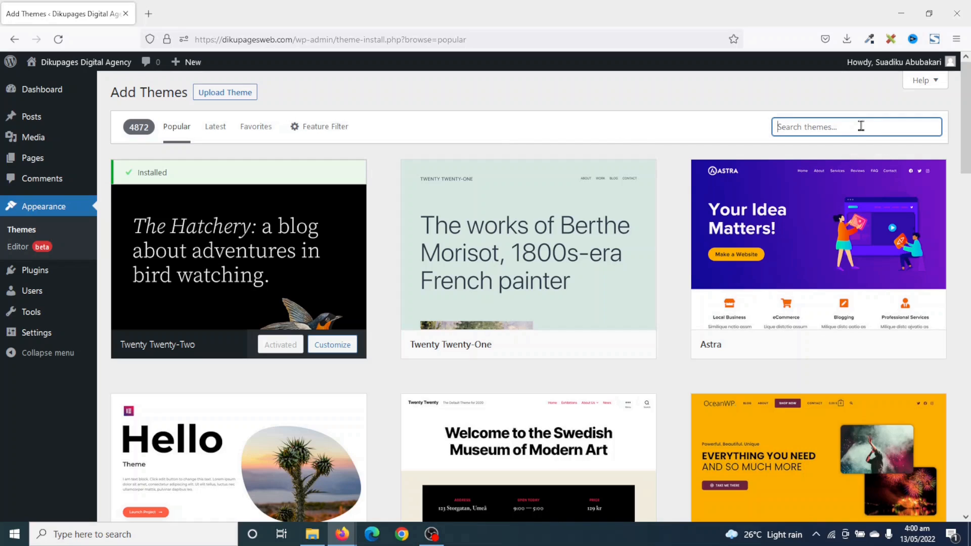
pyautogui.write('blocksy')
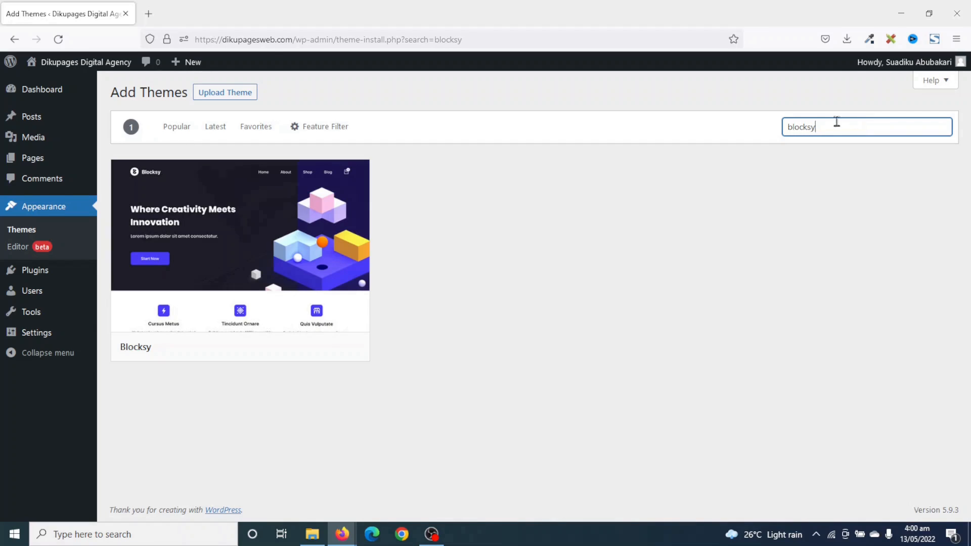
pyautogui.moveTo(195, 301)
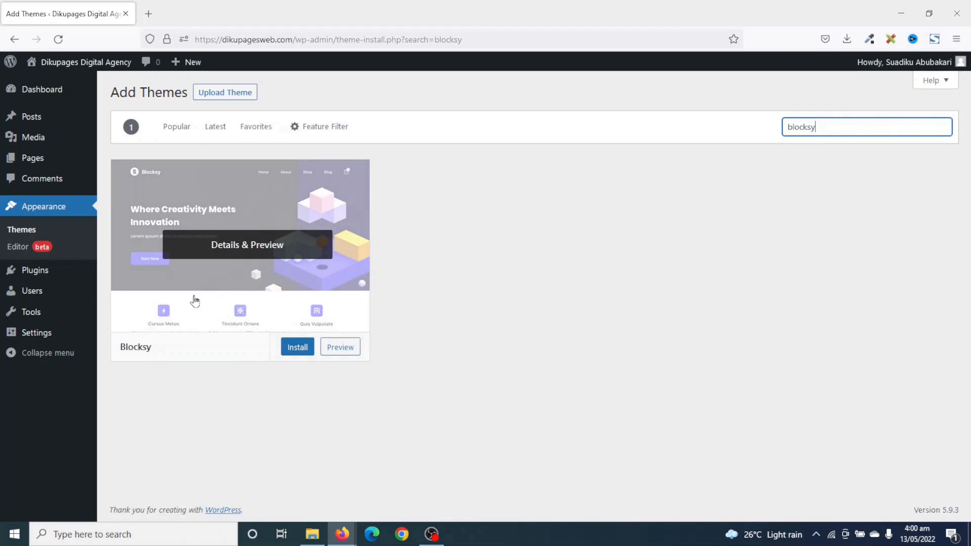
pyautogui.click(293, 353)
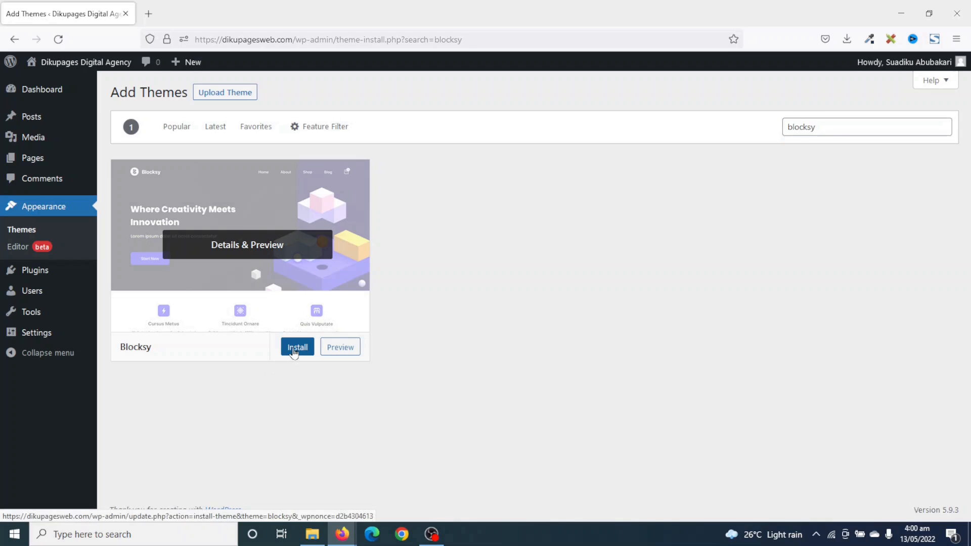
pyautogui.click(294, 353)
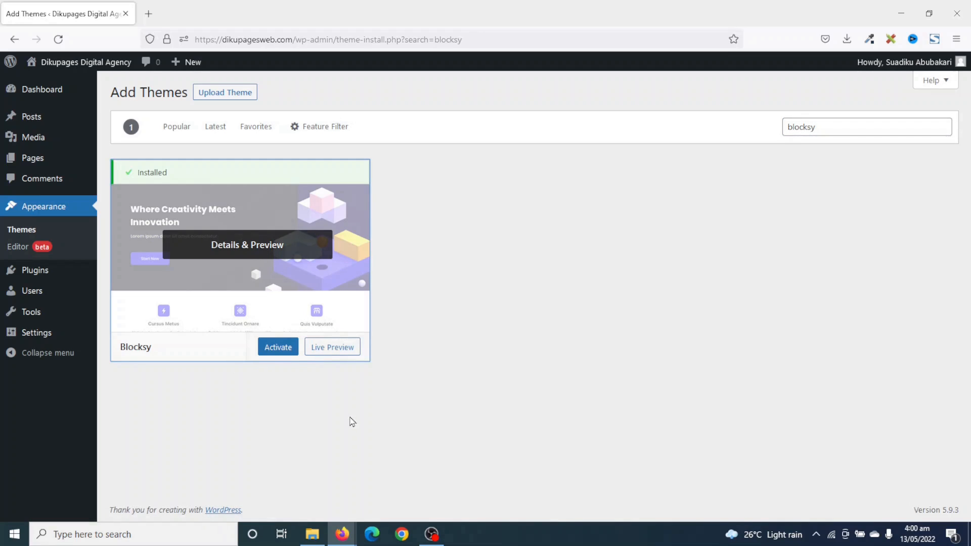
pyautogui.click(269, 353)
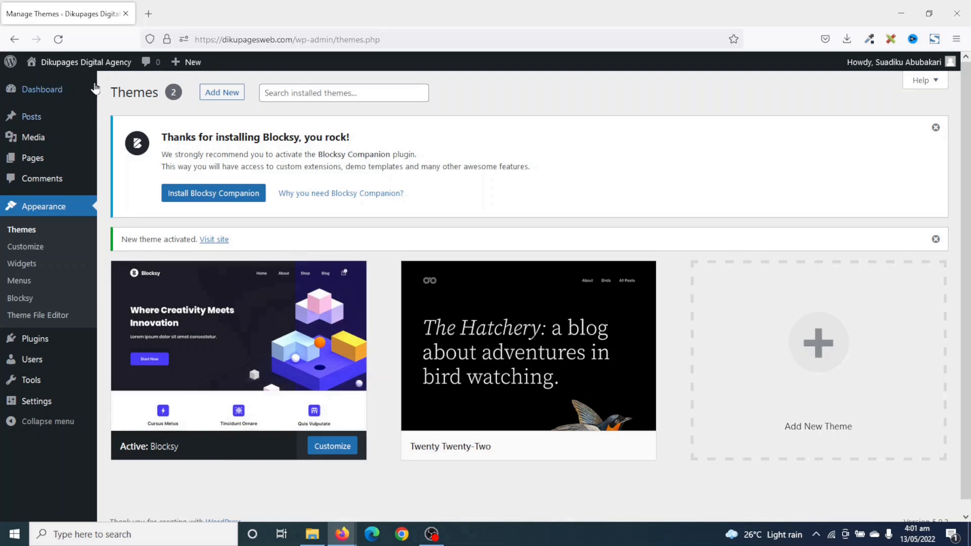
pyautogui.moveTo(77, 66)
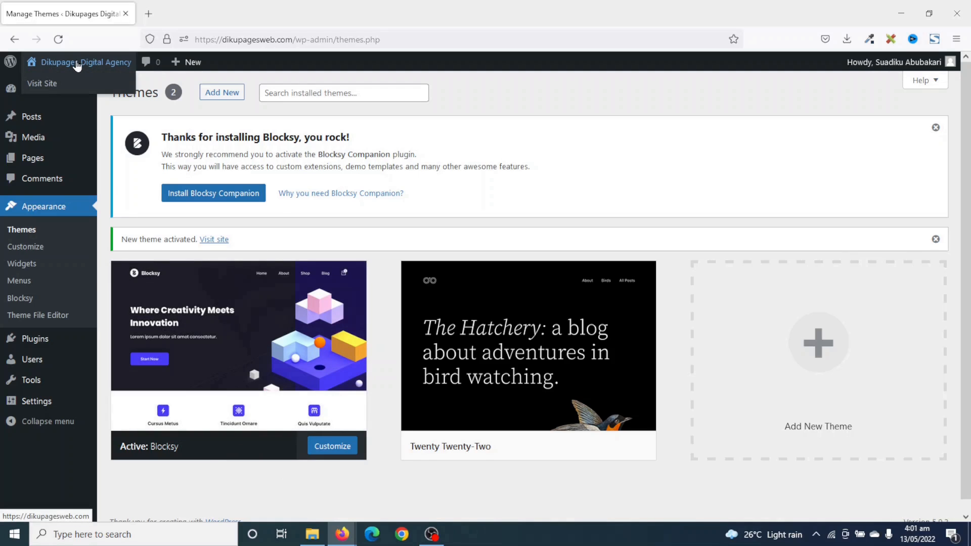
pyautogui.rightClick(77, 66)
pyautogui.click(130, 74)
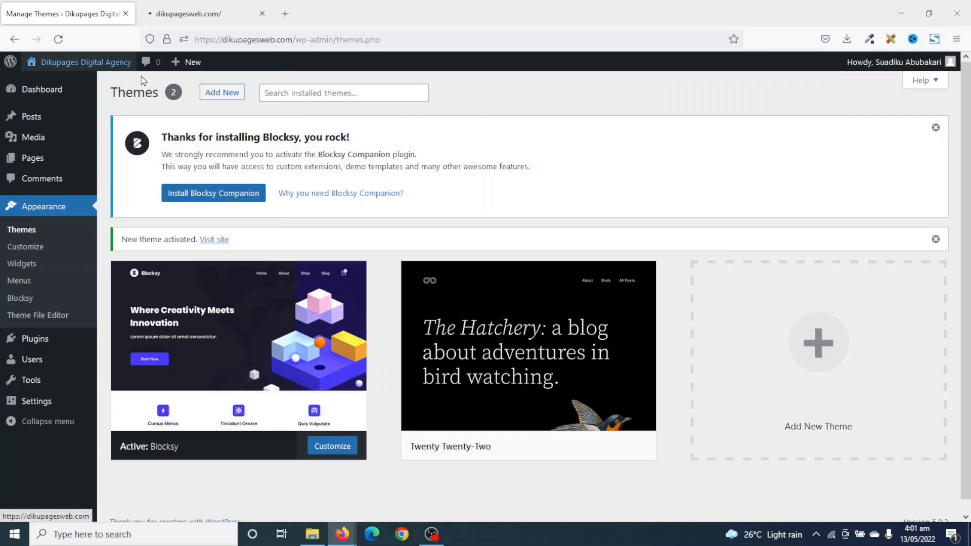
pyautogui.click(205, 15)
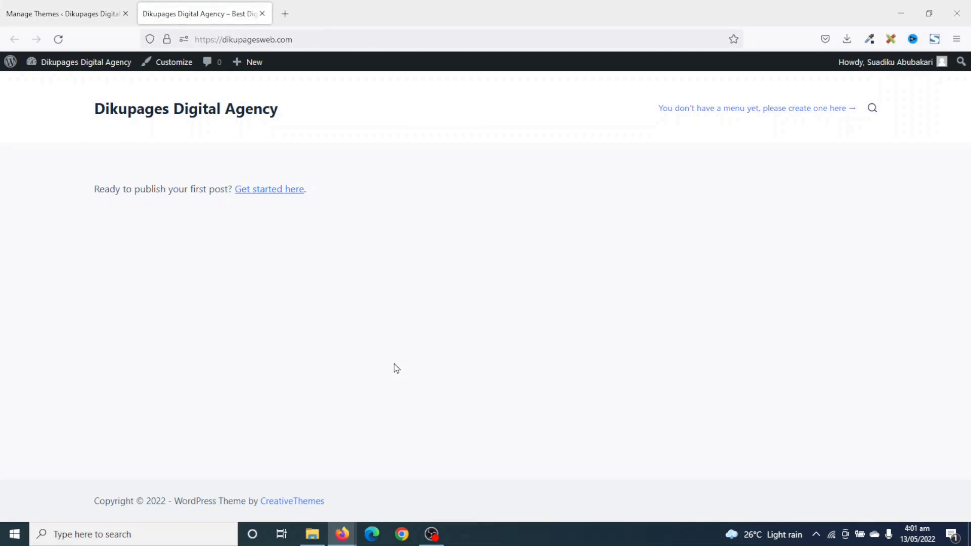
pyautogui.click(263, 14)
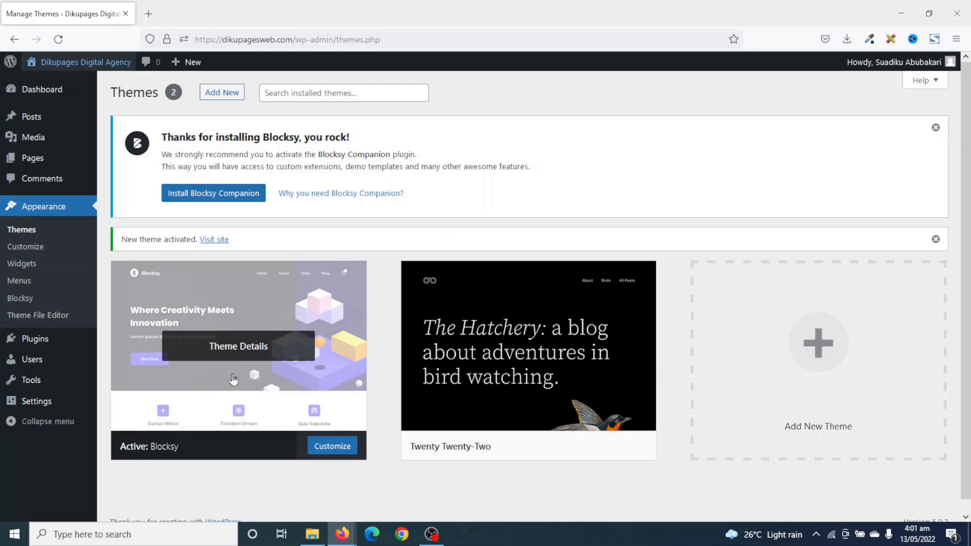
# Delete the Twenty Twenty-Two theme from its details view and confirm the deletion.
pyautogui.click(524, 357)
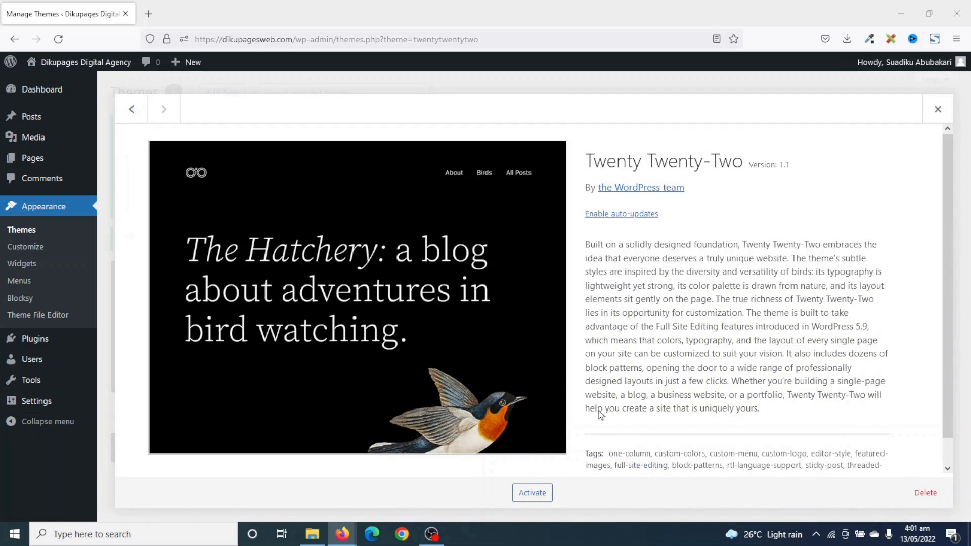
pyautogui.click(929, 500)
pyautogui.click(532, 318)
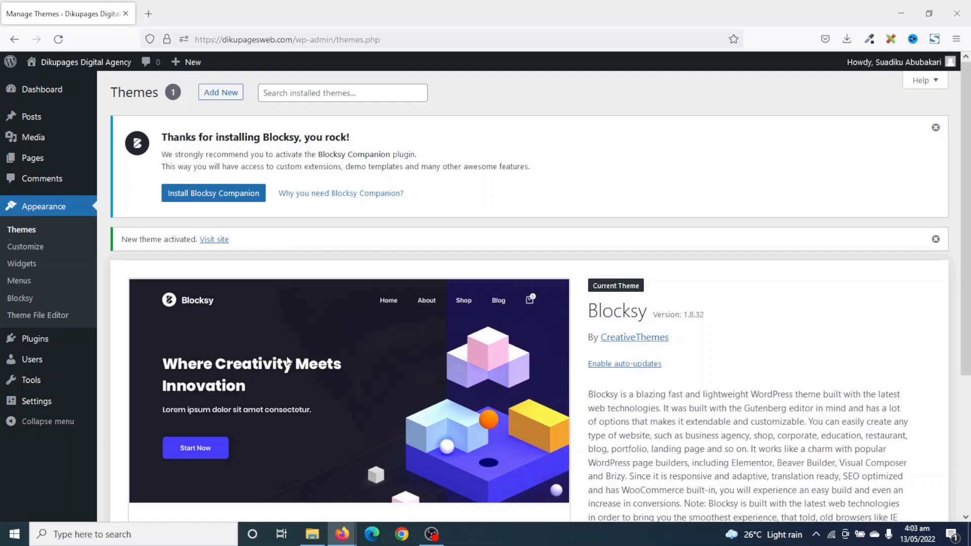
# Install the Blocksy Companion plugin and decline the update notifications opt-in.
pyautogui.click(204, 196)
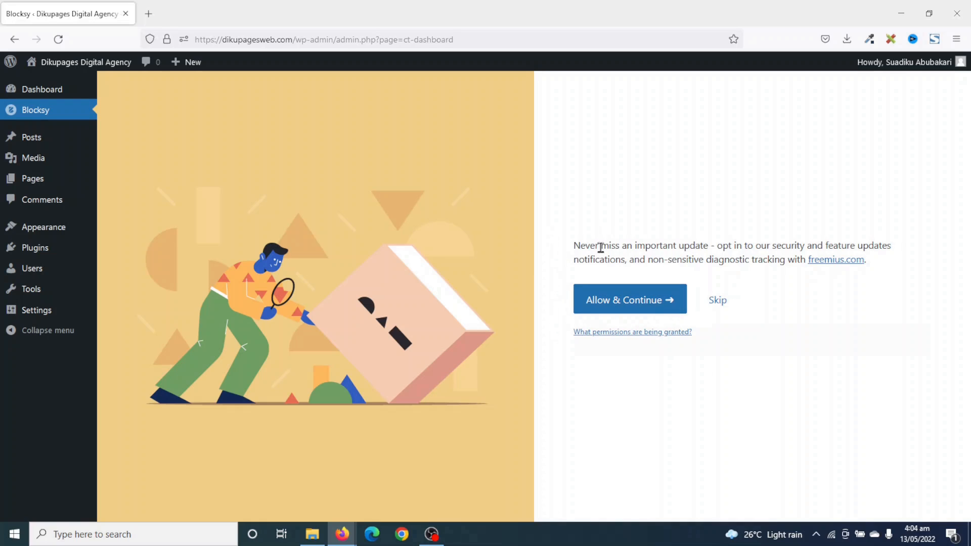
pyautogui.click(724, 303)
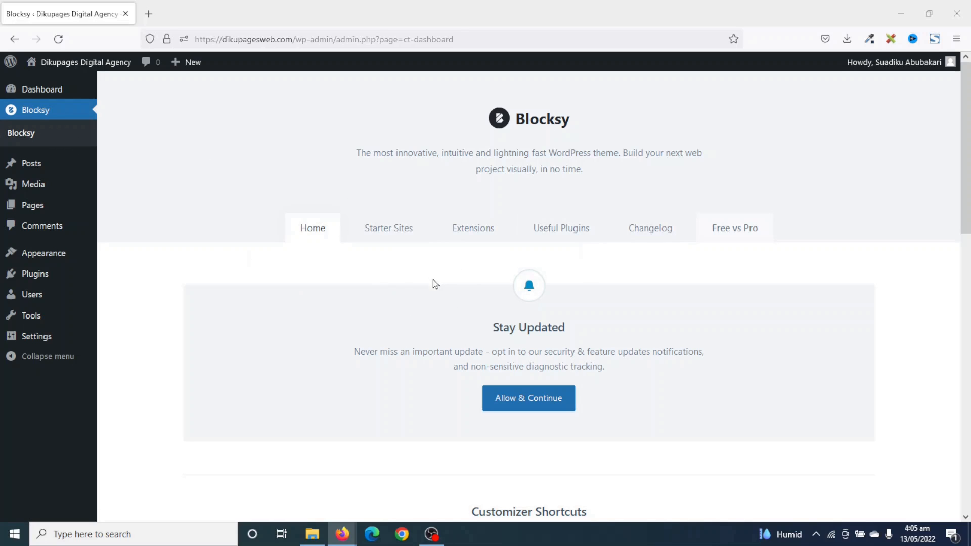
# Scroll through Blocksy's Starter Sites demos such as Gadgets, Home Decor and Cleaning Service.
pyautogui.click(396, 233)
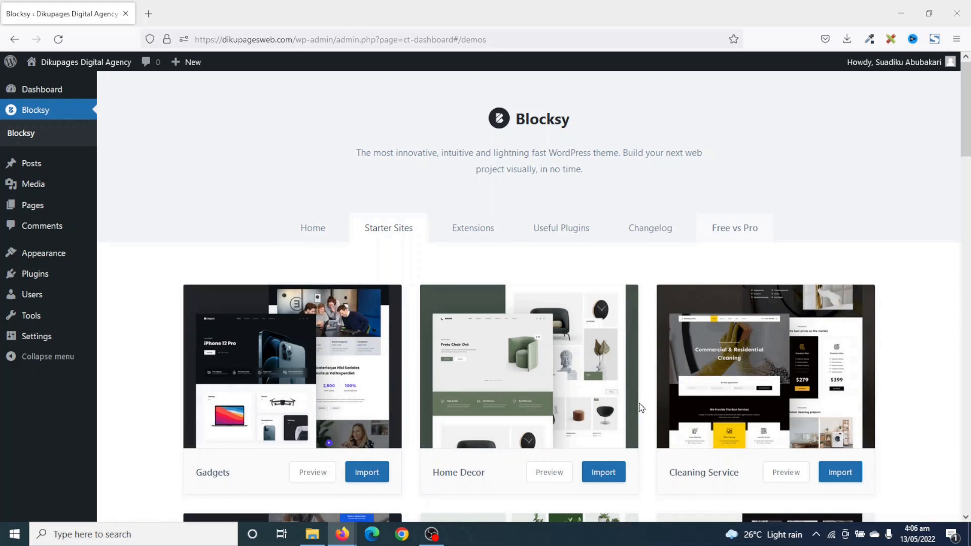
pyautogui.scroll(-8, 641, 408)
pyautogui.scroll(-8, 641, 408)
pyautogui.scroll(-7, 641, 407)
pyautogui.scroll(-7, 641, 407)
pyautogui.scroll(-3, 641, 408)
pyautogui.scroll(7, 642, 408)
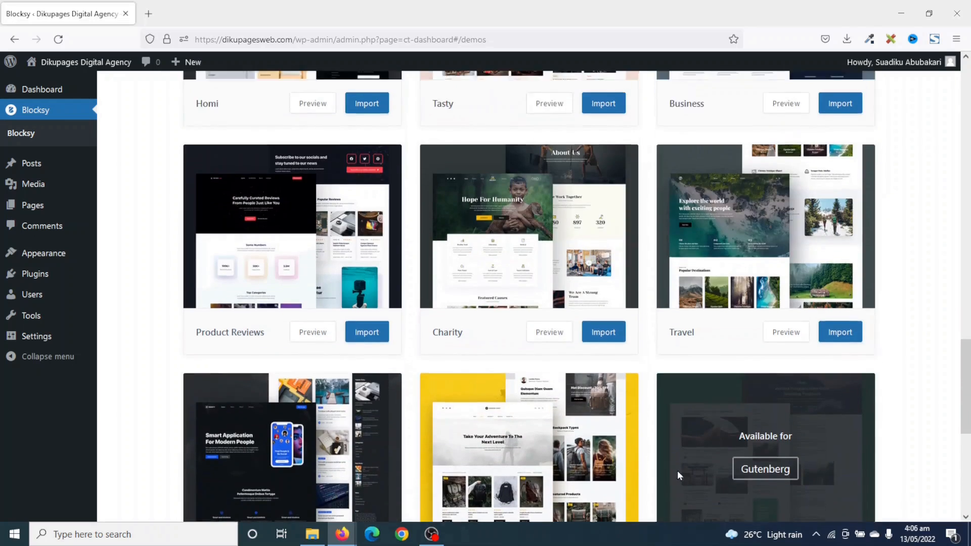
pyautogui.scroll(18, 677, 470)
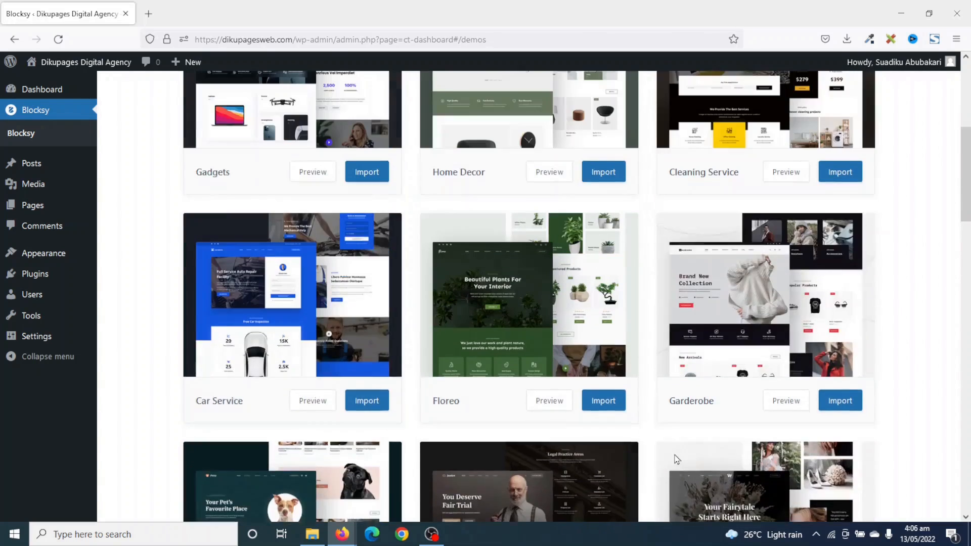
pyautogui.scroll(1, 676, 459)
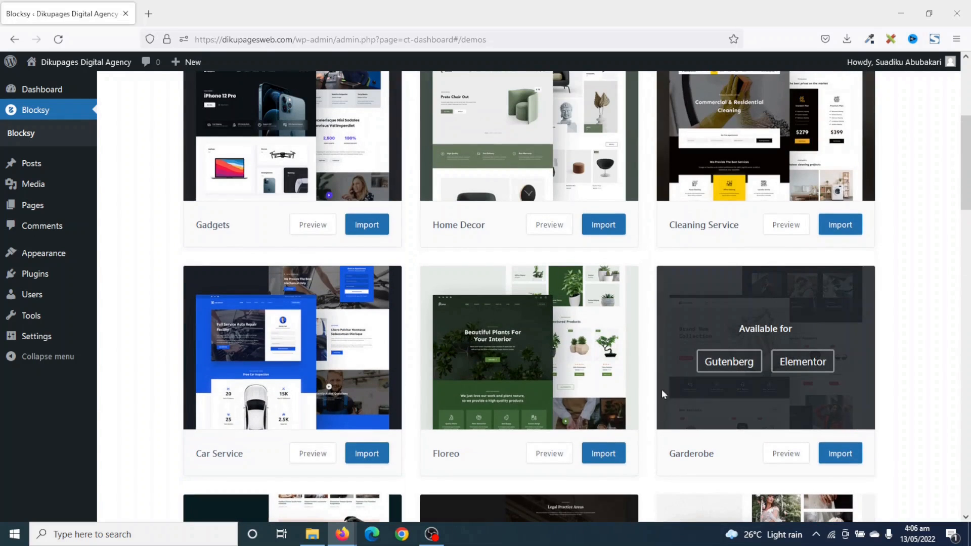
pyautogui.scroll(5, 613, 372)
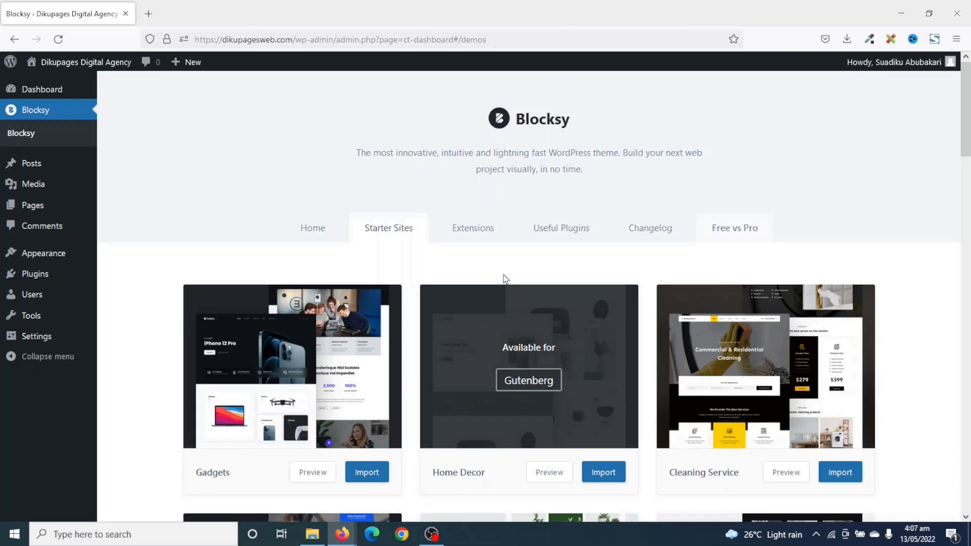
# Activate the Widgets extension on Blocksy's Extensions tab.
pyautogui.click(457, 229)
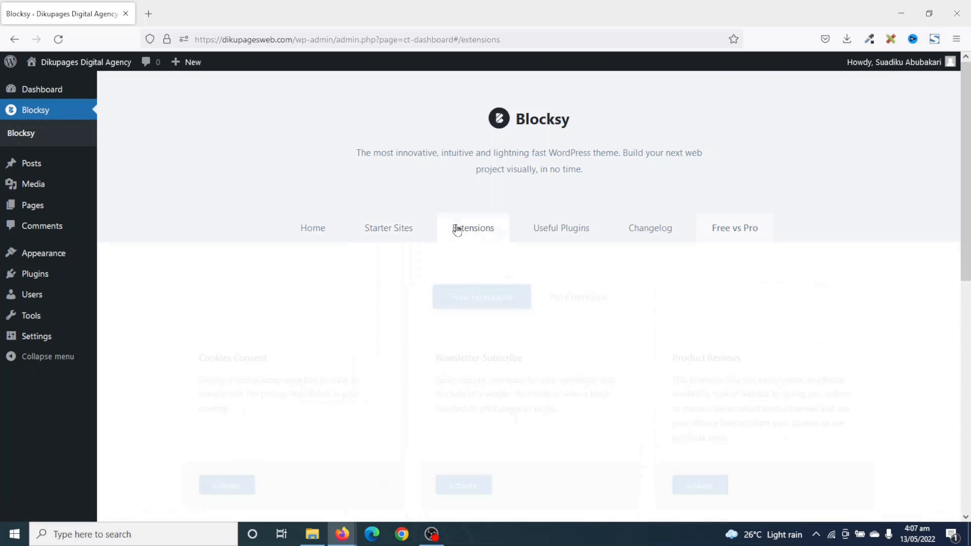
pyautogui.scroll(-1, 456, 228)
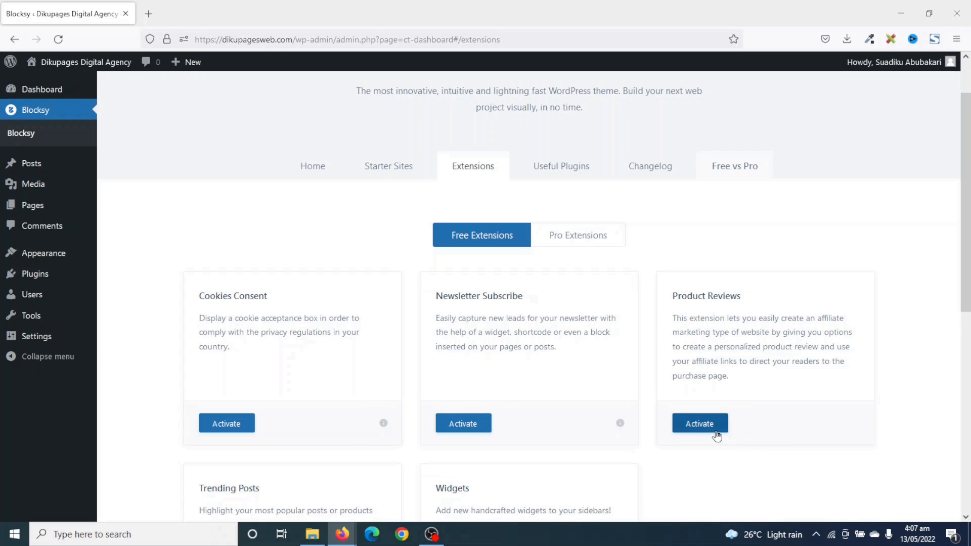
pyautogui.scroll(-4, 682, 433)
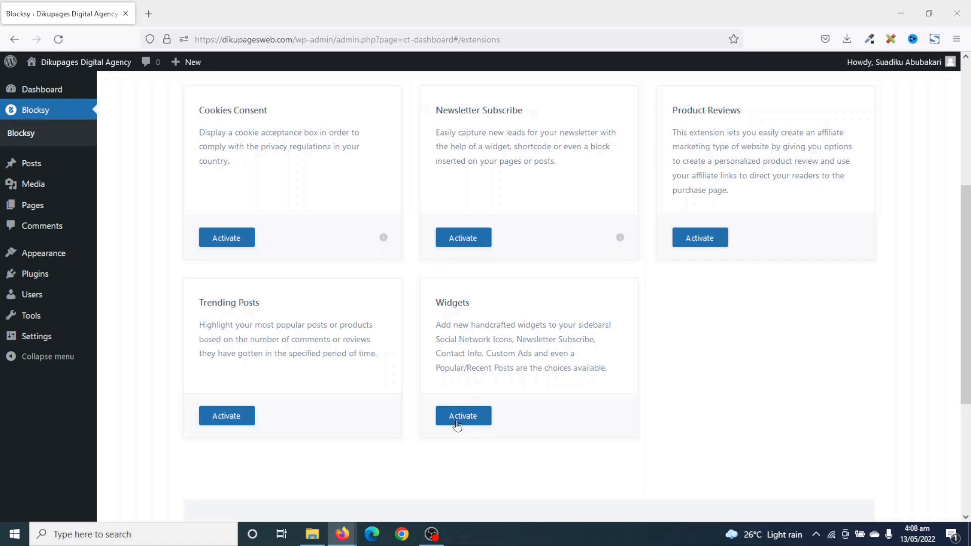
pyautogui.click(481, 421)
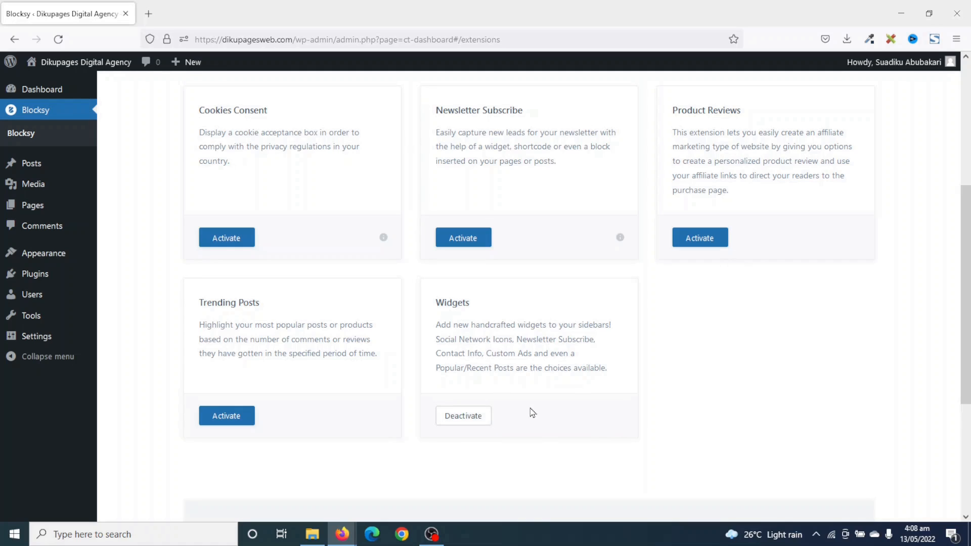
pyautogui.scroll(5, 622, 463)
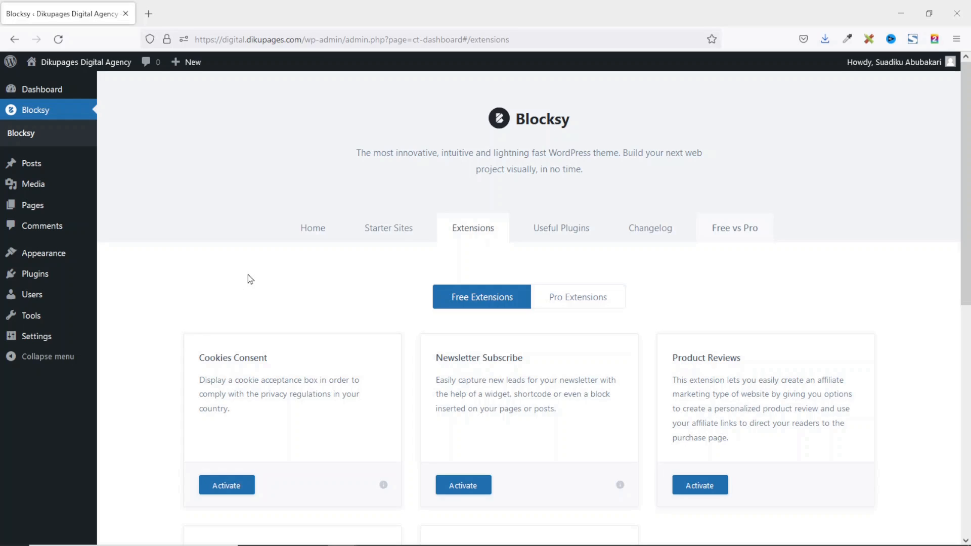
pyautogui.moveTo(29, 273)
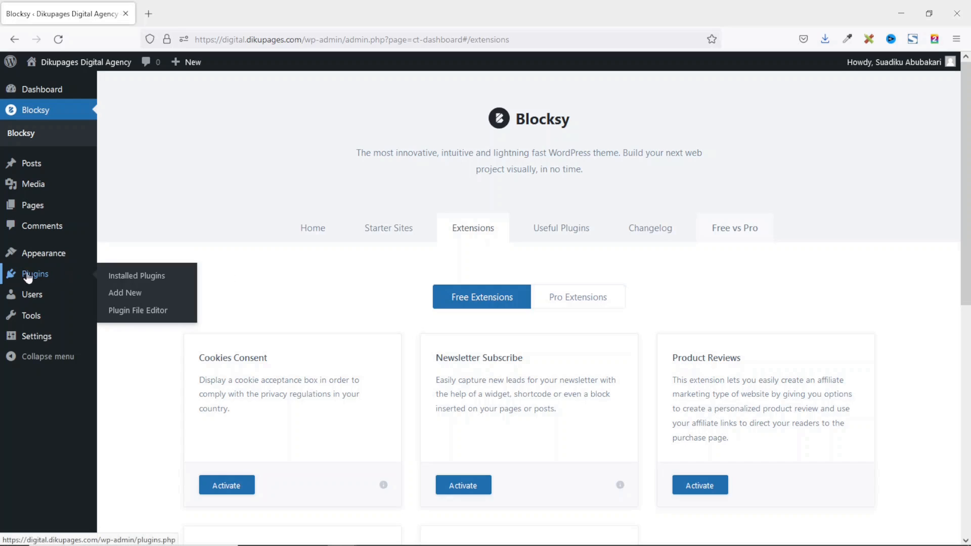
# Search plugins for 'elemnt', then install and activate Elementor Website Builder.
pyautogui.click(135, 297)
pyautogui.click(817, 126)
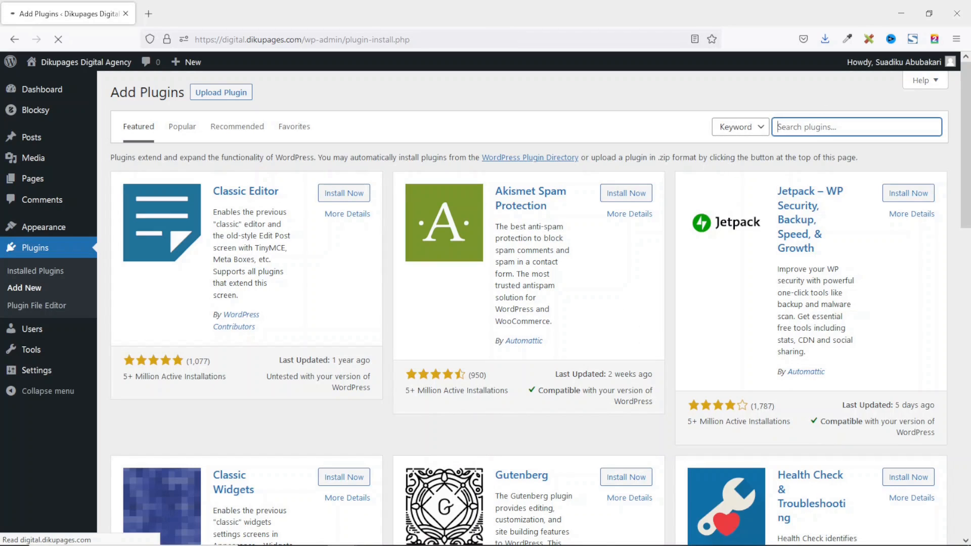
pyautogui.write('elemntor')
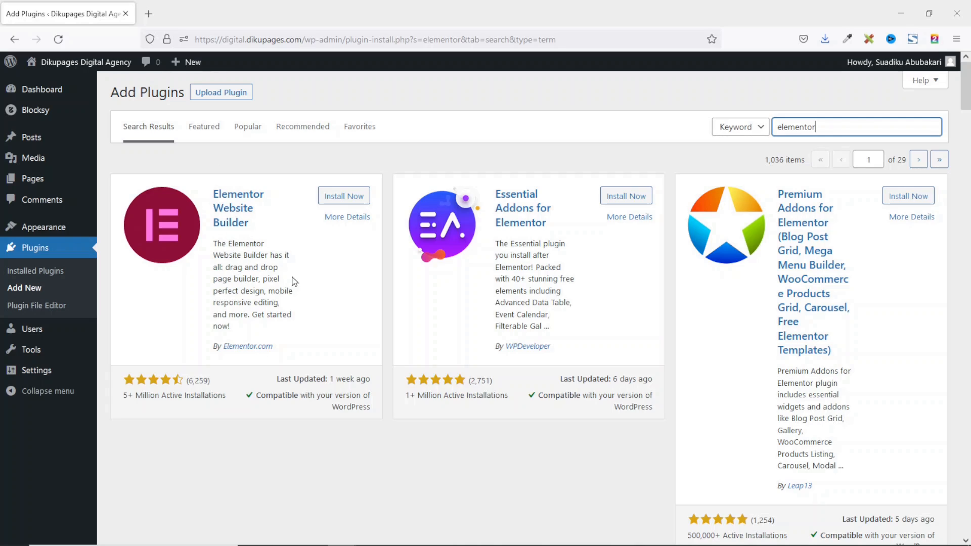
pyautogui.click(351, 202)
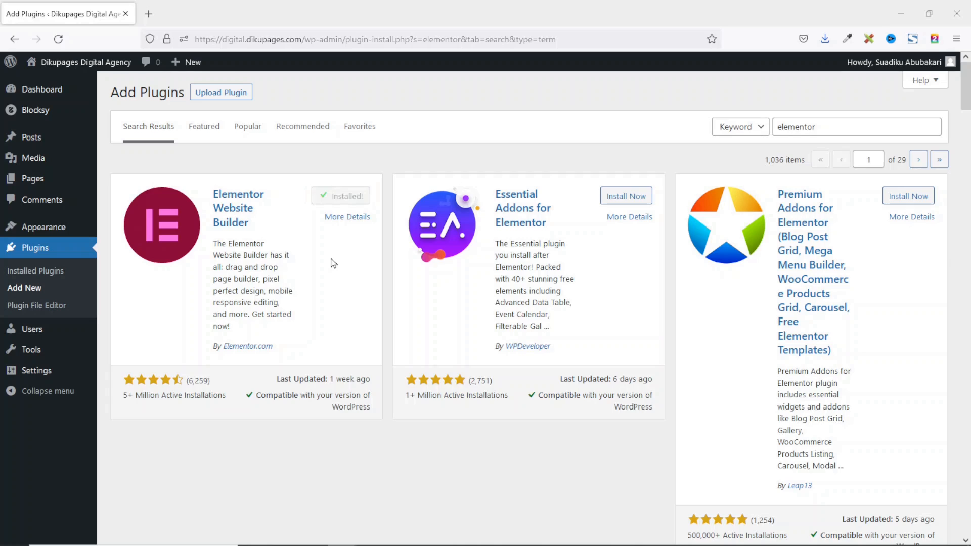
pyautogui.click(349, 197)
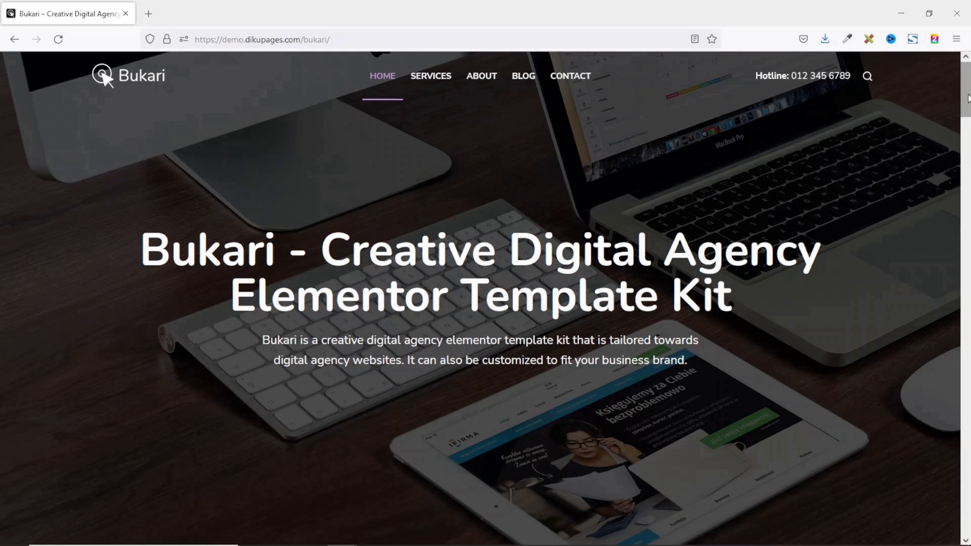
# Scroll the Plugins page to confirm Elementor 3.6.8 is active beside Blocksy Companion.
pyautogui.moveTo(968, 99)
pyautogui.mouseDown()
pyautogui.moveTo(968, 381)
pyautogui.moveTo(968, 89)
pyautogui.mouseUp()
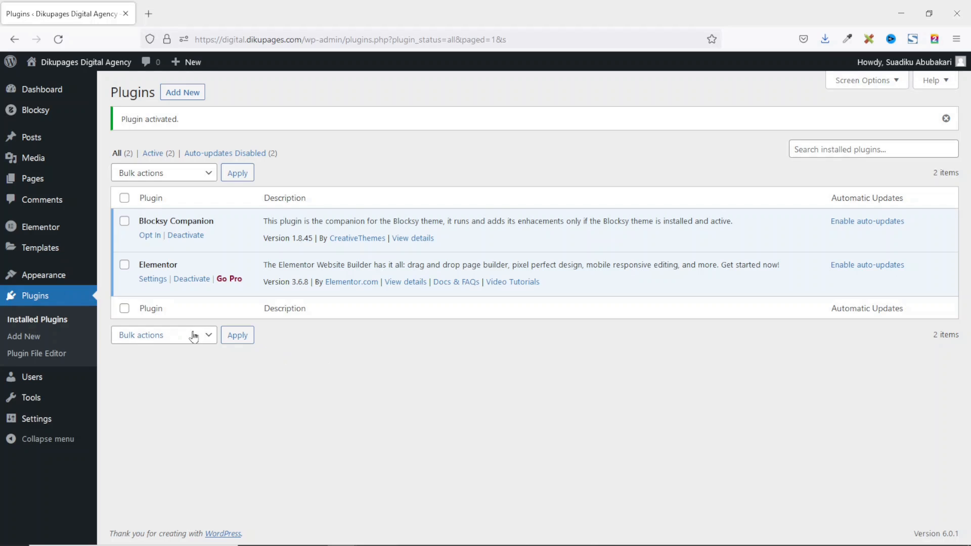
# In Elementor's general settings, tick Landing Pages under Post Types and leave Disable Default Colors unchanged.
pyautogui.moveTo(48, 231)
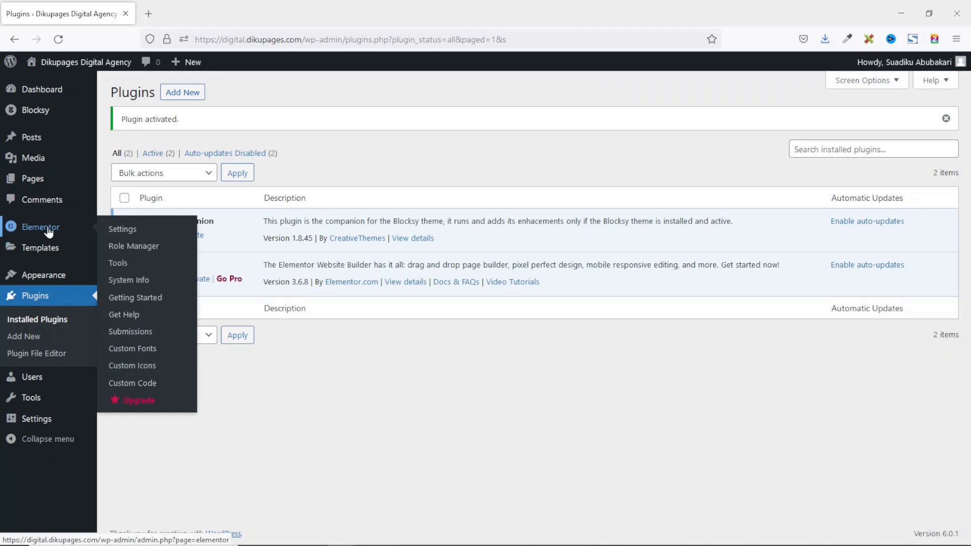
pyautogui.click(127, 229)
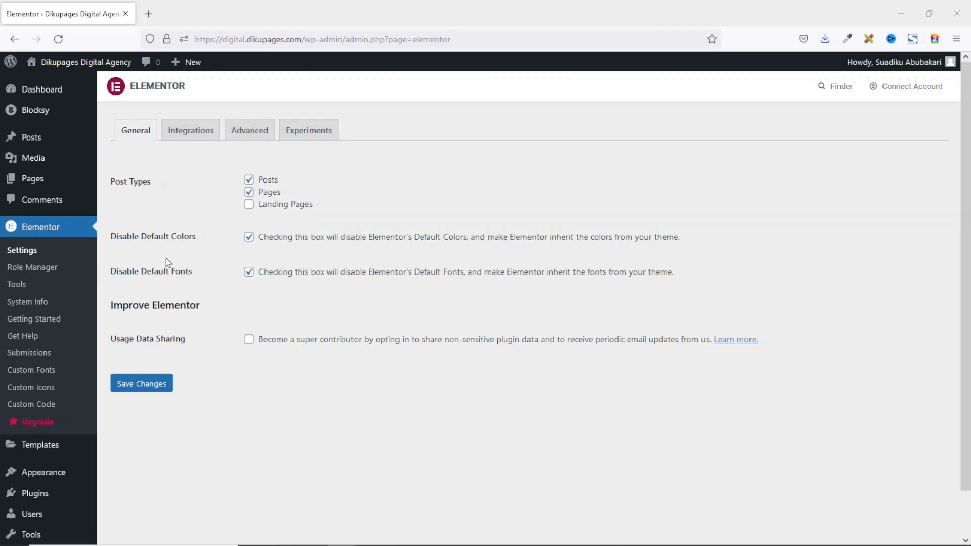
pyautogui.click(249, 237)
pyautogui.click(249, 237)
pyautogui.click(267, 205)
# Save the Landing Pages post type setting and go to Elementor's Experiments settings.
pyautogui.click(147, 386)
pyautogui.click(313, 136)
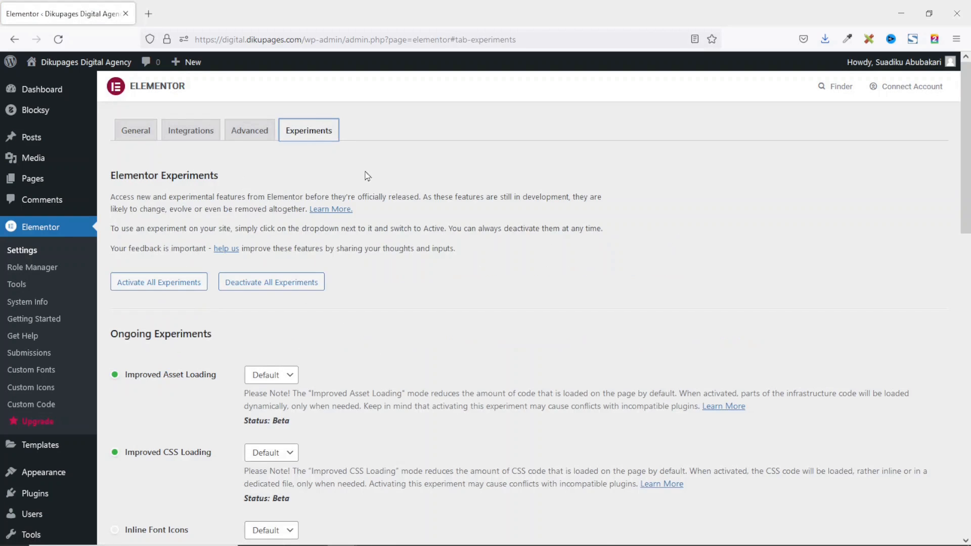
pyautogui.scroll(-8, 372, 349)
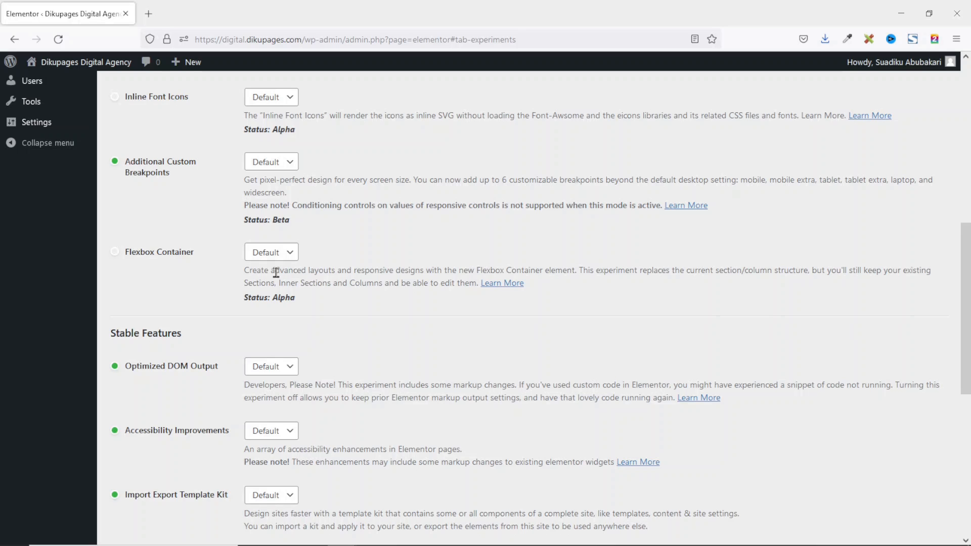
# Set Flexbox Container and Import Export Template Kit to Active and save the experiments.
pyautogui.click(277, 254)
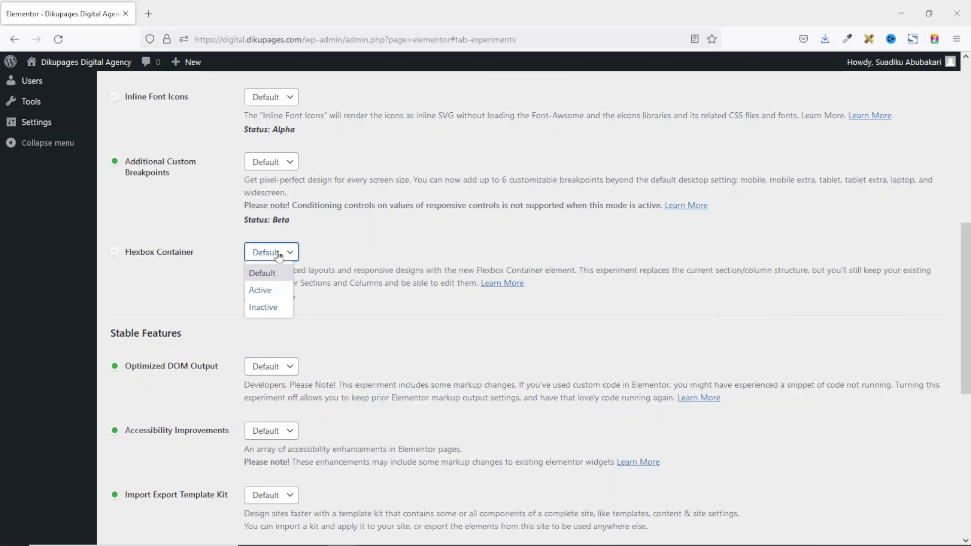
pyautogui.click(272, 292)
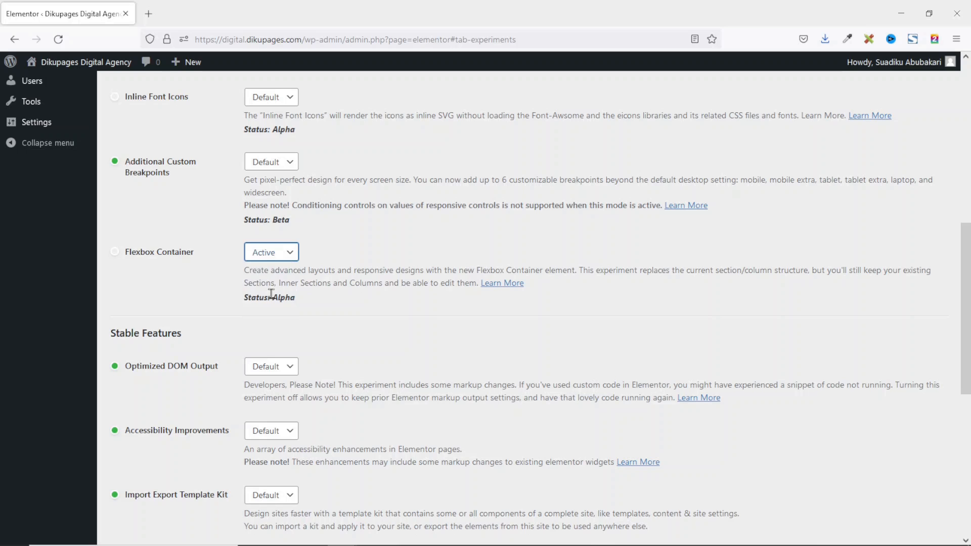
pyautogui.scroll(-3, 271, 294)
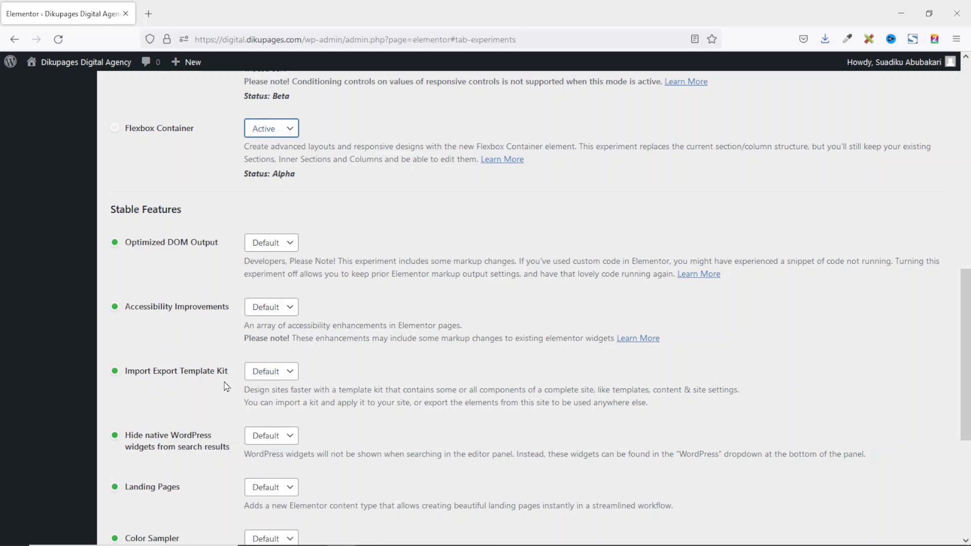
pyautogui.click(279, 373)
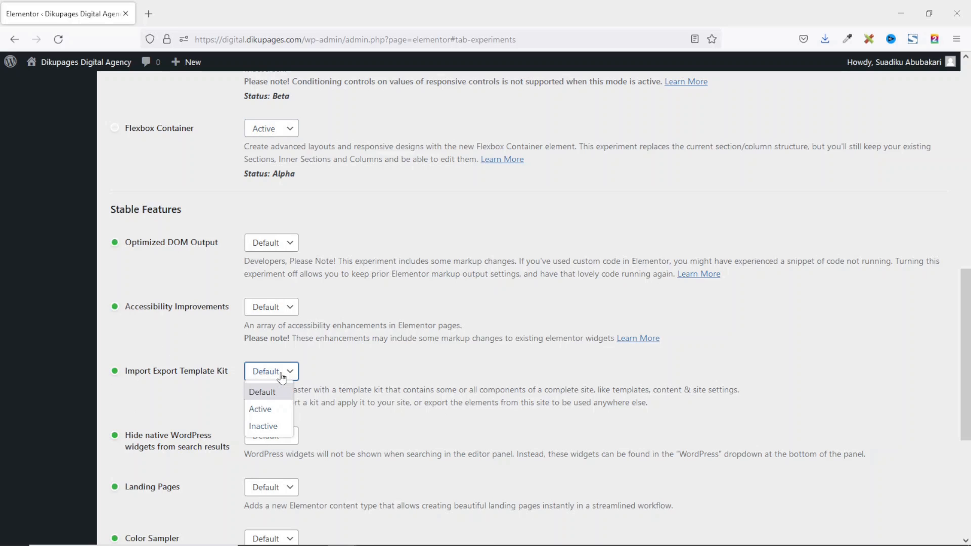
pyautogui.click(268, 410)
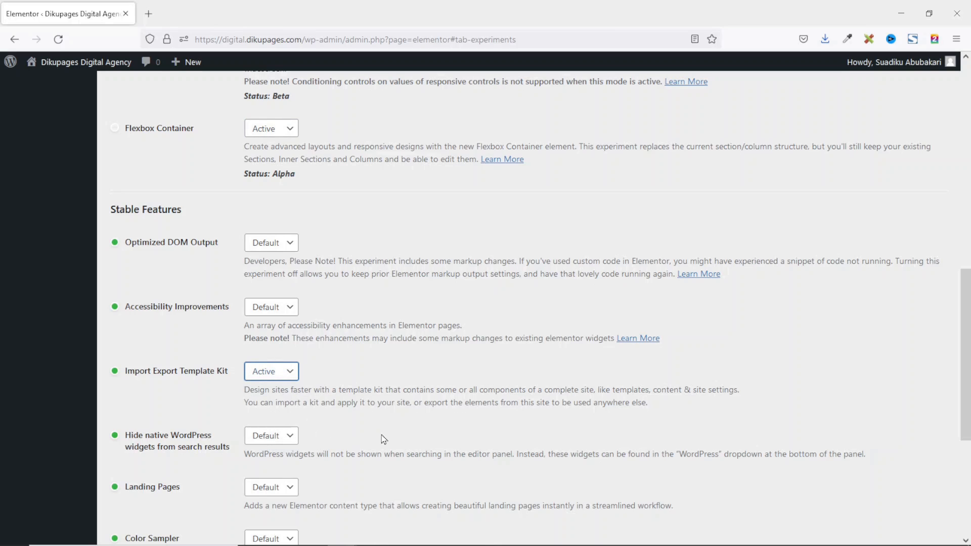
pyautogui.scroll(-5, 384, 439)
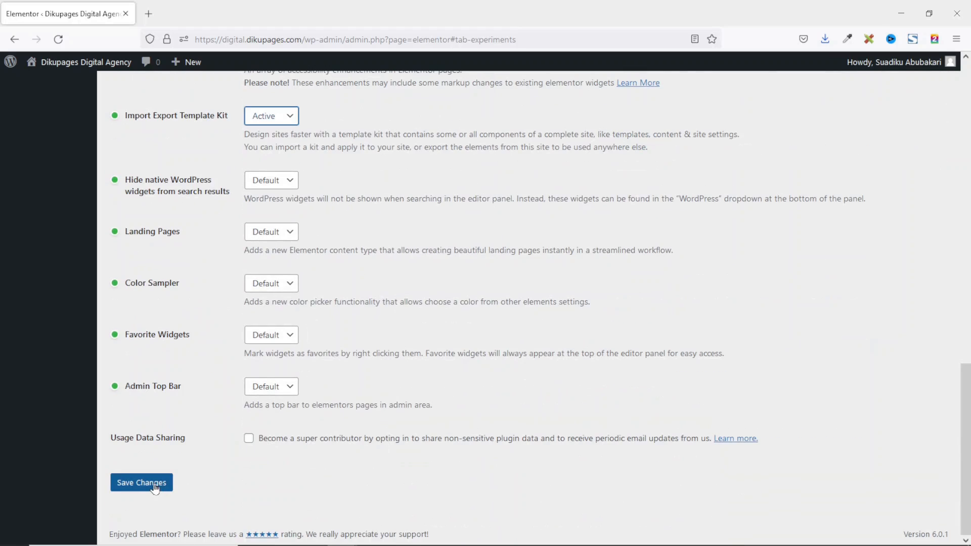
pyautogui.click(155, 487)
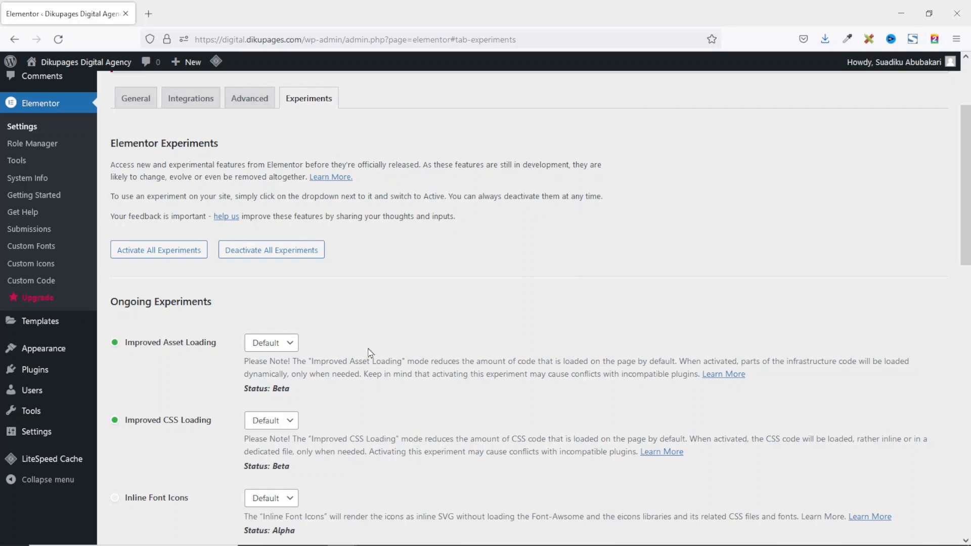
# In Elementor Tools, go to Import / Export Kit and start importing a Template Kit.
pyautogui.click(22, 163)
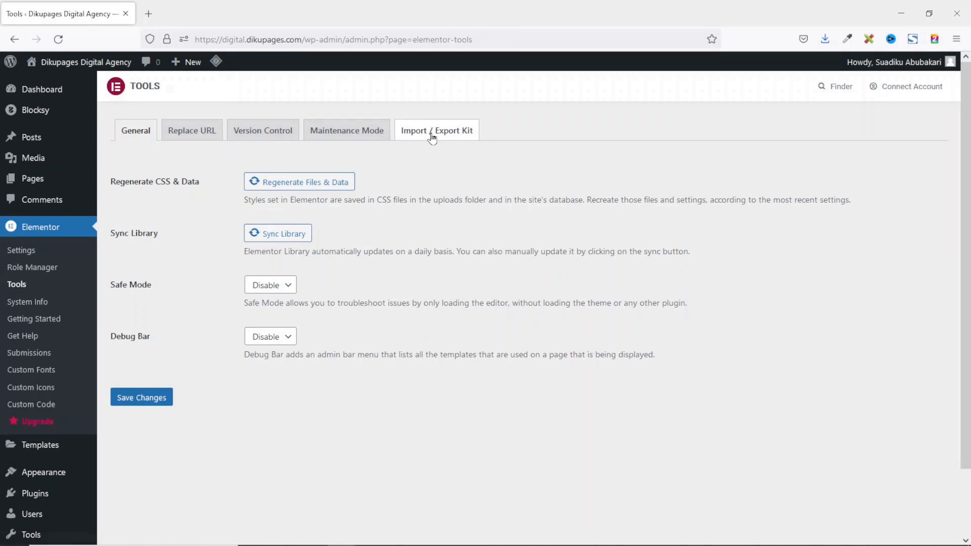
pyautogui.click(432, 139)
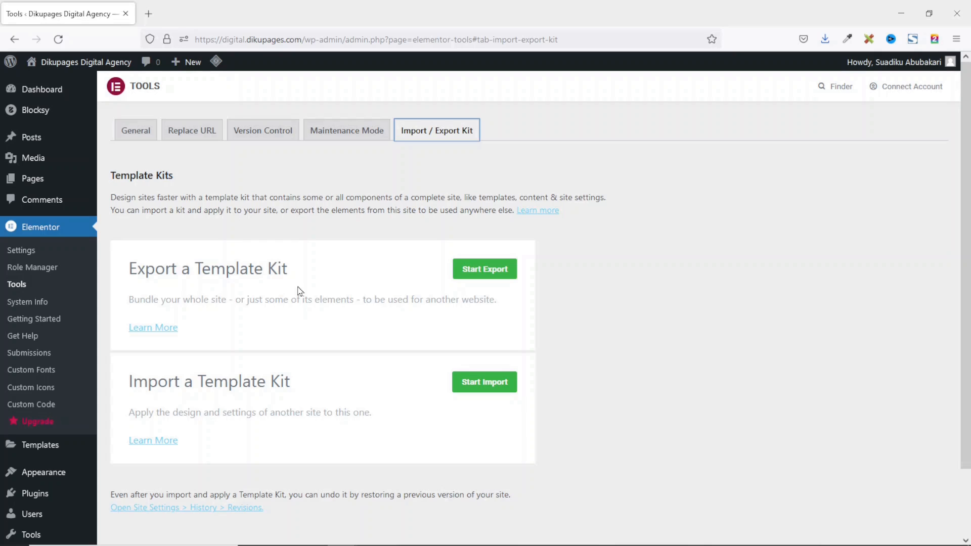
pyautogui.click(474, 386)
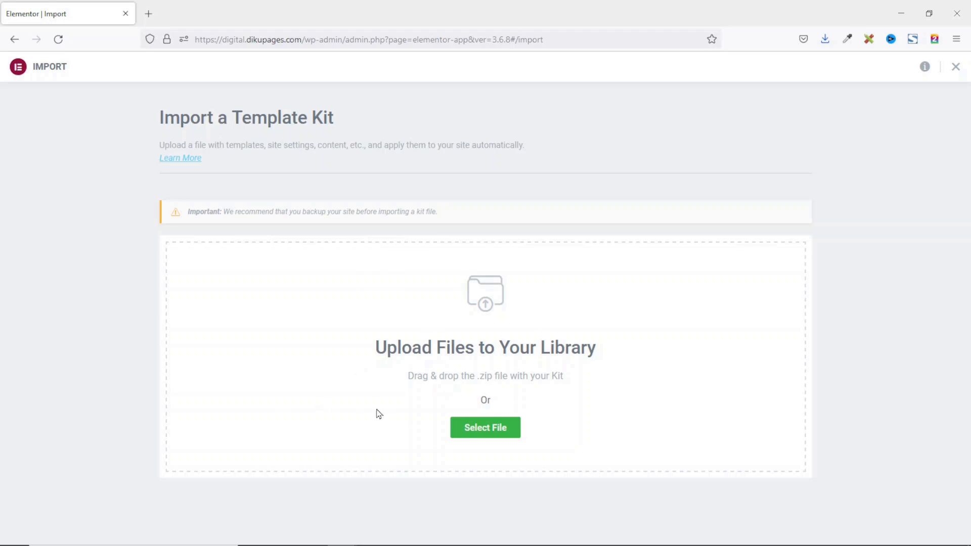
# Drag bukari-template-kit.zip from the kit folder into the kit importer's upload area.
pyautogui.hotkey('alt', 'Tab')
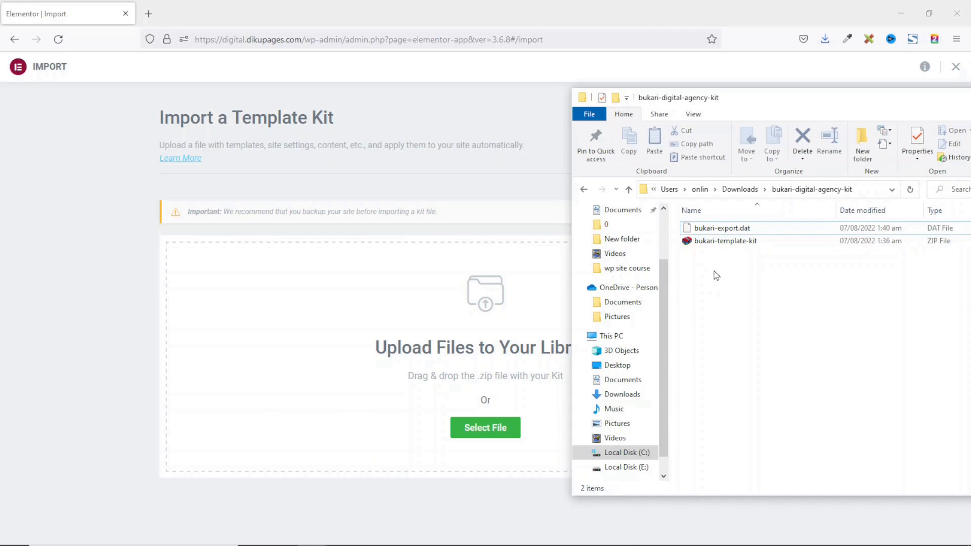
pyautogui.moveTo(693, 243); pyautogui.dragTo(480, 378)
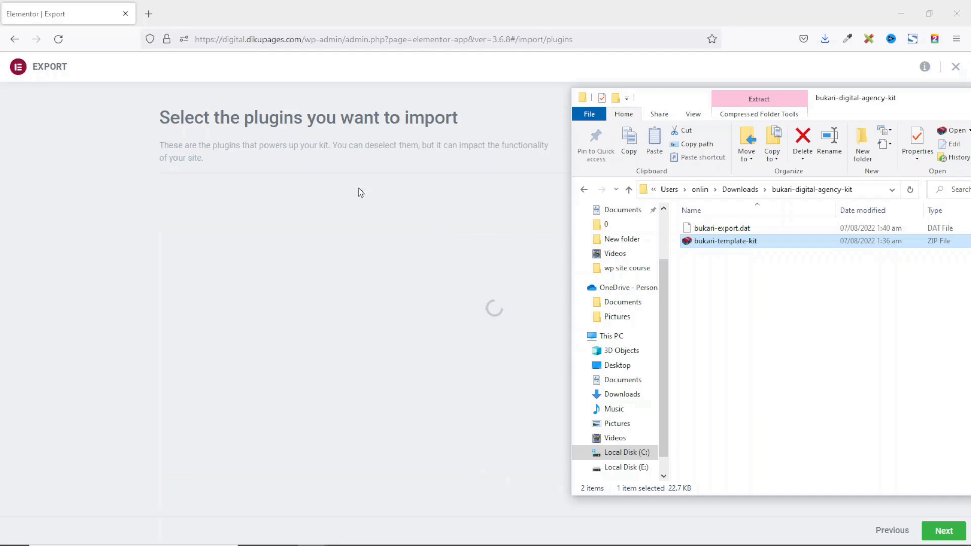
pyautogui.click(107, 241)
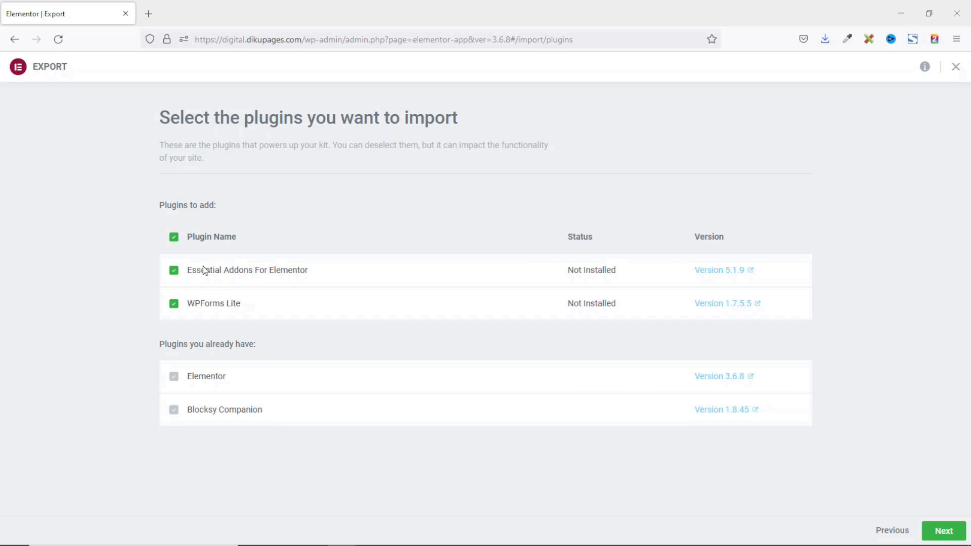
# Accept the kit's required plugins and import it with Templates and Content included.
pyautogui.click(944, 533)
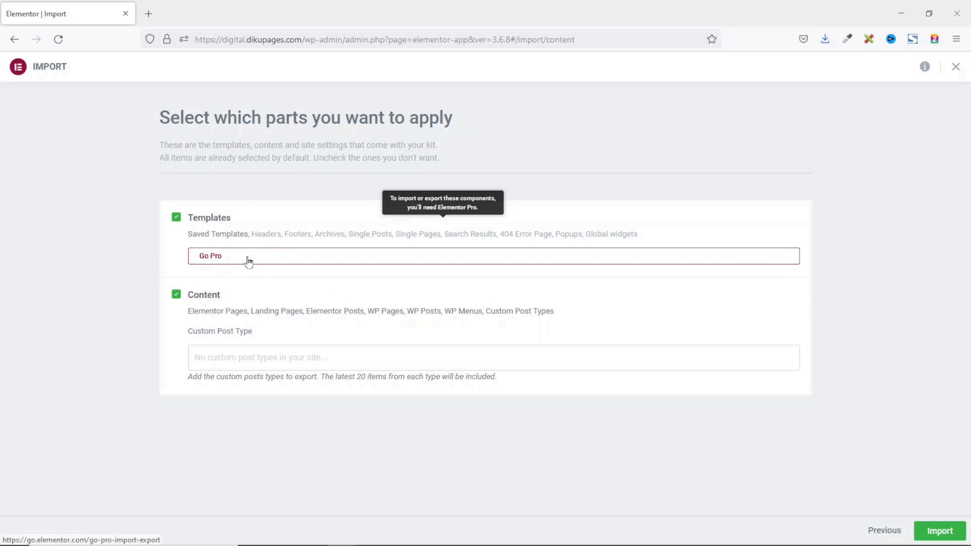
pyautogui.click(931, 533)
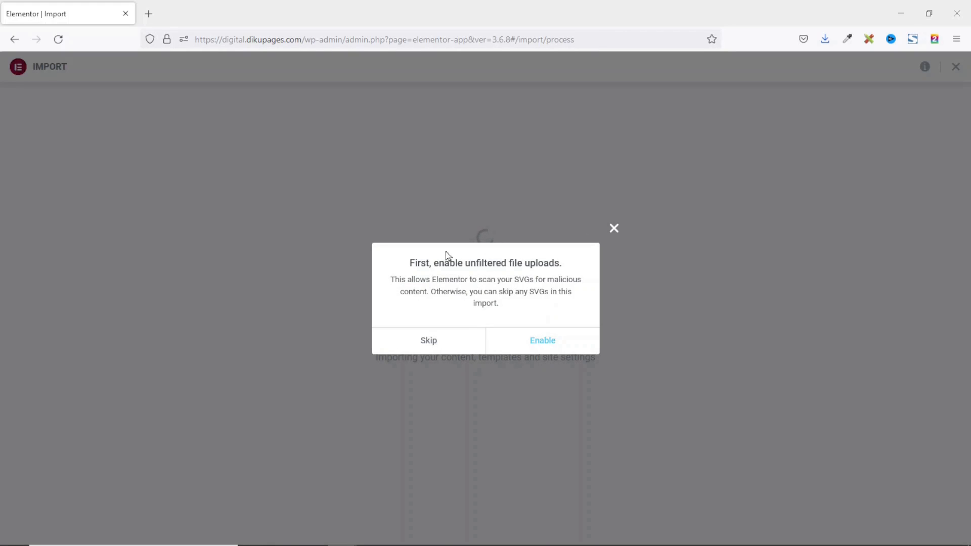
# Enable unfiltered file uploads, let the Bukari kit import finish, and dismiss the summary.
pyautogui.click(551, 345)
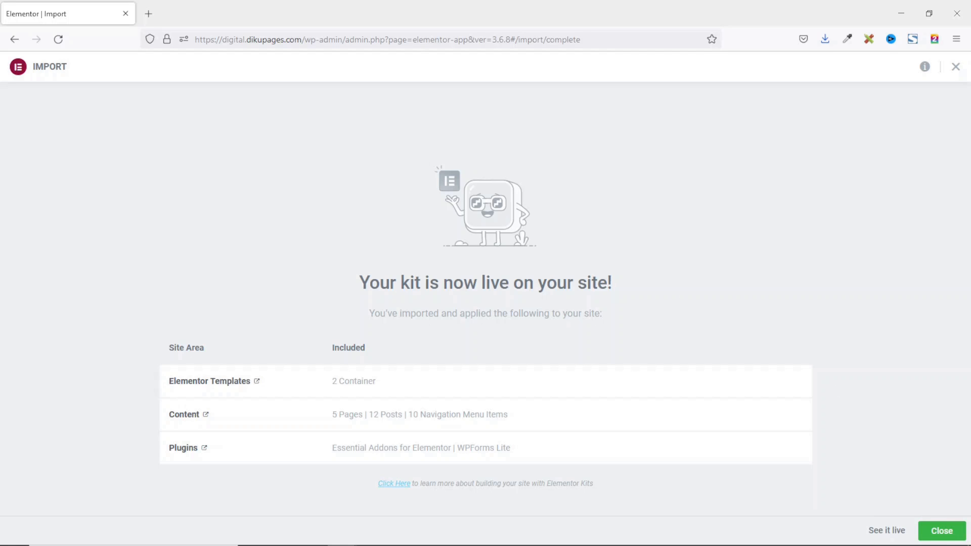
pyautogui.click(940, 530)
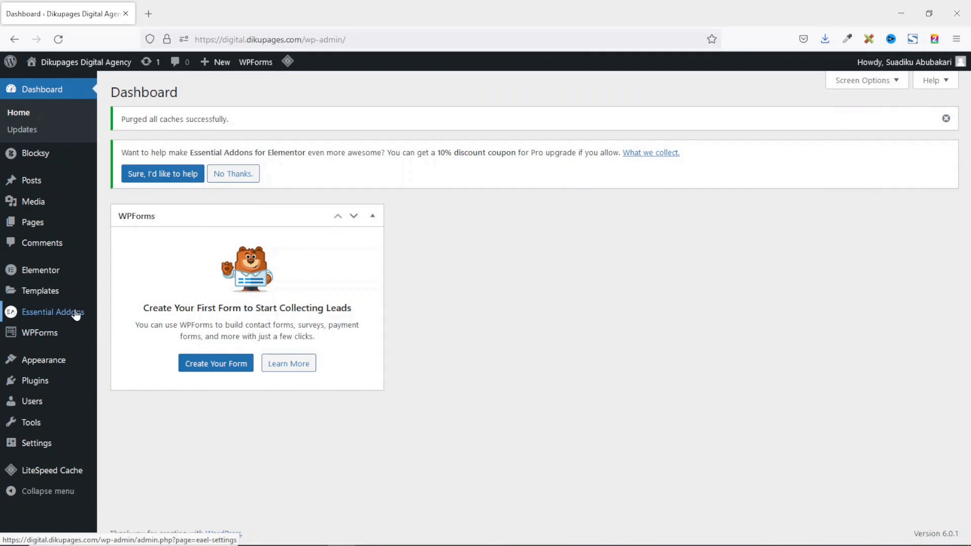
# Open the site homepage from the admin bar in a new browser tab and switch to it.
pyautogui.moveTo(45, 337)
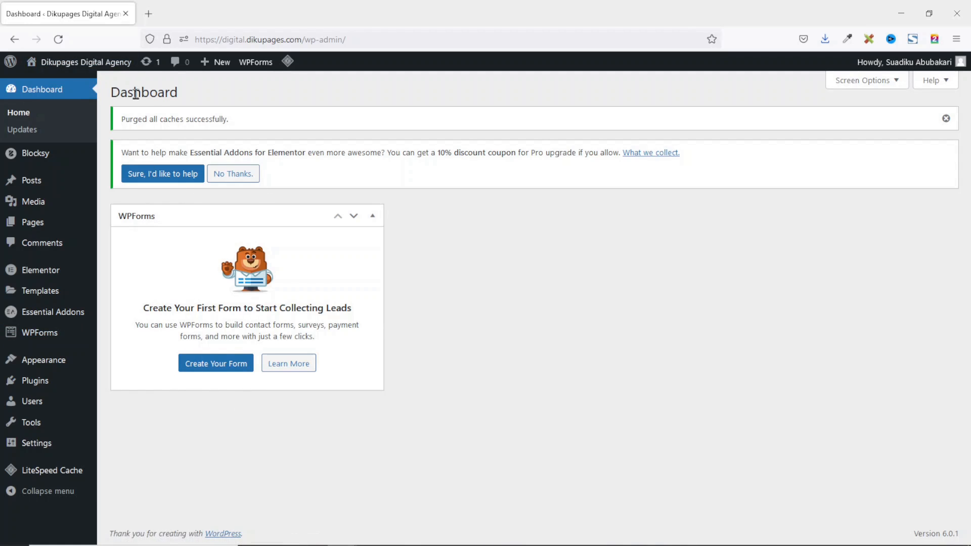
pyautogui.rightClick(79, 62)
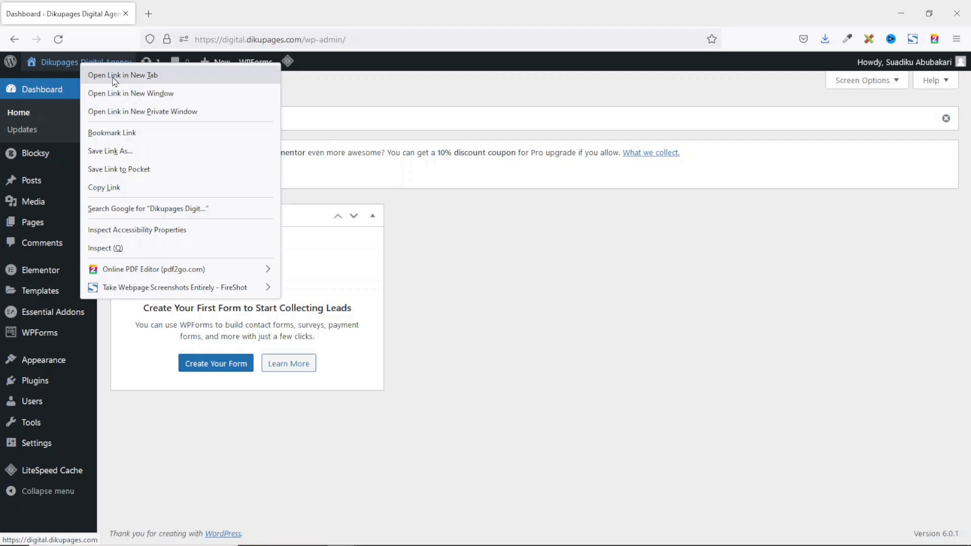
pyautogui.click(181, 77)
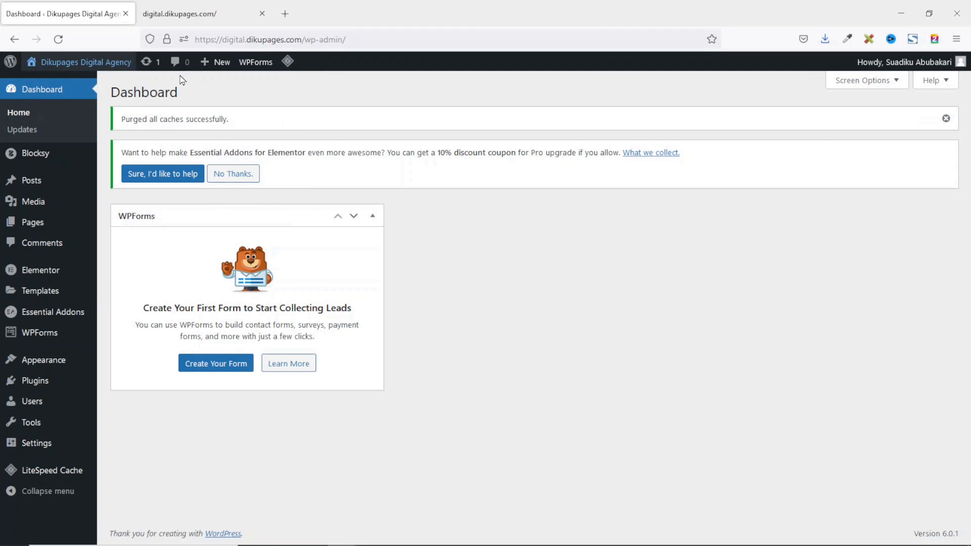
pyautogui.click(199, 16)
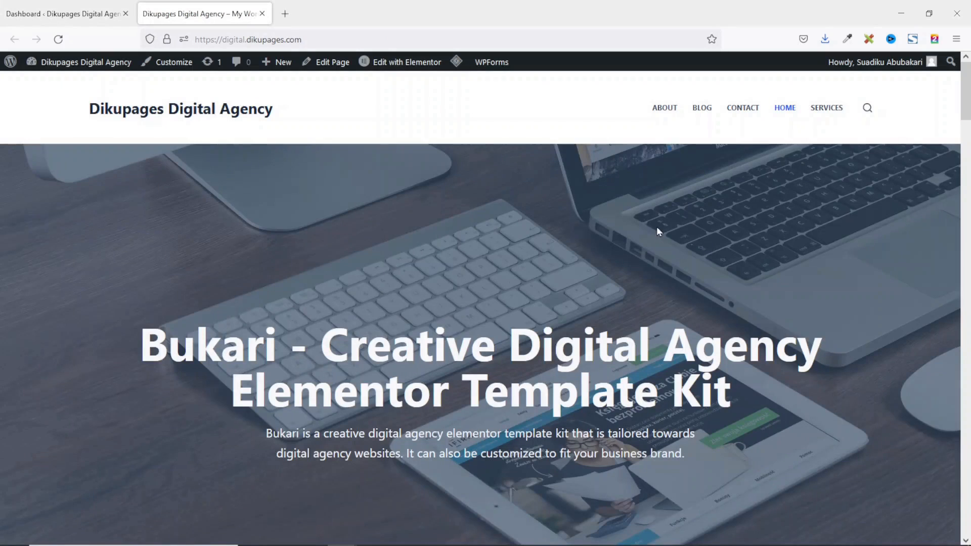
pyautogui.scroll(-8, 659, 221)
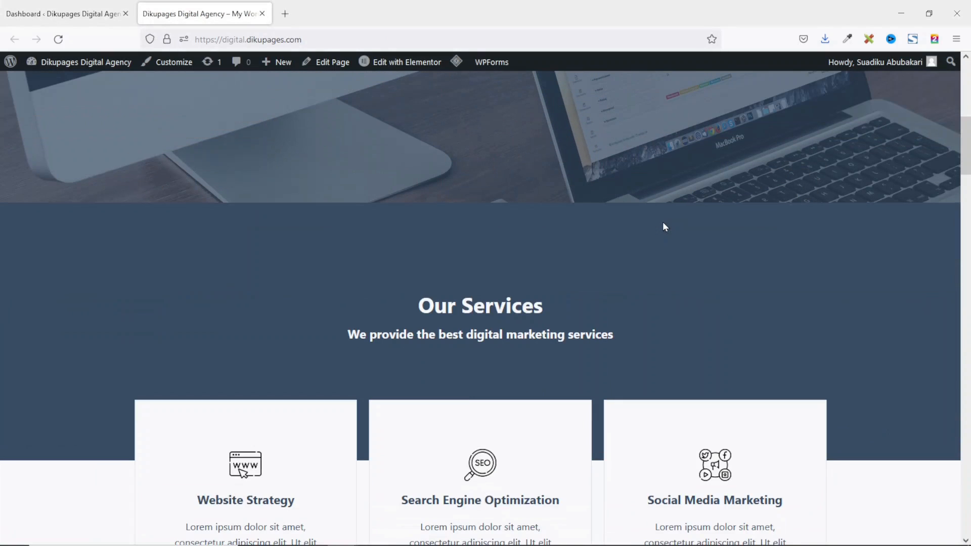
pyautogui.scroll(-10, 663, 226)
pyautogui.scroll(-15, 665, 224)
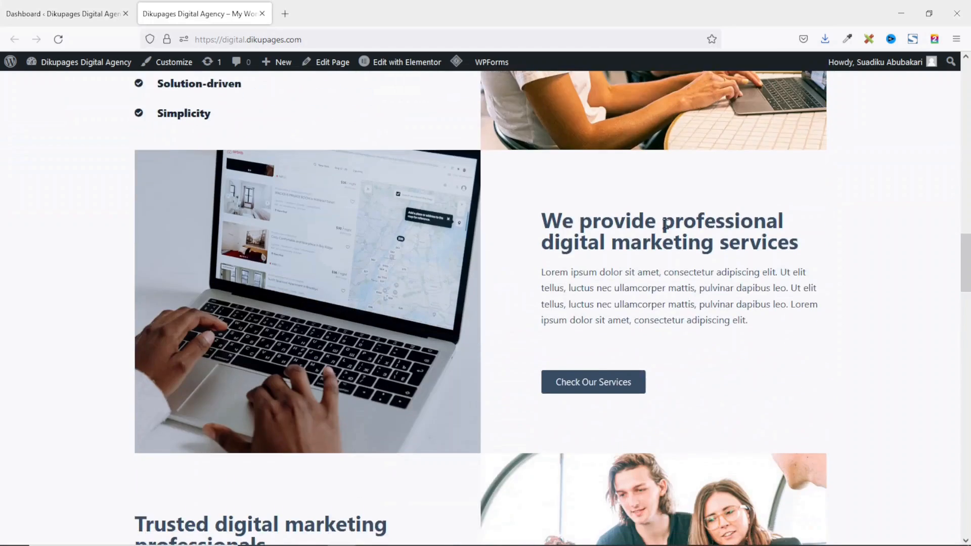
pyautogui.scroll(-15, 665, 226)
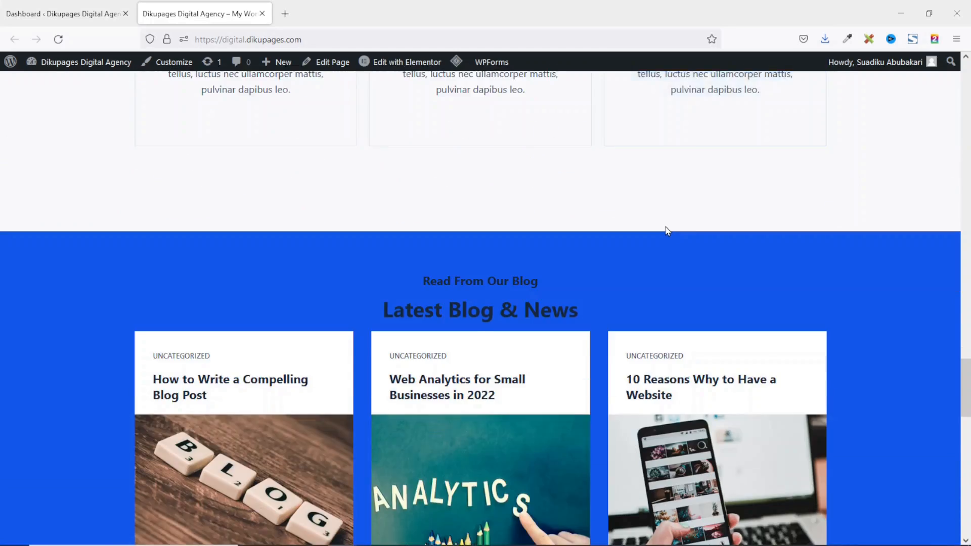
pyautogui.scroll(-8, 665, 227)
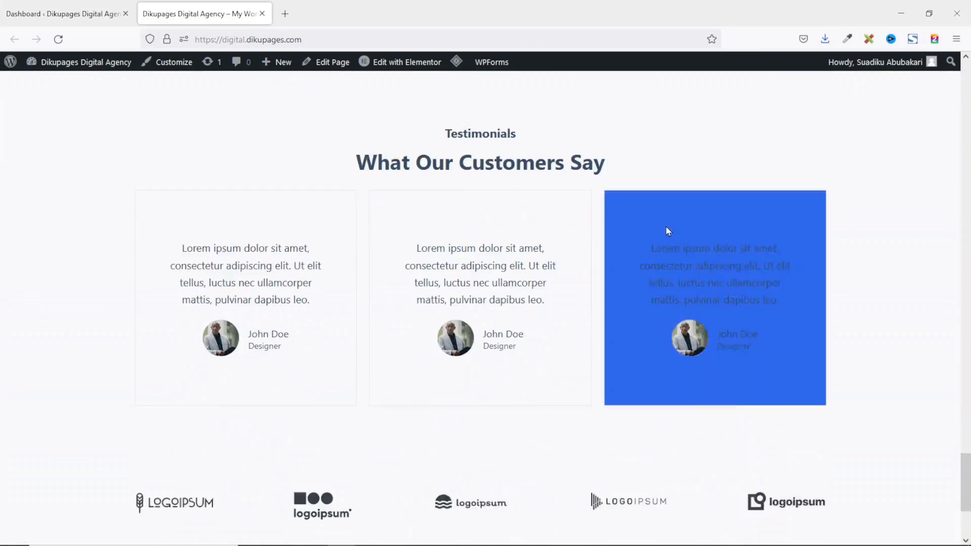
pyautogui.scroll(18, 665, 230)
pyautogui.scroll(-10, 703, 341)
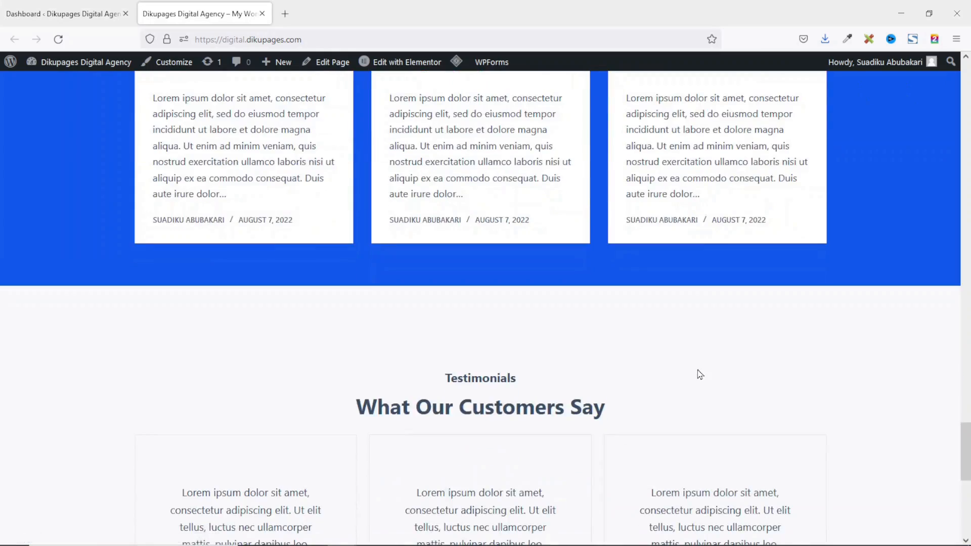
pyautogui.scroll(15, 697, 370)
pyautogui.scroll(15, 699, 371)
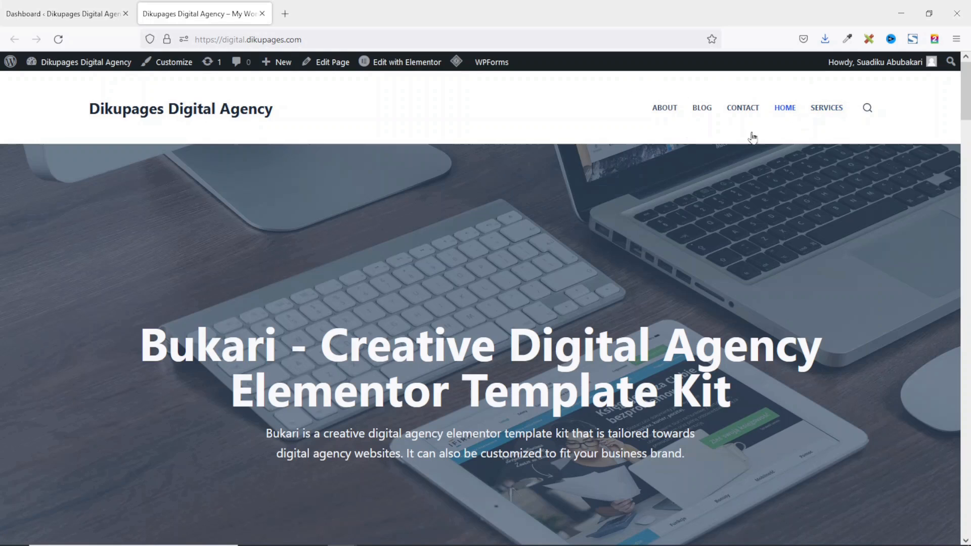
# Scroll through the original Bukari demo window, then minimize it and bring up the bukari-digital-agency-kit folder.
pyautogui.moveTo(353, 542)
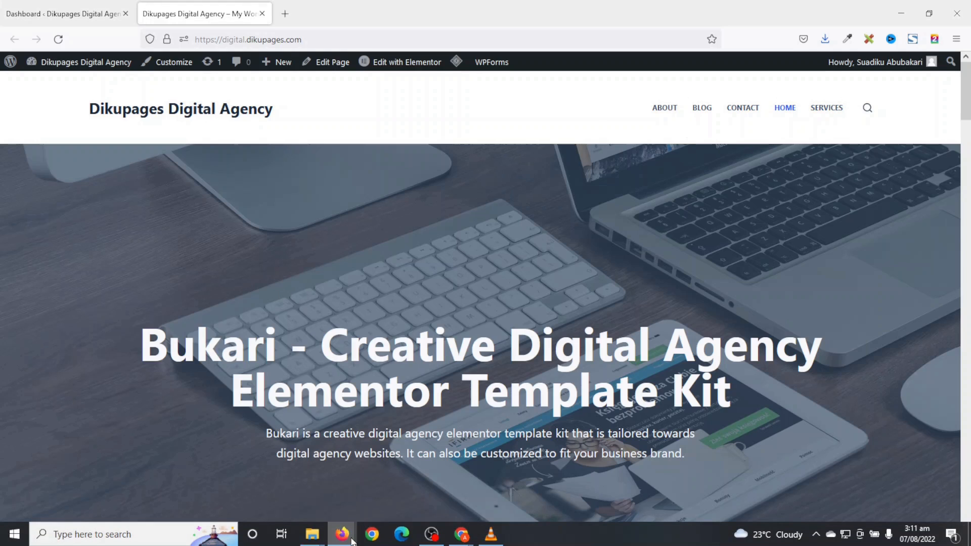
pyautogui.click(441, 477)
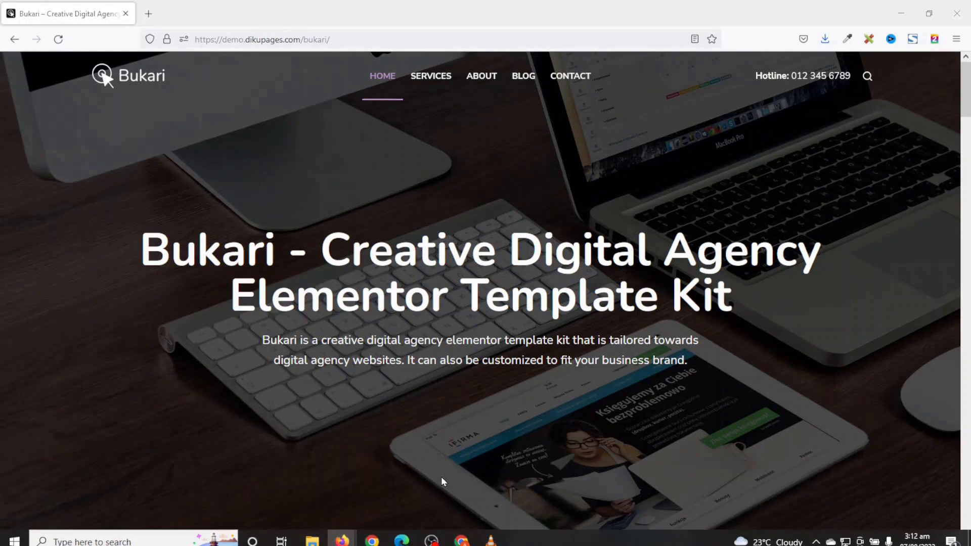
pyautogui.scroll(-15, 738, 341)
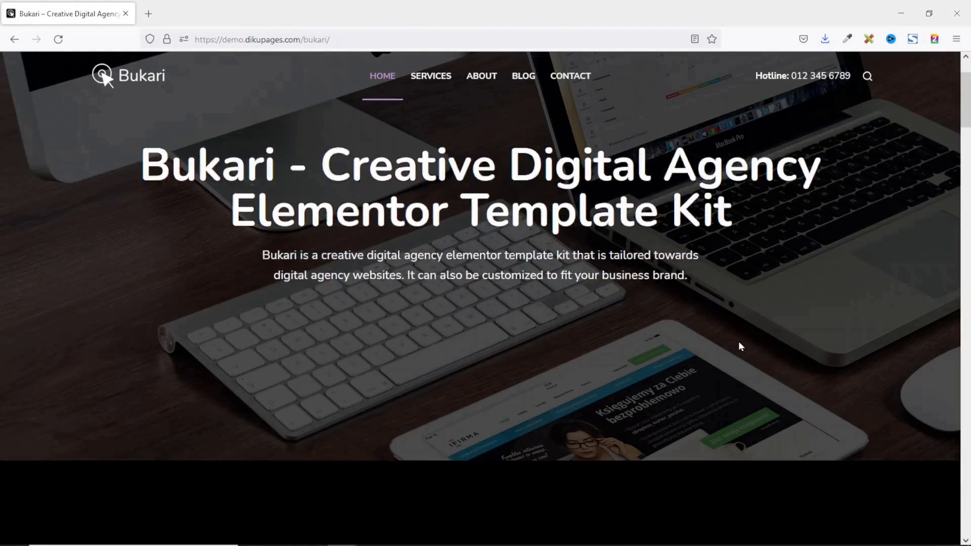
pyautogui.scroll(-5, 745, 347)
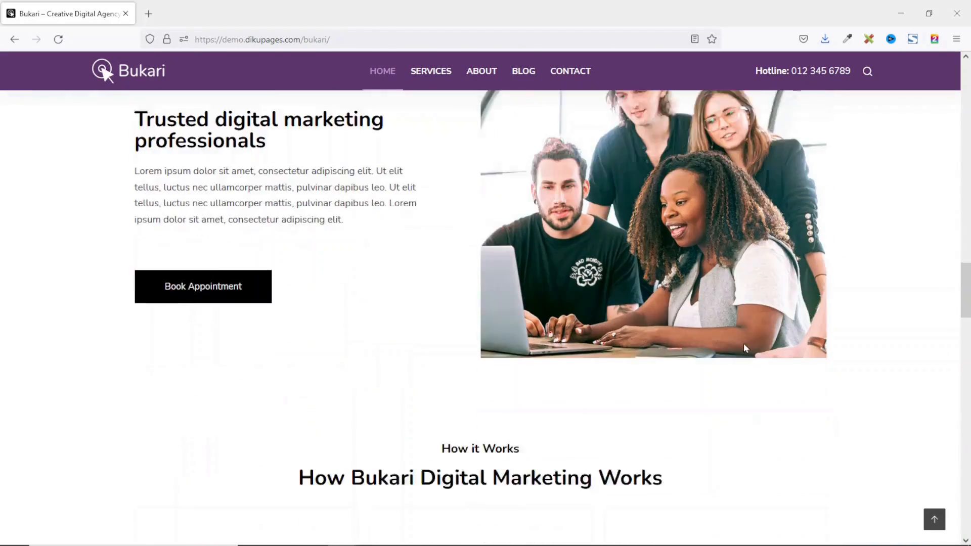
pyautogui.scroll(20, 743, 343)
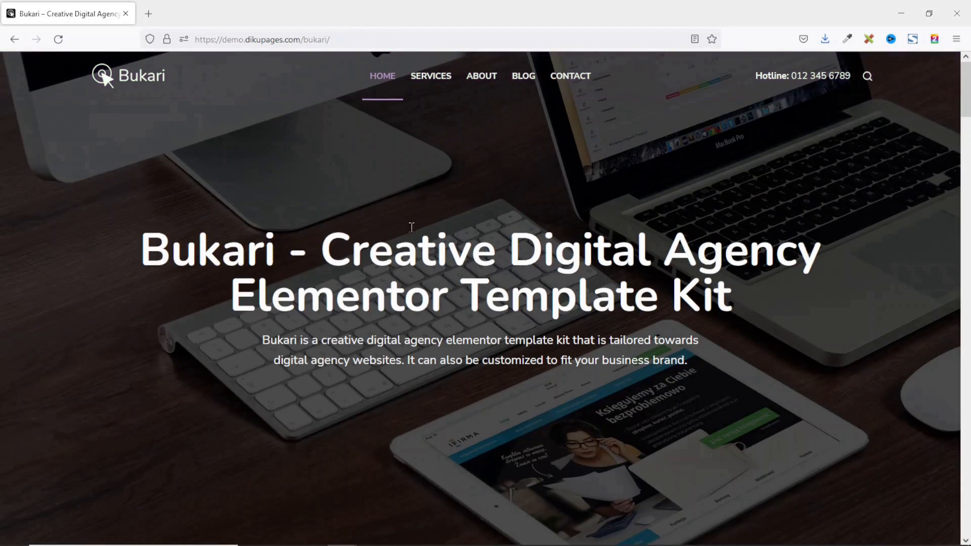
pyautogui.click(905, 15)
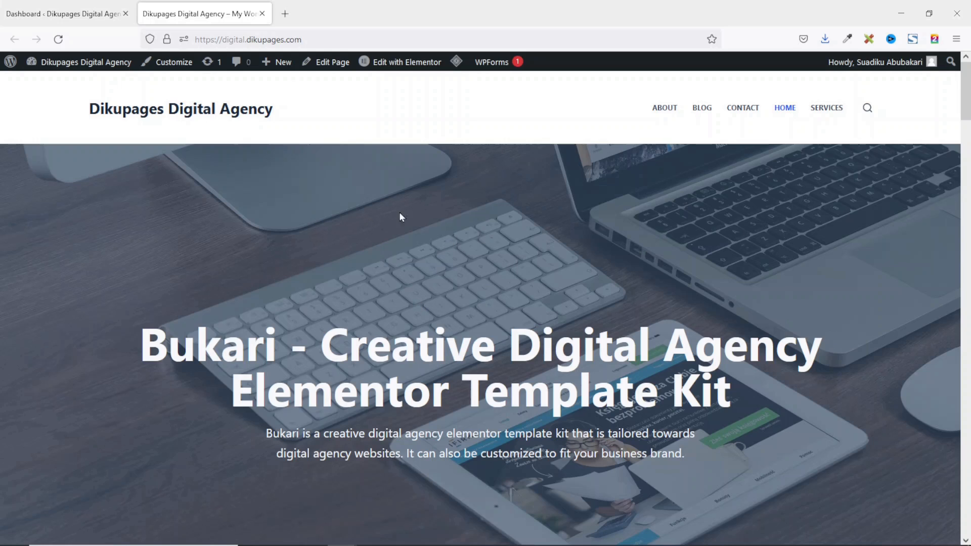
pyautogui.hotkey('alt', 'Tab')
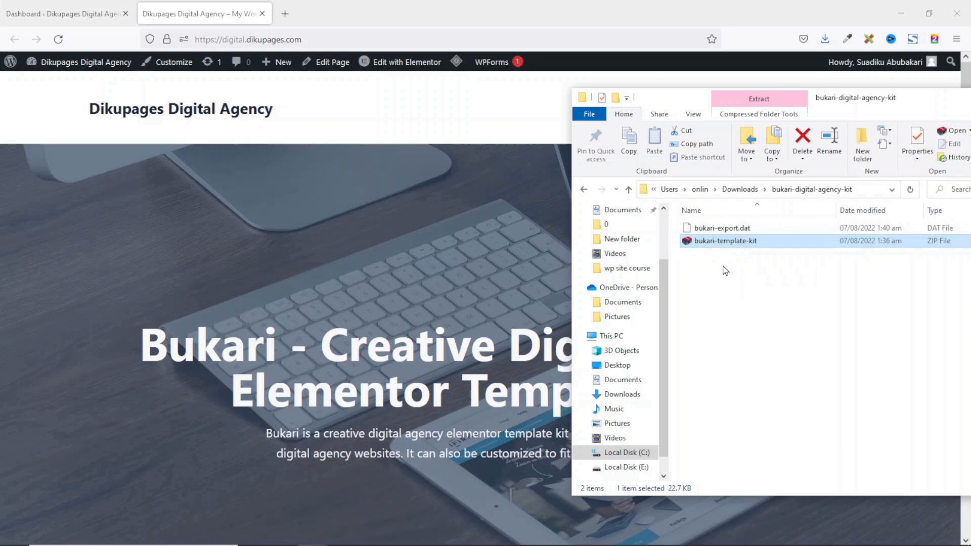
# Select bukari-export.dat in the kit folder, then open the site's Customizer.
pyautogui.click(707, 231)
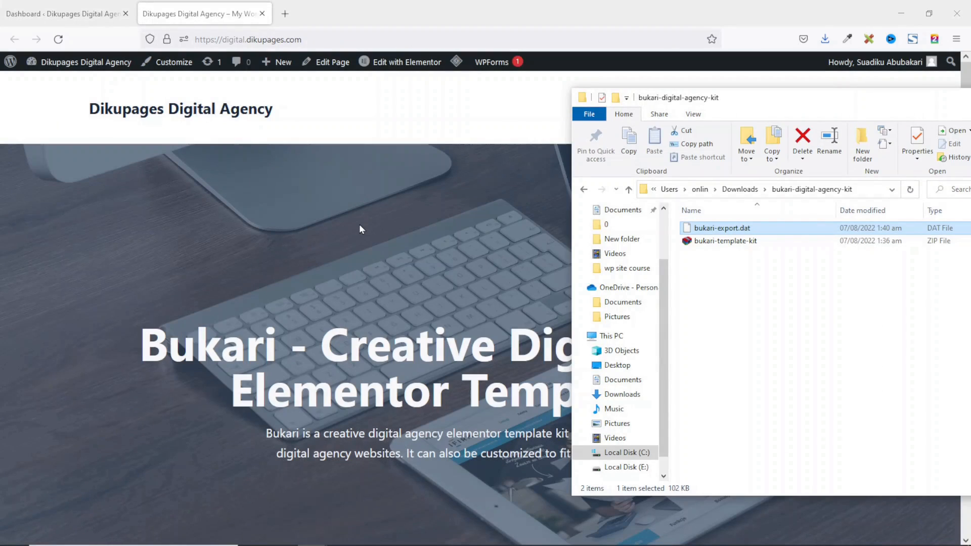
pyautogui.click(172, 63)
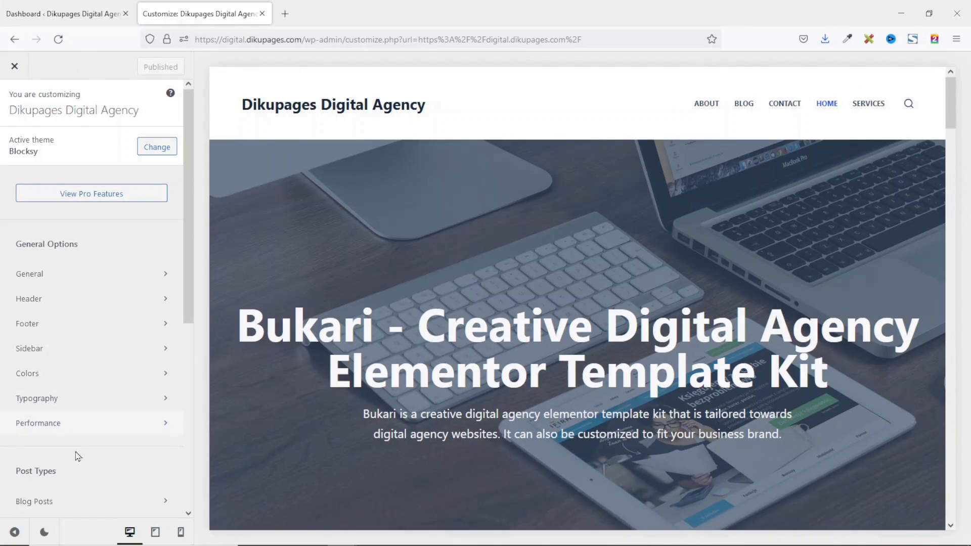
# Load bukari-export.dat into General > Manage Options and import the customizations.
pyautogui.click(75, 282)
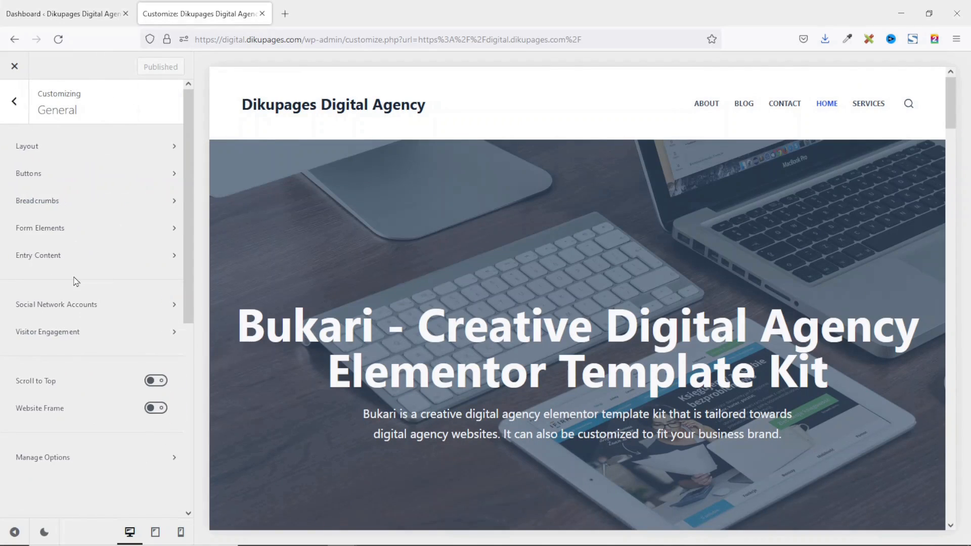
pyautogui.click(51, 460)
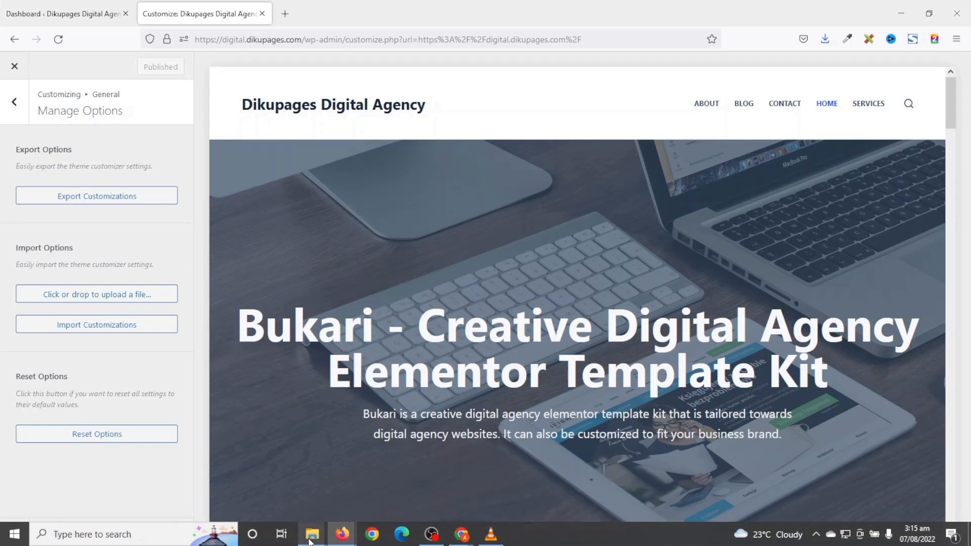
pyautogui.moveTo(312, 534)
pyautogui.click(360, 495)
pyautogui.click(713, 231)
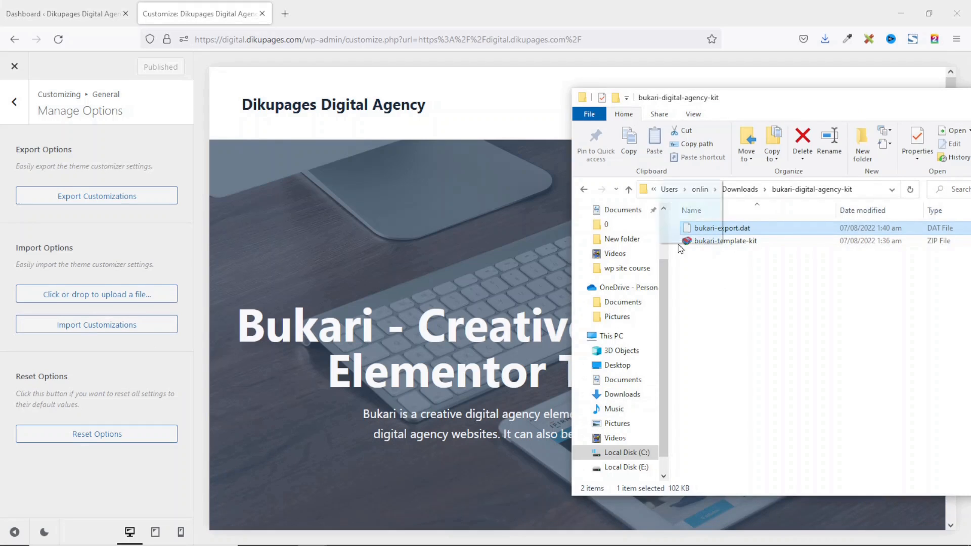
pyautogui.moveTo(695, 239); pyautogui.dragTo(153, 309)
pyautogui.moveTo(79, 301); pyautogui.dragTo(72, 298)
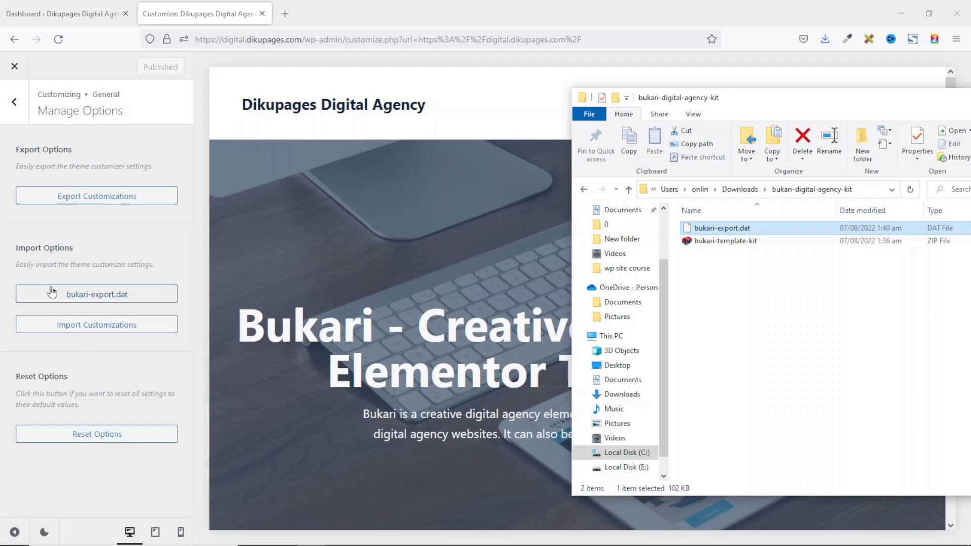
pyautogui.click(122, 388)
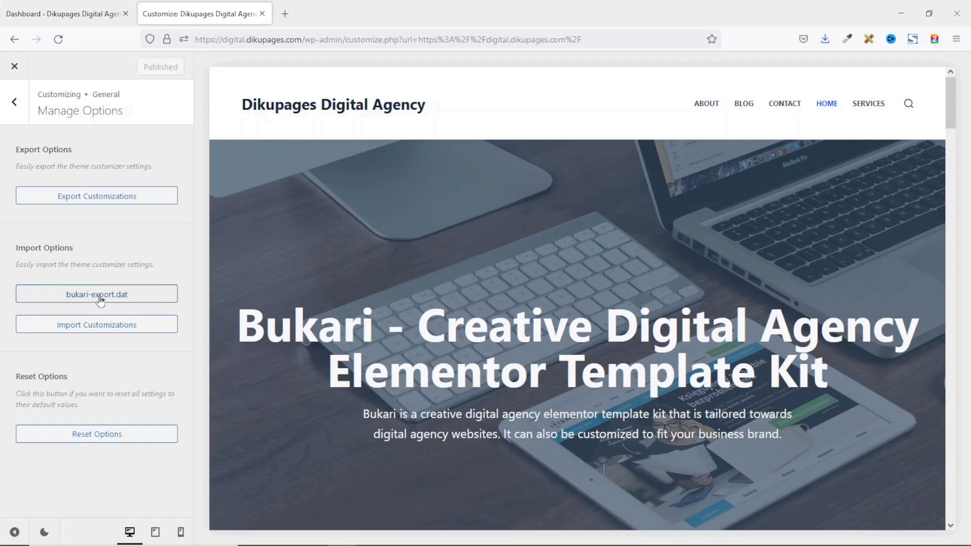
pyautogui.click(91, 330)
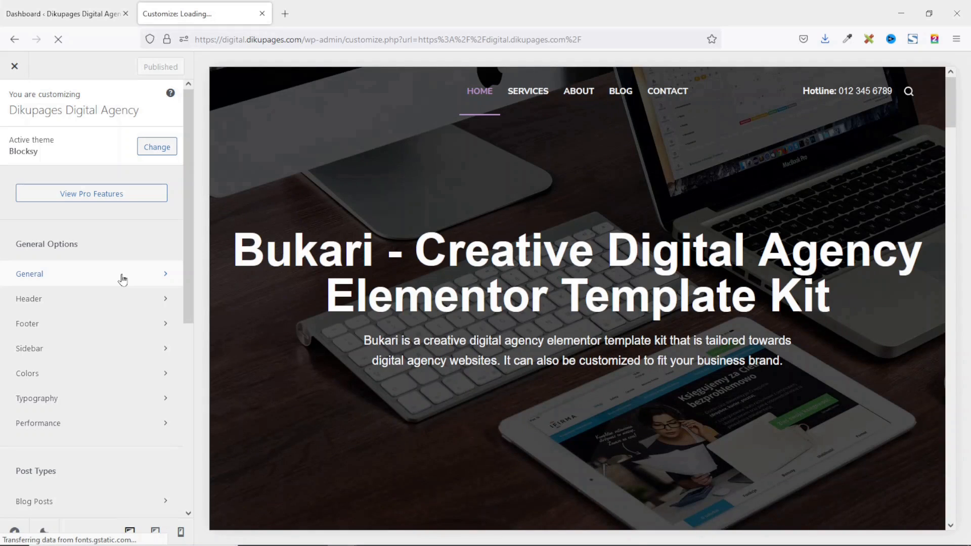
pyautogui.scroll(-8, 697, 258)
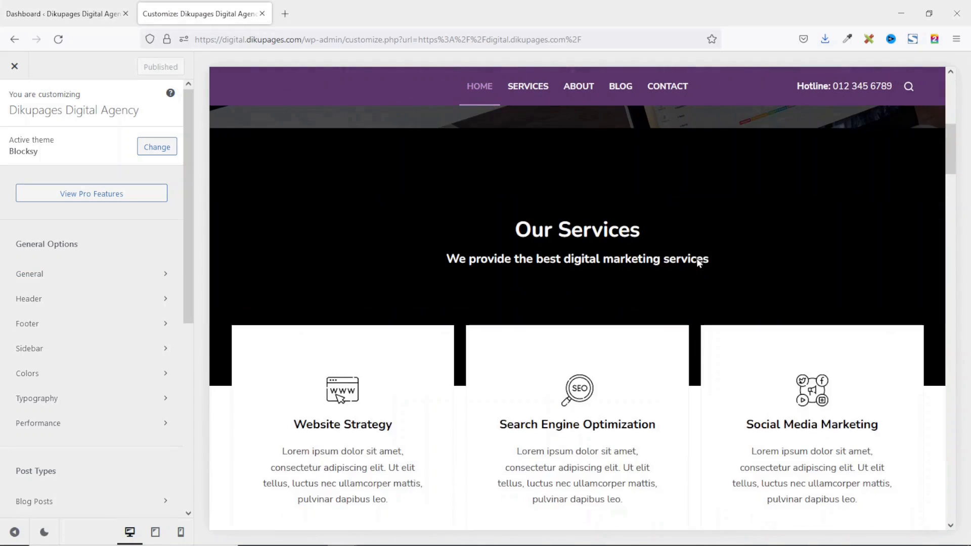
pyautogui.scroll(-10, 698, 260)
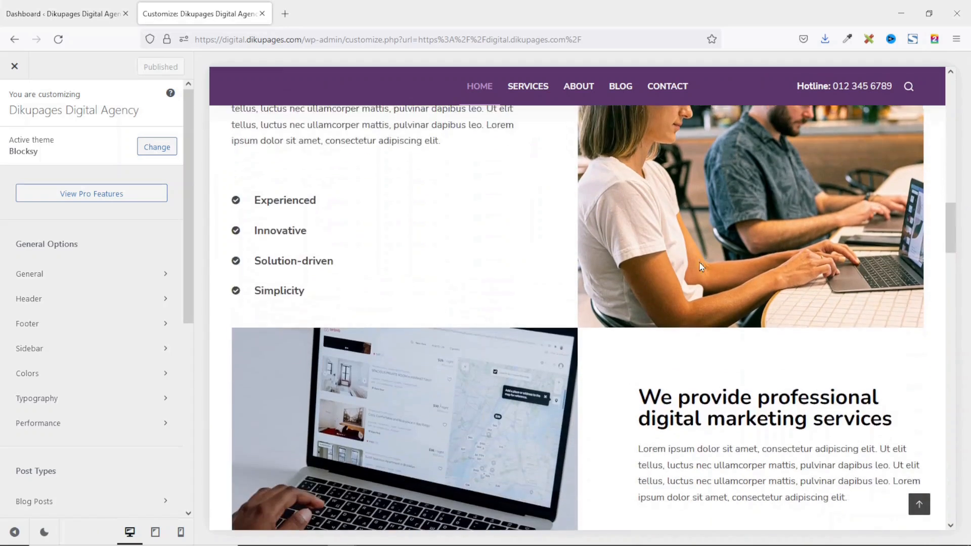
pyautogui.scroll(-10, 703, 267)
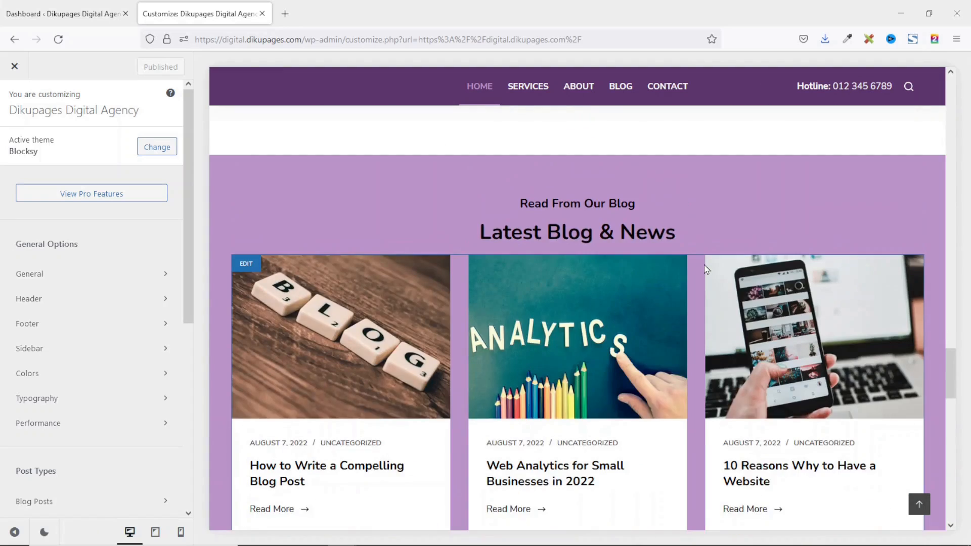
pyautogui.scroll(-10, 704, 265)
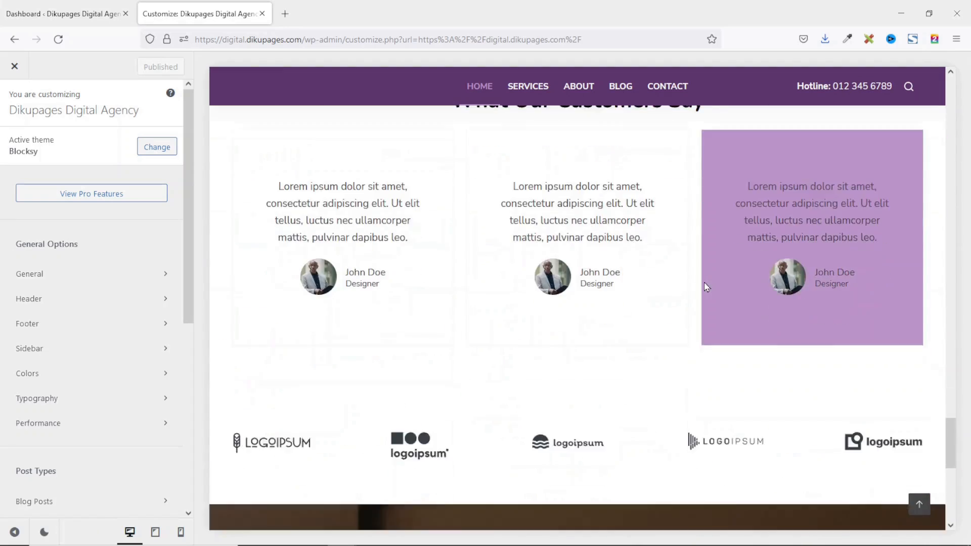
pyautogui.scroll(-3, 705, 286)
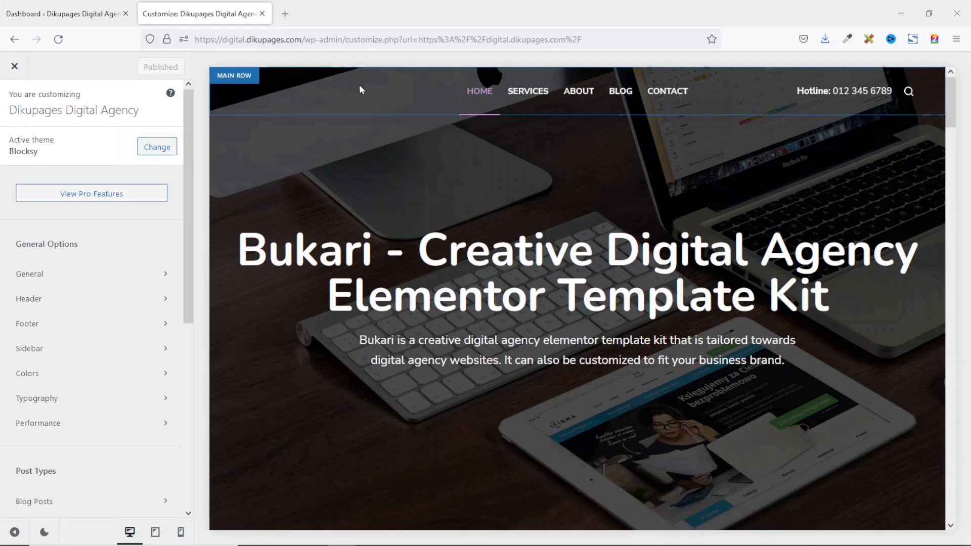
# Upload logo-white-1 and set it as the header's Transparent State Logo.
pyautogui.click(241, 80)
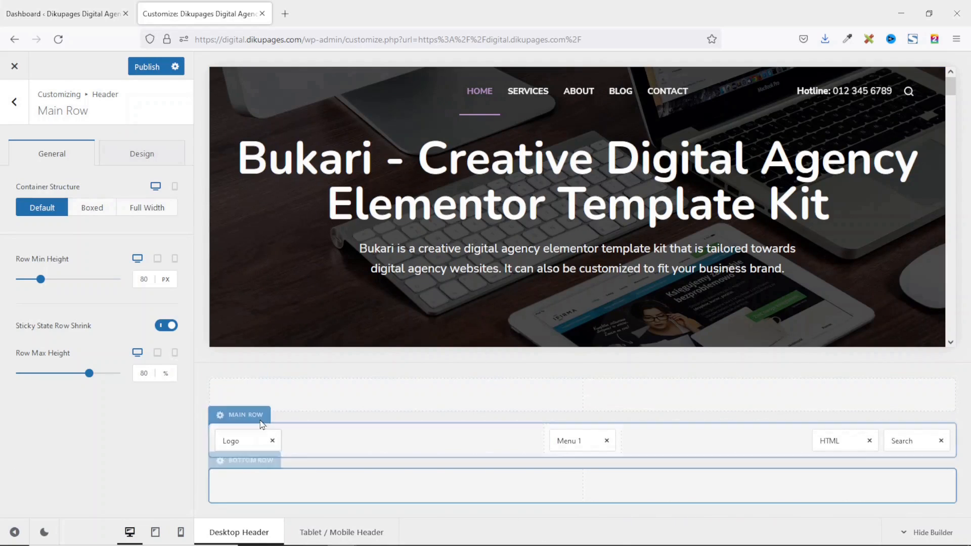
pyautogui.click(232, 442)
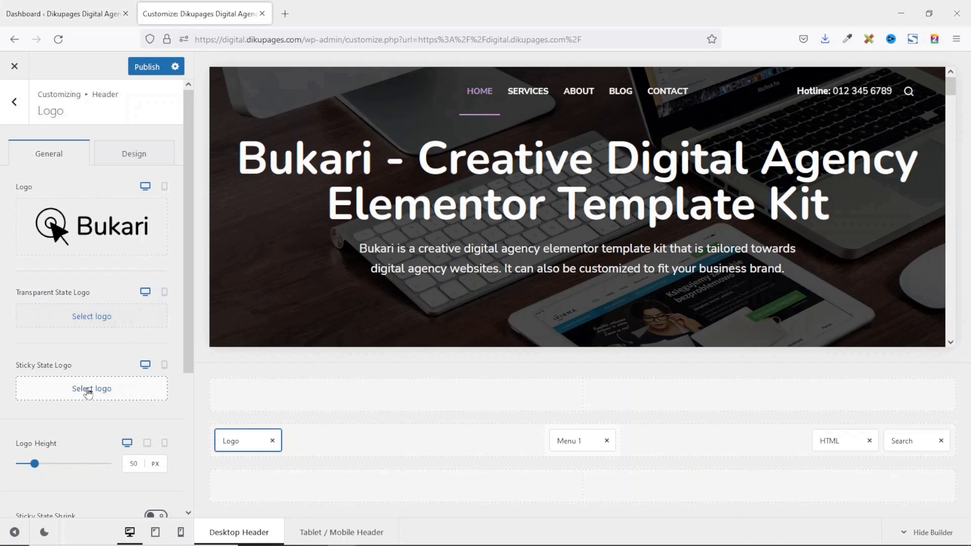
pyautogui.click(81, 318)
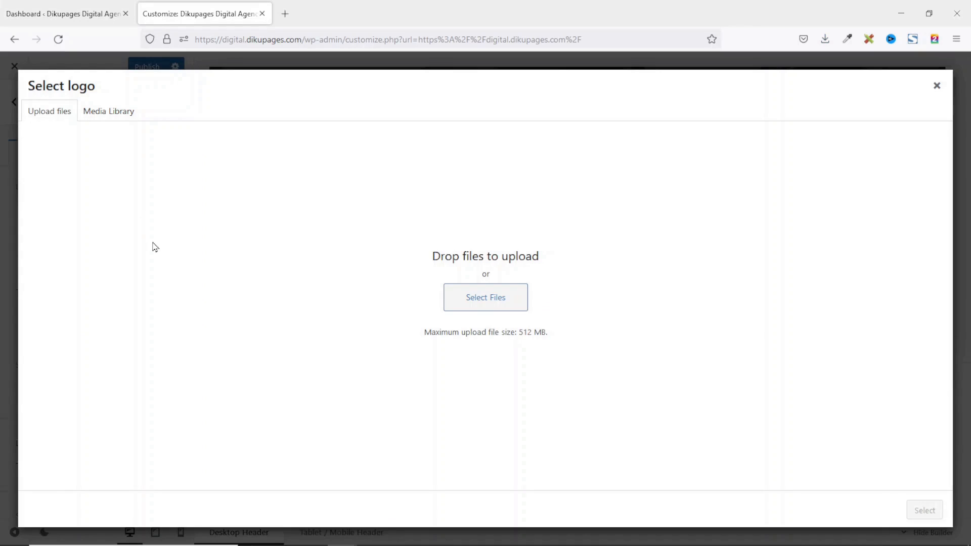
pyautogui.click(103, 115)
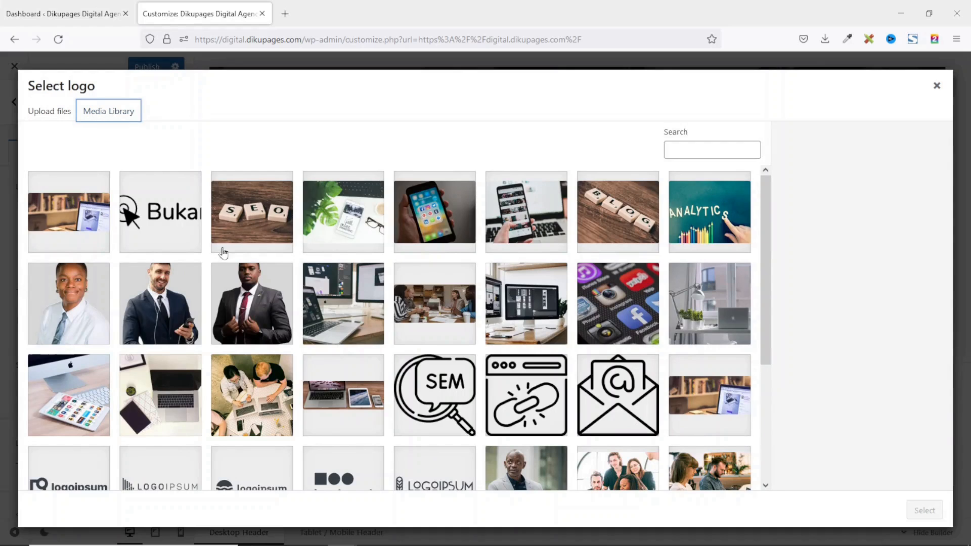
pyautogui.click(178, 226)
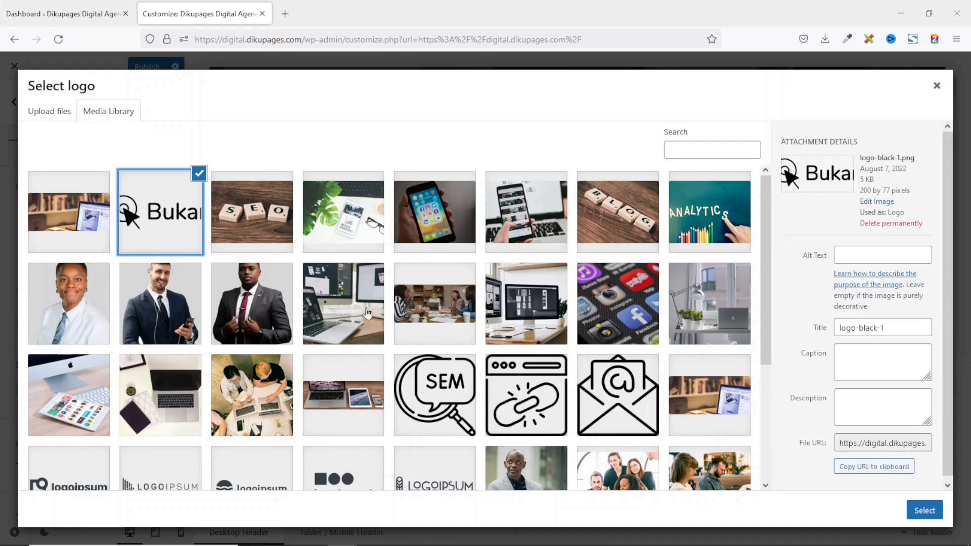
pyautogui.scroll(-4, 367, 313)
pyautogui.scroll(3, 367, 314)
pyautogui.click(49, 115)
pyautogui.click(474, 302)
pyautogui.click(475, 303)
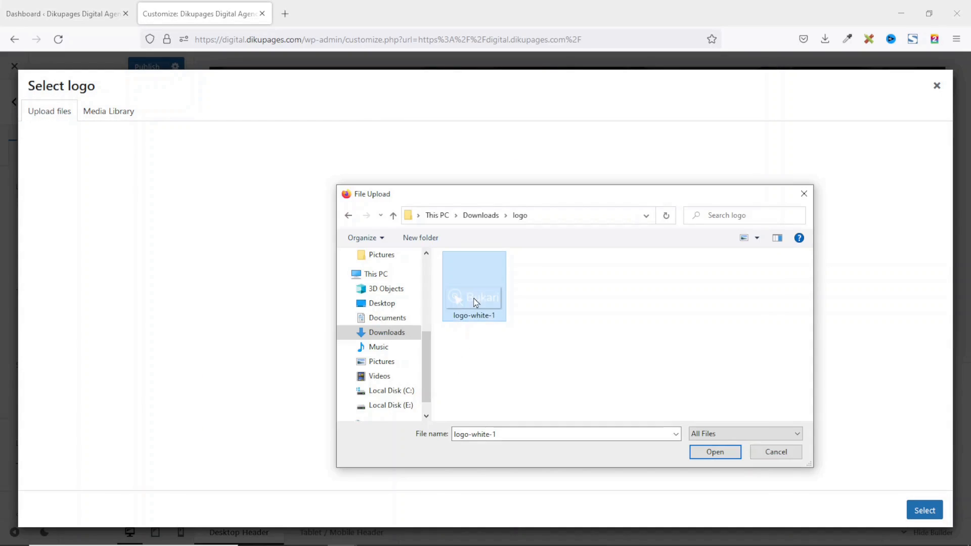
pyautogui.click(716, 452)
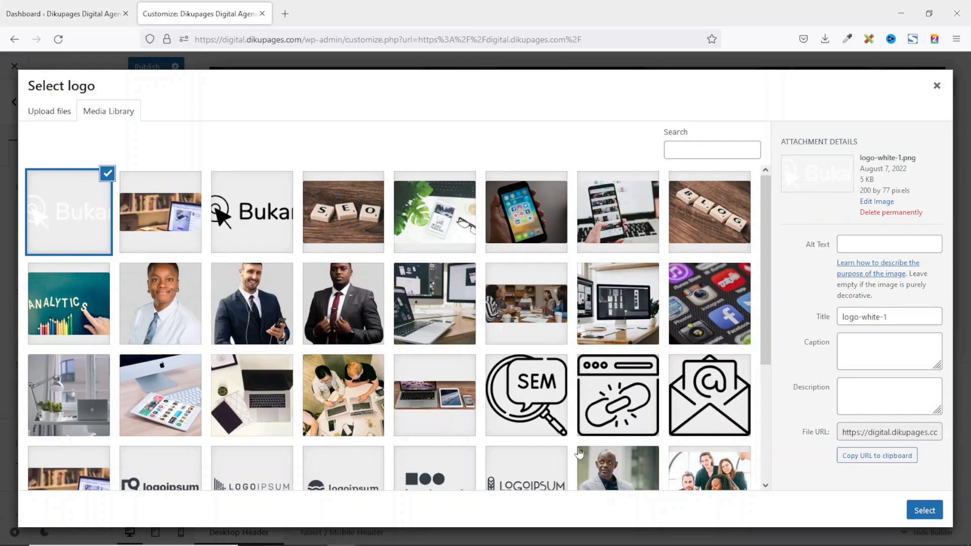
pyautogui.click(925, 511)
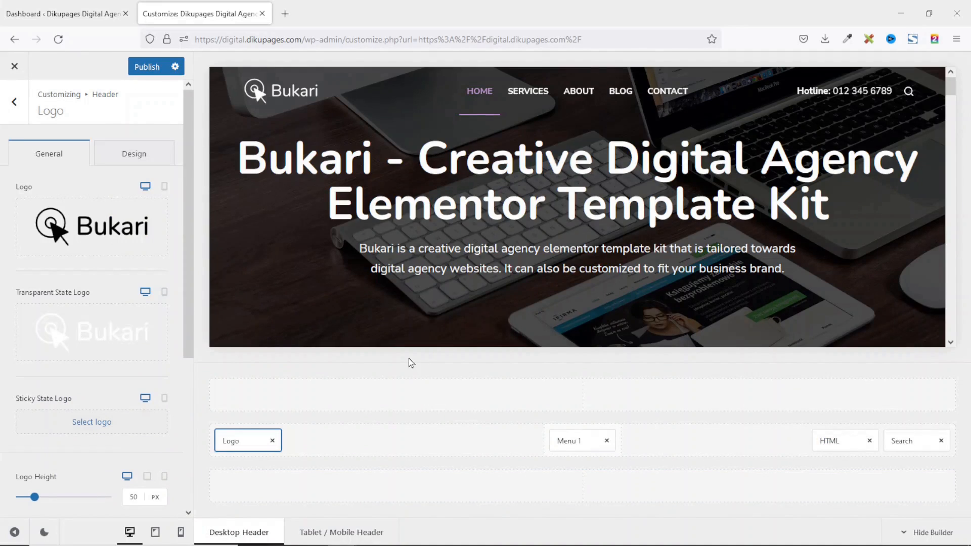
# Use logo-white-1 as the Sticky State Logo and publish the Customizer changes.
pyautogui.click(93, 422)
pyautogui.click(75, 217)
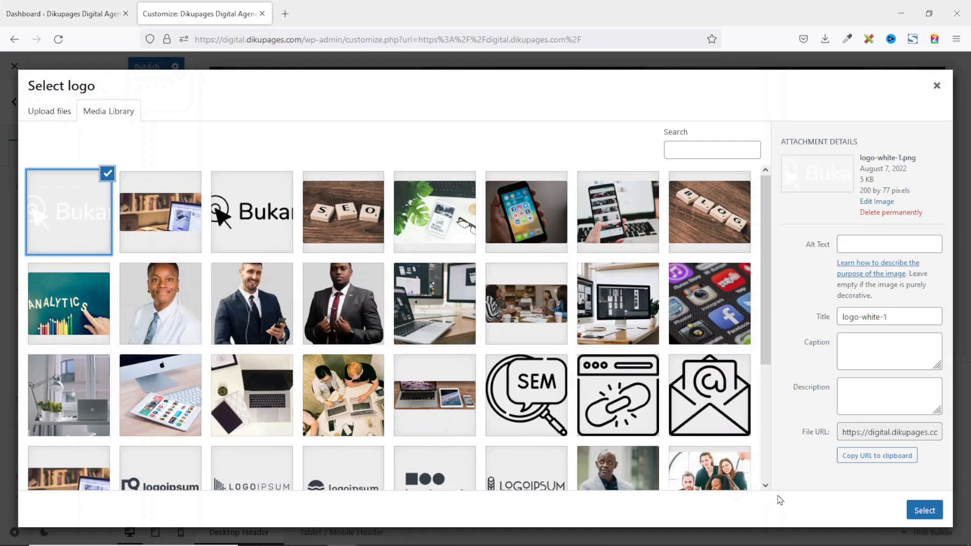
pyautogui.click(925, 511)
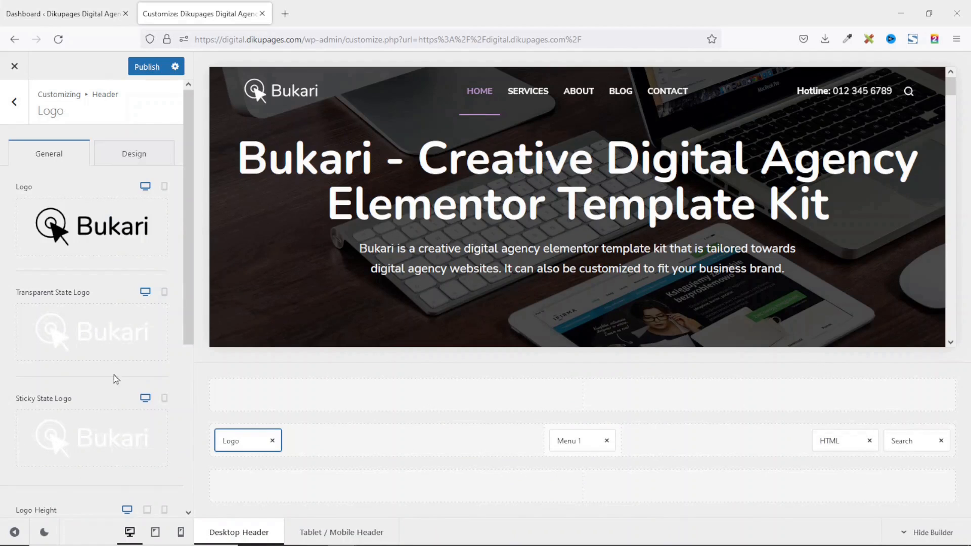
pyautogui.click(146, 68)
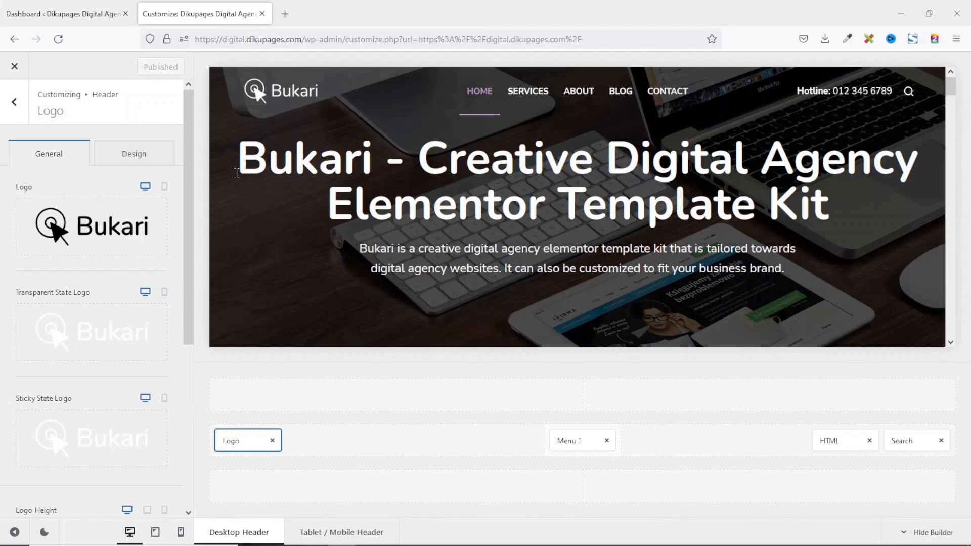
# Leave the Customizer and scroll the live homepage to check the white logo.
pyautogui.click(13, 69)
pyautogui.scroll(-5, 689, 197)
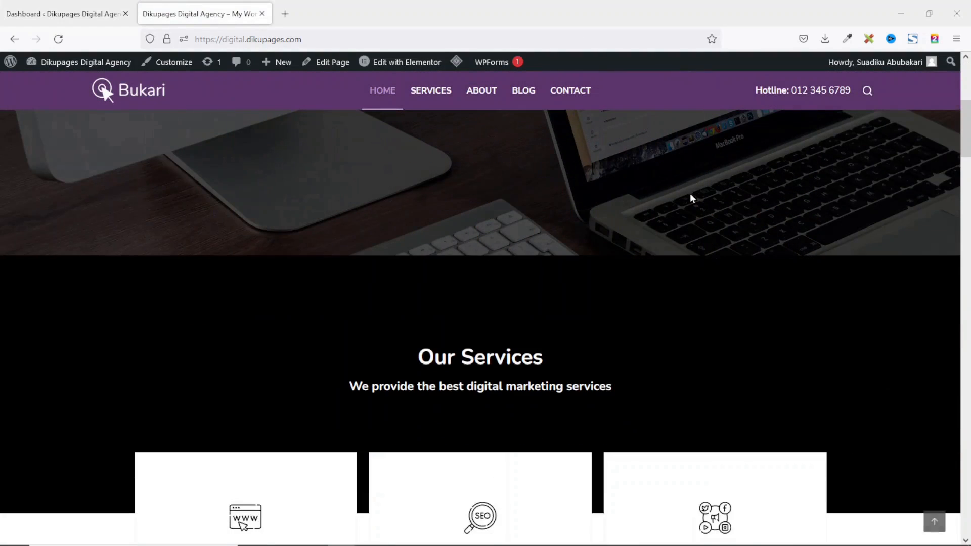
pyautogui.scroll(-15, 692, 197)
pyautogui.scroll(8, 695, 193)
pyautogui.scroll(-5, 698, 195)
pyautogui.scroll(-7, 701, 196)
pyautogui.scroll(3, 767, 365)
pyautogui.scroll(-20, 773, 358)
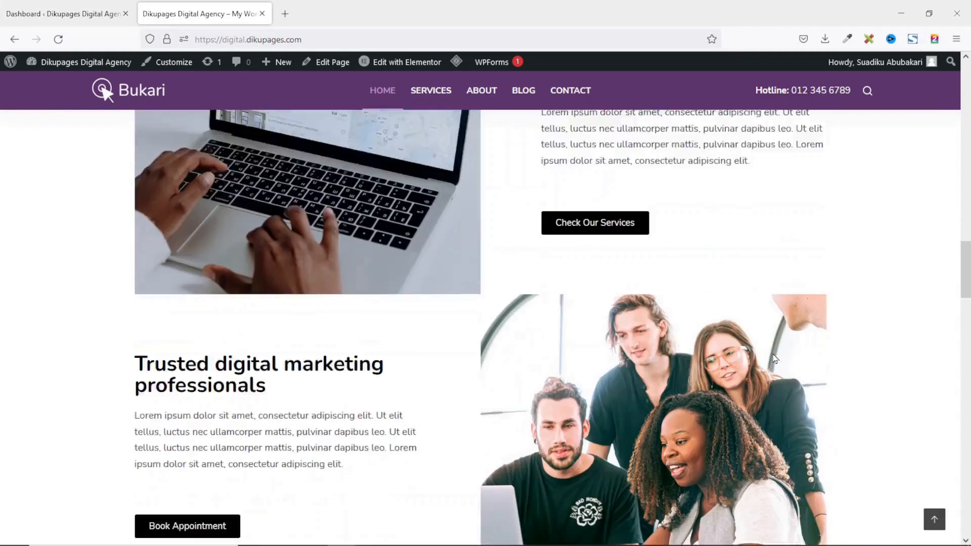
pyautogui.scroll(-12, 774, 356)
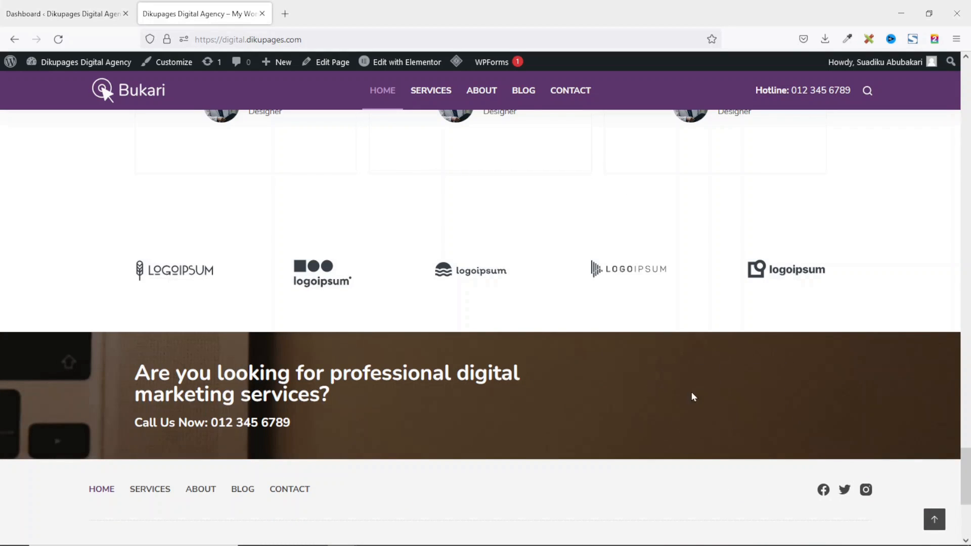
# Visit the Contact page and scroll through it, then back toward the top.
pyautogui.click(576, 91)
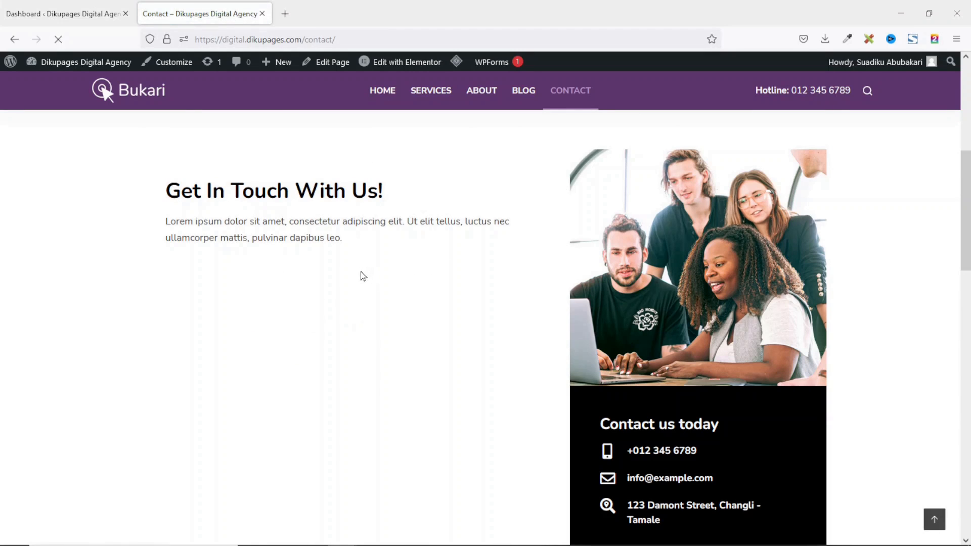
pyautogui.scroll(-2, 464, 313)
pyautogui.scroll(3, 466, 280)
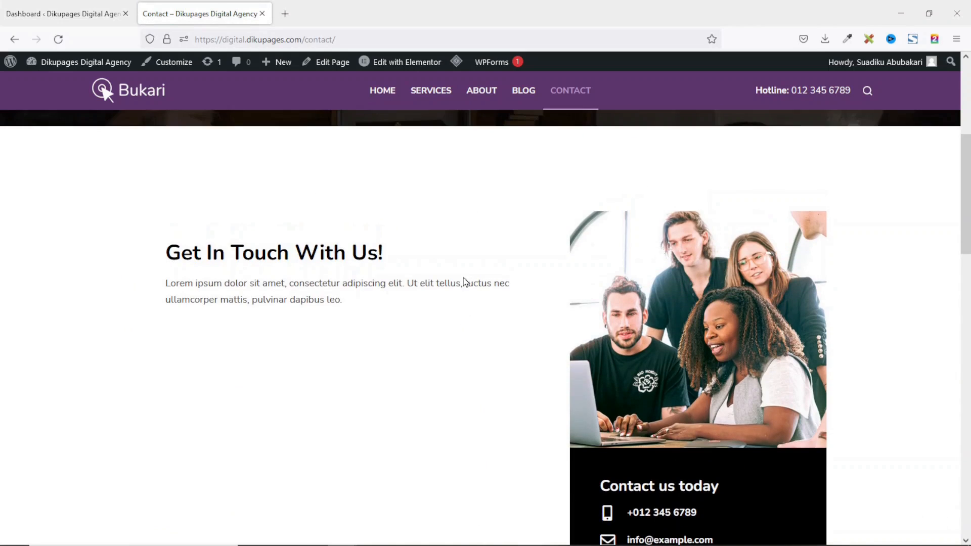
pyautogui.scroll(-3, 465, 281)
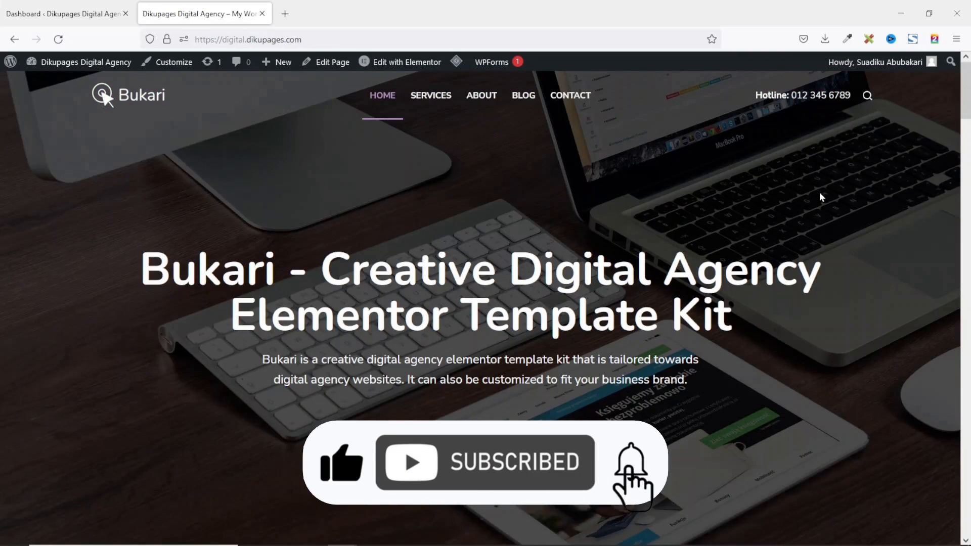
pyautogui.scroll(-6, 819, 193)
pyautogui.scroll(-10, 821, 197)
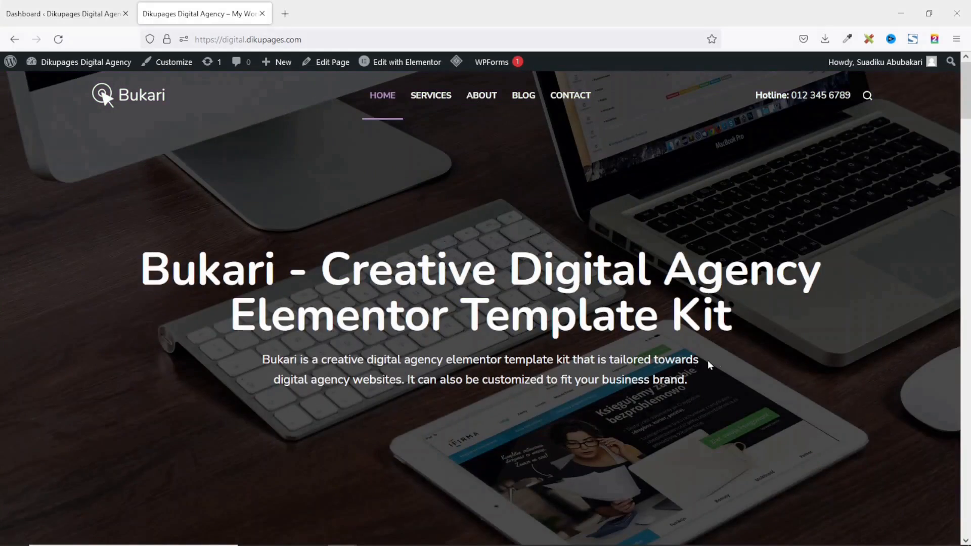
pyautogui.scroll(-12, 708, 360)
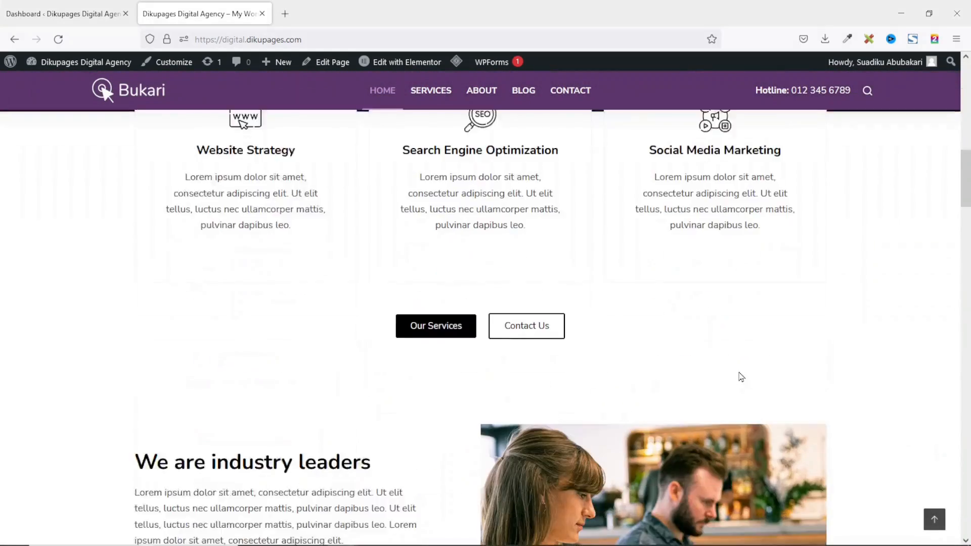
pyautogui.scroll(-15, 742, 376)
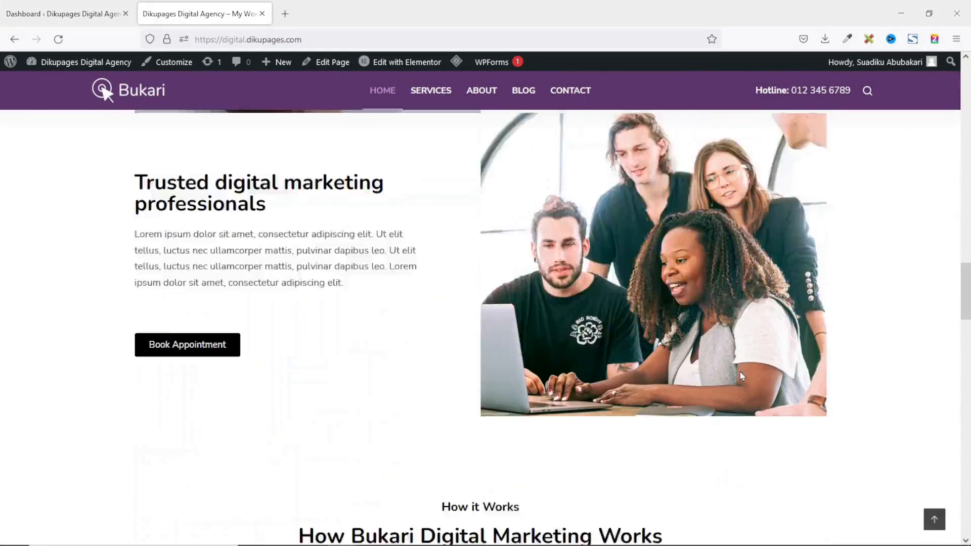
pyautogui.scroll(14, 743, 375)
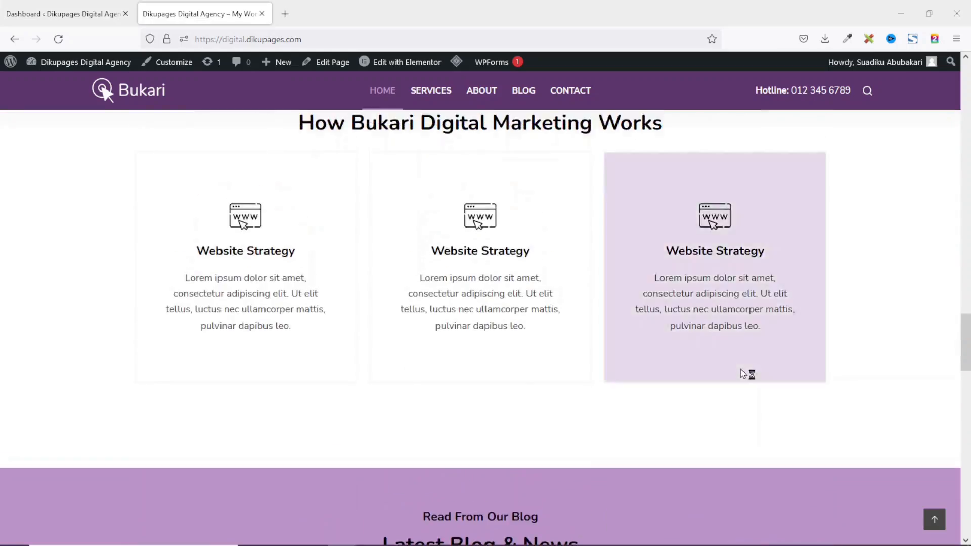
pyautogui.scroll(8, 742, 367)
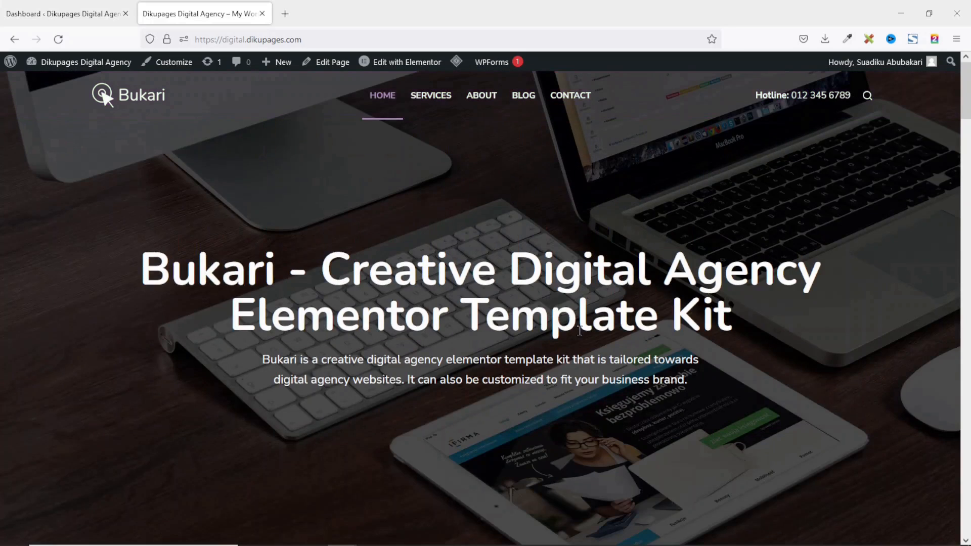
pyautogui.scroll(-4, 736, 399)
pyautogui.scroll(-6, 736, 403)
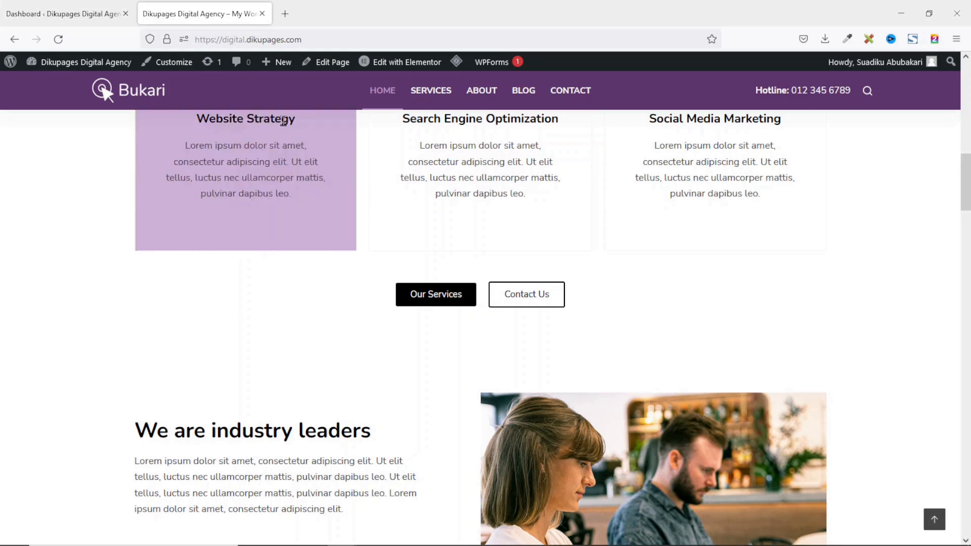
pyautogui.scroll(8, 319, 262)
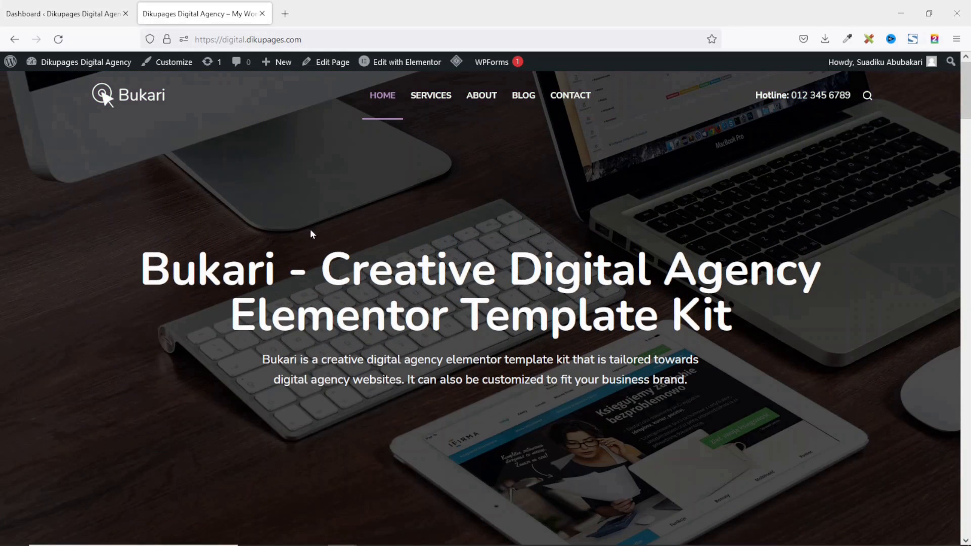
# Open the Home page in Elementor and bring up the hero container's Edit Container settings.
pyautogui.moveTo(392, 64)
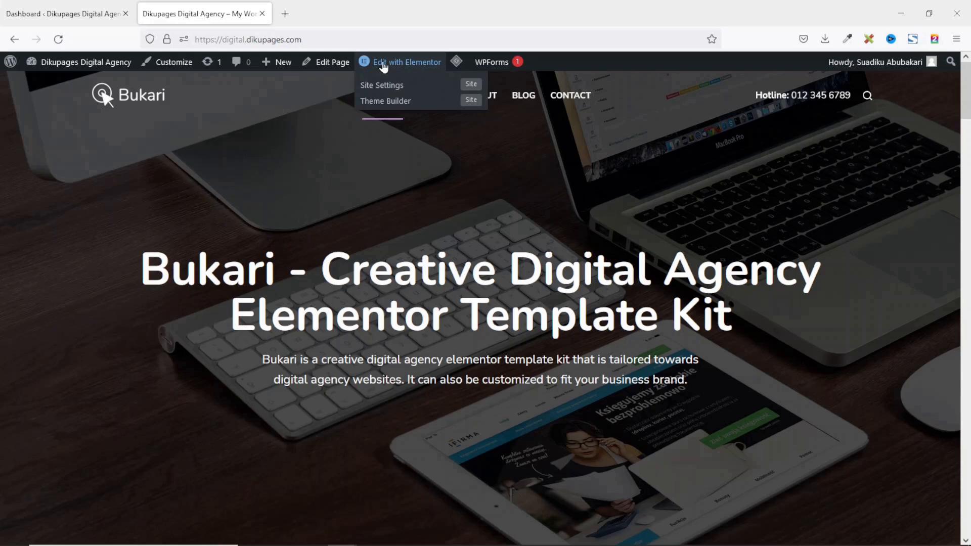
pyautogui.click(396, 64)
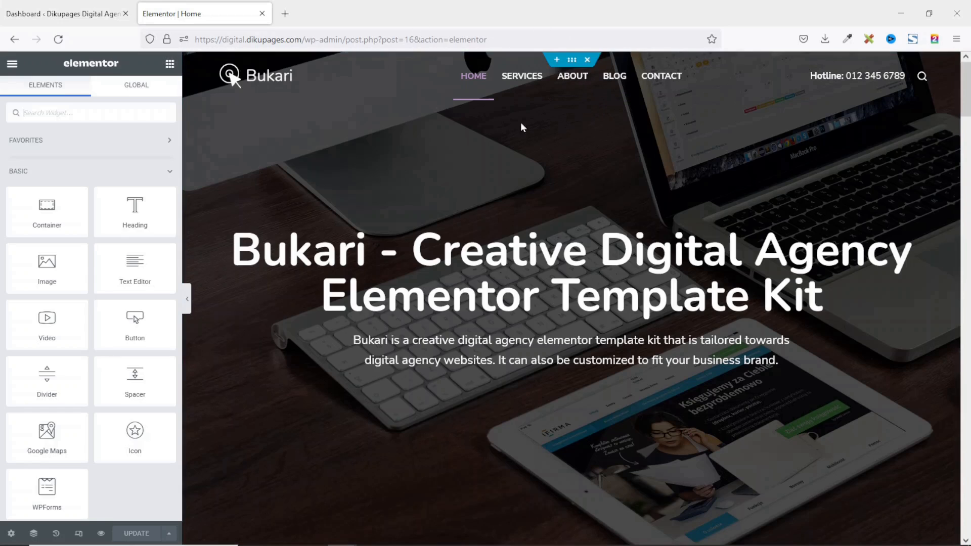
pyautogui.rightClick(355, 159)
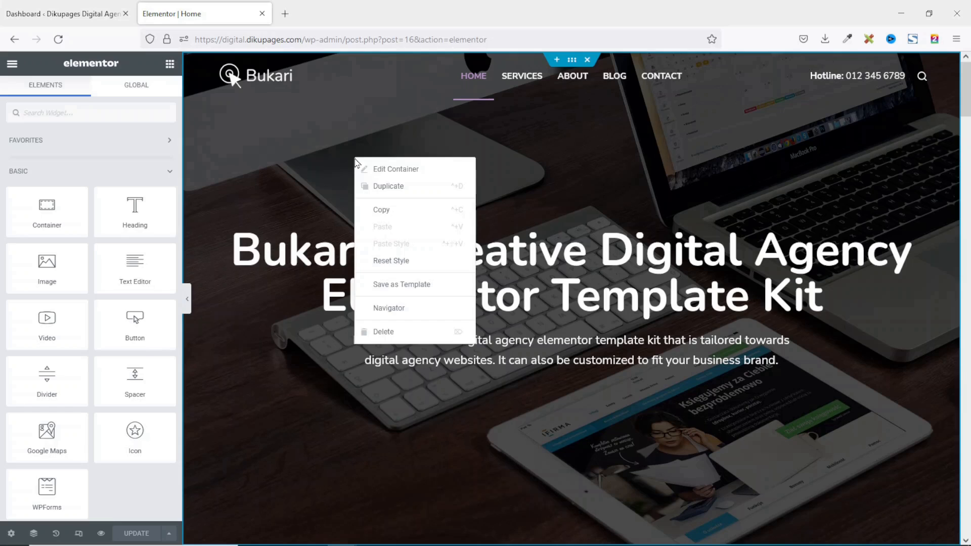
pyautogui.click(413, 172)
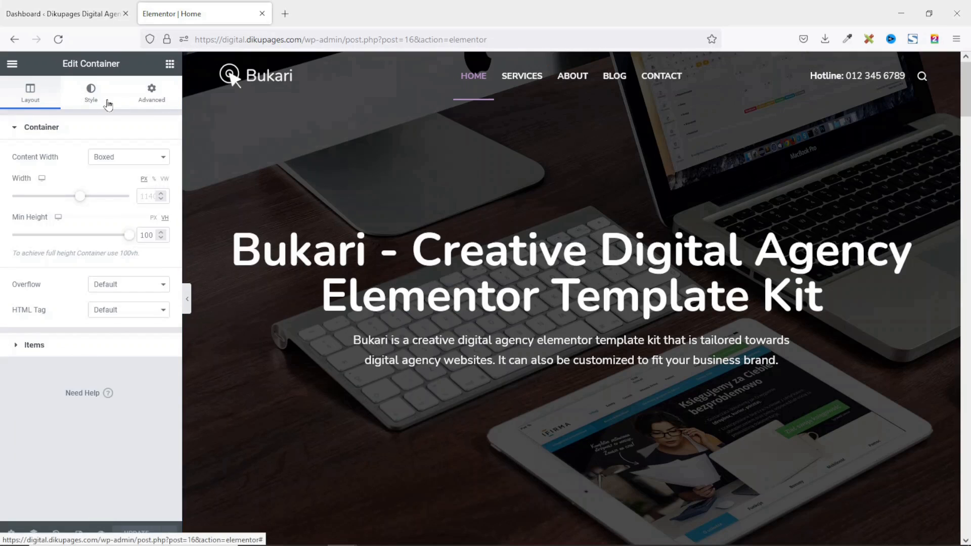
# Delete the hero's laptop background image and clear its background colour in the Style tab.
pyautogui.click(92, 93)
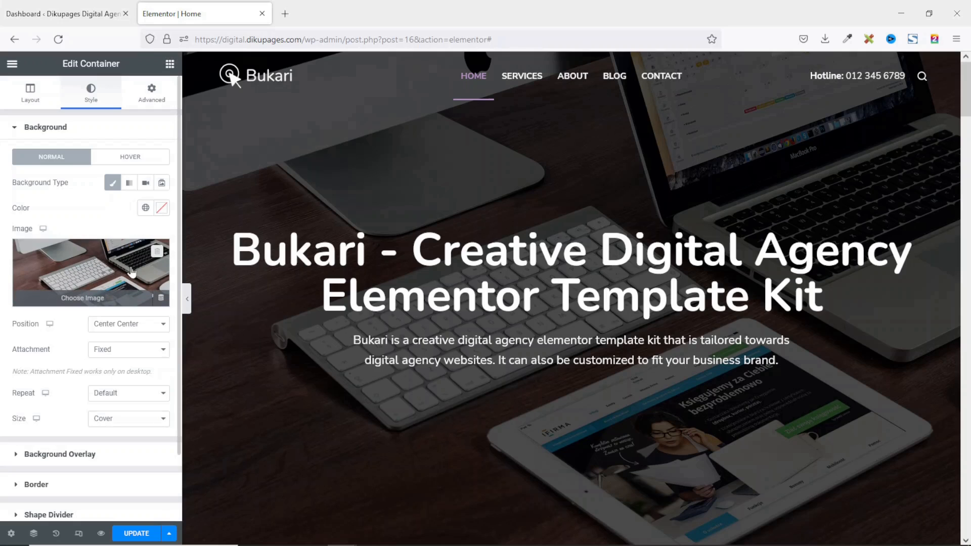
pyautogui.click(156, 253)
pyautogui.click(162, 209)
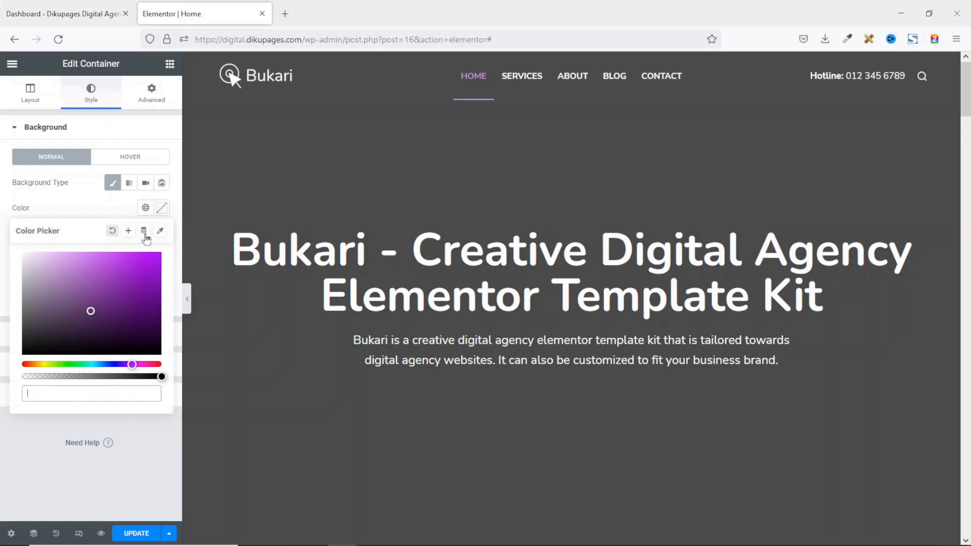
pyautogui.click(128, 275)
pyautogui.click(64, 287)
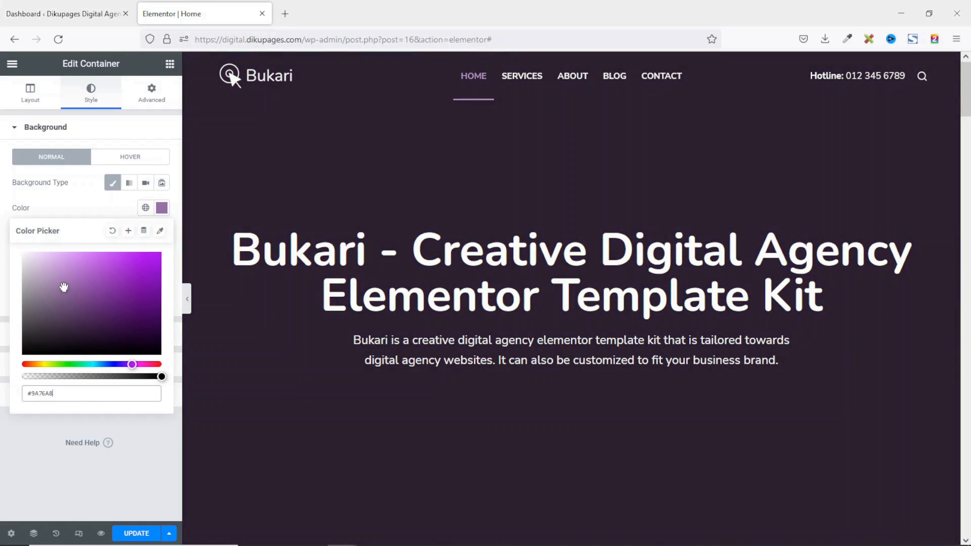
pyautogui.click(36, 270)
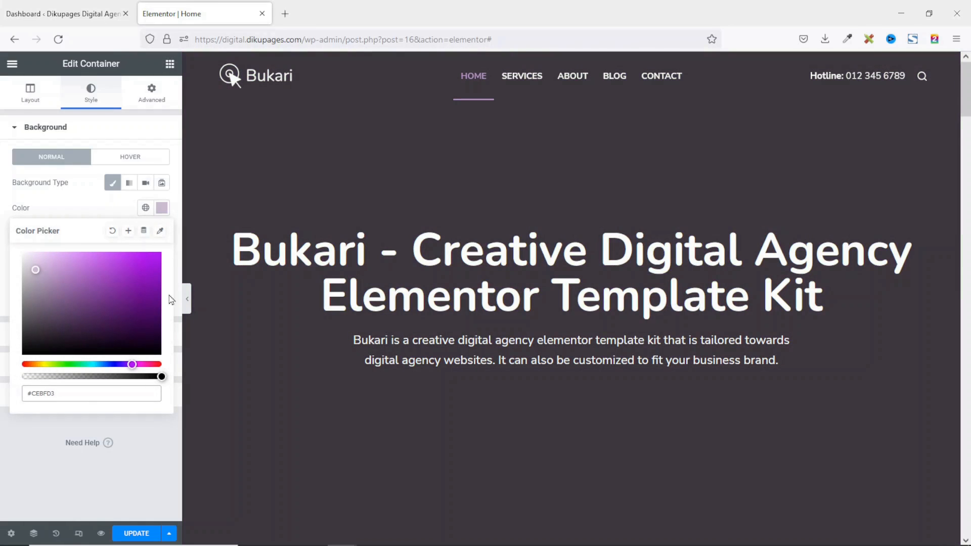
pyautogui.click(145, 208)
pyautogui.scroll(-2, 75, 333)
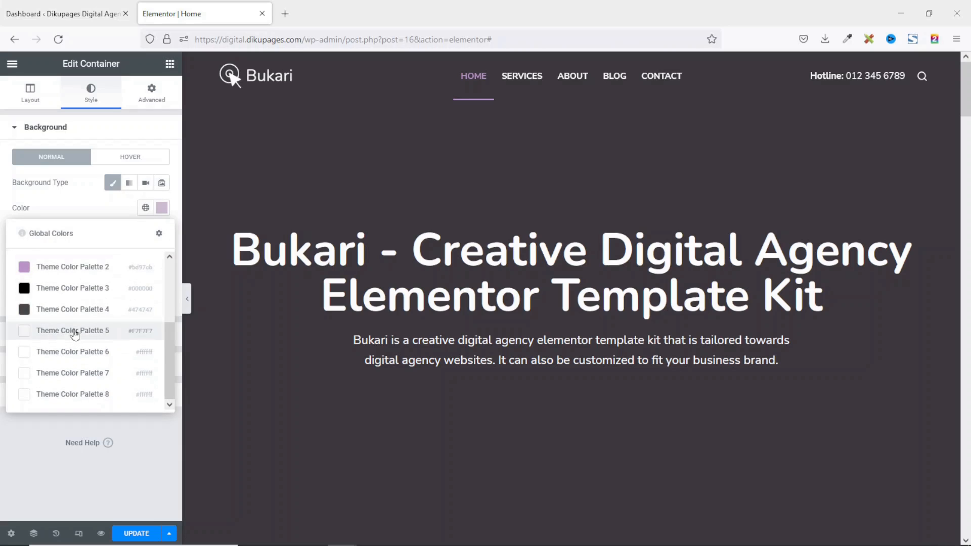
pyautogui.scroll(3, 75, 333)
pyautogui.click(162, 208)
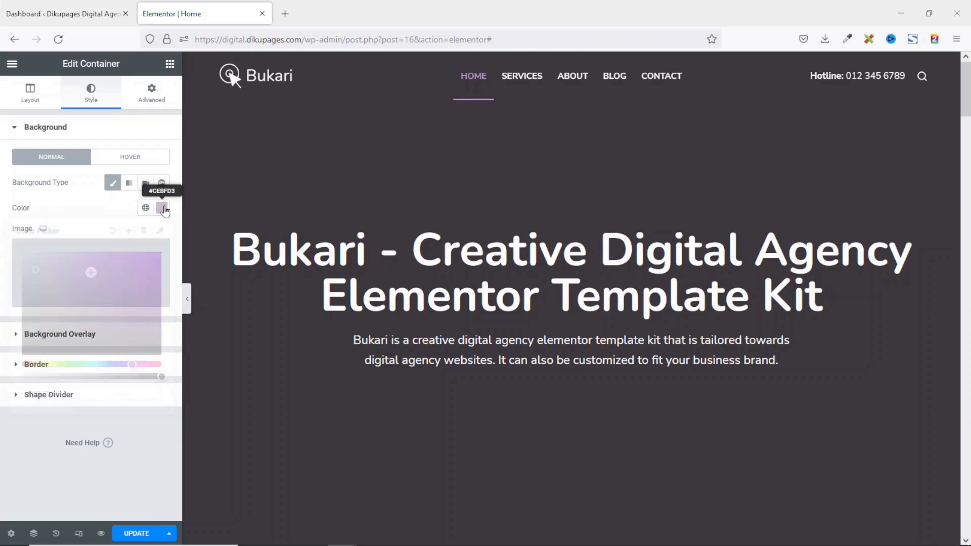
pyautogui.click(113, 232)
pyautogui.click(122, 216)
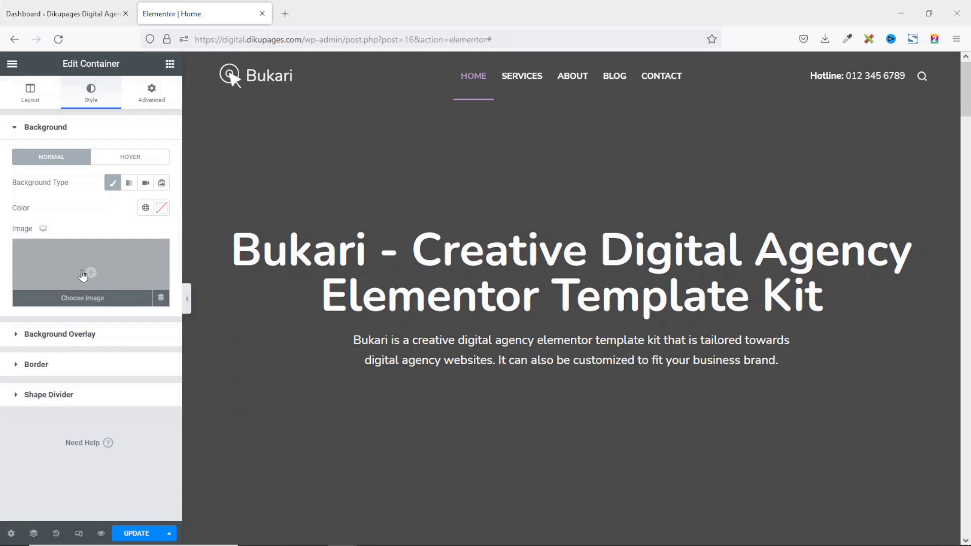
pyautogui.click(83, 274)
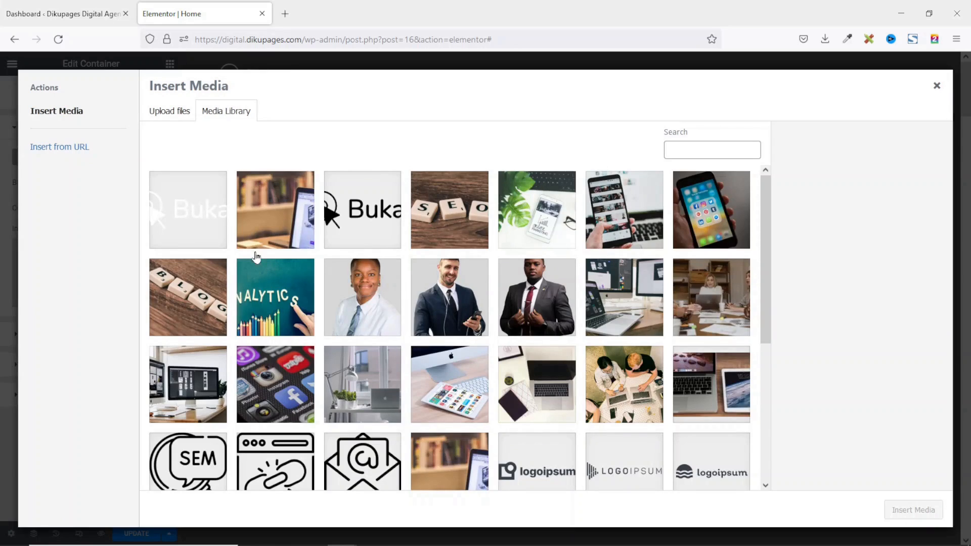
# Insert gallery-1-1.jpg from the Media Library as the hero background image.
pyautogui.click(172, 112)
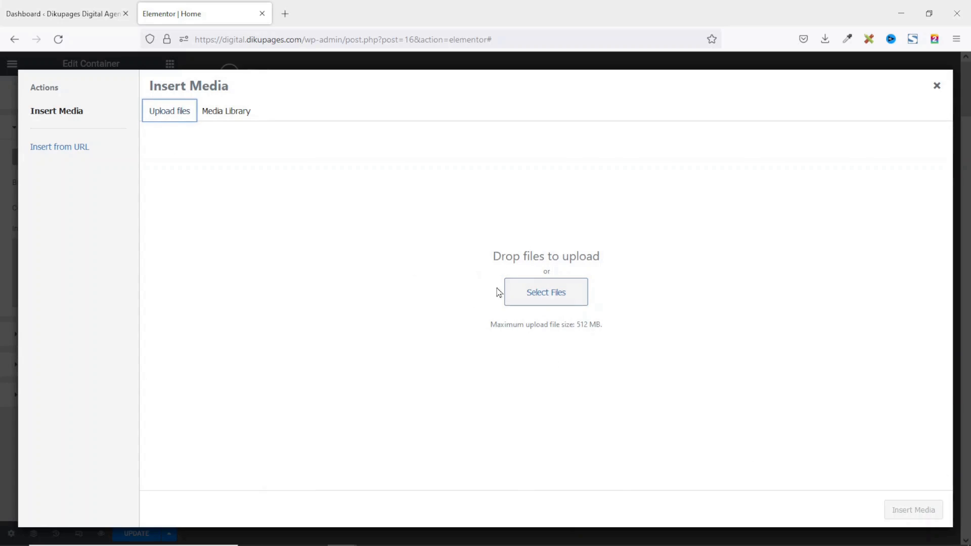
pyautogui.click(231, 118)
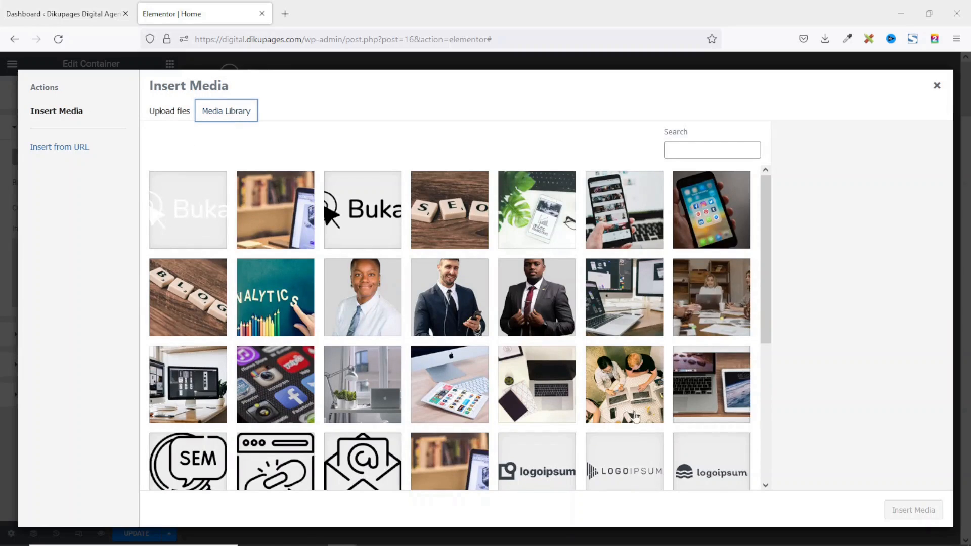
pyautogui.click(186, 384)
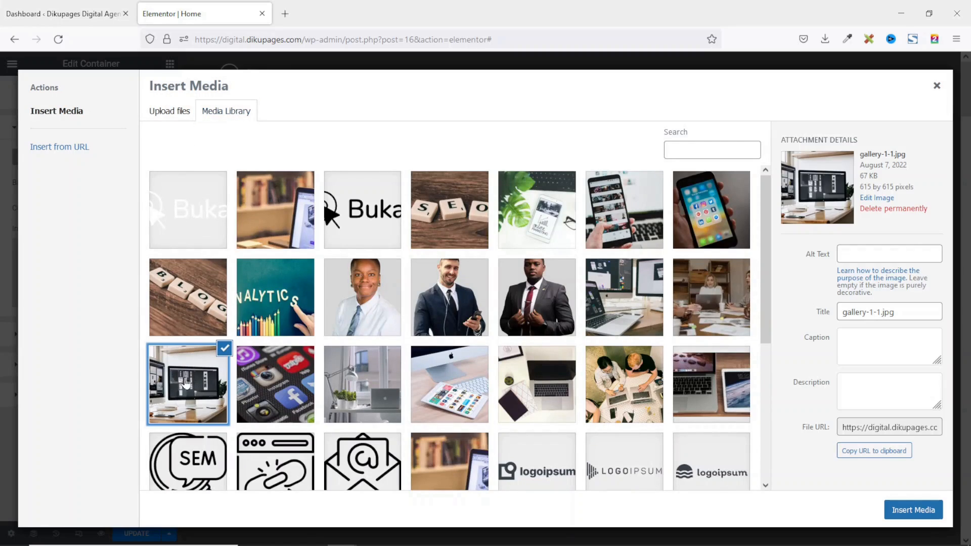
pyautogui.click(910, 512)
pyautogui.scroll(-5, 728, 411)
pyautogui.scroll(5, 728, 410)
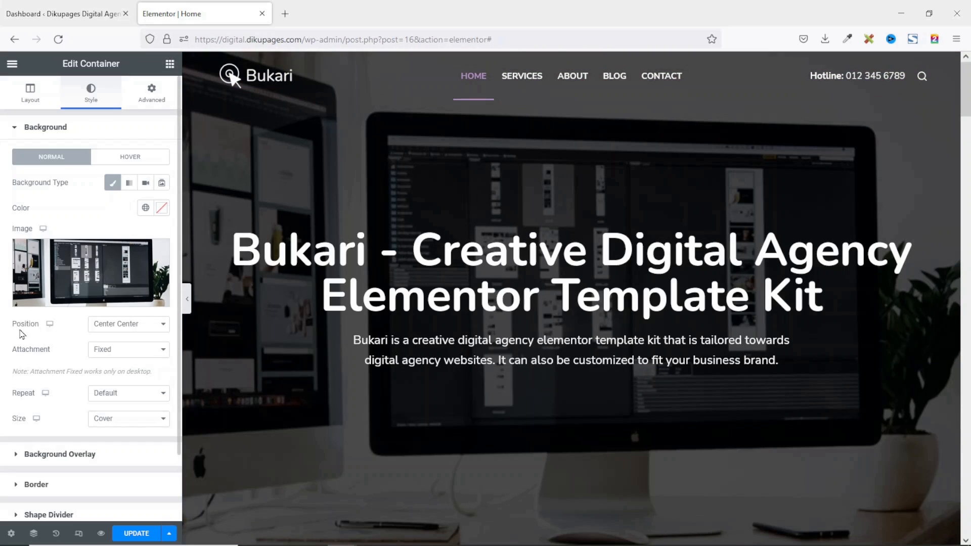
pyautogui.click(141, 326)
# Set the hero background image position to Center Center.
pyautogui.click(122, 342)
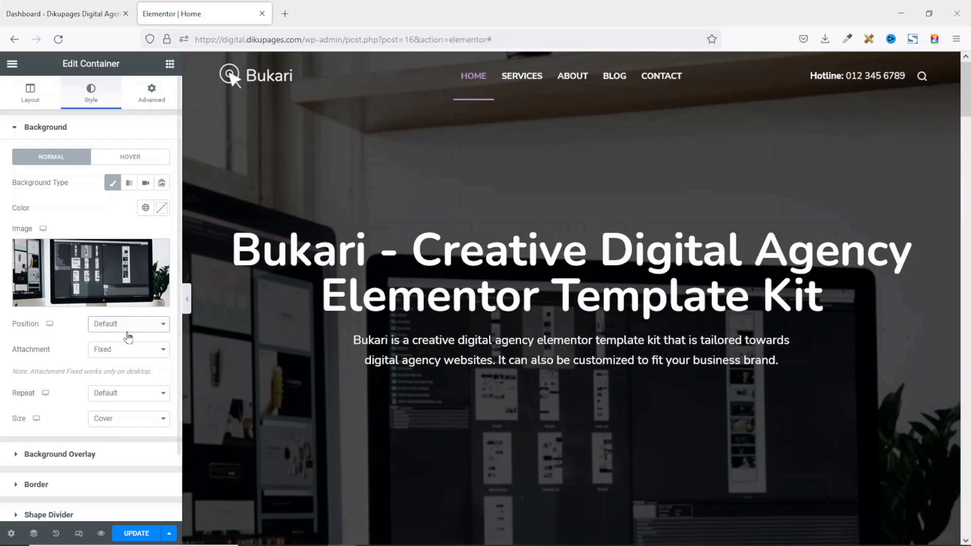
pyautogui.click(116, 330)
pyautogui.click(124, 369)
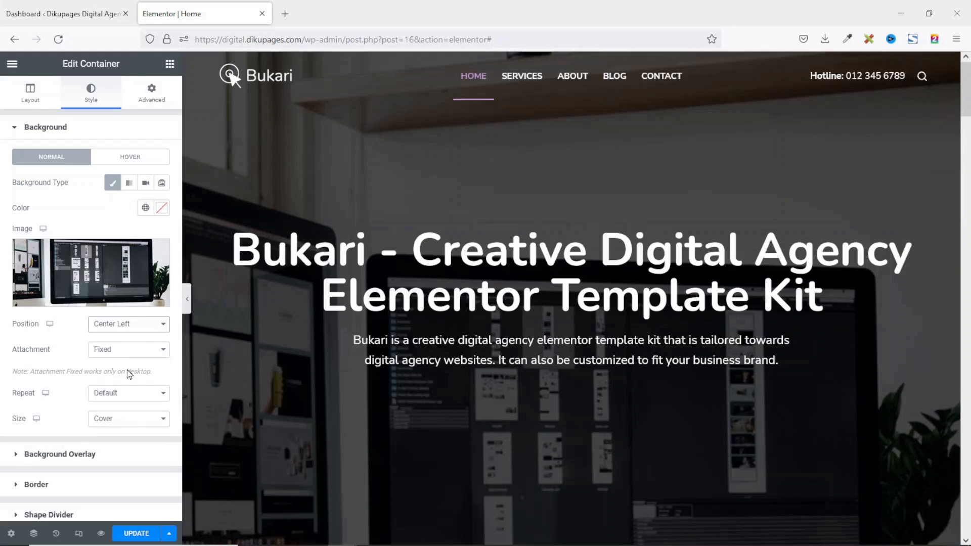
pyautogui.click(124, 325)
pyautogui.click(118, 395)
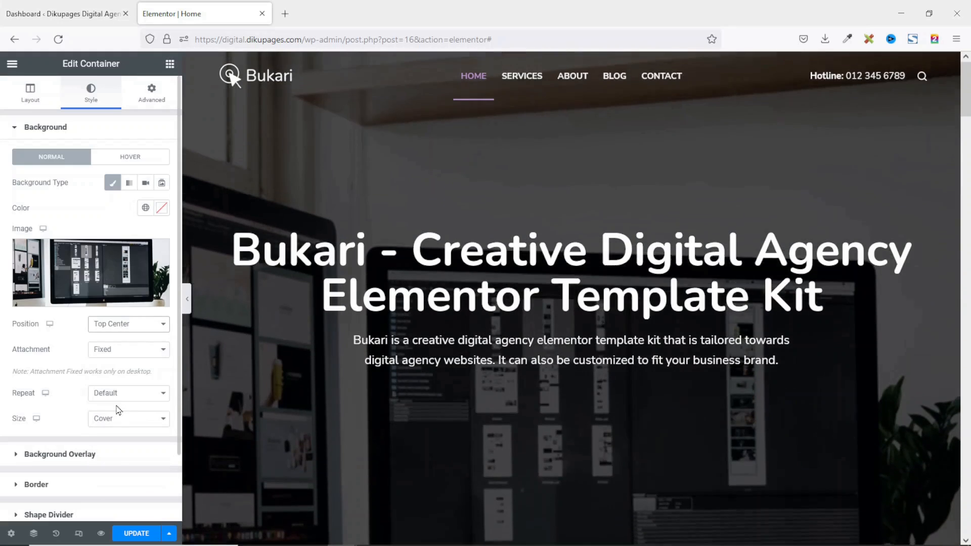
pyautogui.click(126, 326)
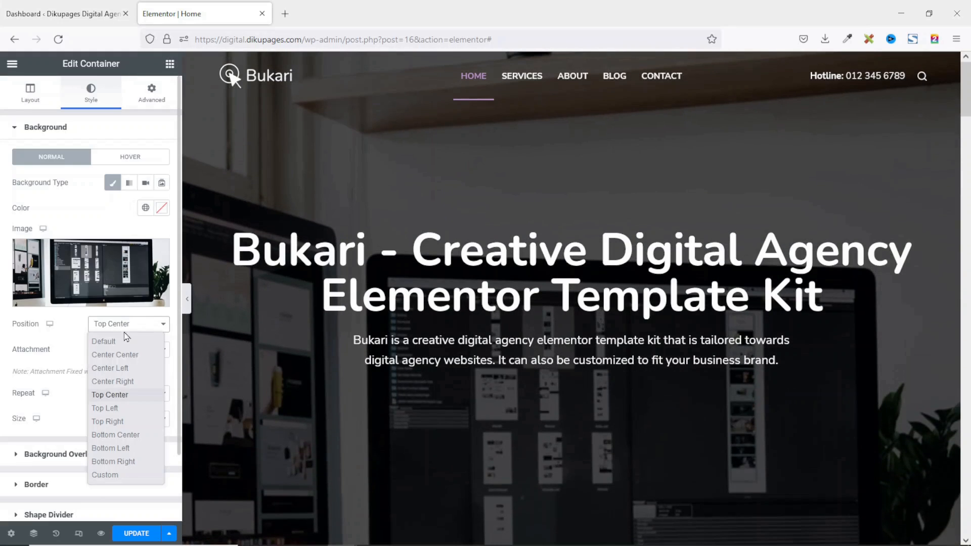
pyautogui.click(121, 351)
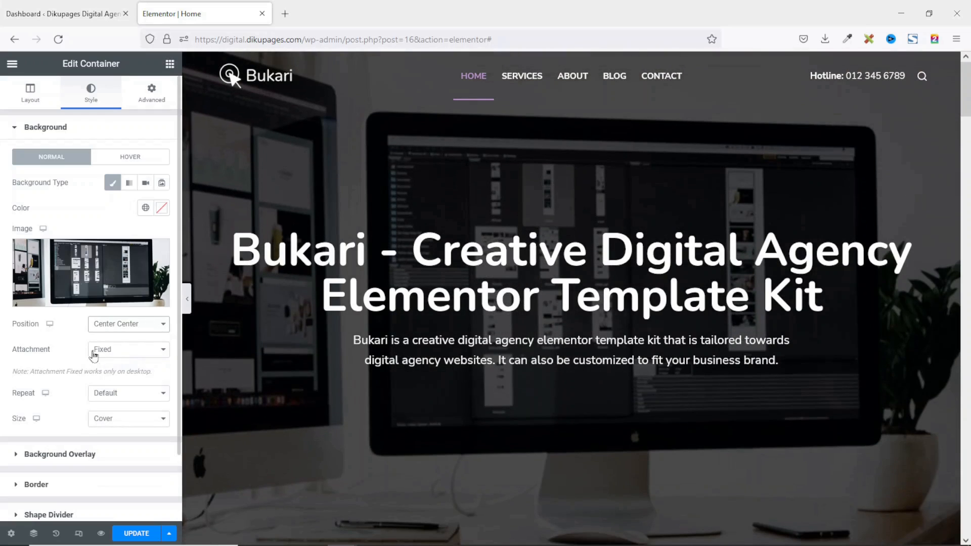
pyautogui.scroll(-5, 499, 356)
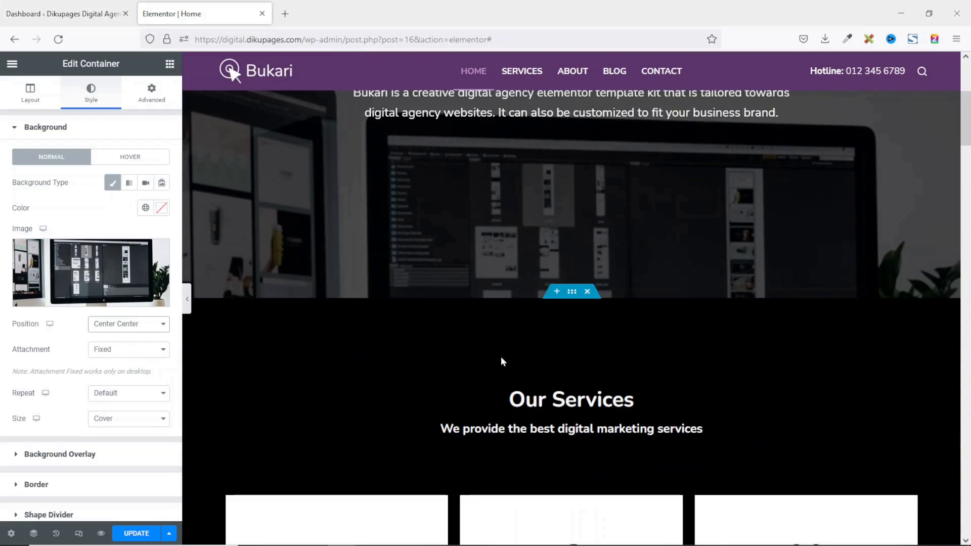
pyautogui.scroll(5, 501, 356)
pyautogui.scroll(-5, 500, 357)
pyautogui.scroll(5, 500, 357)
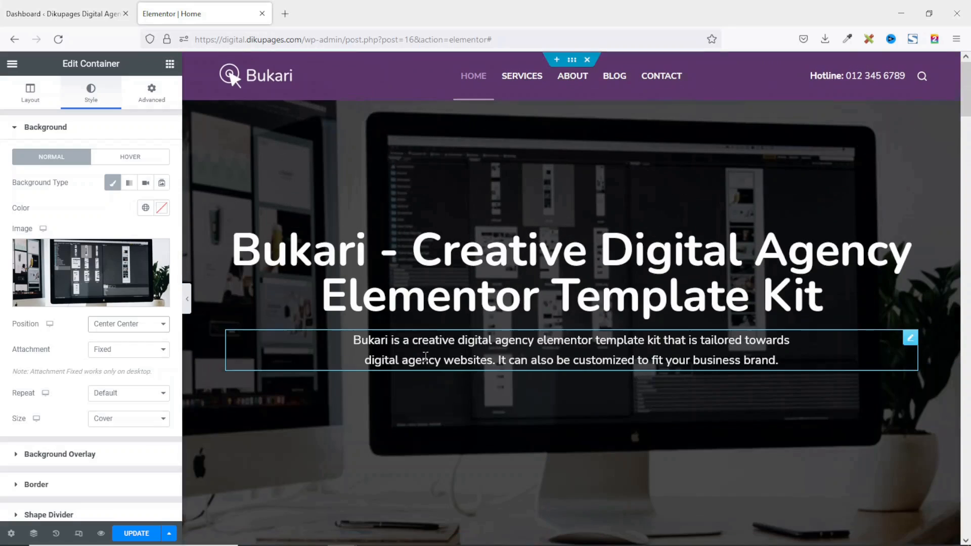
# Make the hero background attachment Fixed and keep its size at Cover.
pyautogui.click(109, 354)
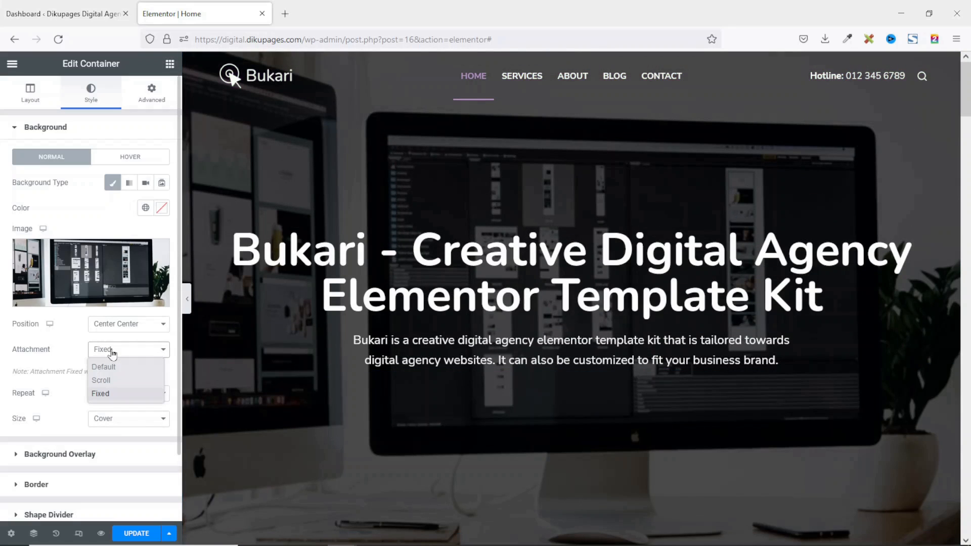
pyautogui.click(117, 371)
pyautogui.scroll(-5, 600, 386)
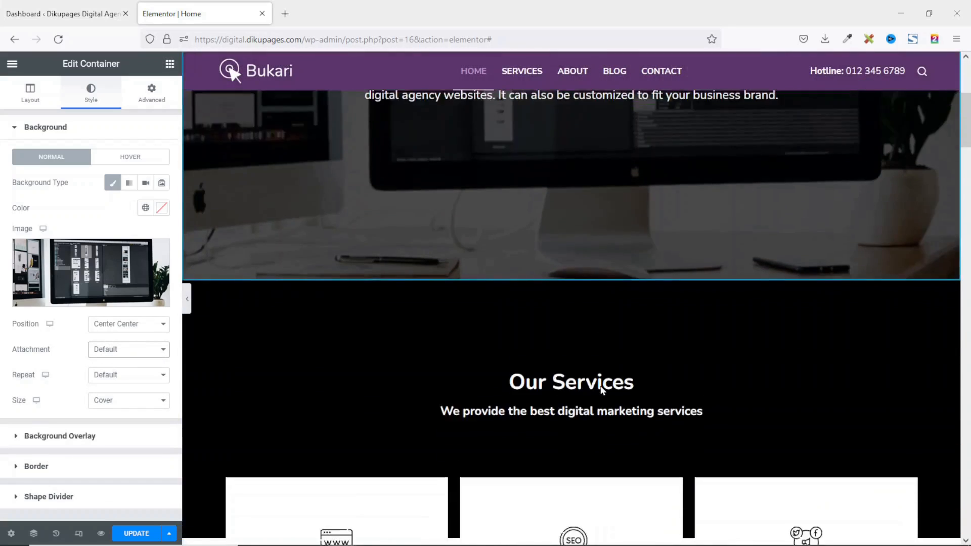
pyautogui.scroll(2, 600, 386)
pyautogui.scroll(3, 600, 390)
pyautogui.scroll(-4, 601, 391)
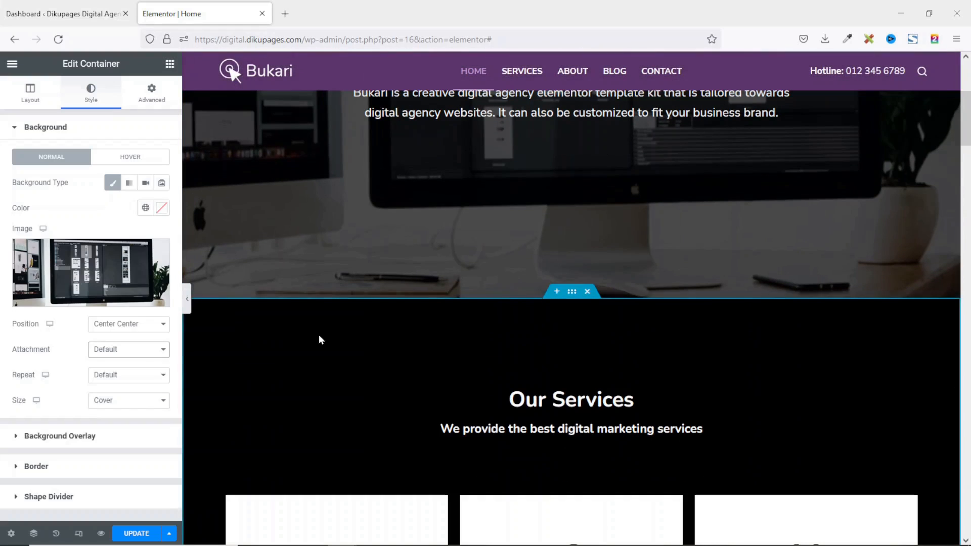
pyautogui.click(131, 356)
pyautogui.click(113, 394)
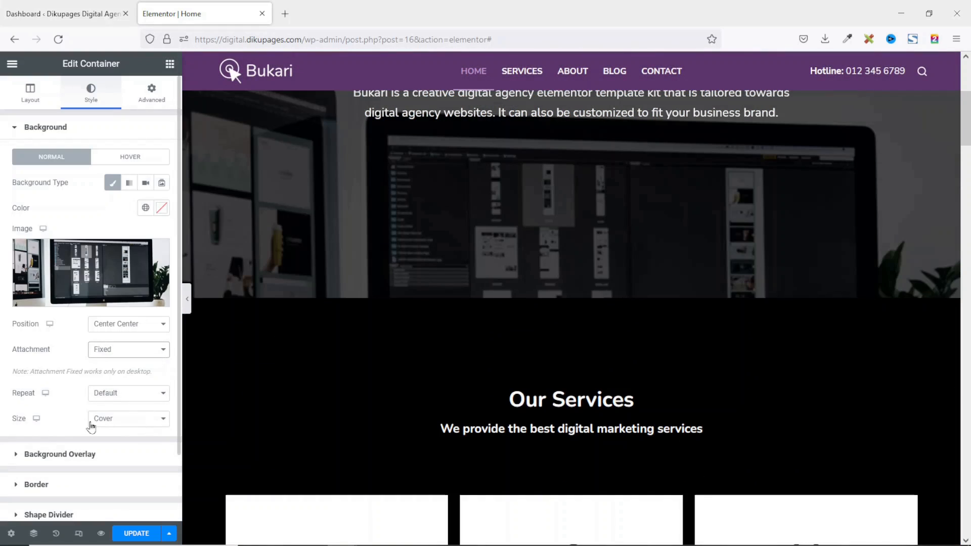
pyautogui.click(116, 423)
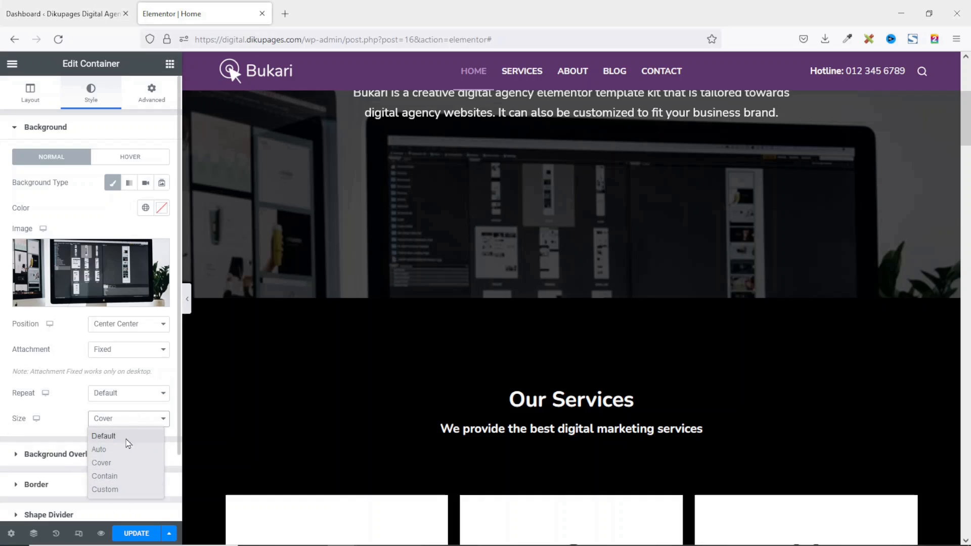
pyautogui.click(81, 419)
pyautogui.scroll(5, 385, 378)
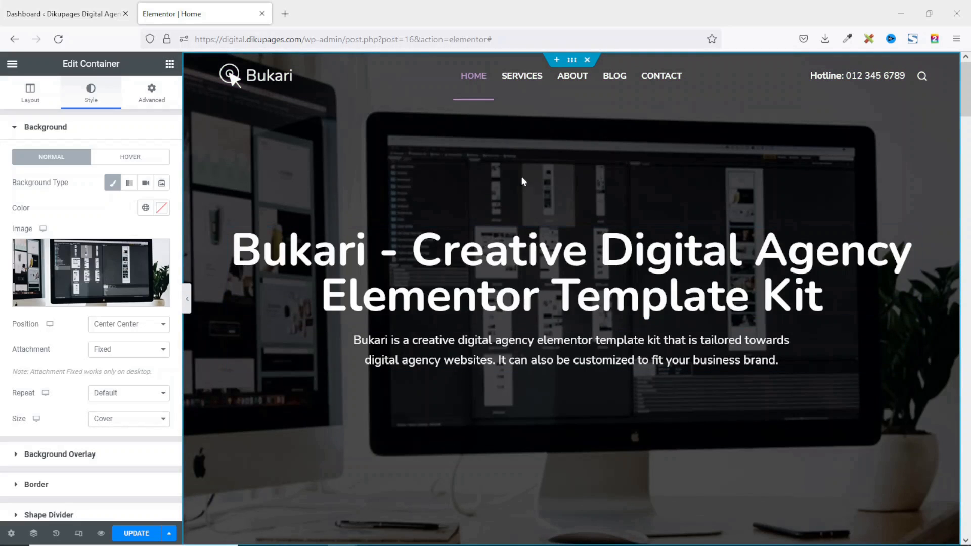
# Swap the hero background for home-hero-background.jpg, the keyboard, laptop and tablet desk photo.
pyautogui.click(90, 272)
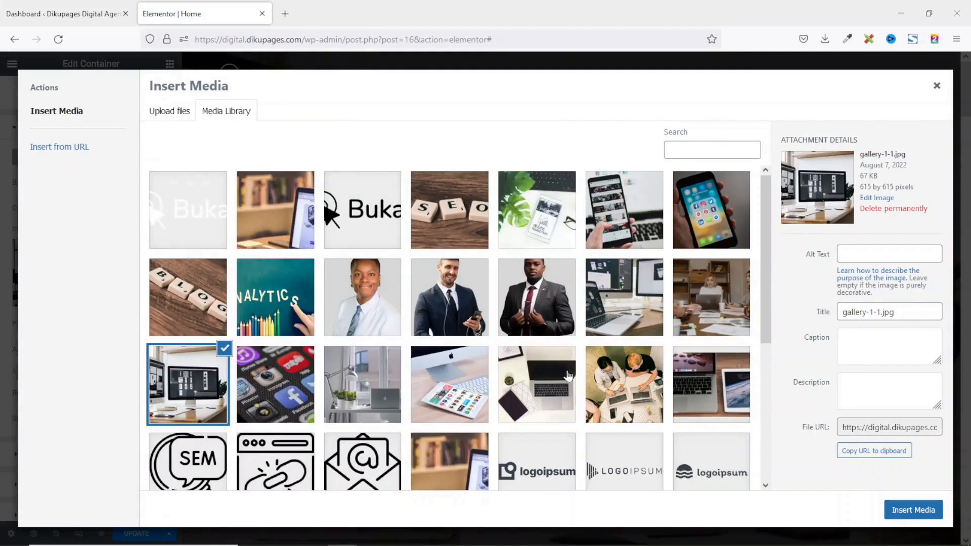
pyautogui.scroll(-5, 558, 377)
pyautogui.click(364, 402)
pyautogui.click(904, 514)
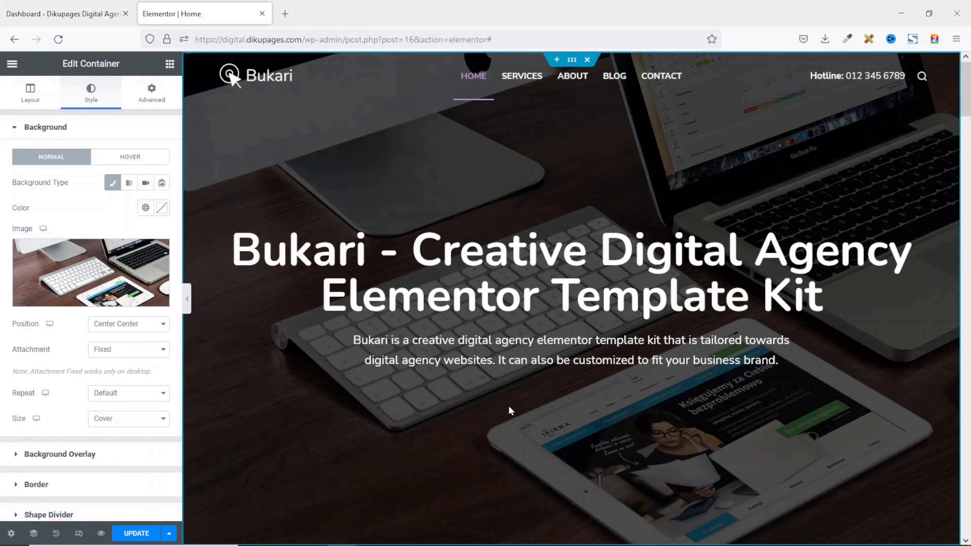
pyautogui.click(466, 256)
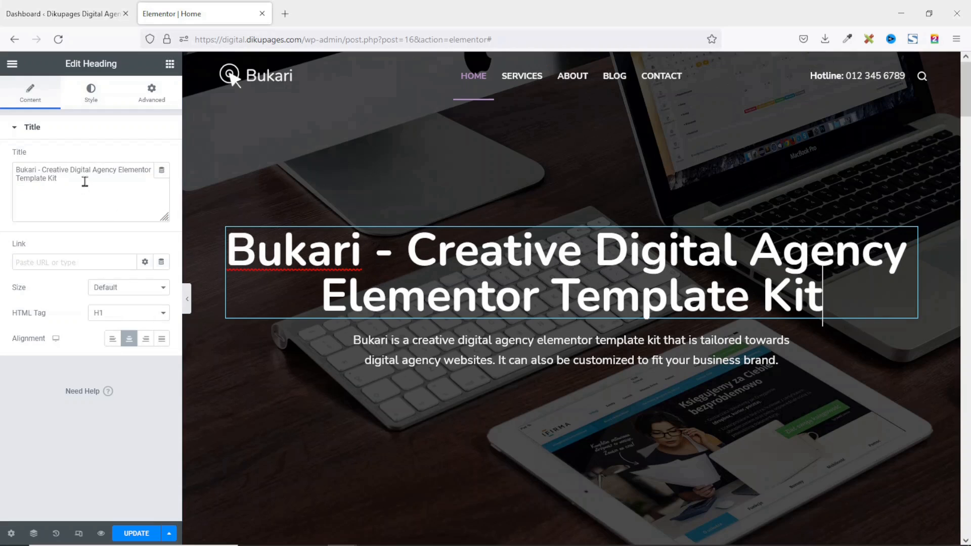
# Replace the hero heading text with 'Best Digital Agency in Tamale'.
pyautogui.moveTo(91, 190); pyautogui.dragTo(2, 144)
pyautogui.write('Best Digital Agency in Tamale')
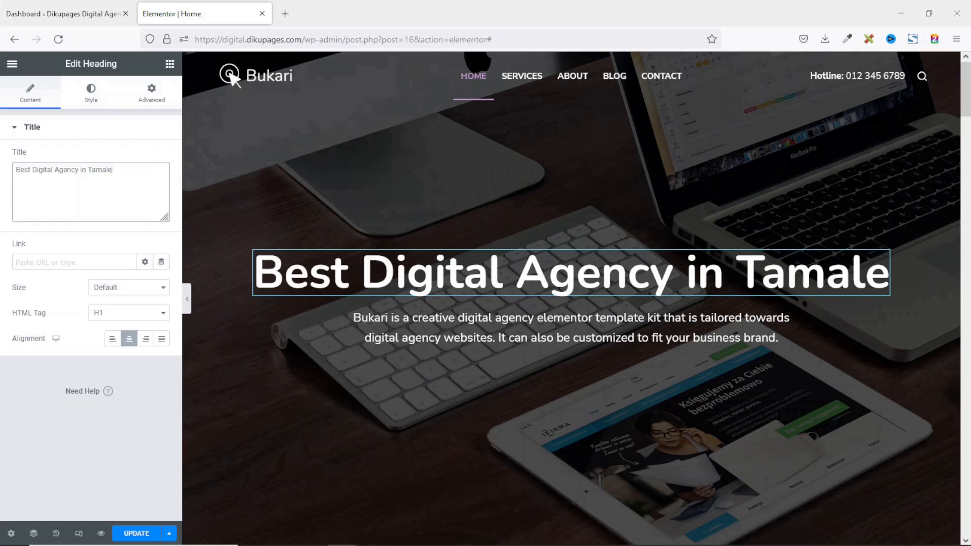
pyautogui.click(146, 324)
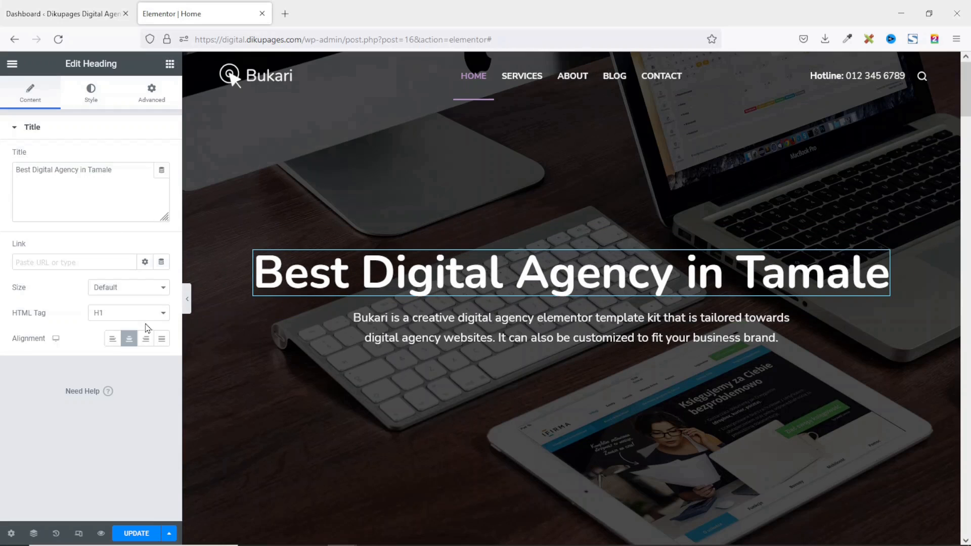
pyautogui.click(90, 92)
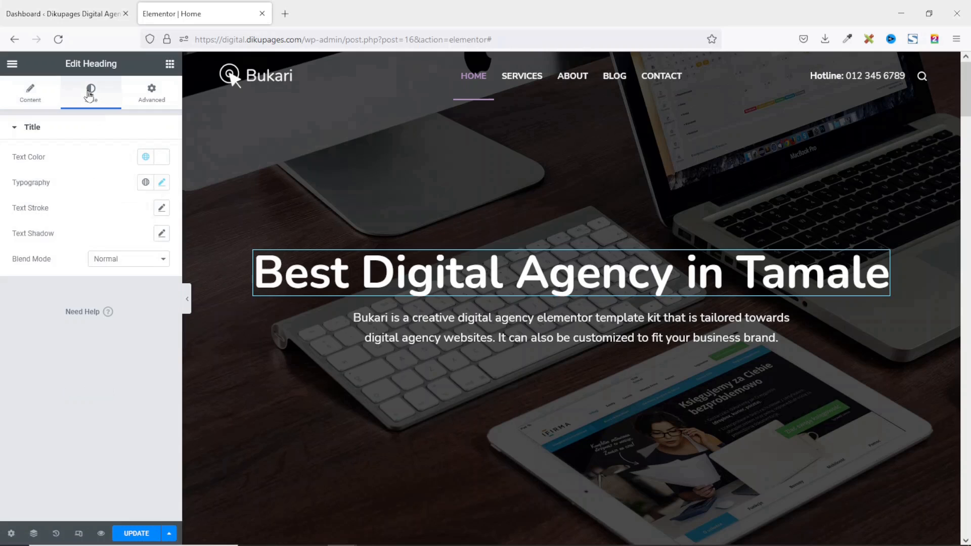
# Colour the hero heading with the white global Theme Color Palette 7.
pyautogui.click(161, 161)
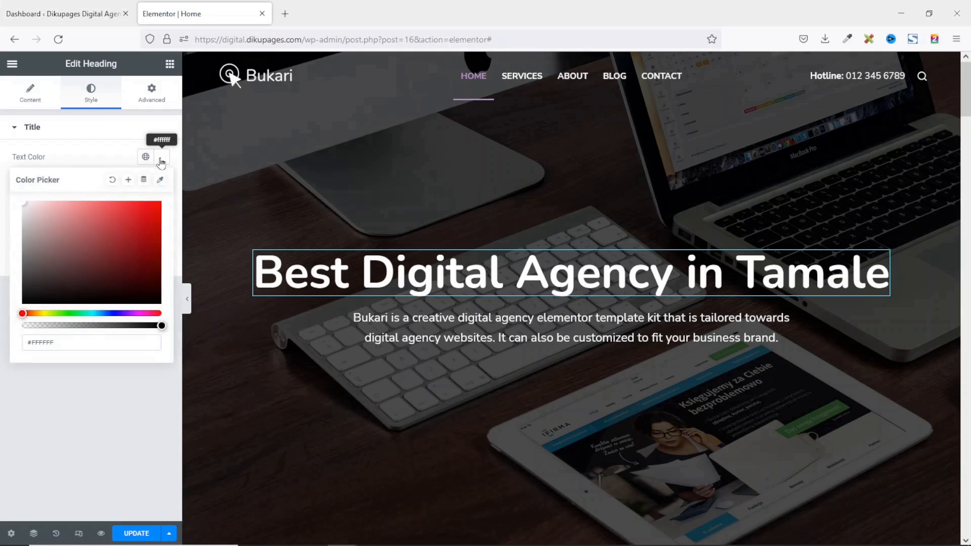
pyautogui.click(137, 245)
pyautogui.click(65, 313)
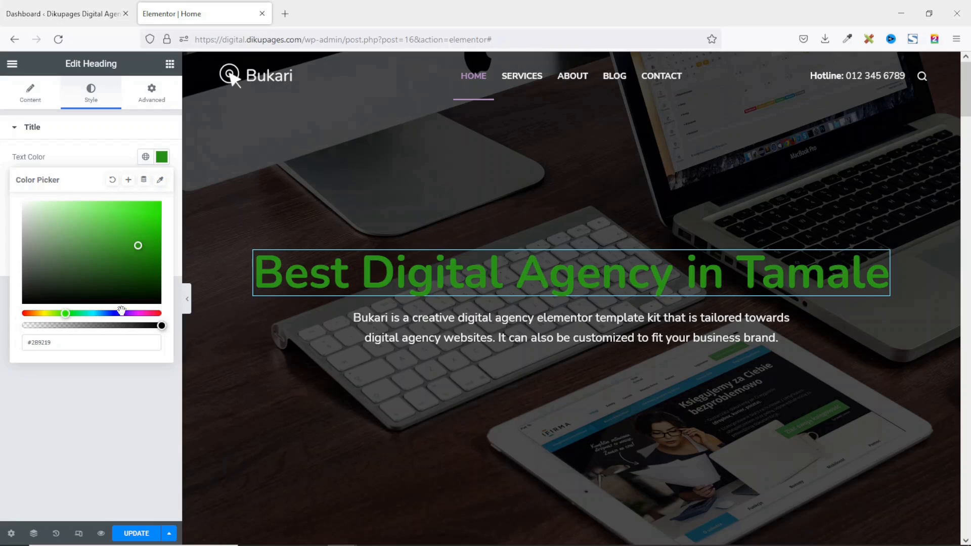
pyautogui.click(125, 312)
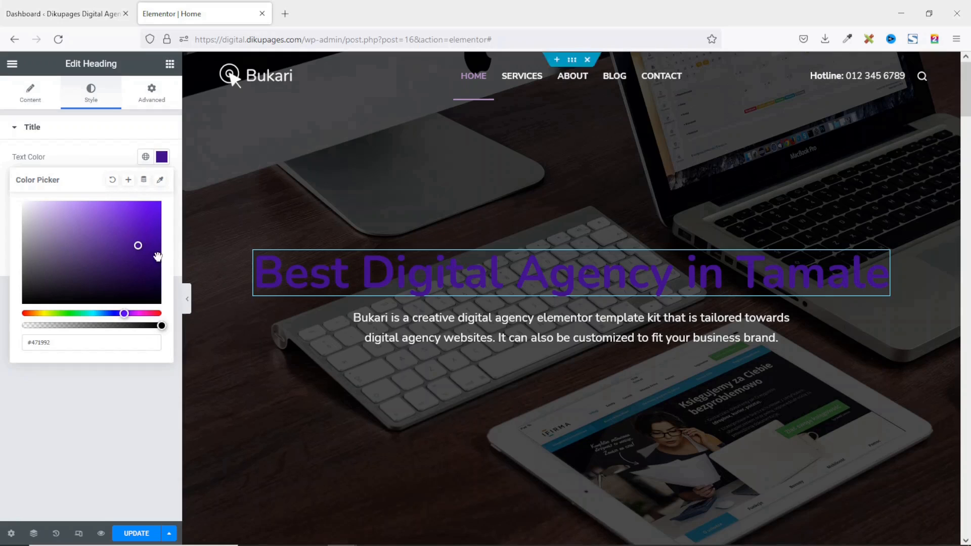
pyautogui.click(144, 159)
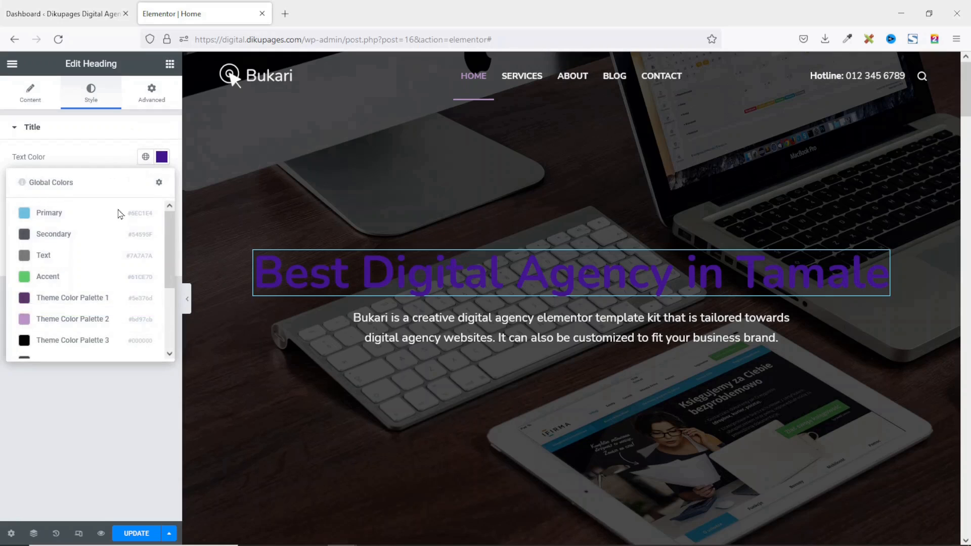
pyautogui.scroll(-2, 73, 308)
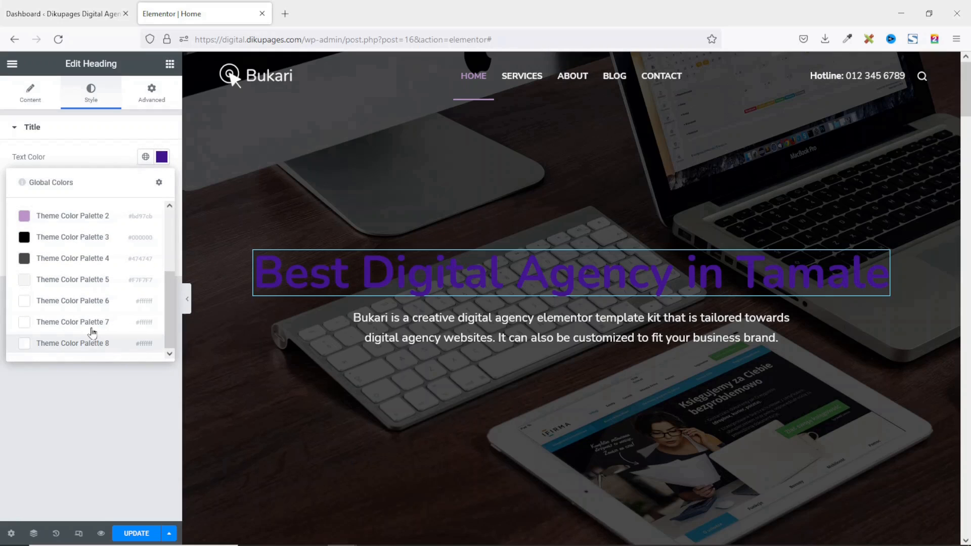
pyautogui.click(76, 324)
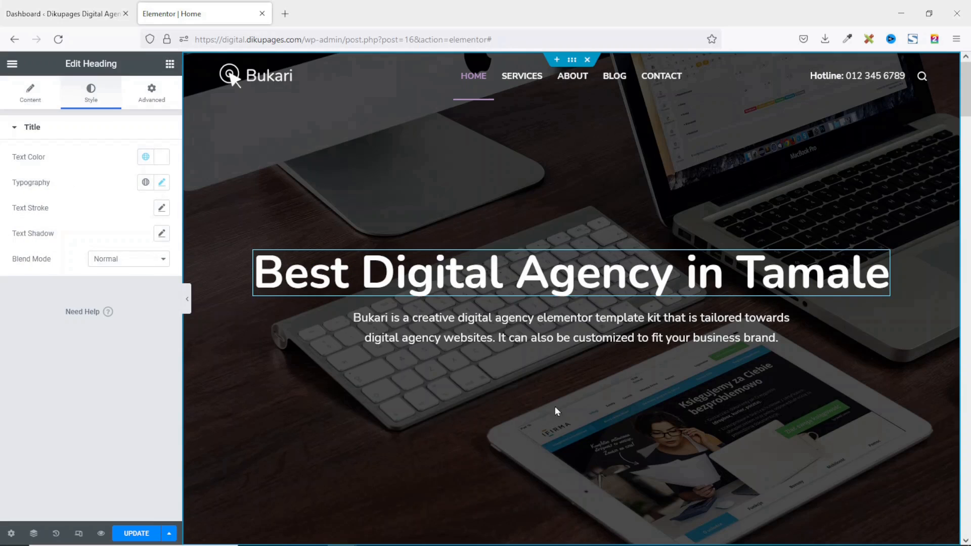
pyautogui.click(548, 330)
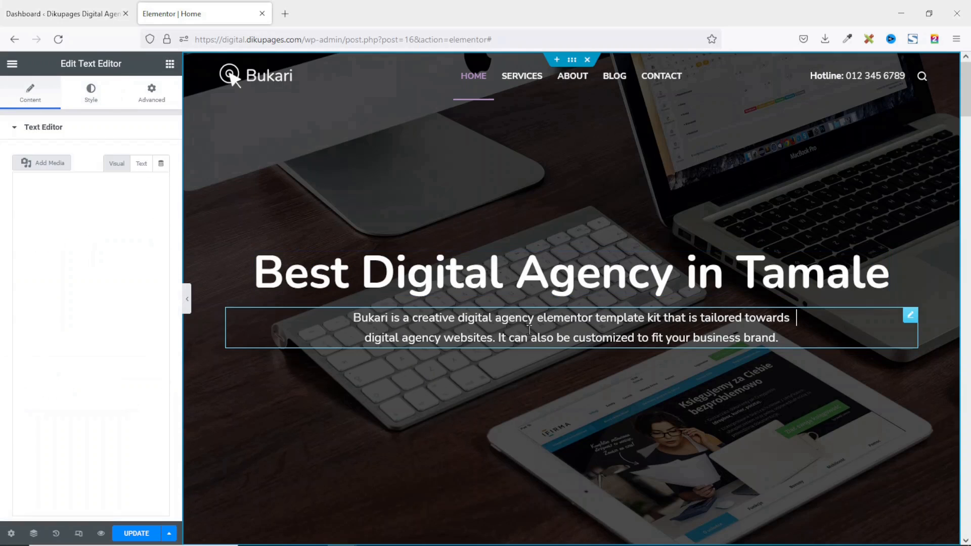
# Retype the ending 'ervices' of the 'Our Services' heading, then select its subtitle.
pyautogui.moveTo(89, 322); pyautogui.dragTo(1, 222)
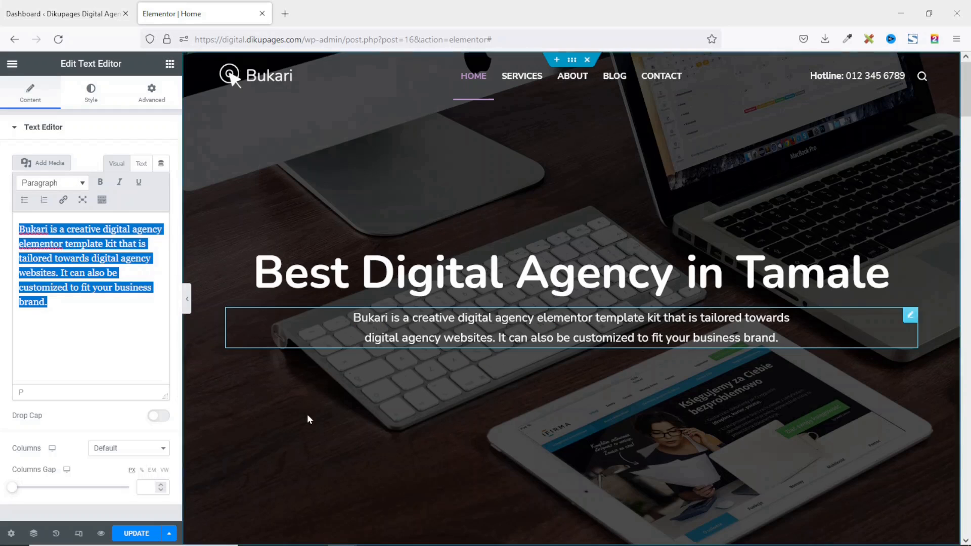
pyautogui.scroll(-8, 542, 350)
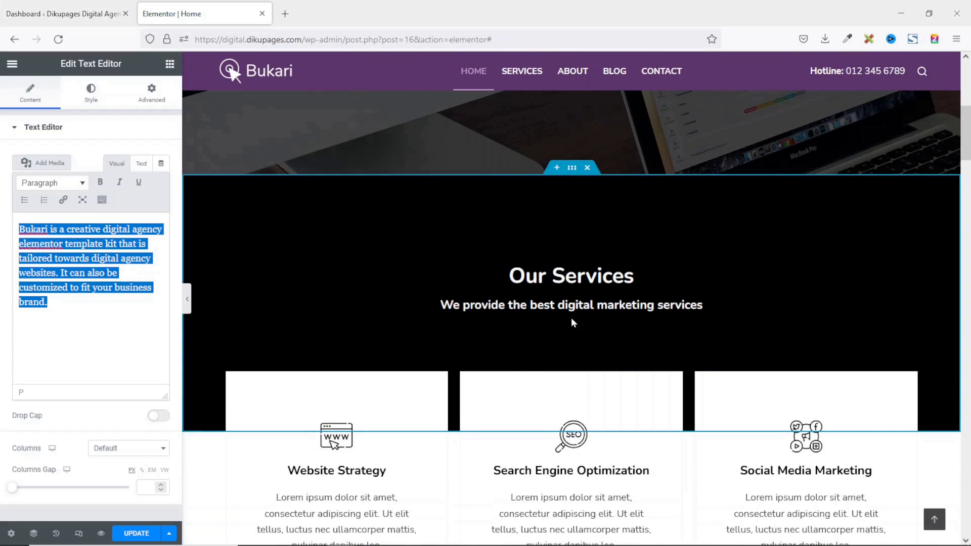
pyautogui.click(572, 316)
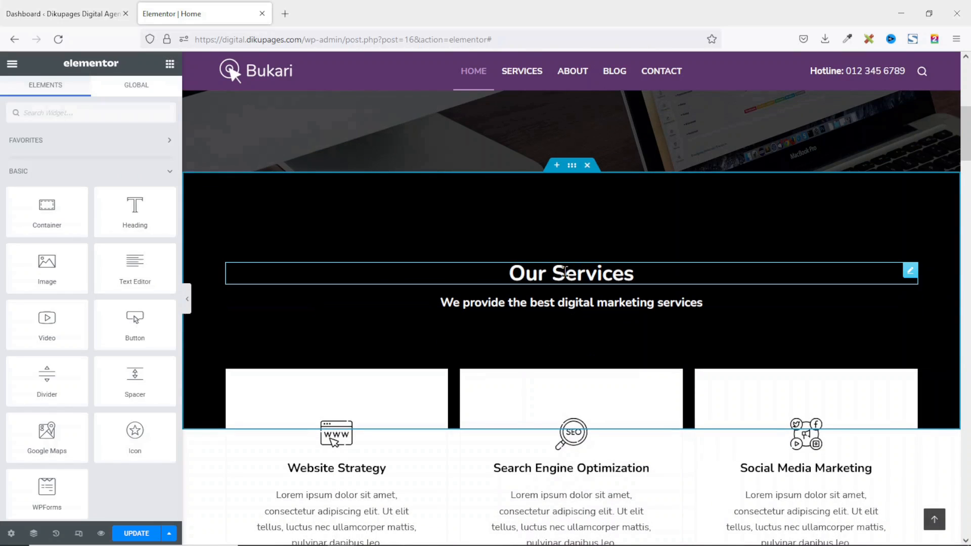
pyautogui.click(608, 275)
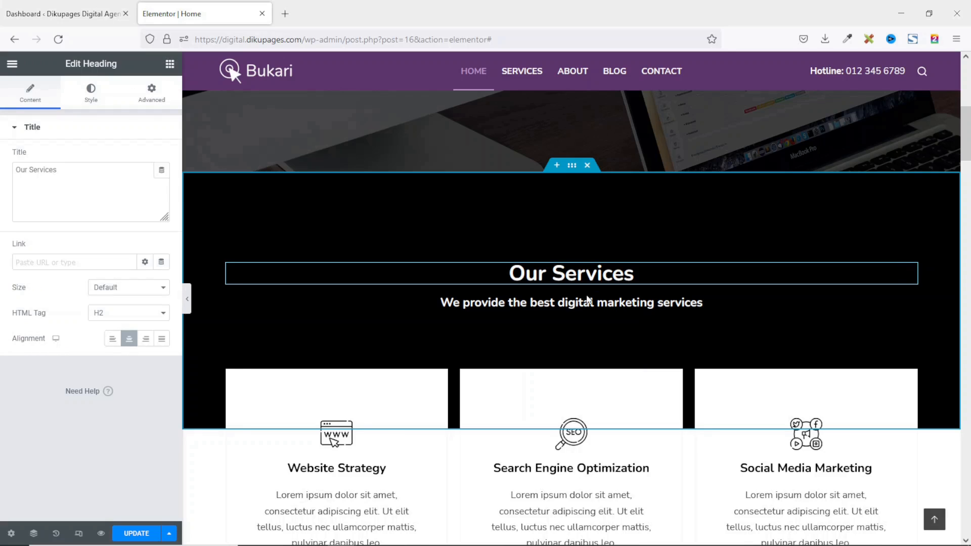
pyautogui.scroll(-1, 589, 300)
pyautogui.press('BackSpace')
pyautogui.press('BackSpace')
pyautogui.press('BackSpace')
pyautogui.press('BackSpace')
pyautogui.press('BackSpace')
pyautogui.press('BackSpace')
pyautogui.press('BackSpace')
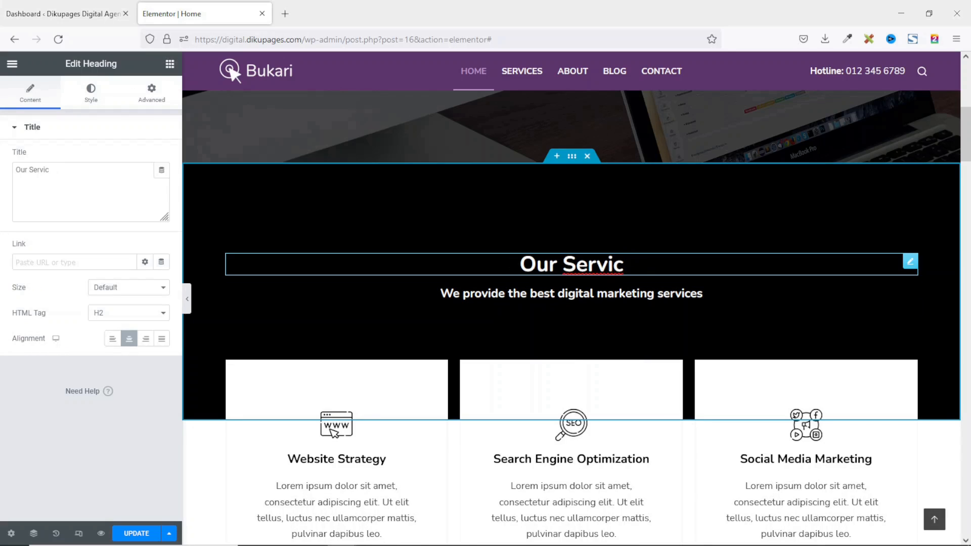
pyautogui.write('ervices')
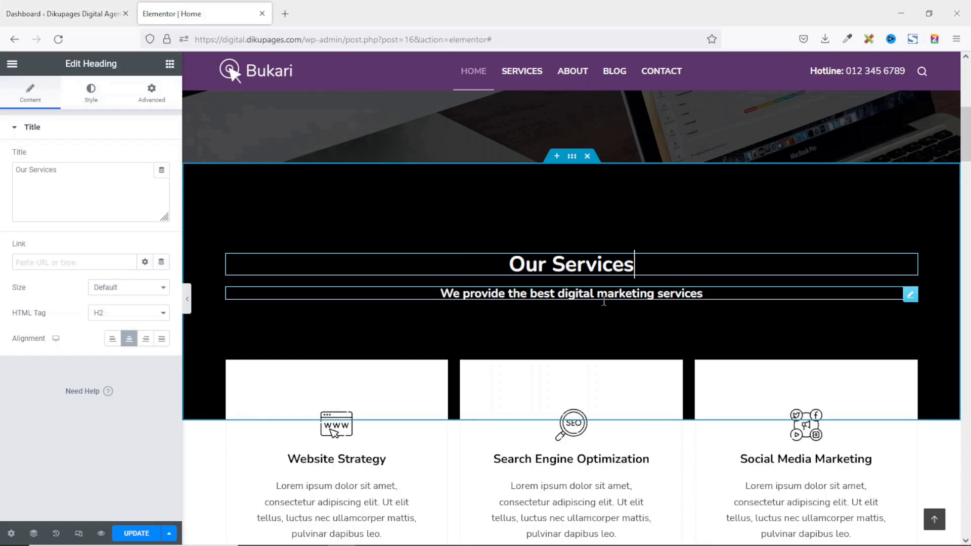
pyautogui.click(581, 294)
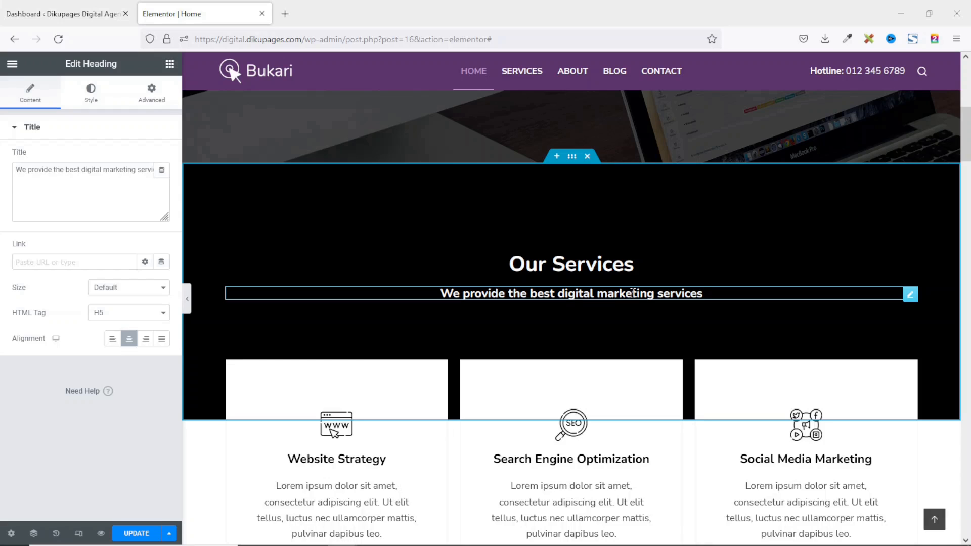
# Change 'digital marketing services' to 'digital web services' in the Our Services subtitle.
pyautogui.doubleClick(112, 172)
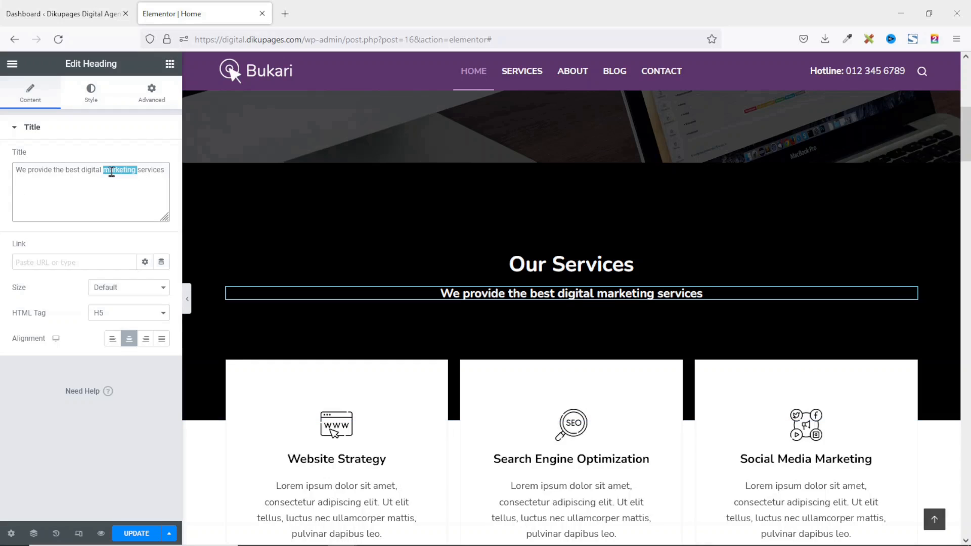
pyautogui.write('webs')
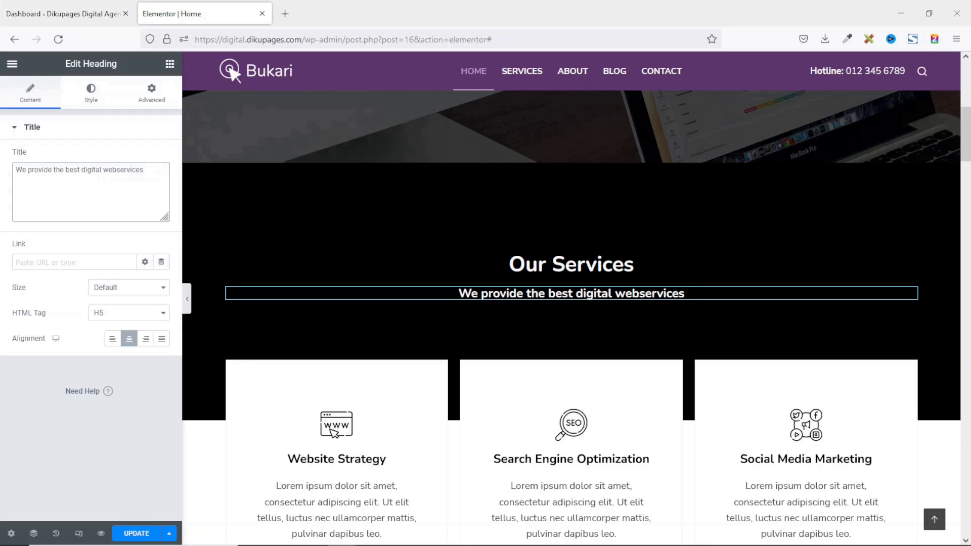
pyautogui.press('BackSpace')
pyautogui.press('BackSpace')
pyautogui.scroll(-3, 511, 327)
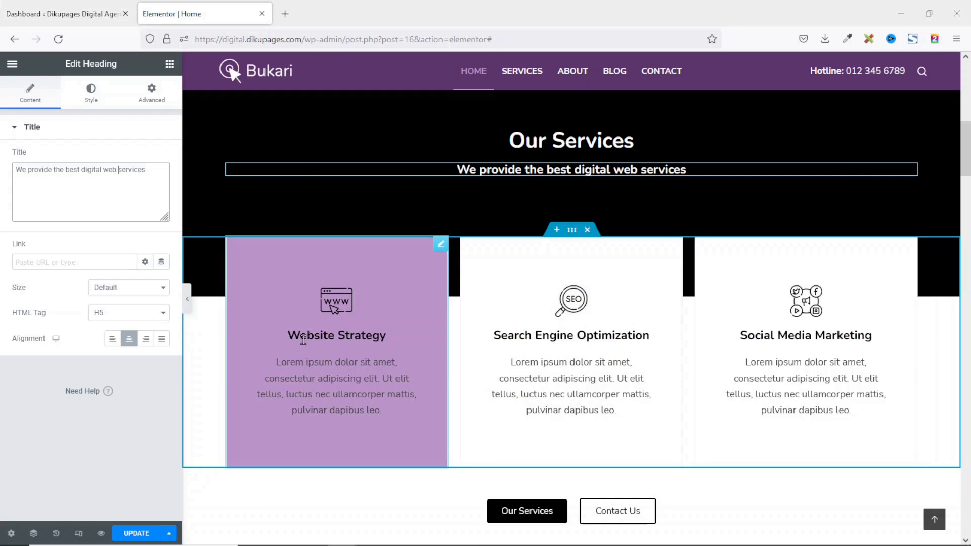
# Replace the Website Strategy box's icon with the email envelope icon.
pyautogui.click(441, 246)
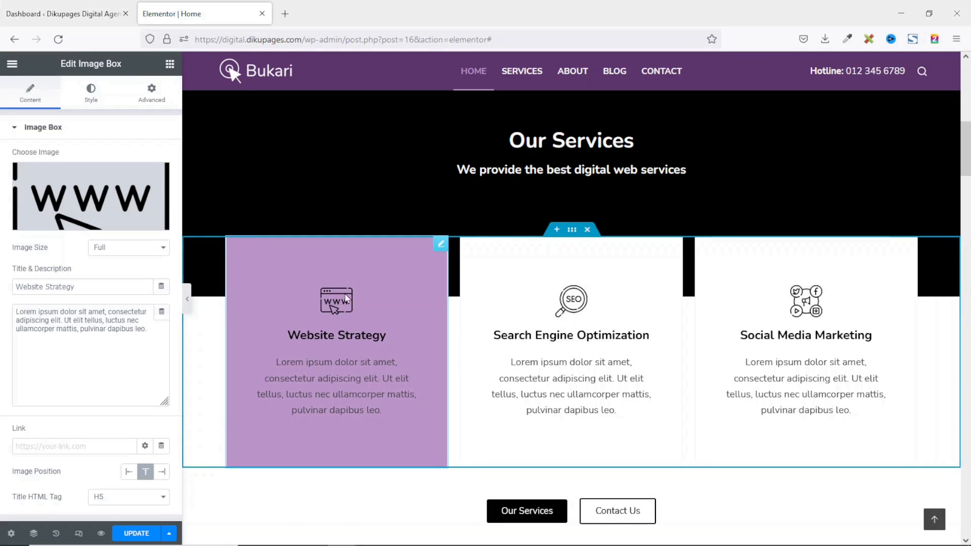
pyautogui.moveTo(82, 191)
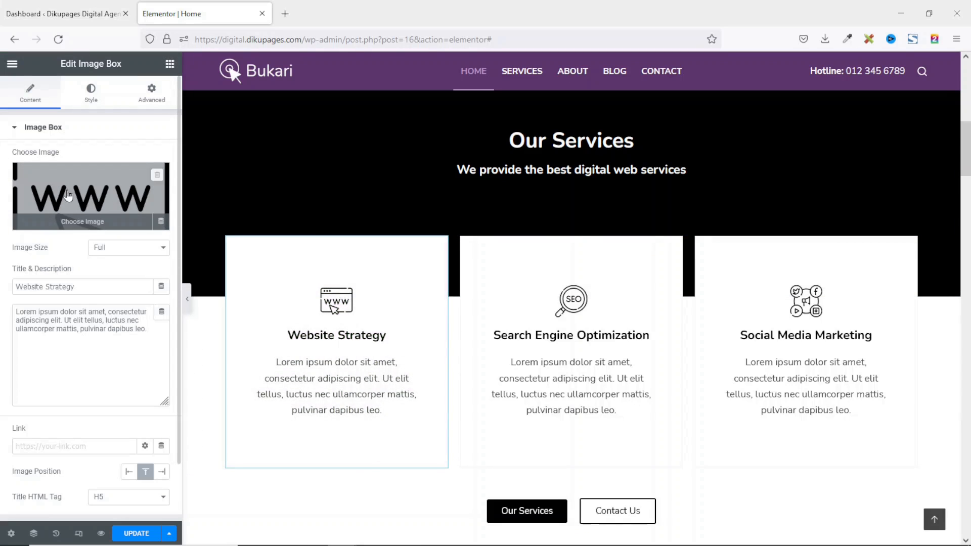
pyautogui.click(82, 191)
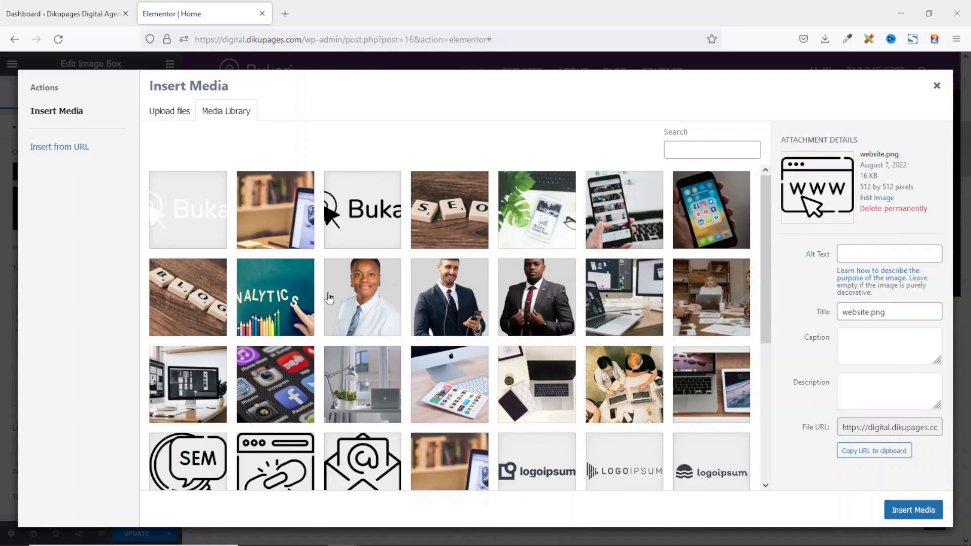
pyautogui.scroll(-5, 355, 326)
pyautogui.click(366, 232)
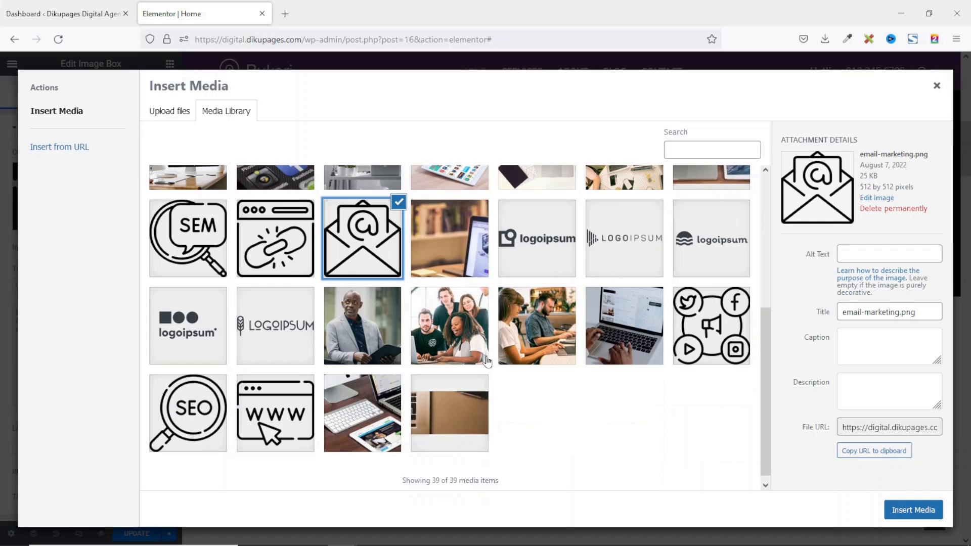
pyautogui.click(908, 511)
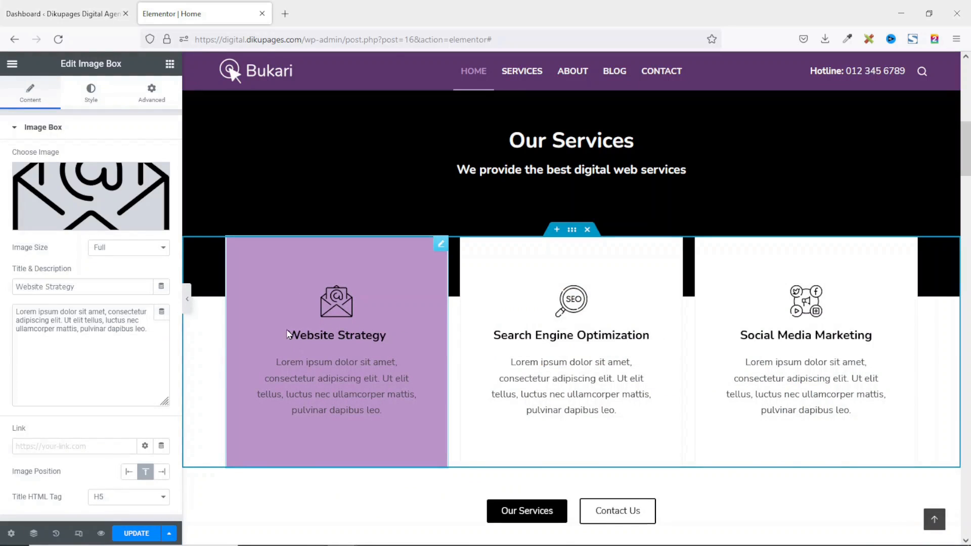
# Change the box title from Website Strategy to Website Design.
pyautogui.moveTo(100, 287); pyautogui.dragTo(1, 280)
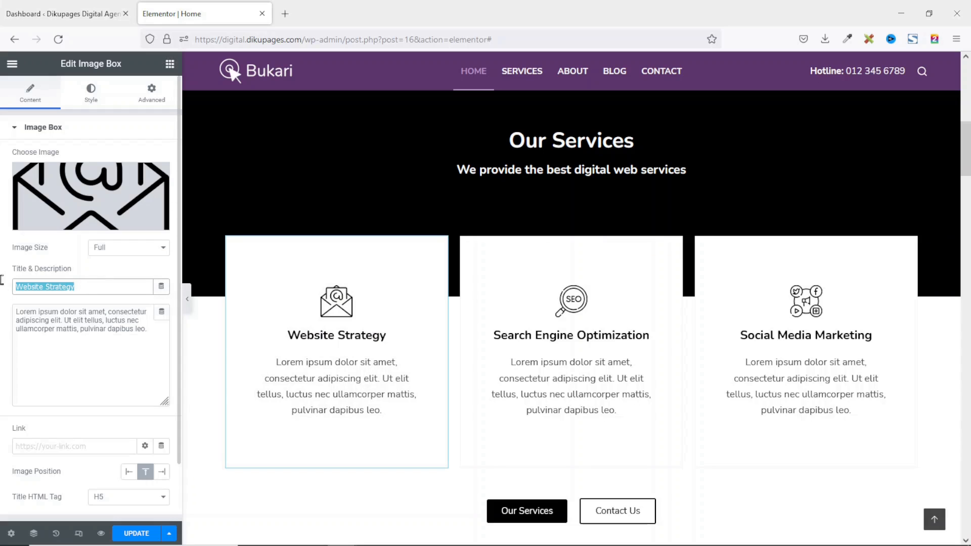
pyautogui.doubleClick(61, 286)
pyautogui.write('Design')
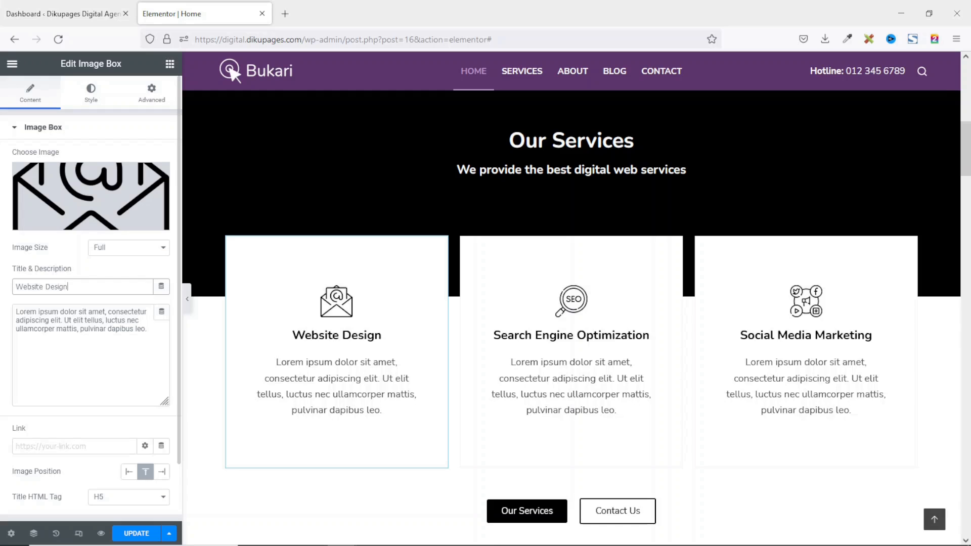
pyautogui.moveTo(152, 331); pyautogui.dragTo(8, 311)
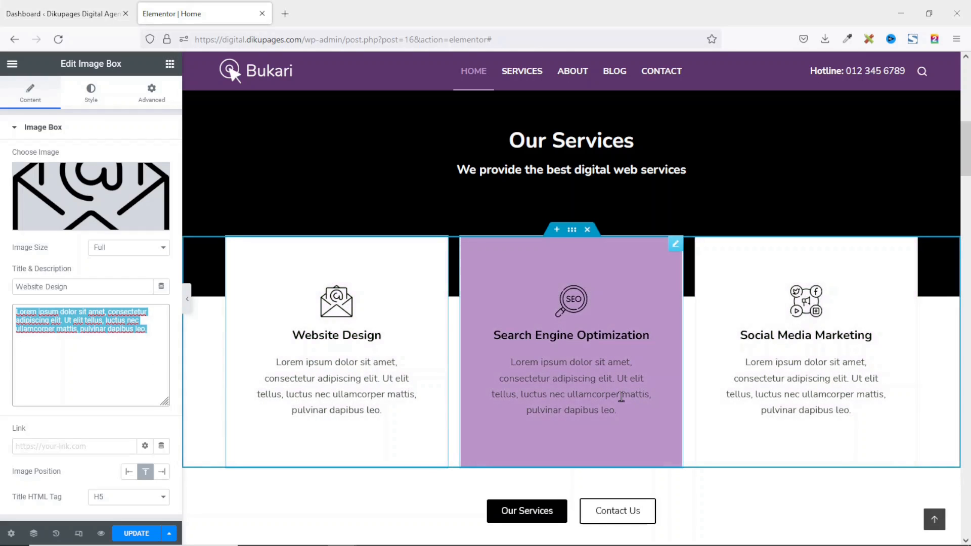
pyautogui.scroll(-3, 622, 397)
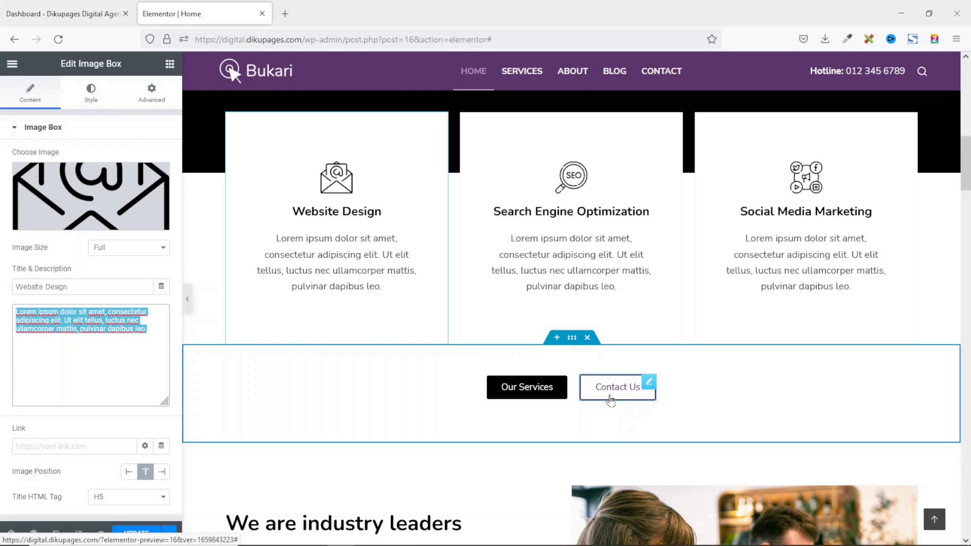
# Replace the Our Services button's # link with the Services page.
pyautogui.click(527, 388)
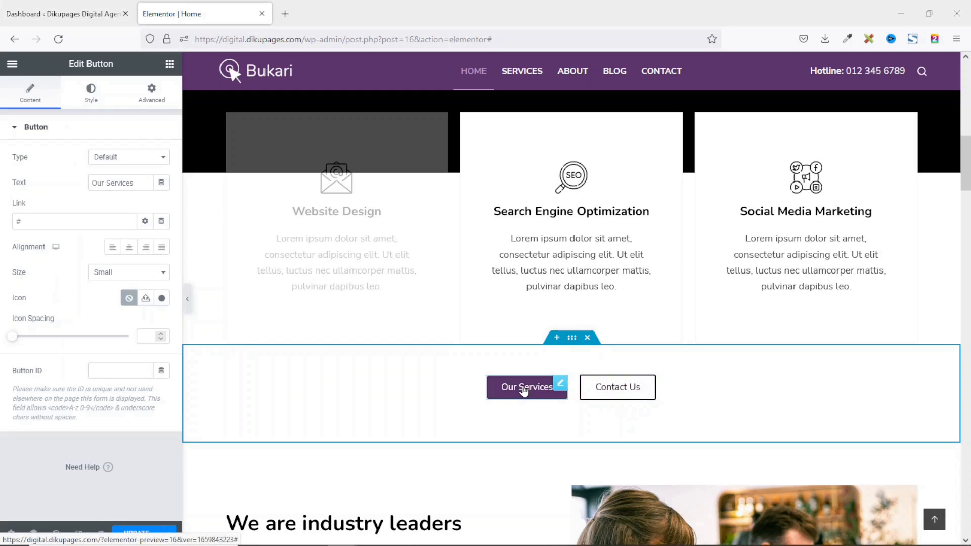
pyautogui.moveTo(45, 222); pyautogui.dragTo(1, 219)
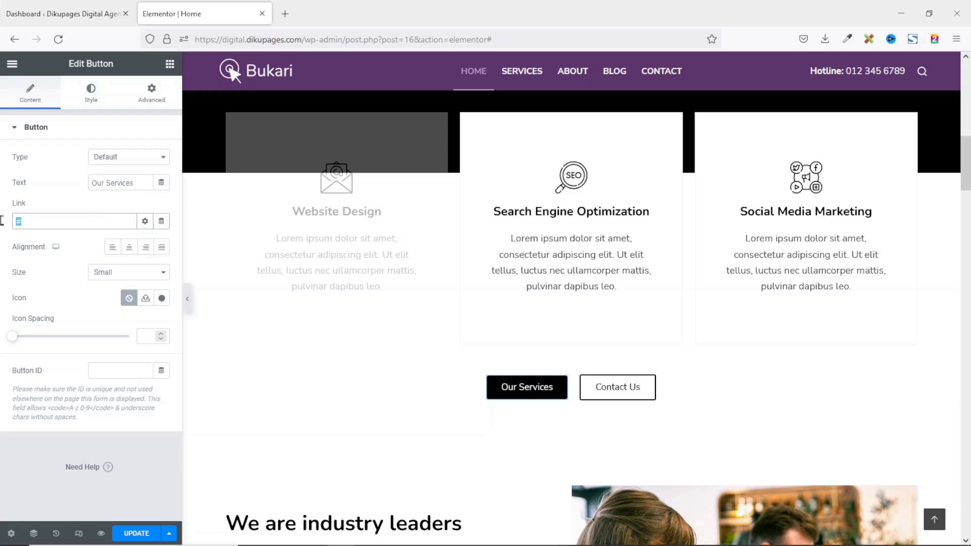
pyautogui.press('BackSpace')
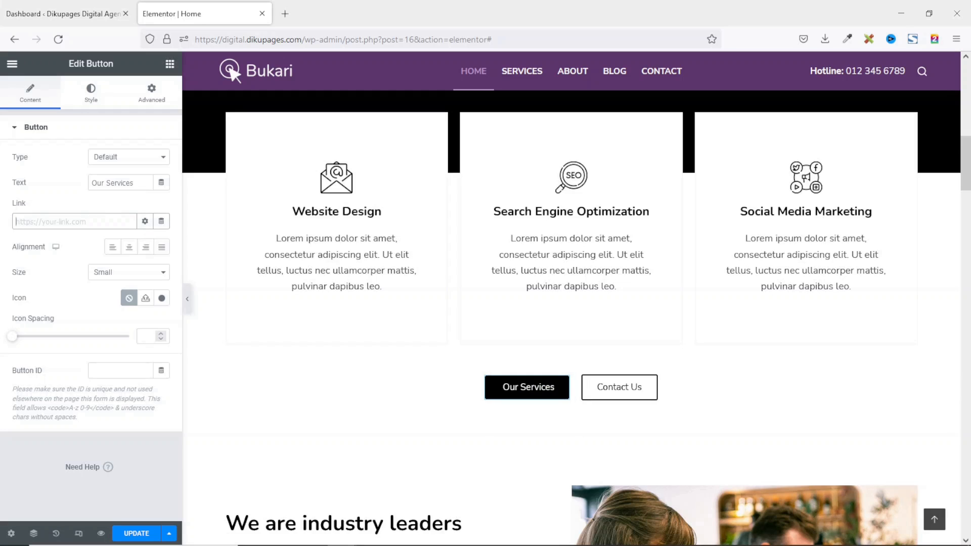
pyautogui.write('services')
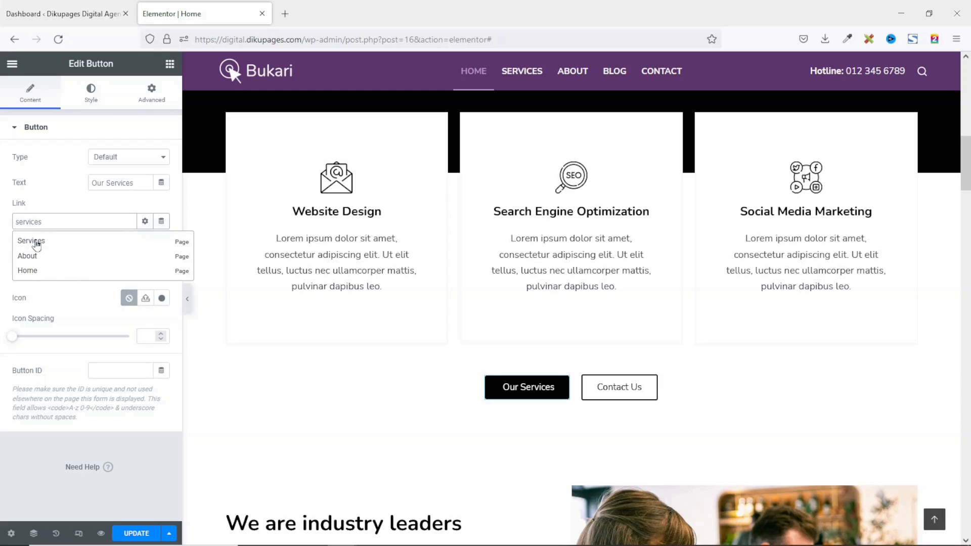
pyautogui.click(44, 247)
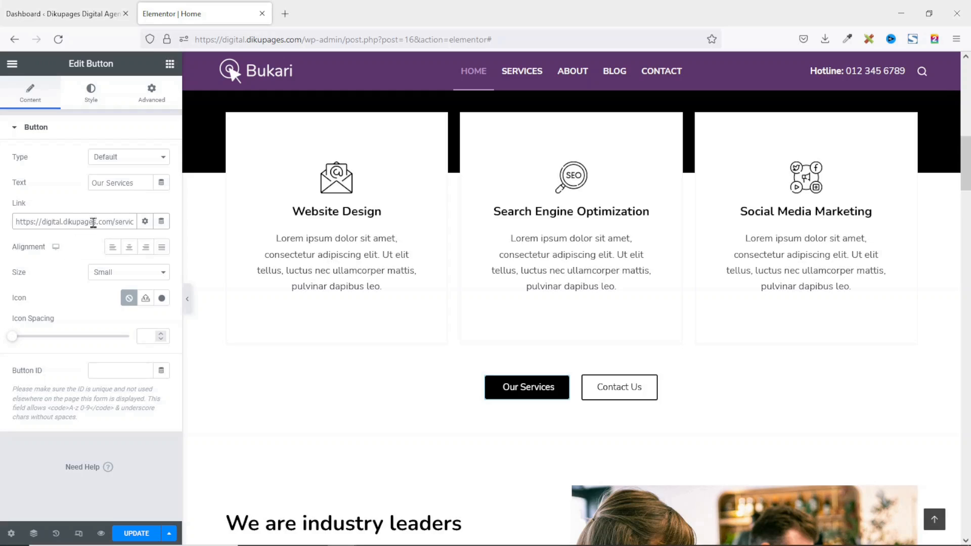
# Replace the Contact Us button's # link with the Contact page.
pyautogui.click(618, 396)
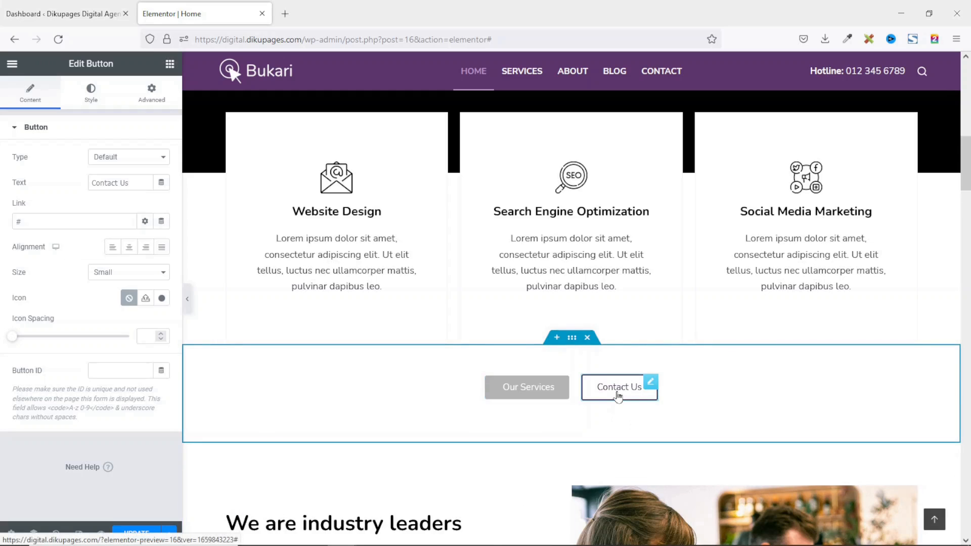
pyautogui.moveTo(32, 221); pyautogui.dragTo(9, 221)
pyautogui.press('BackSpace')
pyautogui.write('contact')
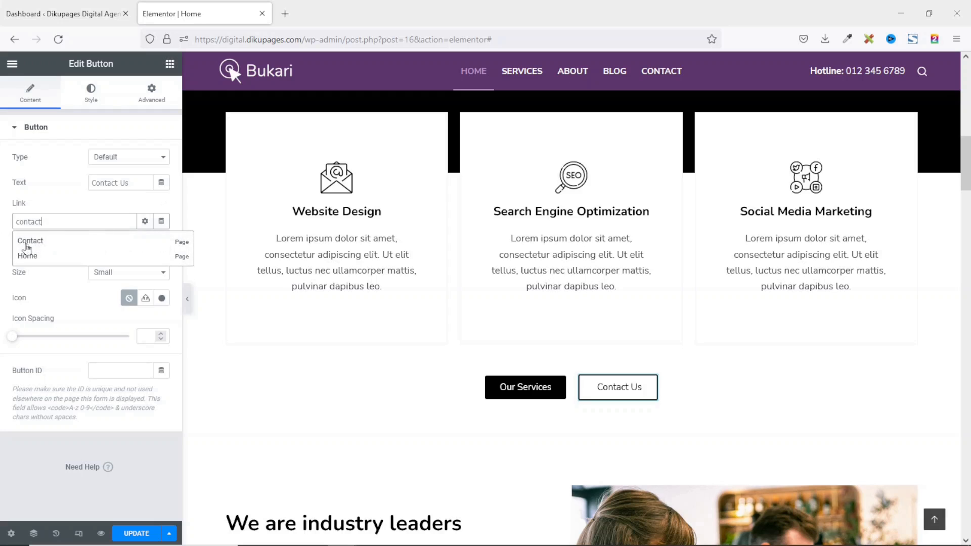
pyautogui.click(39, 244)
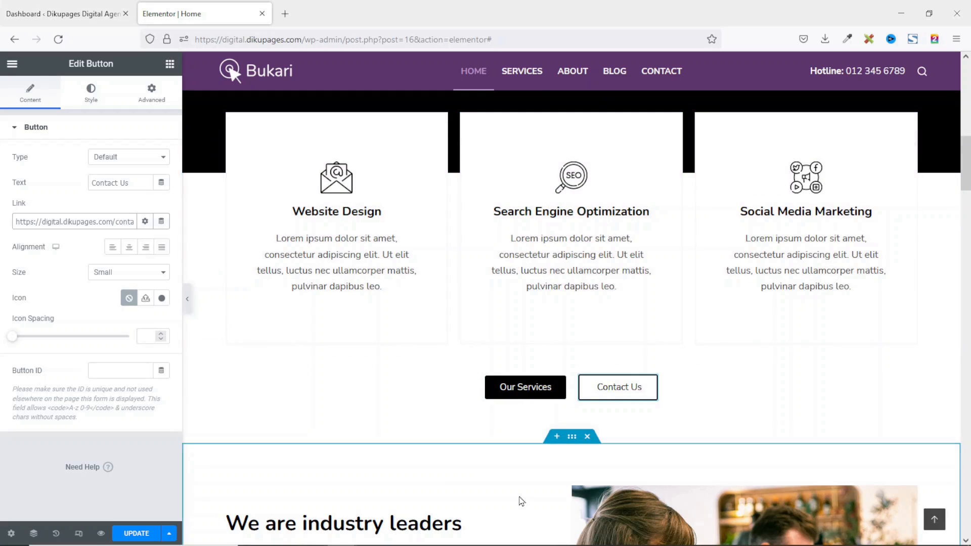
pyautogui.scroll(-2, 526, 498)
# Open settings for the Experienced, Innovative, Solution-driven, Simplicity icon list under We are industry leaders.
pyautogui.scroll(-3, 528, 495)
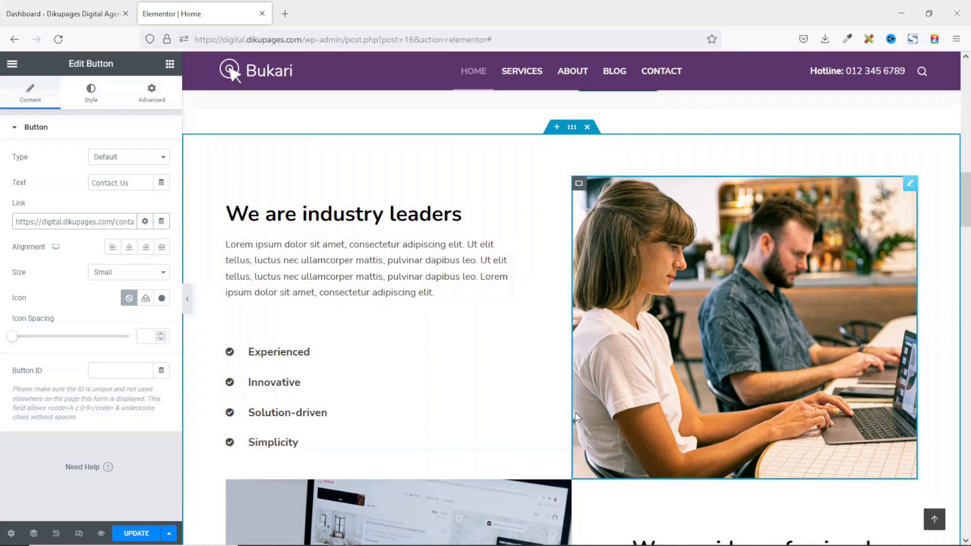
pyautogui.click(462, 214)
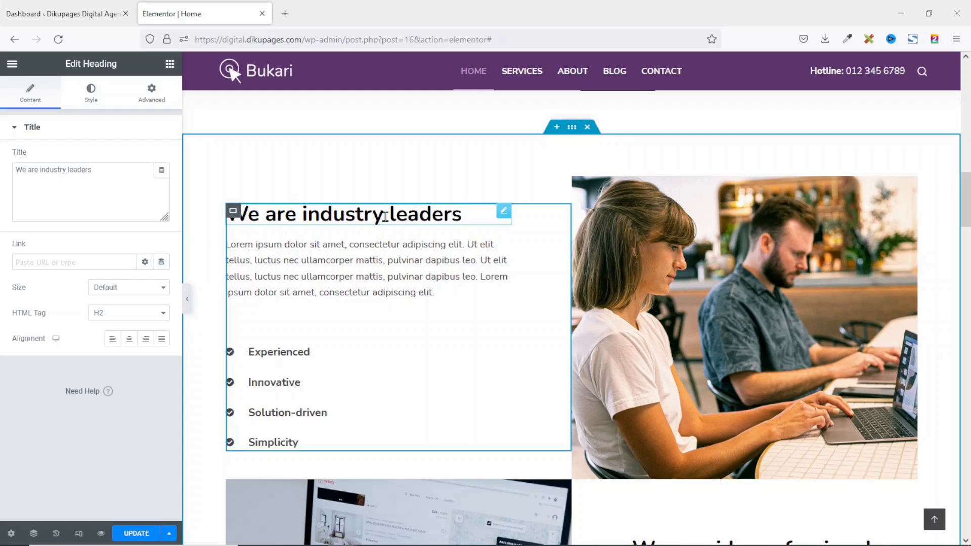
pyautogui.click(374, 271)
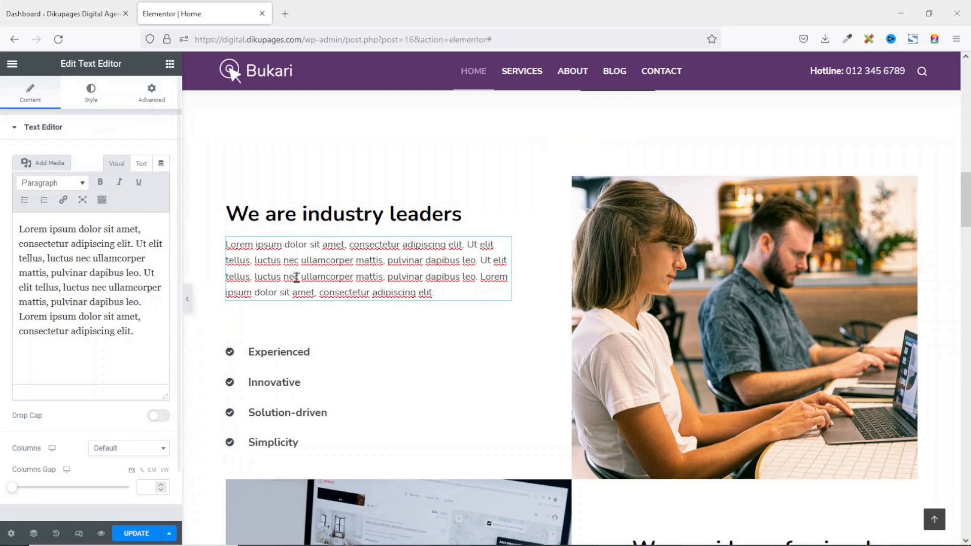
pyautogui.click(276, 378)
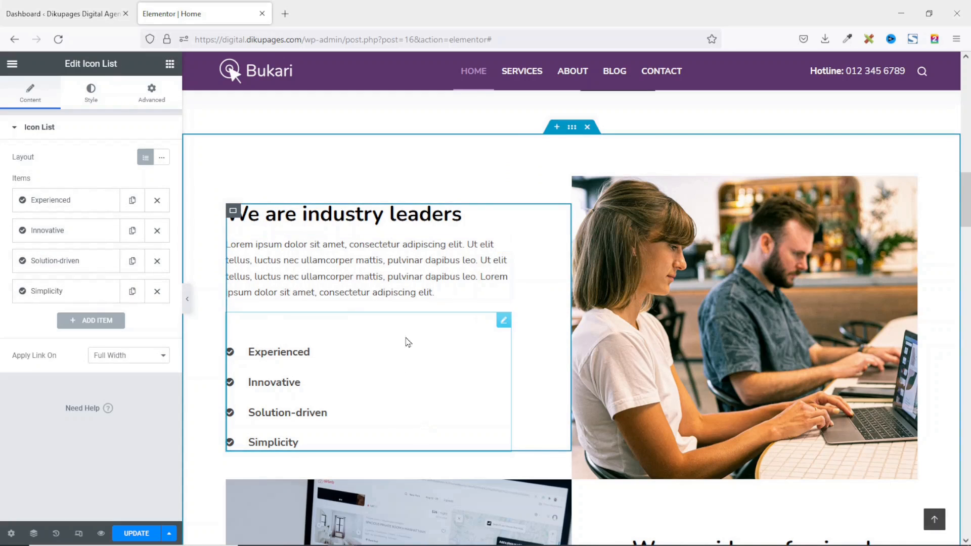
pyautogui.rightClick(470, 339)
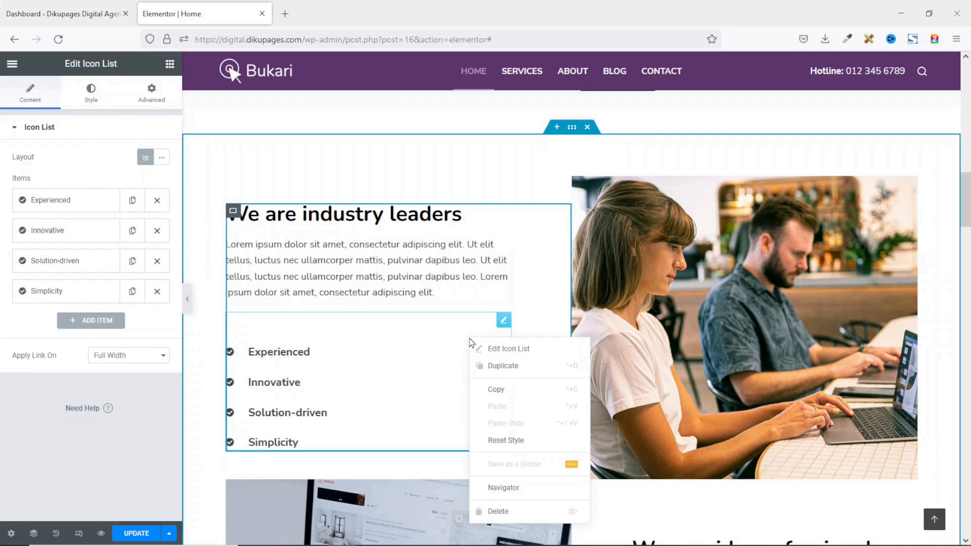
pyautogui.click(509, 513)
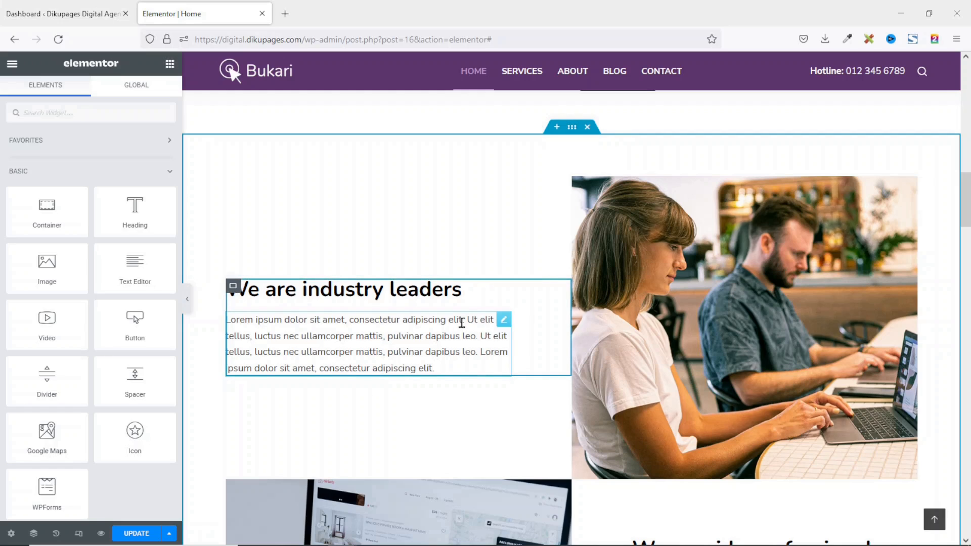
pyautogui.hotkey('ctrl', 'z')
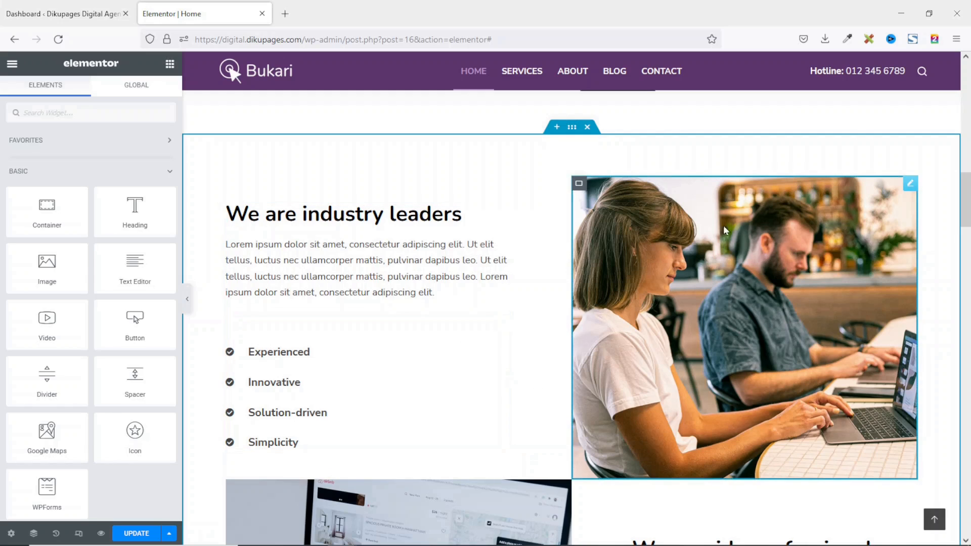
# Set the industry-leaders photo column's background image to home-featured-image-3.jpg.
pyautogui.click(909, 184)
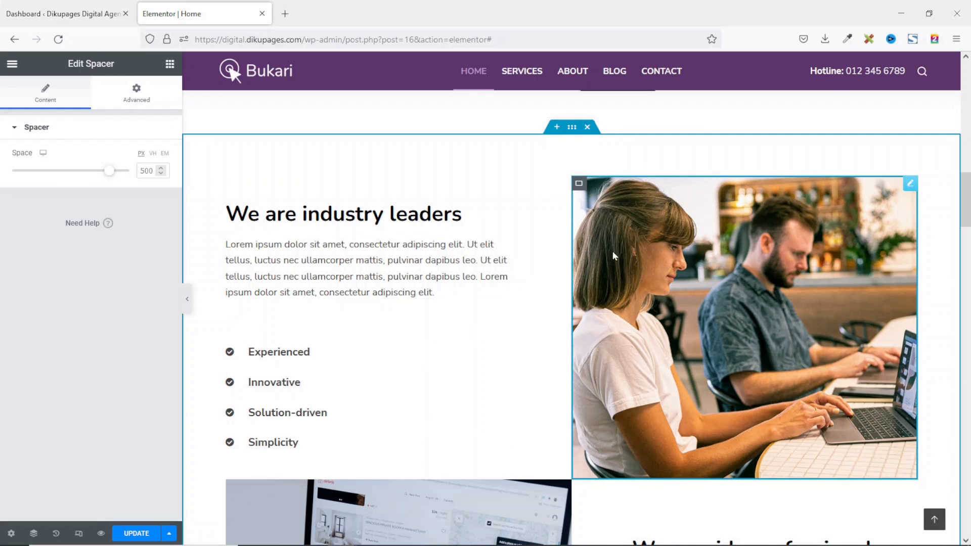
pyautogui.click(580, 185)
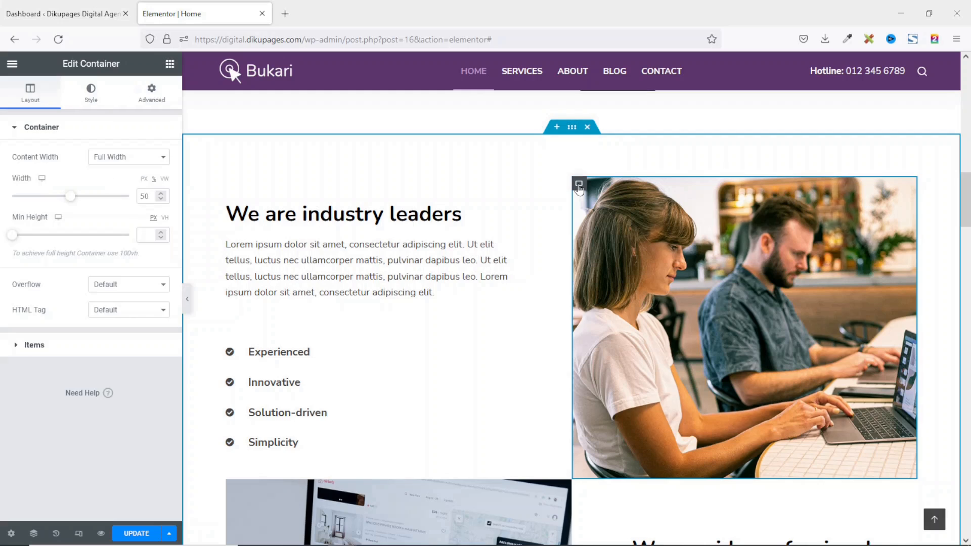
pyautogui.click(93, 99)
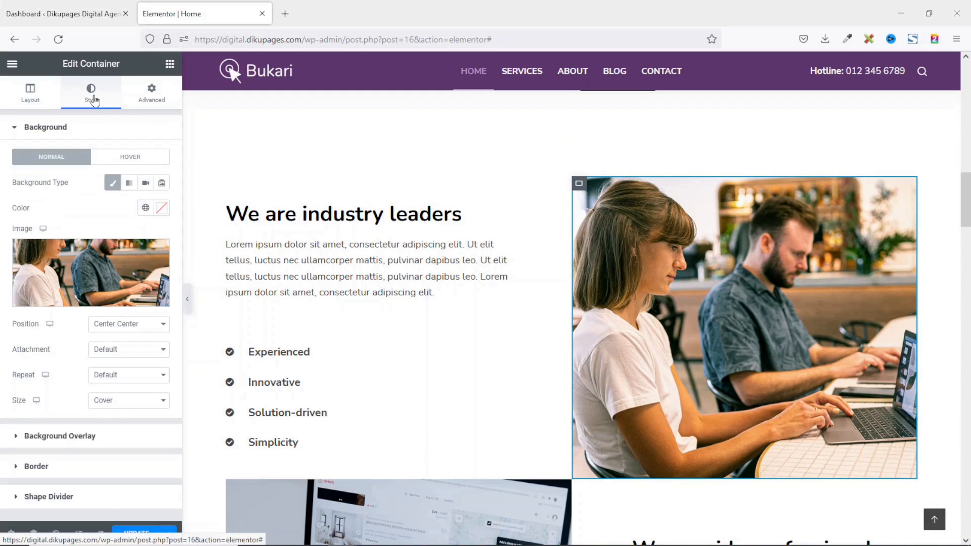
pyautogui.click(86, 263)
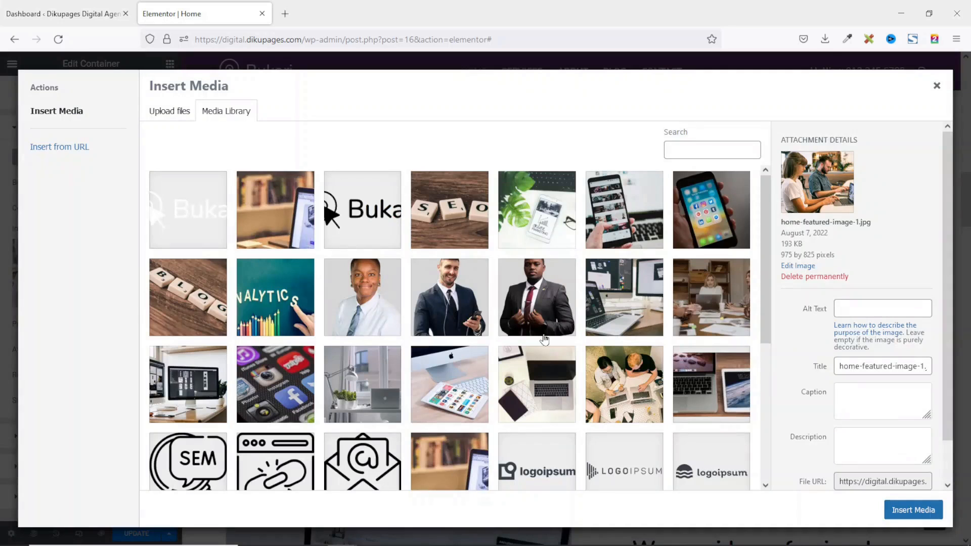
pyautogui.scroll(-3, 672, 349)
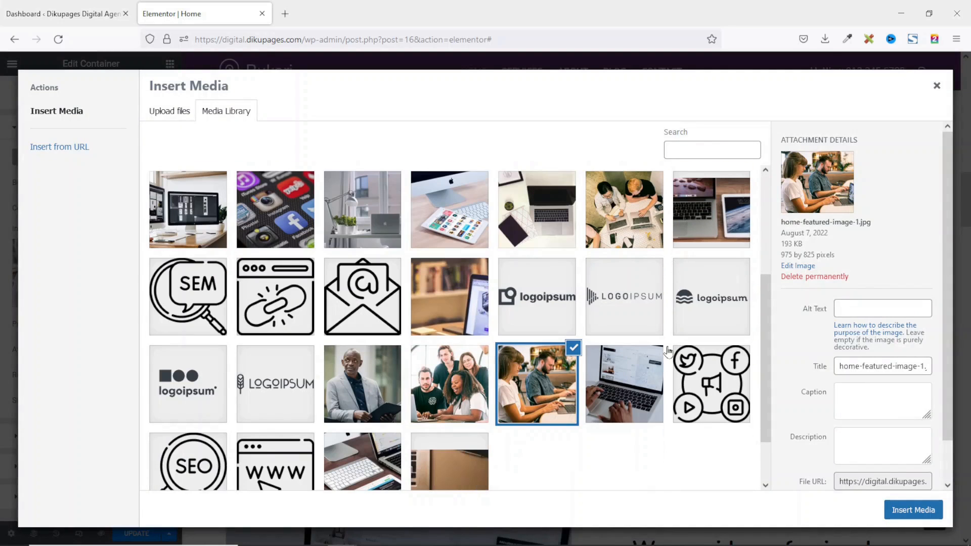
pyautogui.click(465, 374)
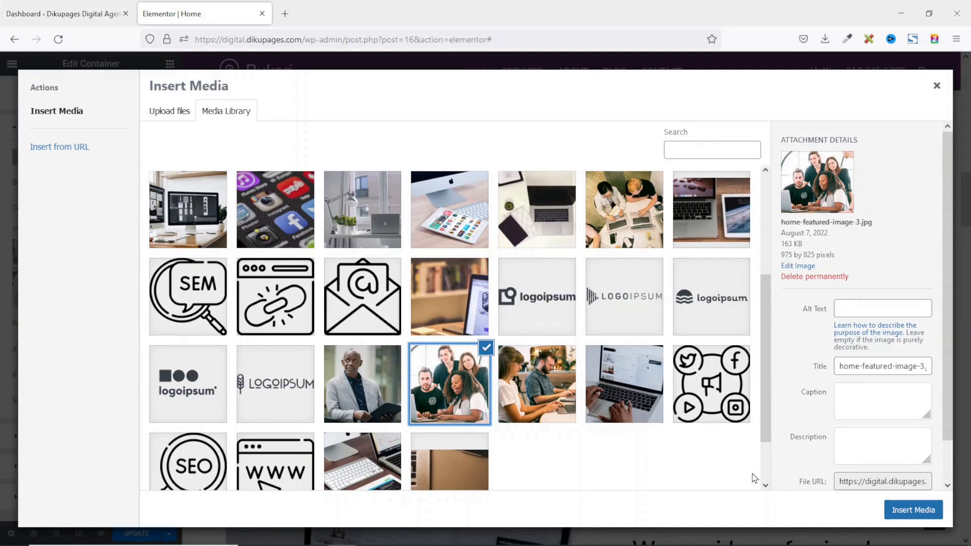
pyautogui.click(903, 511)
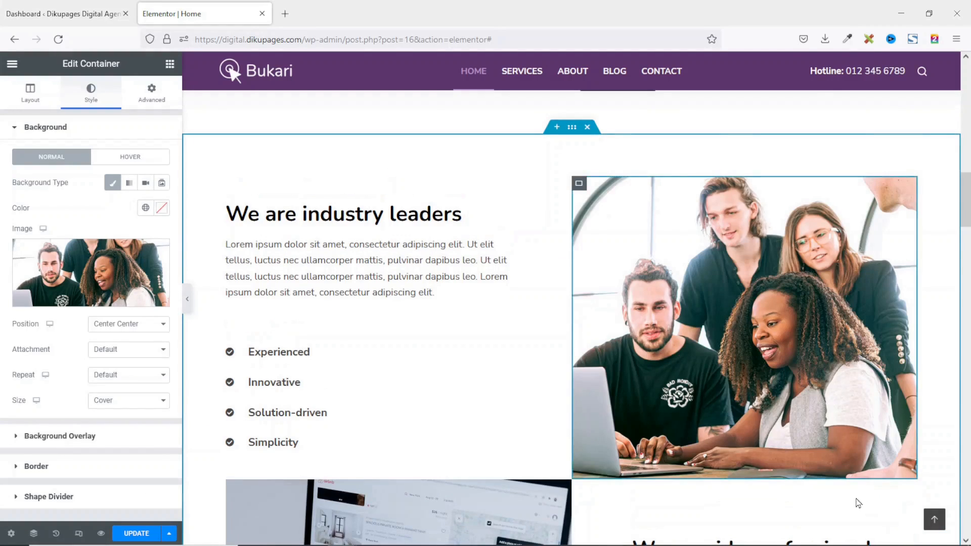
pyautogui.scroll(-4, 823, 440)
pyautogui.scroll(1, 822, 440)
pyautogui.scroll(-3, 452, 332)
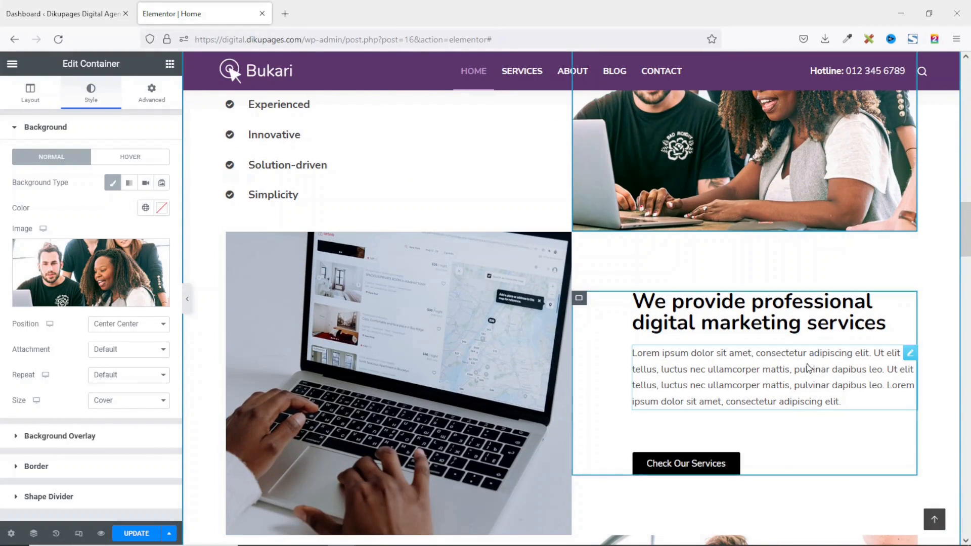
# Link the Check Our Services button to the Services page.
pyautogui.click(686, 464)
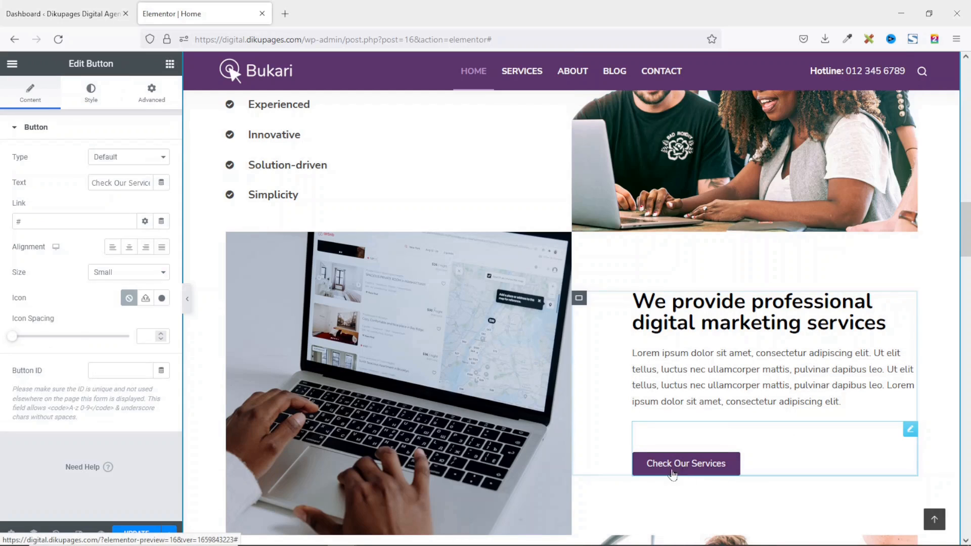
pyautogui.moveTo(47, 221); pyautogui.dragTo(2, 212)
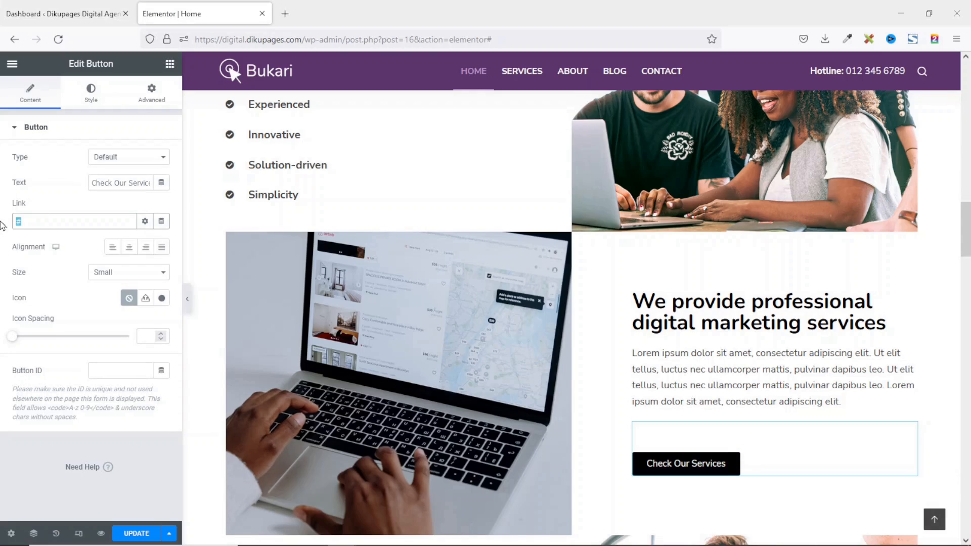
pyautogui.press('BackSpace')
pyautogui.write('se')
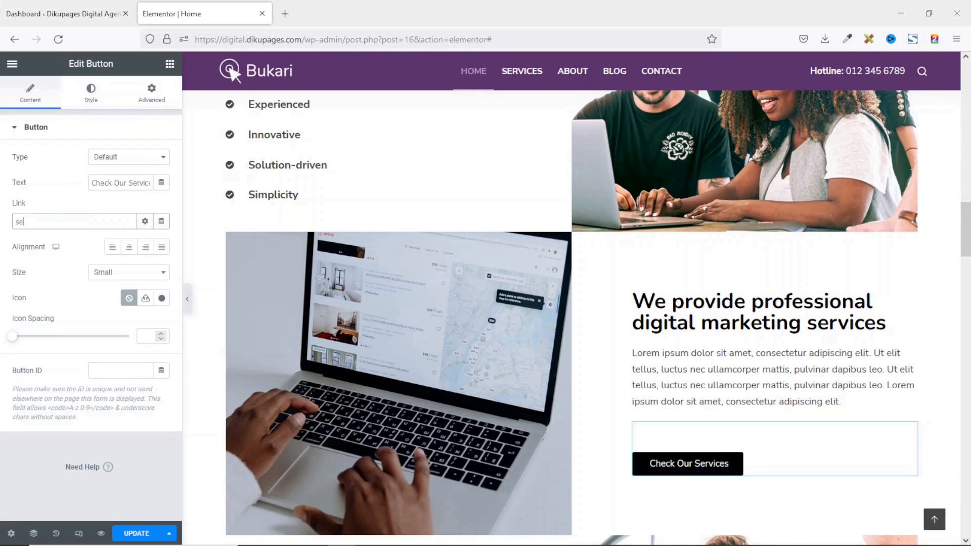
pyautogui.write('rvices')
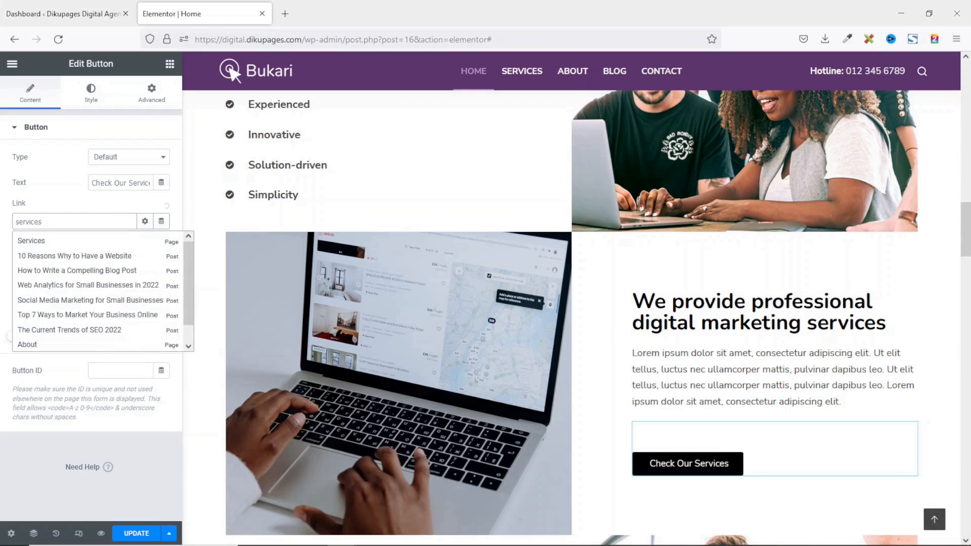
pyautogui.click(52, 242)
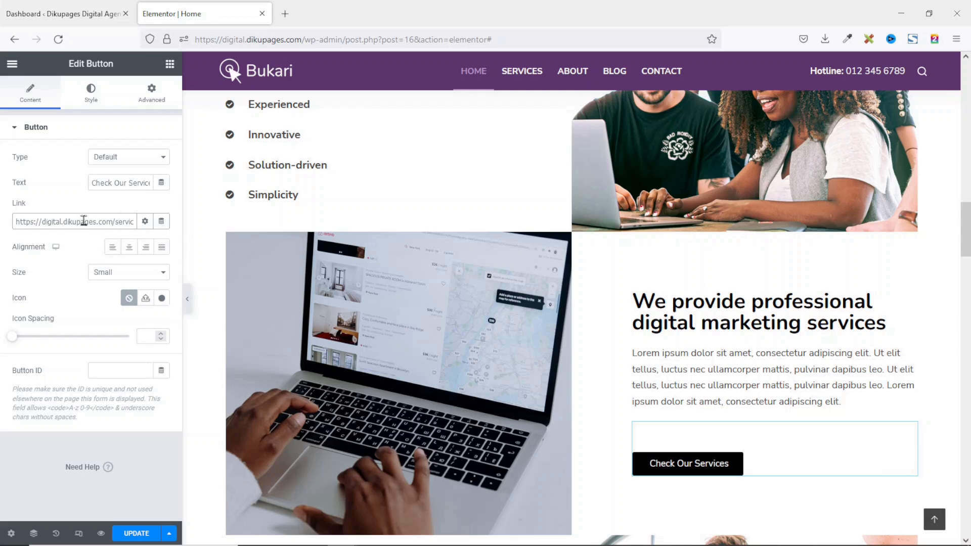
# Relabel the button from Check Our Services to See All Services.
pyautogui.moveTo(94, 181); pyautogui.dragTo(173, 184)
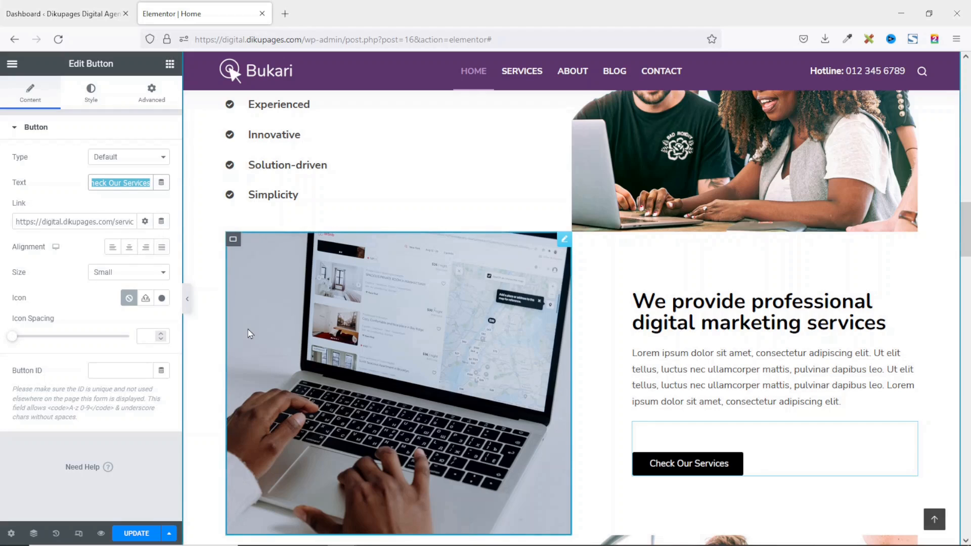
pyautogui.write('See ')
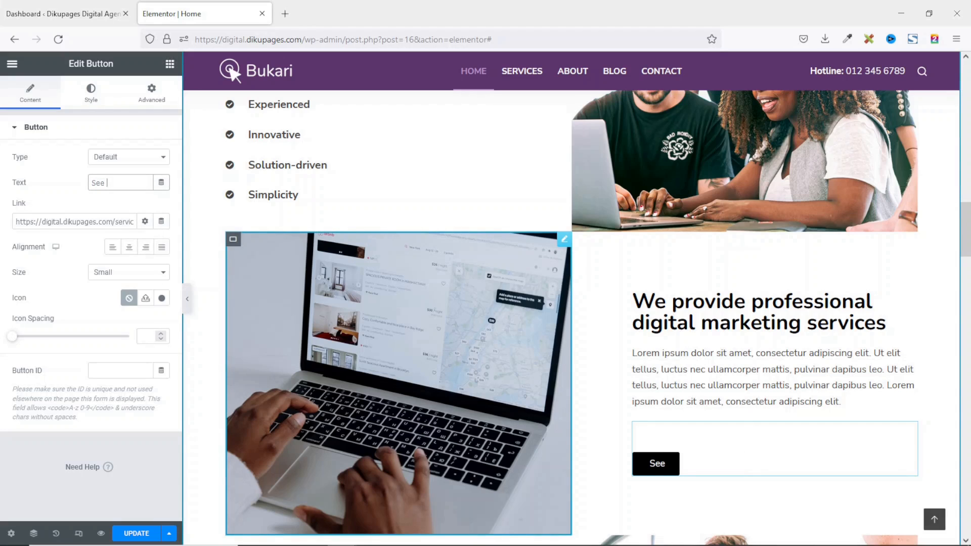
pyautogui.write('All Services')
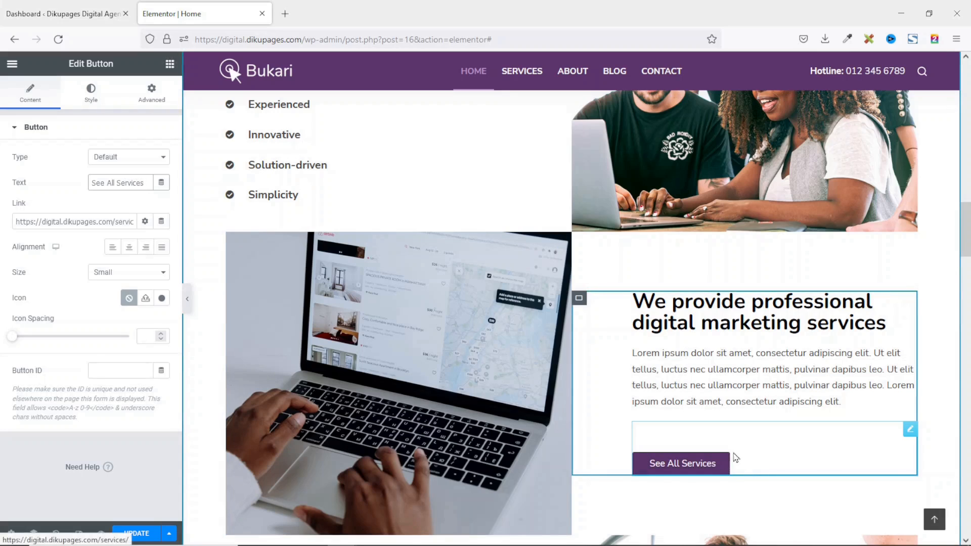
pyautogui.scroll(-1, 723, 406)
pyautogui.scroll(-5, 722, 402)
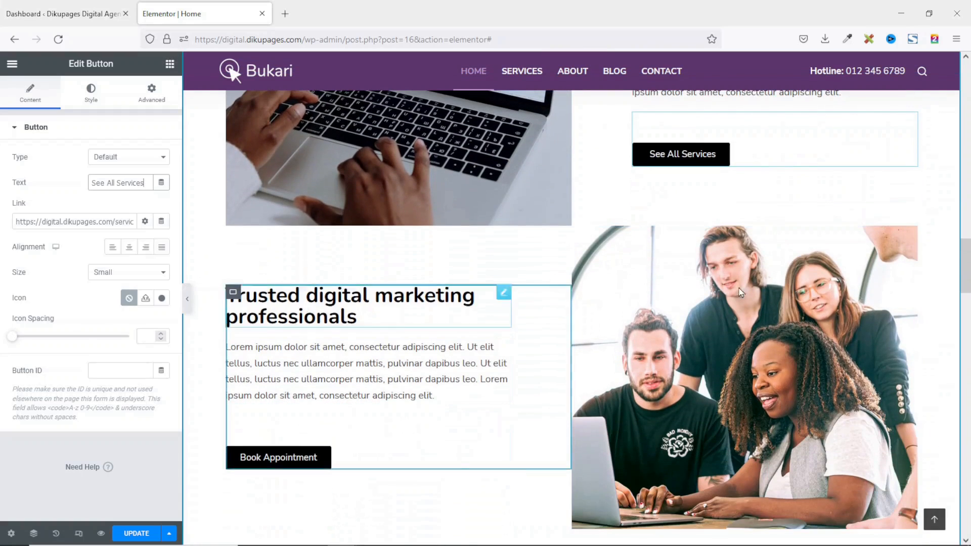
pyautogui.scroll(-7, 779, 390)
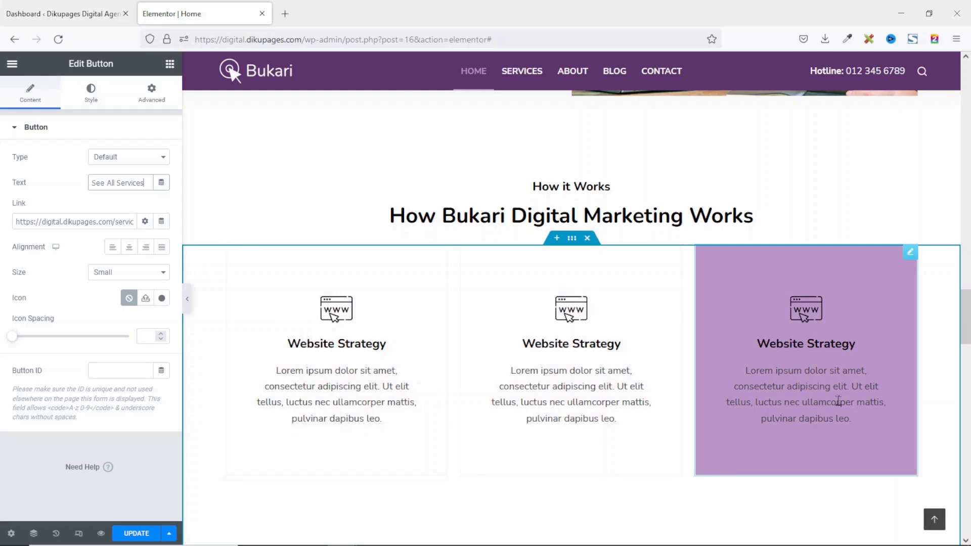
pyautogui.scroll(-2, 850, 395)
pyautogui.scroll(1, 852, 401)
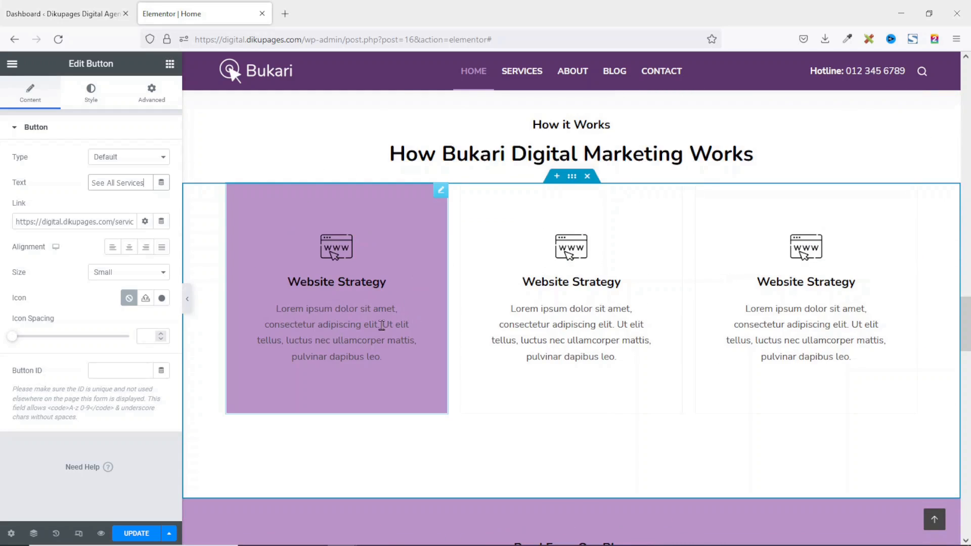
pyautogui.click(348, 254)
pyautogui.scroll(-10, 348, 254)
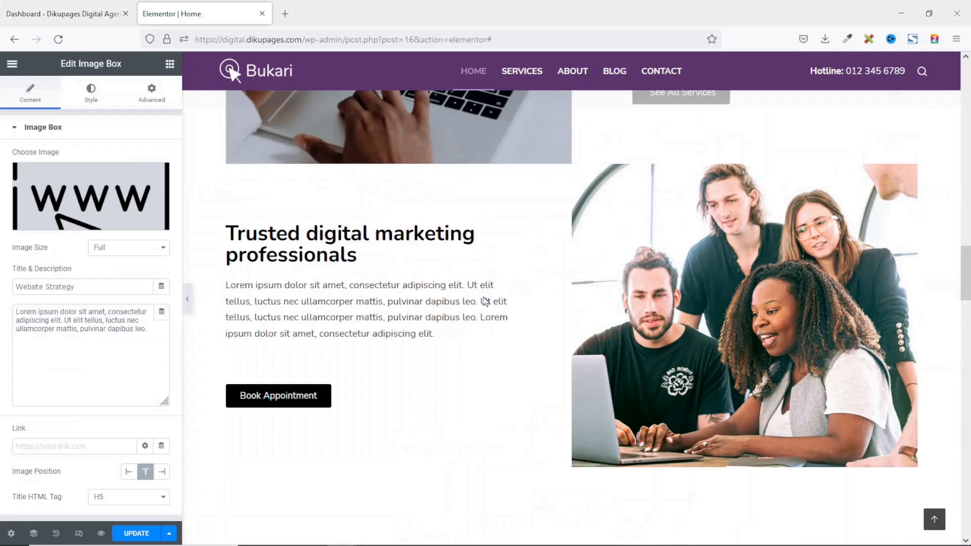
pyautogui.scroll(6, 485, 301)
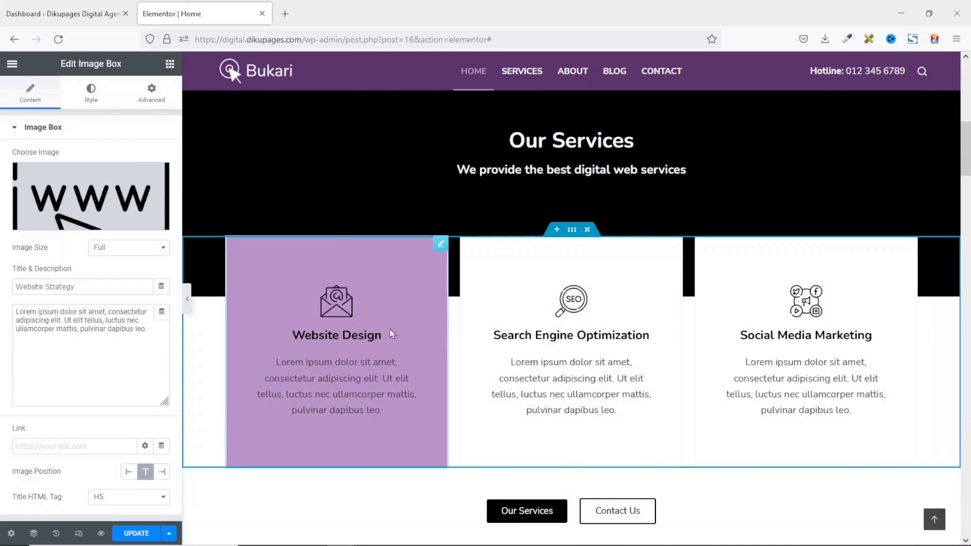
pyautogui.scroll(-6, 431, 344)
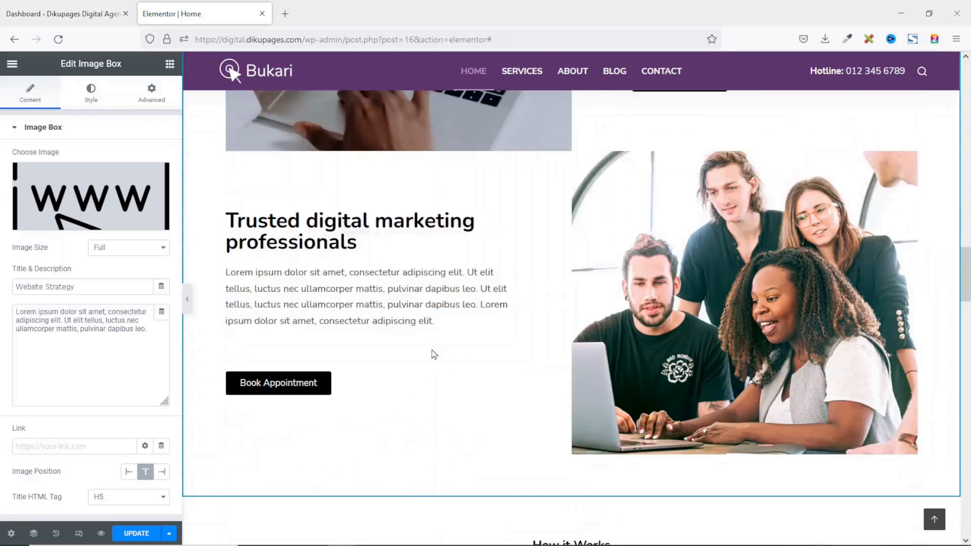
pyautogui.scroll(-8, 434, 354)
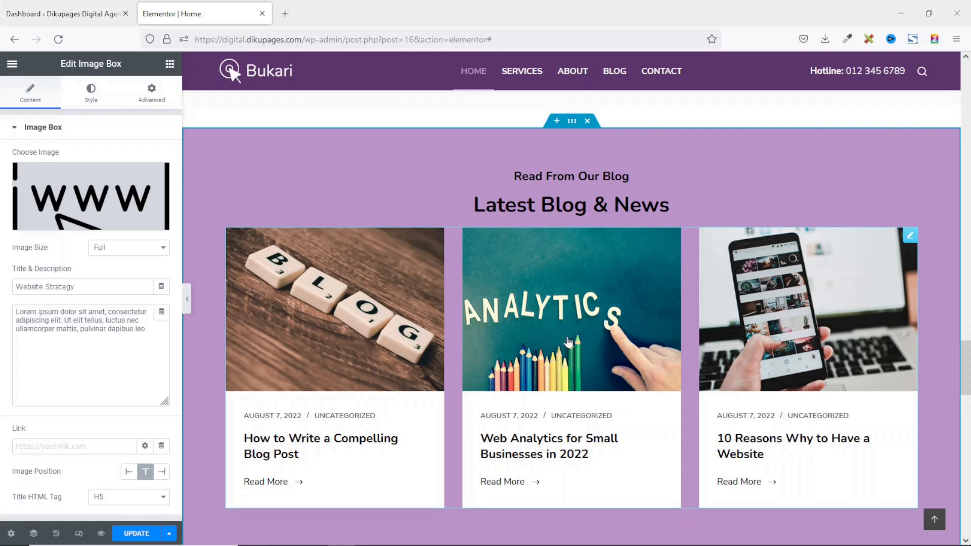
pyautogui.click(587, 121)
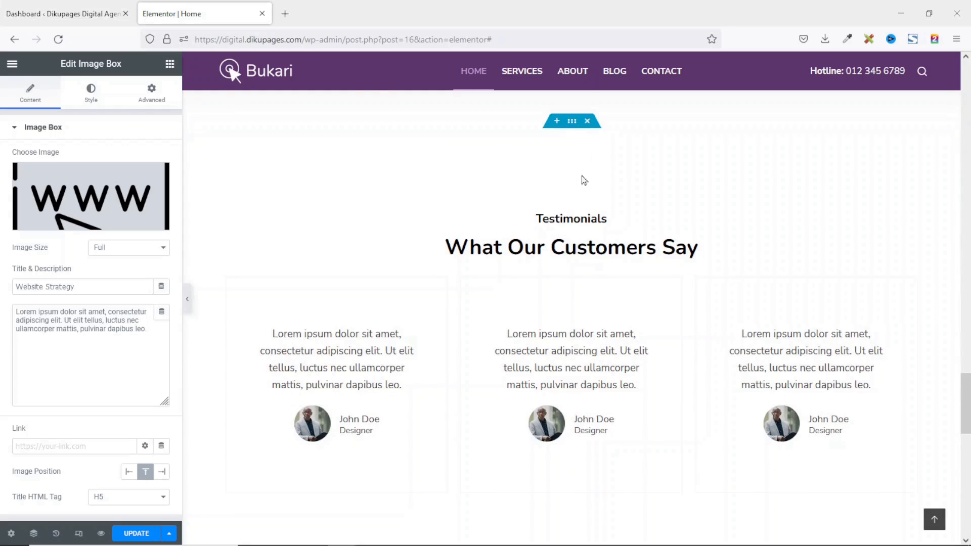
pyautogui.scroll(4, 582, 245)
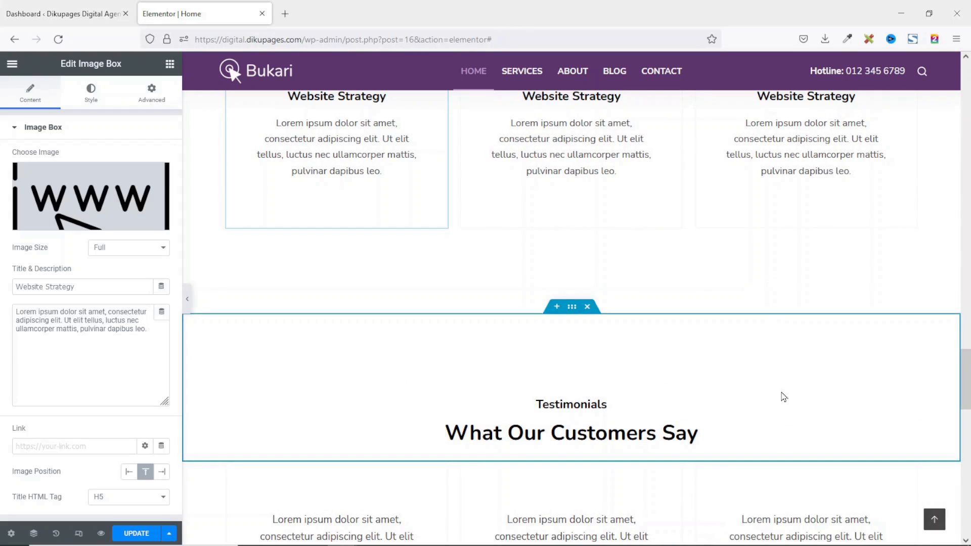
pyautogui.hotkey('ctrl', 'z')
pyautogui.scroll(-10, 669, 364)
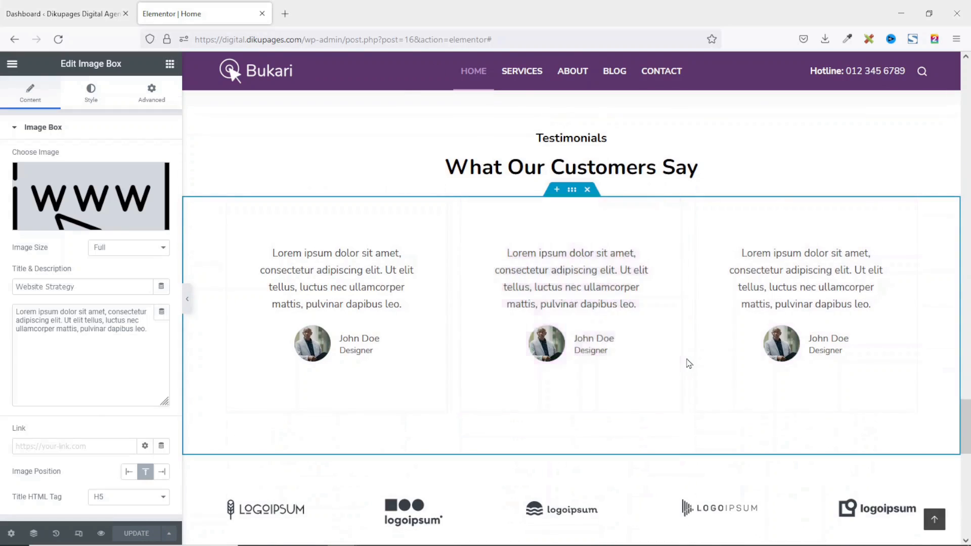
# Replace the first testimonial's reviewer name John Doe with the new reviewer's name.
pyautogui.click(691, 363)
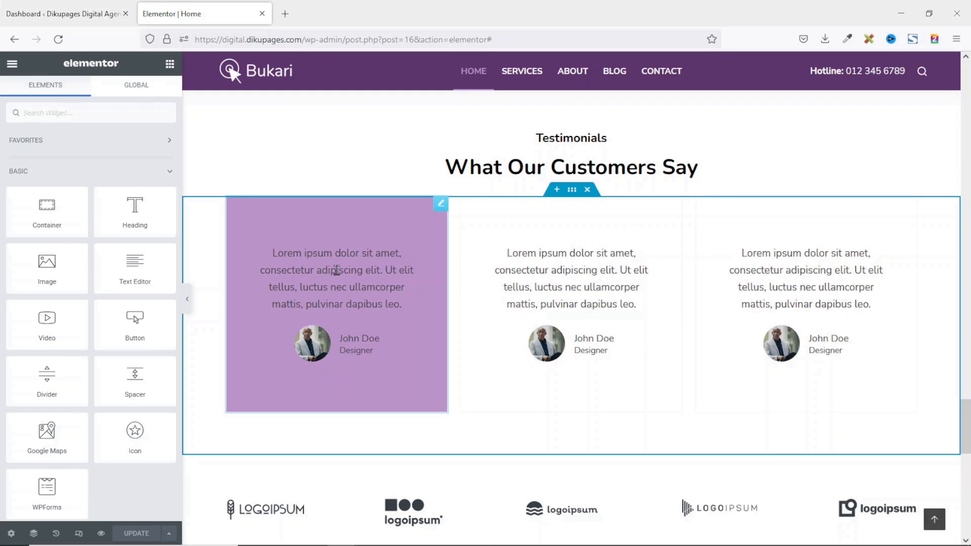
pyautogui.click(337, 271)
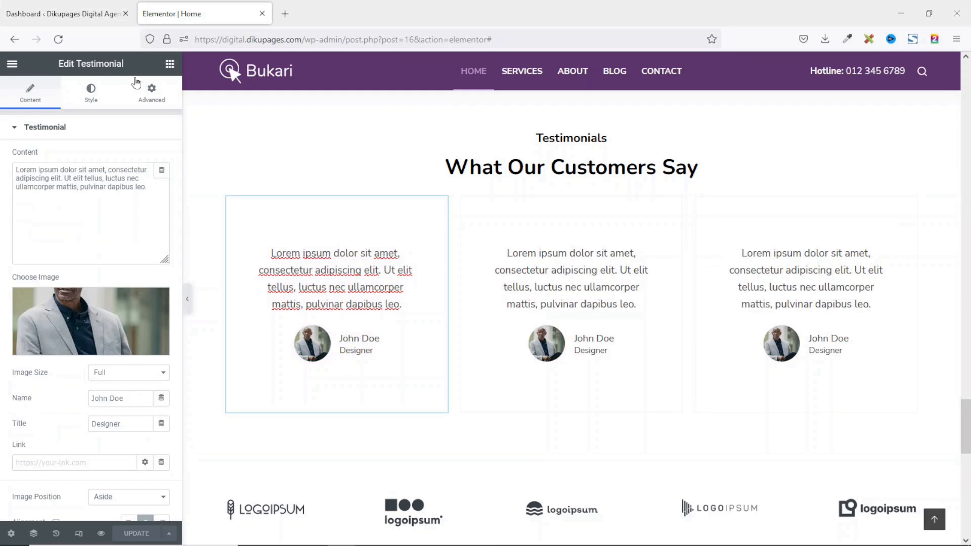
pyautogui.click(151, 190)
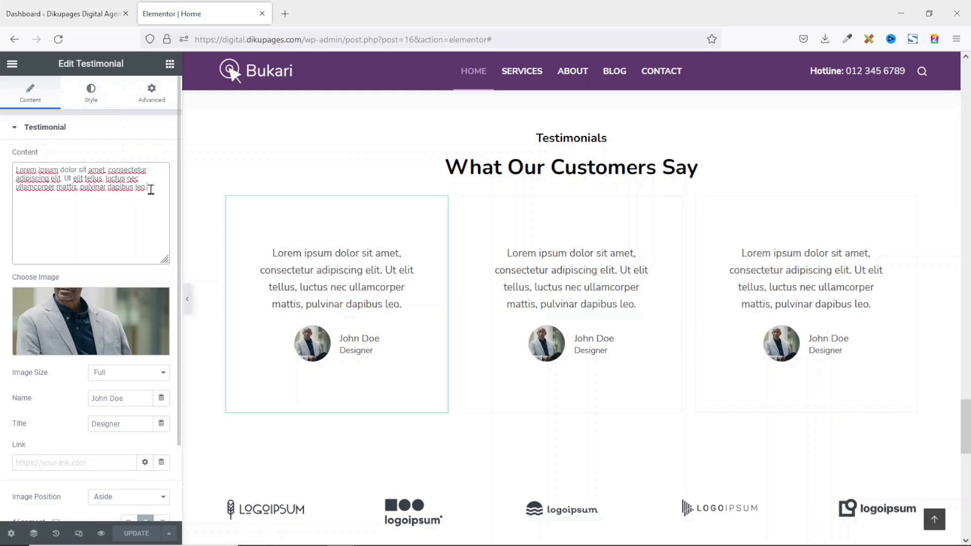
pyautogui.moveTo(150, 189); pyautogui.dragTo(1, 170)
pyautogui.moveTo(107, 336)
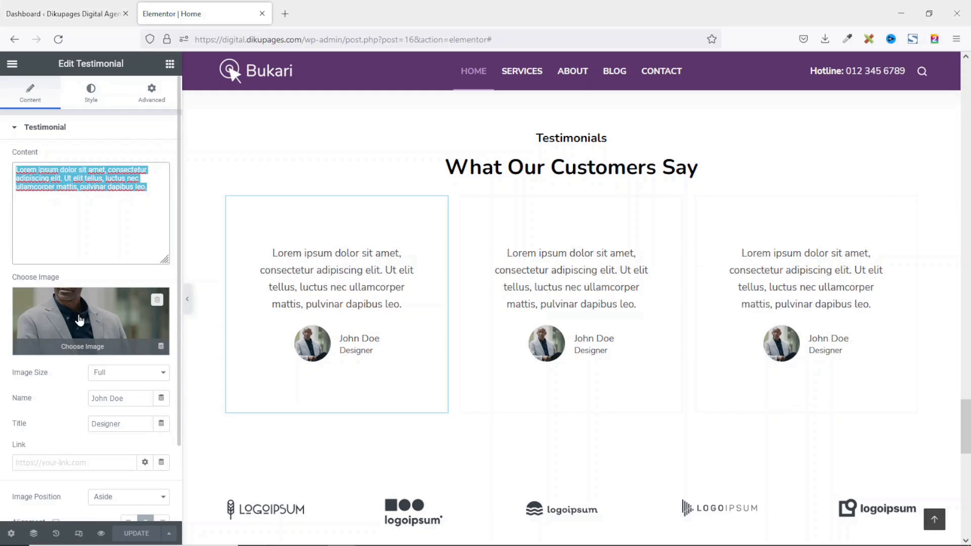
pyautogui.click(101, 387)
pyautogui.moveTo(131, 398); pyautogui.dragTo(80, 398)
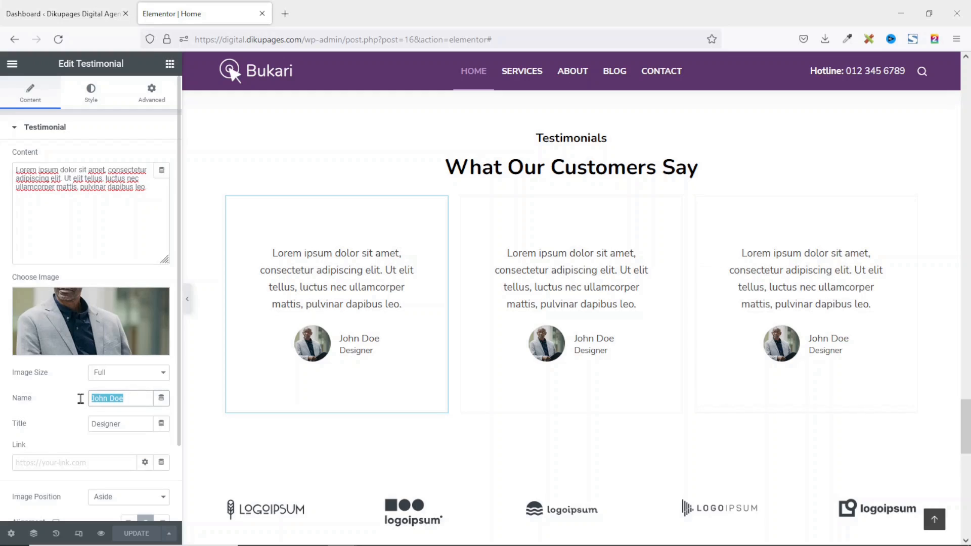
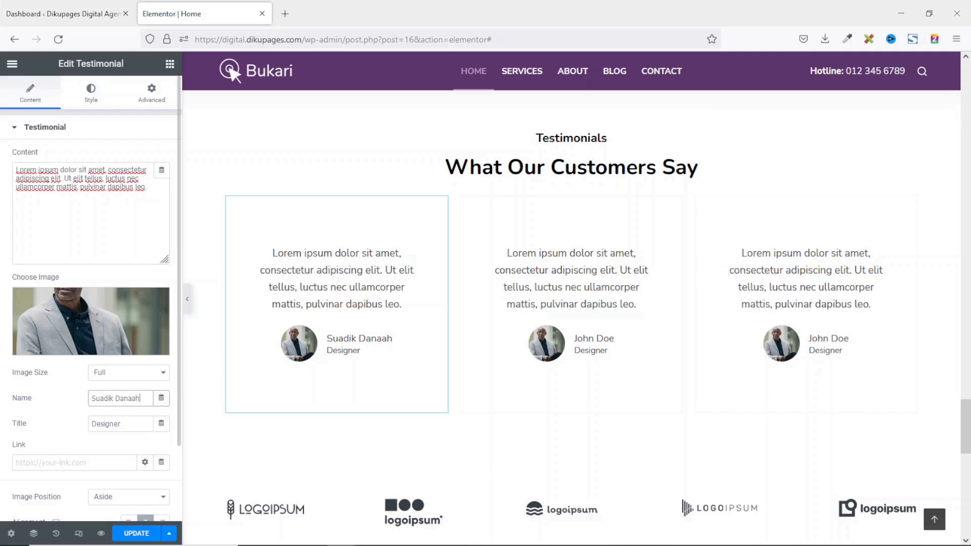
# Change the first testimonial's job title from Designer to CEO.
pyautogui.moveTo(134, 424); pyautogui.dragTo(38, 420)
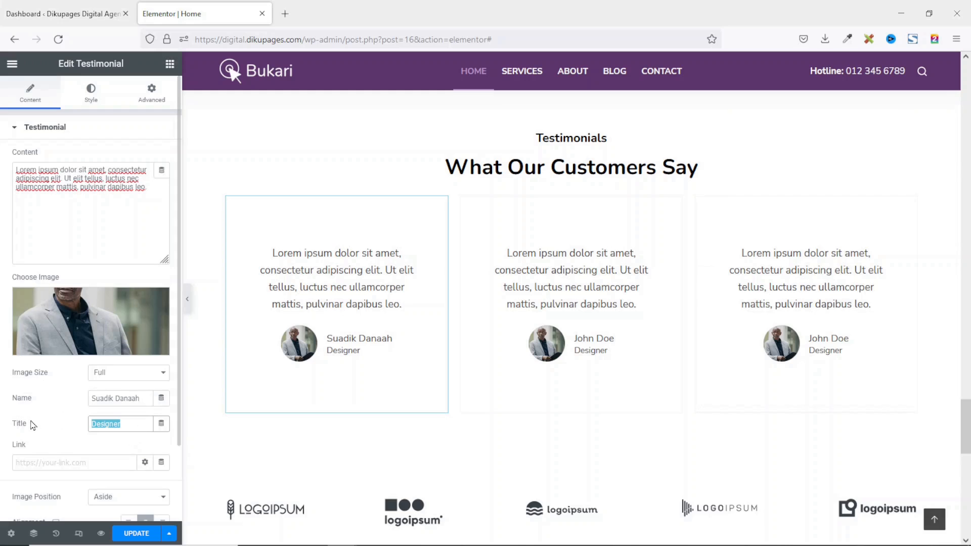
pyautogui.write('CEO')
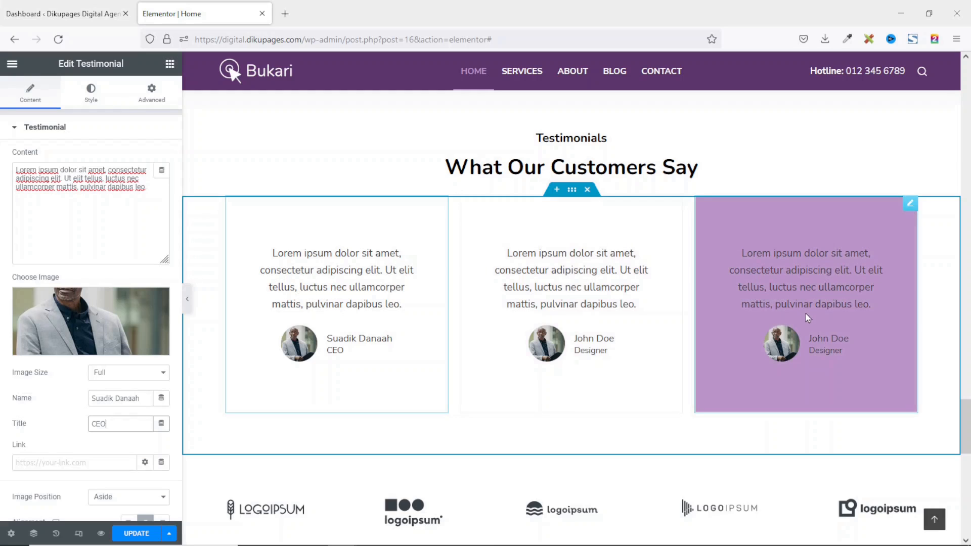
pyautogui.scroll(-3, 481, 302)
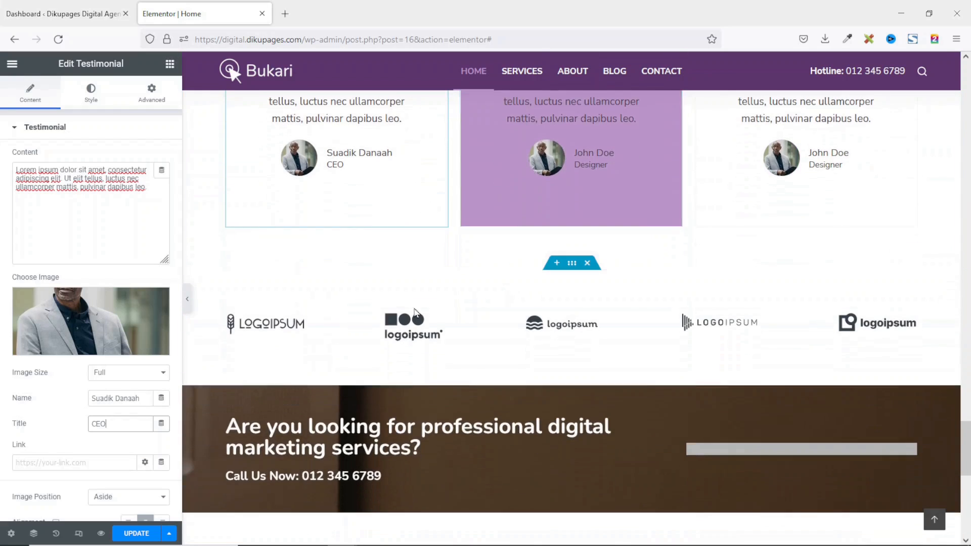
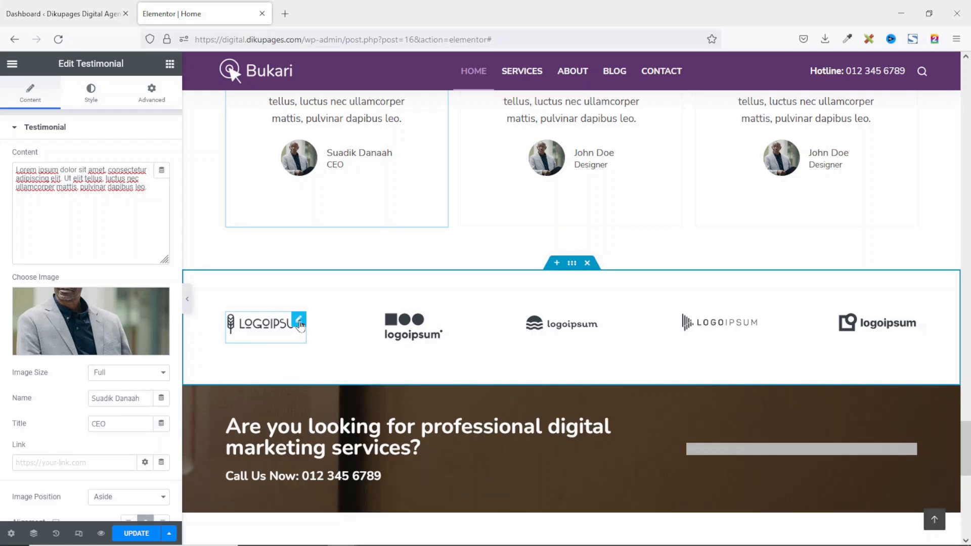
# Replace the first logo in the logo row with the logoipsum-logo-4.svg image from the Media Library.
pyautogui.click(299, 323)
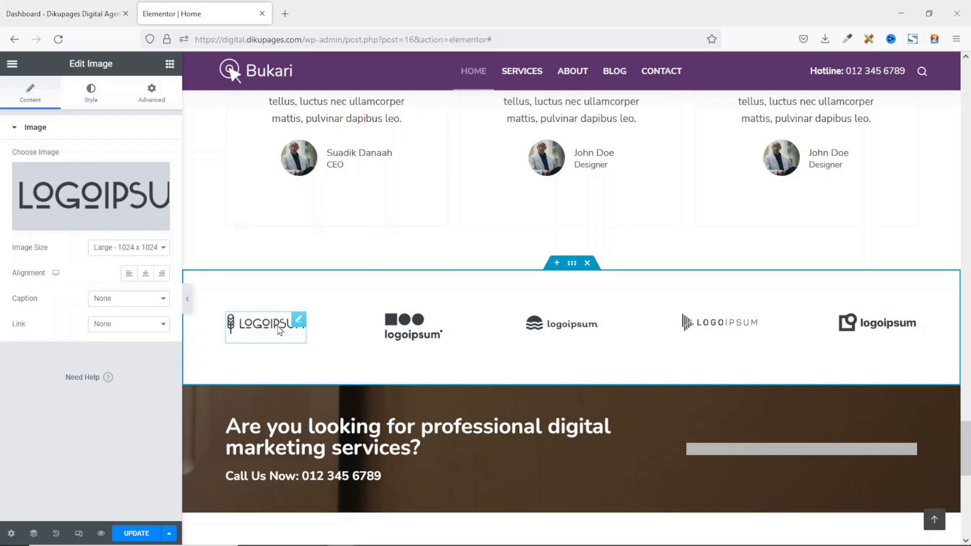
pyautogui.moveTo(82, 227)
pyautogui.click(83, 190)
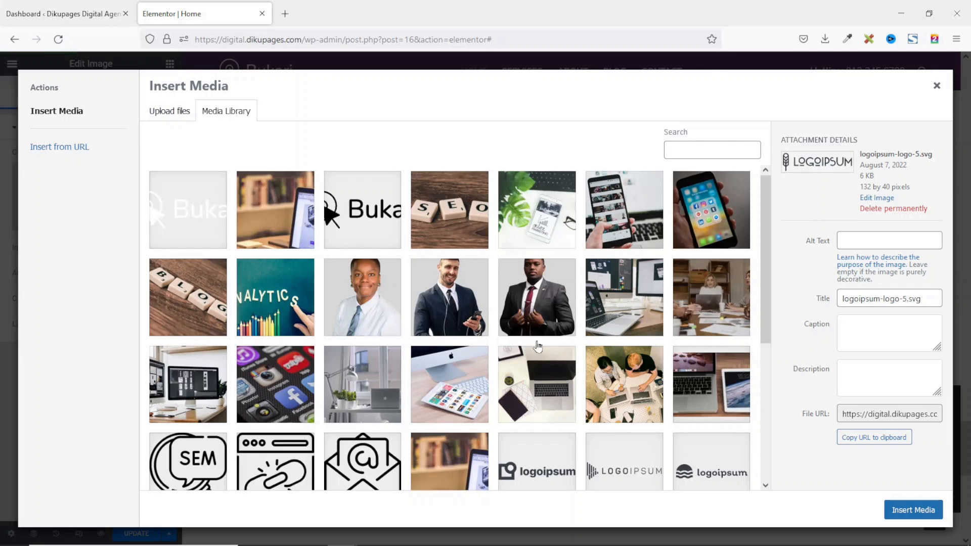
pyautogui.scroll(-5, 537, 347)
pyautogui.scroll(1, 538, 348)
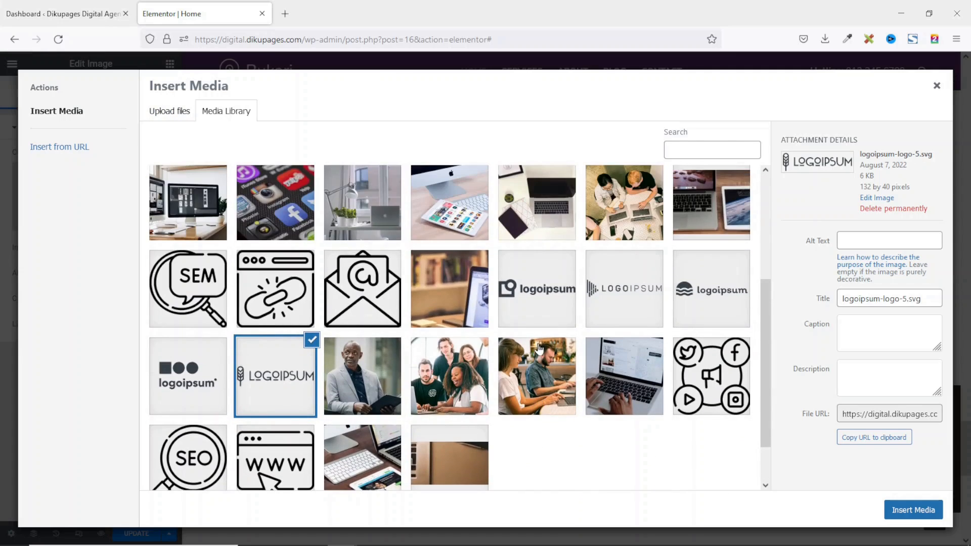
pyautogui.click(198, 360)
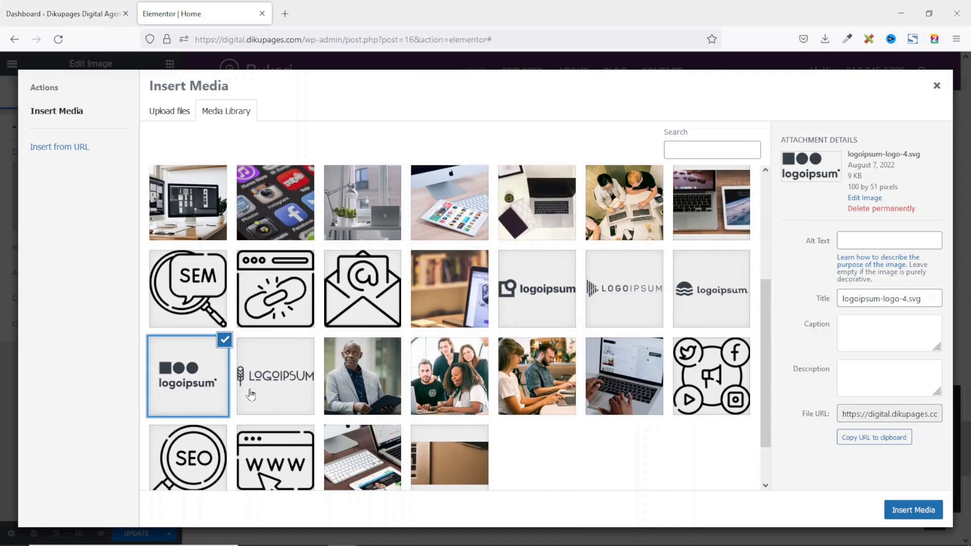
pyautogui.click(918, 511)
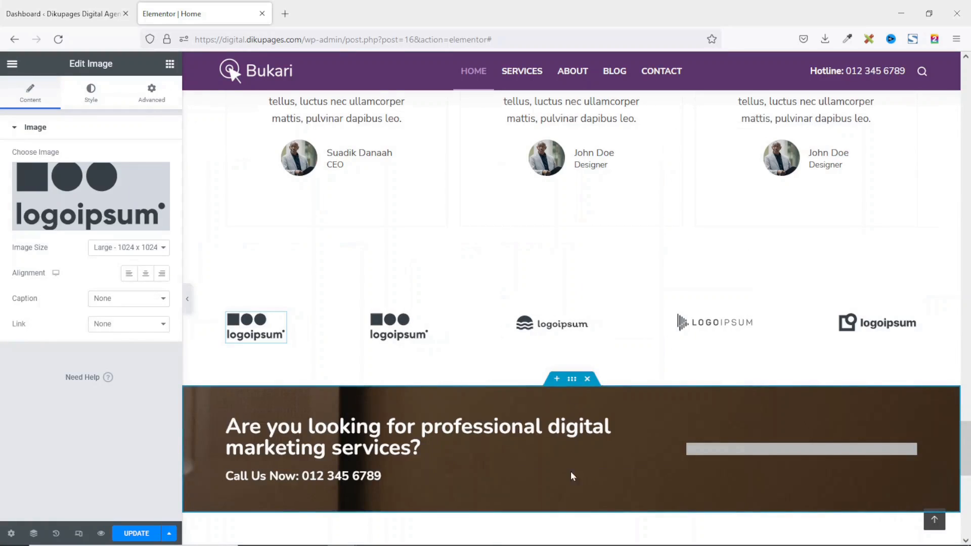
# Select the call-to-action section with the marketing-services heading for editing.
pyautogui.scroll(-2, 336, 361)
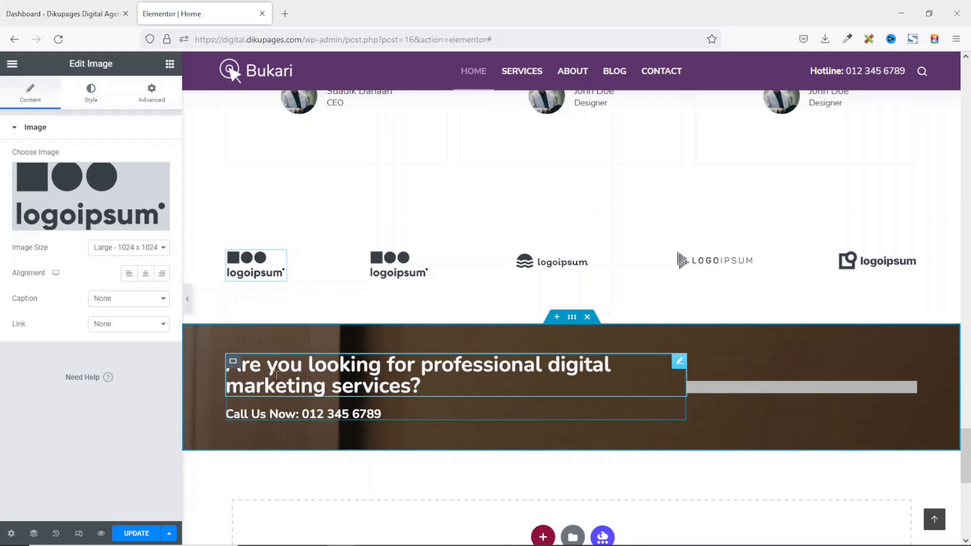
pyautogui.scroll(2, 316, 388)
pyautogui.scroll(-2, 315, 388)
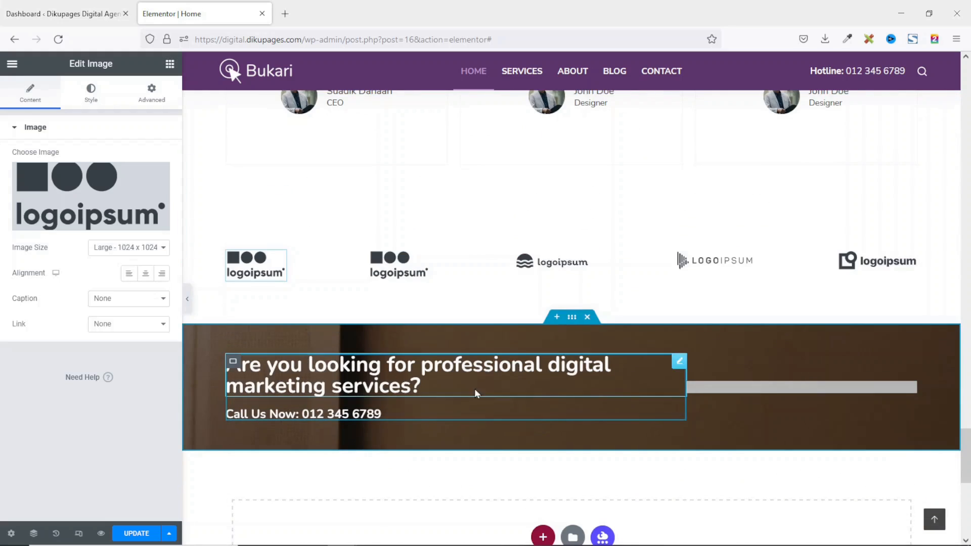
pyautogui.click(572, 319)
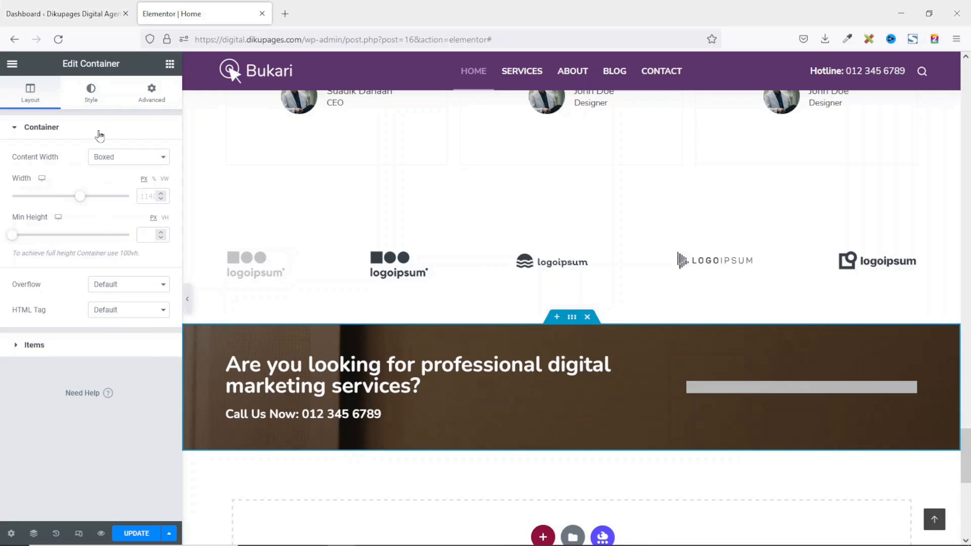
# Review the call-to-action section's Style background image settings without changing anything.
pyautogui.click(100, 95)
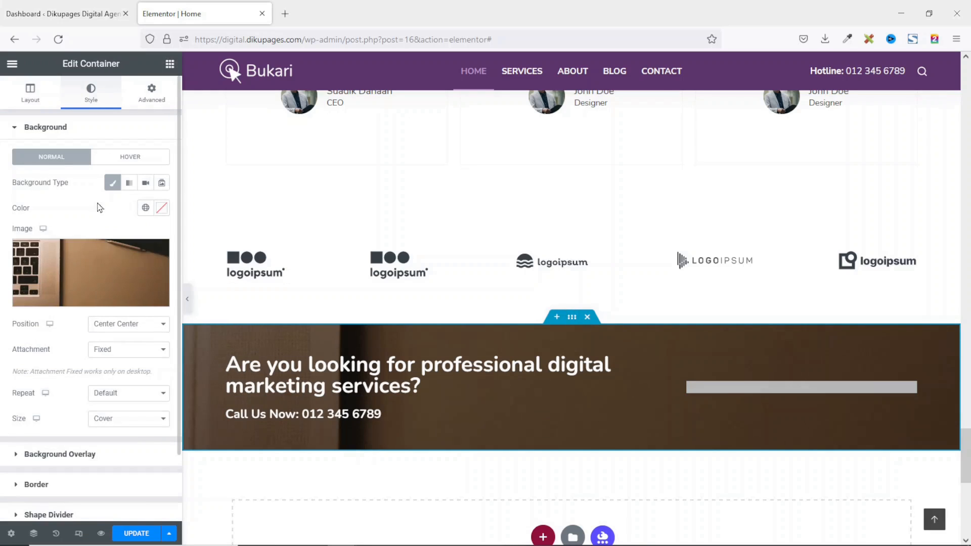
pyautogui.click(92, 263)
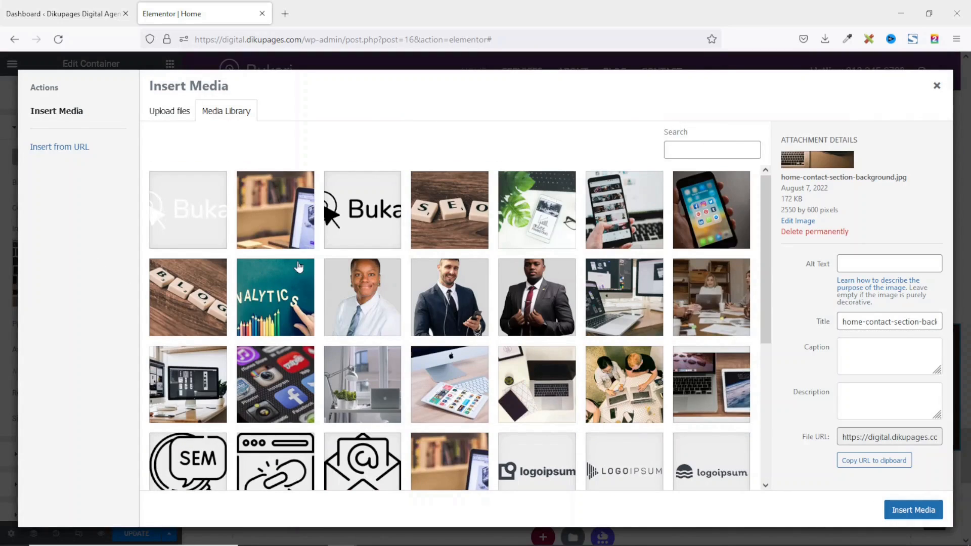
pyautogui.click(936, 86)
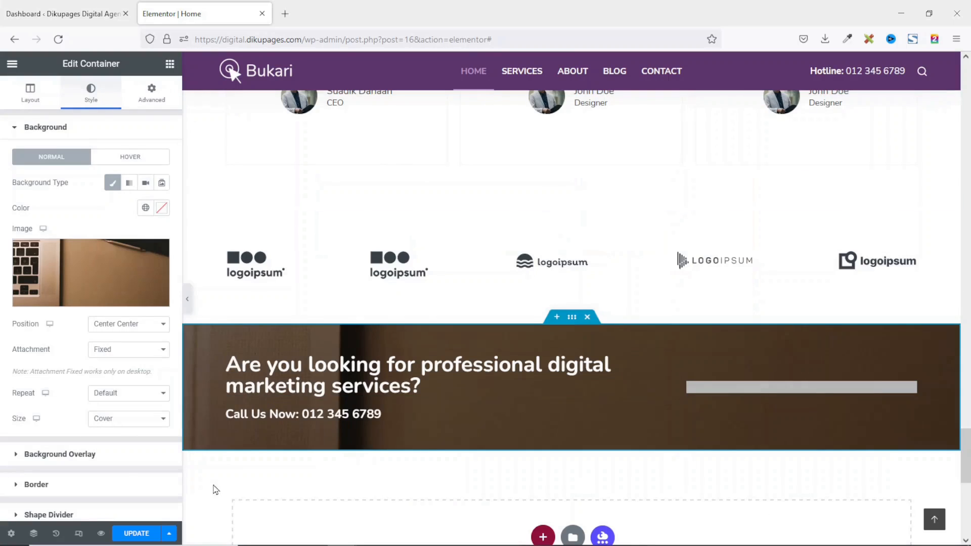
pyautogui.scroll(-2, 307, 388)
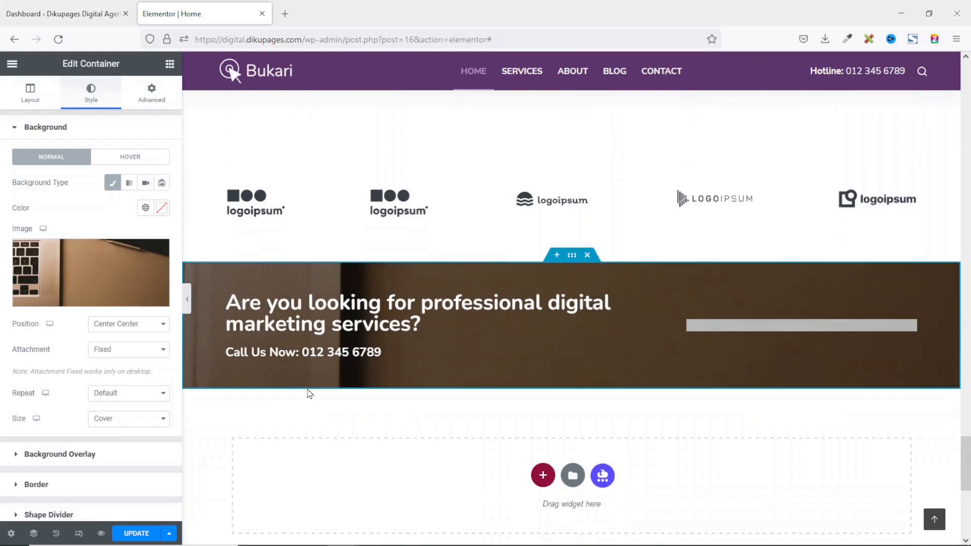
pyautogui.scroll(6, 310, 392)
pyautogui.scroll(-7, 519, 347)
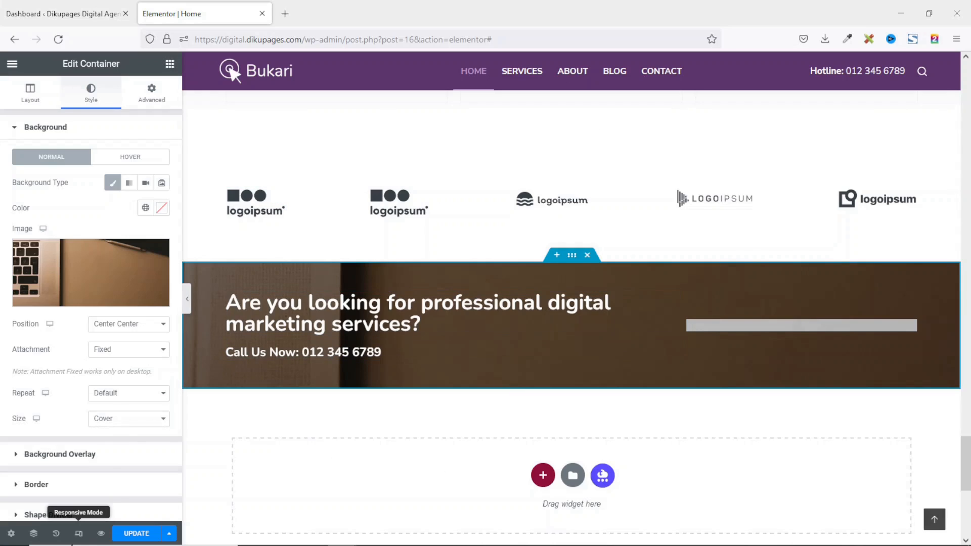
# Preview the home page at tablet width and scroll through the layout.
pyautogui.click(78, 534)
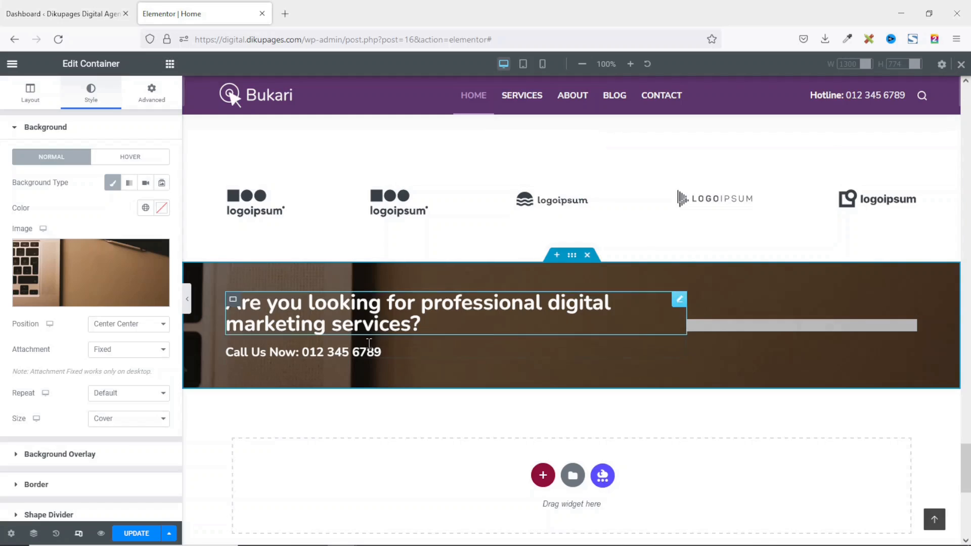
pyautogui.click(78, 534)
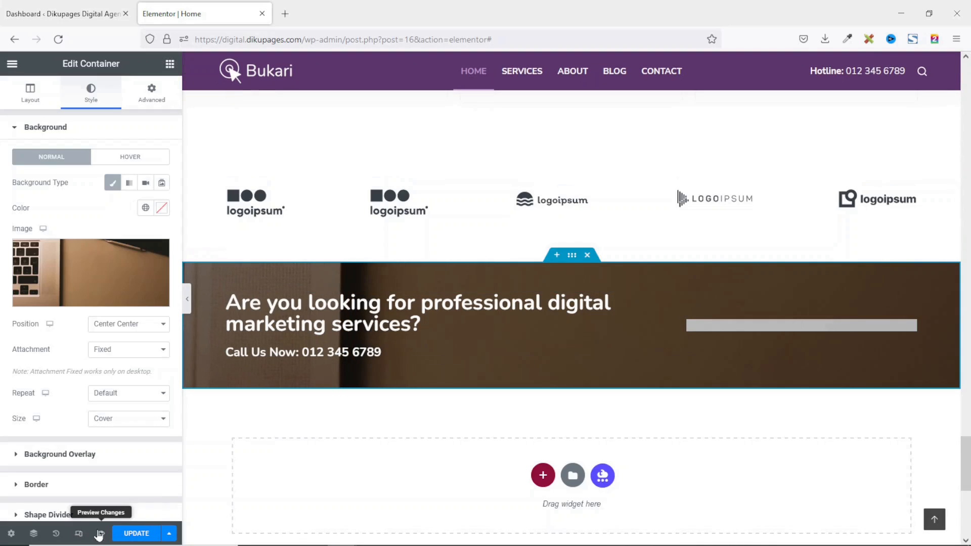
pyautogui.click(78, 534)
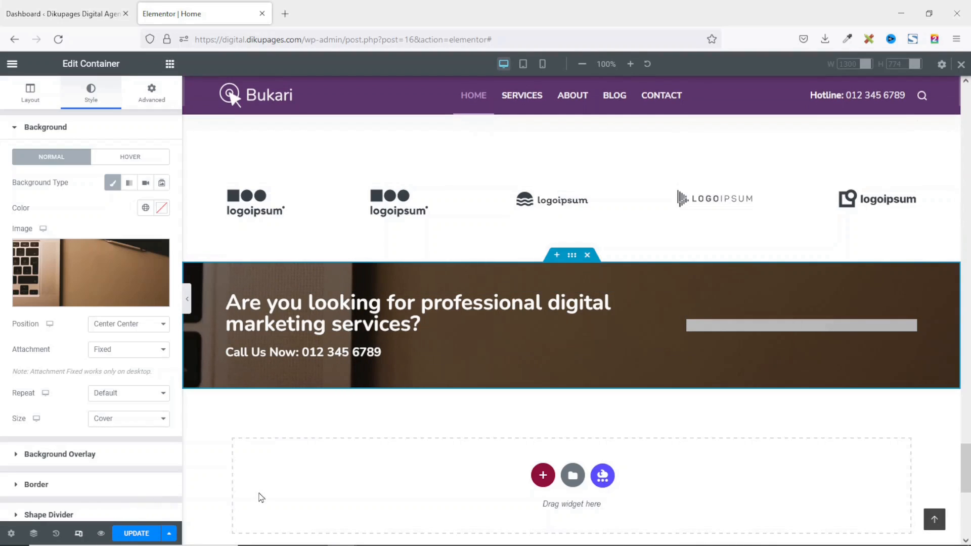
pyautogui.click(524, 65)
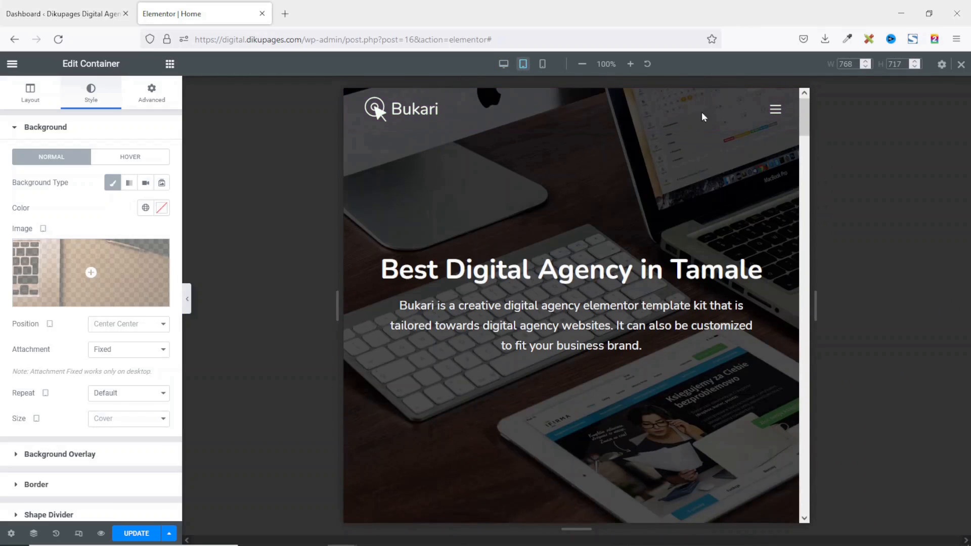
pyautogui.scroll(-5, 620, 177)
pyautogui.scroll(-6, 620, 177)
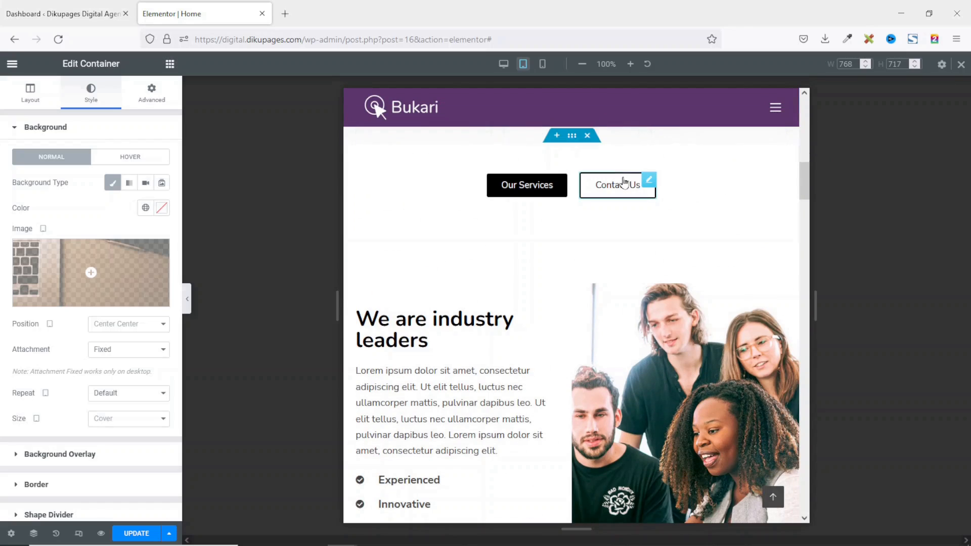
pyautogui.scroll(-10, 625, 259)
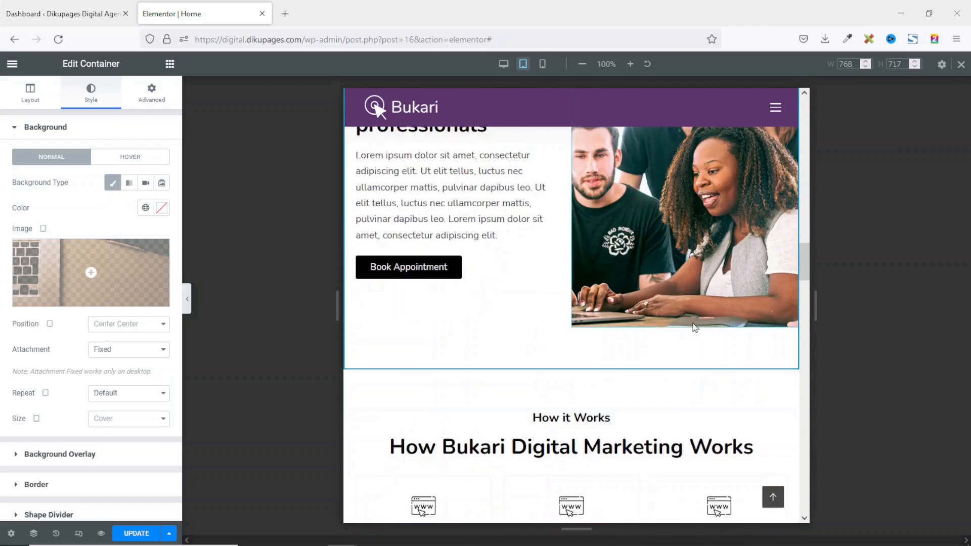
pyautogui.scroll(-15, 695, 328)
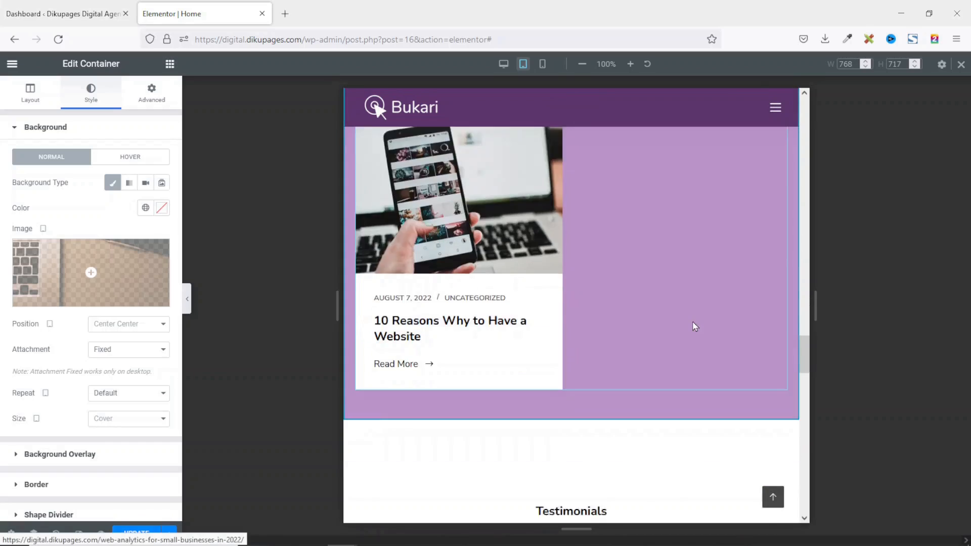
pyautogui.scroll(-3, 693, 324)
pyautogui.scroll(8, 693, 325)
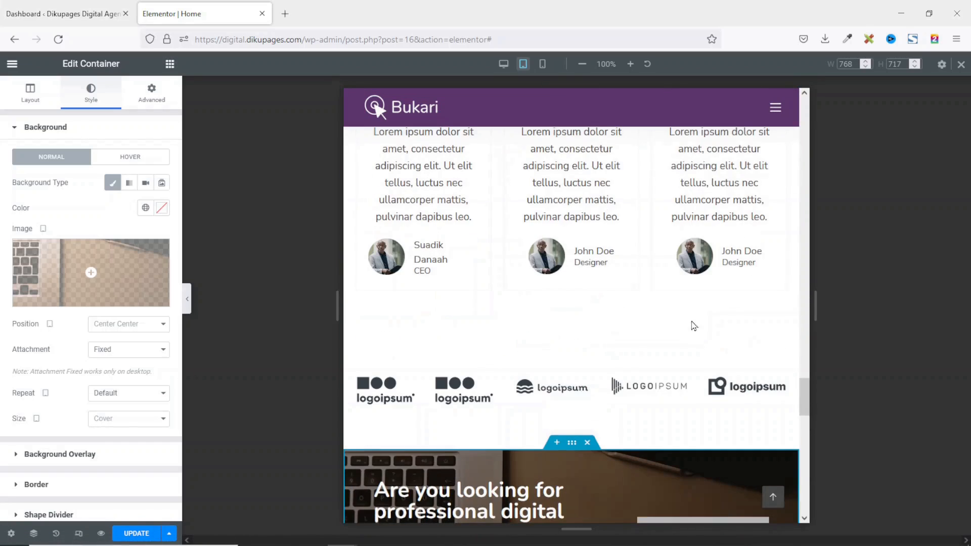
# Switch the preview to mobile width and scroll through the page.
pyautogui.click(542, 66)
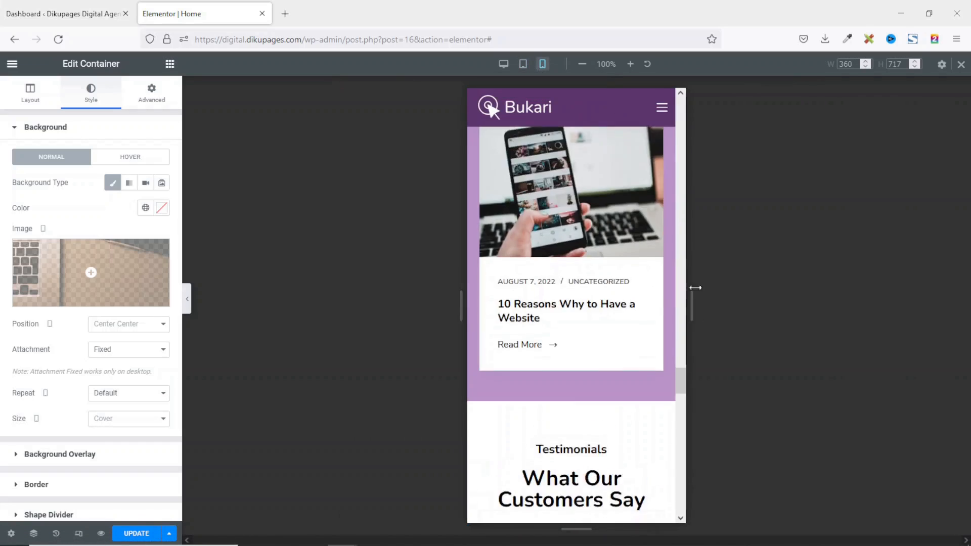
pyautogui.moveTo(679, 436); pyautogui.dragTo(674, 67)
pyautogui.scroll(-15, 585, 227)
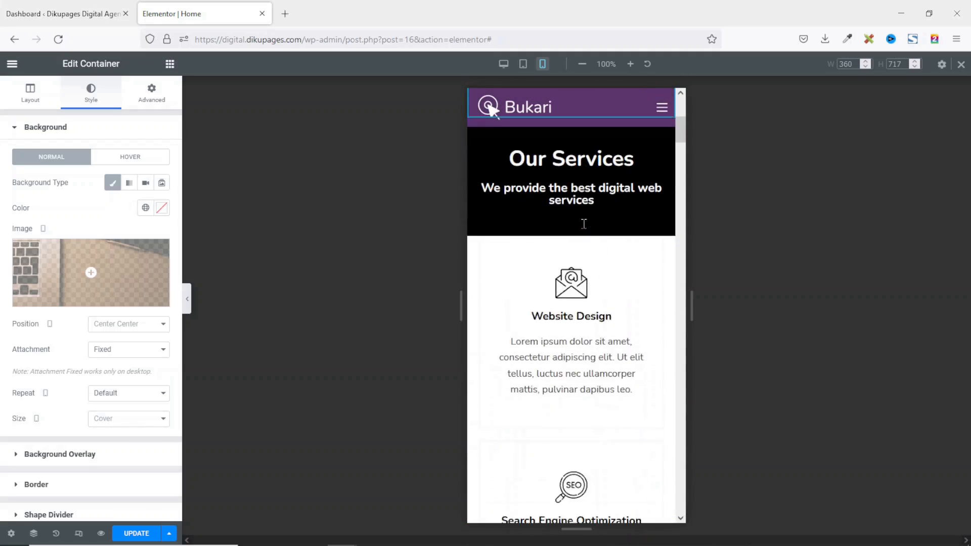
pyautogui.scroll(-20, 585, 228)
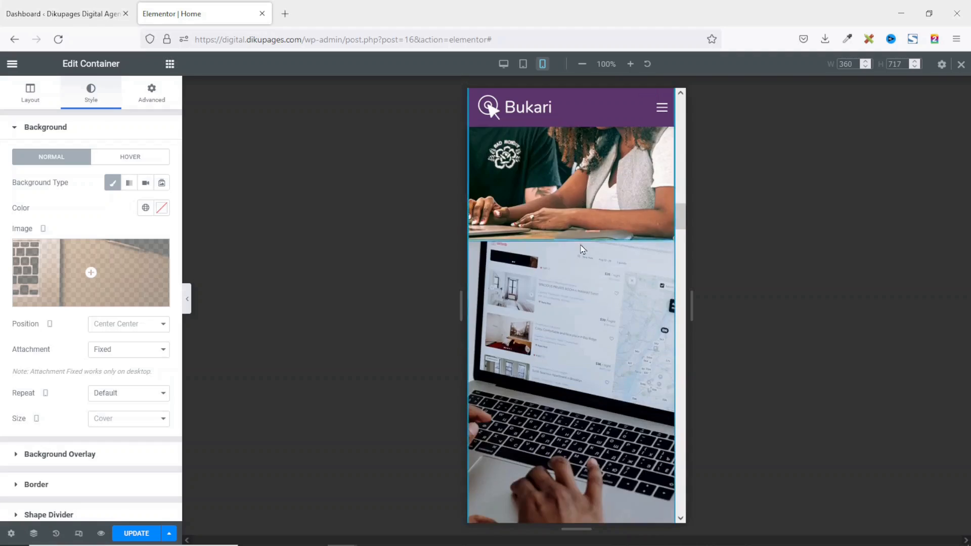
pyautogui.scroll(-20, 581, 247)
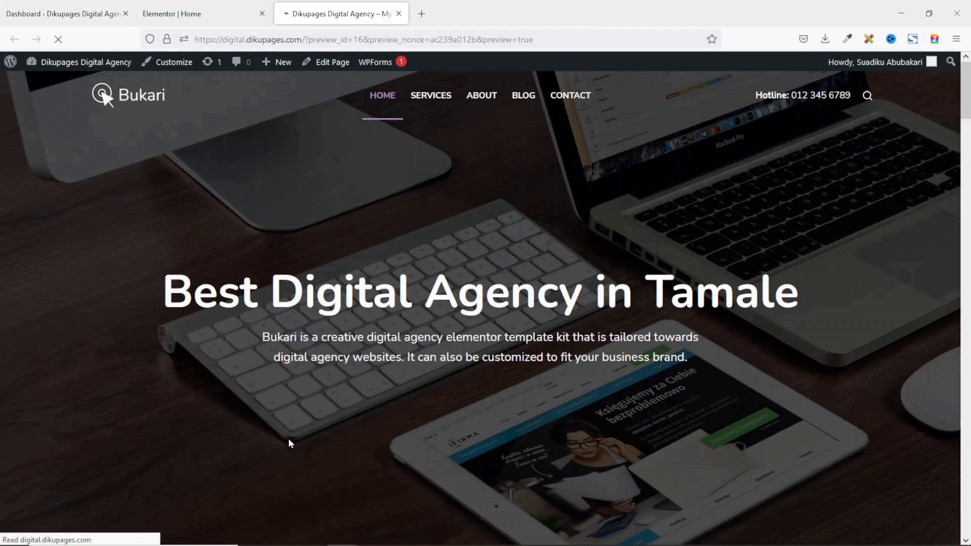
# Scroll through the page preview, return to its top, then go back to the Dashboard tab.
pyautogui.scroll(-10, 305, 425)
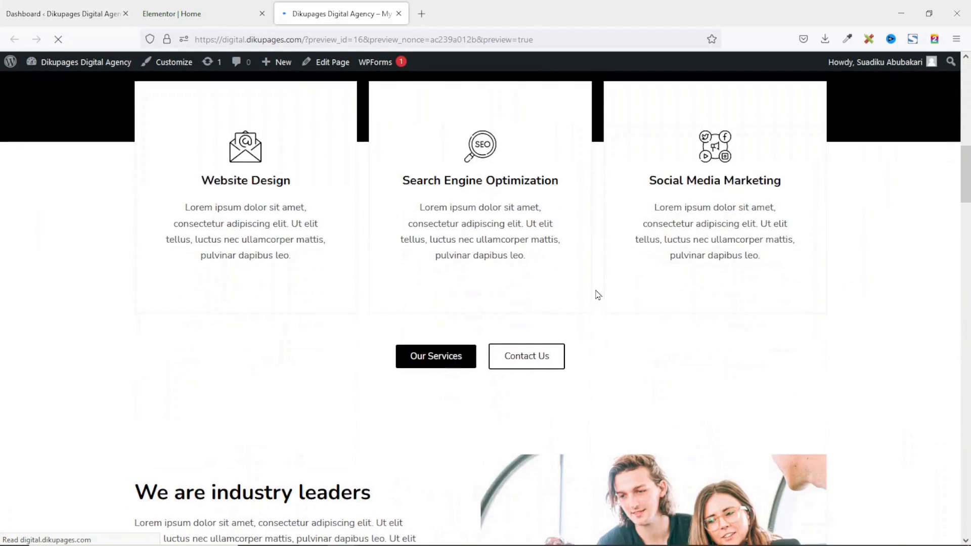
pyautogui.scroll(-12, 598, 295)
pyautogui.scroll(-15, 724, 303)
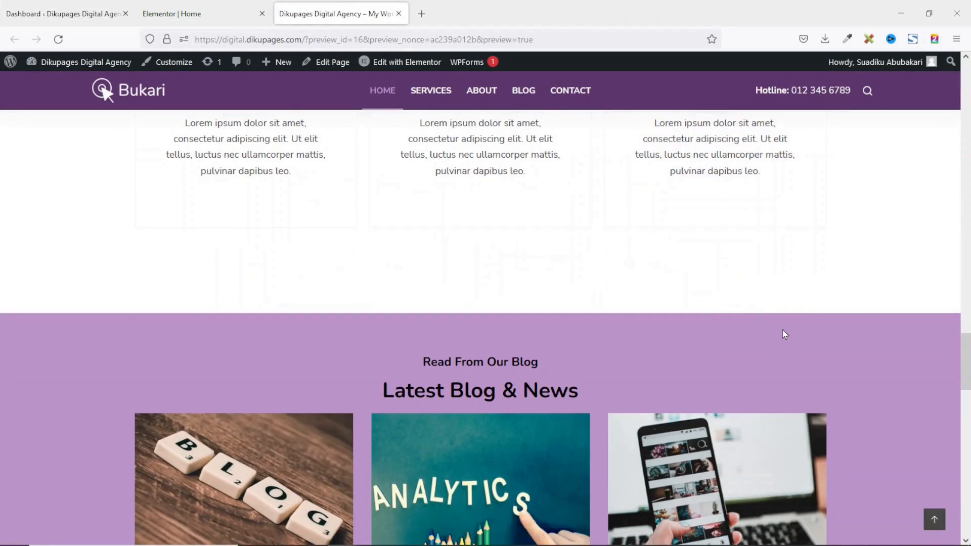
pyautogui.scroll(20, 782, 330)
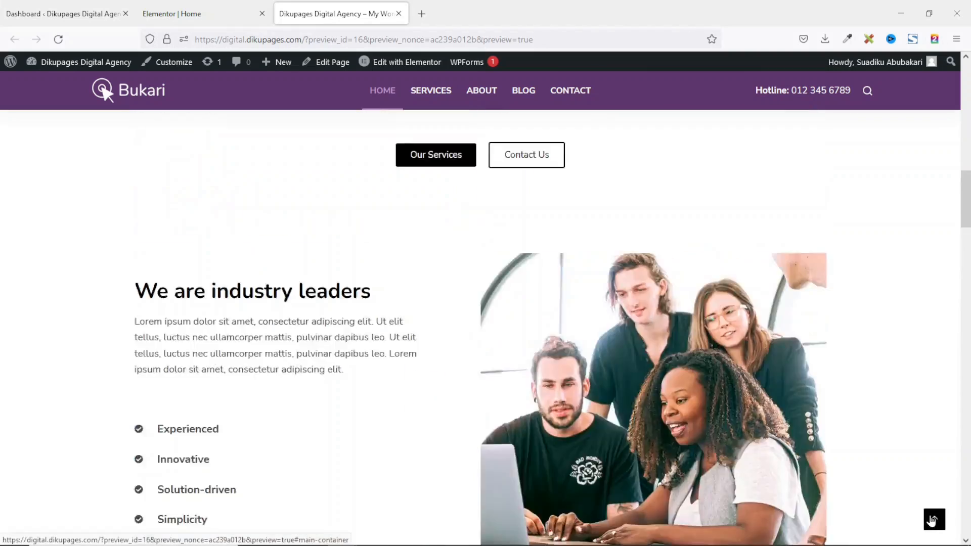
pyautogui.click(933, 519)
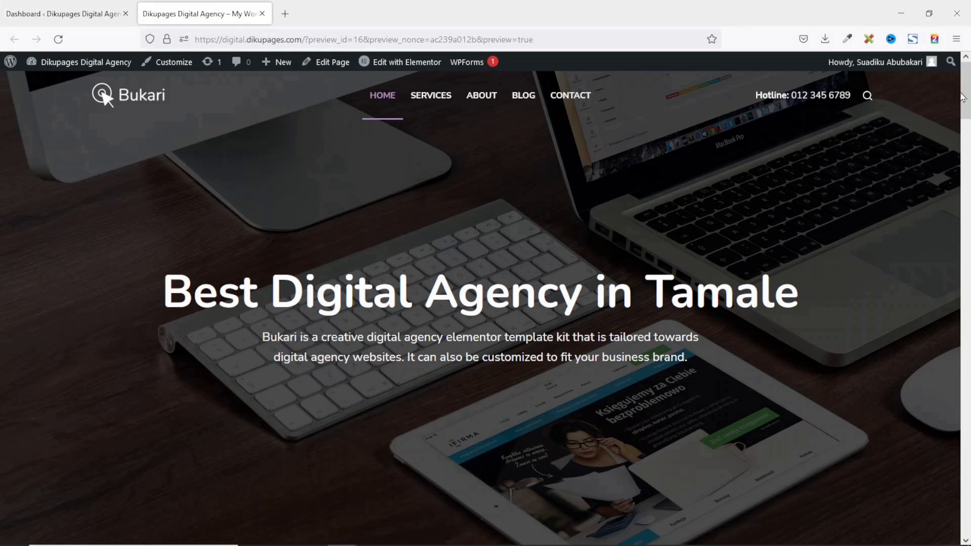
pyautogui.scroll(-20, 824, 408)
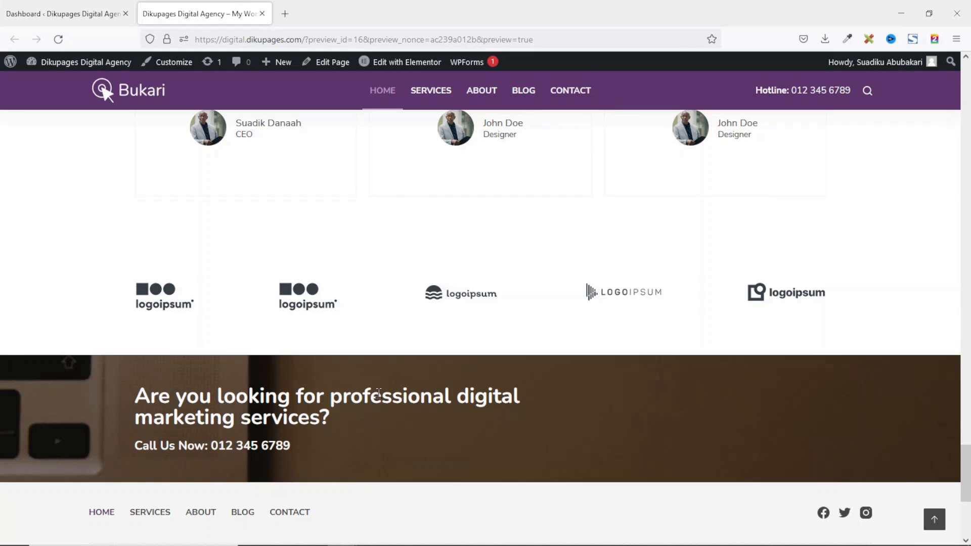
pyautogui.click(55, 12)
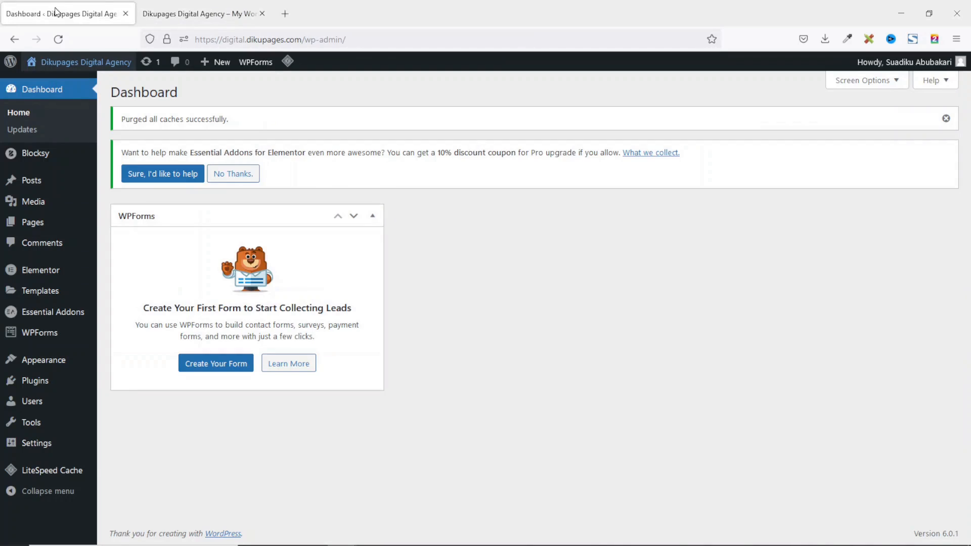
# Create a new blank WPForms form named 'Appointment Booking' and open it in the builder.
pyautogui.moveTo(49, 340)
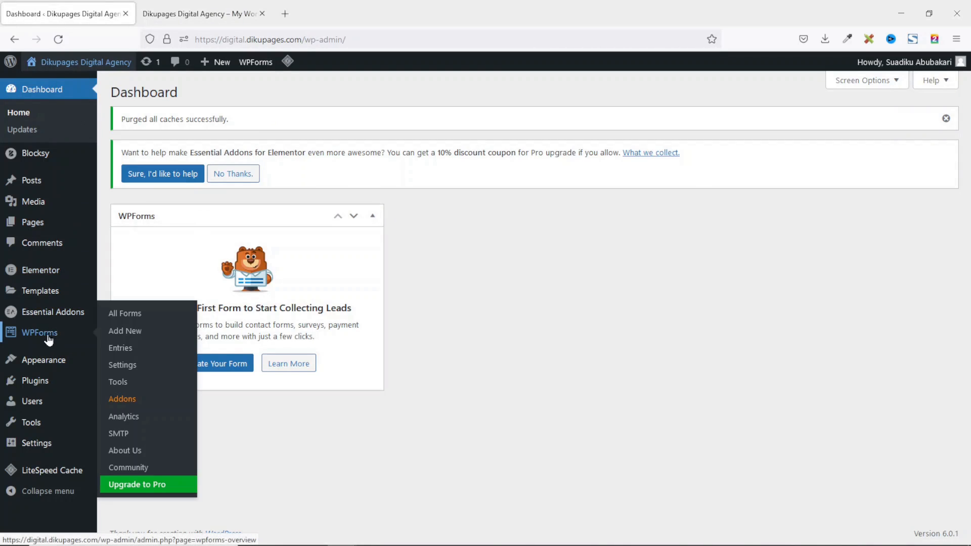
pyautogui.click(139, 337)
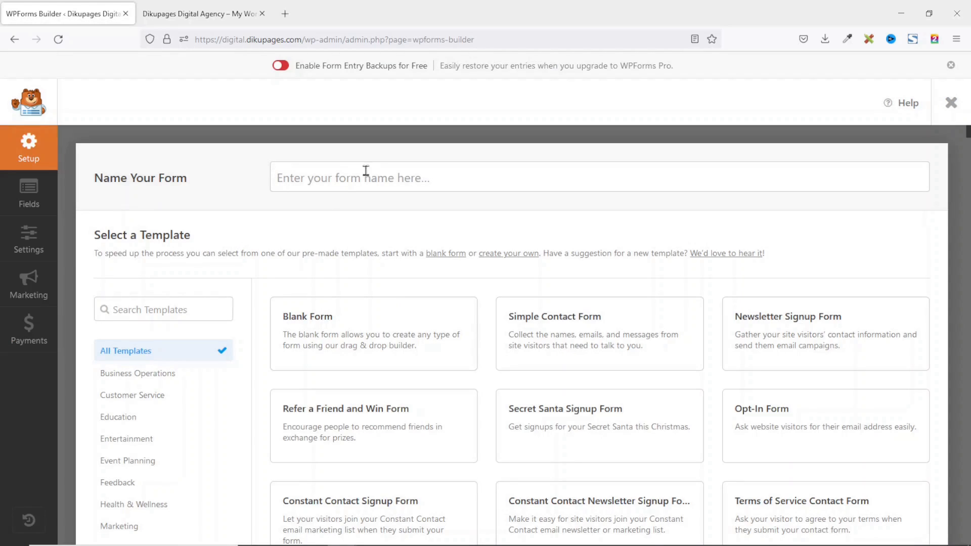
pyautogui.click(365, 177)
pyautogui.write('Appointment Booking')
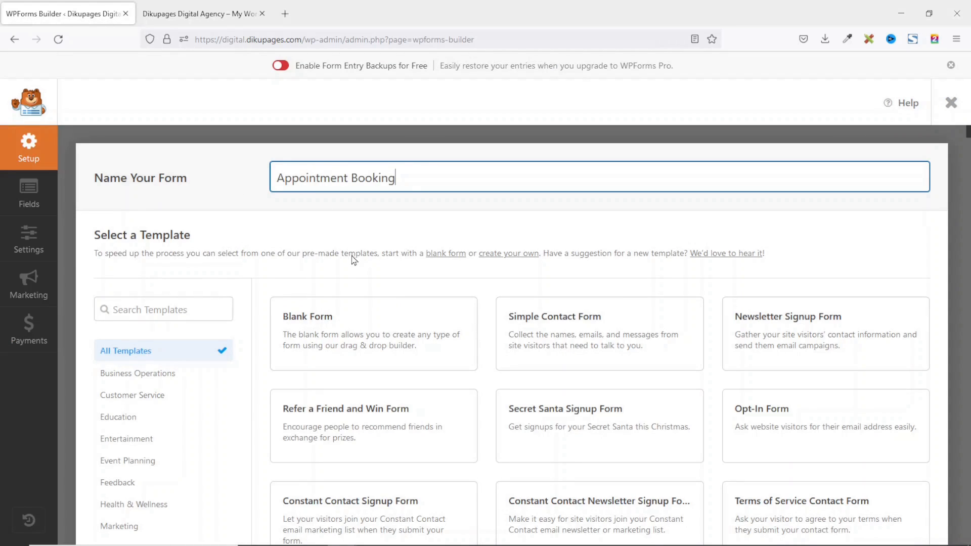
pyautogui.scroll(-8, 809, 354)
pyautogui.scroll(8, 756, 401)
pyautogui.moveTo(358, 337)
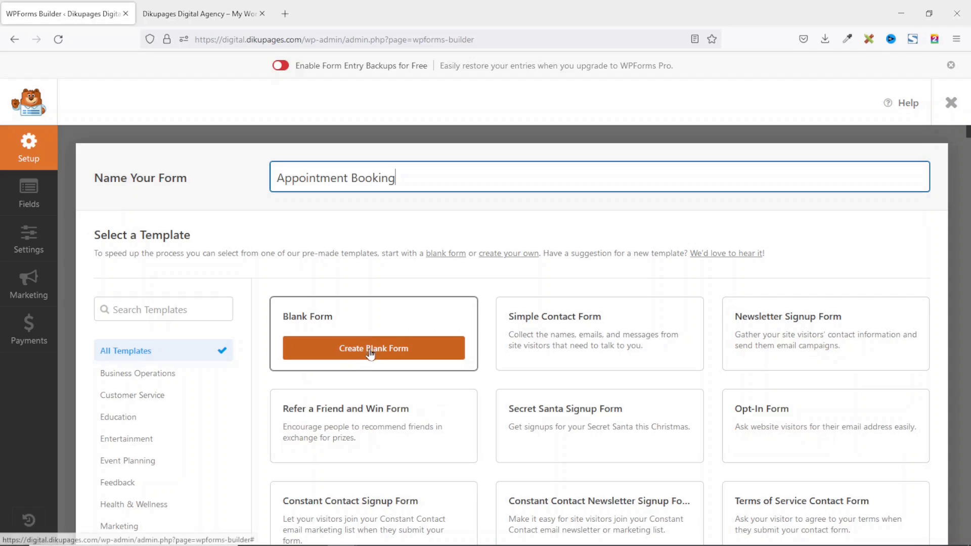
pyautogui.click(365, 356)
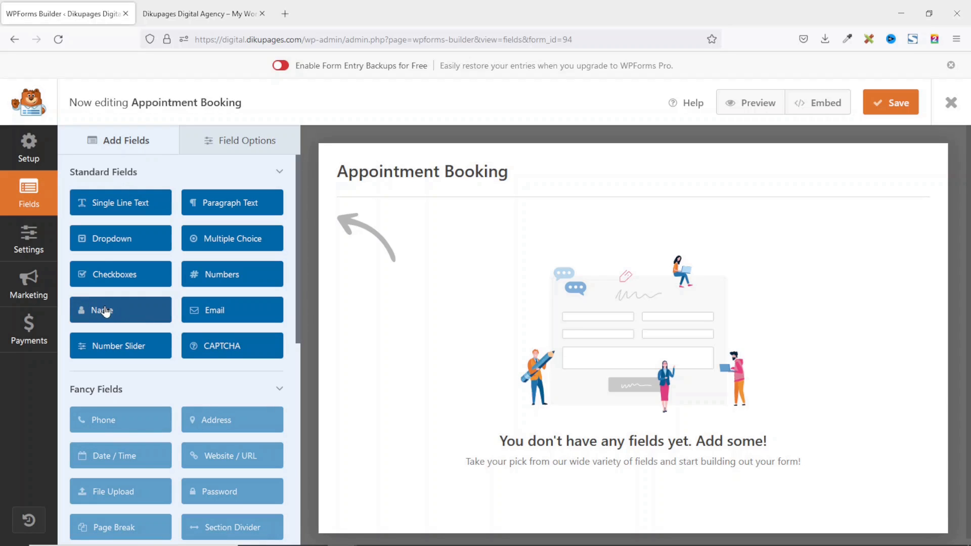
# Add a Name, a Single Line Text and a Dropdown field, then select the Name field.
pyautogui.click(106, 312)
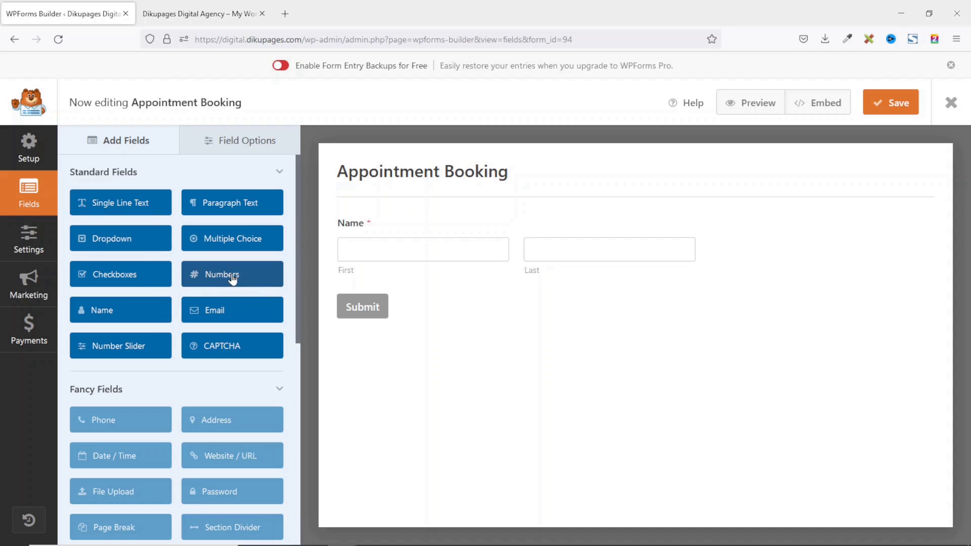
pyautogui.click(118, 202)
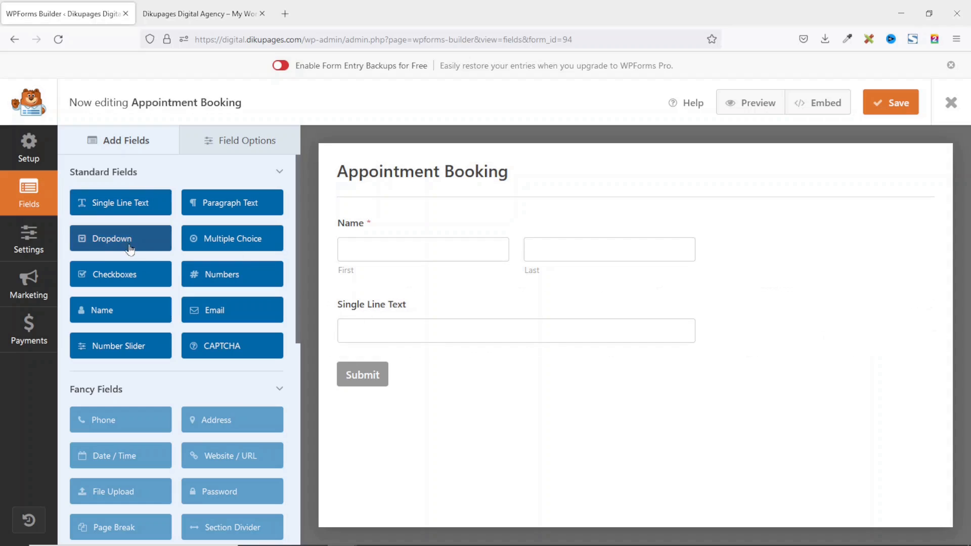
pyautogui.click(119, 240)
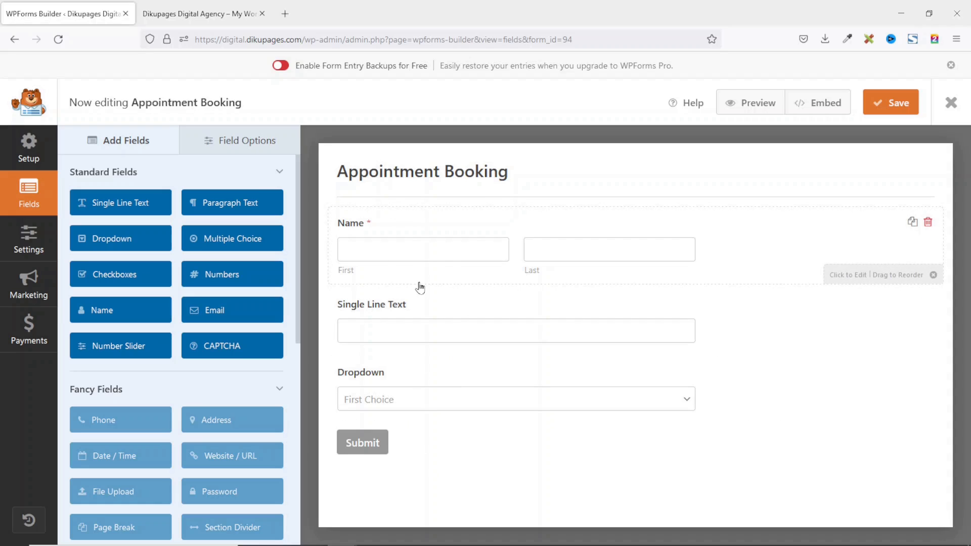
pyautogui.click(360, 226)
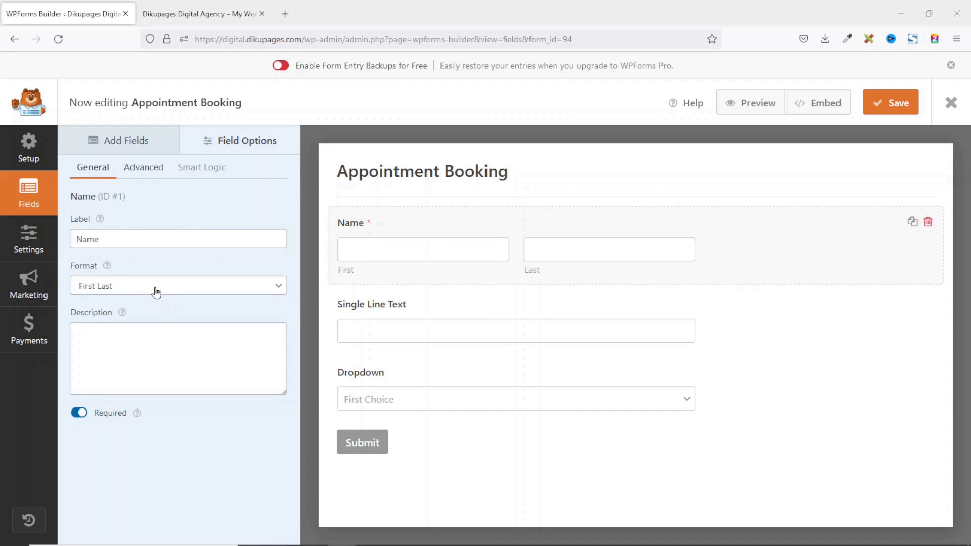
# Set the Name field to Simple format, Large size, placeholder 'Your Name *' and a hidden label.
pyautogui.click(156, 286)
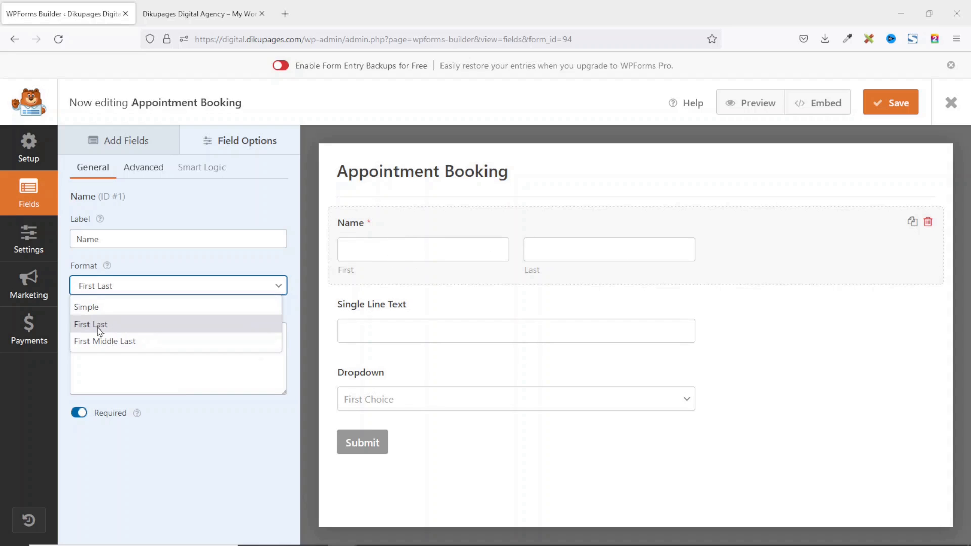
pyautogui.click(101, 307)
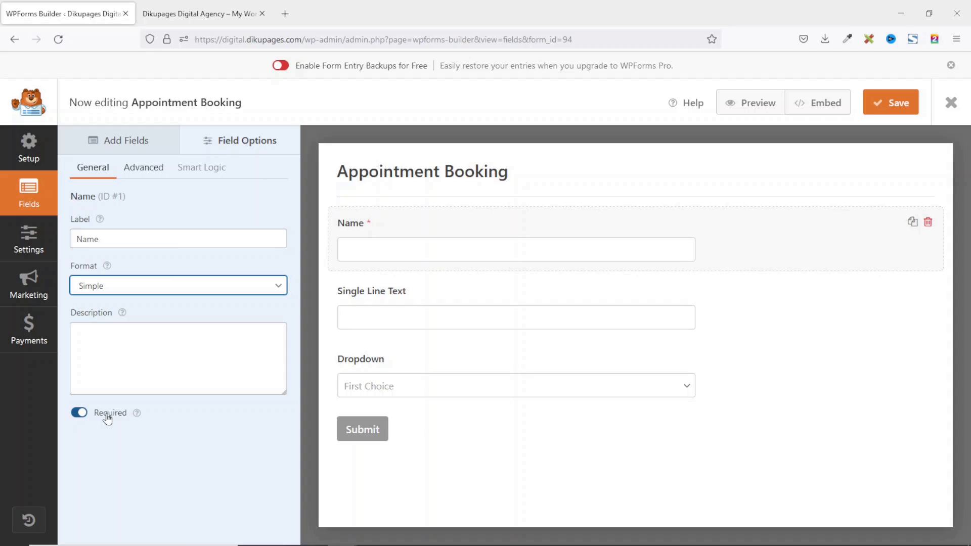
pyautogui.click(142, 166)
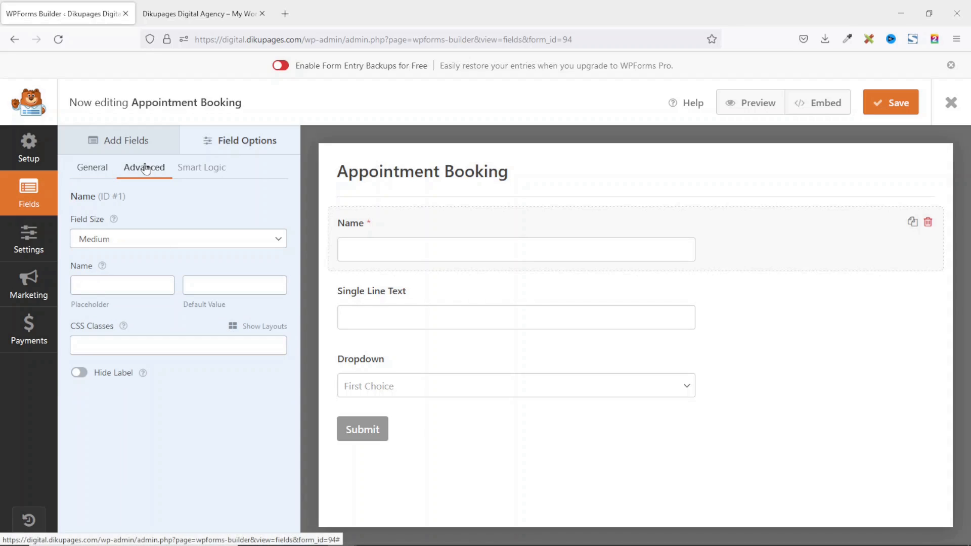
pyautogui.click(109, 244)
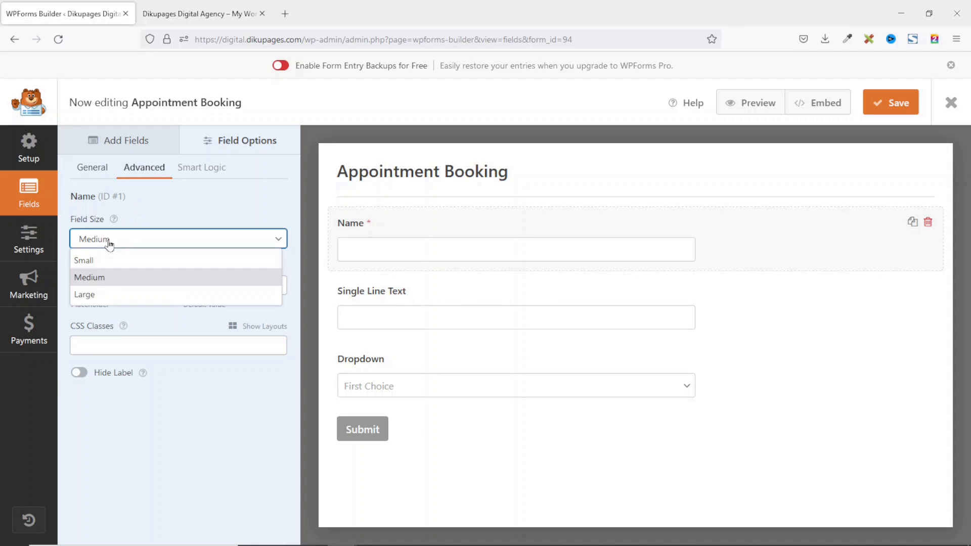
pyautogui.click(110, 297)
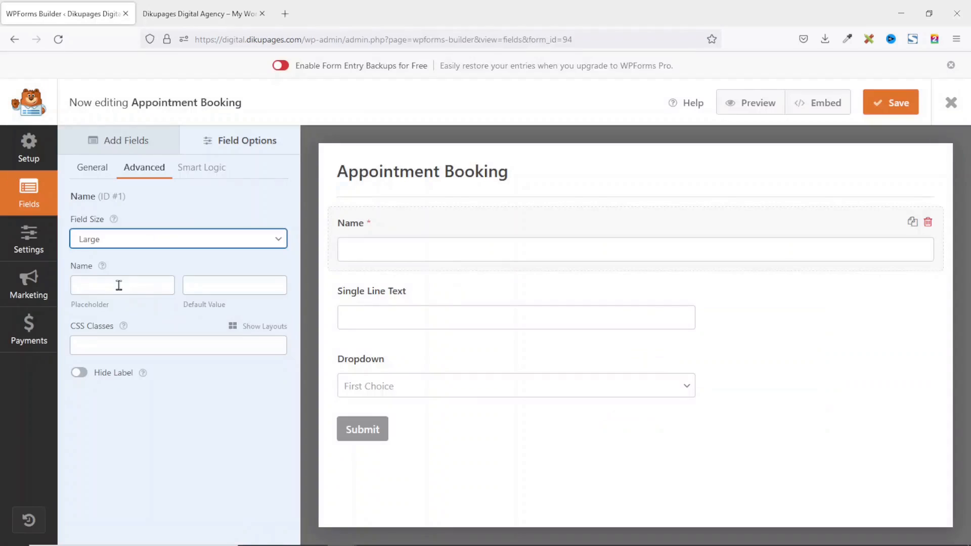
pyautogui.click(129, 287)
pyautogui.write('Your Nam')
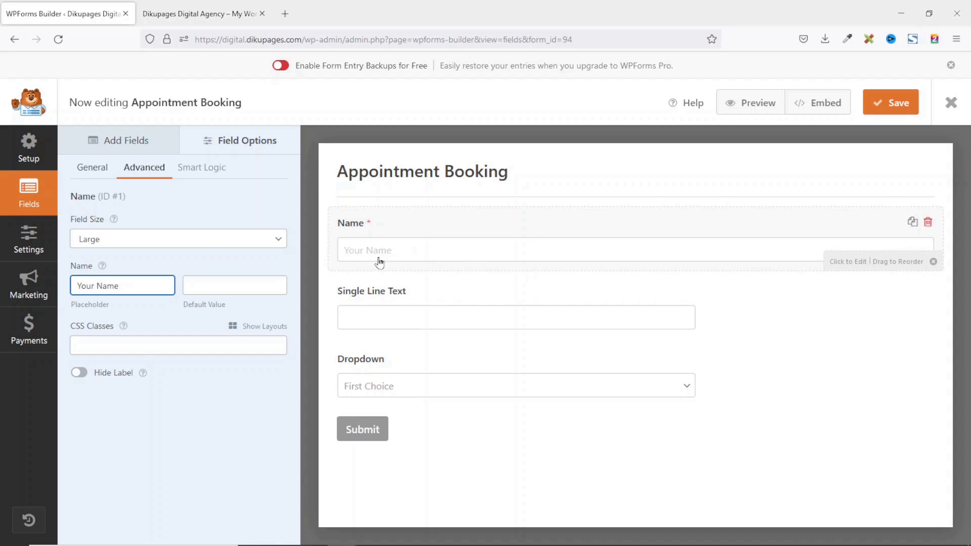
pyautogui.write('e')
pyautogui.click(80, 374)
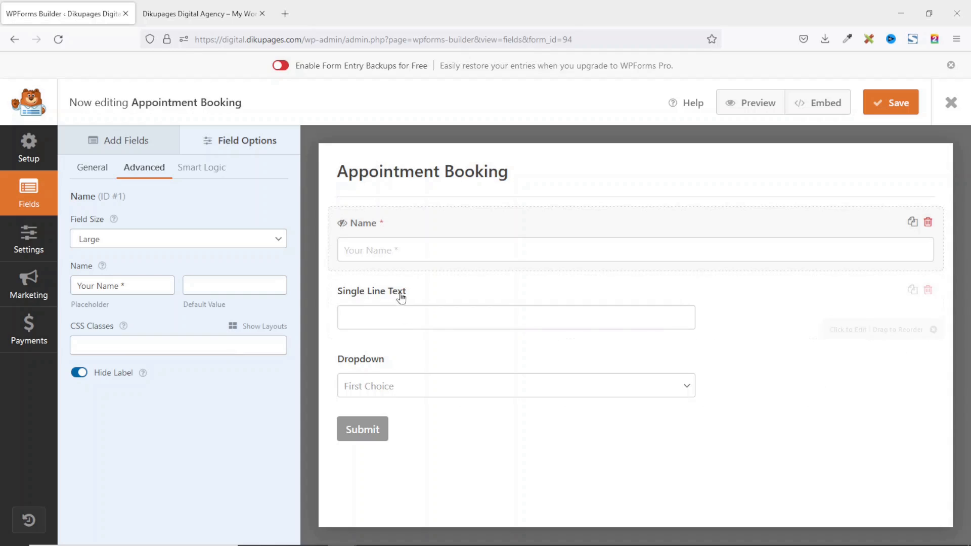
# Relabel the Single Line Text field 'Phone' and make it required.
pyautogui.click(377, 298)
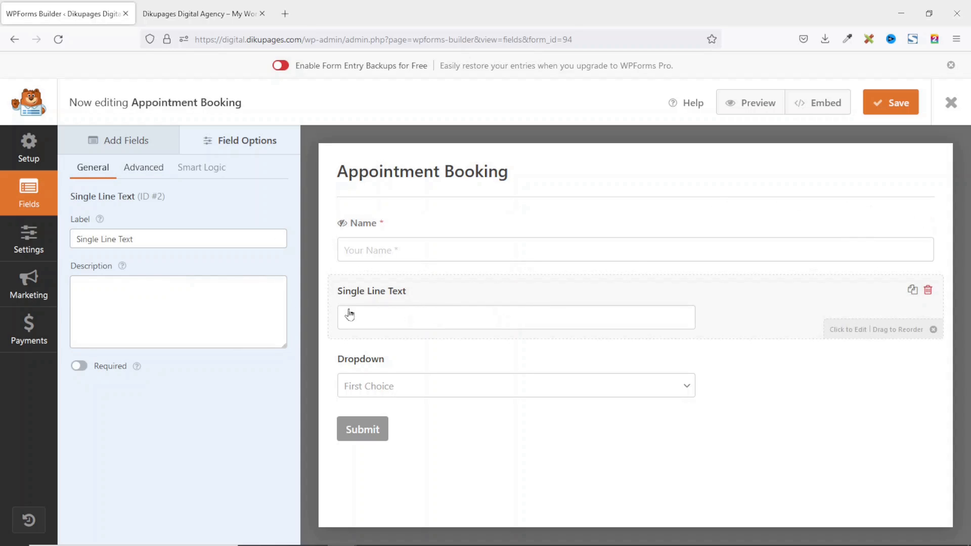
pyautogui.moveTo(165, 238); pyautogui.dragTo(35, 233)
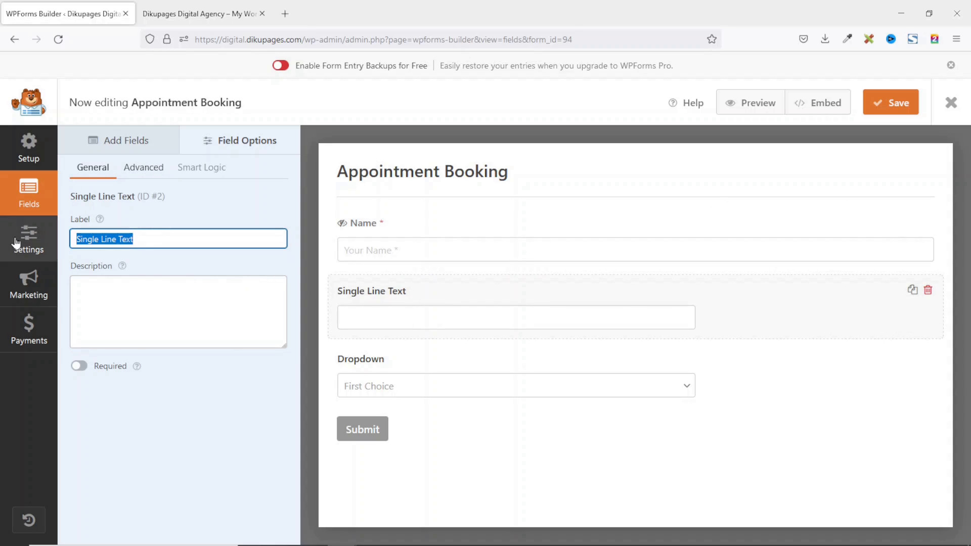
pyautogui.write('Phone')
pyautogui.click(81, 367)
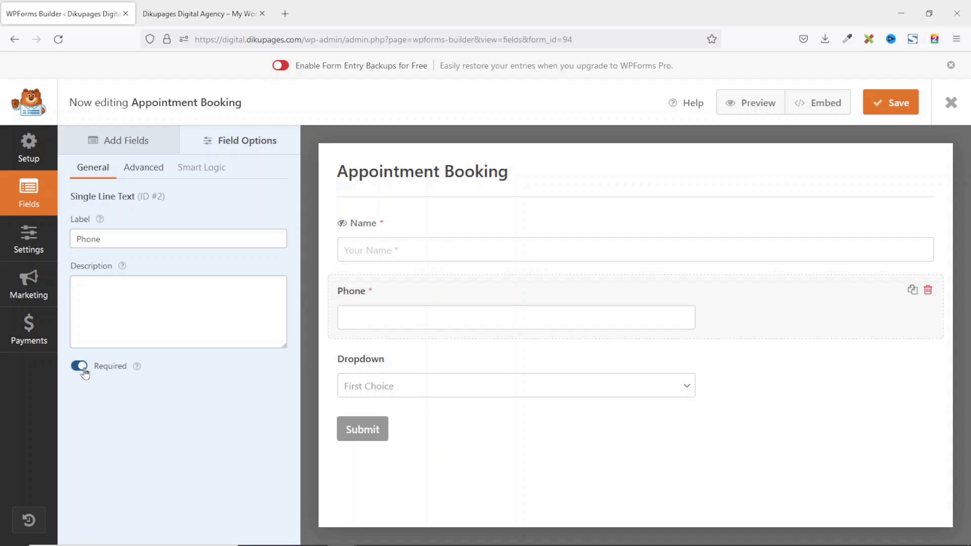
# Give Phone Large size, placeholder 'Your Phone *' and a hidden label, and relabel the Dropdown 'Services'.
pyautogui.click(148, 168)
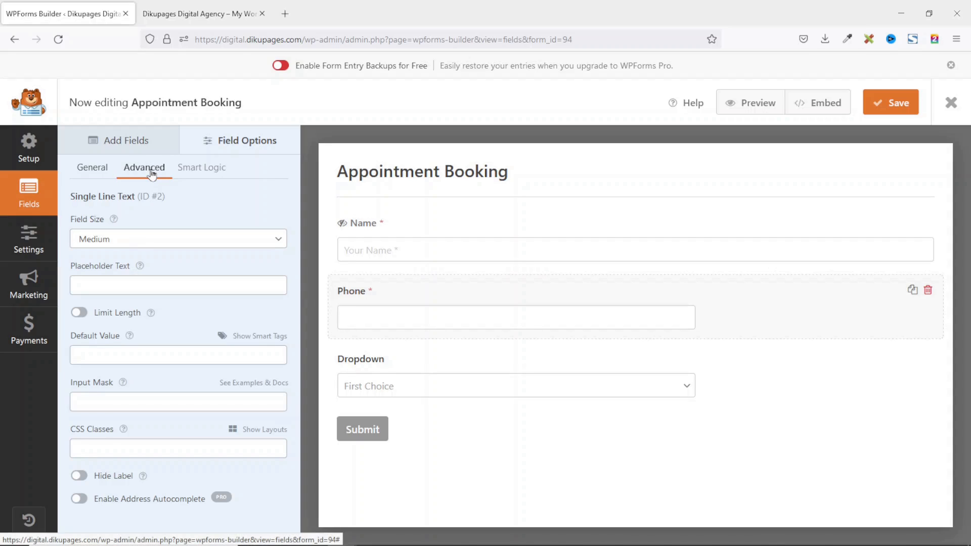
pyautogui.click(113, 241)
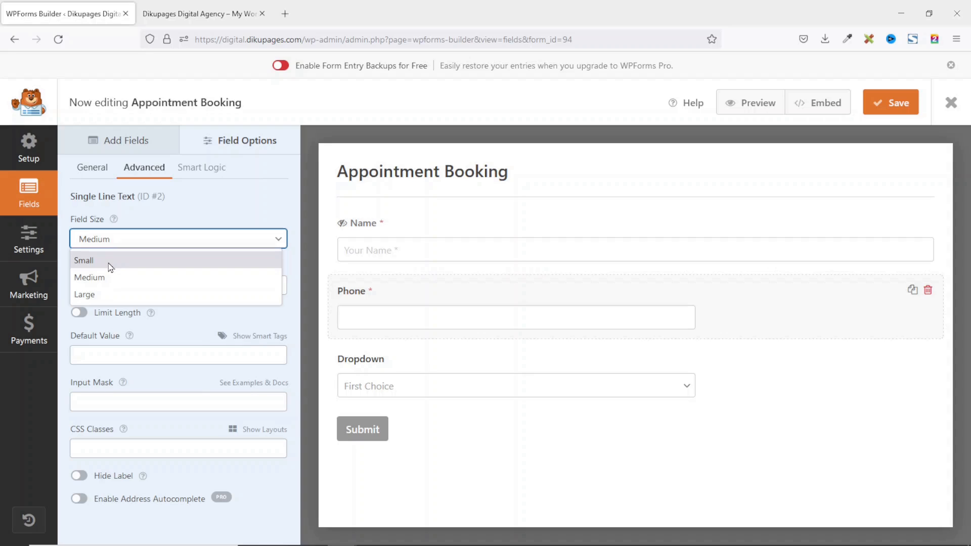
pyautogui.click(111, 297)
pyautogui.click(115, 286)
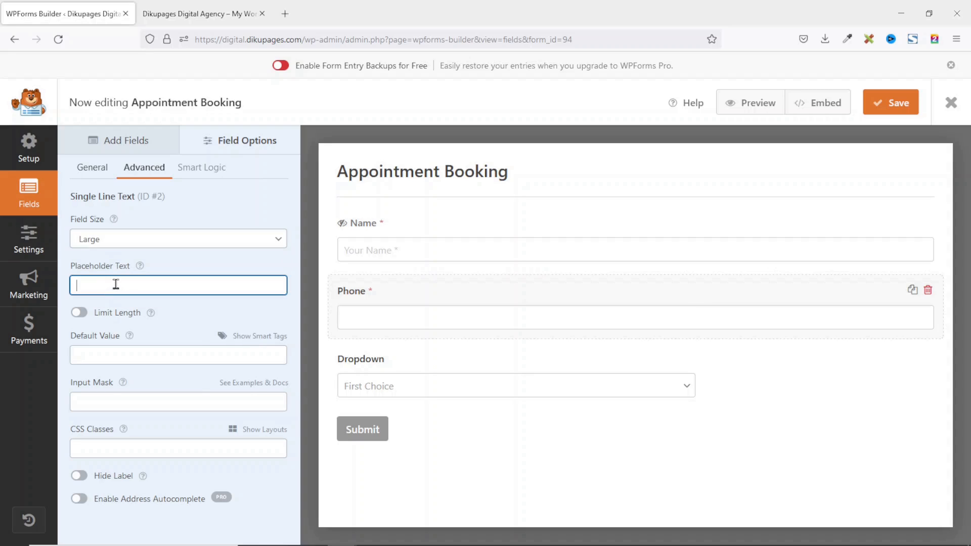
pyautogui.write('Your Phone *')
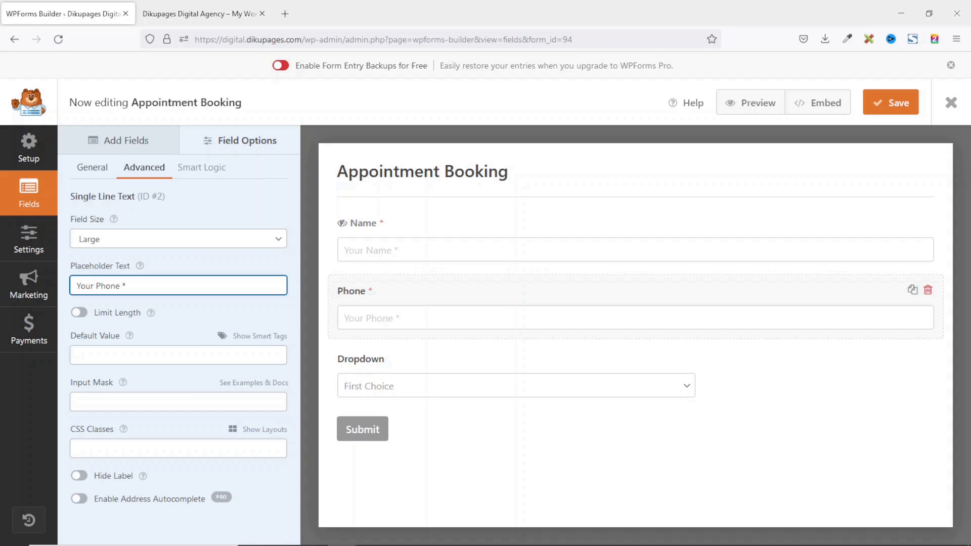
pyautogui.click(80, 475)
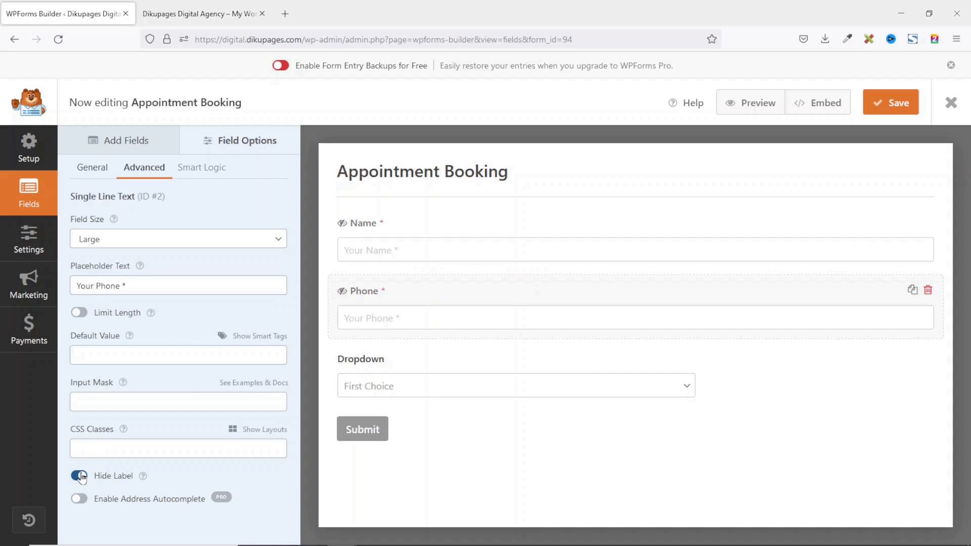
pyautogui.click(371, 366)
pyautogui.write('Service')
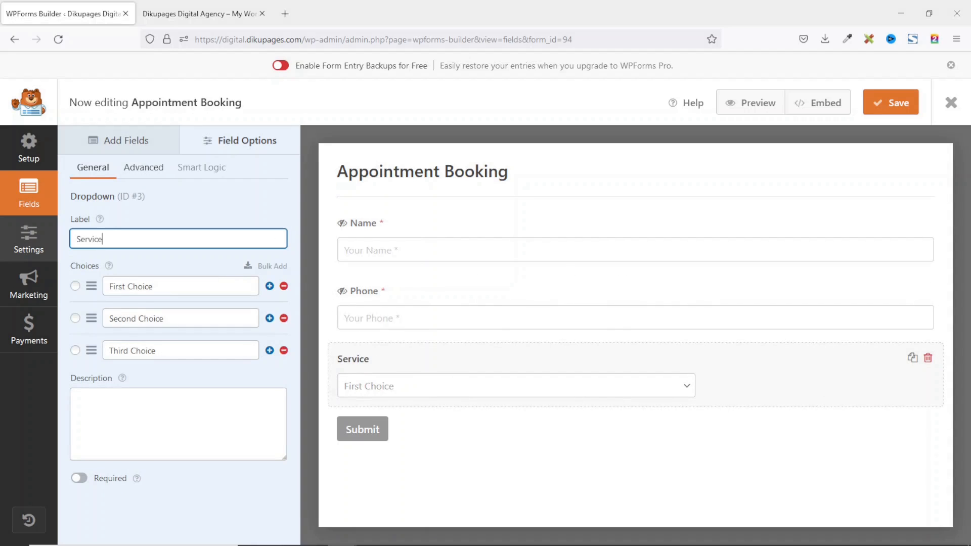
pyautogui.write('s')
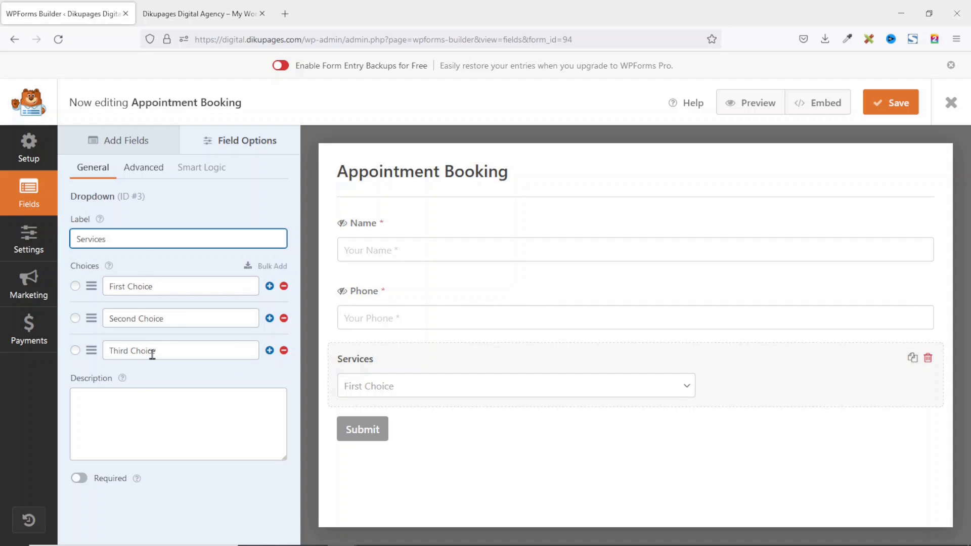
# Set the dropdown choices to Web Design, Email Marketing, Social Media Marketing and Search Engine Optimization.
pyautogui.moveTo(165, 287); pyautogui.dragTo(108, 286)
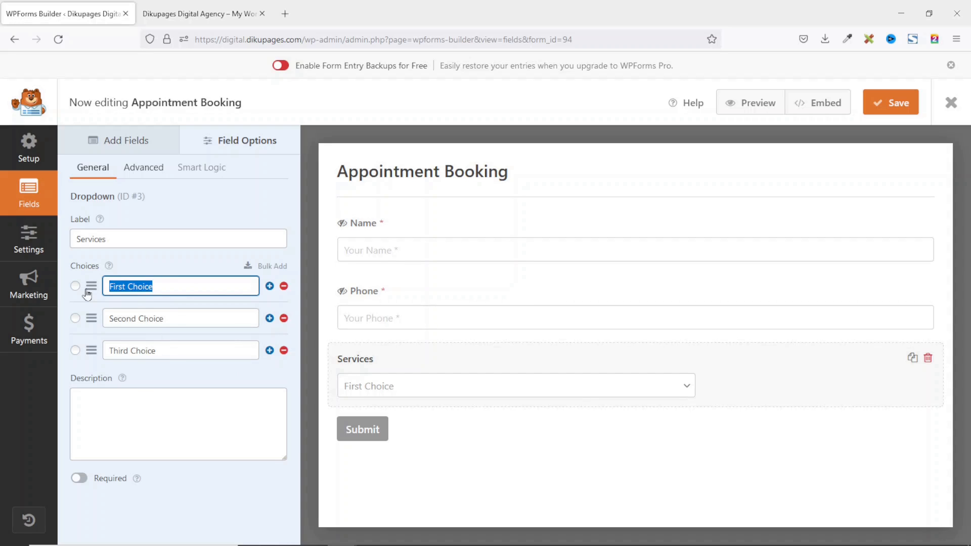
pyautogui.write('Web')
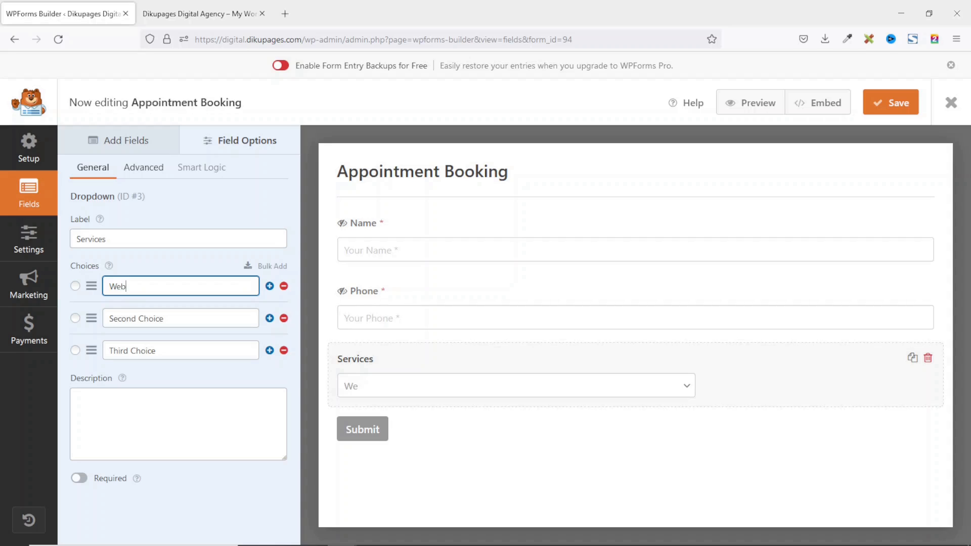
pyautogui.write(' Design')
pyautogui.moveTo(173, 319); pyautogui.dragTo(83, 327)
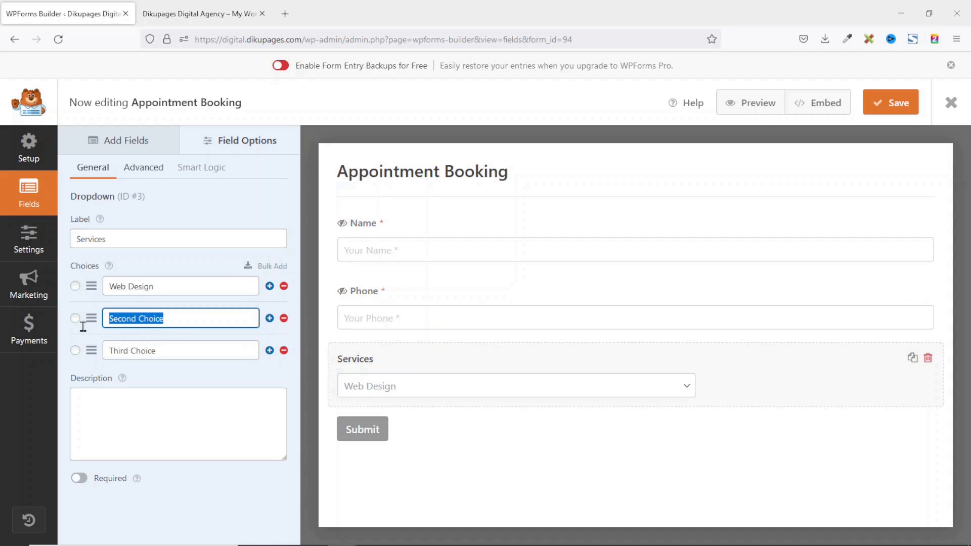
pyautogui.write('Email Marketing')
pyautogui.moveTo(183, 351); pyautogui.dragTo(69, 356)
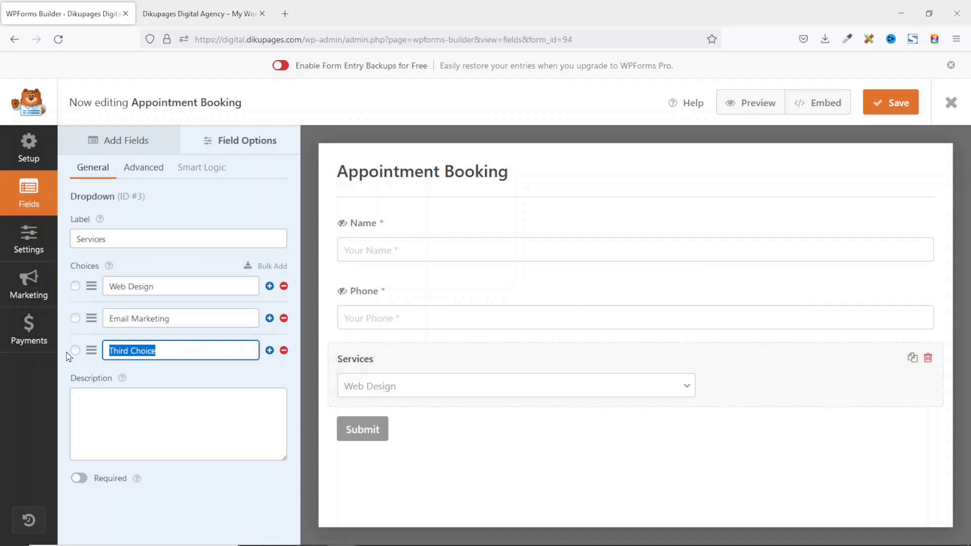
pyautogui.write('Socia')
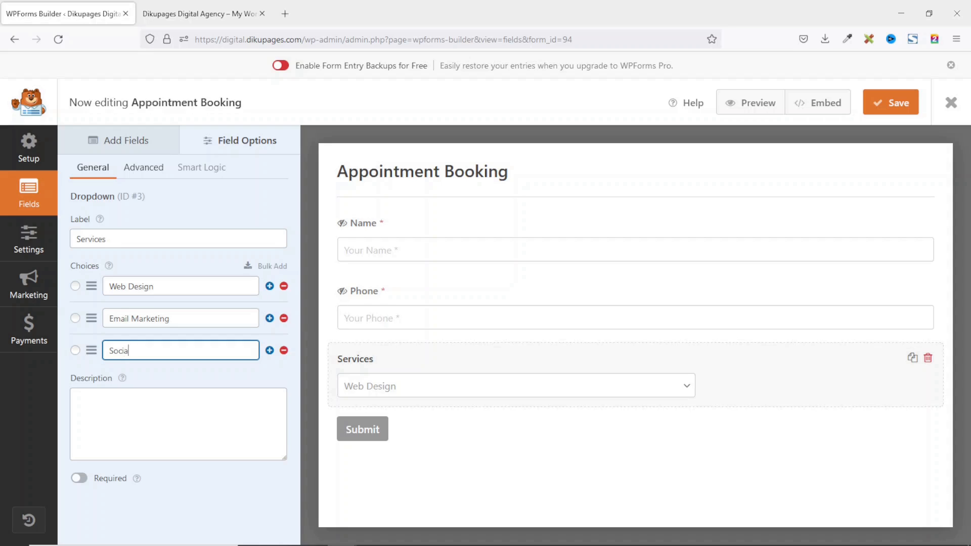
pyautogui.write('l Media Marketing')
pyautogui.click(269, 350)
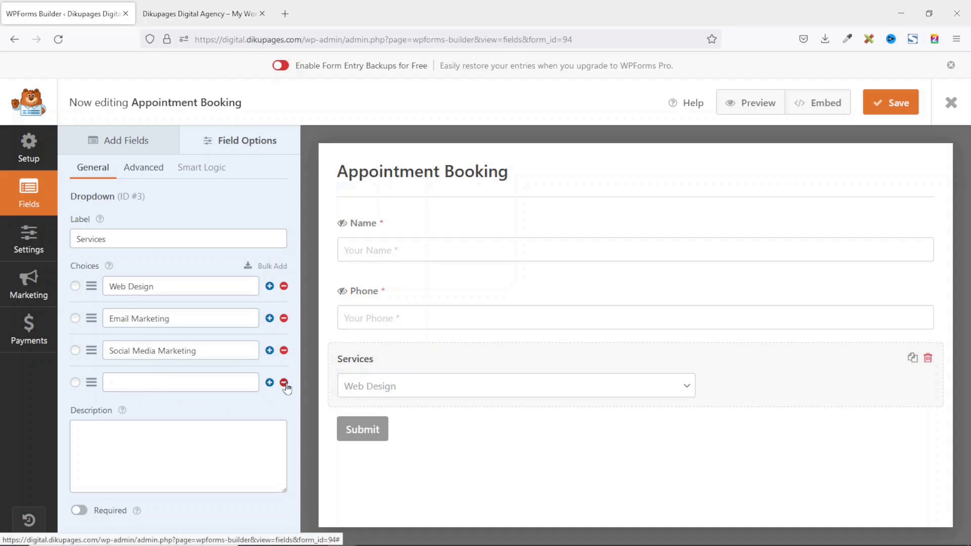
pyautogui.click(283, 382)
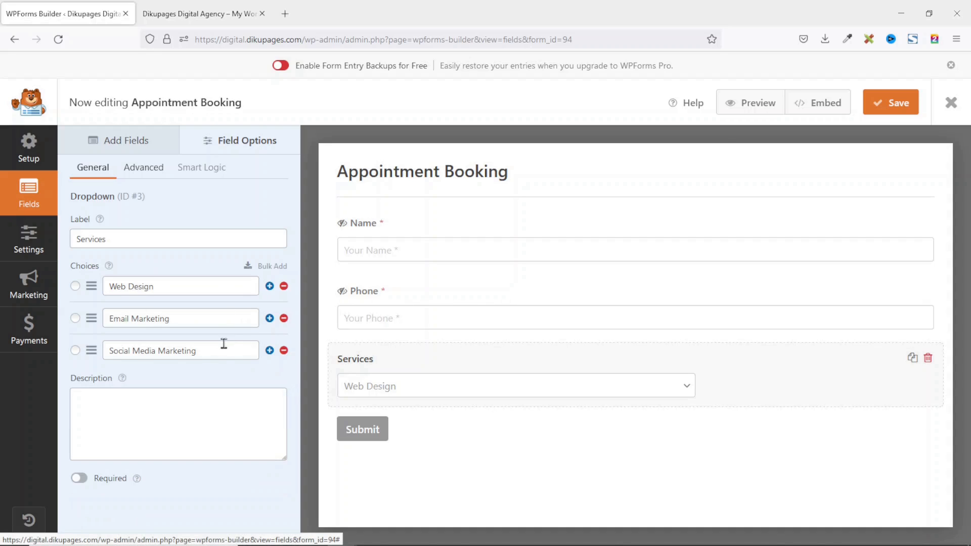
pyautogui.click(269, 350)
pyautogui.click(180, 382)
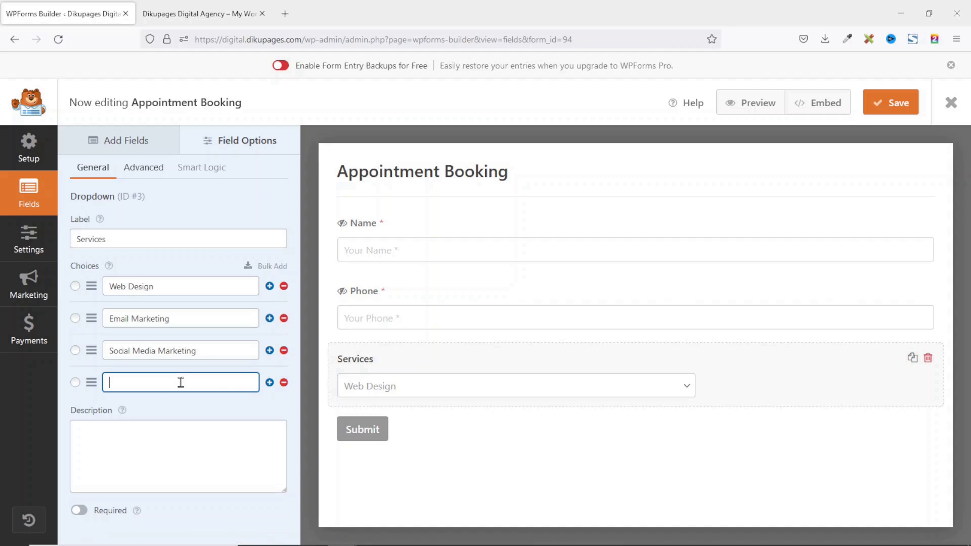
pyautogui.write('Search Engine Optimization')
# Make Services required and Large, with placeholder 'Select Service *' and a hidden label.
pyautogui.click(80, 511)
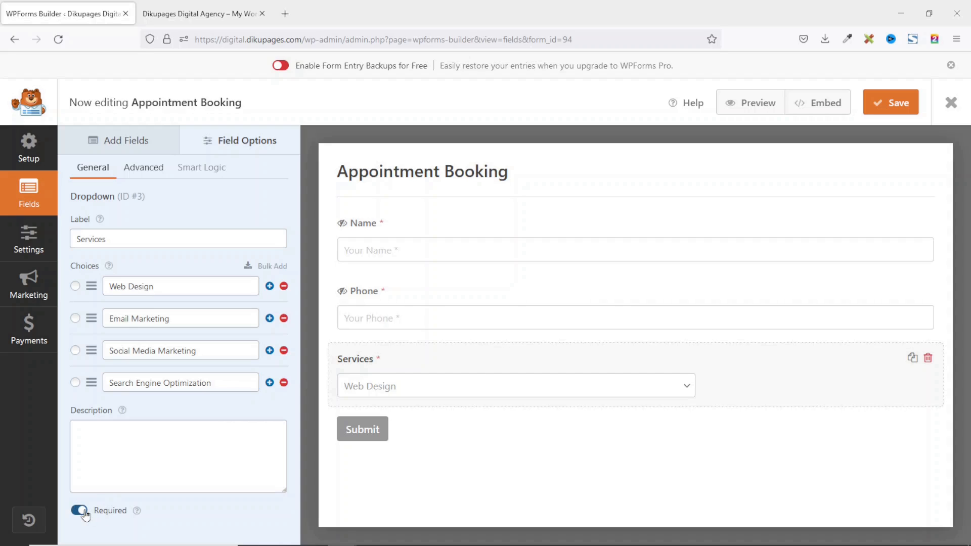
pyautogui.click(140, 169)
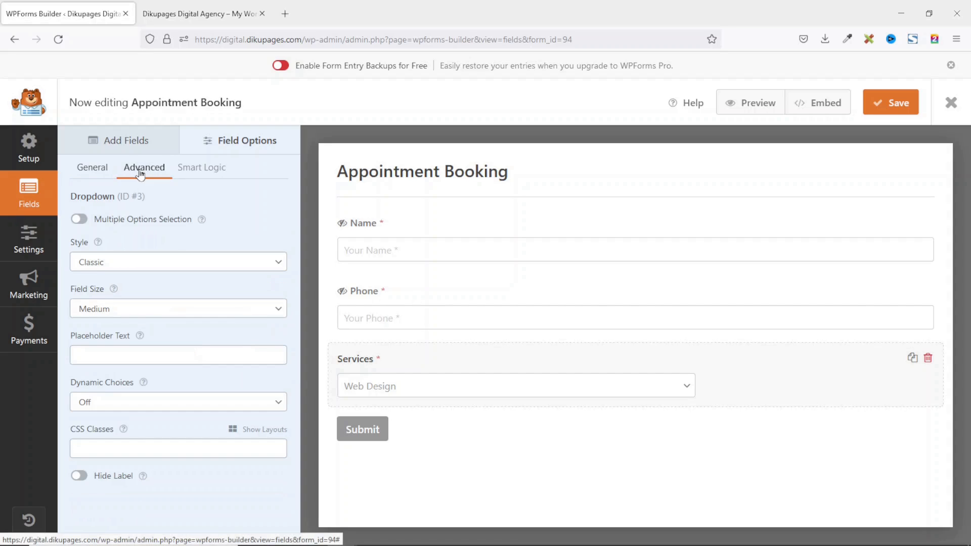
pyautogui.click(119, 310)
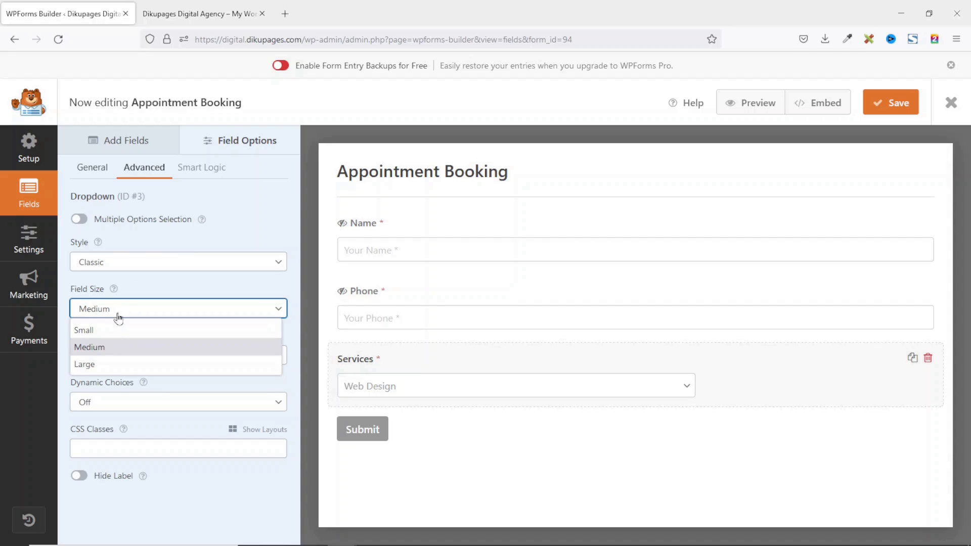
pyautogui.click(81, 364)
pyautogui.click(112, 358)
pyautogui.write('Select Service *')
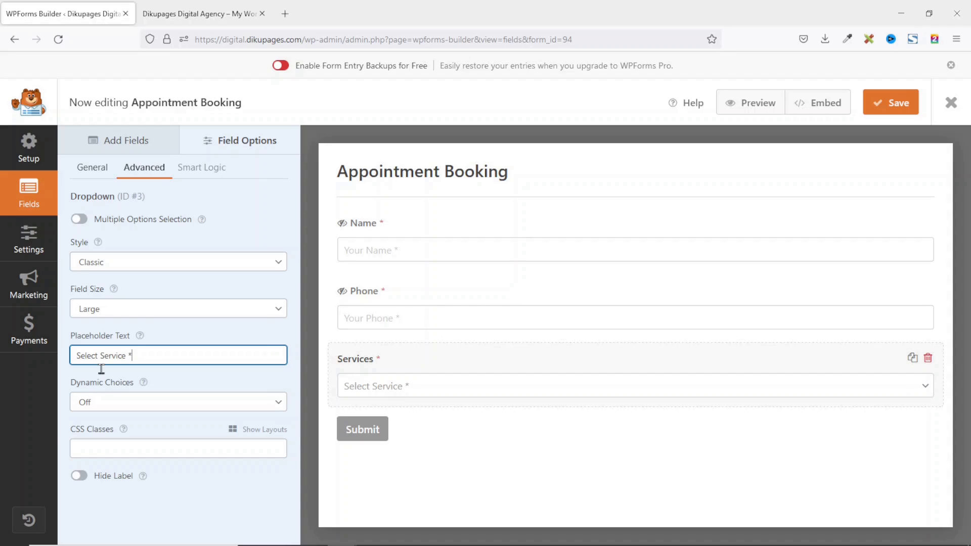
pyautogui.click(78, 475)
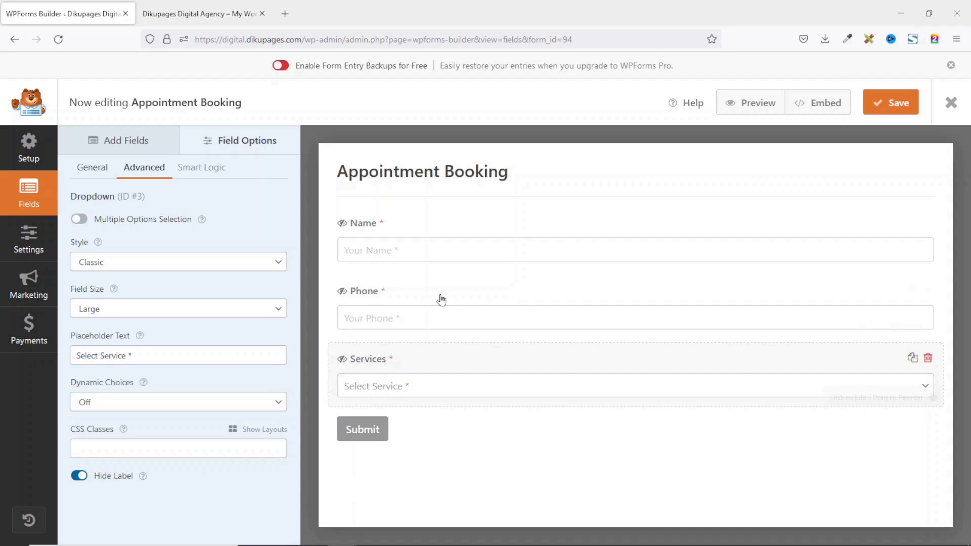
pyautogui.click(34, 244)
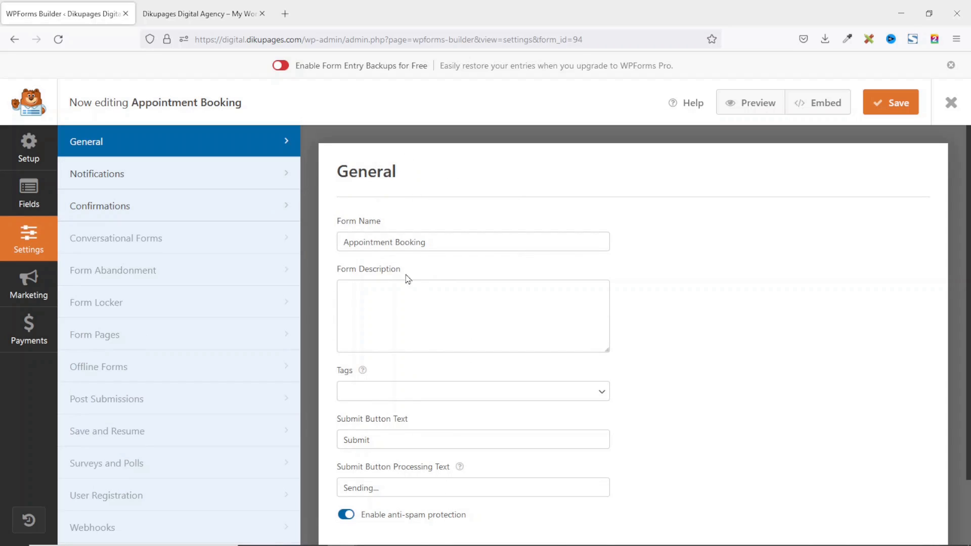
# In General settings, replace the Submit Button Text with 'Book Appointment'.
pyautogui.moveTo(453, 242); pyautogui.dragTo(329, 236)
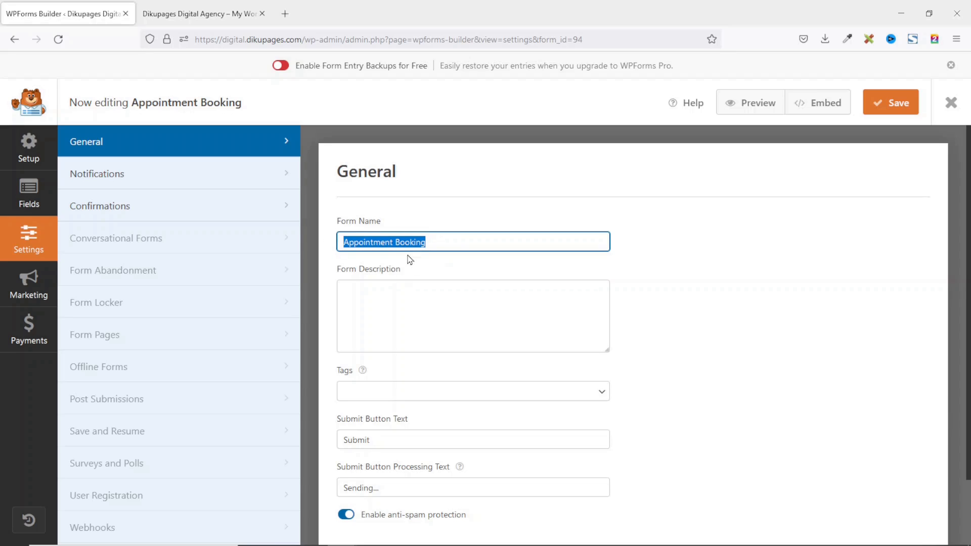
pyautogui.click(398, 295)
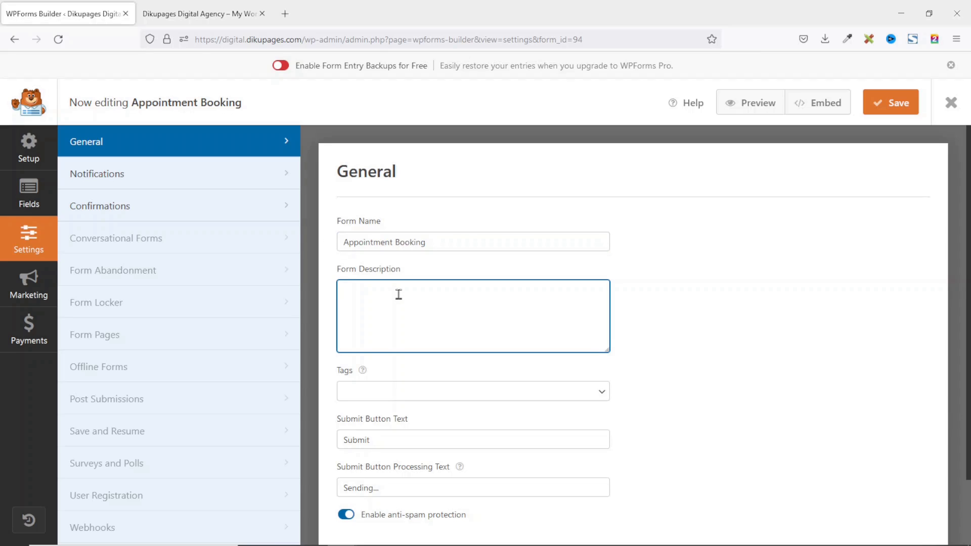
pyautogui.scroll(-2, 402, 331)
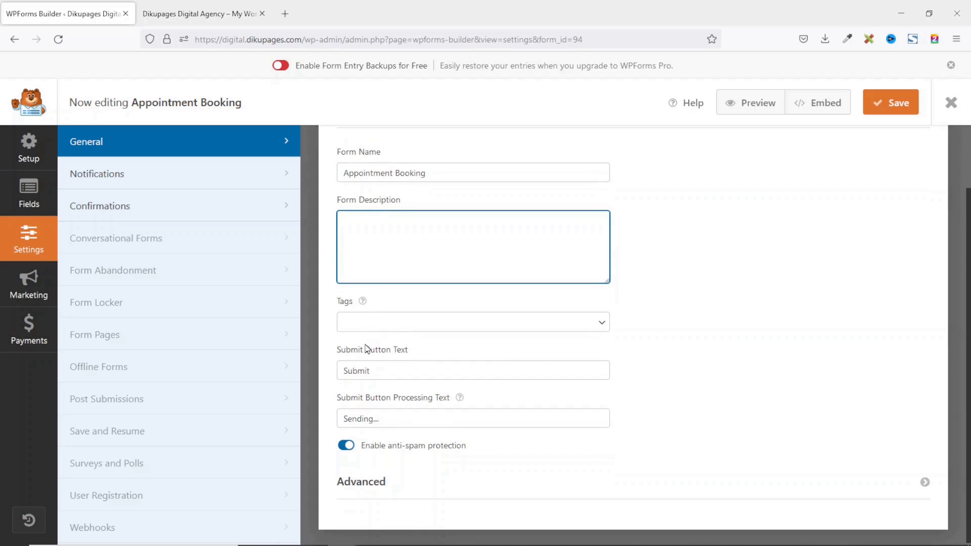
pyautogui.moveTo(390, 371); pyautogui.dragTo(332, 371)
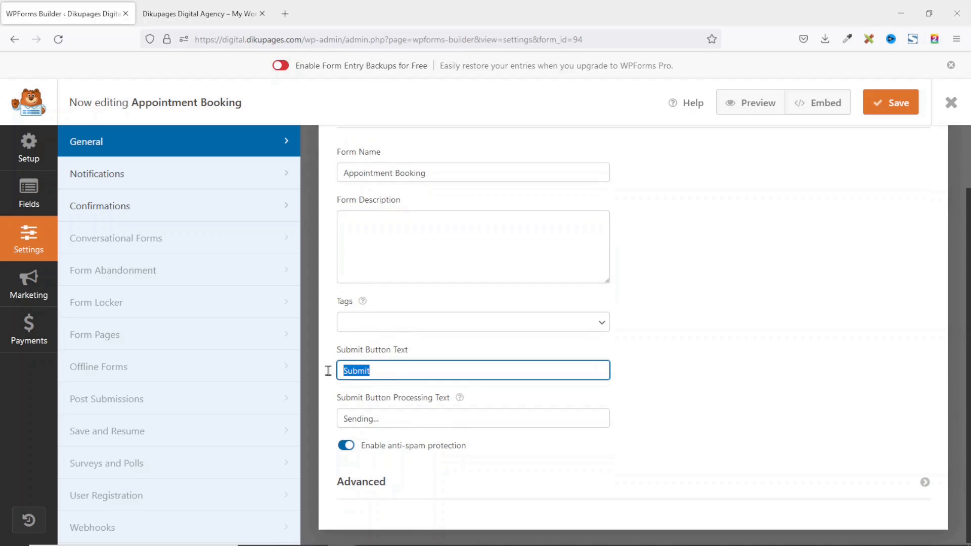
pyautogui.press('BackSpace')
pyautogui.click(621, 405)
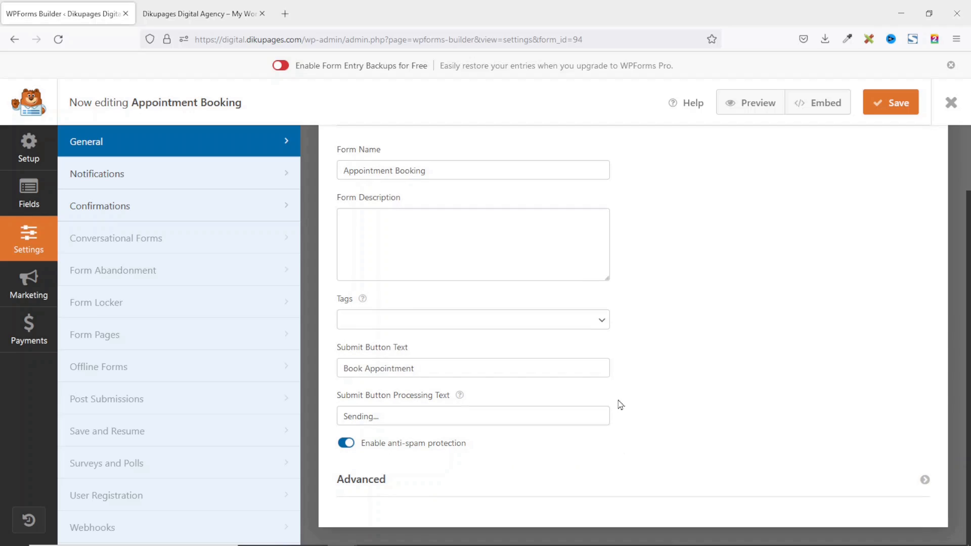
pyautogui.click(112, 174)
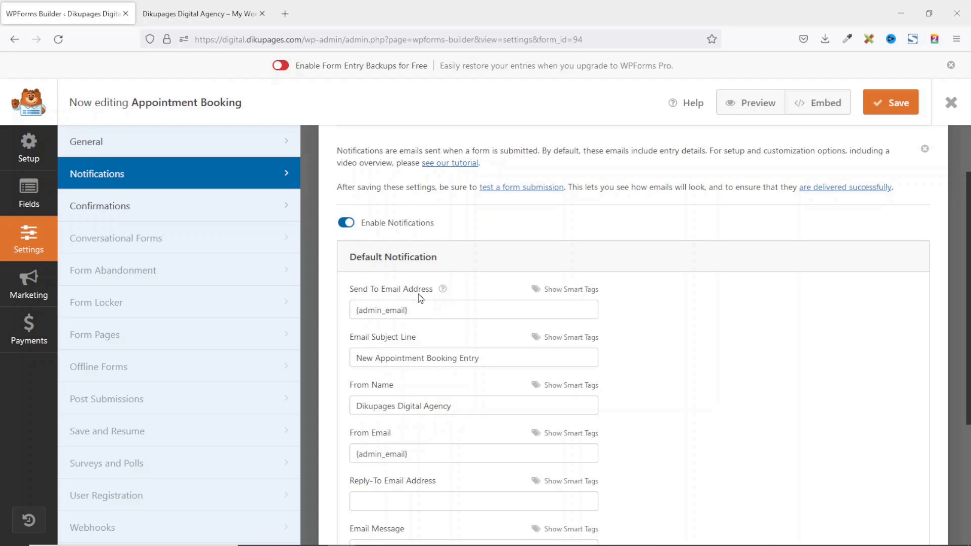
# Review the Default Notification's recipient address, email subject line and sender name fields.
pyautogui.moveTo(429, 313); pyautogui.dragTo(344, 310)
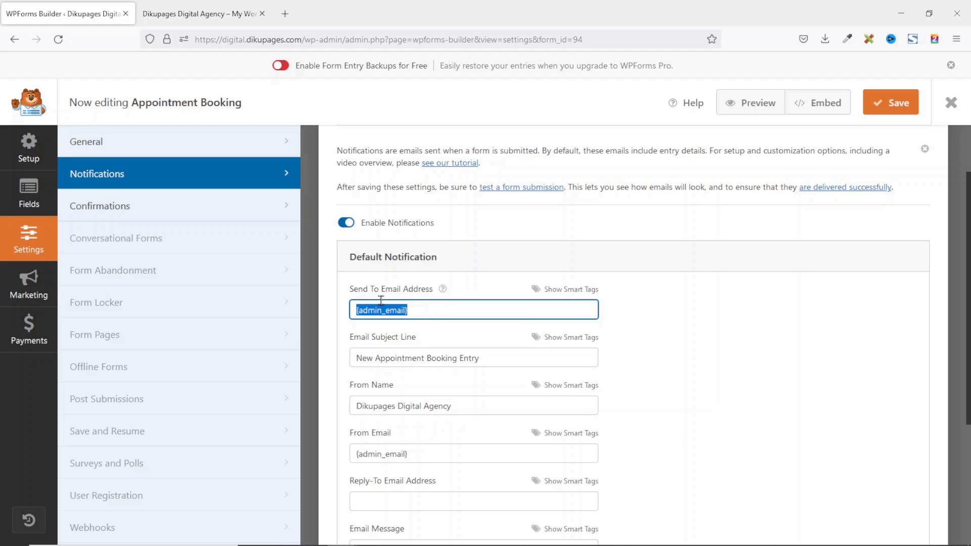
pyautogui.click(440, 308)
pyautogui.moveTo(496, 360); pyautogui.dragTo(341, 352)
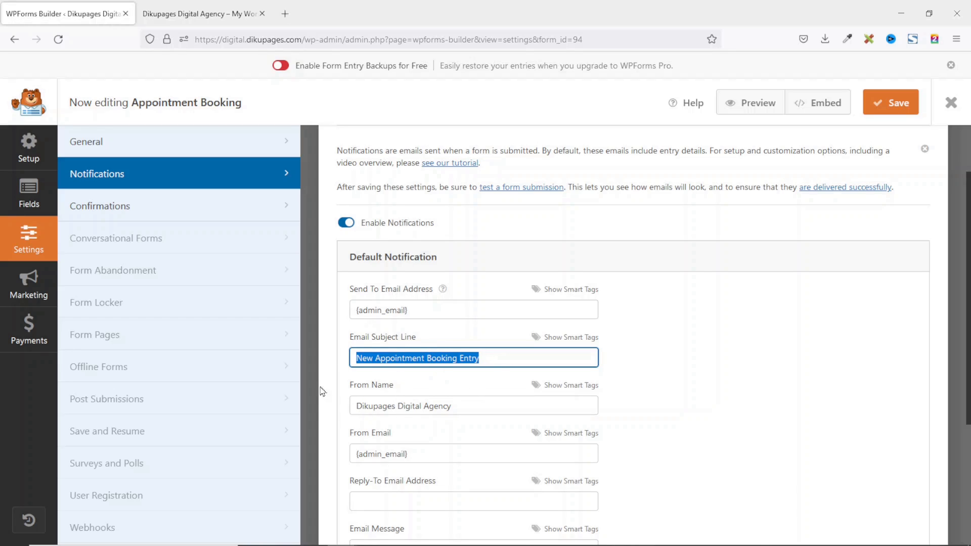
pyautogui.moveTo(478, 405); pyautogui.dragTo(334, 405)
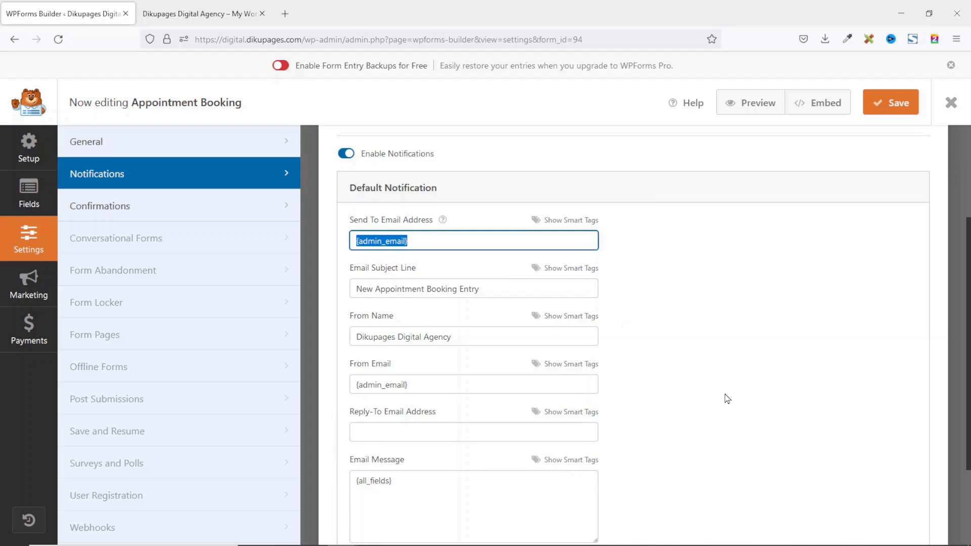
pyautogui.click(724, 394)
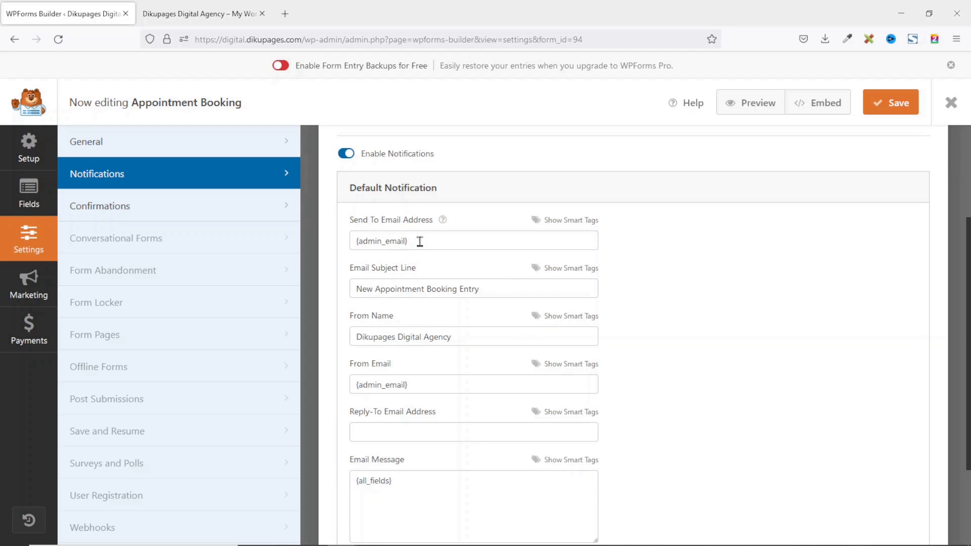
pyautogui.moveTo(419, 241); pyautogui.dragTo(347, 241)
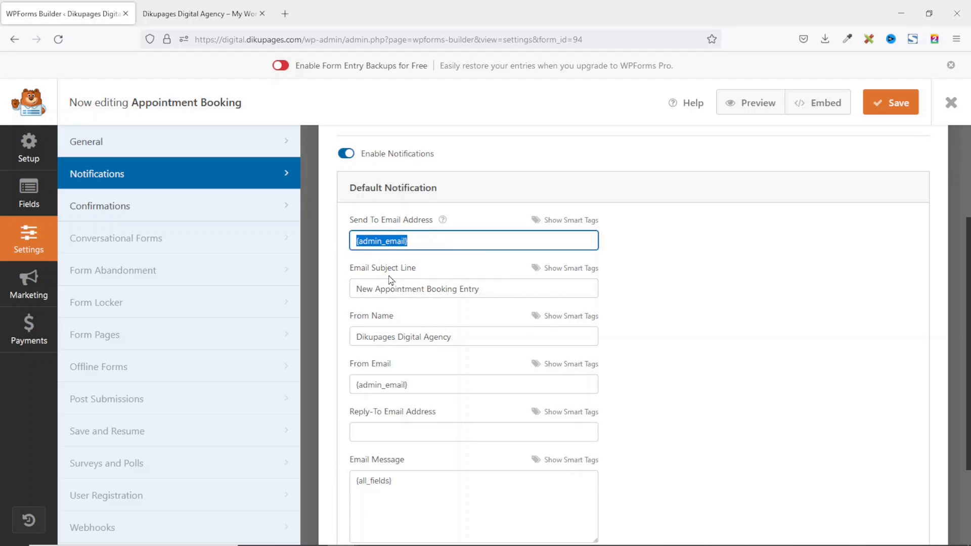
pyautogui.click(130, 208)
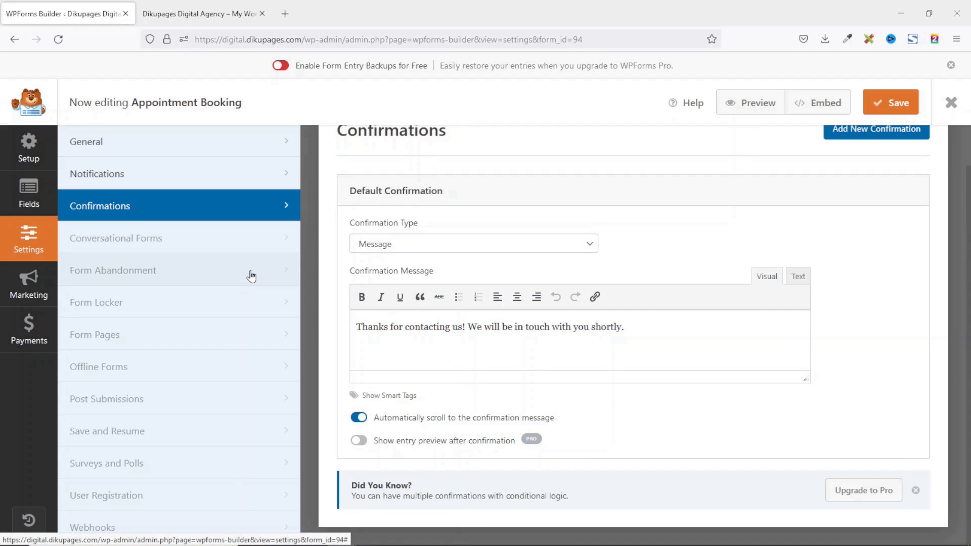
# Try the Page and Redirect confirmation types, then set Confirmation Type back to Message.
pyautogui.click(433, 244)
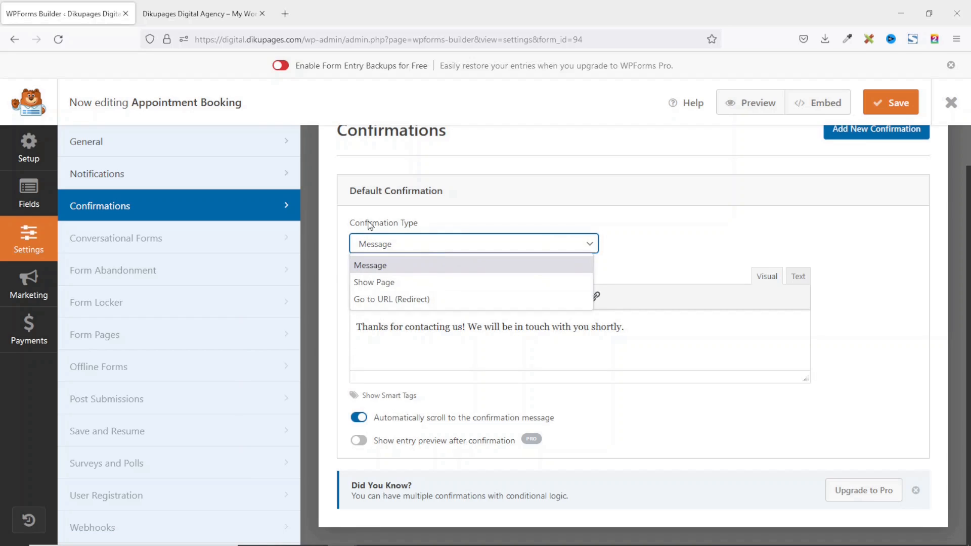
pyautogui.click(395, 282)
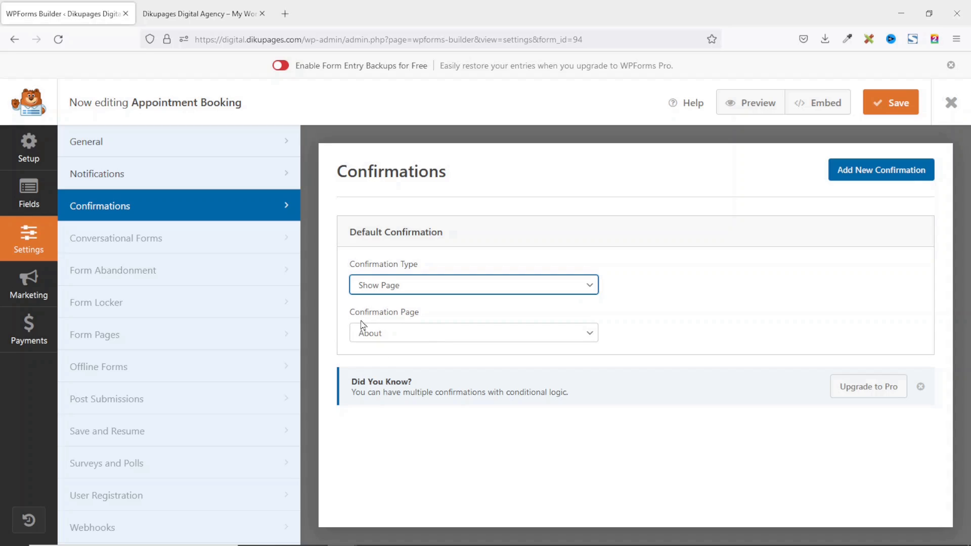
pyautogui.click(405, 335)
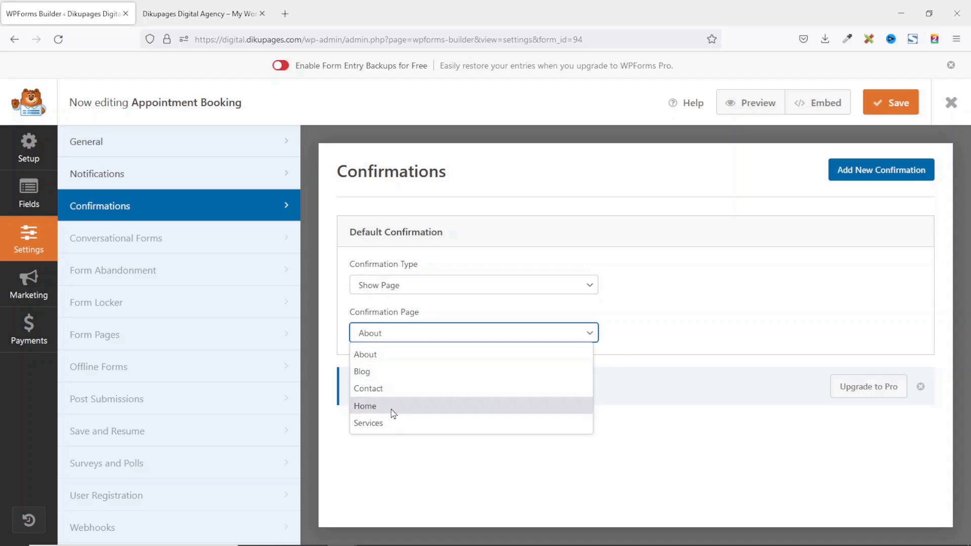
pyautogui.click(440, 286)
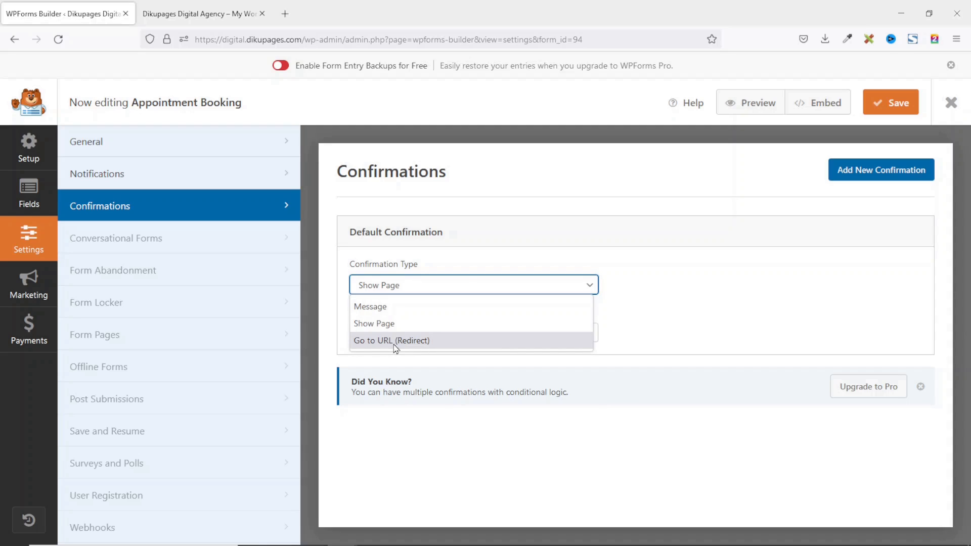
pyautogui.click(396, 342)
pyautogui.click(398, 331)
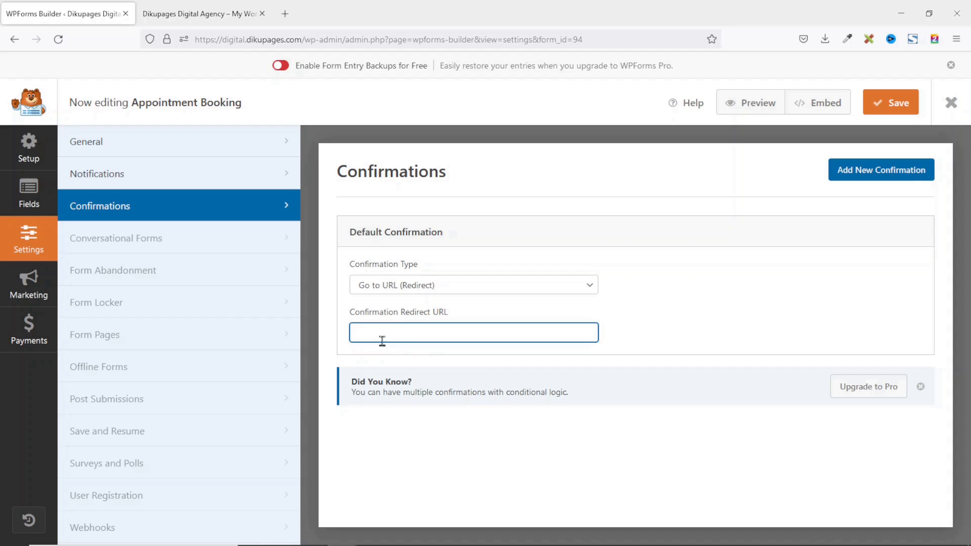
pyautogui.click(426, 283)
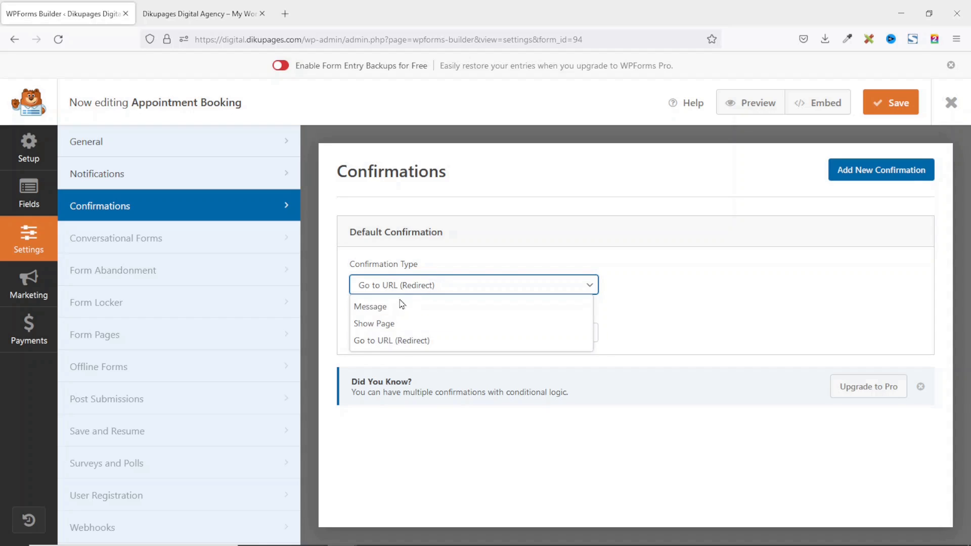
pyautogui.press('Escape')
pyautogui.click(381, 308)
# Change the message to 'Thanks for booking an appointment with us!' and save the form.
pyautogui.moveTo(359, 372); pyautogui.dragTo(620, 372)
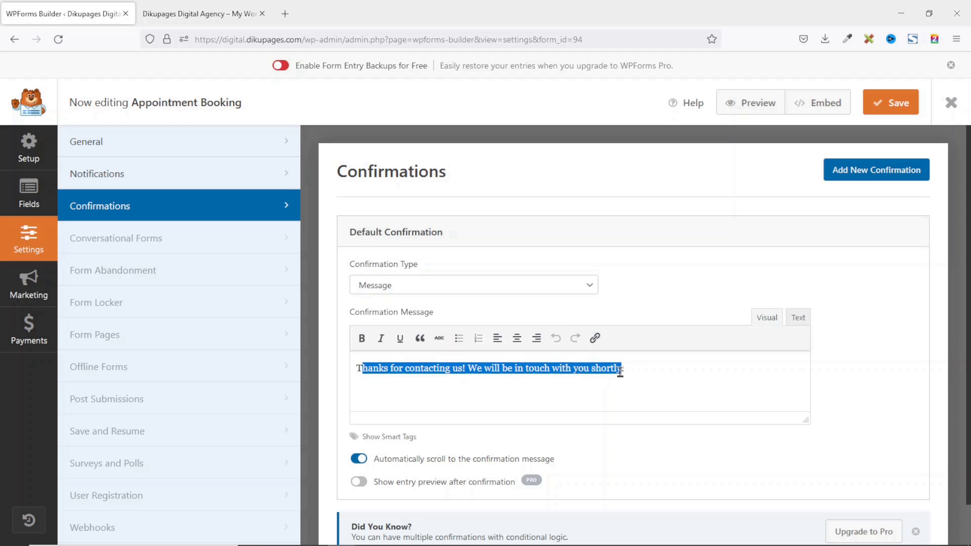
pyautogui.click(421, 368)
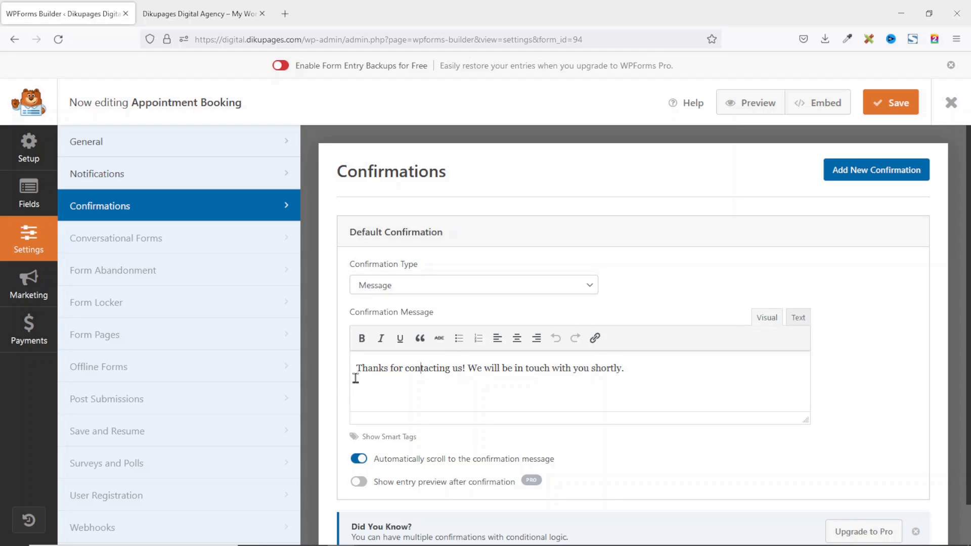
pyautogui.moveTo(405, 370); pyautogui.dragTo(461, 370)
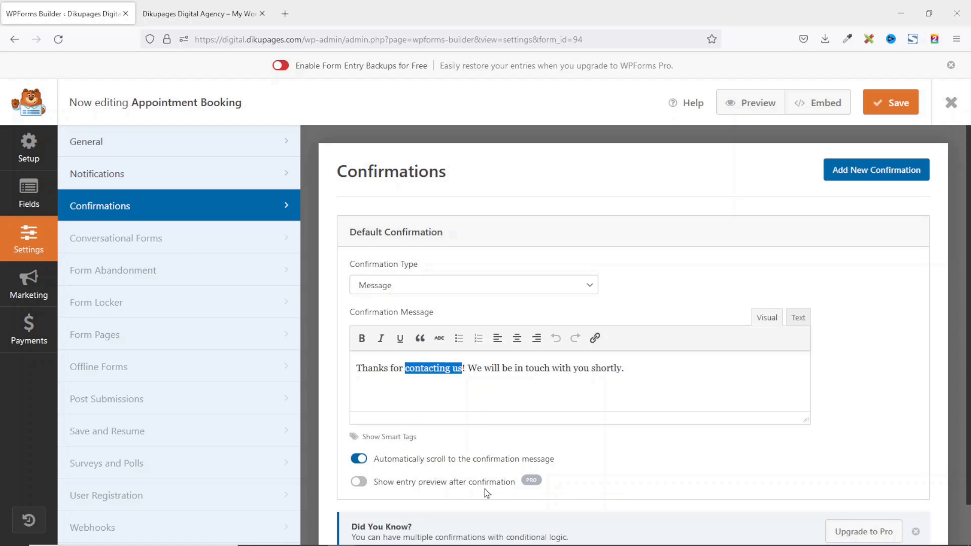
pyautogui.write('booking an appointment with us')
pyautogui.scroll(-1, 559, 342)
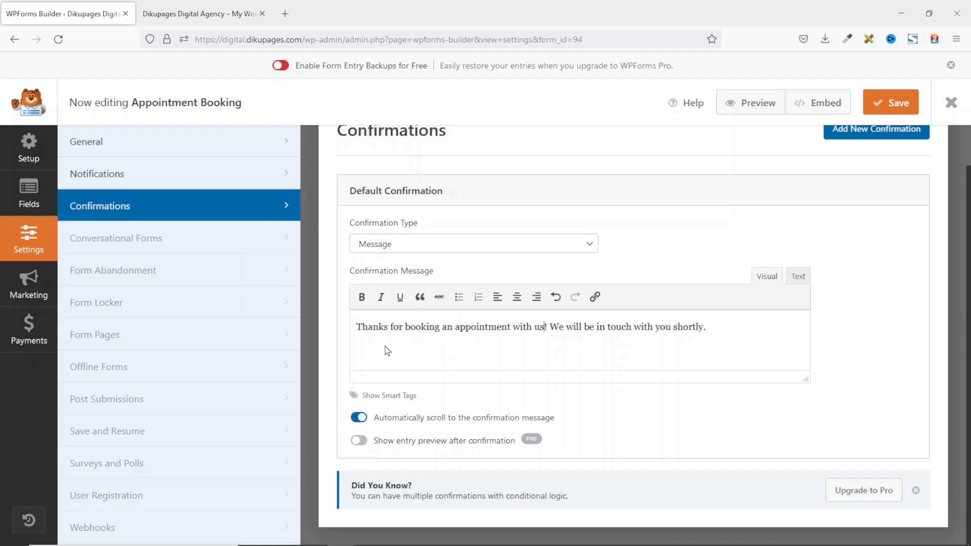
pyautogui.click(892, 104)
# Duplicate the Appointment Booking form and open the copy, Appointment Booking (ID #97), for editing.
pyautogui.click(951, 103)
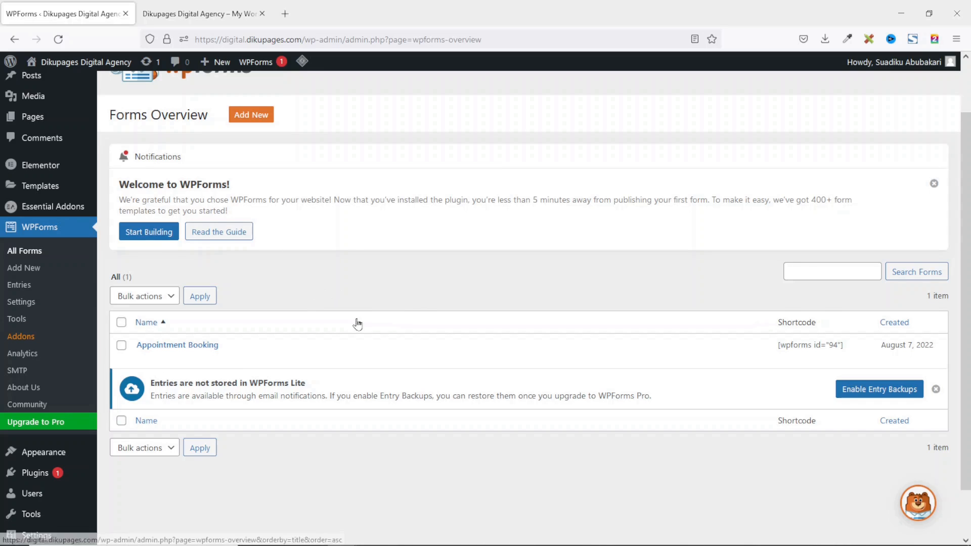
pyautogui.scroll(2, 353, 303)
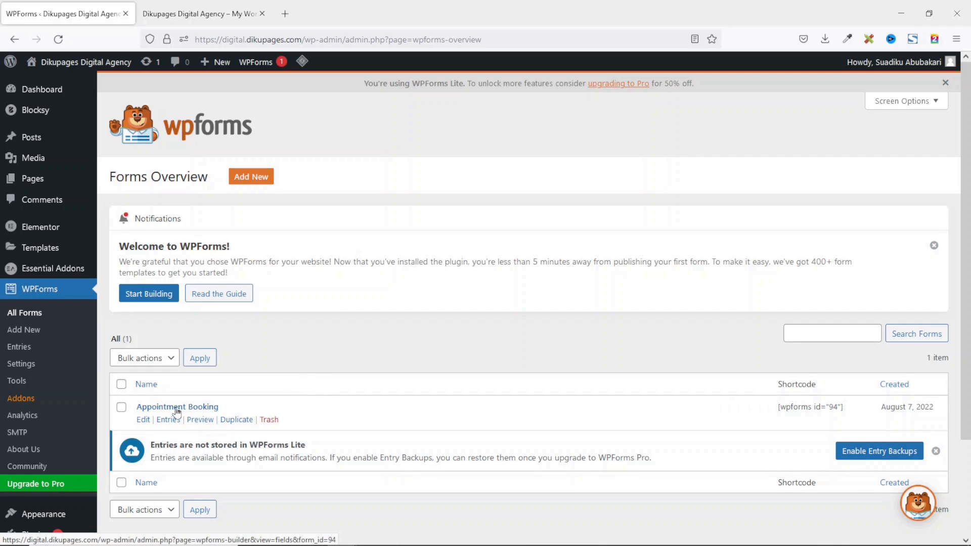
pyautogui.click(243, 424)
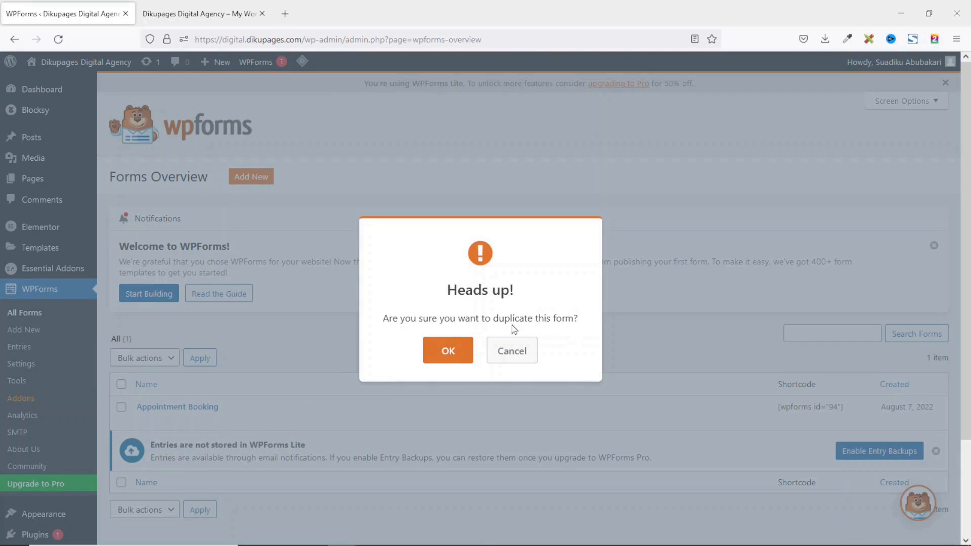
pyautogui.click(445, 357)
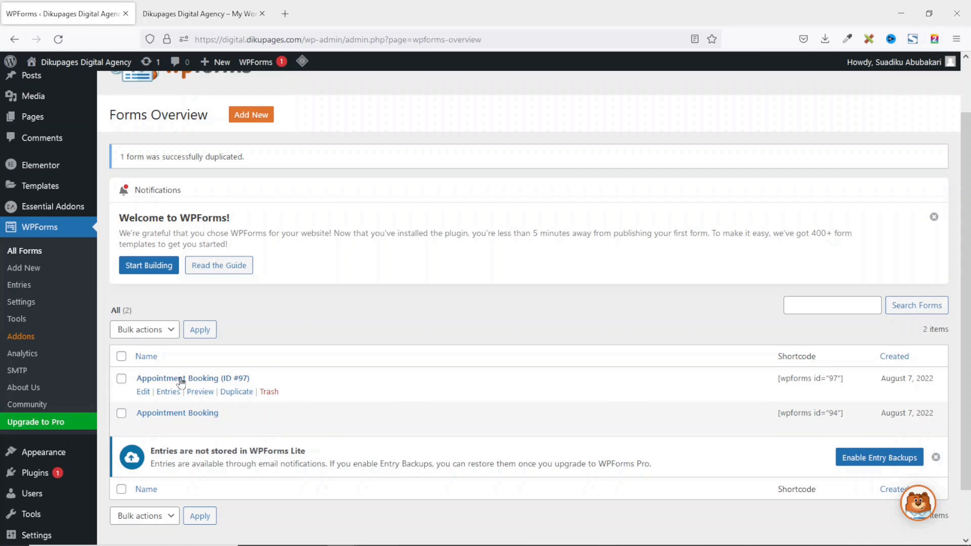
pyautogui.click(143, 393)
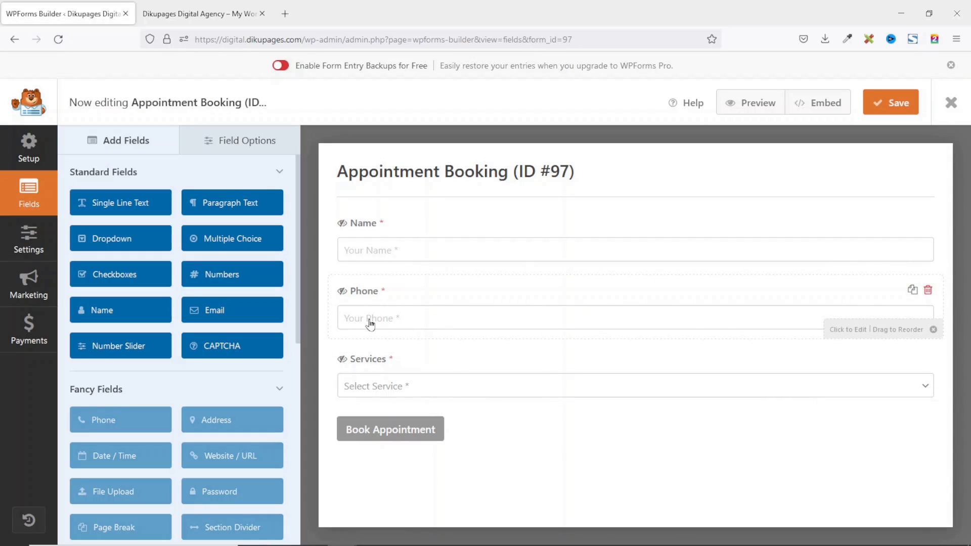
# Add Email and Paragraph Text fields and set the Email field size to Large.
pyautogui.click(233, 309)
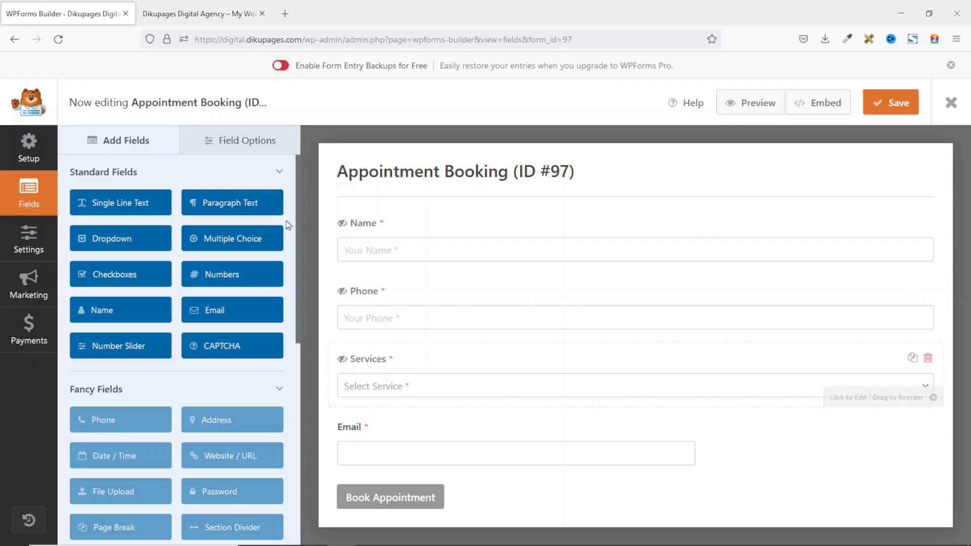
pyautogui.click(232, 203)
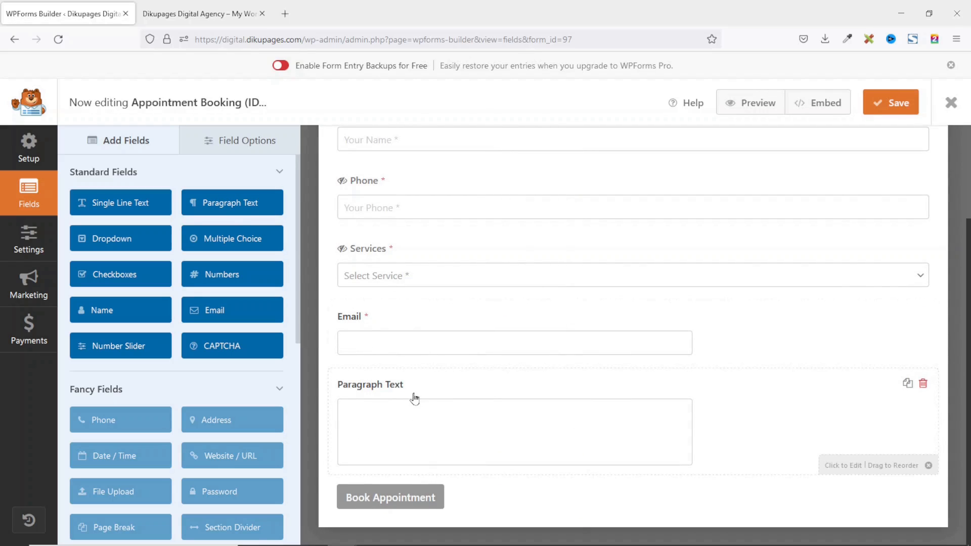
pyautogui.click(361, 321)
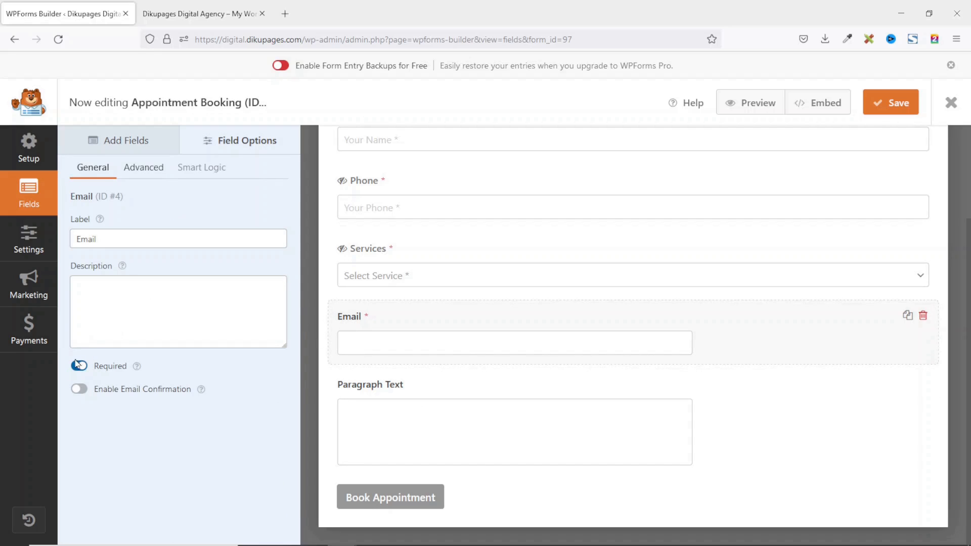
pyautogui.click(156, 174)
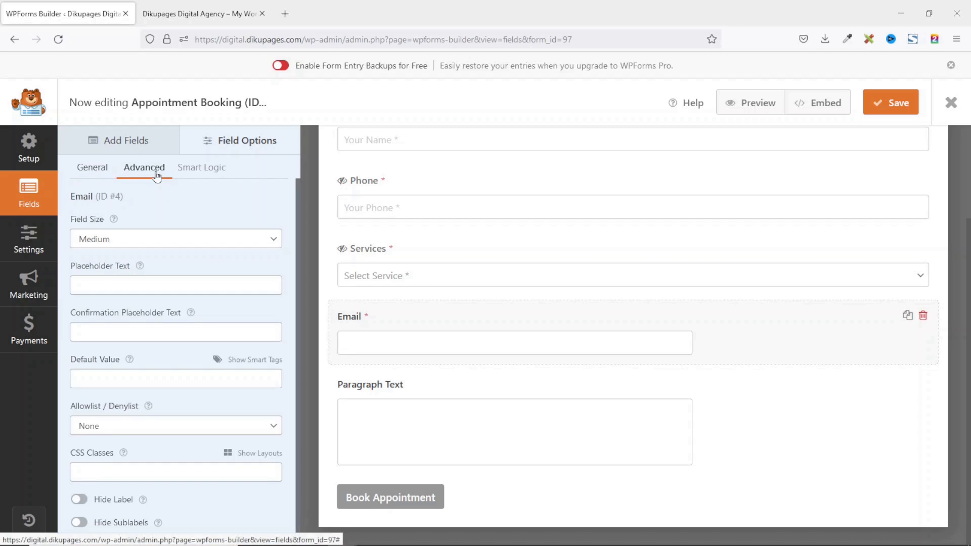
pyautogui.click(125, 242)
pyautogui.click(106, 296)
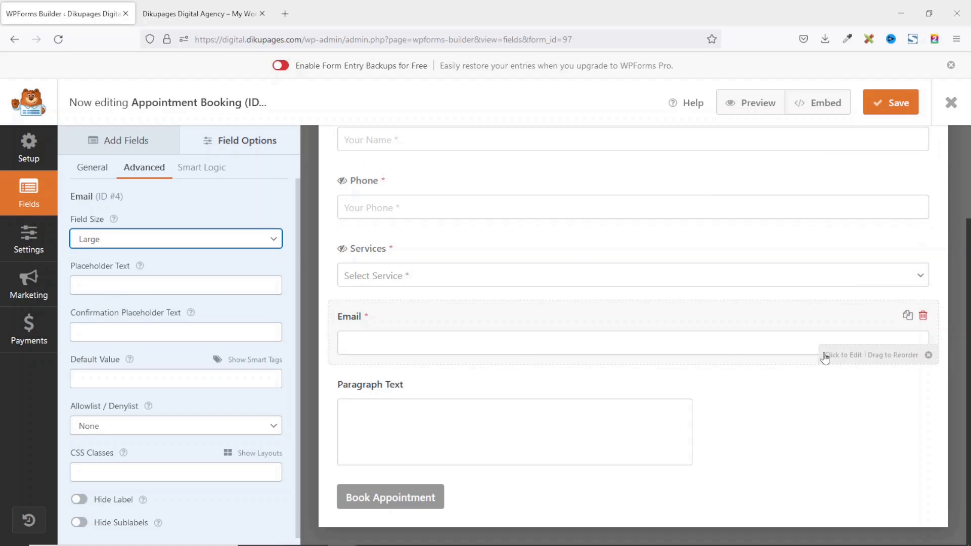
# Give the Email field the placeholder 'Your Email' and hide its label.
pyautogui.click(136, 284)
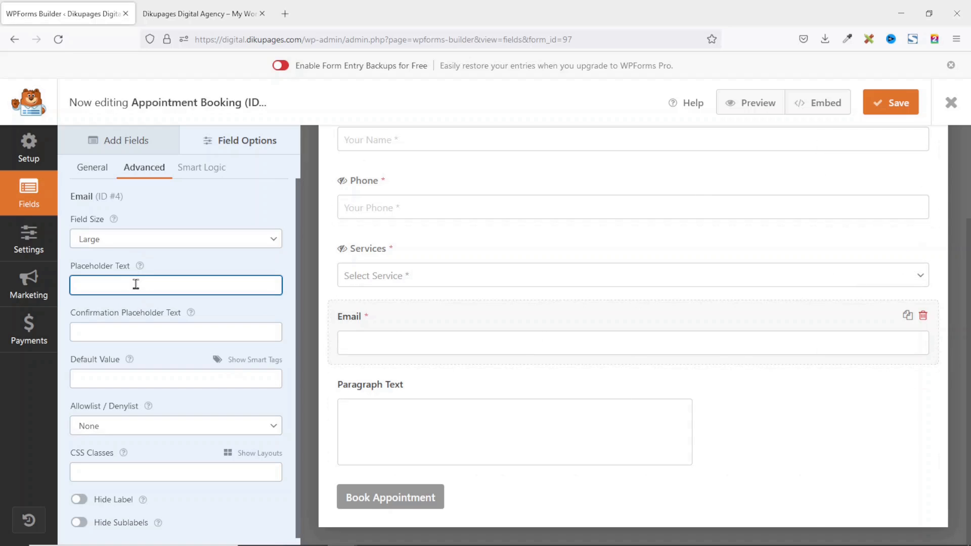
pyautogui.write('Your Email *')
pyautogui.click(79, 499)
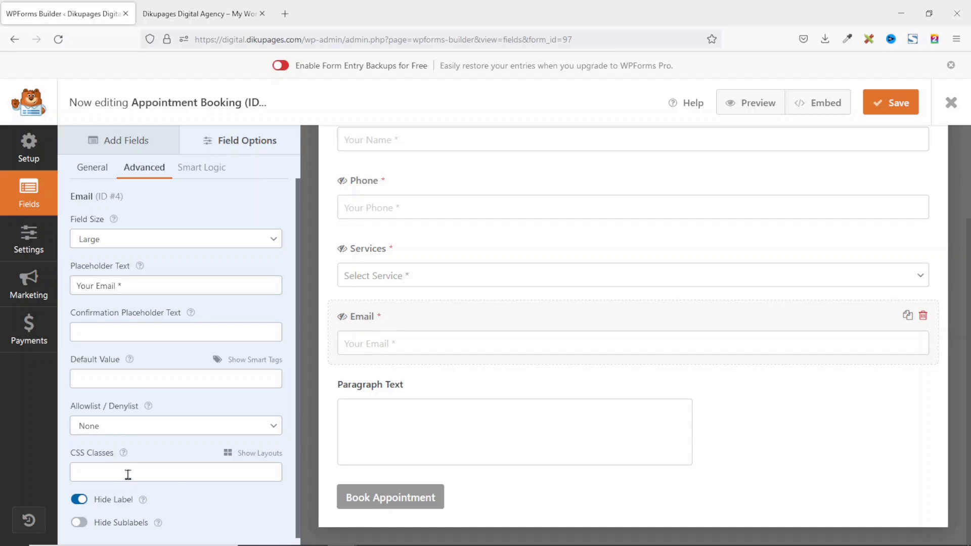
pyautogui.click(368, 390)
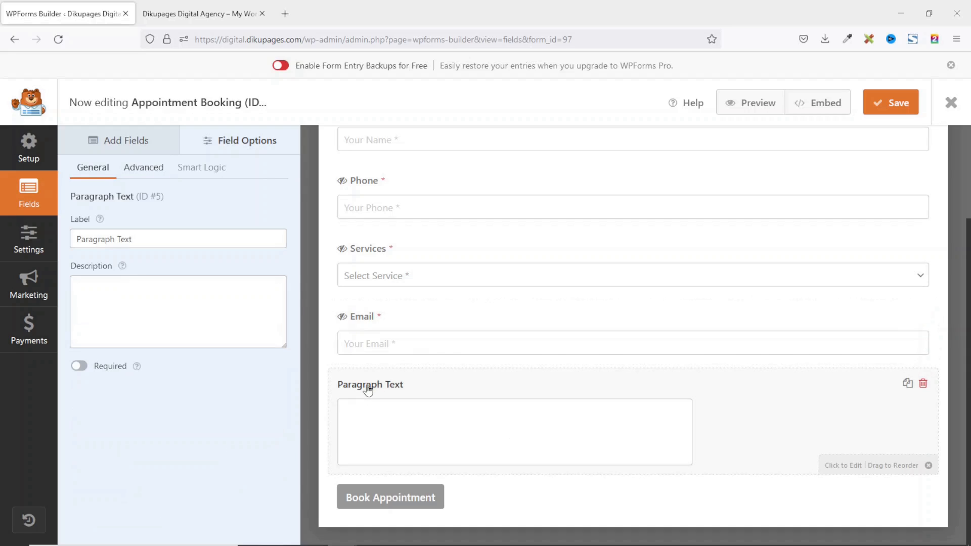
# Rename the Paragraph Text field to a required Message field with placeholder 'More Info' and hidden label.
pyautogui.tripleClick(86, 241)
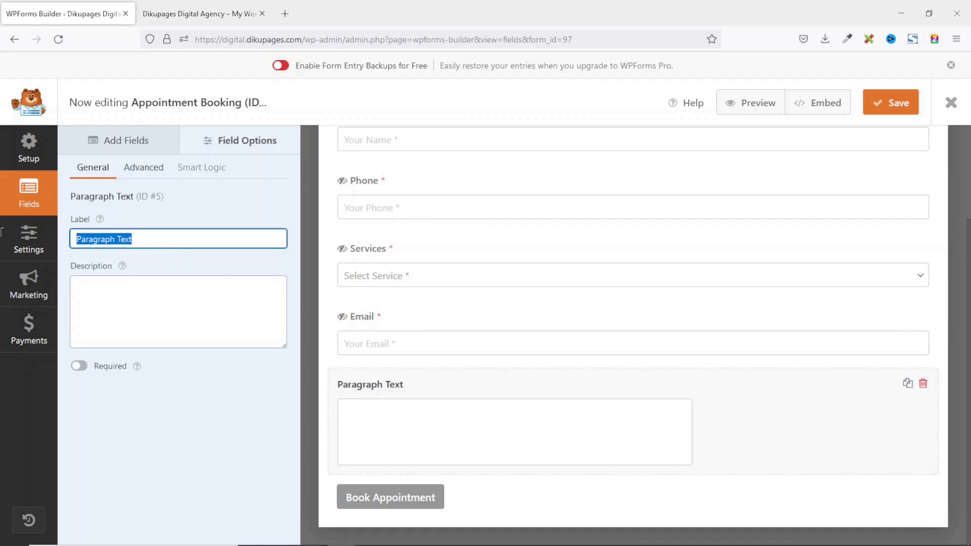
pyautogui.write('Message')
pyautogui.click(80, 367)
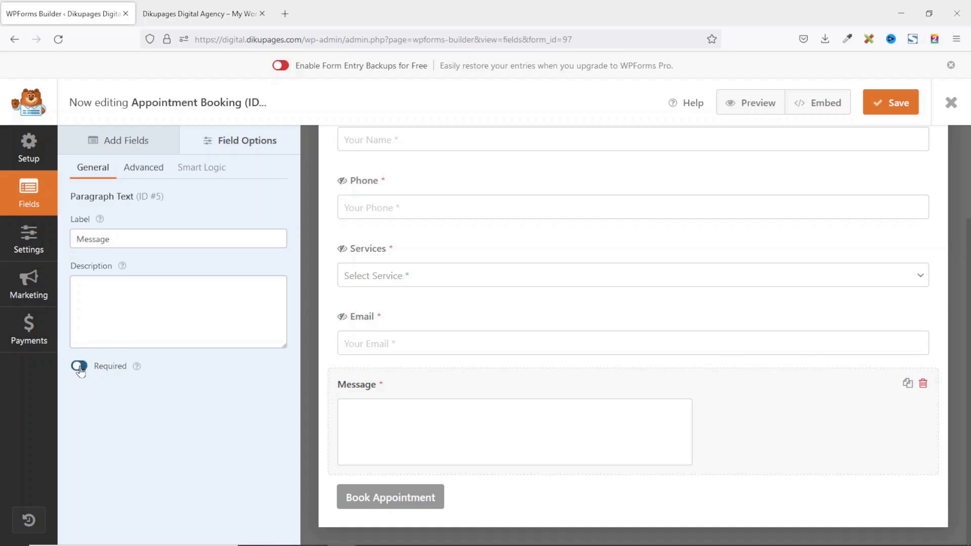
pyautogui.click(146, 168)
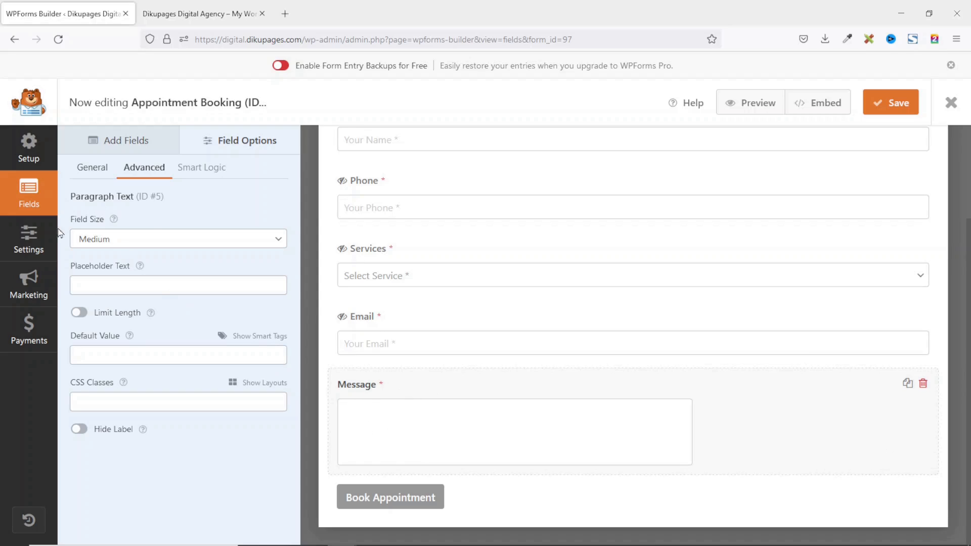
pyautogui.click(111, 284)
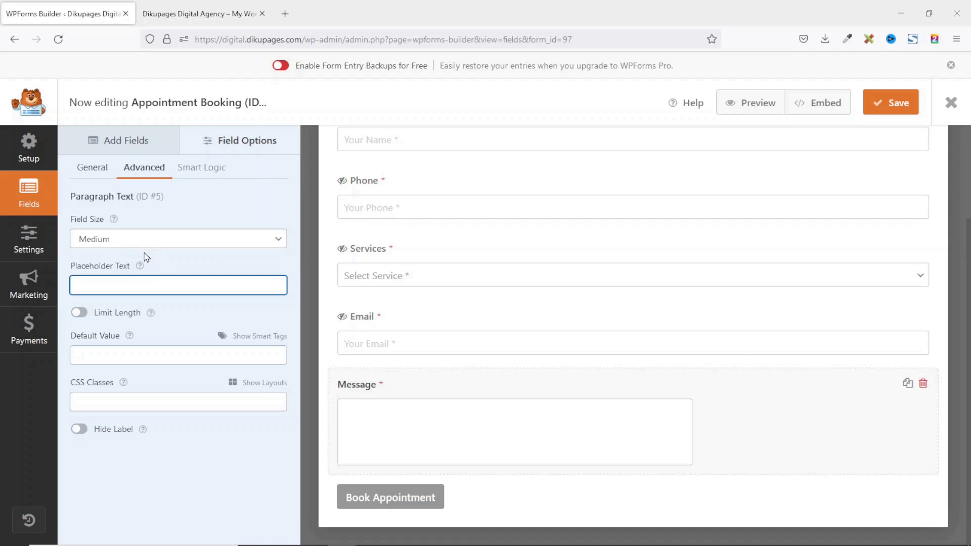
pyautogui.write('More Info')
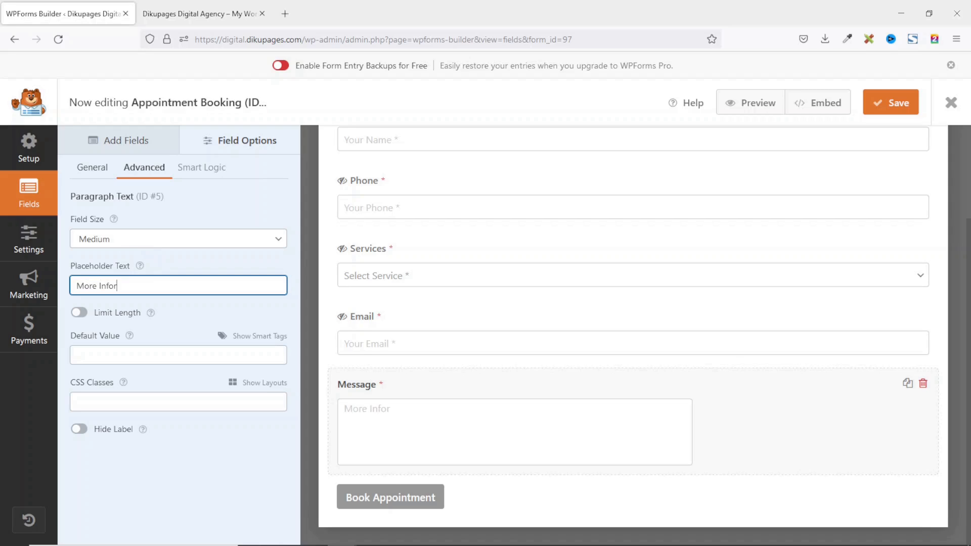
pyautogui.click(80, 429)
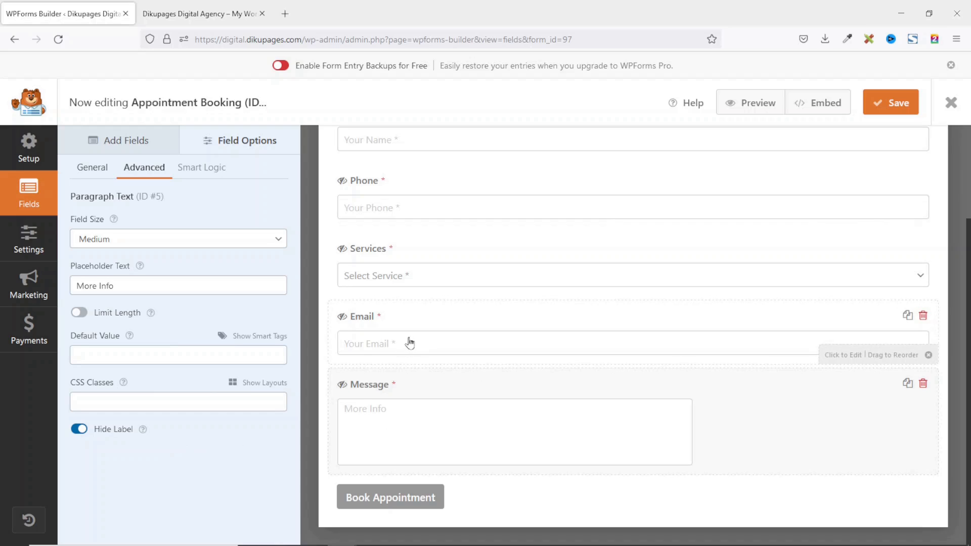
# Move the Email field to sit just below the Name field.
pyautogui.scroll(2, 410, 375)
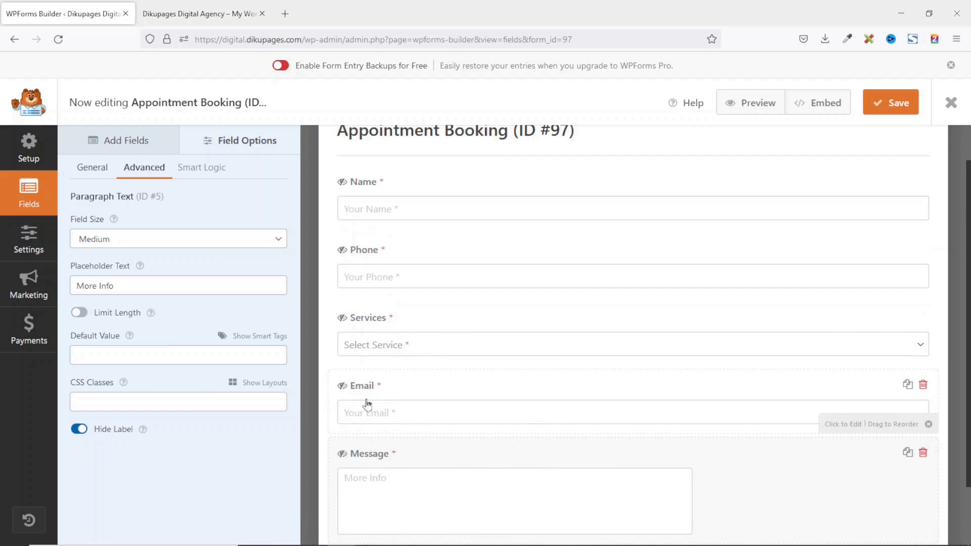
pyautogui.moveTo(361, 388); pyautogui.dragTo(358, 245)
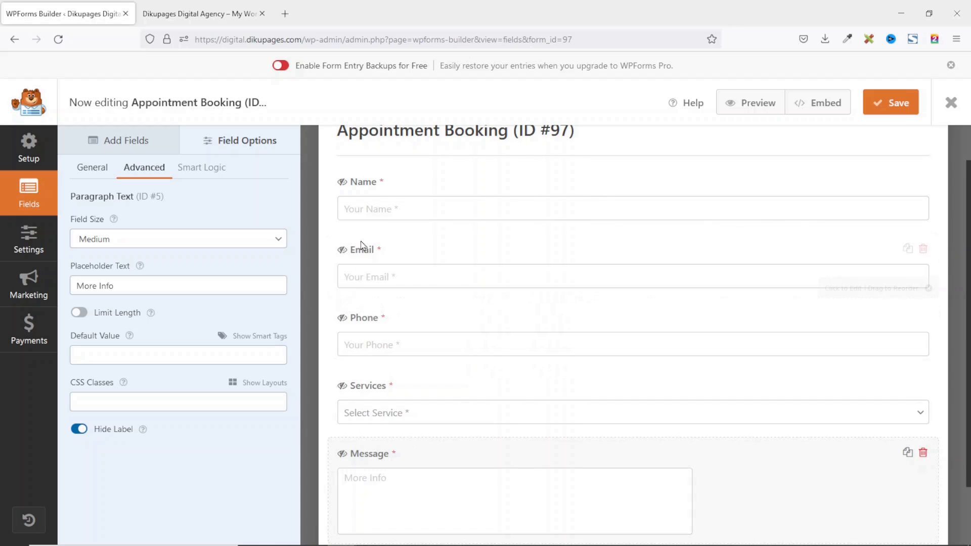
pyautogui.scroll(1, 422, 228)
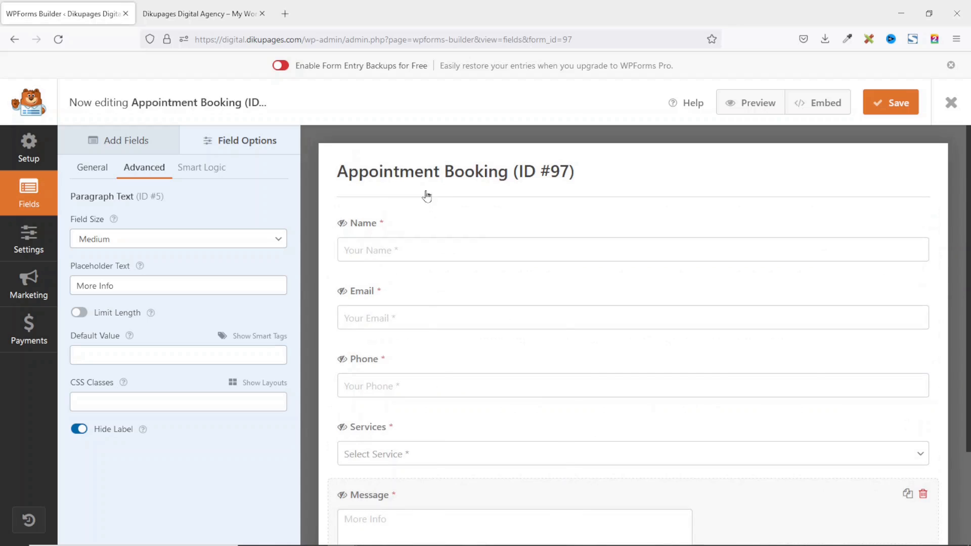
pyautogui.scroll(-2, 412, 481)
pyautogui.scroll(2, 414, 480)
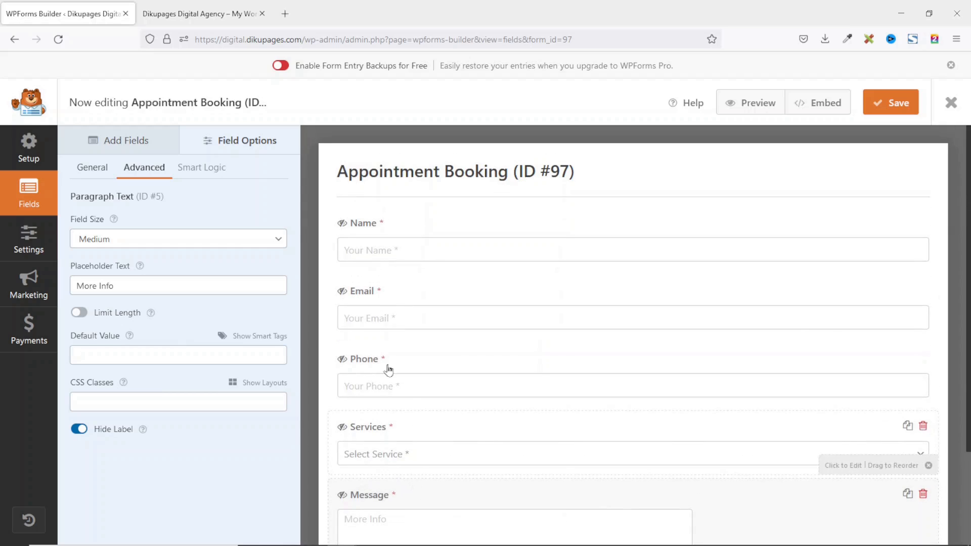
# Set the form name to 'Contact Form' and the submit button text to 'Send'.
pyautogui.click(28, 248)
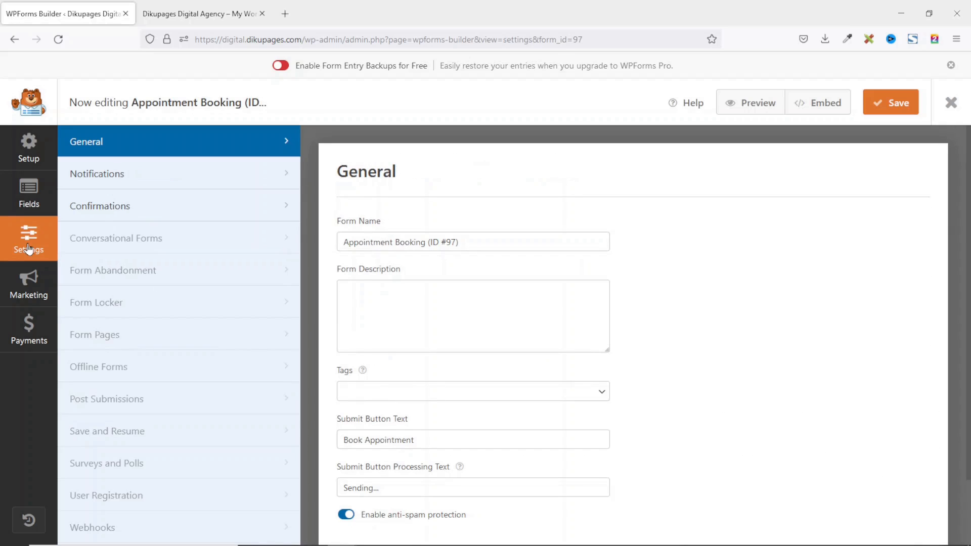
pyautogui.moveTo(476, 241); pyautogui.dragTo(310, 237)
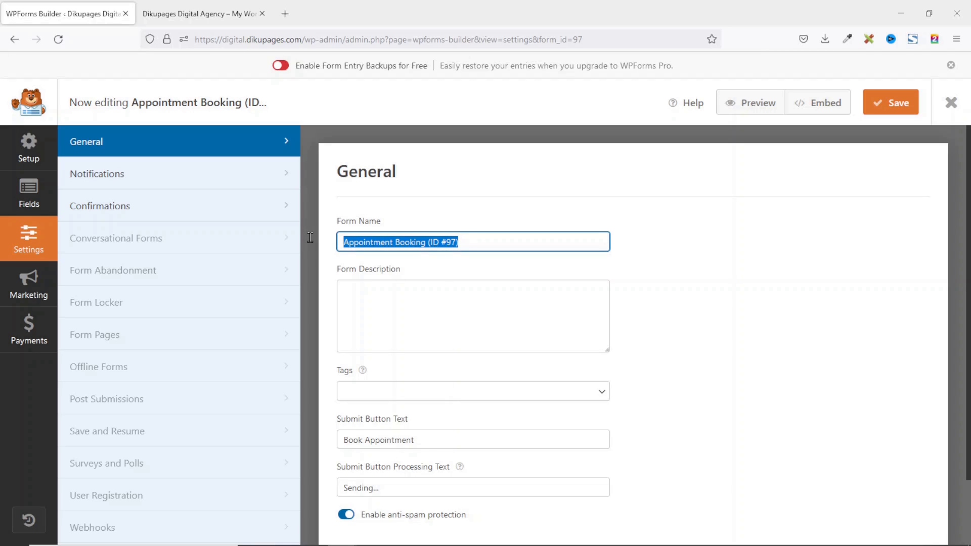
pyautogui.write('Contact Form')
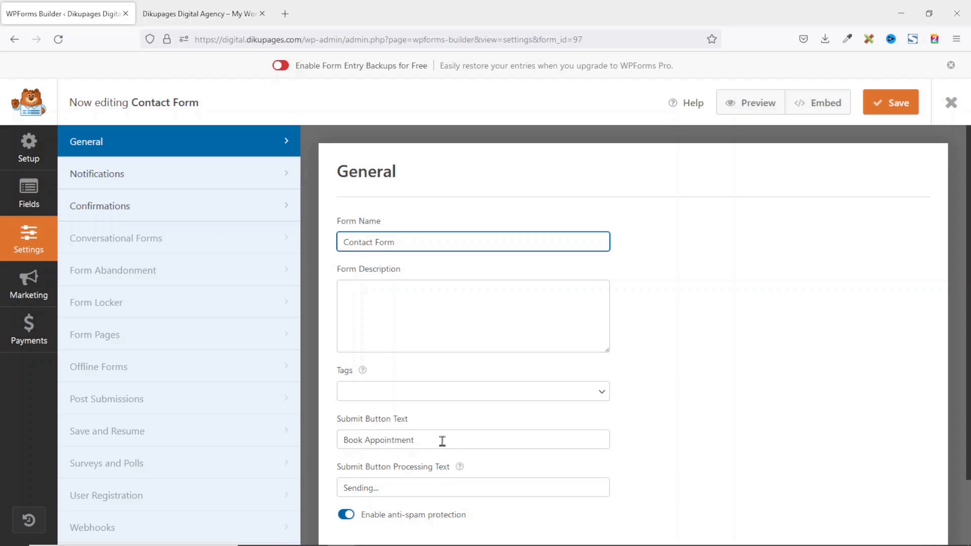
pyautogui.moveTo(442, 441); pyautogui.dragTo(319, 442)
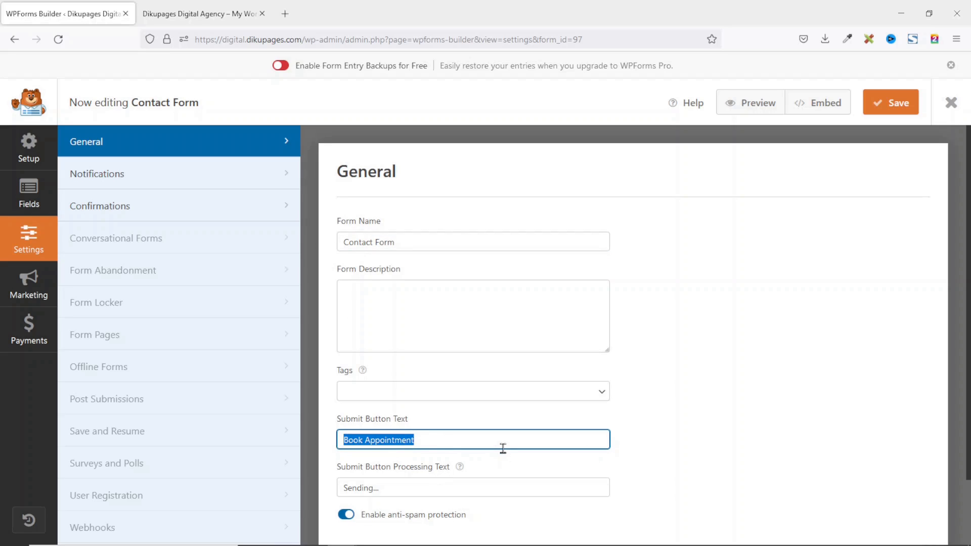
pyautogui.write('Send Message')
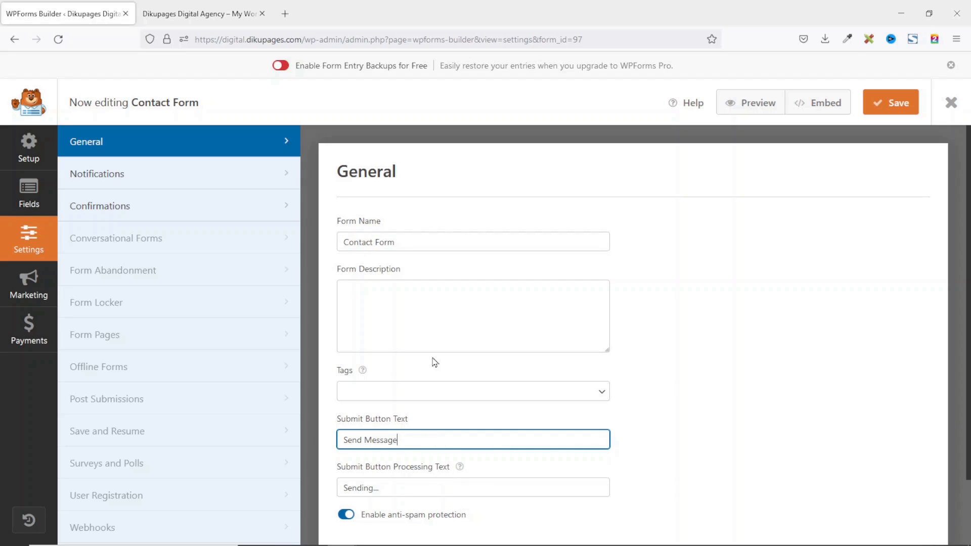
# Change the notification email subject line to 'New Contact Form Entry'.
pyautogui.click(105, 182)
pyautogui.scroll(-3, 363, 247)
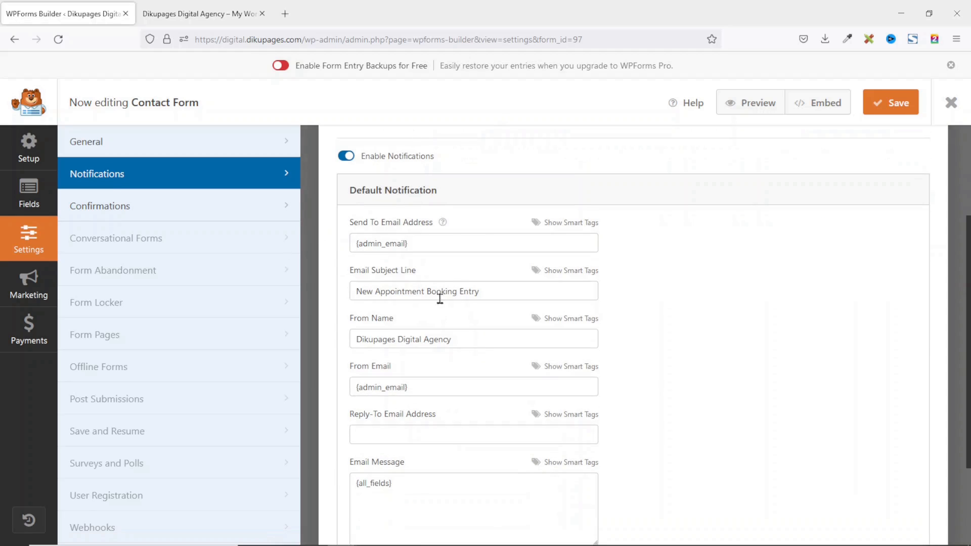
pyautogui.moveTo(427, 243); pyautogui.dragTo(332, 241)
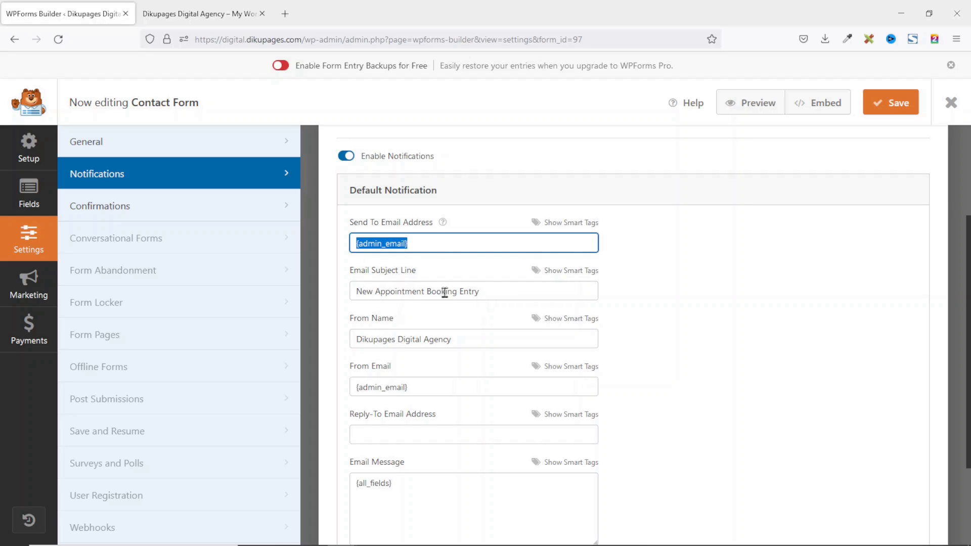
pyautogui.moveTo(378, 291); pyautogui.dragTo(454, 292)
pyautogui.write('Contact Form')
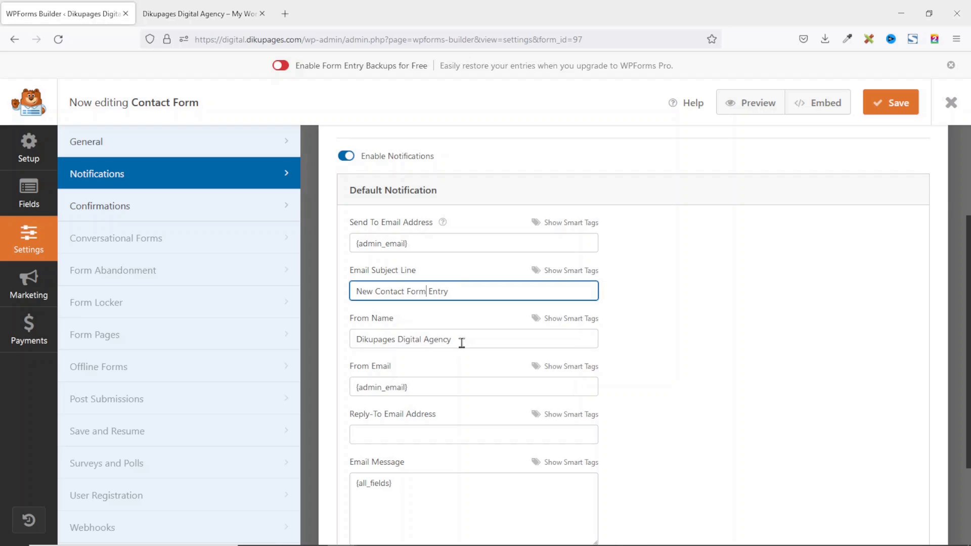
pyautogui.click(422, 387)
pyautogui.click(425, 238)
# Set the Reply-To Email Address to the submitter's Email field smart tag.
pyautogui.scroll(-1, 459, 365)
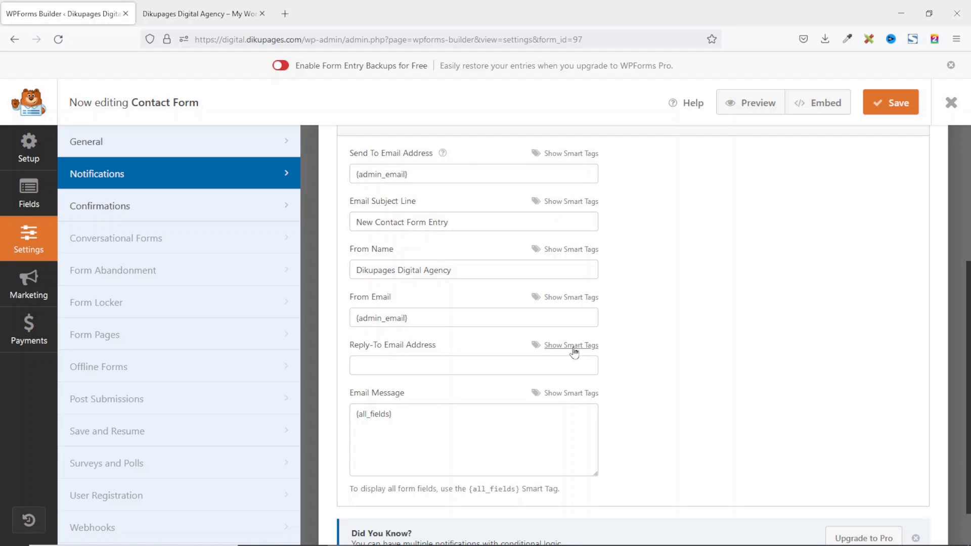
pyautogui.click(574, 349)
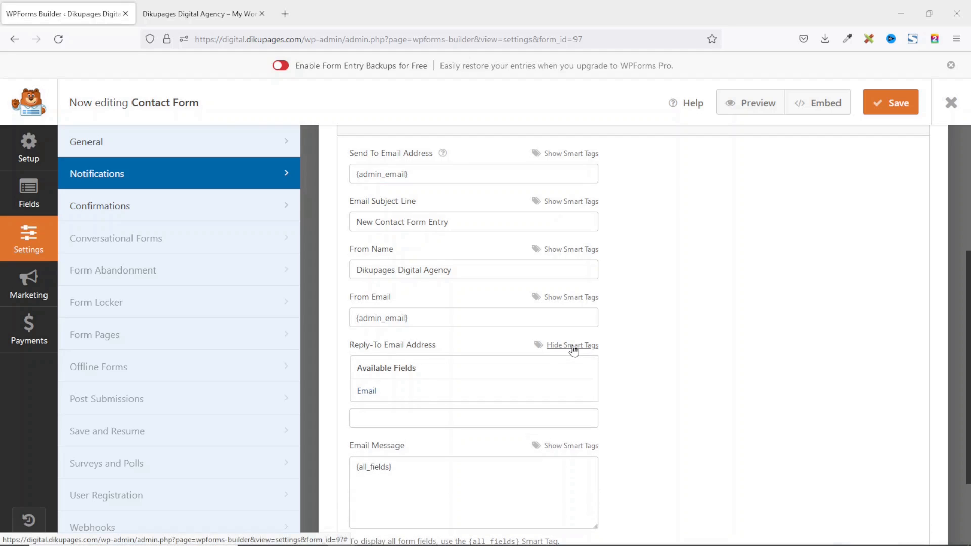
pyautogui.click(390, 392)
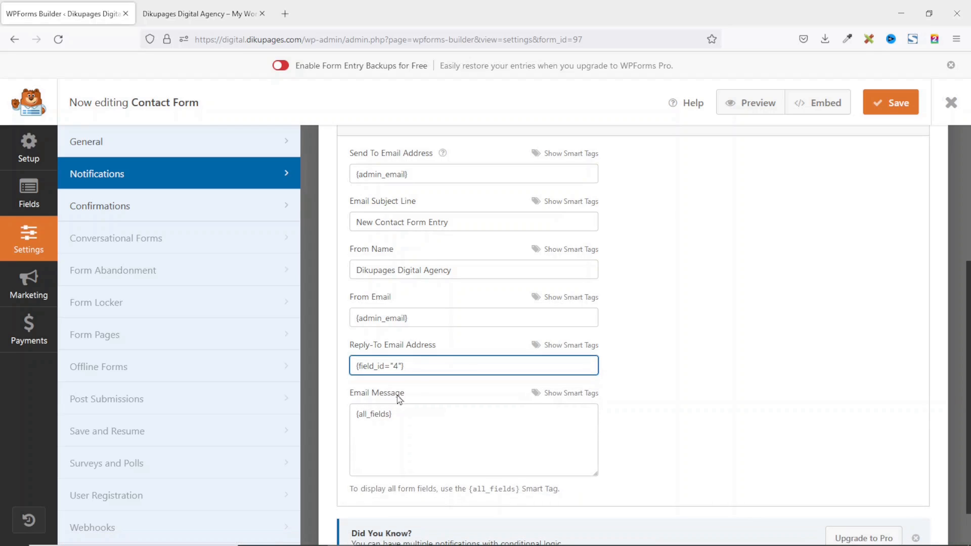
pyautogui.moveTo(416, 364); pyautogui.dragTo(350, 367)
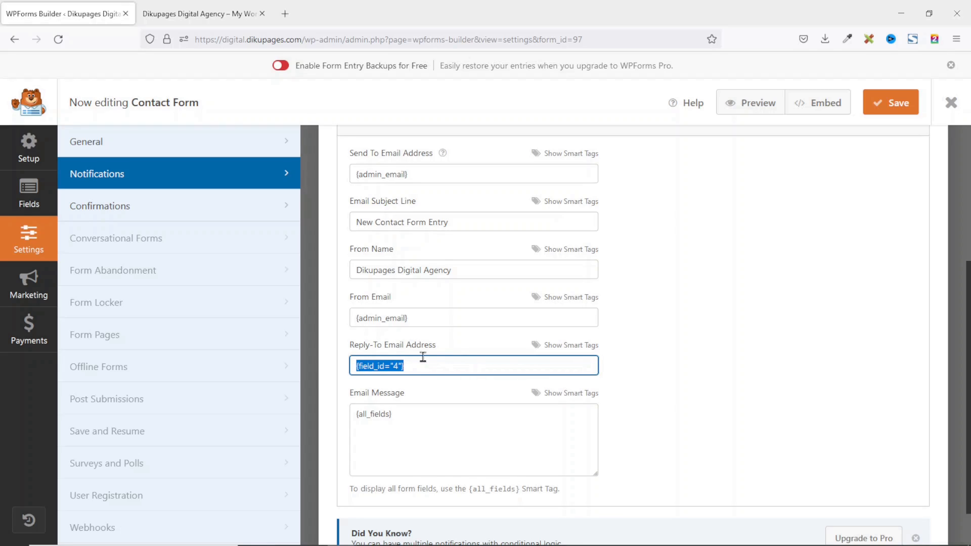
pyautogui.scroll(-1, 457, 259)
pyautogui.scroll(5, 457, 273)
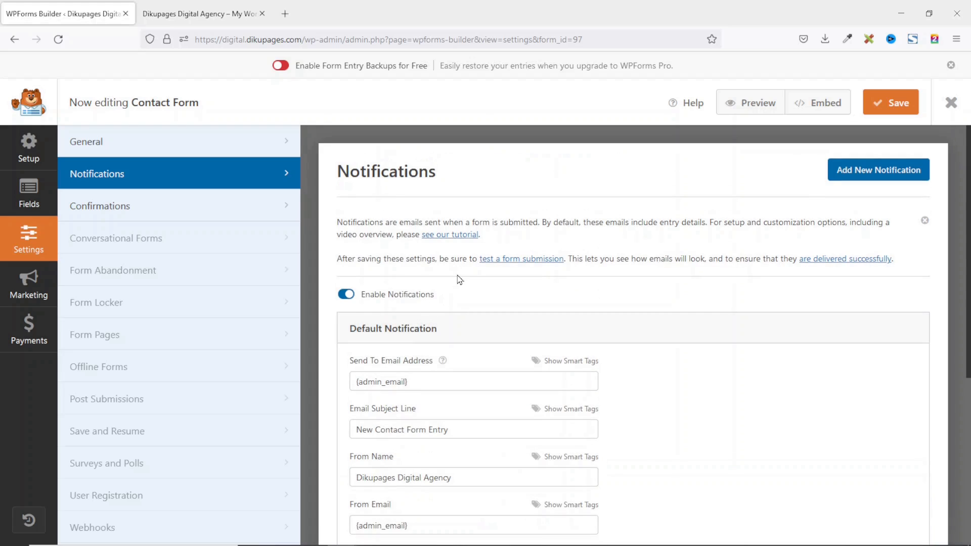
# Change the confirmation wording to 'contacting us', save the form and close the builder.
pyautogui.click(130, 210)
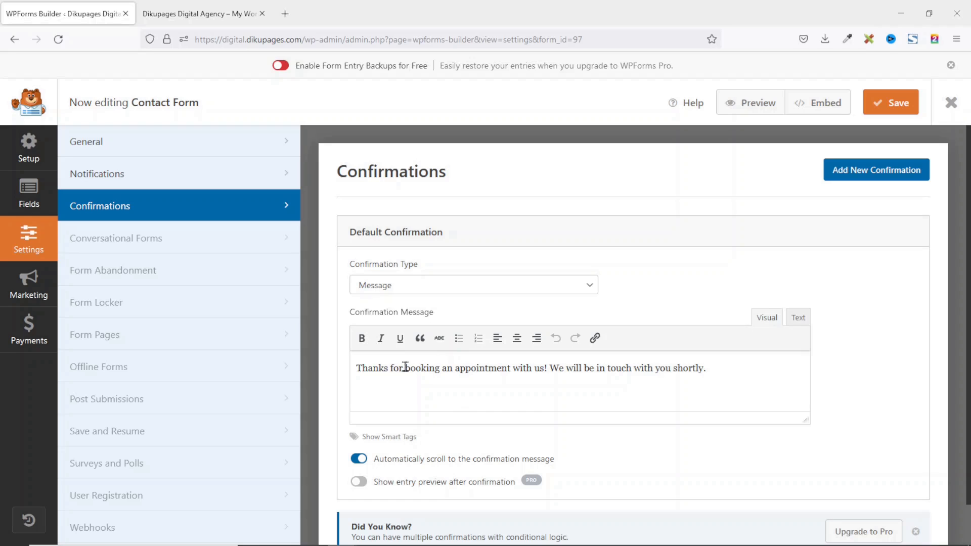
pyautogui.moveTo(405, 366); pyautogui.dragTo(531, 368)
pyautogui.write('contacting')
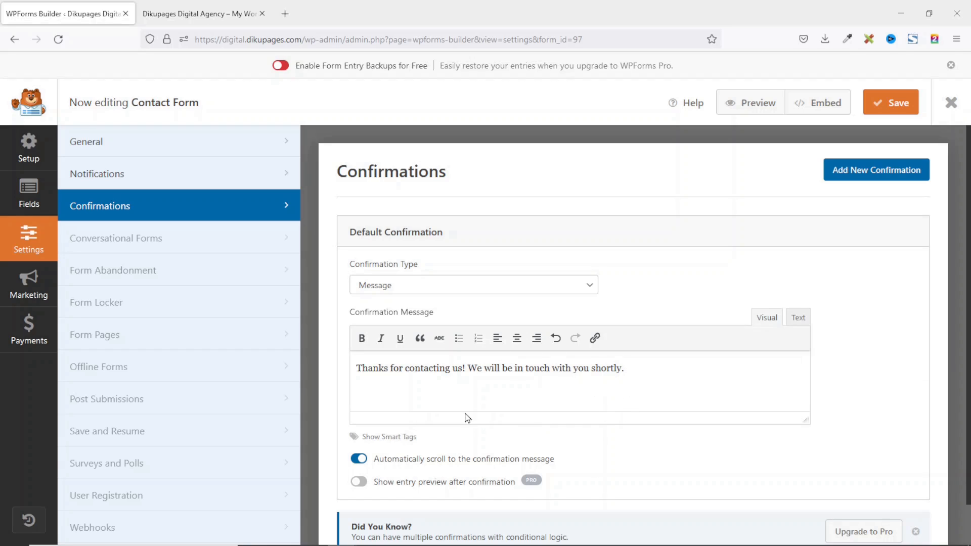
pyautogui.scroll(-1, 558, 374)
pyautogui.scroll(1, 567, 377)
pyautogui.click(893, 102)
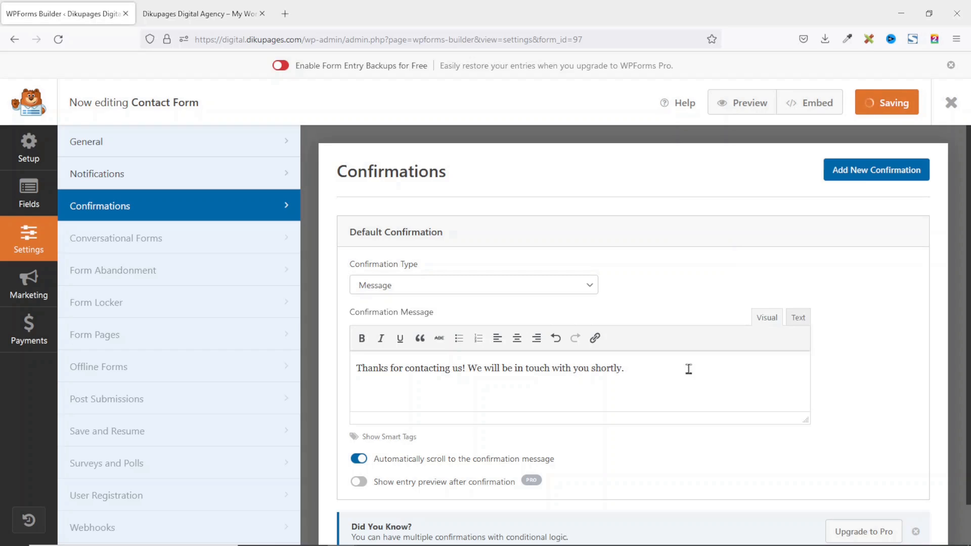
pyautogui.click(950, 102)
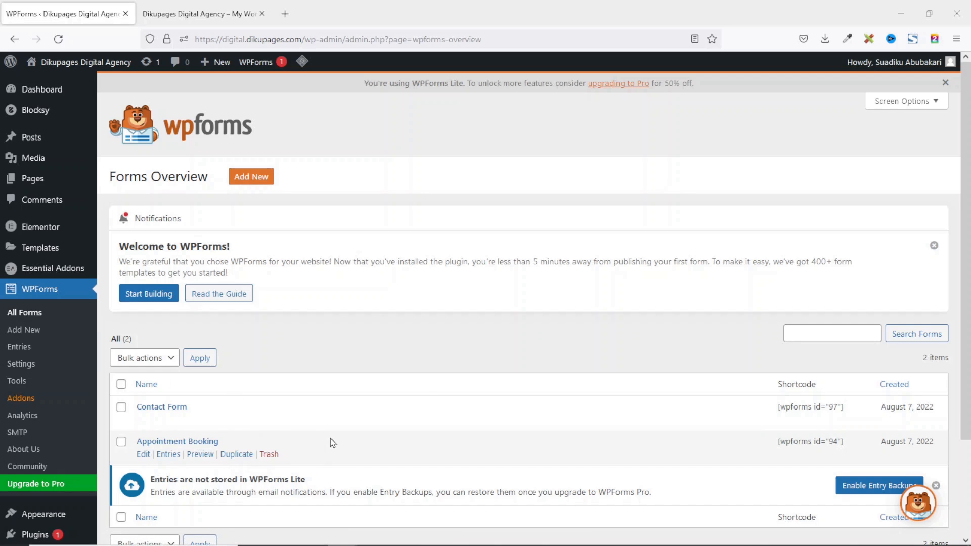
# Switch to the Bukari site preview tab and scroll the Home page before editing it in Elementor.
pyautogui.click(194, 15)
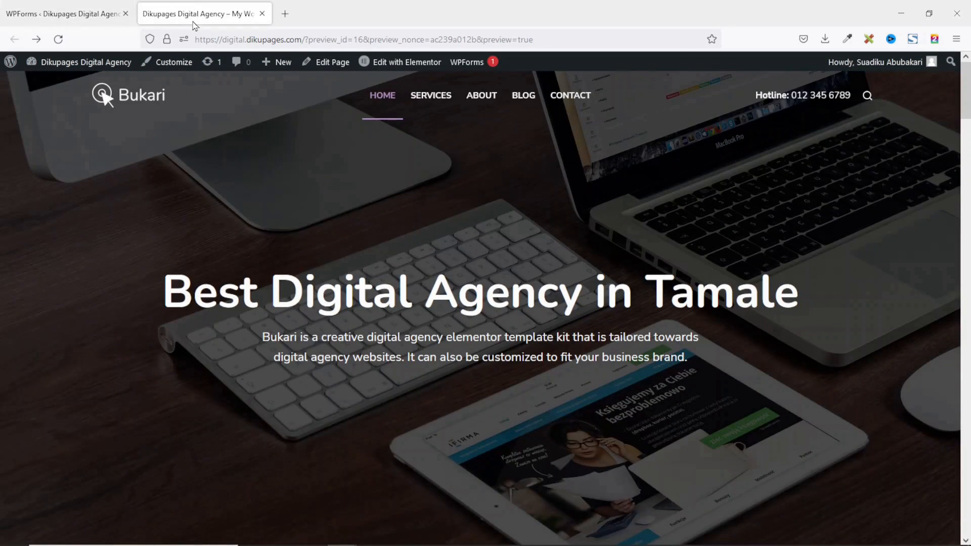
pyautogui.moveTo(960, 105); pyautogui.dragTo(962, 478)
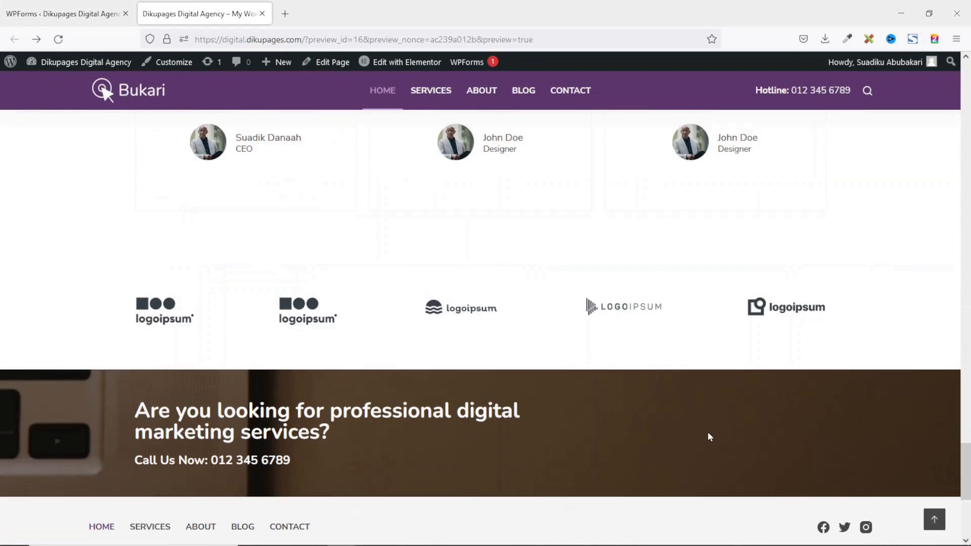
pyautogui.moveTo(965, 471); pyautogui.dragTo(961, 90)
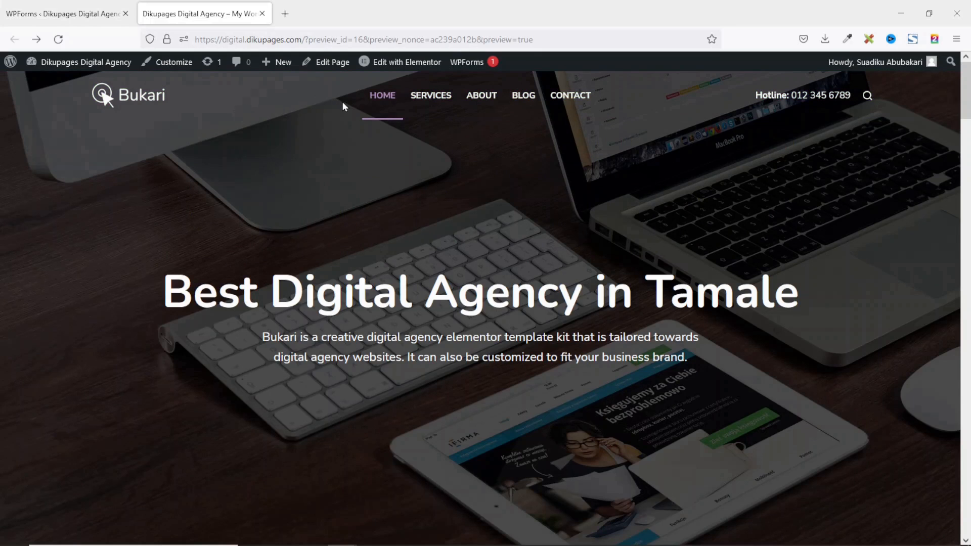
pyautogui.moveTo(397, 63)
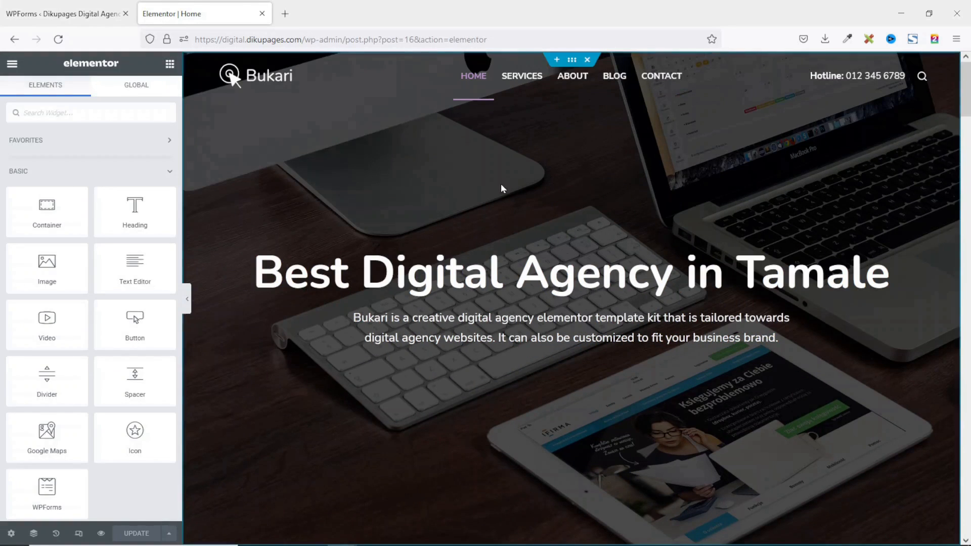
# Embed the Appointment Booking form in the call-to-action section's empty form widget.
pyautogui.scroll(-20, 699, 186)
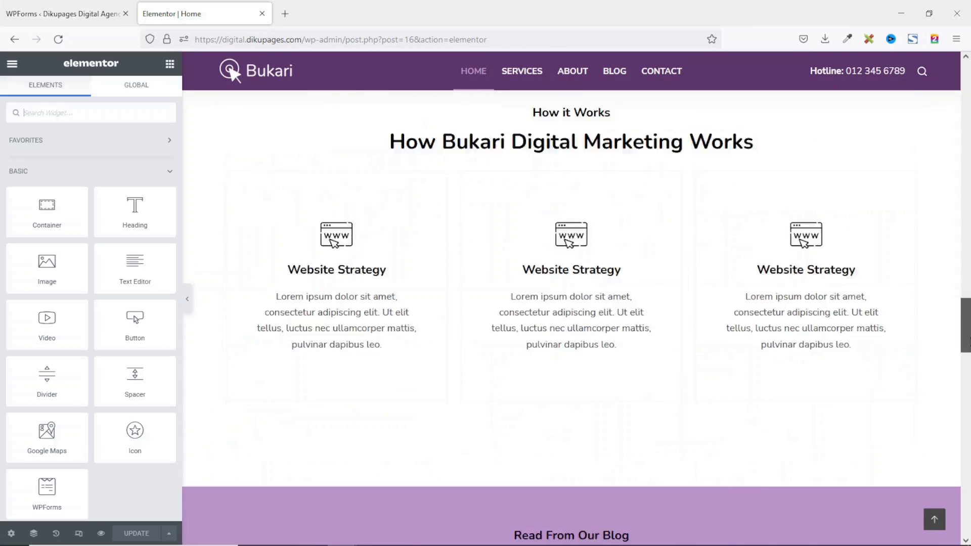
pyautogui.scroll(-5, 591, 350)
pyautogui.scroll(3, 591, 351)
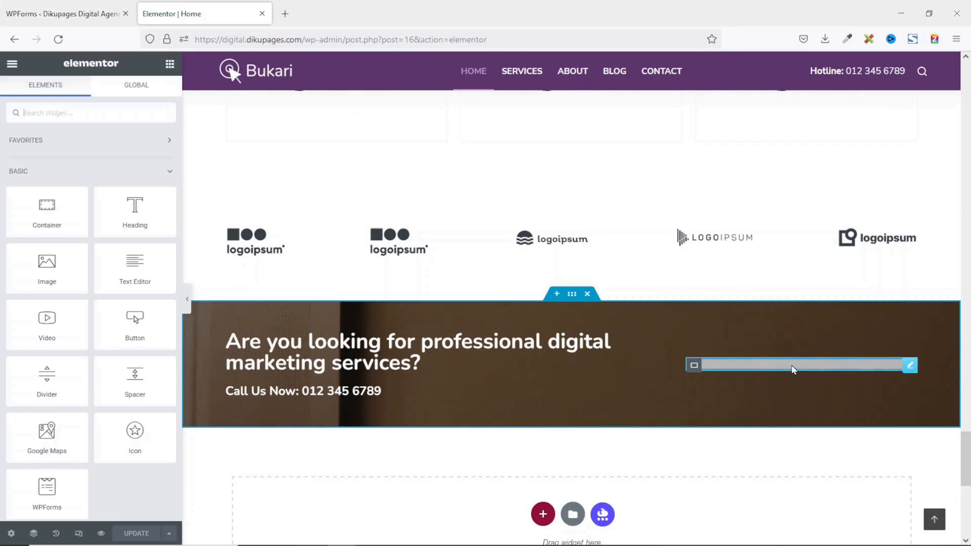
pyautogui.click(910, 366)
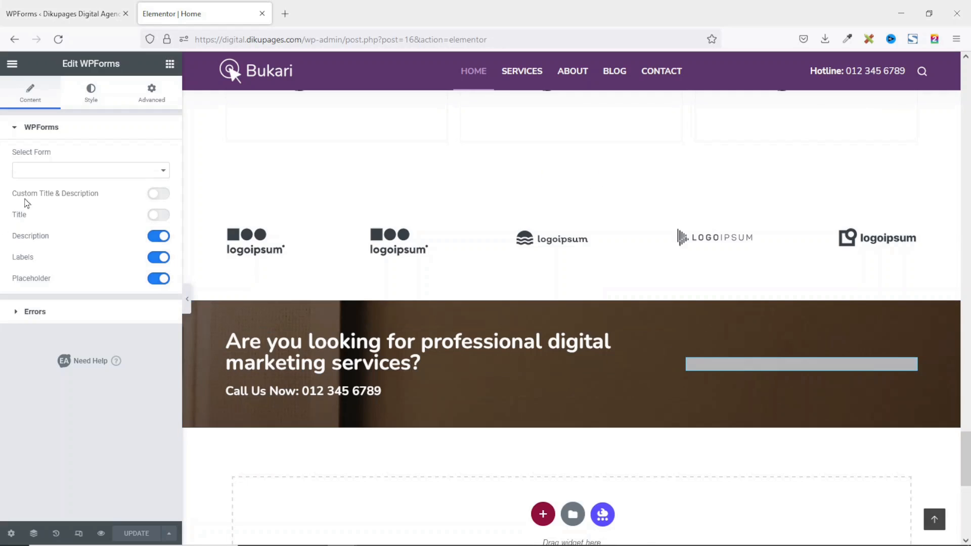
pyautogui.click(58, 175)
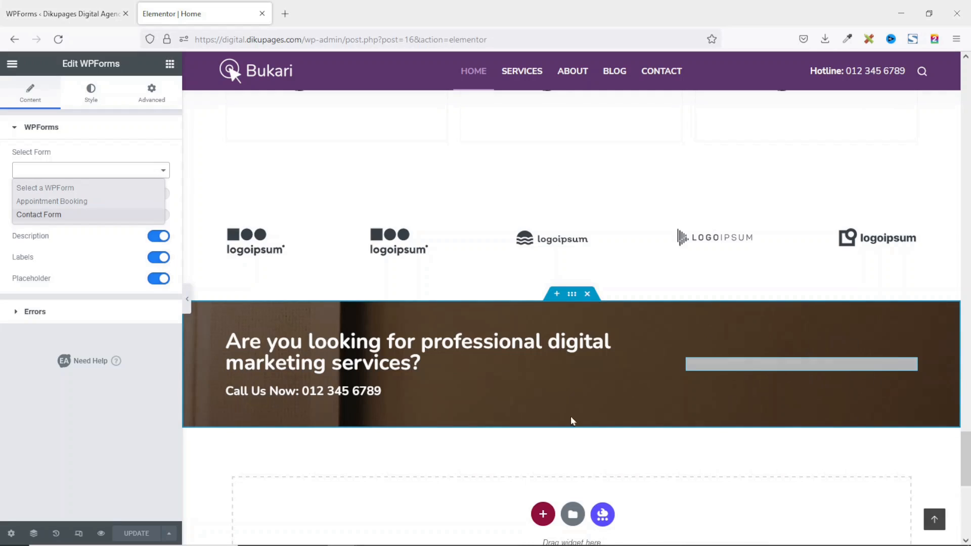
pyautogui.click(73, 201)
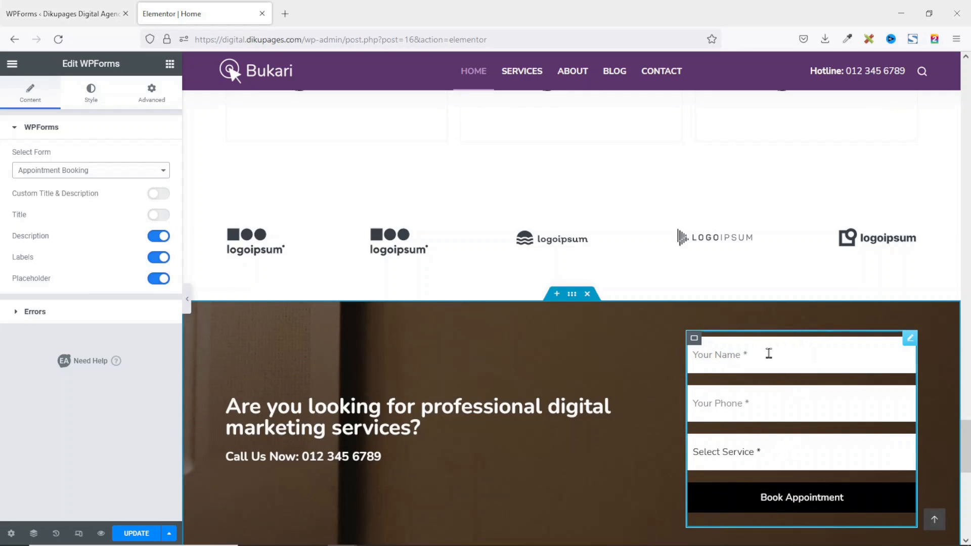
# Check the embedded form's service choices, then update the Home page and preview it.
pyautogui.click(746, 464)
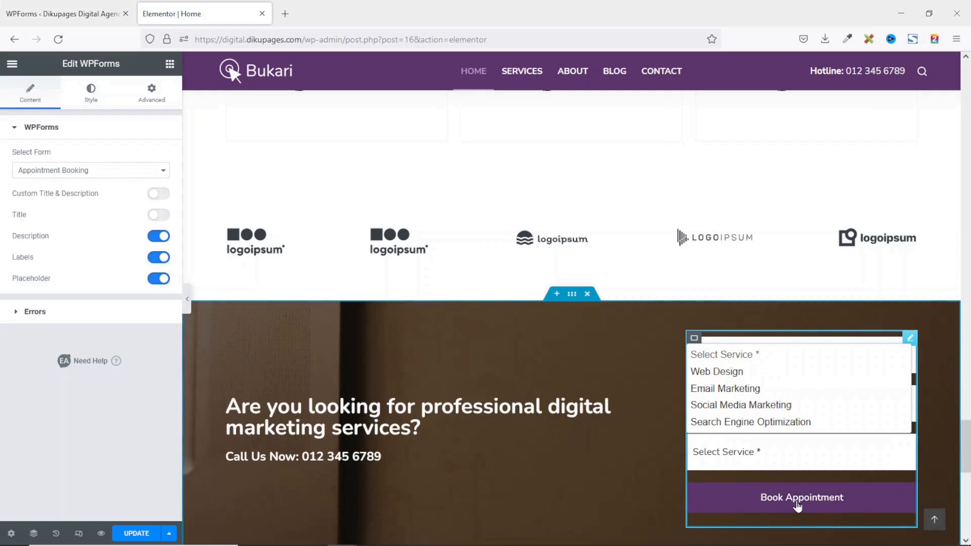
pyautogui.click(757, 455)
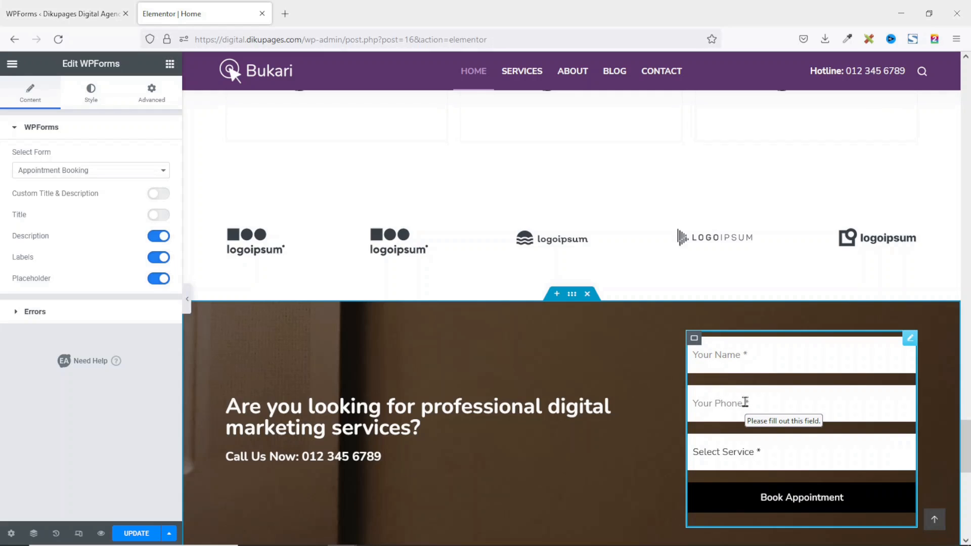
pyautogui.scroll(-3, 310, 380)
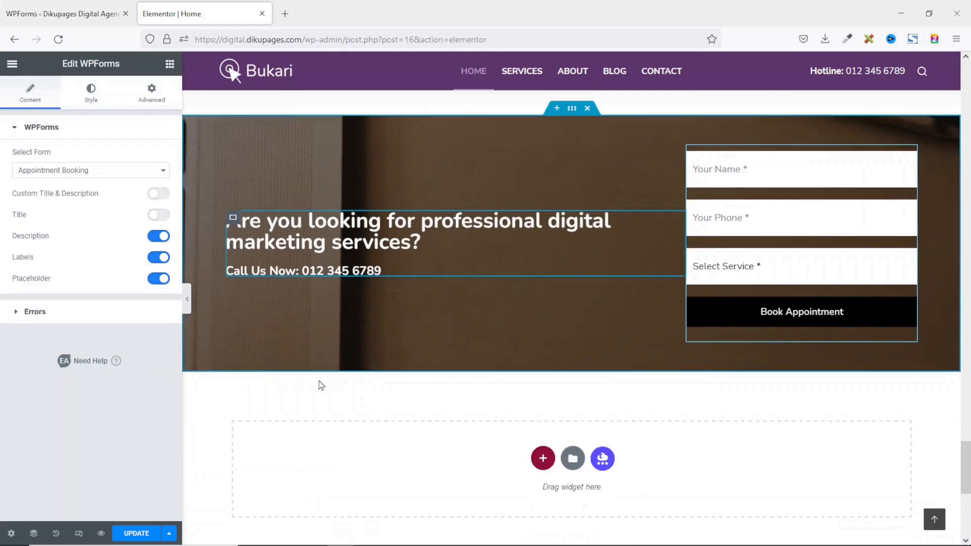
pyautogui.click(135, 535)
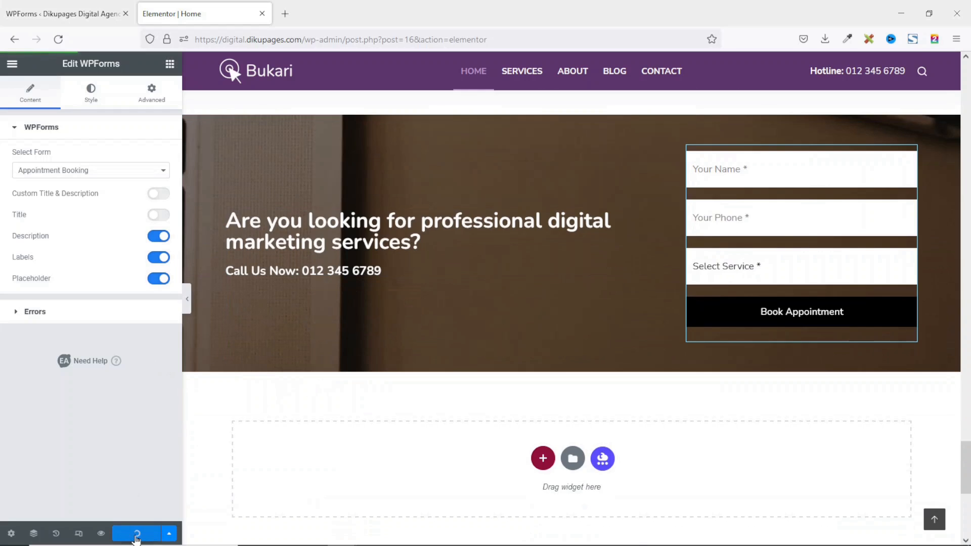
pyautogui.click(101, 533)
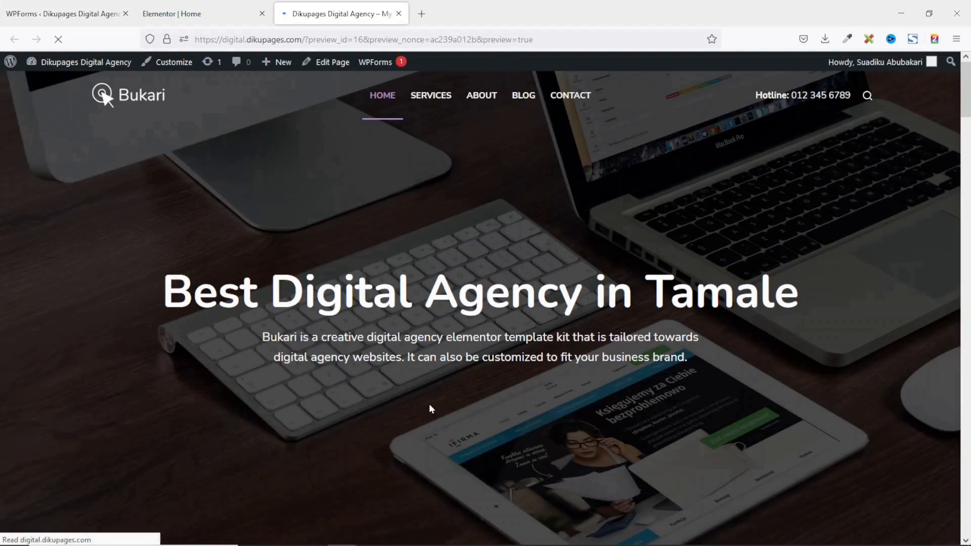
# Scroll through the updated home page, then browse the Services page.
pyautogui.scroll(-15, 791, 317)
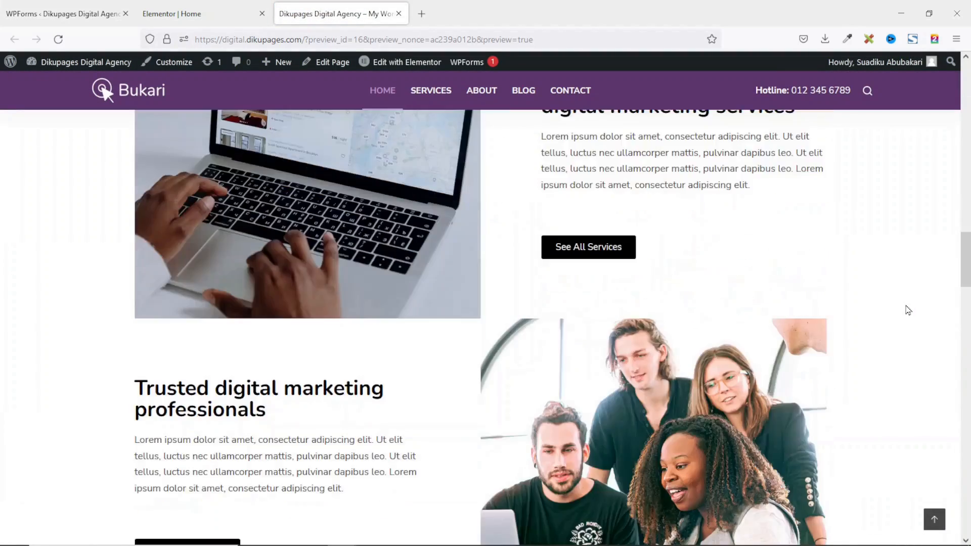
pyautogui.scroll(-20, 907, 312)
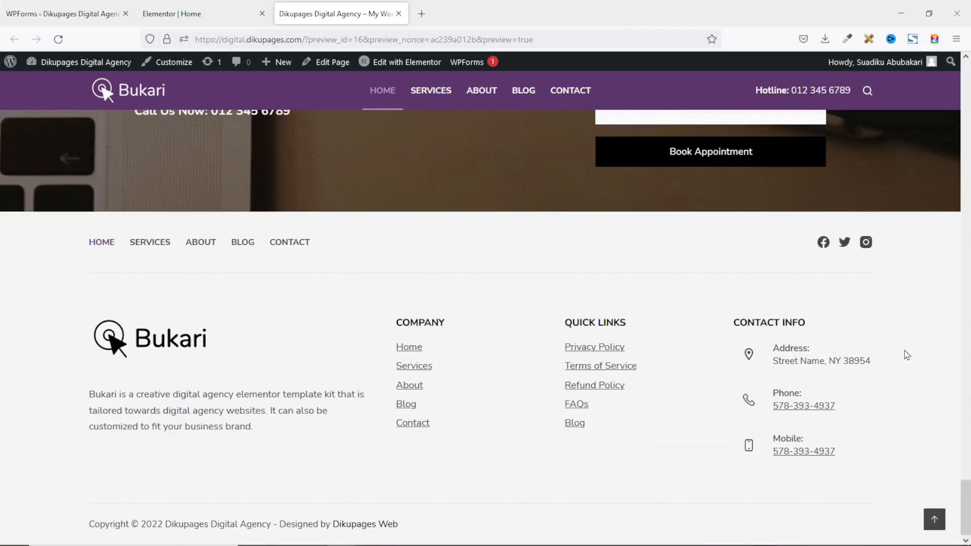
pyautogui.scroll(5, 906, 351)
pyautogui.scroll(1, 708, 351)
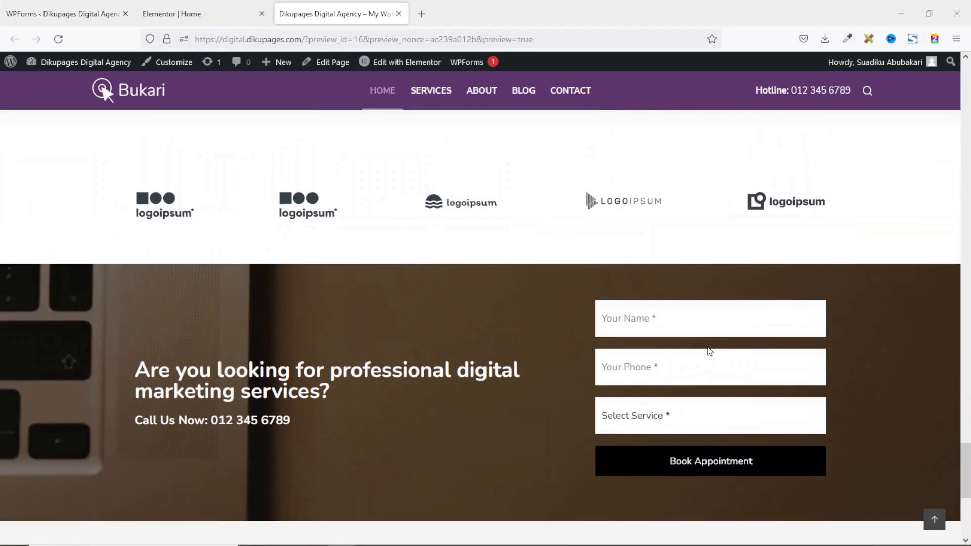
pyautogui.click(431, 98)
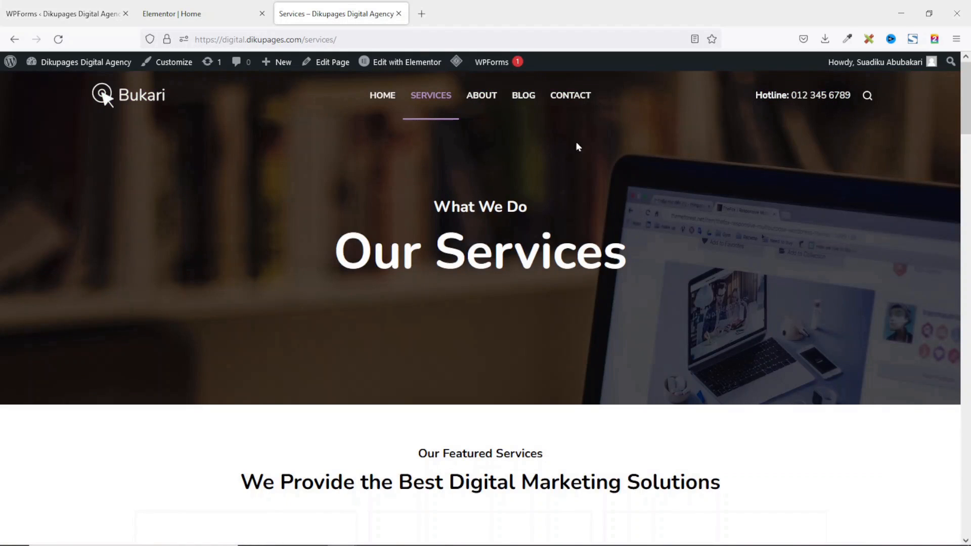
pyautogui.click(416, 67)
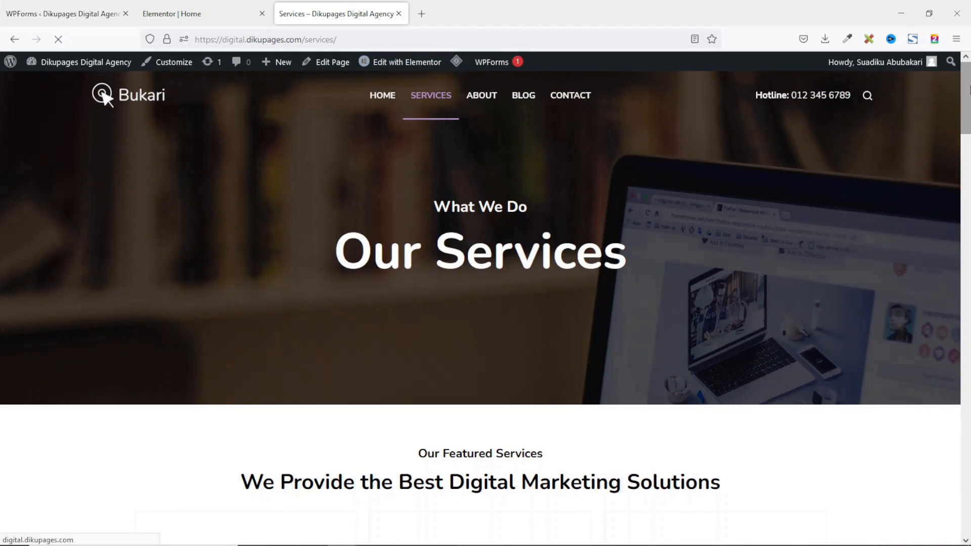
pyautogui.moveTo(969, 109); pyautogui.dragTo(969, 492)
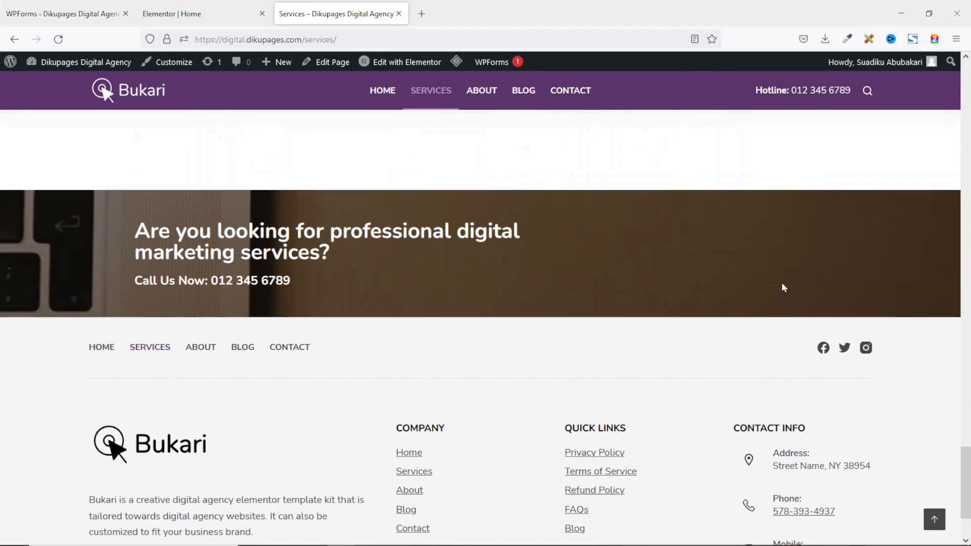
# Go to the Contact page, close the Elementor | Home tab, and open Contact in the editor.
pyautogui.click(569, 95)
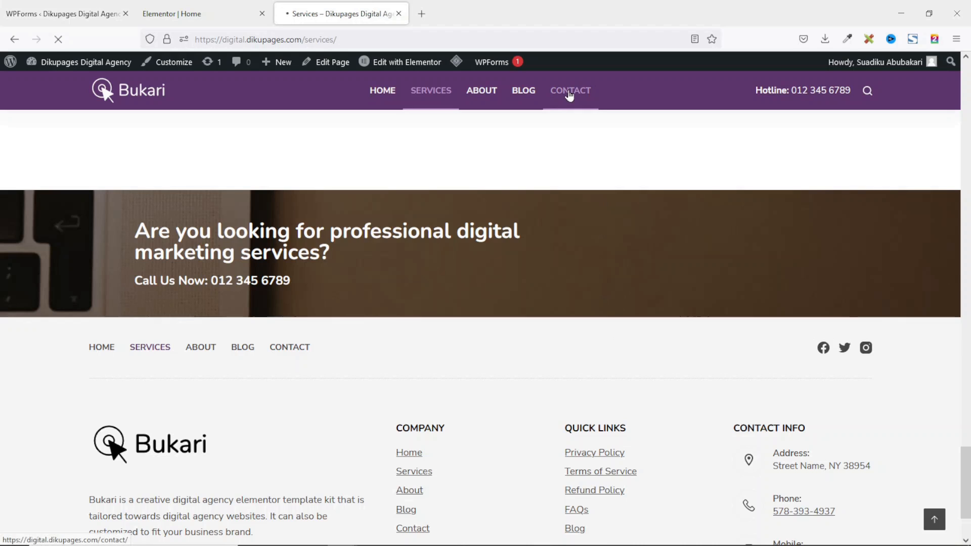
pyautogui.click(262, 13)
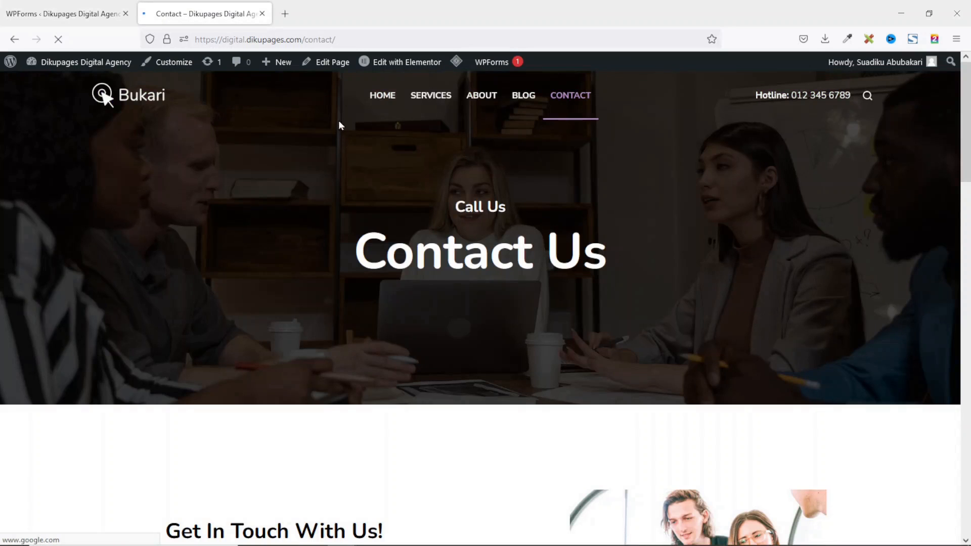
pyautogui.moveTo(385, 68)
pyautogui.click(390, 65)
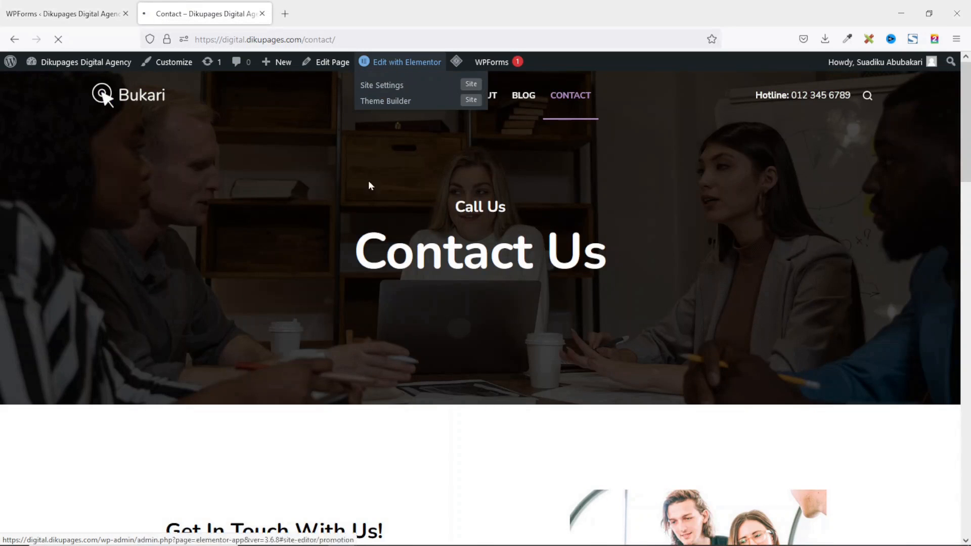
# Set the WPForms widget under 'Get In Touch With Us!' to the Contact Form.
pyautogui.scroll(-5, 480, 284)
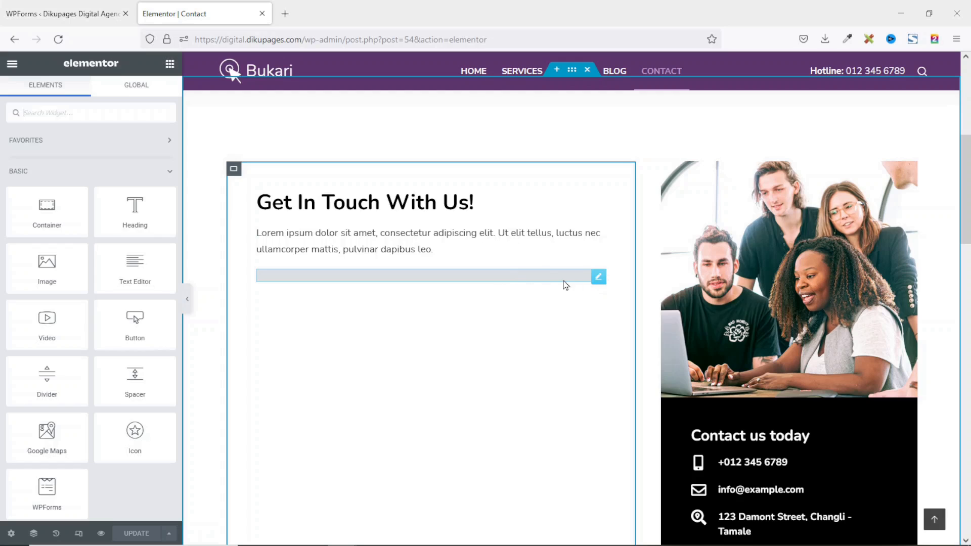
pyautogui.click(598, 278)
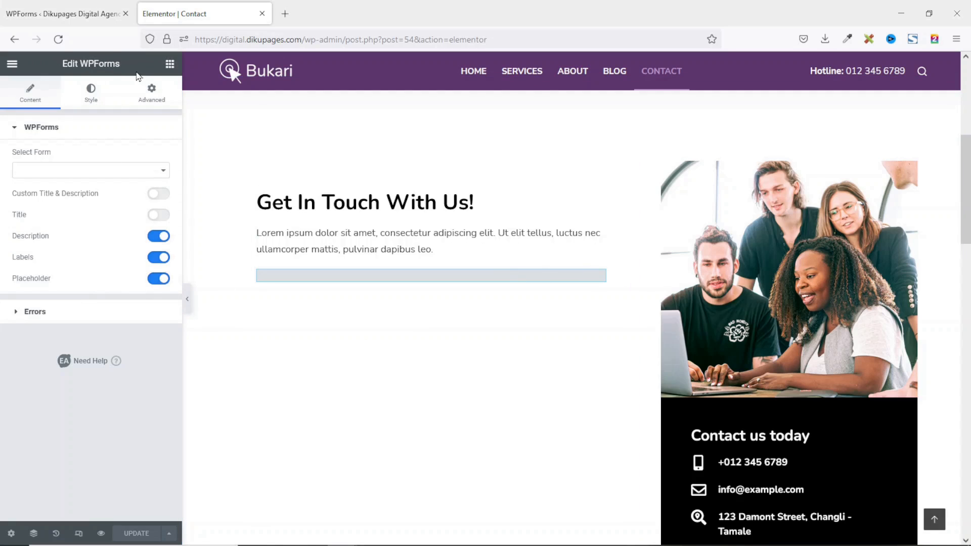
pyautogui.click(73, 171)
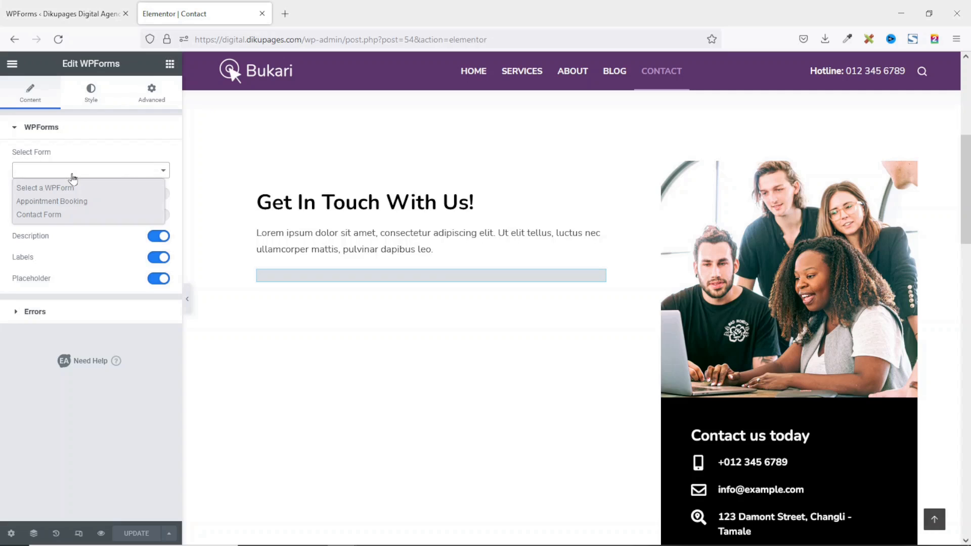
pyautogui.click(59, 216)
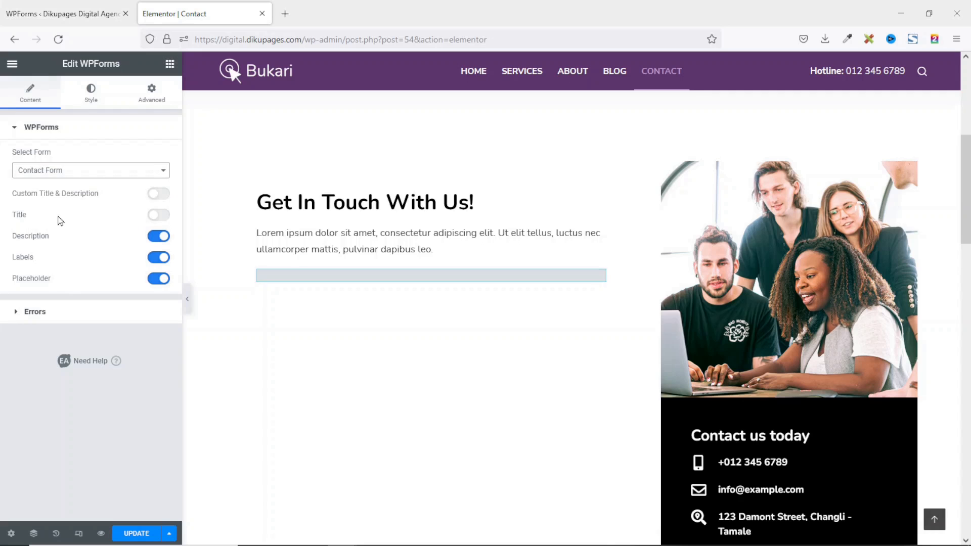
# Update the Contact page and open a preview of the changes.
pyautogui.scroll(-2, 488, 280)
pyautogui.scroll(-3, 488, 280)
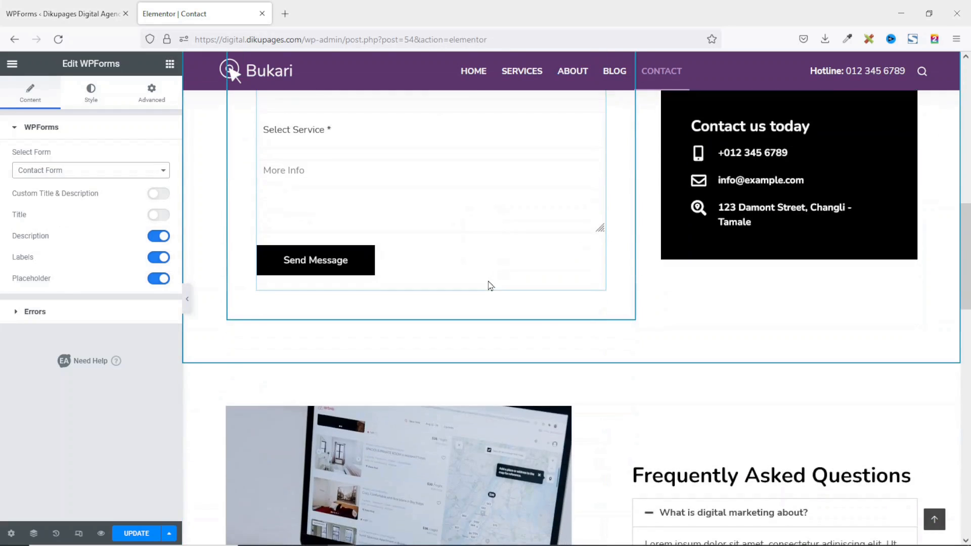
pyautogui.scroll(3, 490, 282)
pyautogui.scroll(1, 511, 308)
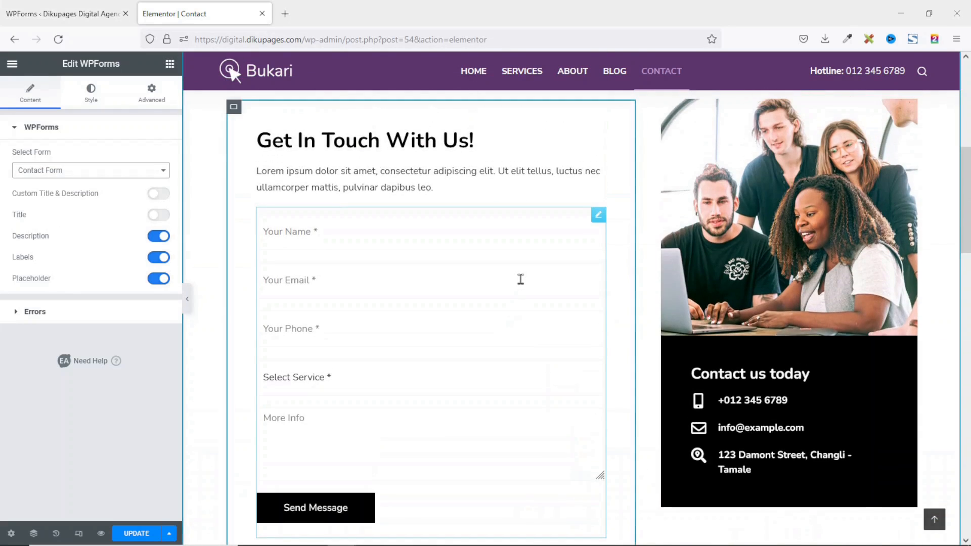
pyautogui.click(136, 534)
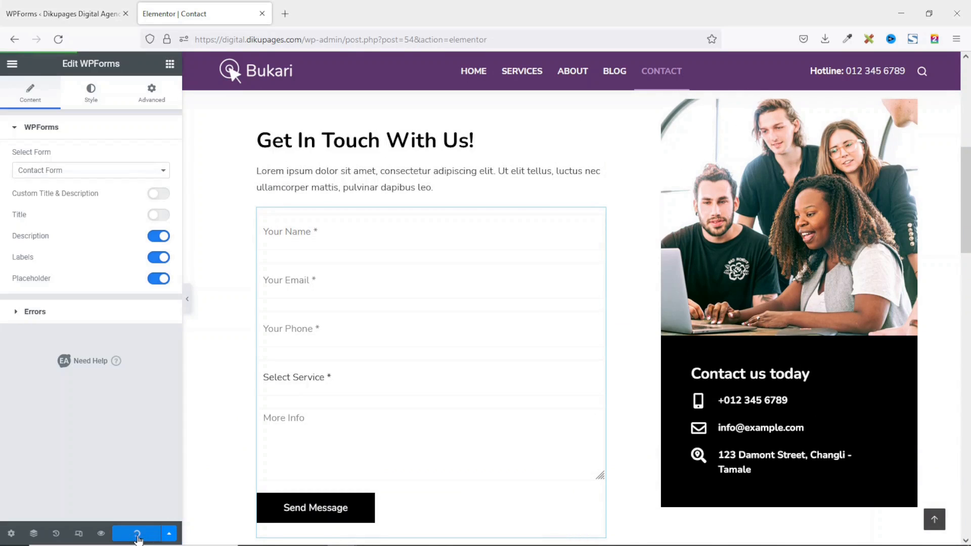
pyautogui.click(102, 533)
# Check the Contact form's Select Service choices on the live page without picking one.
pyautogui.scroll(-8, 542, 208)
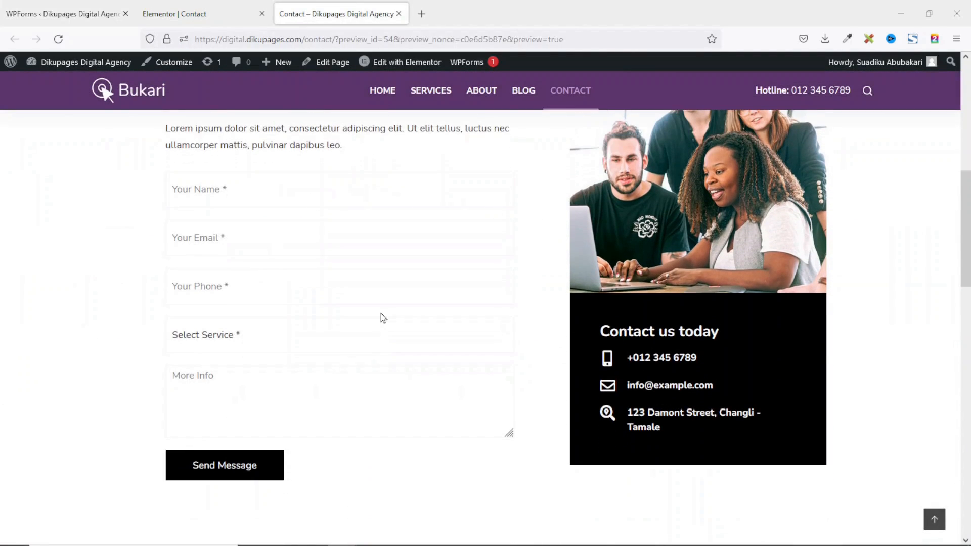
pyautogui.scroll(-1, 383, 317)
pyautogui.scroll(3, 379, 312)
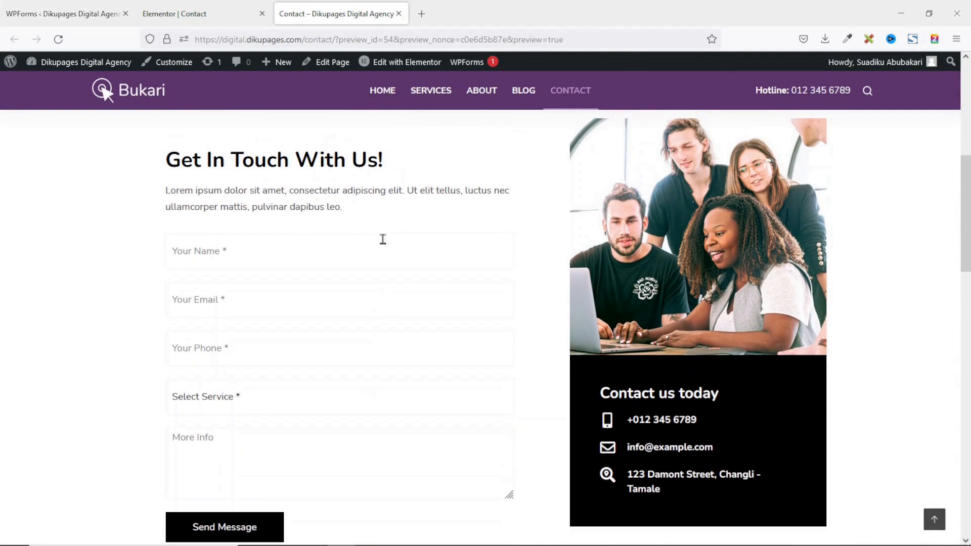
pyautogui.click(261, 396)
pyautogui.click(422, 310)
pyautogui.scroll(-3, 550, 283)
pyautogui.scroll(2, 399, 334)
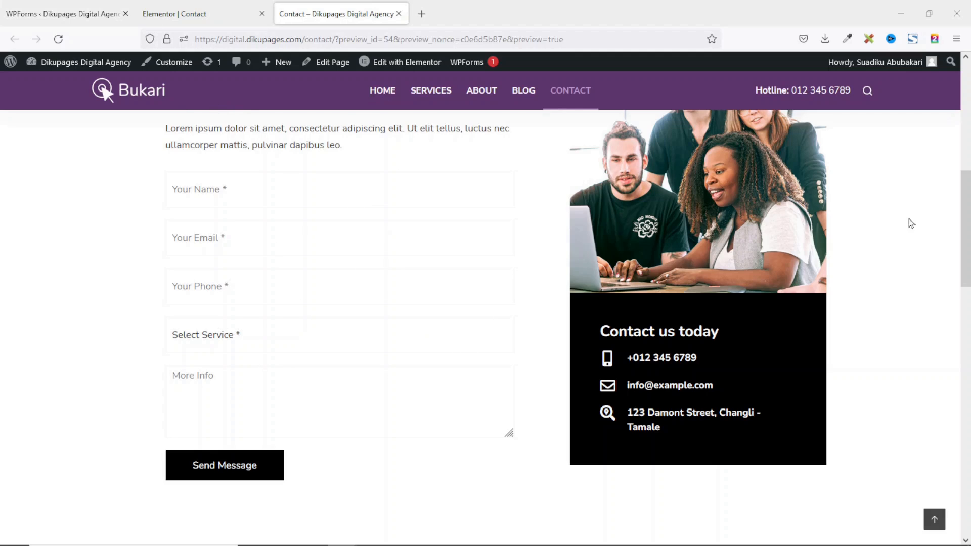
# Review the footer, return to the top of the page, and launch the Customizer.
pyautogui.moveTo(970, 200); pyautogui.dragTo(970, 455)
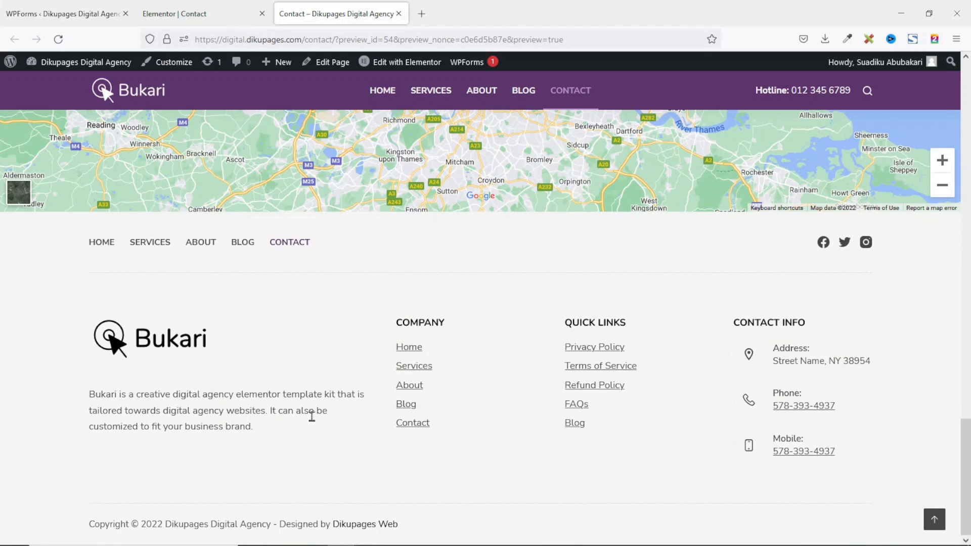
pyautogui.click(935, 524)
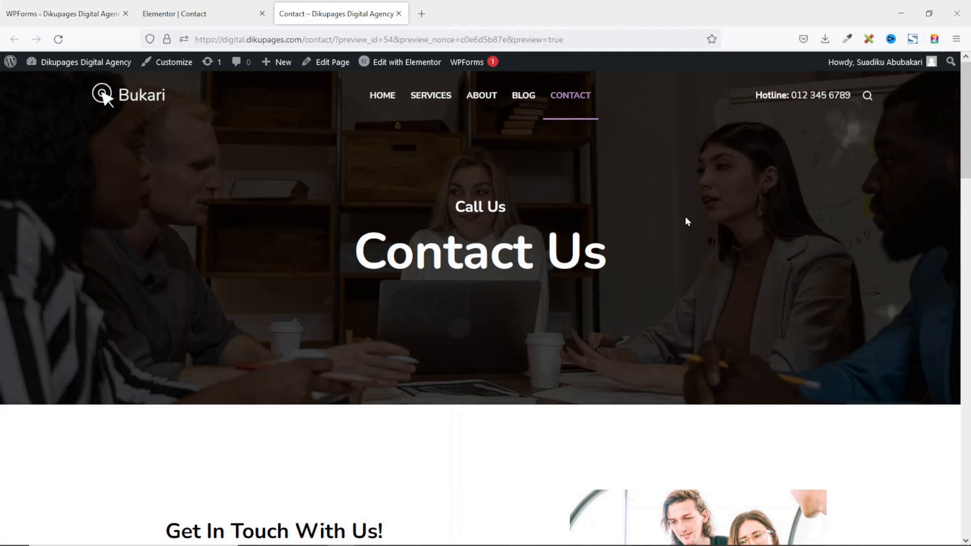
pyautogui.scroll(-6, 686, 221)
pyautogui.scroll(2, 686, 222)
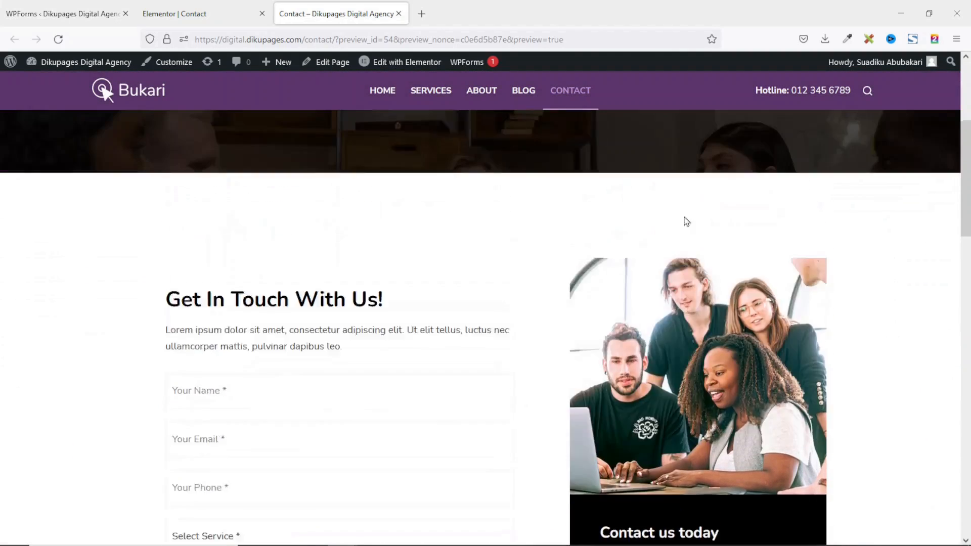
pyautogui.scroll(4, 686, 221)
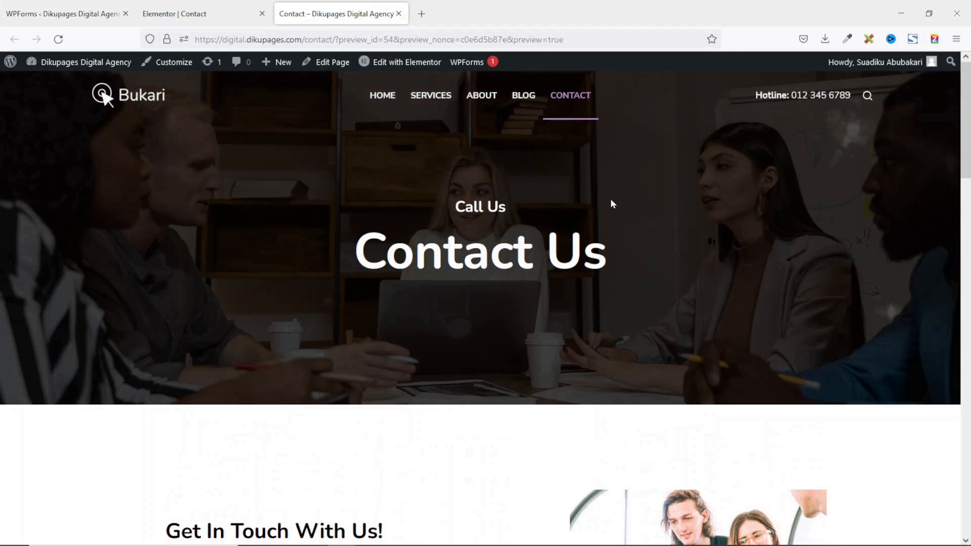
pyautogui.click(170, 62)
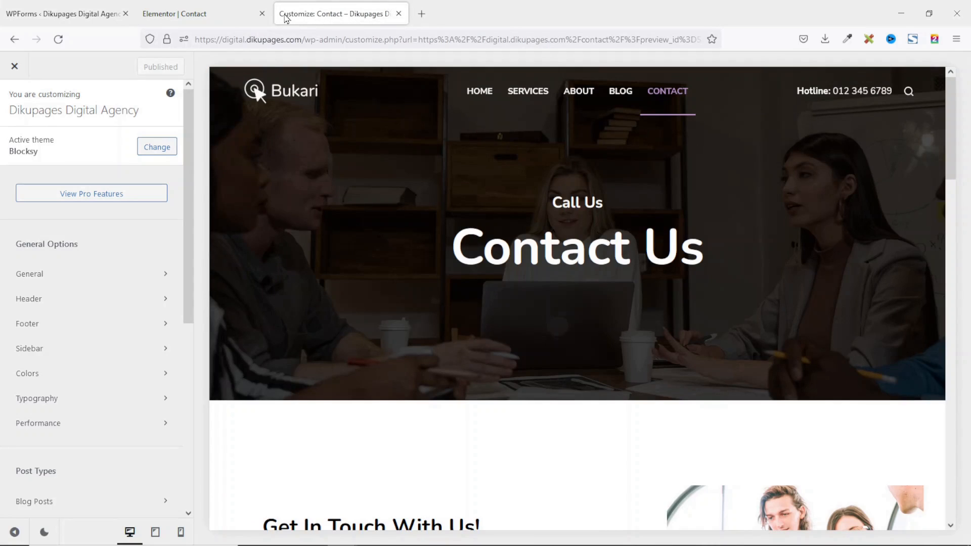
pyautogui.scroll(-6, 98, 261)
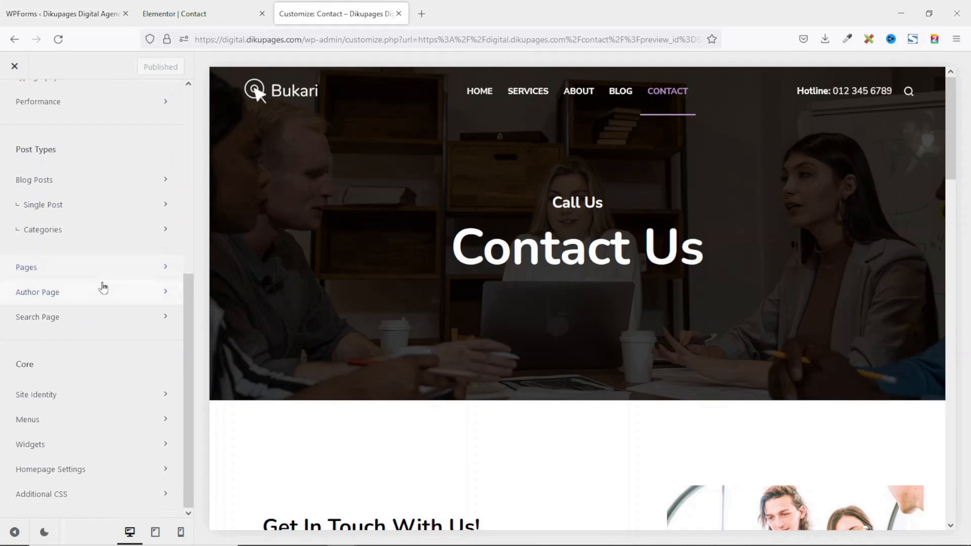
# Upload logo-icon.png as the Site Identity site icon, skipping cropping, then go back to the main panel.
pyautogui.click(36, 394)
pyautogui.click(90, 344)
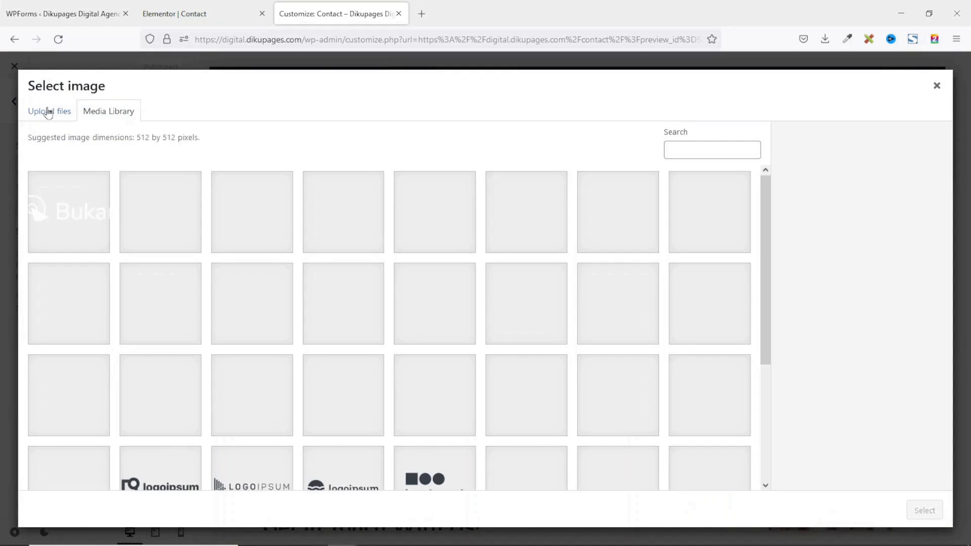
pyautogui.click(48, 110)
pyautogui.click(493, 310)
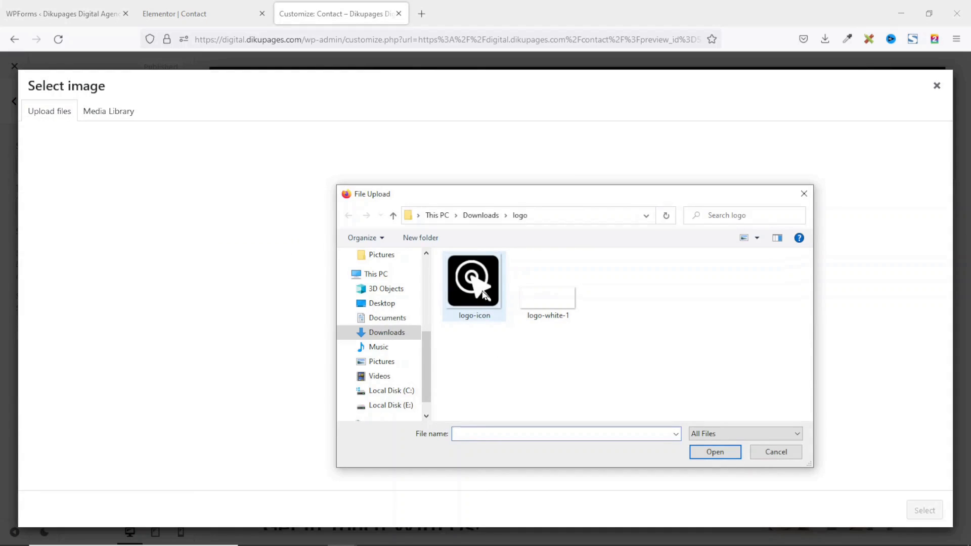
pyautogui.click(475, 290)
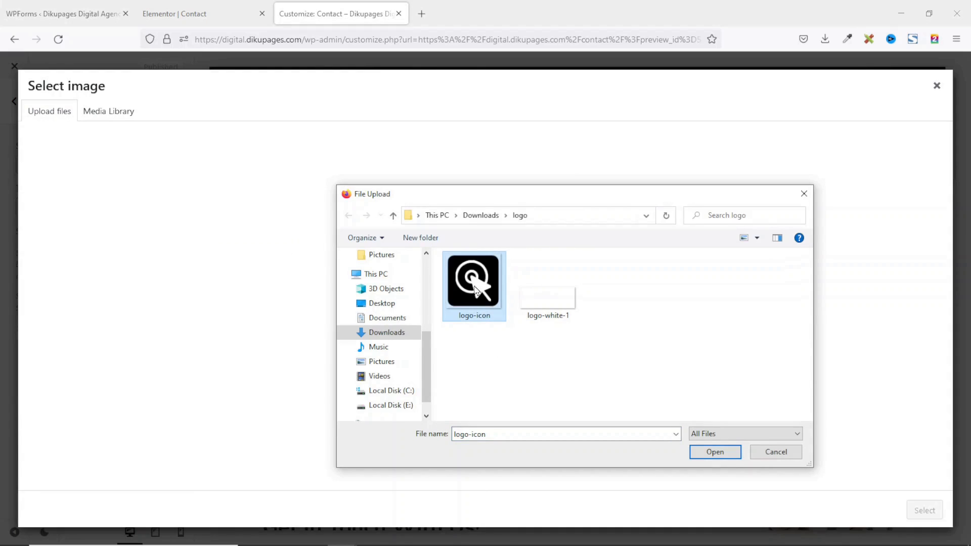
pyautogui.click(715, 453)
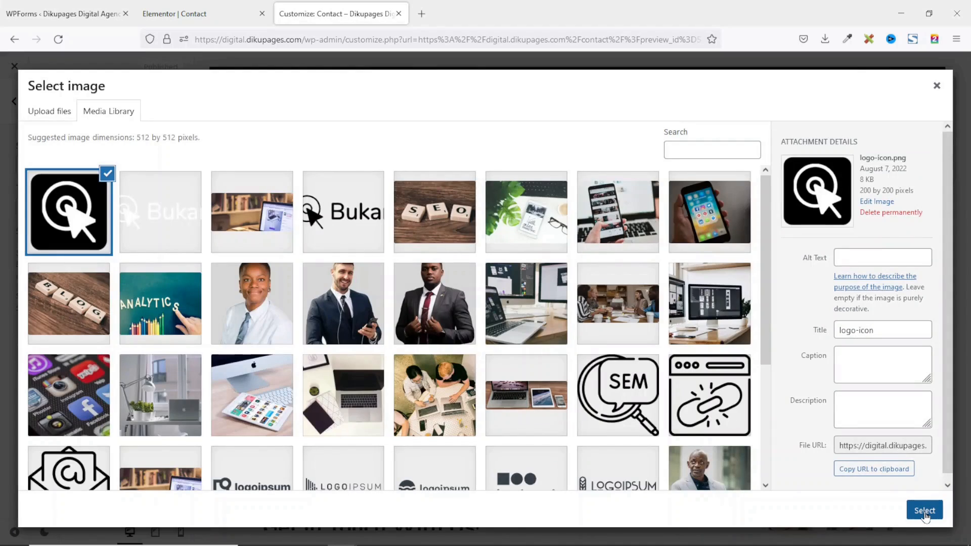
pyautogui.click(924, 511)
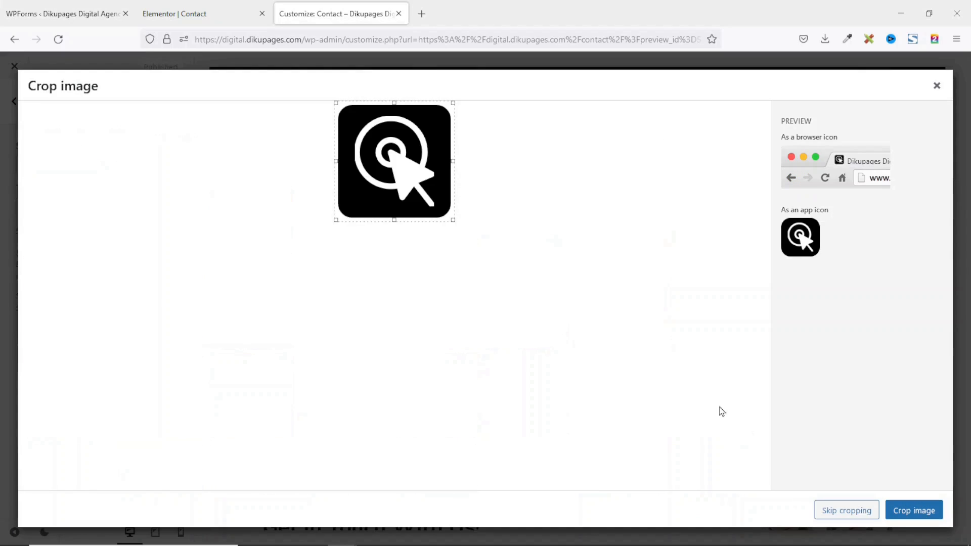
pyautogui.click(821, 511)
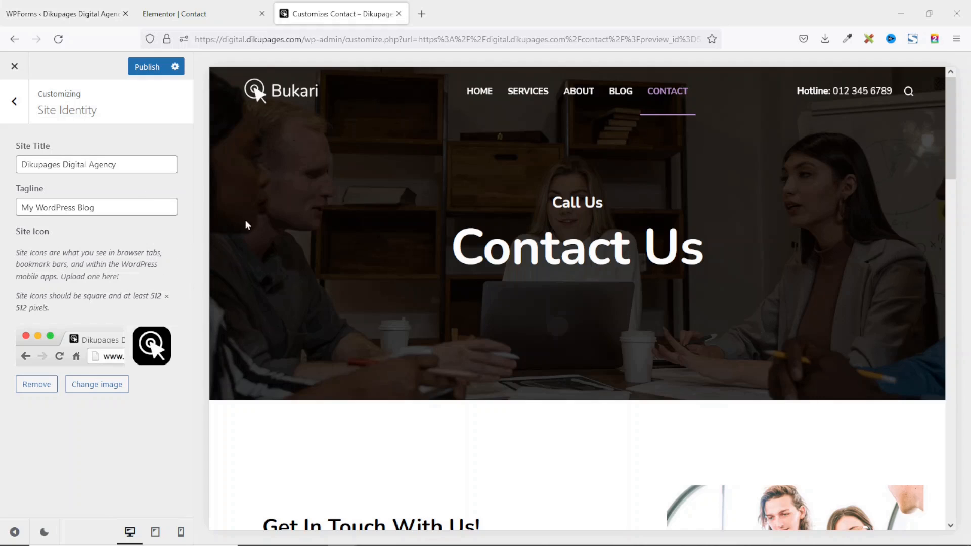
pyautogui.click(4, 108)
pyautogui.scroll(5, 86, 358)
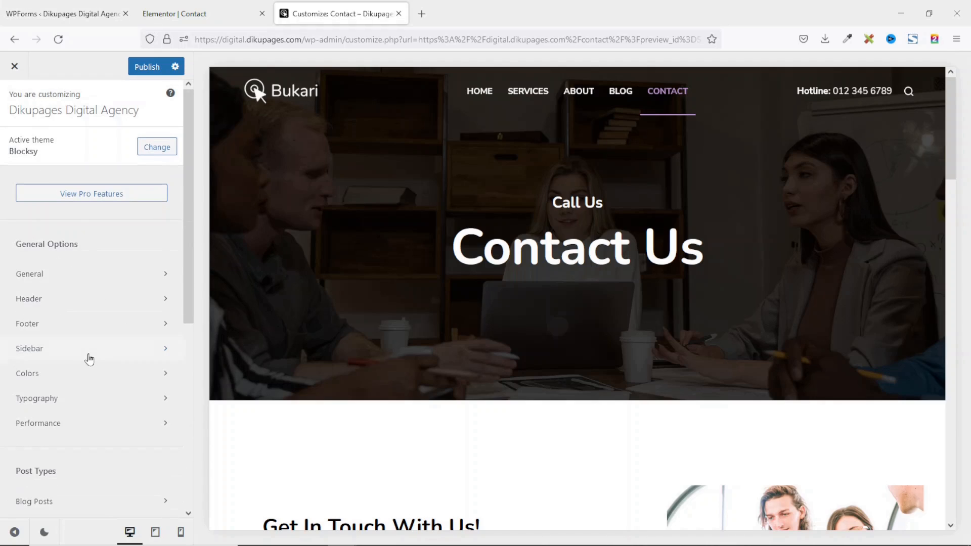
# In Colors, with the home page previewed, try Global Color Palette #2.
pyautogui.click(42, 377)
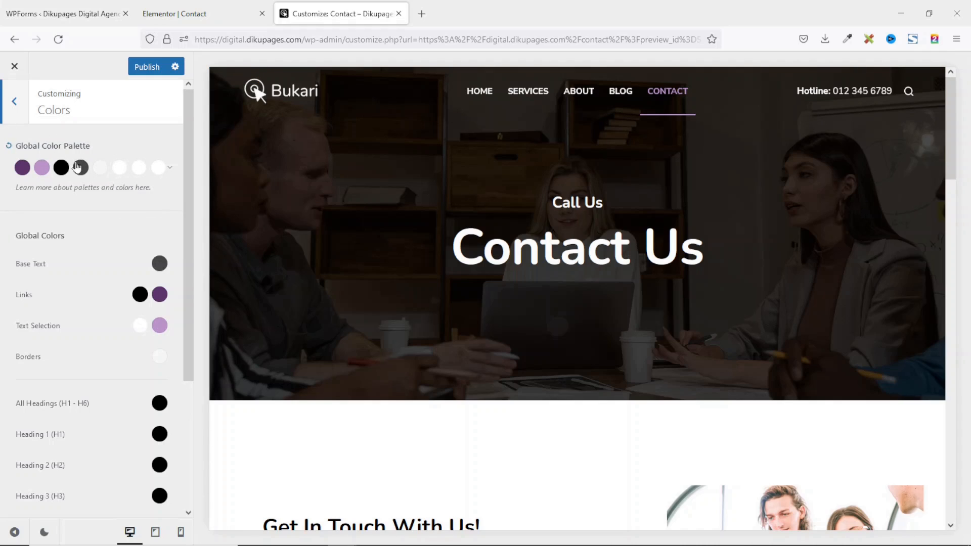
pyautogui.click(478, 91)
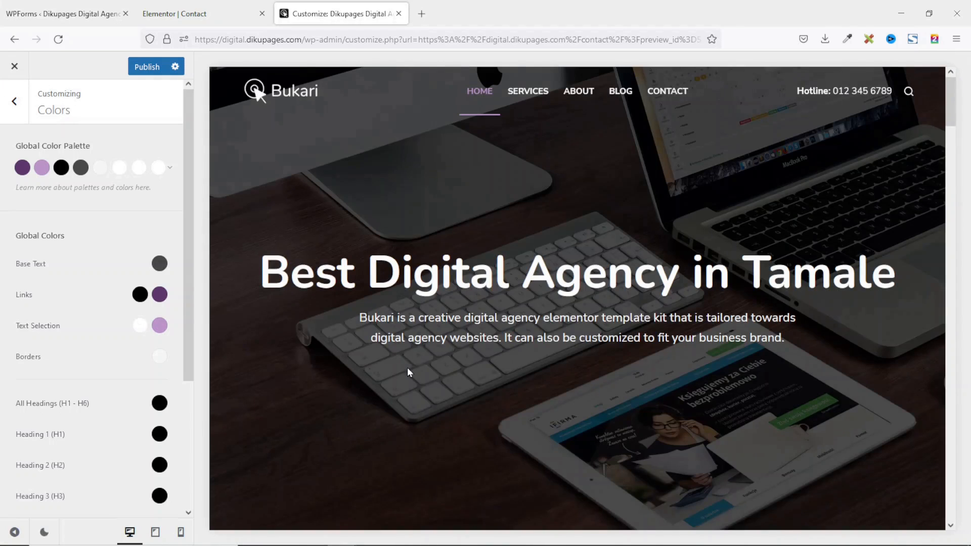
pyautogui.click(170, 169)
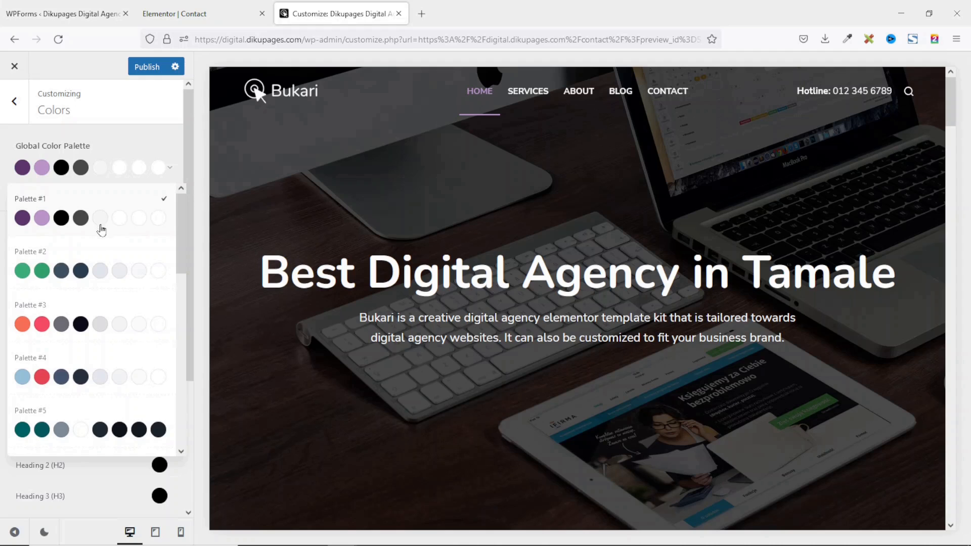
pyautogui.scroll(-10, 101, 230)
pyautogui.scroll(10, 101, 238)
pyautogui.click(96, 274)
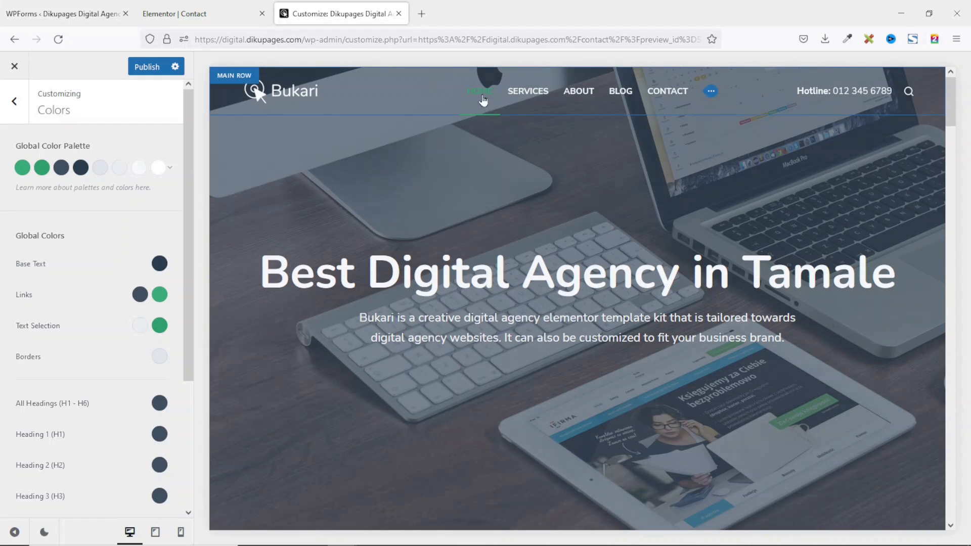
# Scroll through the preview and try Palette #3.
pyautogui.scroll(-10, 555, 319)
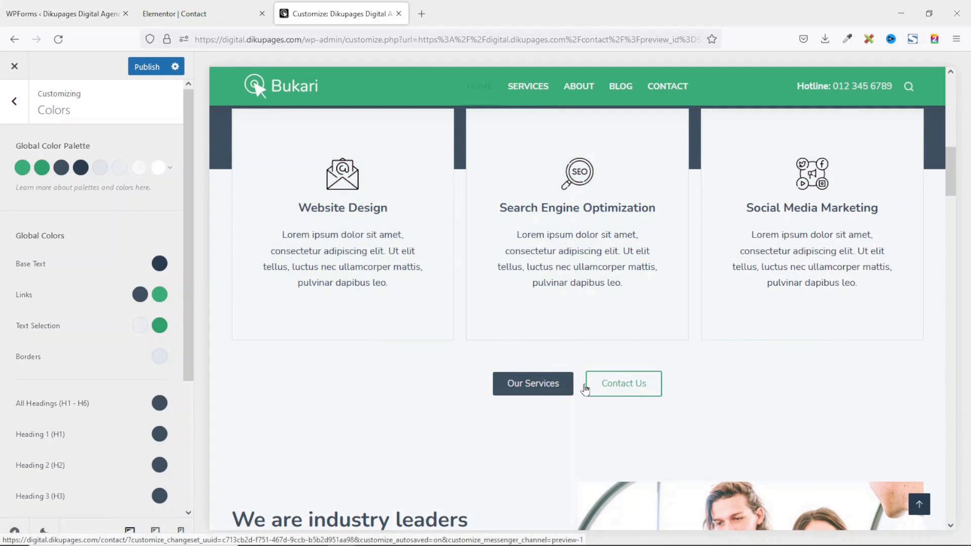
pyautogui.scroll(-5, 650, 233)
pyautogui.scroll(-10, 652, 232)
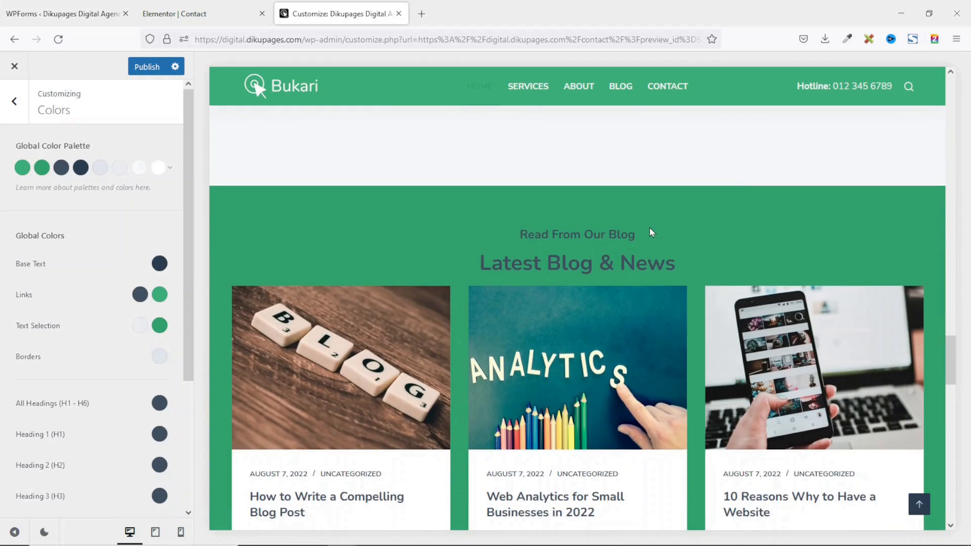
pyautogui.scroll(-2, 652, 232)
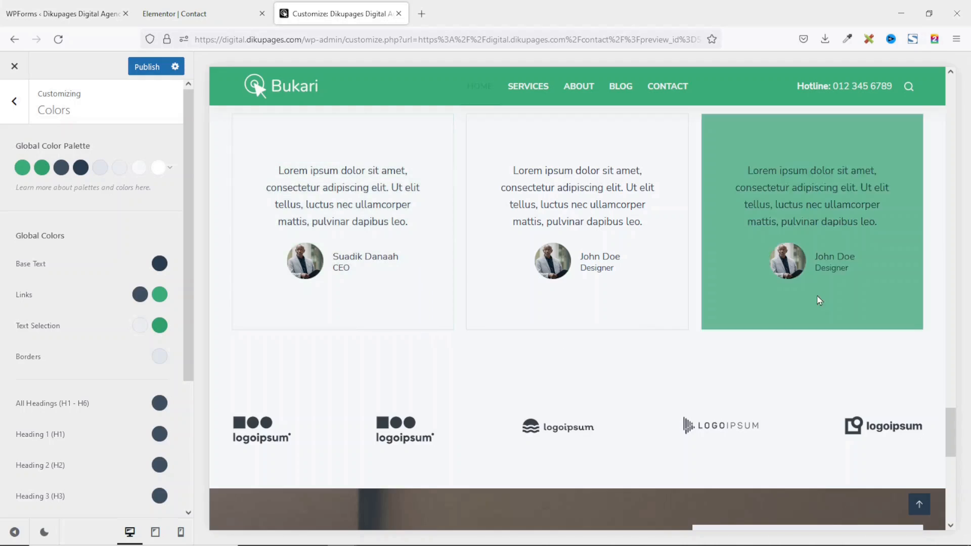
pyautogui.scroll(-10, 820, 298)
pyautogui.scroll(-2, 823, 298)
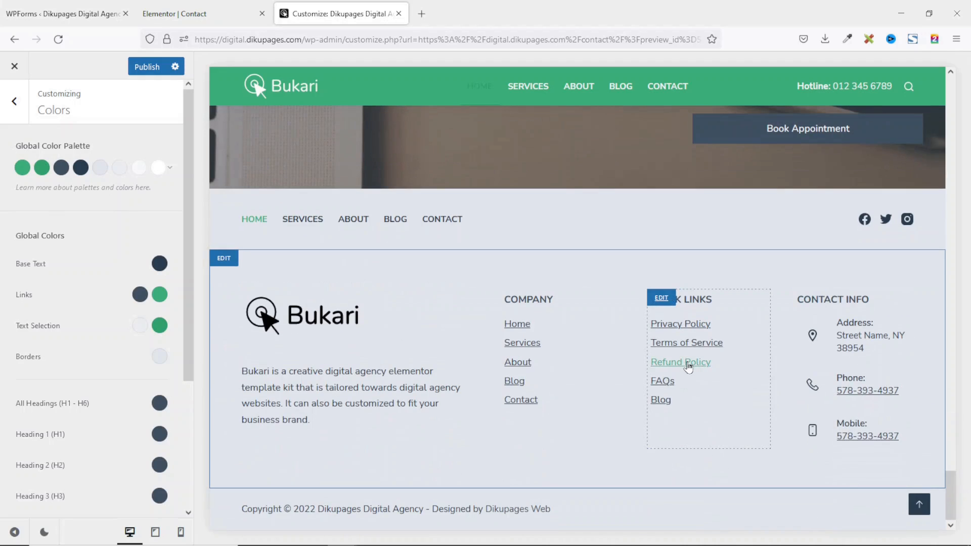
pyautogui.click(150, 167)
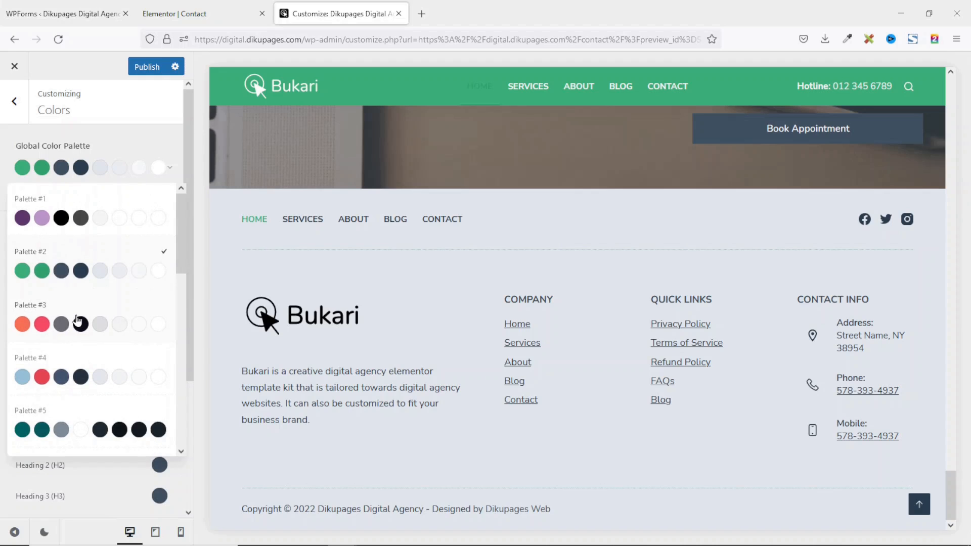
pyautogui.click(77, 320)
# Revert the Global Color Palette to the original purple Palette #1.
pyautogui.scroll(10, 692, 306)
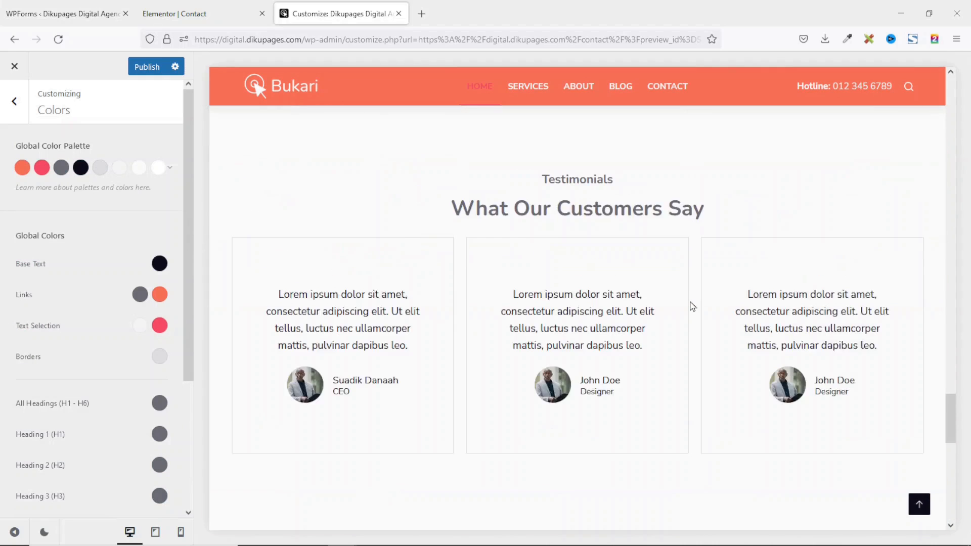
pyautogui.scroll(15, 692, 307)
pyautogui.scroll(-7, 695, 395)
pyautogui.scroll(7, 697, 395)
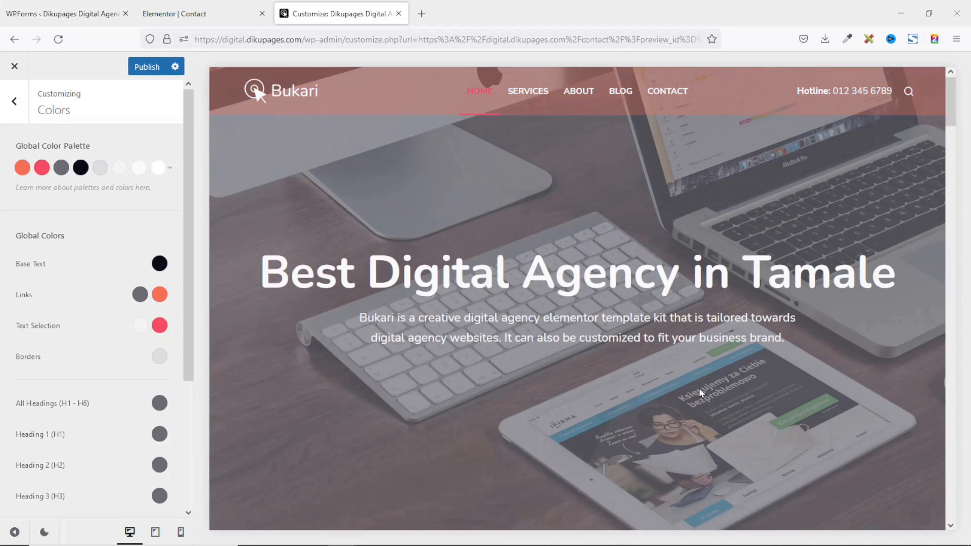
pyautogui.click(171, 168)
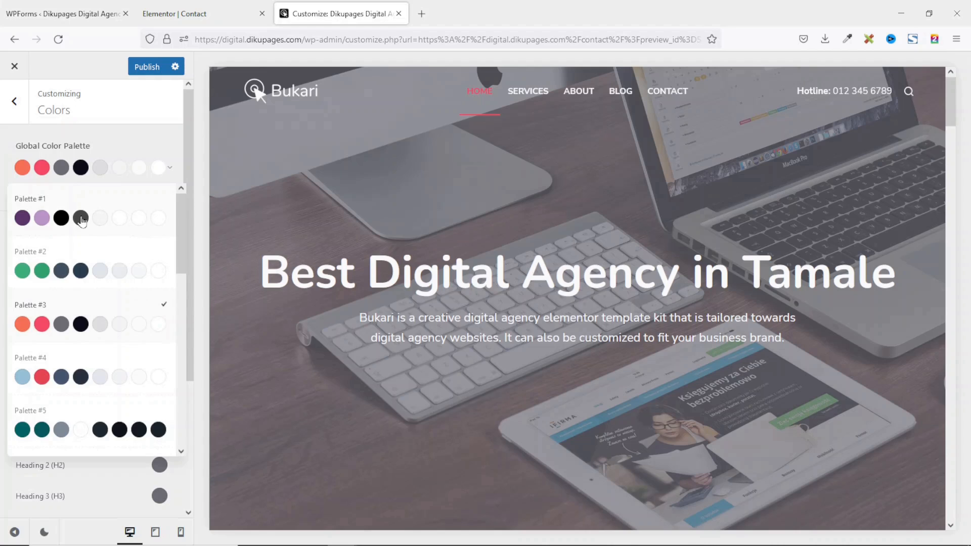
pyautogui.click(81, 220)
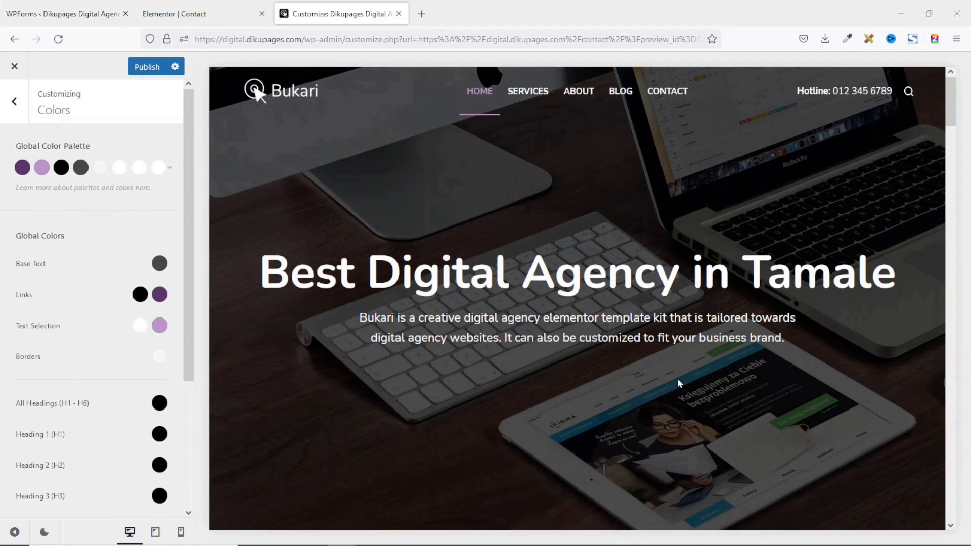
pyautogui.scroll(-8, 678, 380)
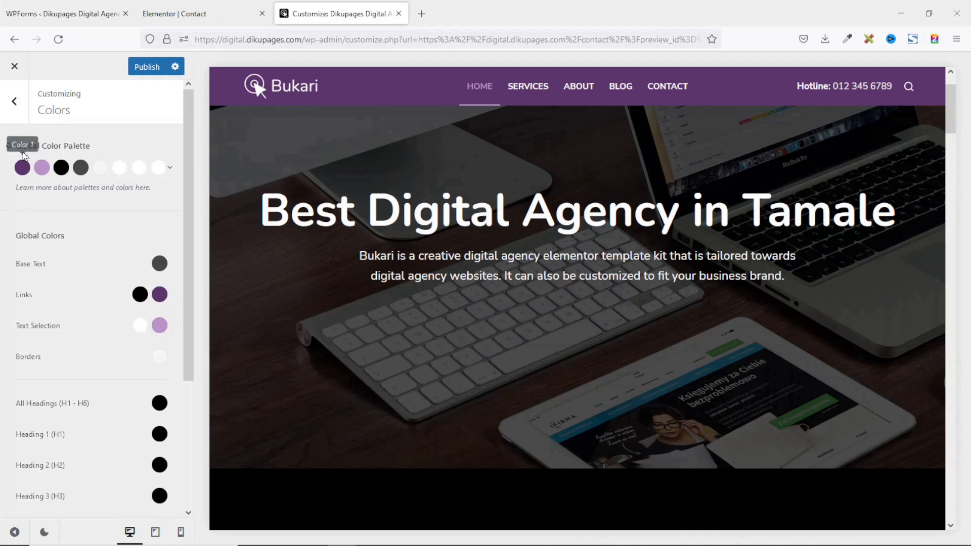
pyautogui.click(22, 168)
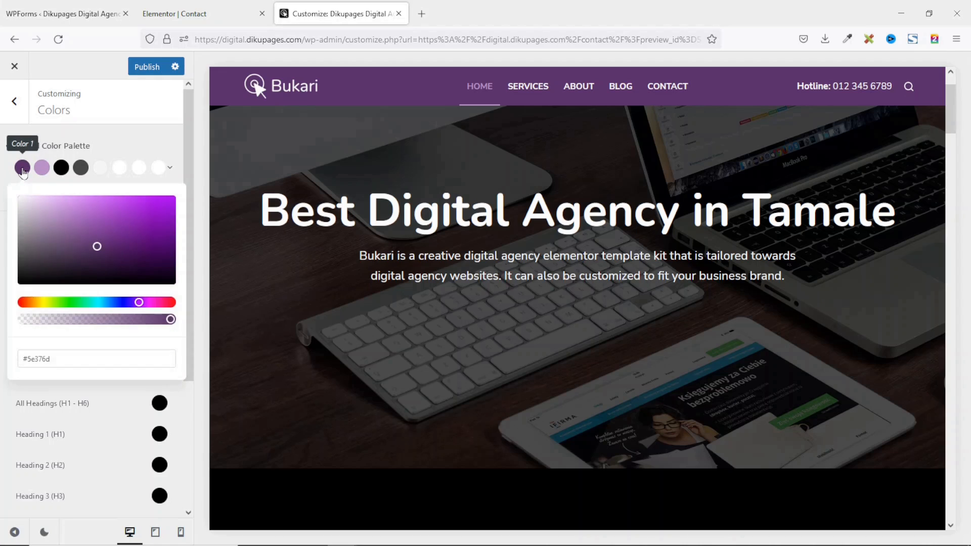
pyautogui.moveTo(37, 302); pyautogui.dragTo(71, 303)
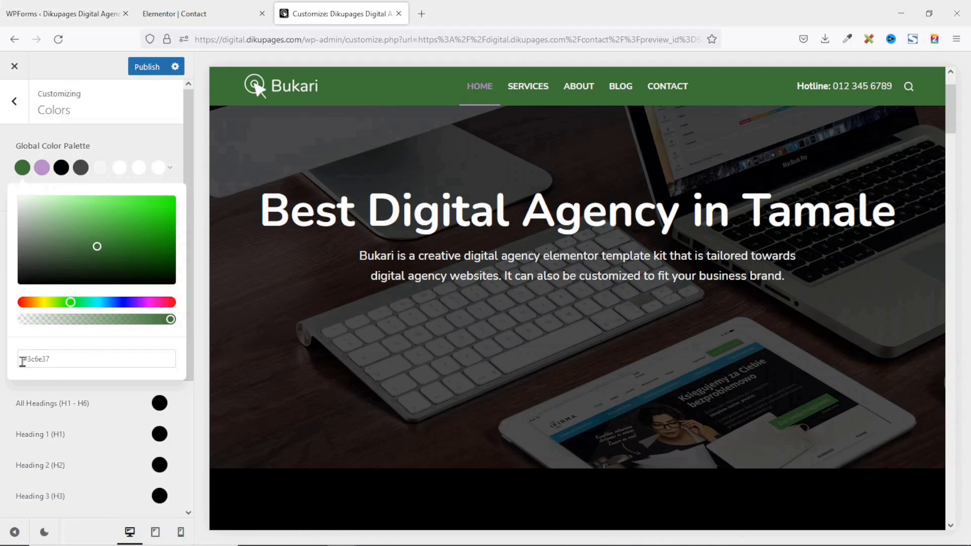
pyautogui.moveTo(61, 358); pyautogui.dragTo(20, 360)
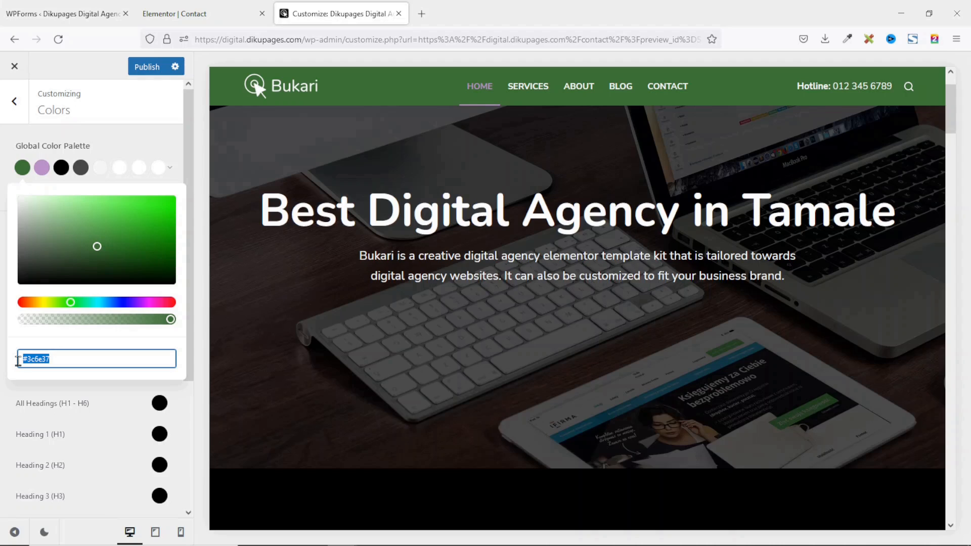
pyautogui.scroll(-1, 420, 223)
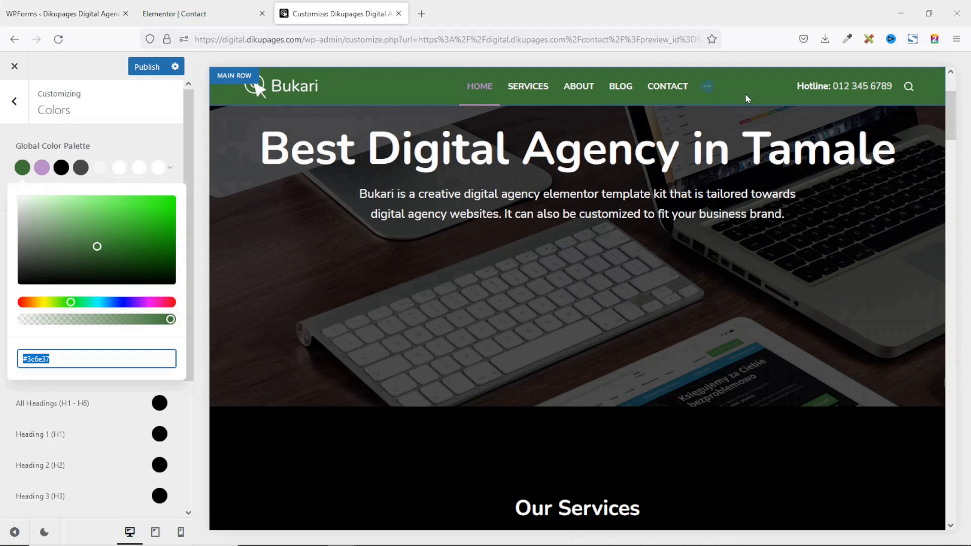
pyautogui.scroll(-10, 605, 310)
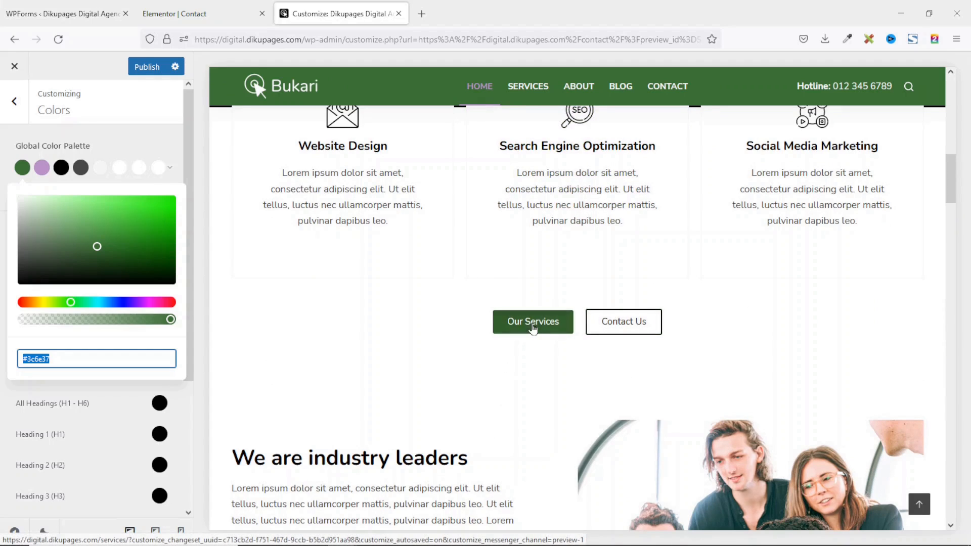
pyautogui.click(47, 171)
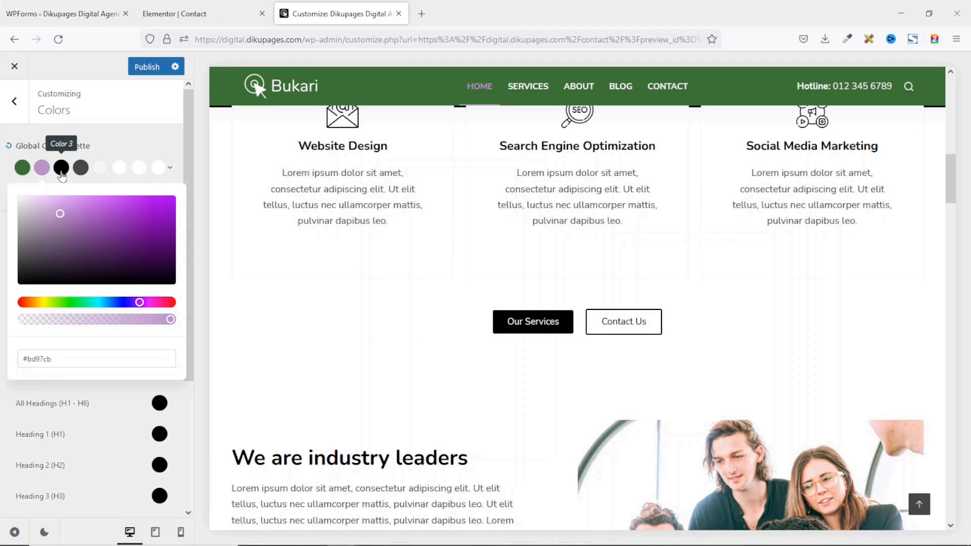
pyautogui.click(61, 172)
pyautogui.click(81, 171)
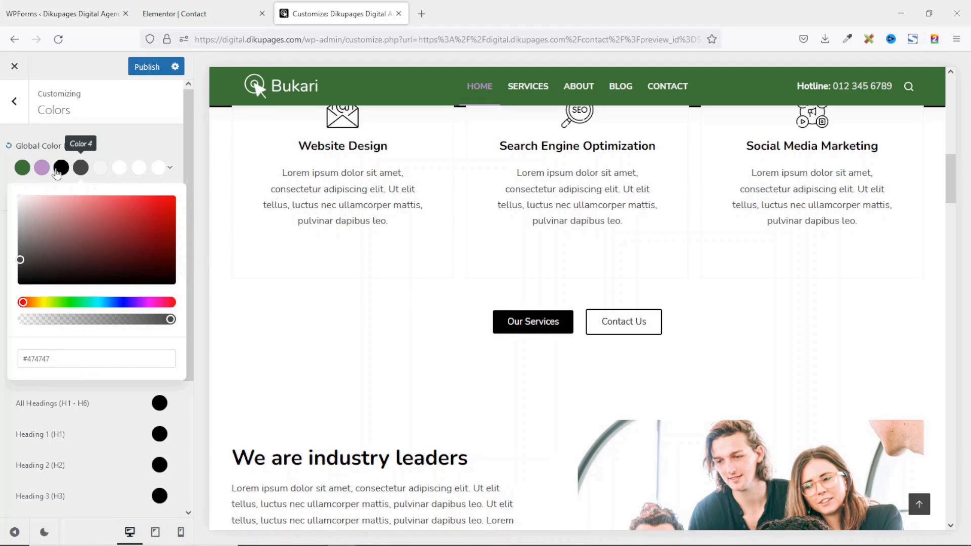
pyautogui.click(22, 172)
pyautogui.click(53, 362)
pyautogui.hotkey('ctrl', 'a')
pyautogui.write('#5E376D')
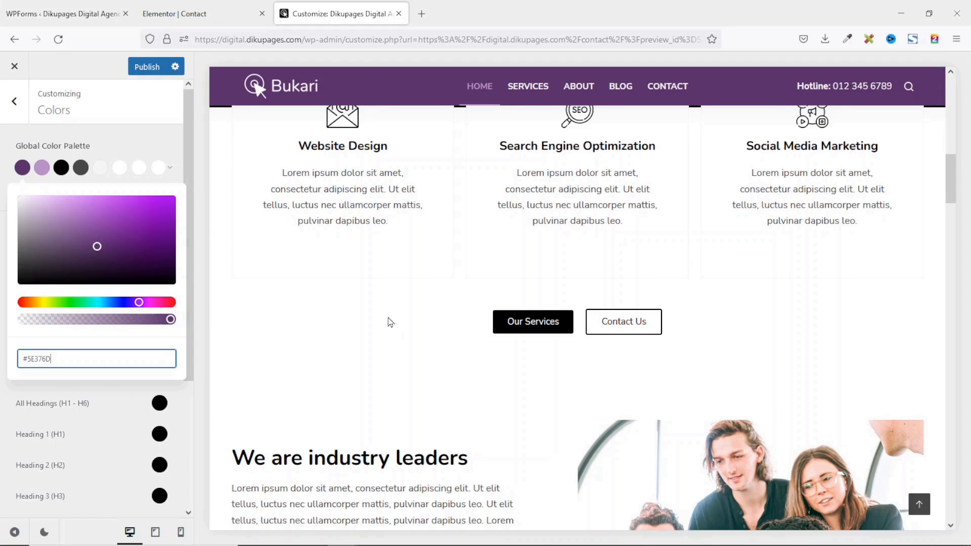
pyautogui.click(357, 316)
pyautogui.moveTo(953, 174); pyautogui.dragTo(950, 501)
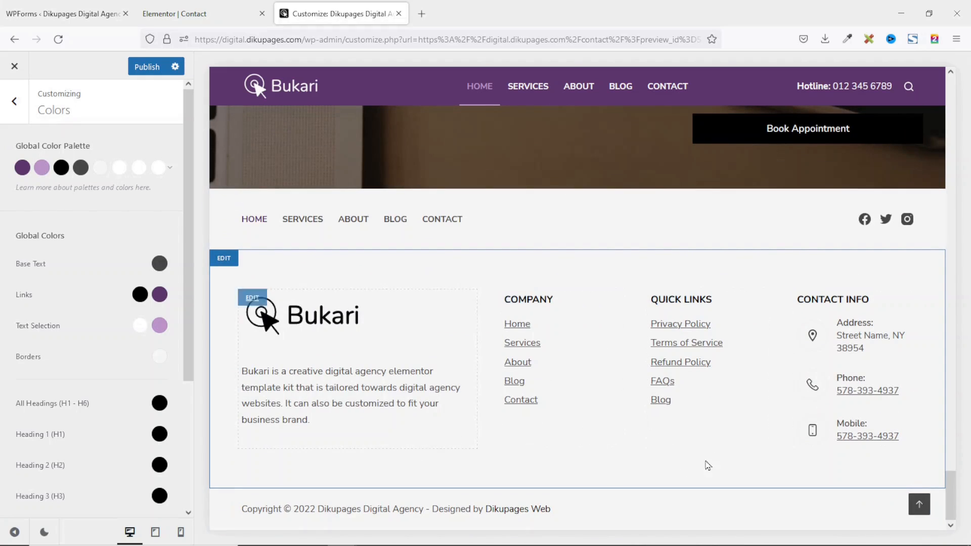
pyautogui.click(252, 298)
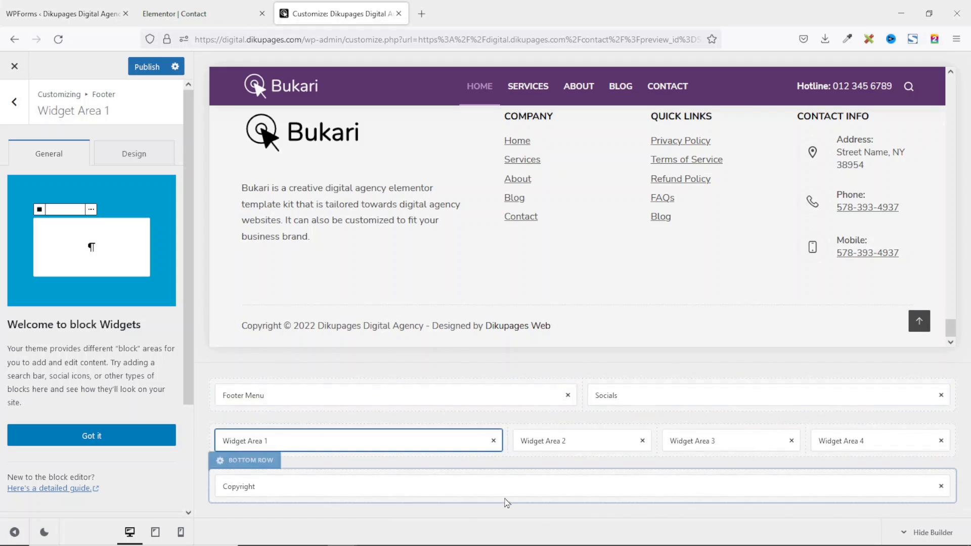
pyautogui.scroll(3, 493, 242)
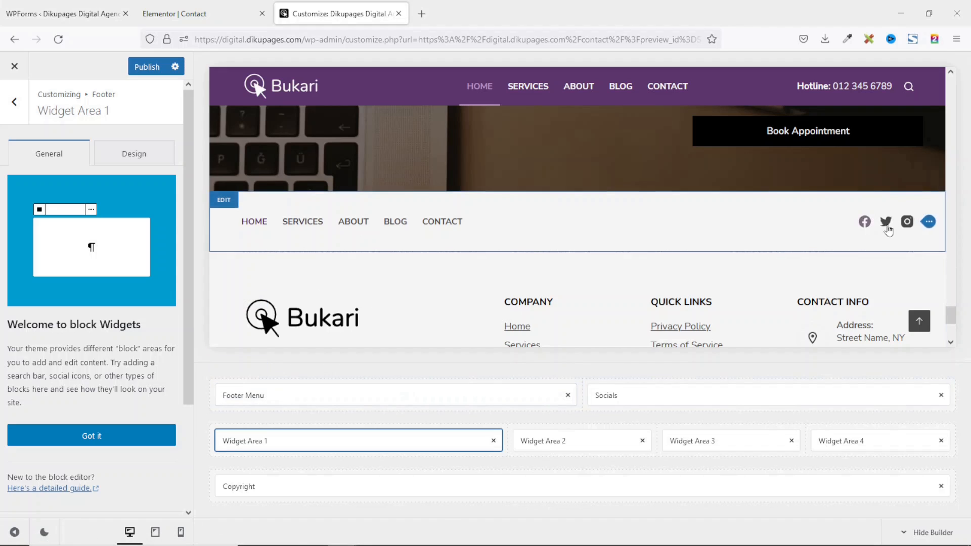
pyautogui.scroll(-4, 269, 181)
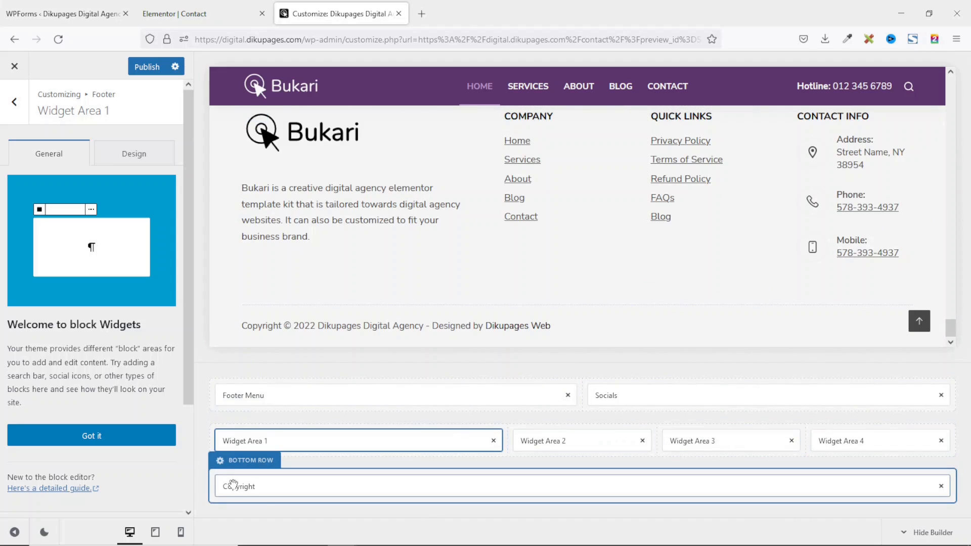
pyautogui.scroll(1, 235, 217)
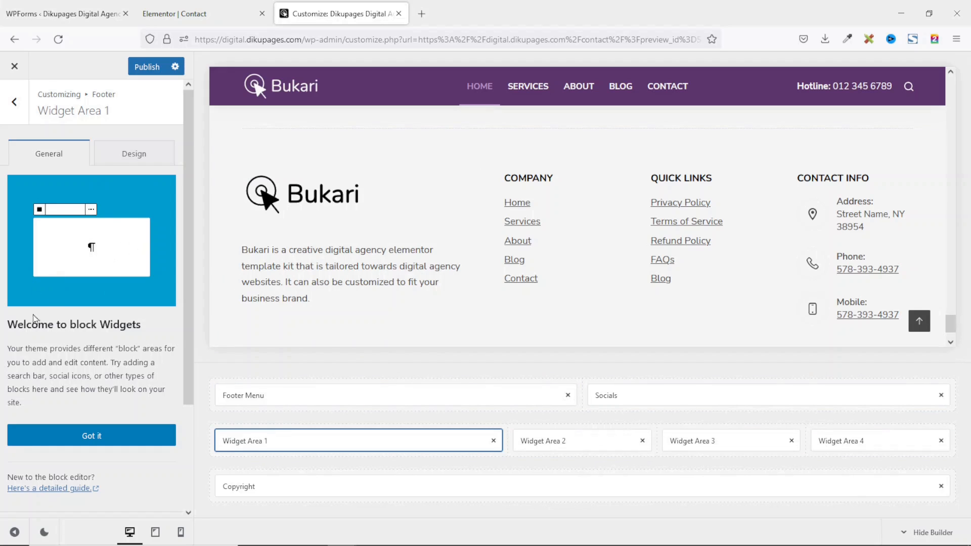
# Dismiss the block widgets intro and type 'iueurh' at the end of the footer description paragraph.
pyautogui.click(75, 435)
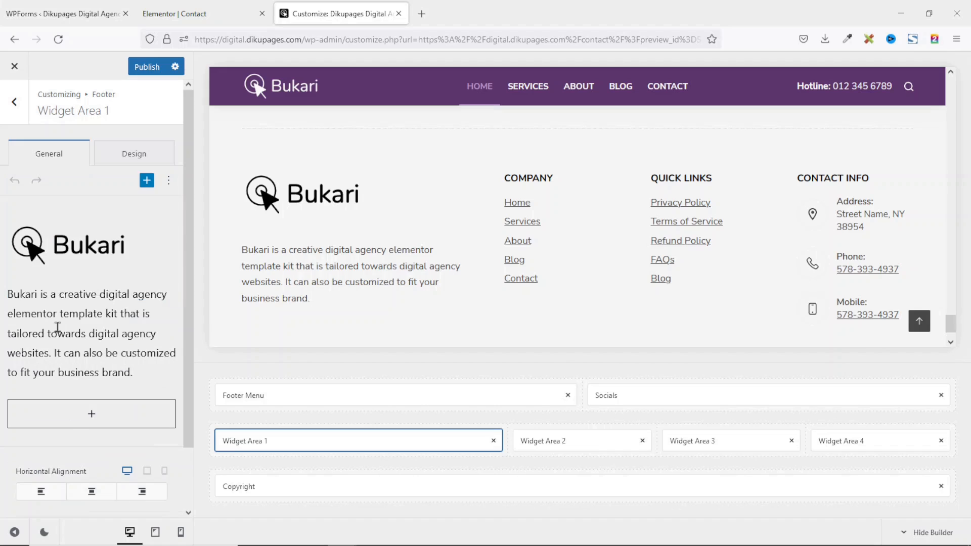
pyautogui.click(78, 289)
pyautogui.click(76, 326)
pyautogui.moveTo(142, 377); pyautogui.dragTo(10, 293)
pyautogui.click(2, 385)
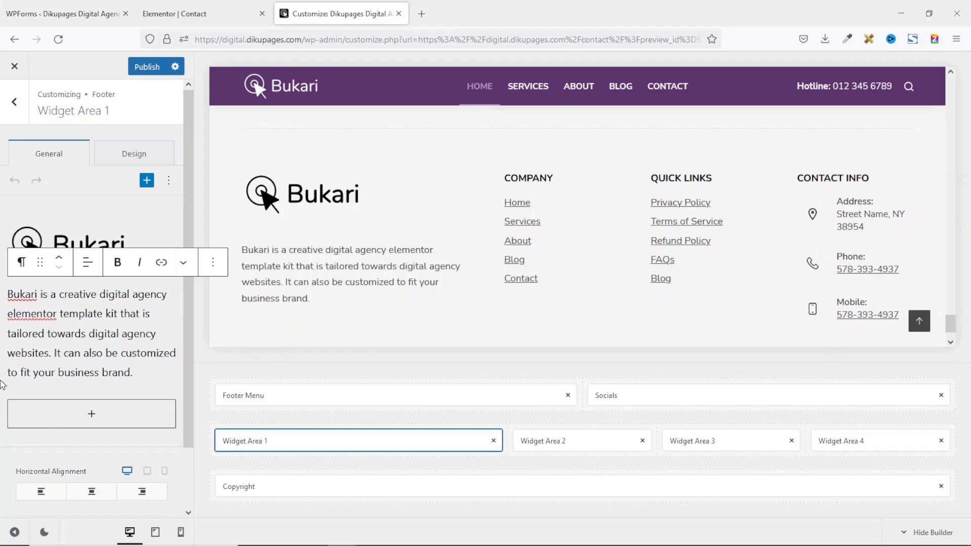
pyautogui.click(150, 375)
pyautogui.write('iueurh')
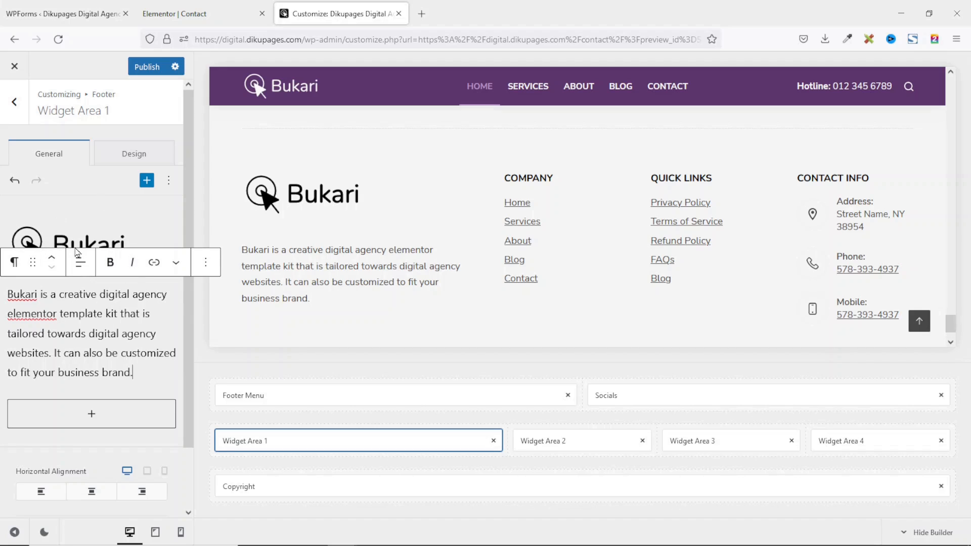
# Replace the Widget Area 1 logo from the Media Library, trying logo-white-1 then settling on logo-black-1.
pyautogui.click(60, 242)
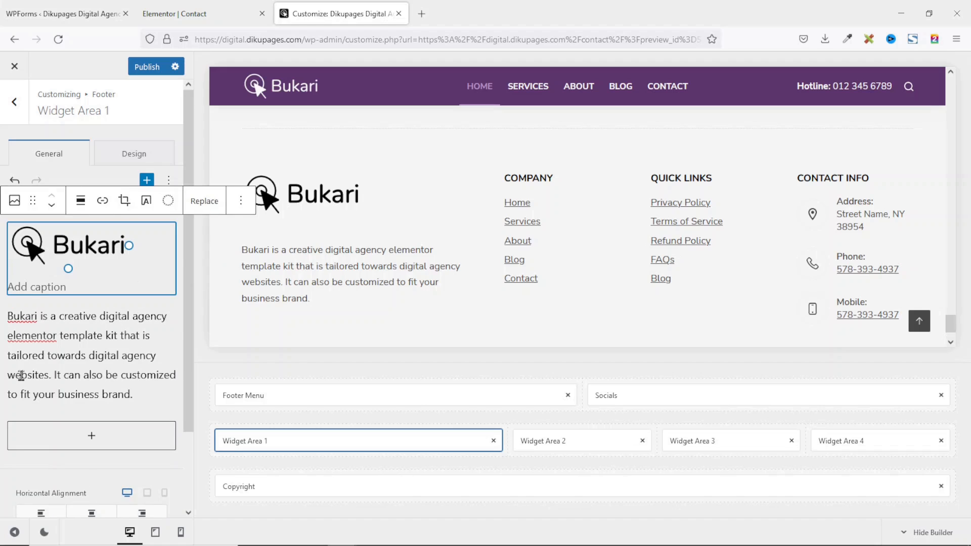
pyautogui.click(205, 202)
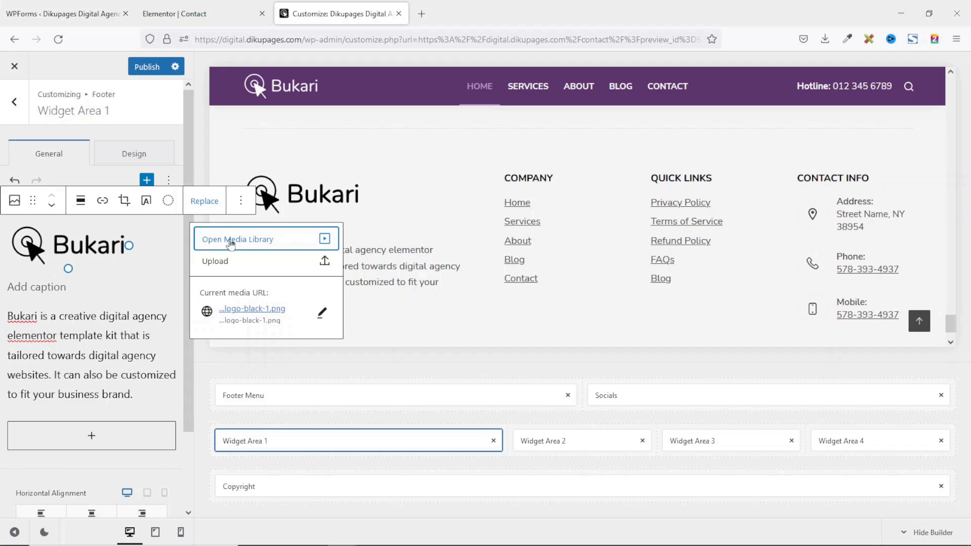
pyautogui.click(252, 244)
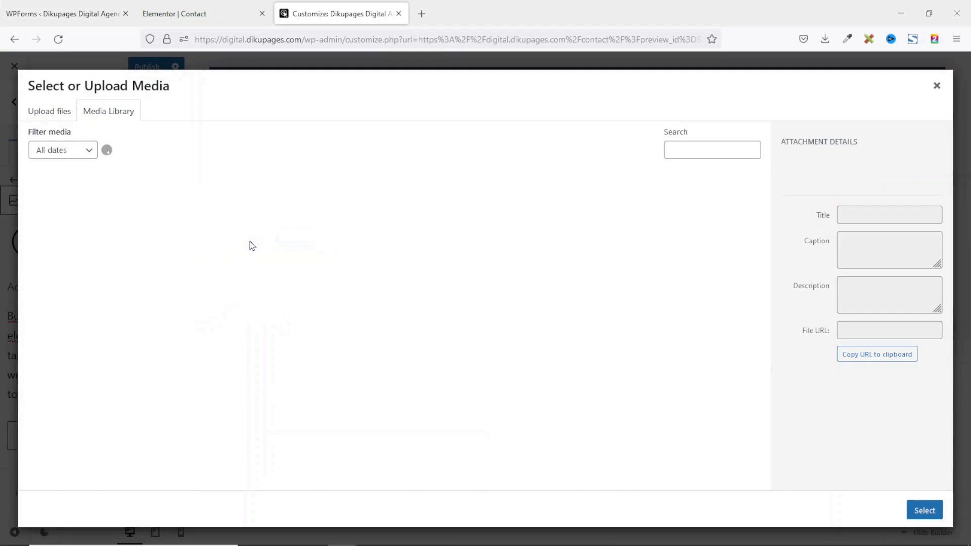
pyautogui.click(178, 203)
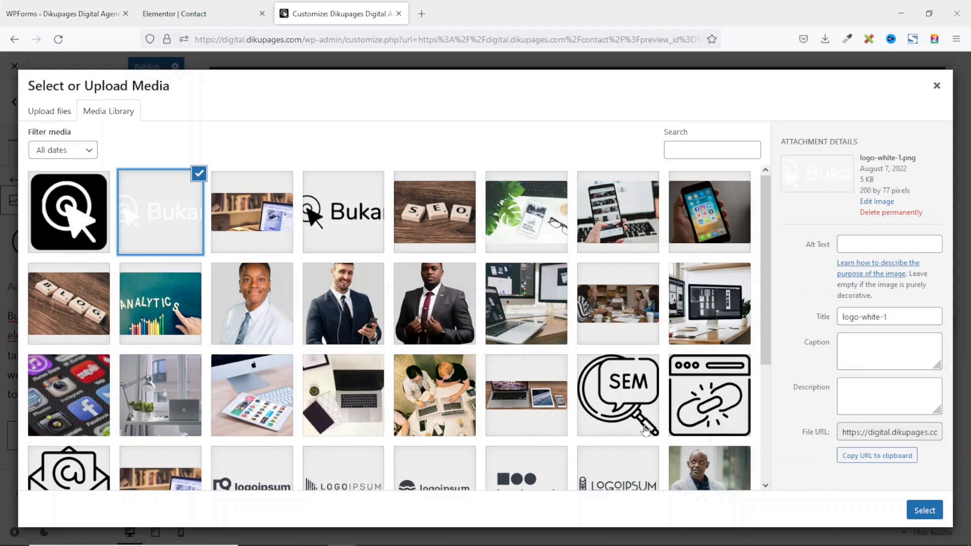
pyautogui.click(926, 510)
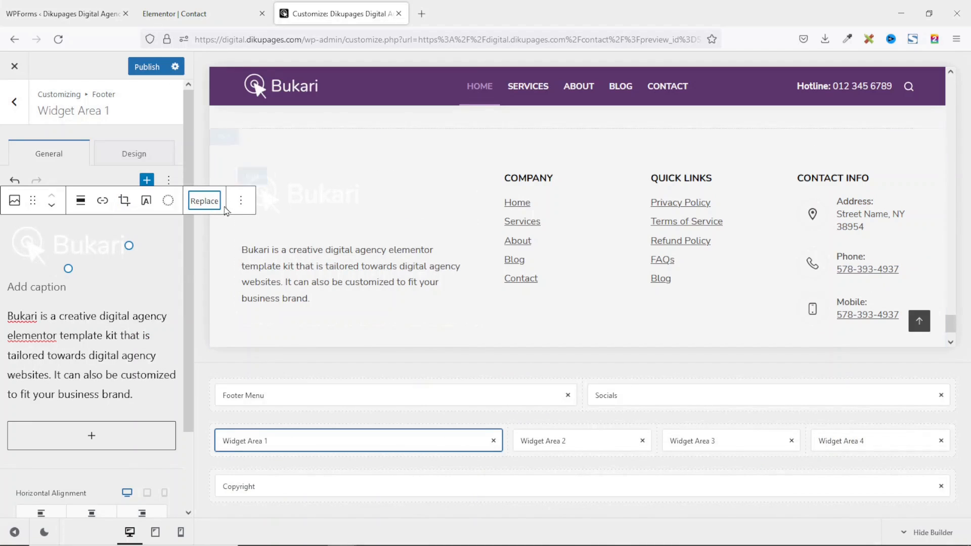
pyautogui.click(205, 203)
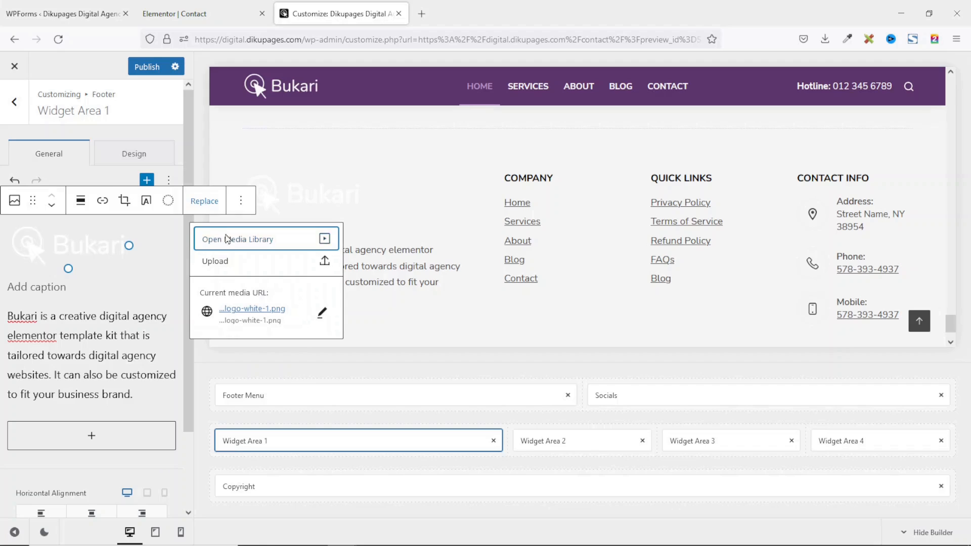
pyautogui.click(226, 239)
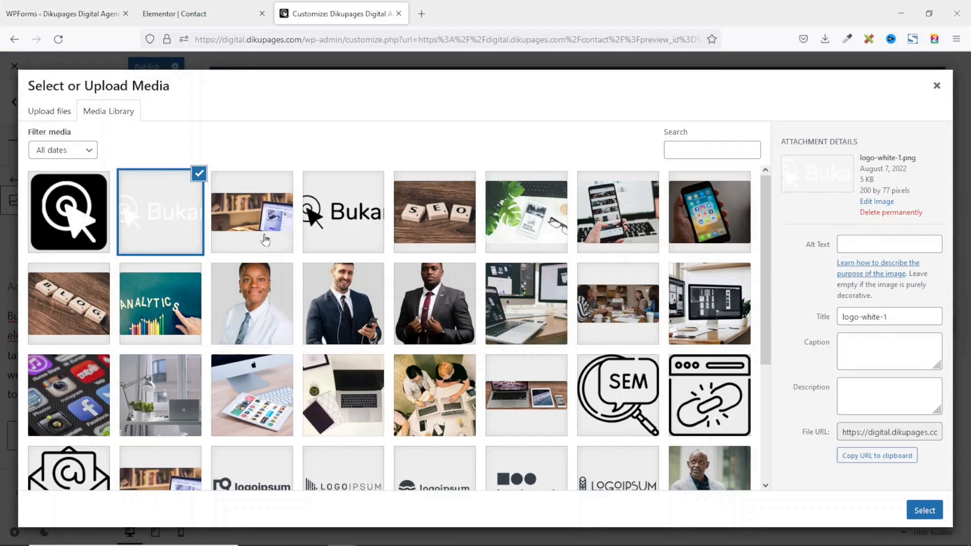
pyautogui.click(324, 219)
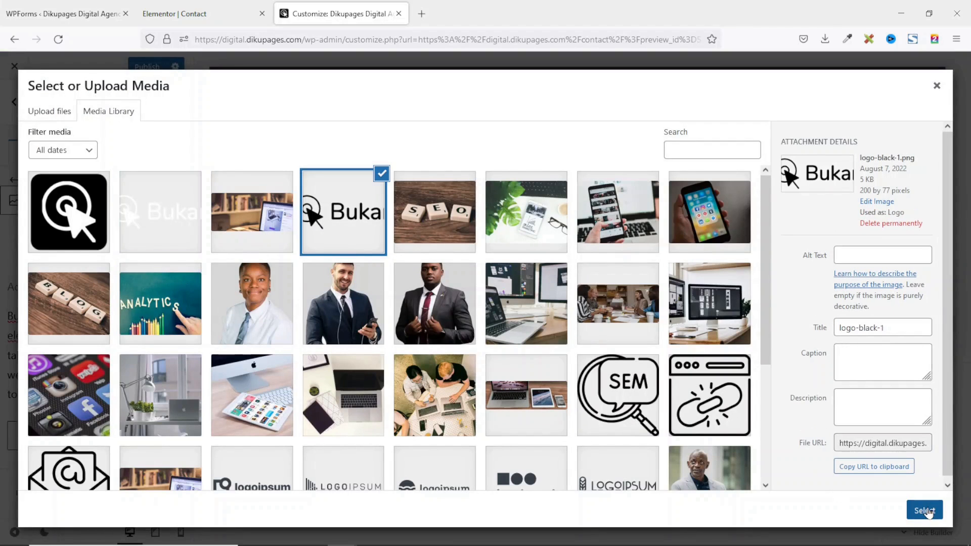
pyautogui.click(925, 510)
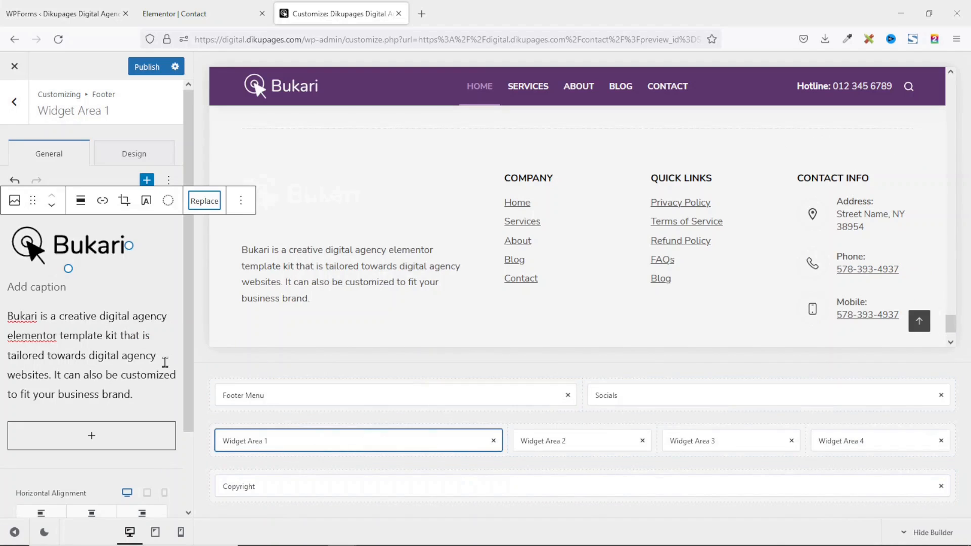
# Deselect the widget blocks and open footer Widget Area 2's settings.
pyautogui.click(241, 200)
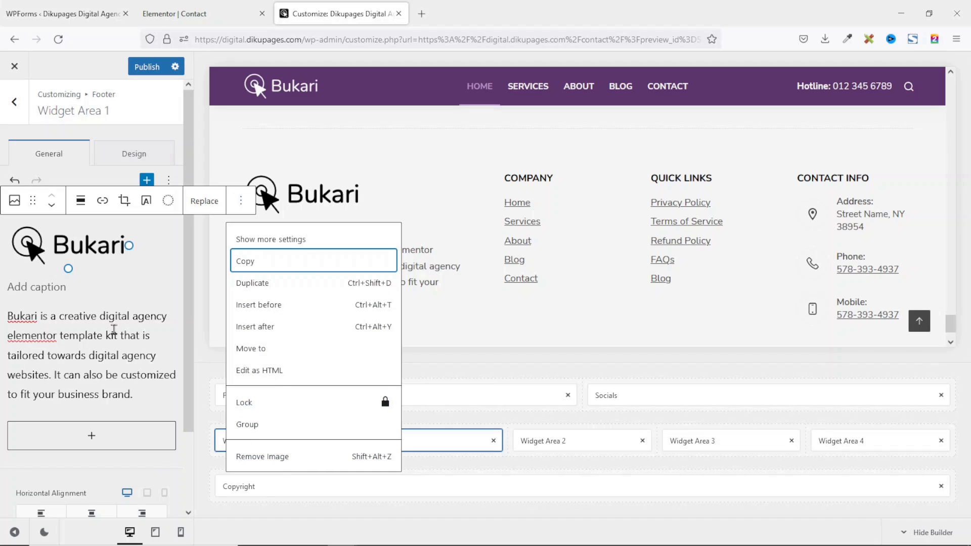
pyautogui.click(114, 329)
pyautogui.click(213, 345)
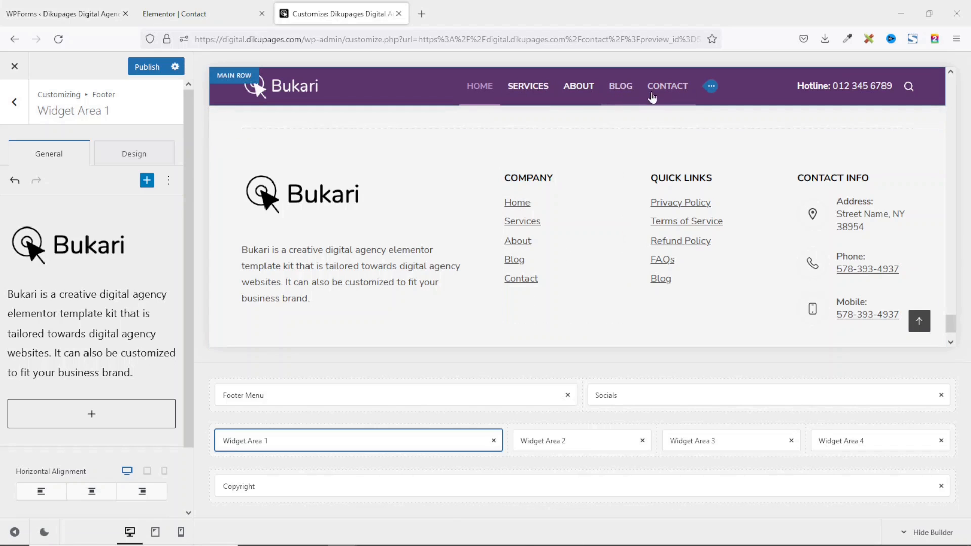
pyautogui.click(550, 441)
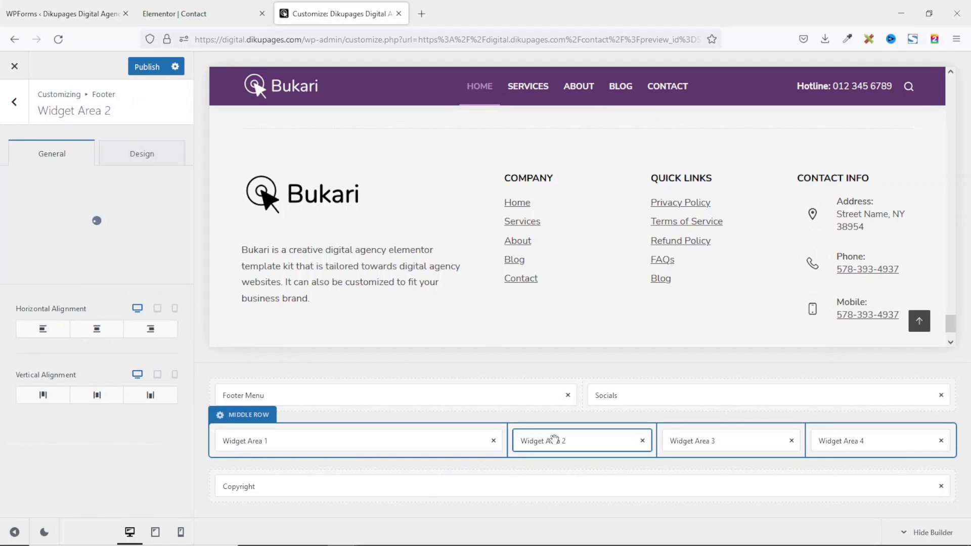
pyautogui.click(98, 291)
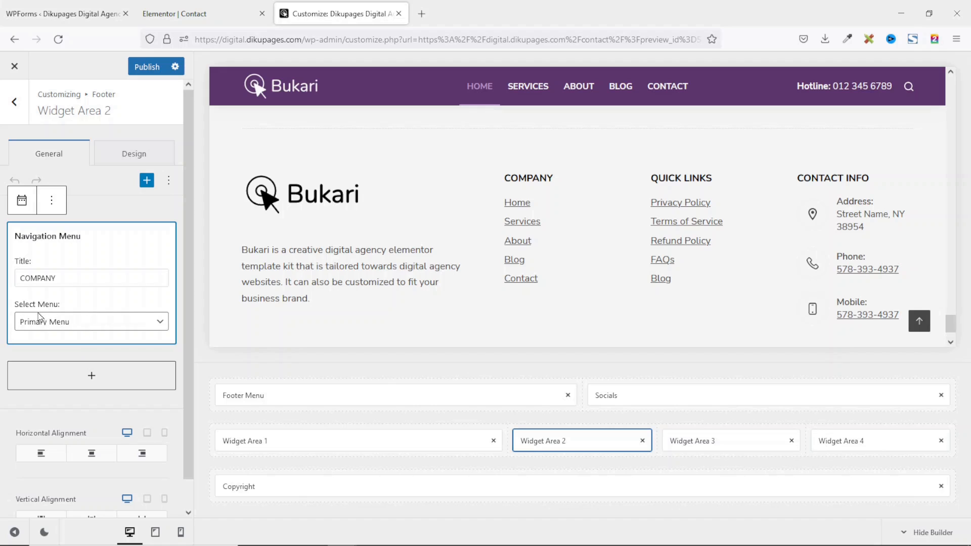
pyautogui.click(80, 322)
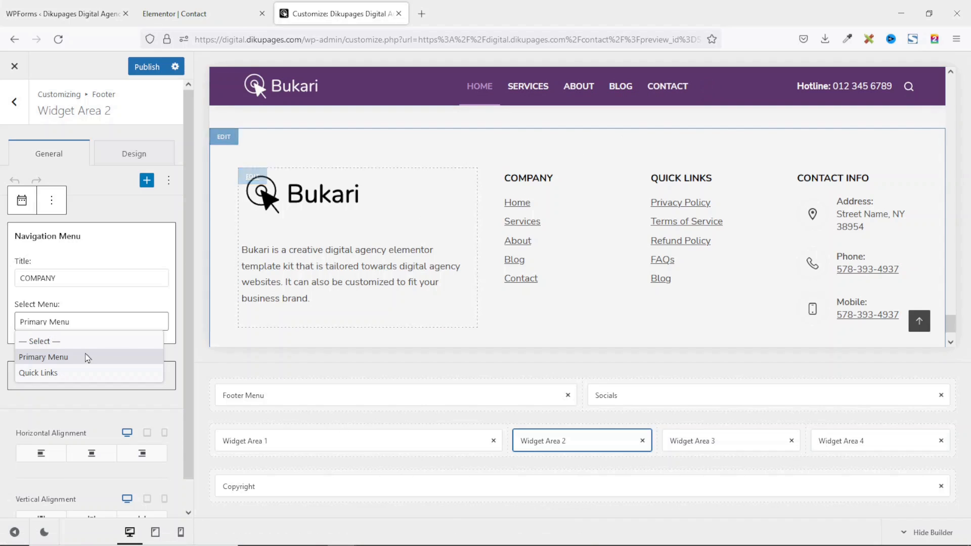
pyautogui.click(58, 373)
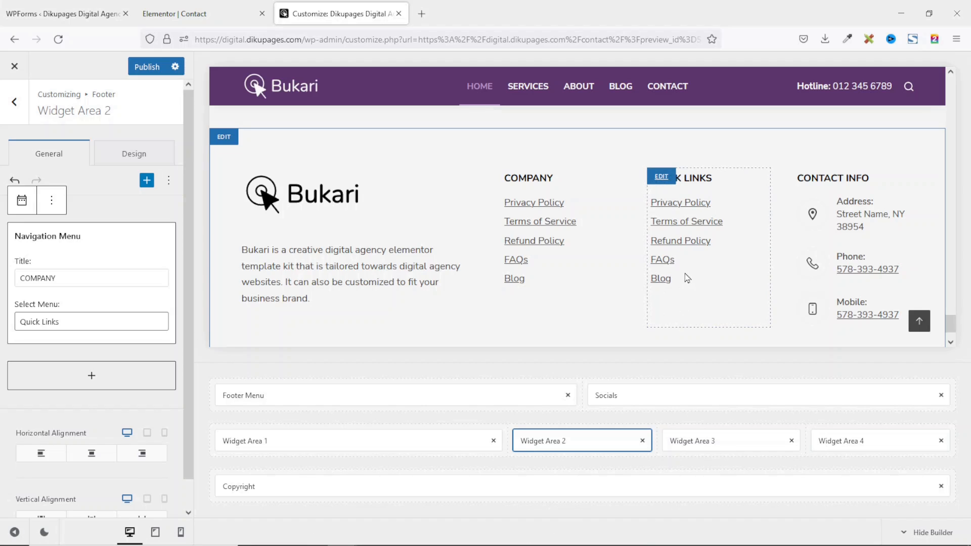
pyautogui.click(112, 324)
pyautogui.click(61, 364)
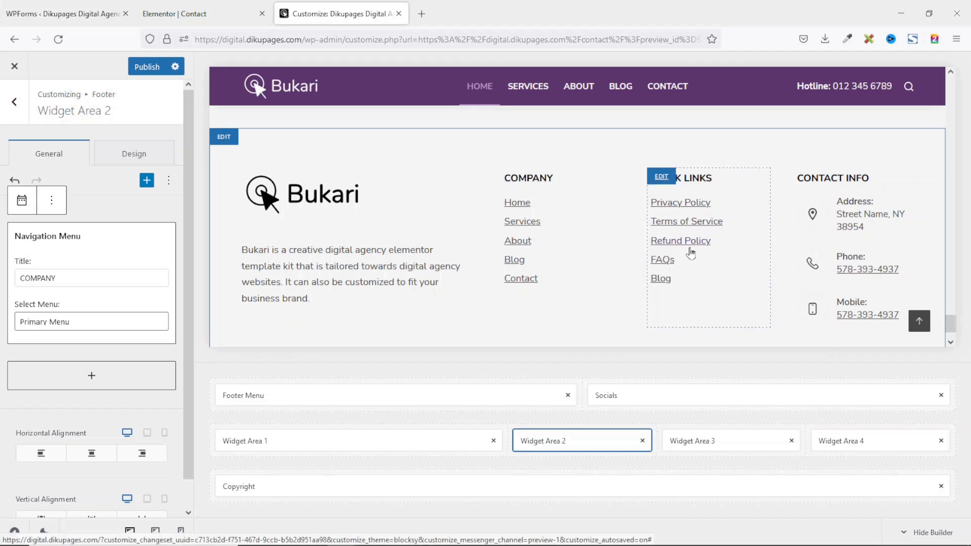
pyautogui.click(75, 12)
# Load the Quick Links menu on the Appearance > Menus page.
pyautogui.scroll(-3, 87, 243)
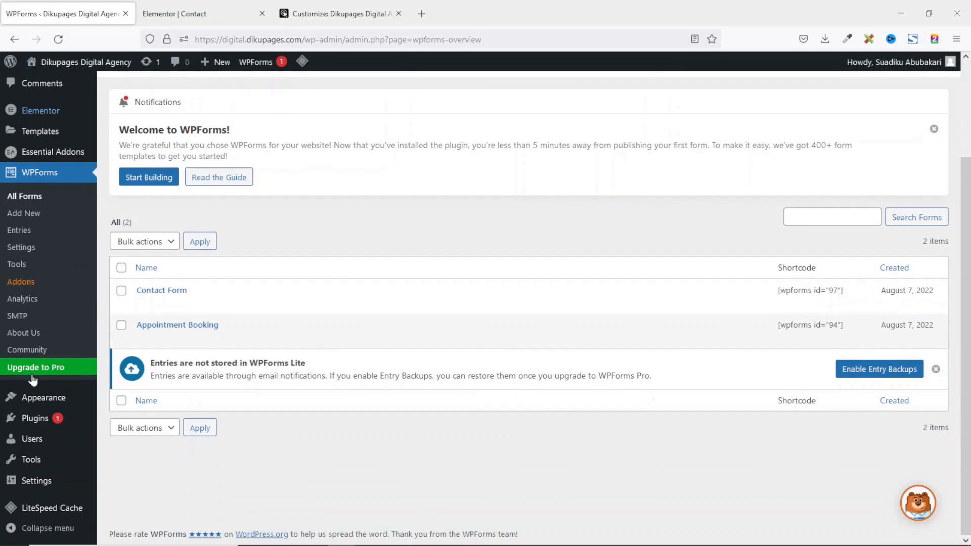
pyautogui.moveTo(43, 405)
pyautogui.click(126, 456)
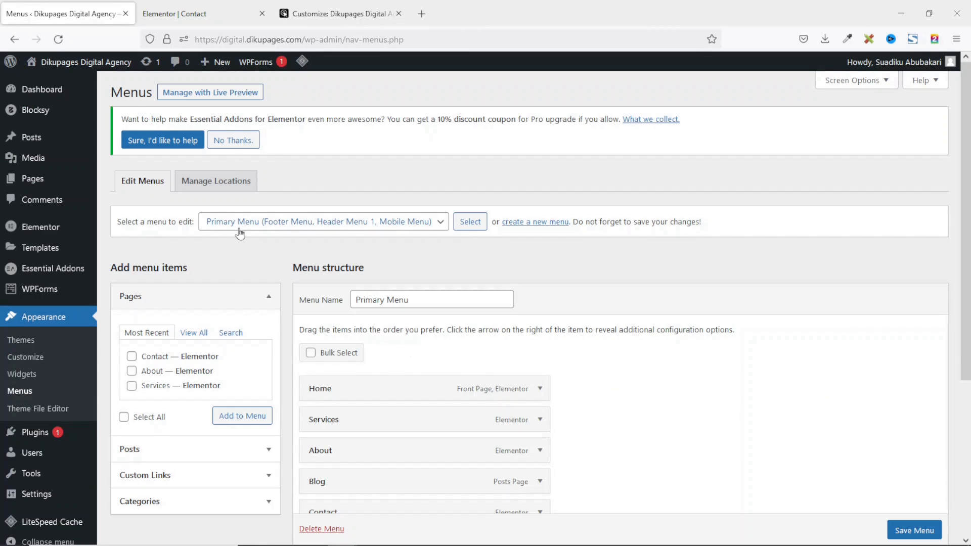
pyautogui.click(258, 227)
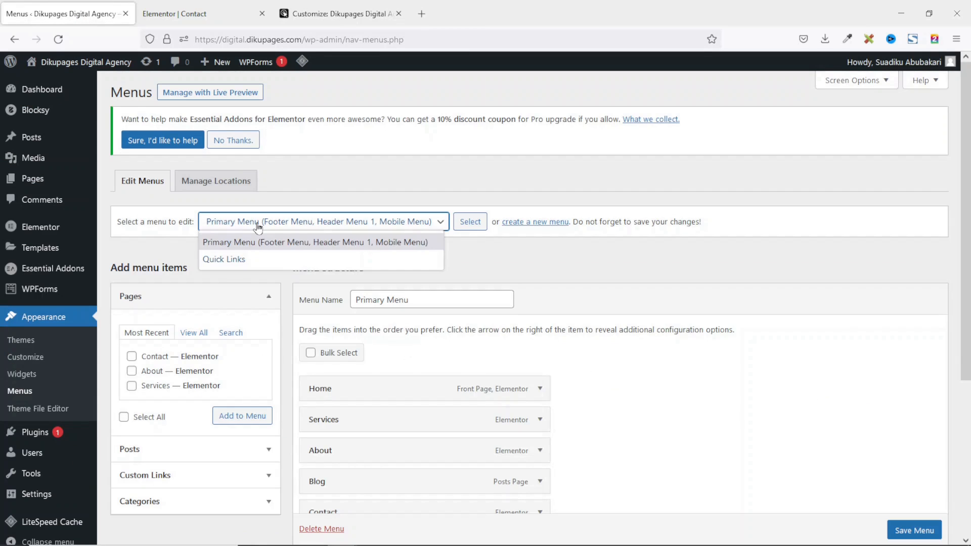
pyautogui.click(245, 260)
pyautogui.click(468, 224)
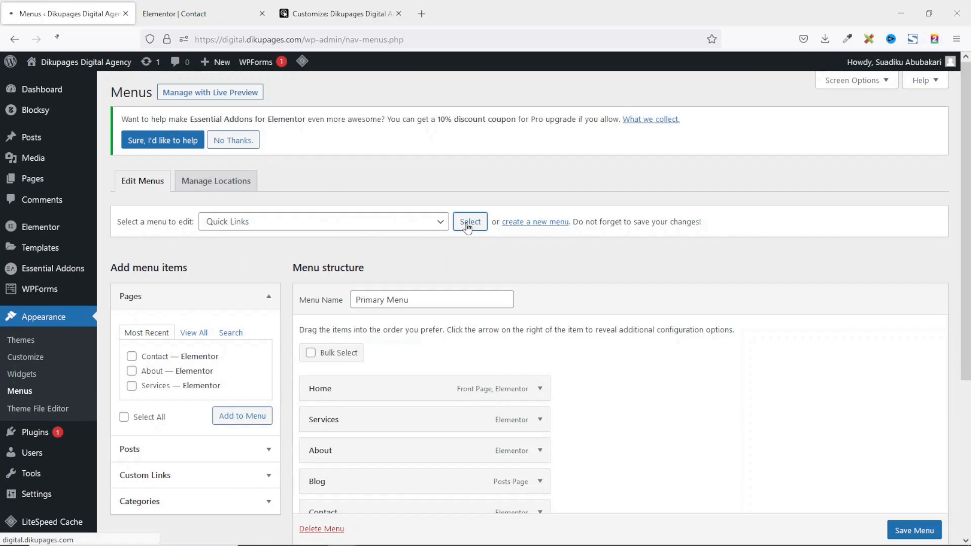
# Expand the Privacy Policy item to inspect its URL, then return to the Customize tab.
pyautogui.scroll(-1, 607, 340)
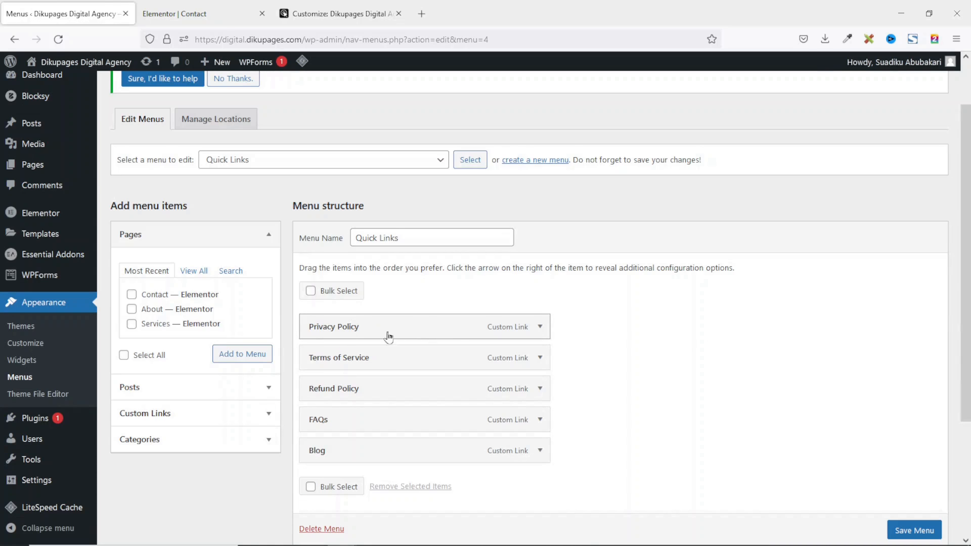
pyautogui.click(540, 328)
pyautogui.moveTo(337, 367); pyautogui.dragTo(307, 367)
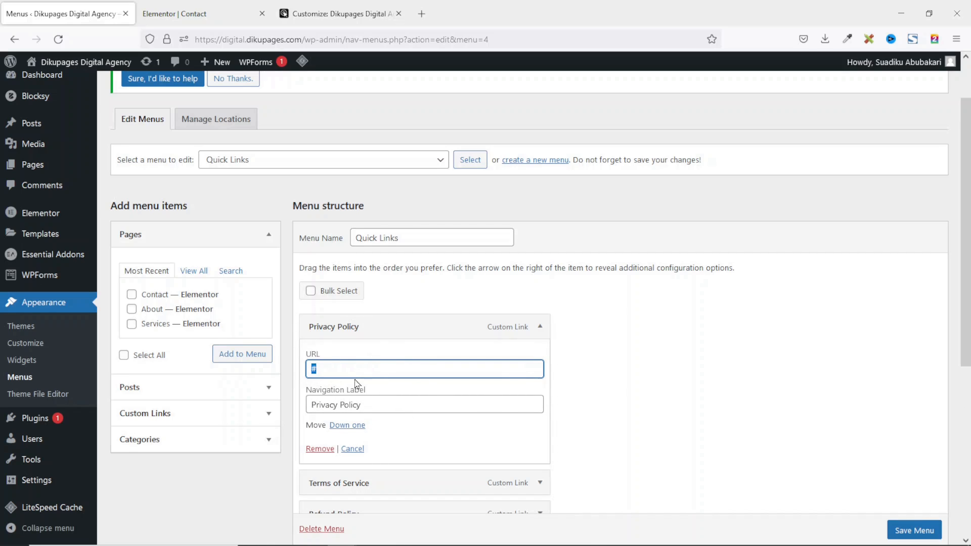
pyautogui.click(347, 19)
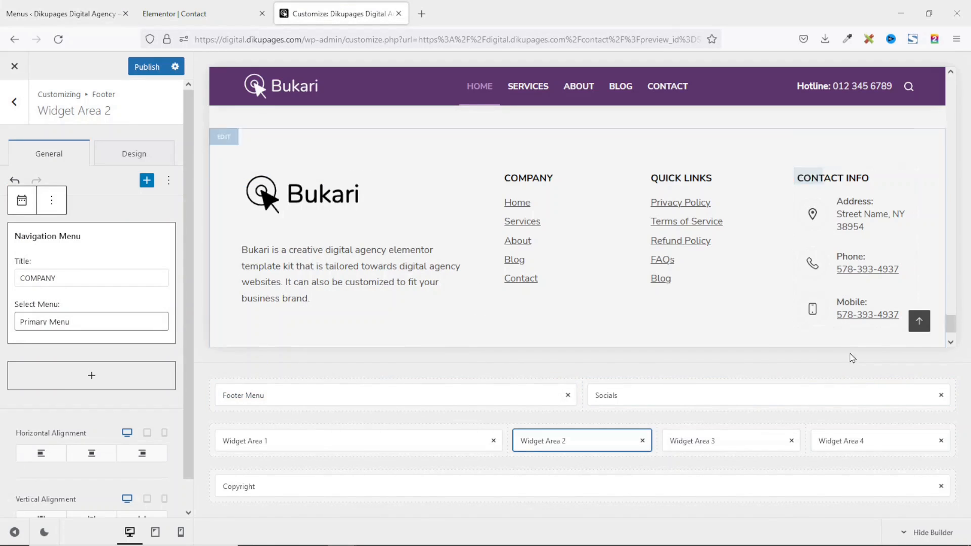
# Open the CONTACT INFO widget in footer Widget Area 4.
pyautogui.click(839, 442)
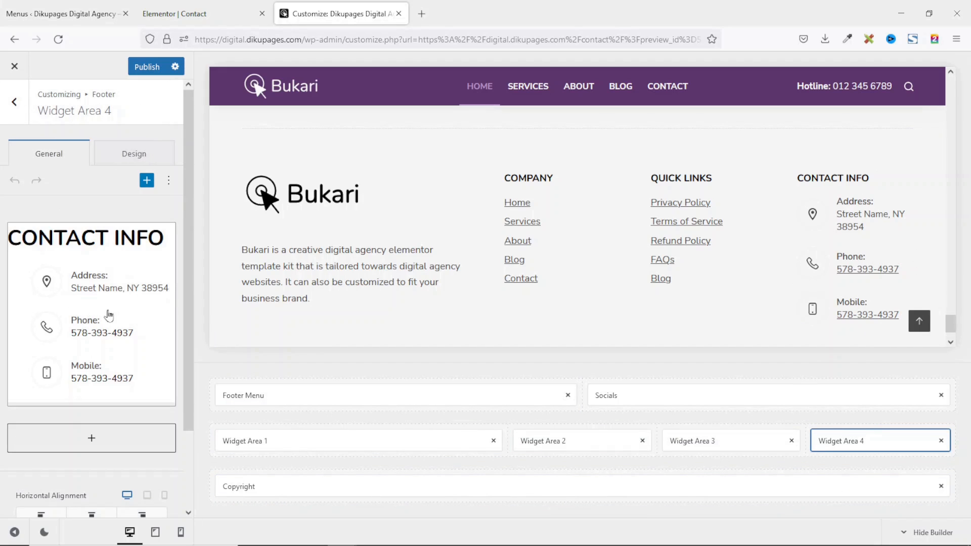
pyautogui.click(117, 309)
pyautogui.moveTo(95, 281); pyautogui.dragTo(2, 279)
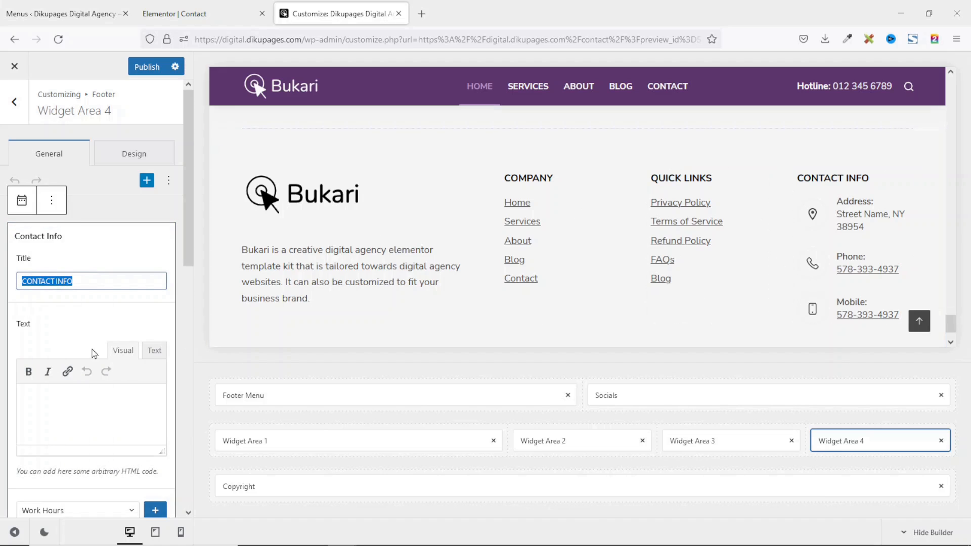
pyautogui.scroll(-6, 93, 351)
pyautogui.scroll(1, 94, 351)
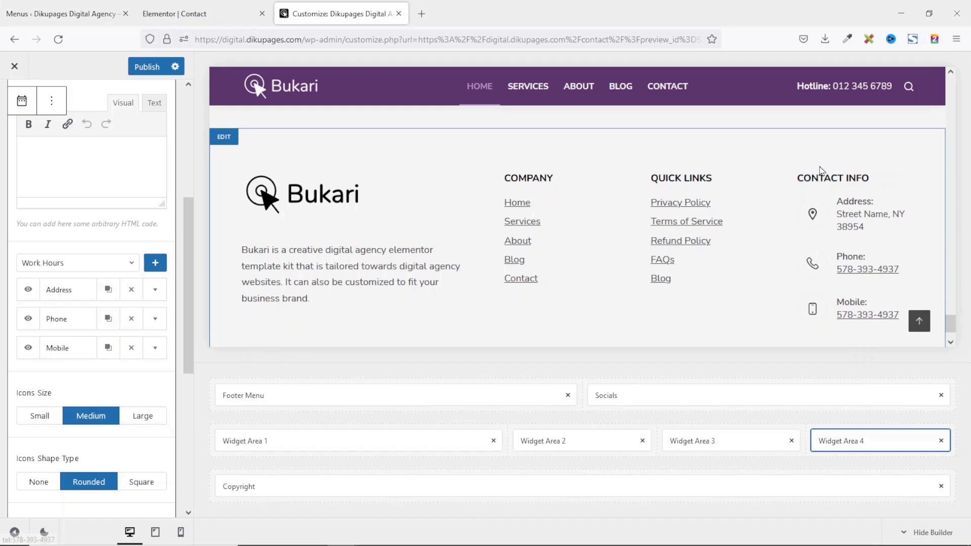
# Toggle the Address entry off and on, then expand its Title, Content and Link fields.
pyautogui.click(21, 293)
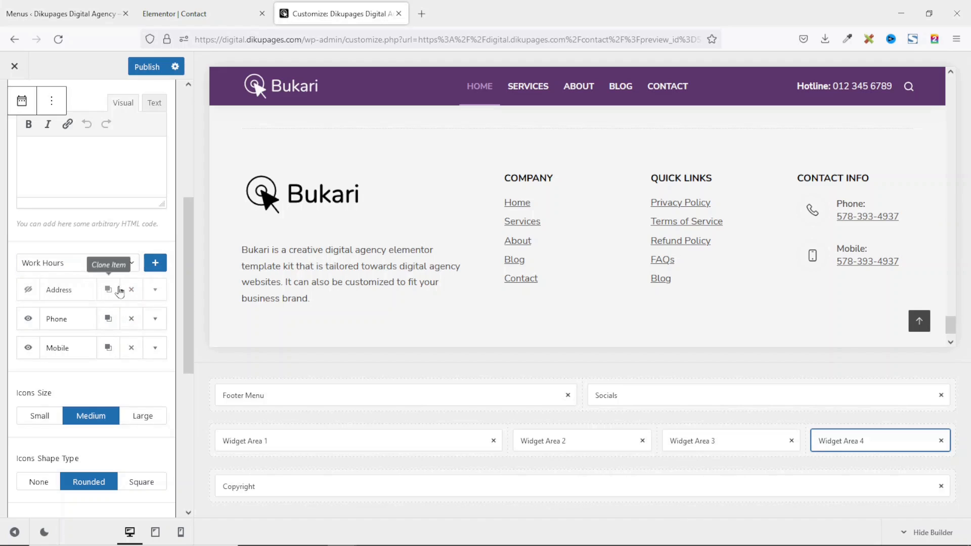
pyautogui.click(28, 292)
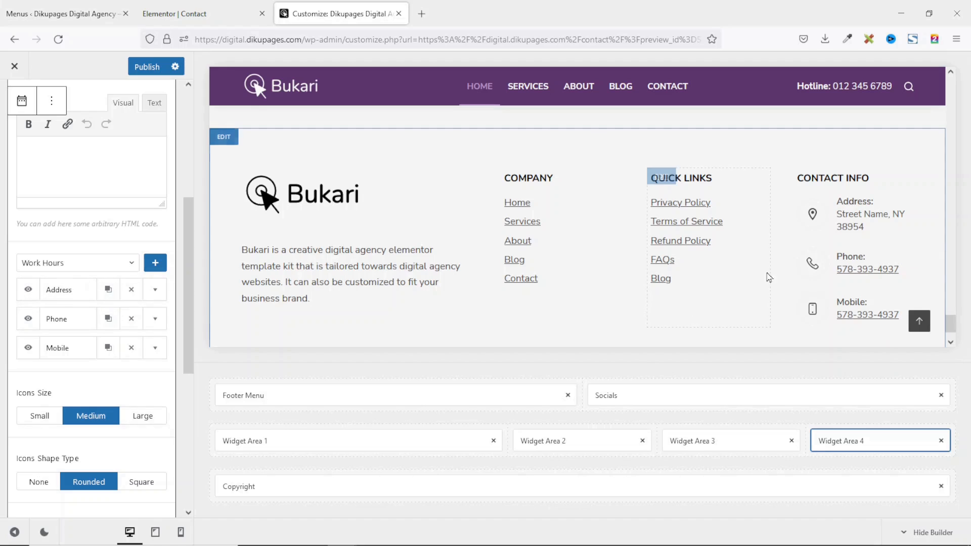
pyautogui.click(157, 291)
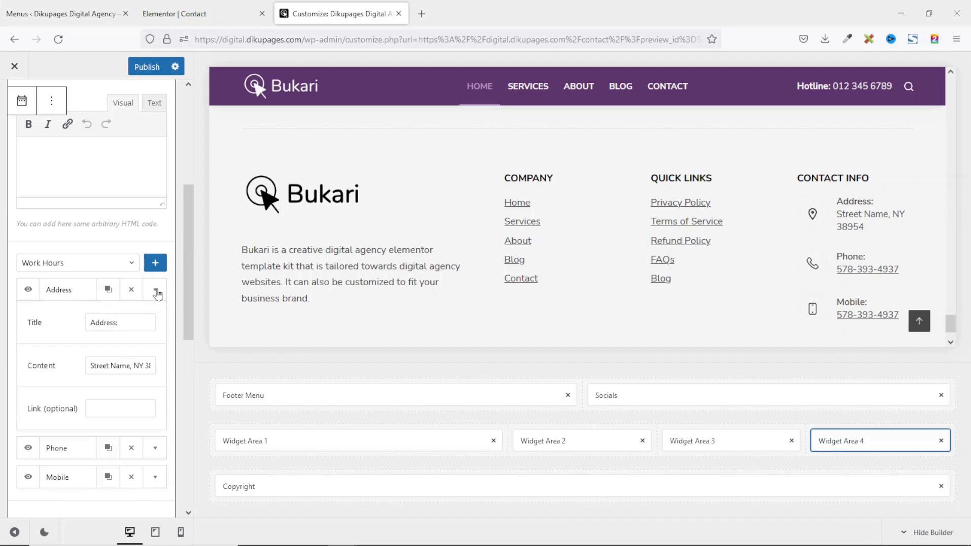
# Paste the new street address into the Address entry's Content field.
pyautogui.doubleClick(853, 202)
pyautogui.moveTo(135, 293); pyautogui.dragTo(79, 290)
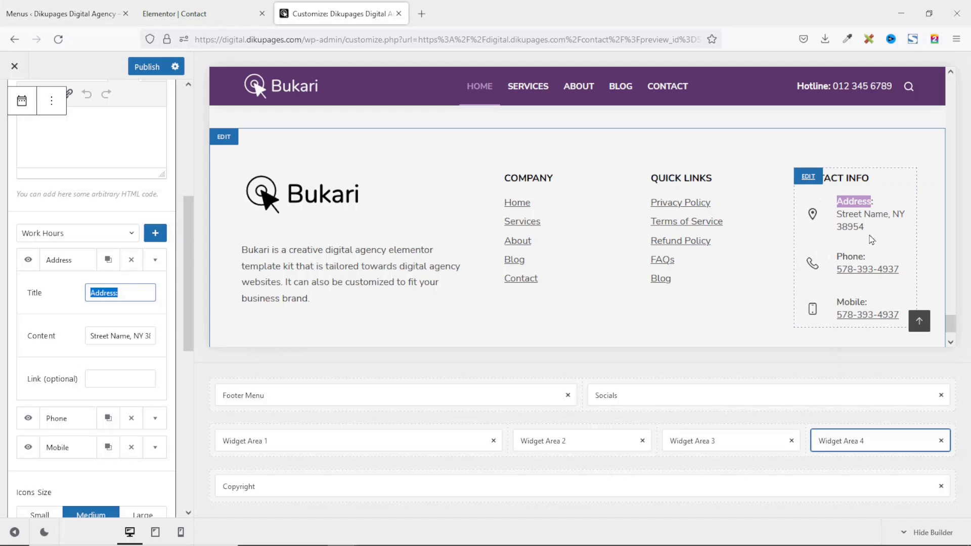
pyautogui.moveTo(90, 335); pyautogui.dragTo(196, 335)
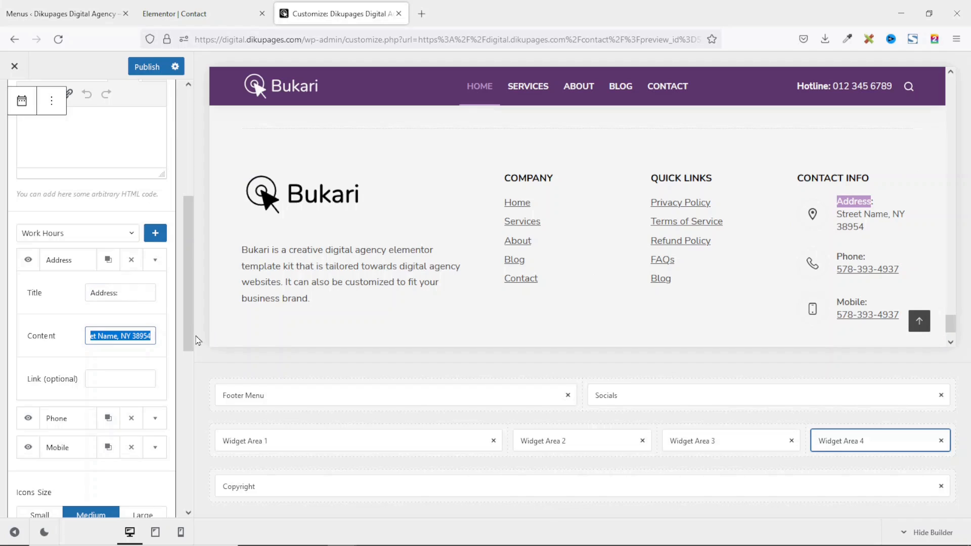
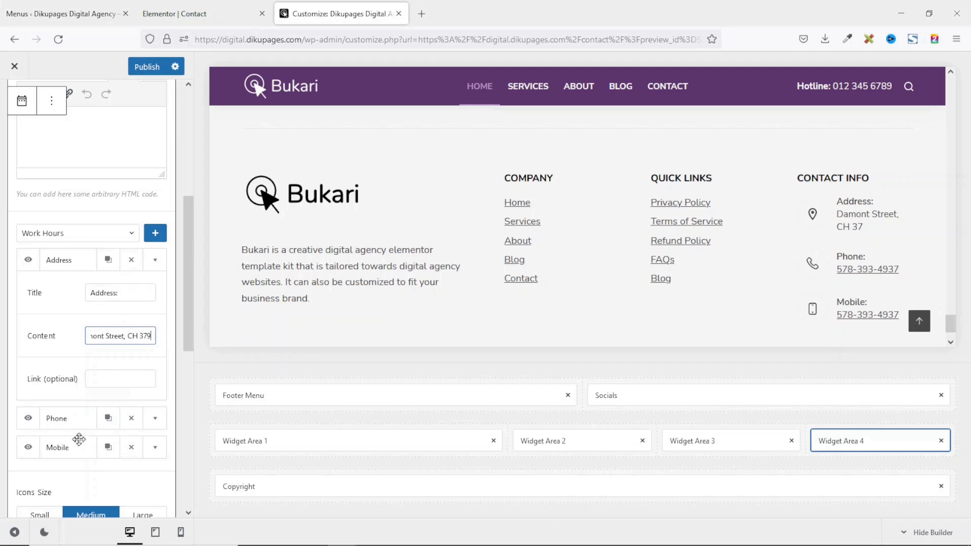
# Replace the Phone entry's number and put the new number after tel: in its Link.
pyautogui.click(155, 420)
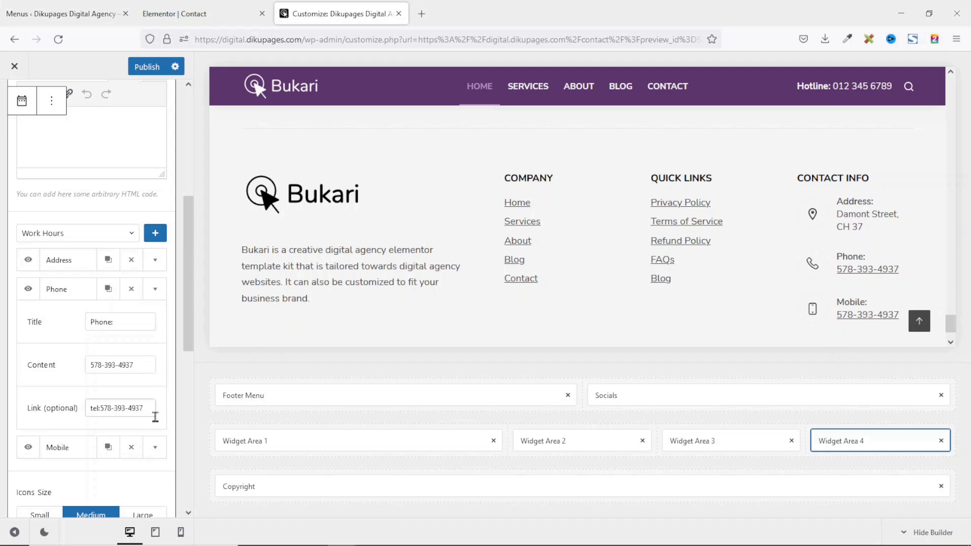
pyautogui.click(143, 367)
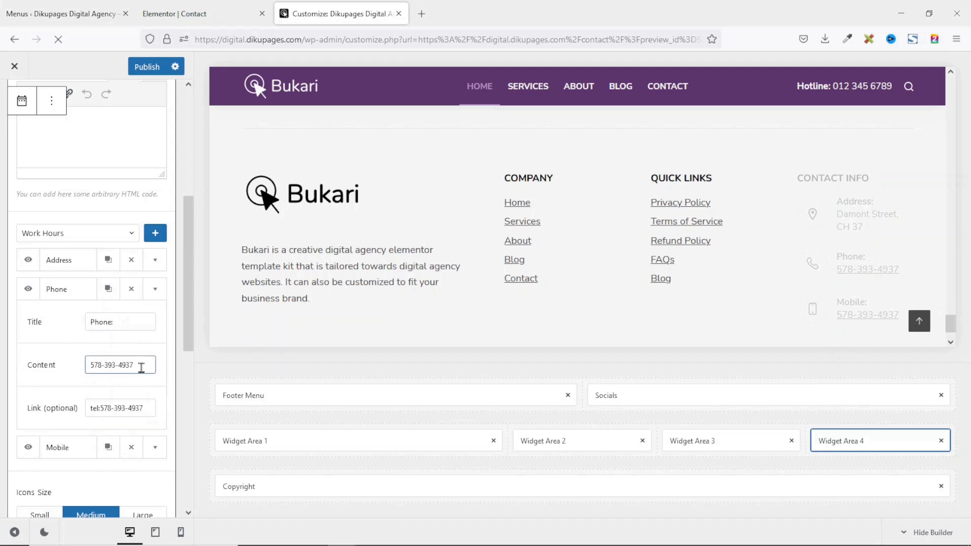
pyautogui.moveTo(144, 366); pyautogui.dragTo(61, 370)
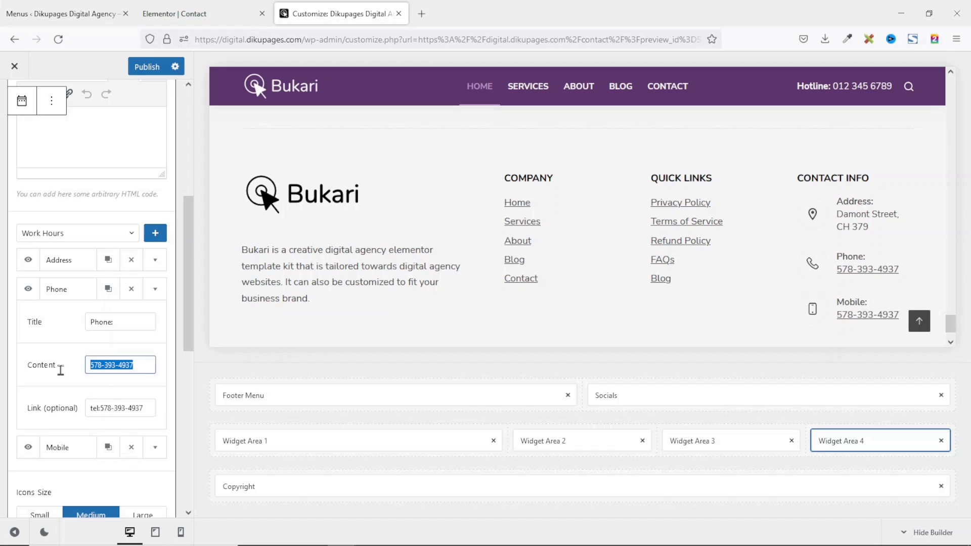
pyautogui.hotkey('ctrl', 'v')
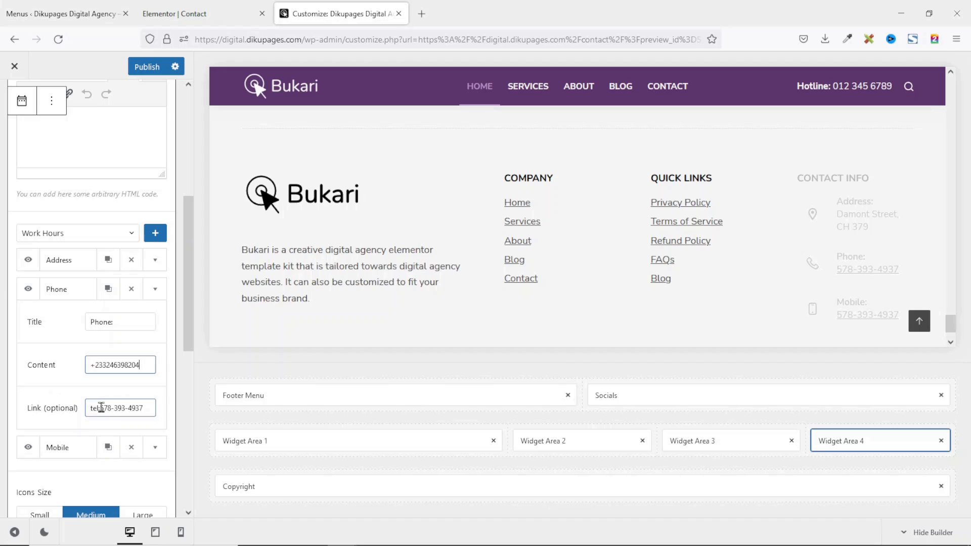
pyautogui.moveTo(101, 408); pyautogui.dragTo(156, 409)
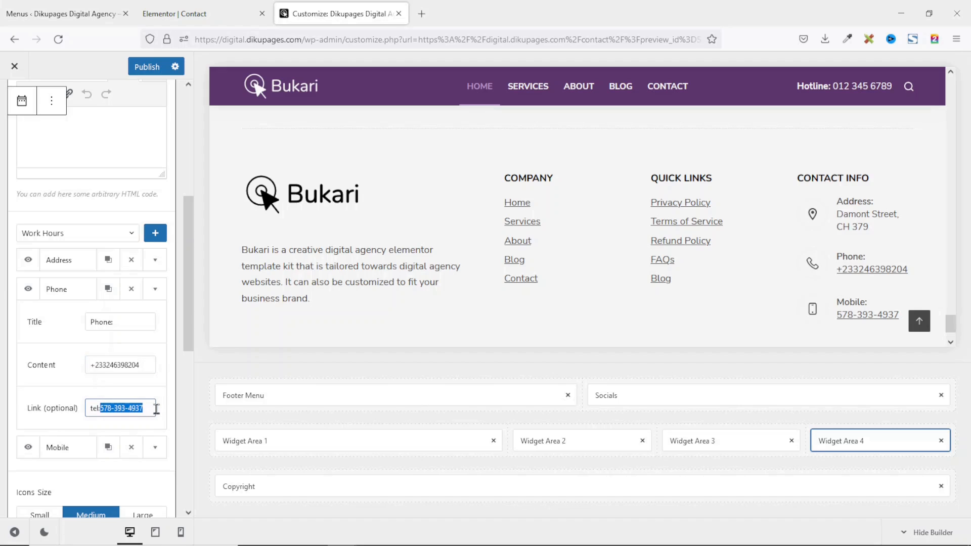
pyautogui.press('BackSpace')
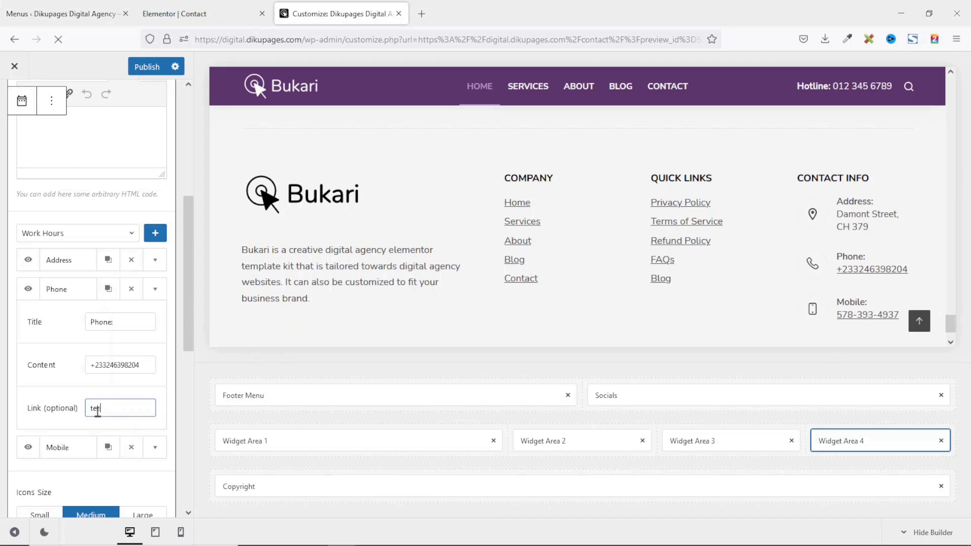
pyautogui.click(57, 362)
pyautogui.hotkey('ctrl', 'c')
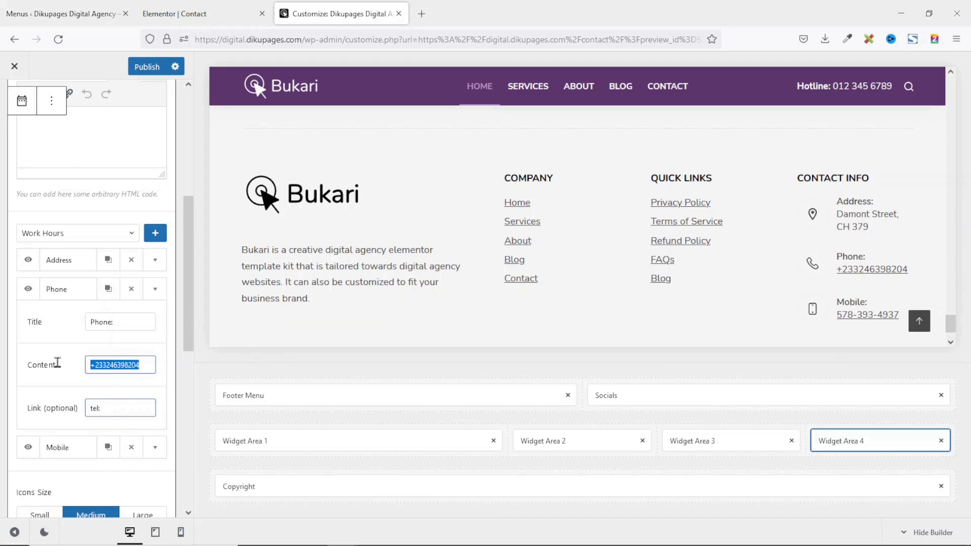
pyautogui.click(127, 407)
pyautogui.hotkey('ctrl', 'v')
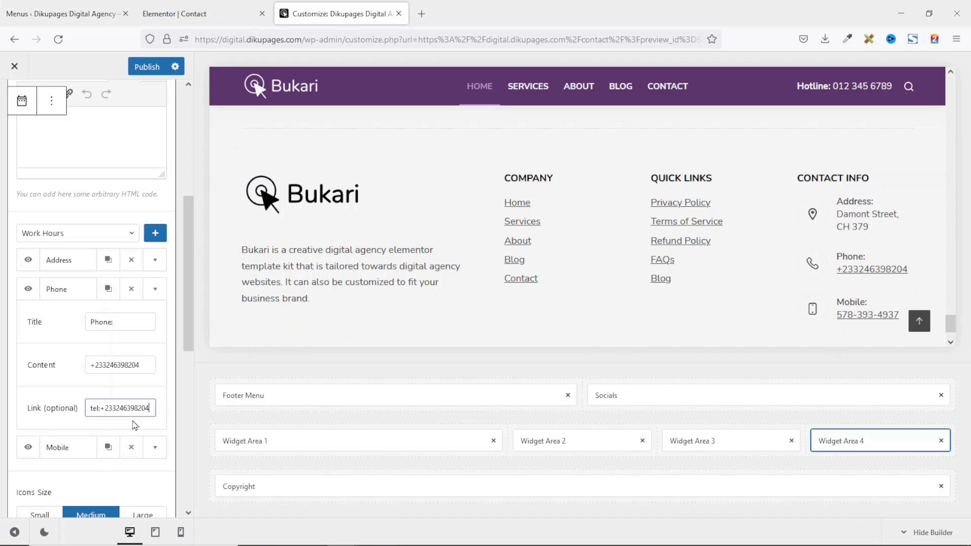
pyautogui.scroll(-2, 121, 420)
pyautogui.click(29, 386)
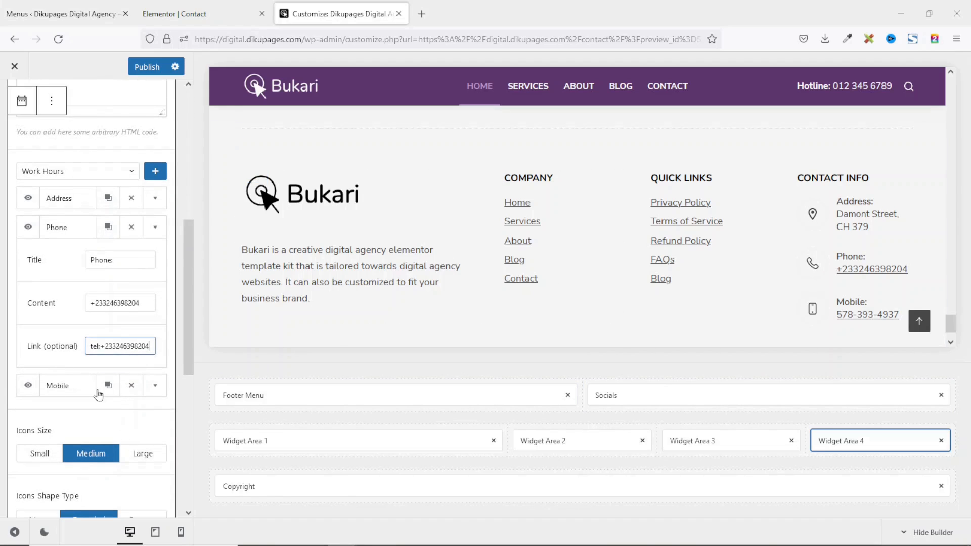
pyautogui.scroll(-3, 104, 392)
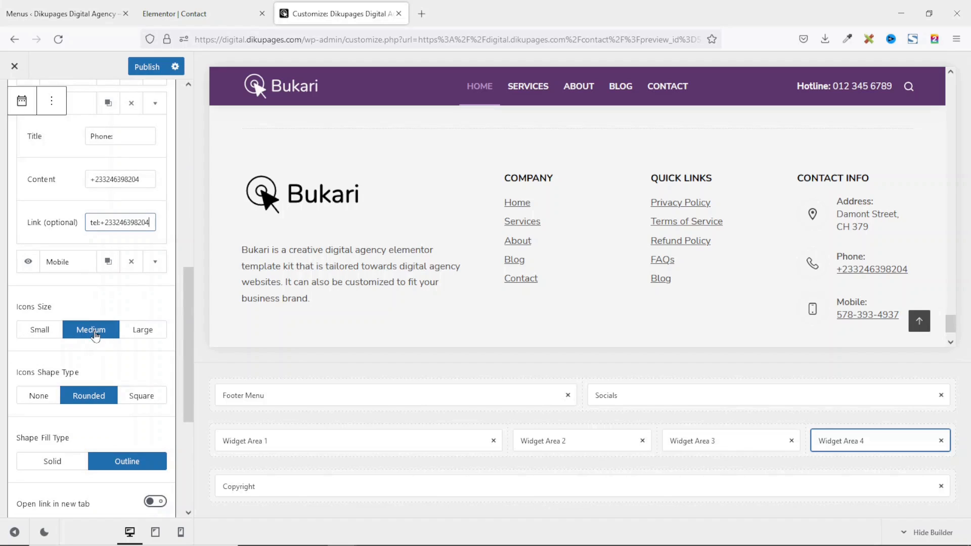
pyautogui.click(39, 334)
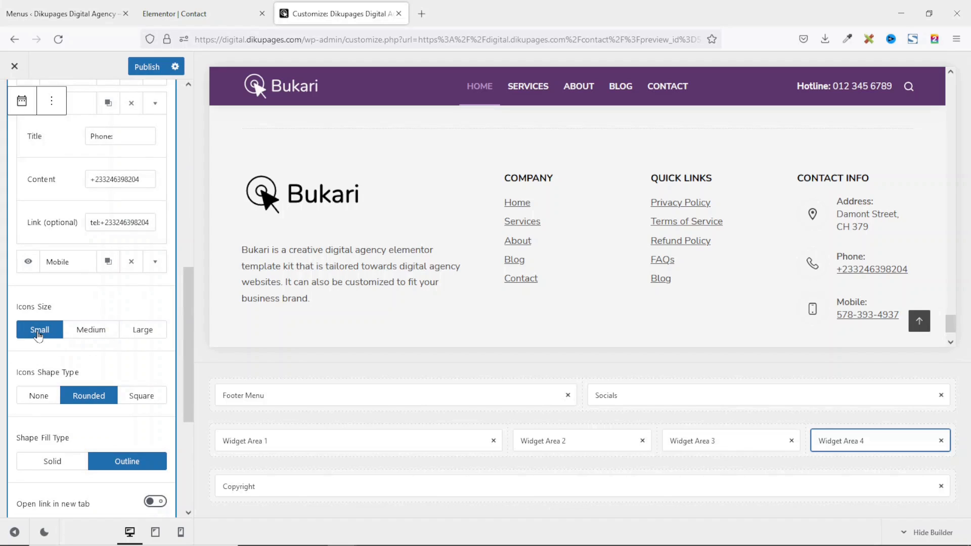
pyautogui.click(144, 330)
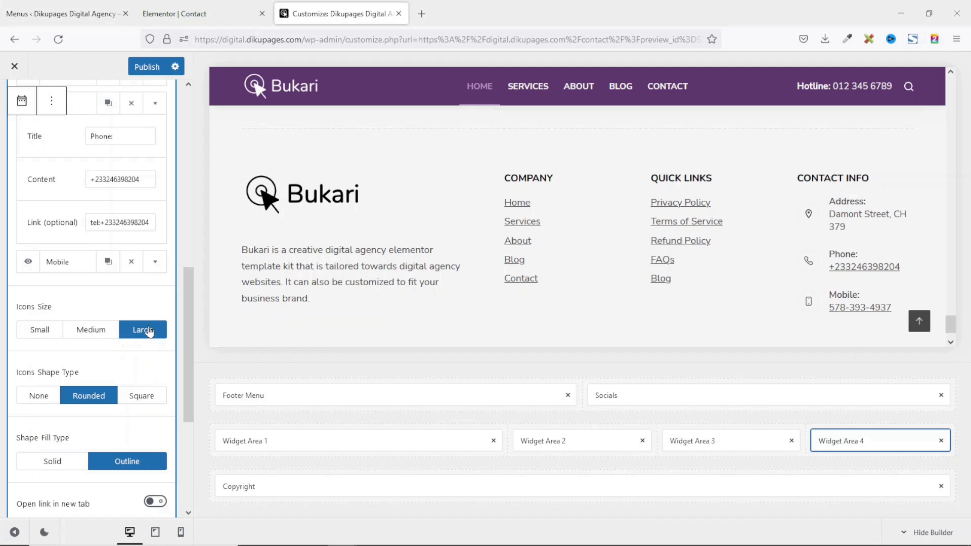
pyautogui.click(89, 335)
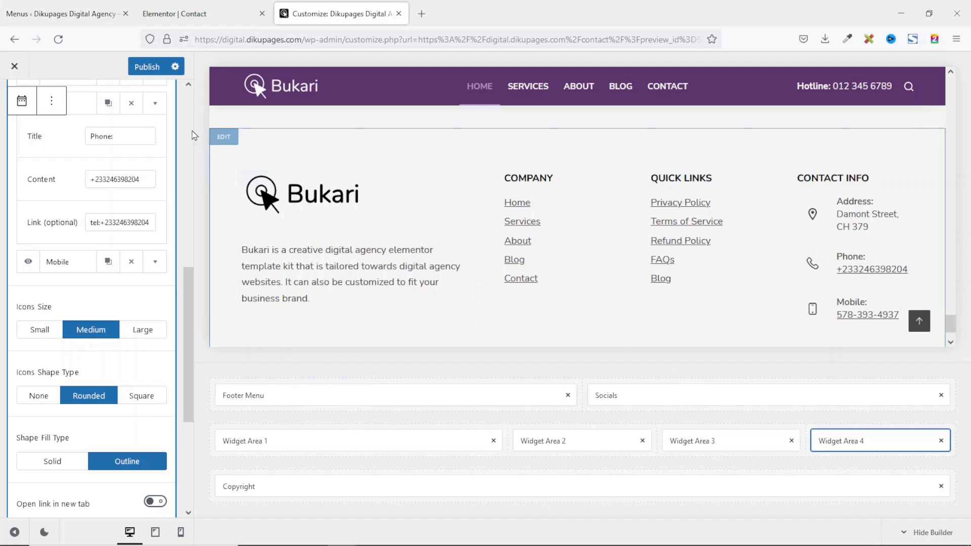
pyautogui.scroll(3, 551, 297)
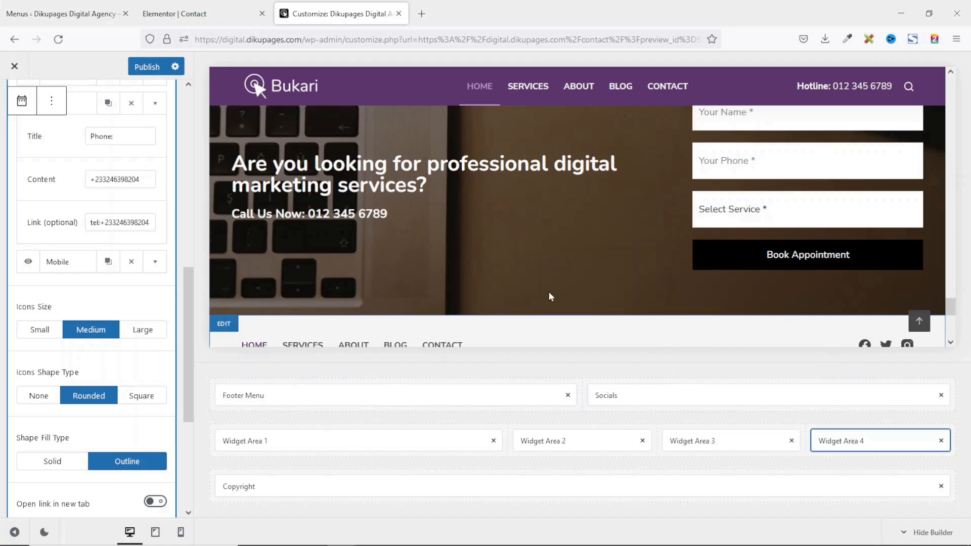
# Publish the footer changes and close the Customizer.
pyautogui.click(150, 71)
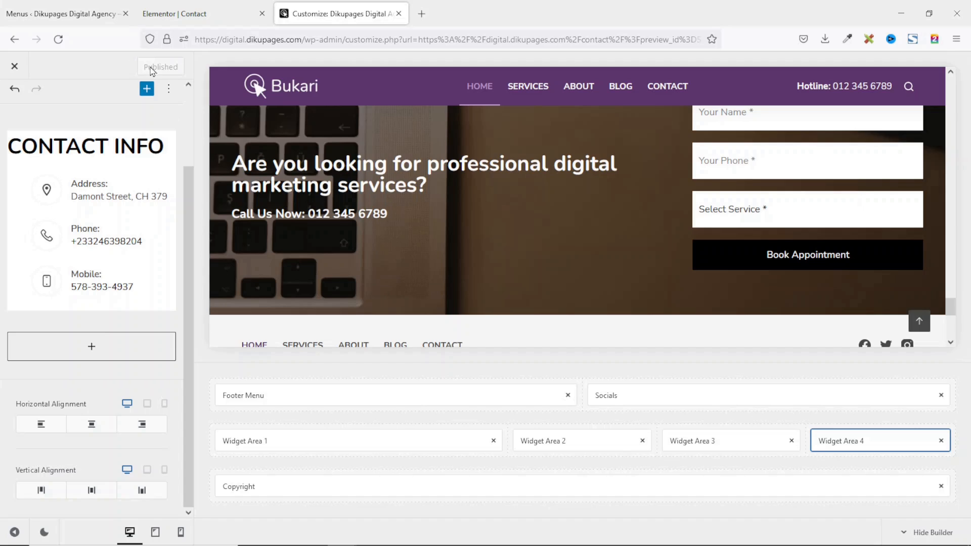
pyautogui.click(14, 68)
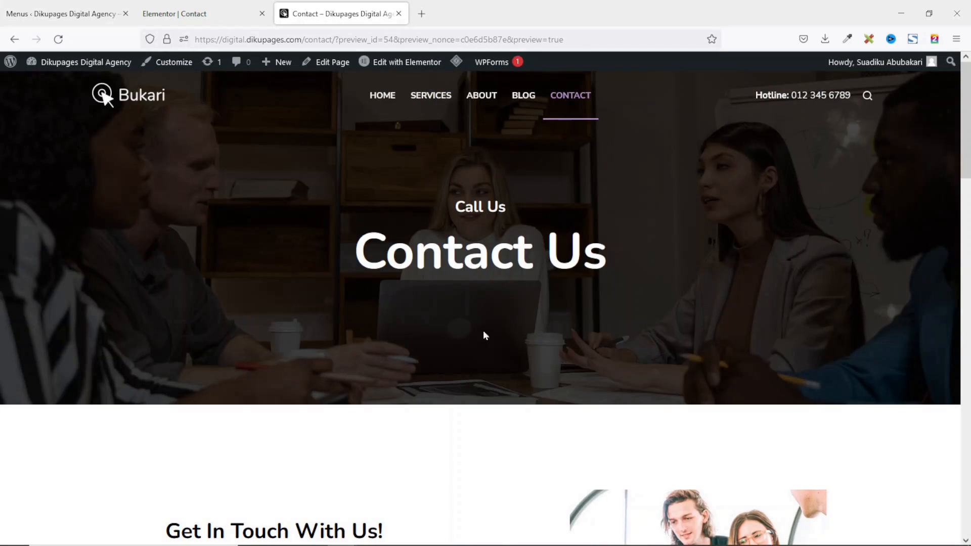
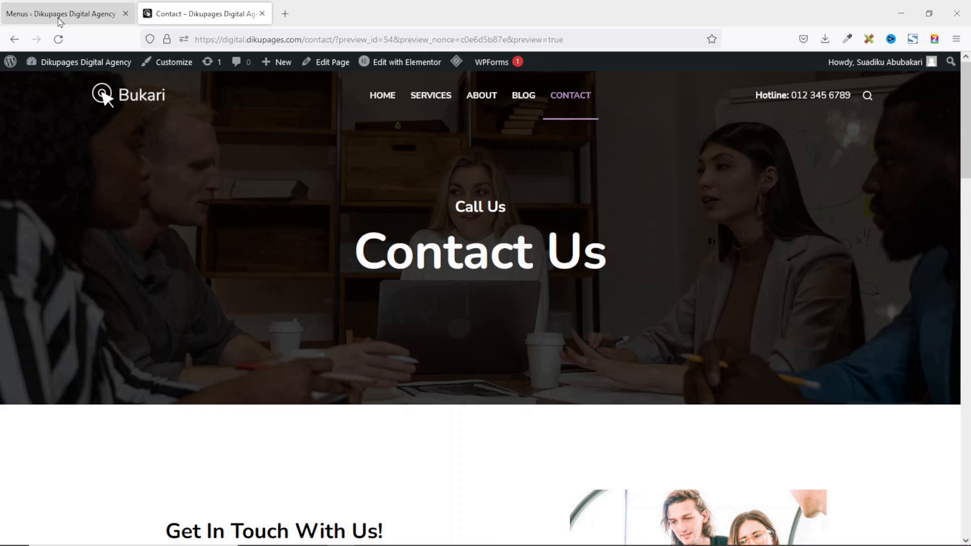
# Create a new page titled 'Privacy Policy' with a pasted Lorem Ipsum paragraph as its body.
pyautogui.click(42, 10)
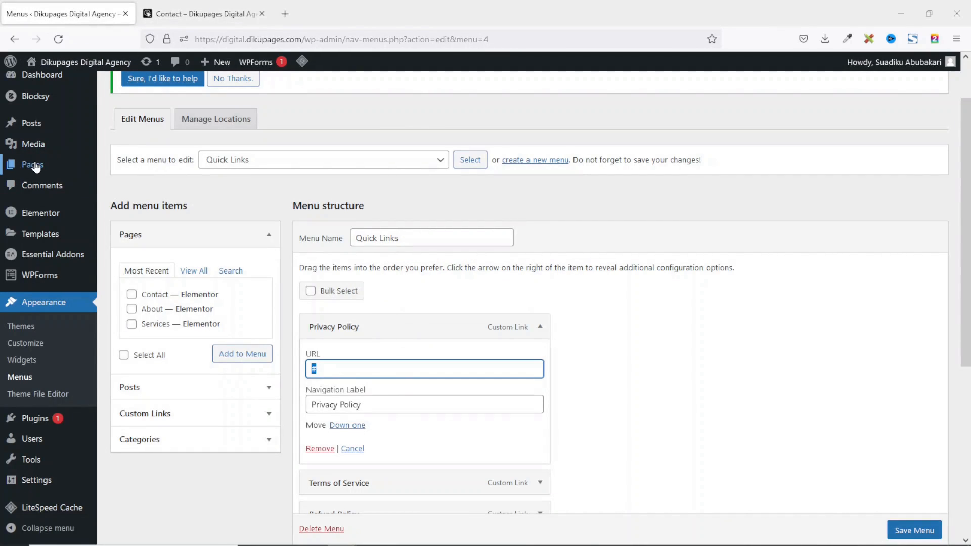
pyautogui.moveTo(33, 165)
pyautogui.click(130, 186)
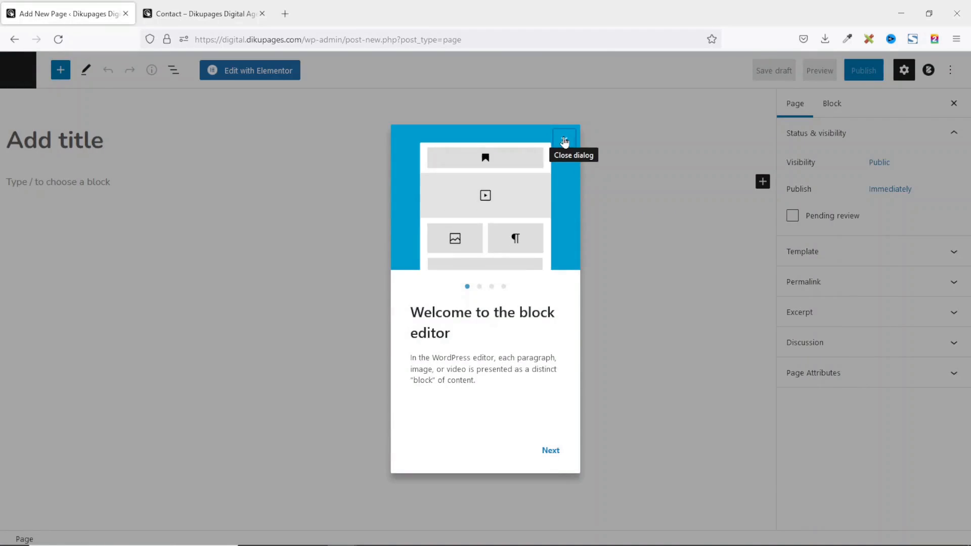
pyautogui.click(564, 140)
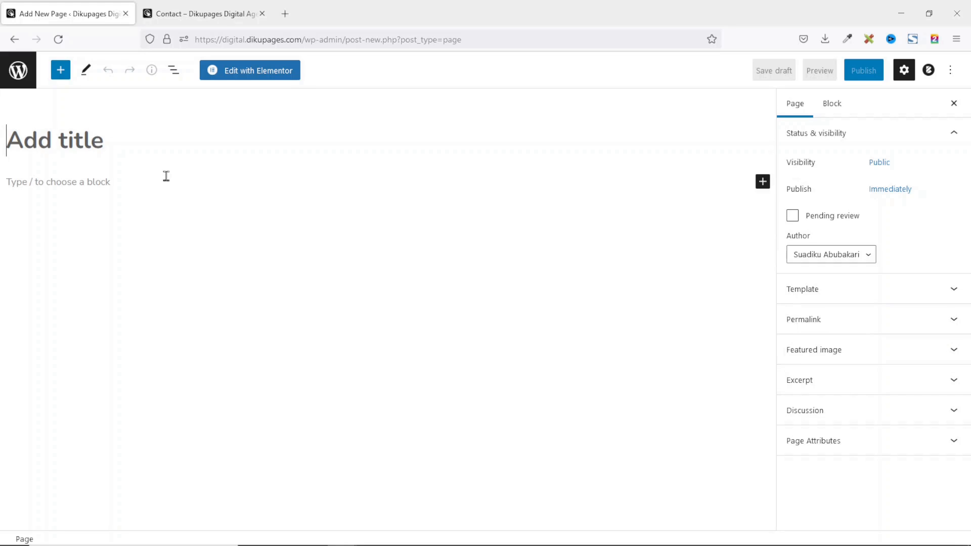
pyautogui.write('Privcya')
pyautogui.press('BackSpace')
pyautogui.press('BackSpace')
pyautogui.press('BackSpace')
pyautogui.write('acy')
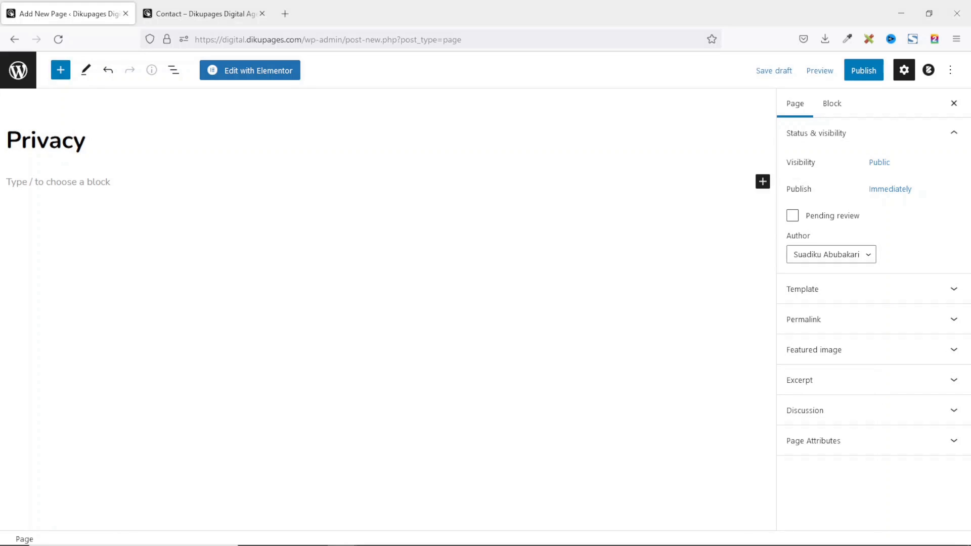
pyautogui.write(' Policy')
pyautogui.press('Return')
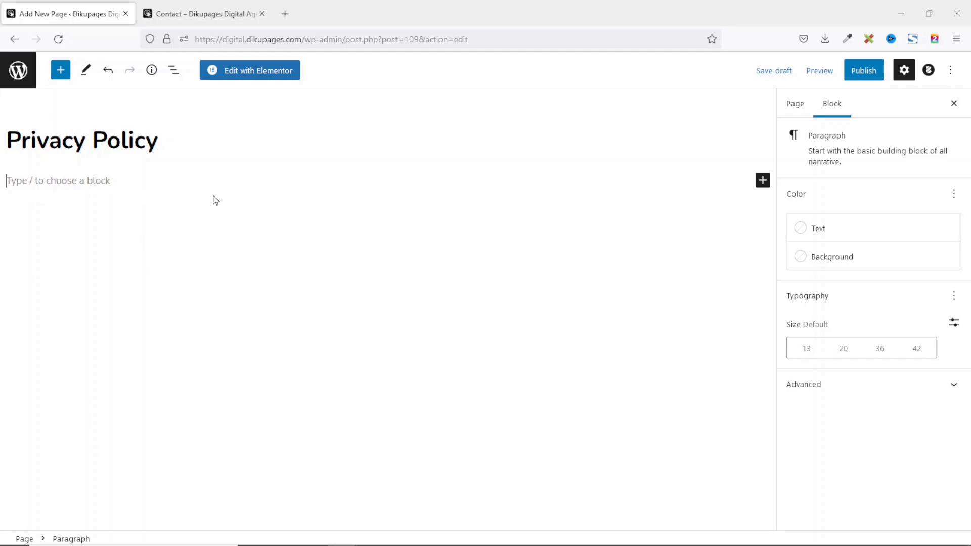
pyautogui.write("It is a long established fact that a reader will be distracted by the readable content of a page when looking at its layout. The point of using Lorem Ipsum is that it has a more-or-less normal distribution of letters, as opposed to using 'Content here, content here', making it look like readable English. Many desktop publishing packages and web page editors now use Lorem Ipsum as their default model text, and a search for 'lorem ipsum' will uncover many web sites still in their infancy. Various versions have evolved over the years, sometimes by accident, sometimes on purpose (injected humour and the like).")
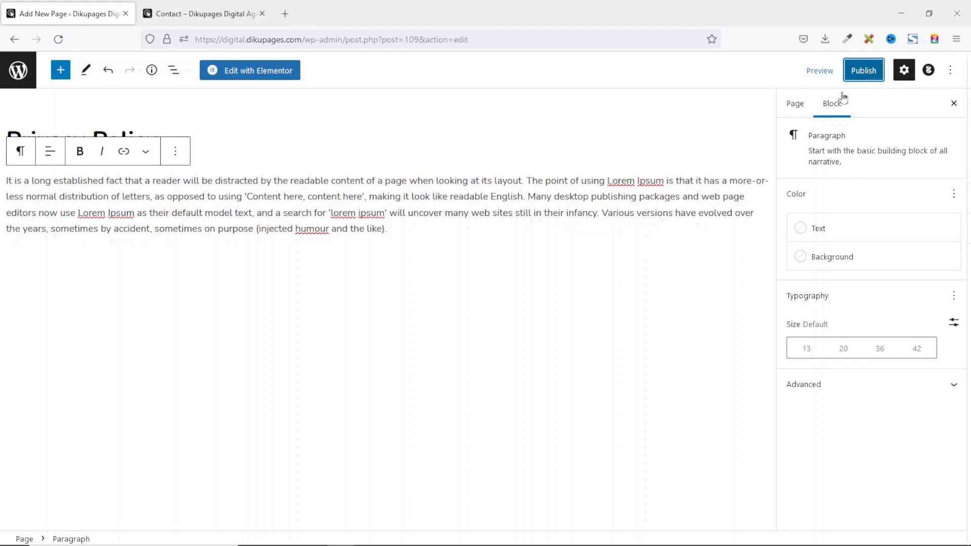
# Publish the Privacy Policy page, view it live, and reopen it for editing.
pyautogui.click(859, 73)
pyautogui.click(843, 80)
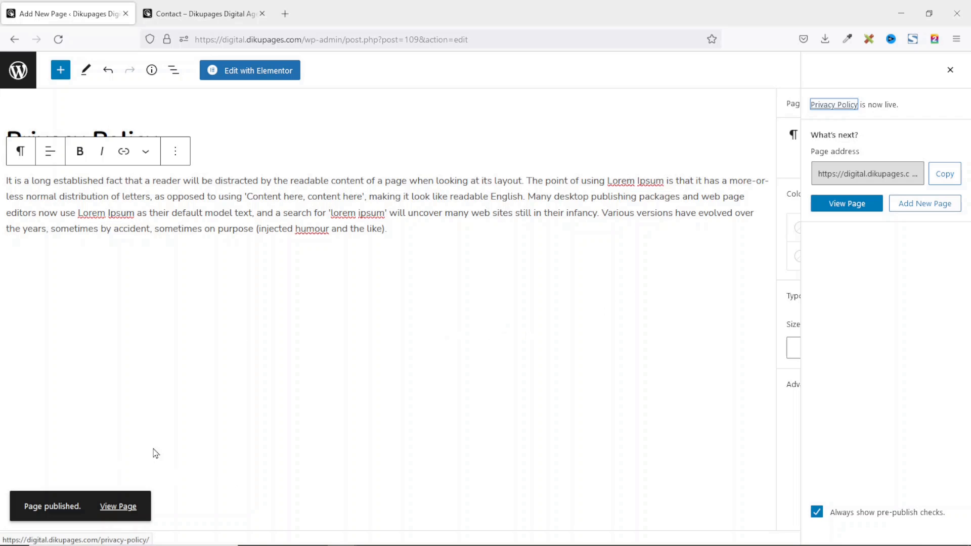
pyautogui.click(128, 508)
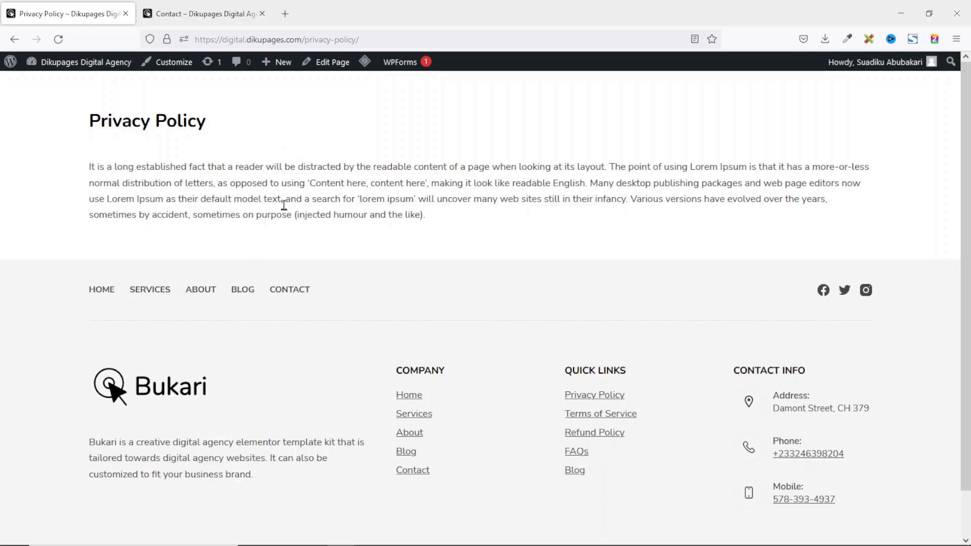
pyautogui.click(332, 65)
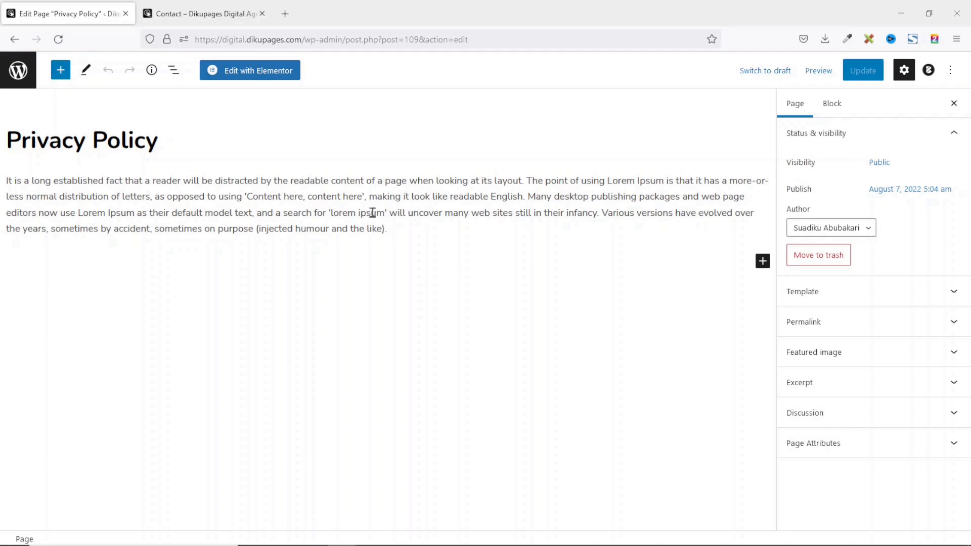
# Open the Privacy Policy page in Elementor and switch its Page Layout to Elementor Full Width.
pyautogui.click(249, 72)
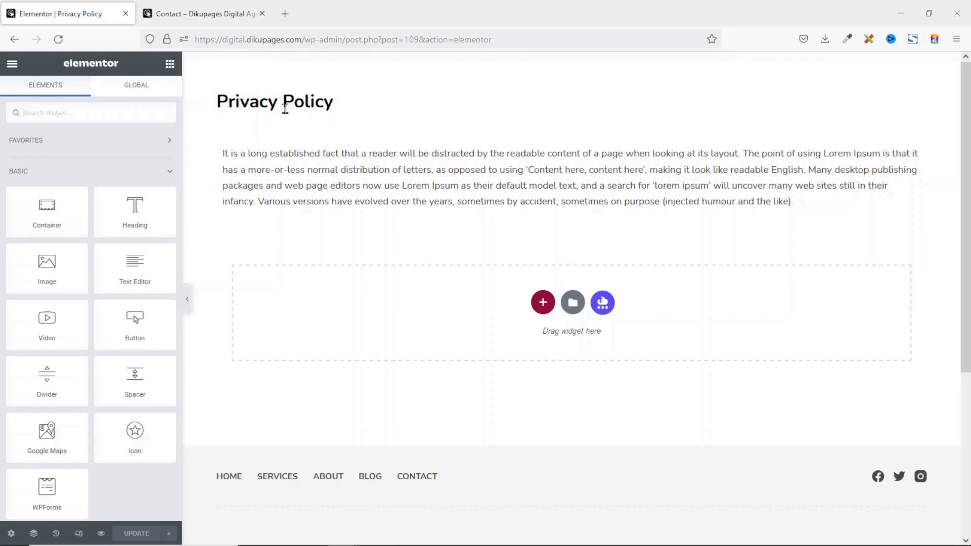
pyautogui.click(11, 534)
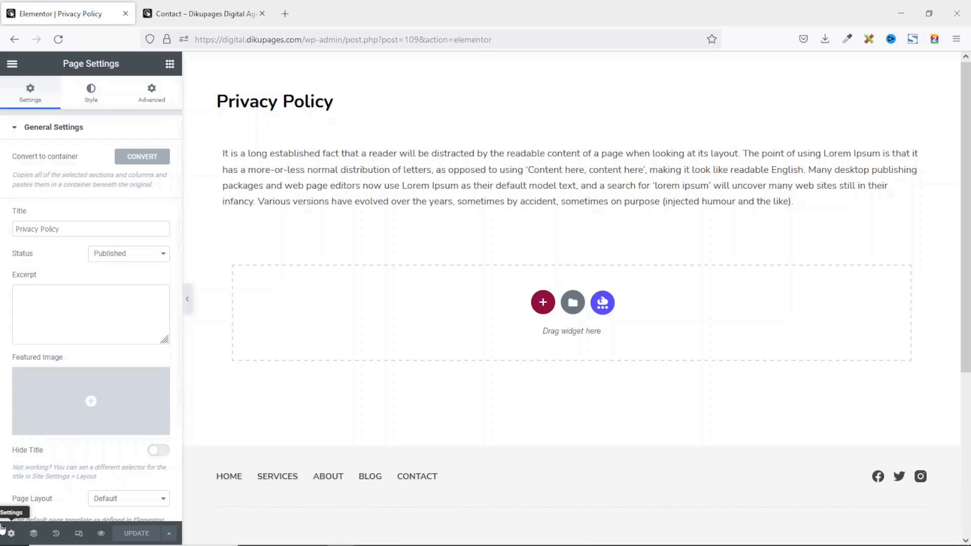
pyautogui.click(112, 501)
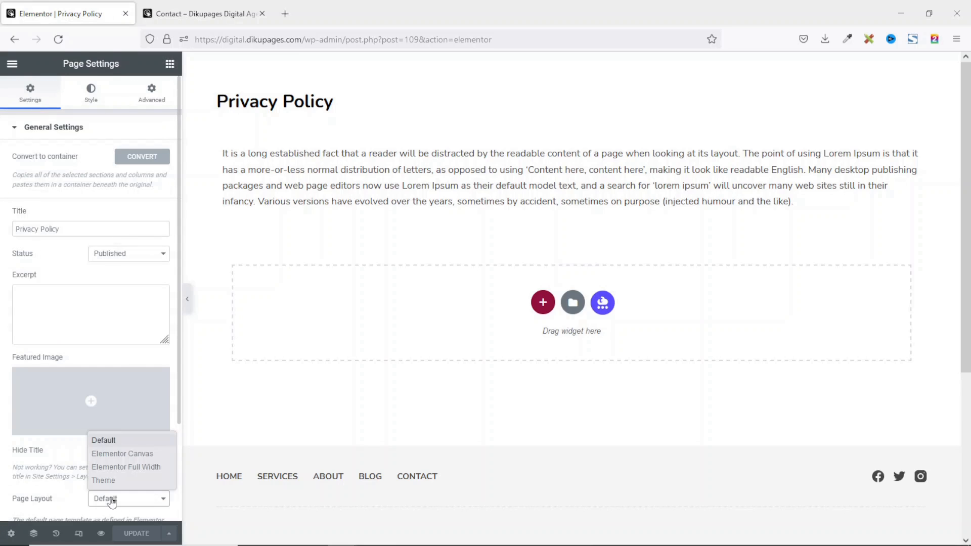
pyautogui.click(122, 467)
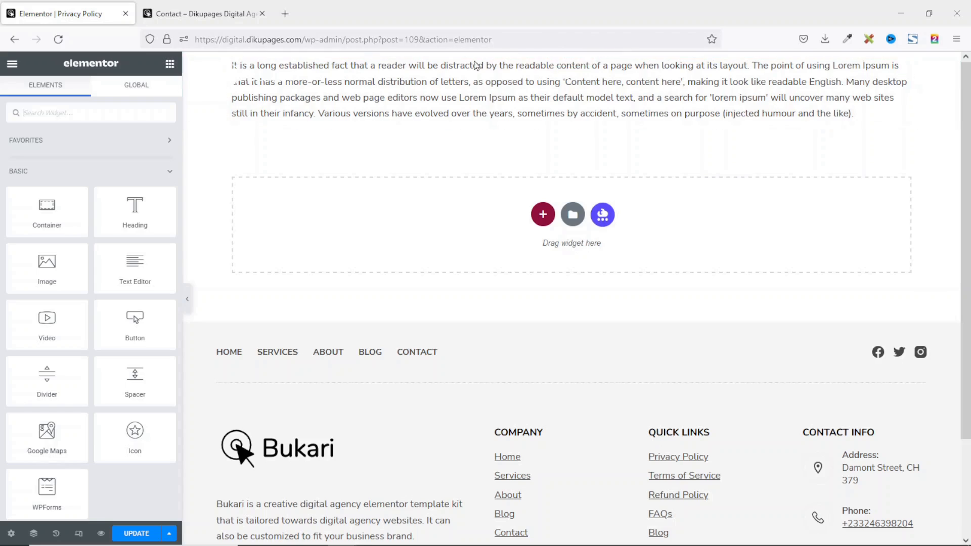
# Add a single-column container with 300 minimum height and a purple global-colour background.
pyautogui.click(543, 215)
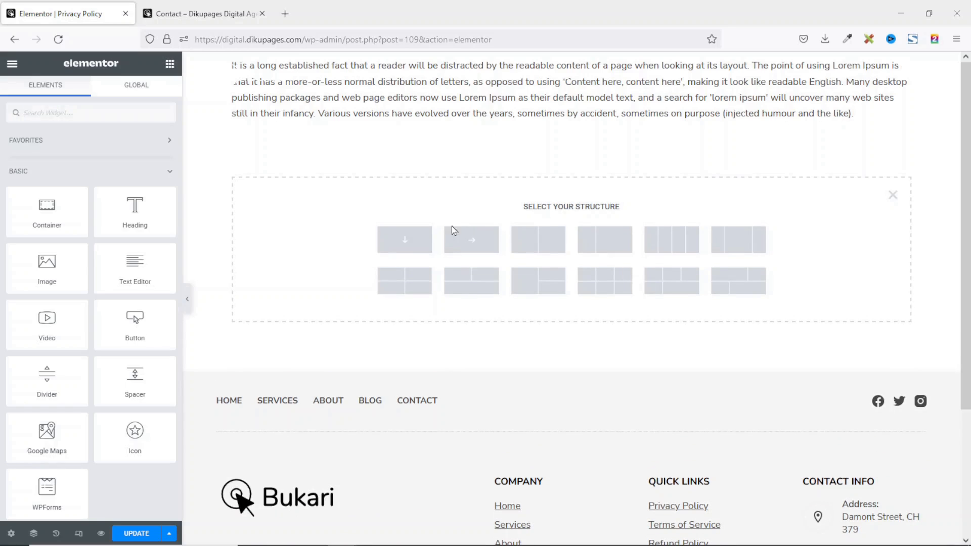
pyautogui.click(412, 245)
pyautogui.click(145, 233)
pyautogui.write('300')
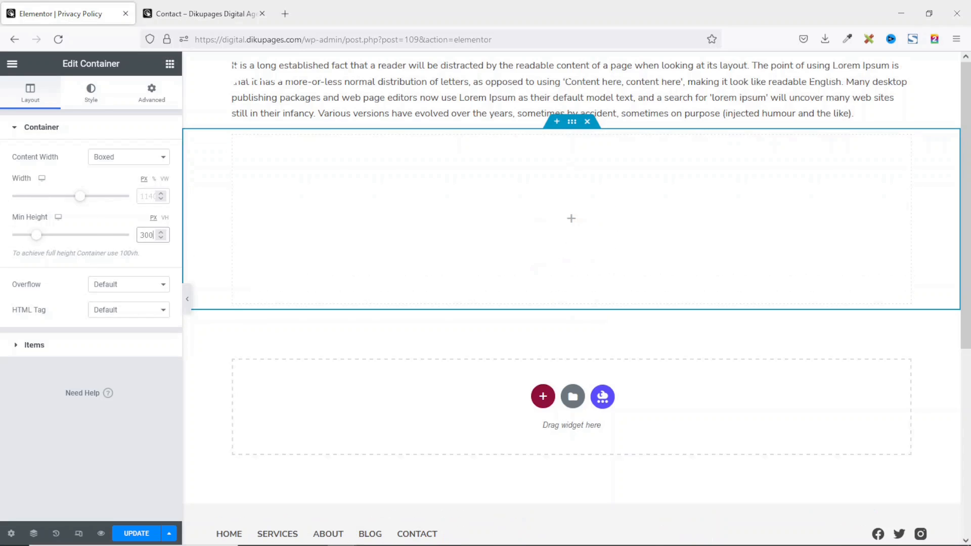
pyautogui.click(230, 305)
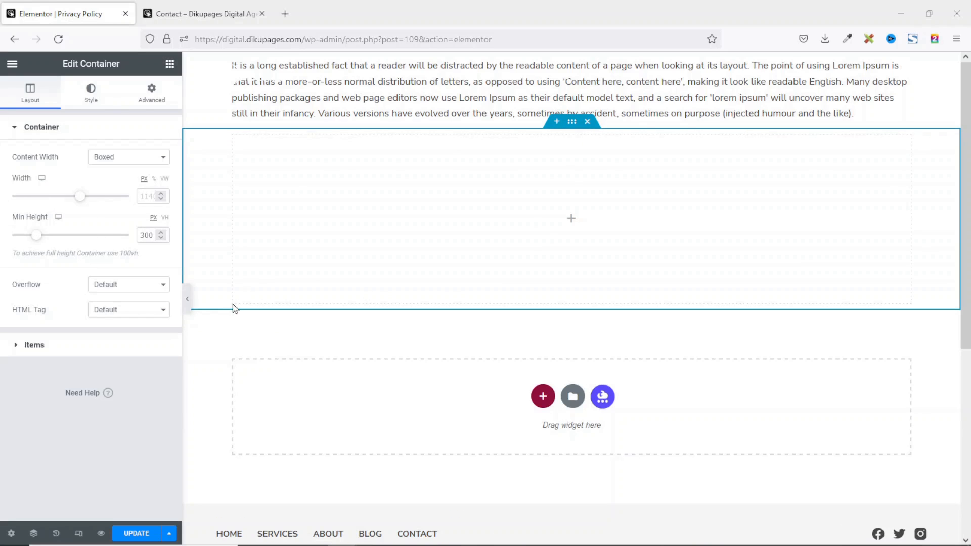
pyautogui.click(91, 91)
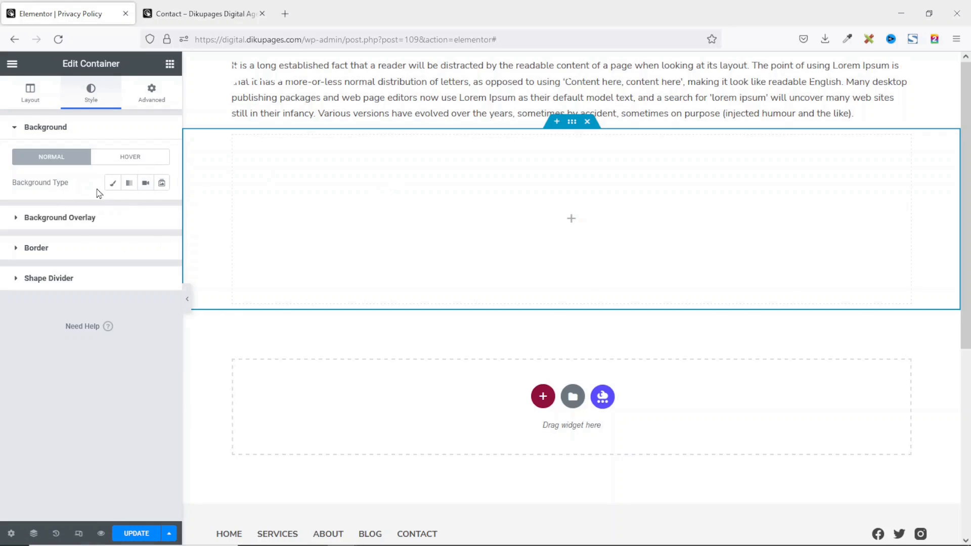
pyautogui.click(113, 183)
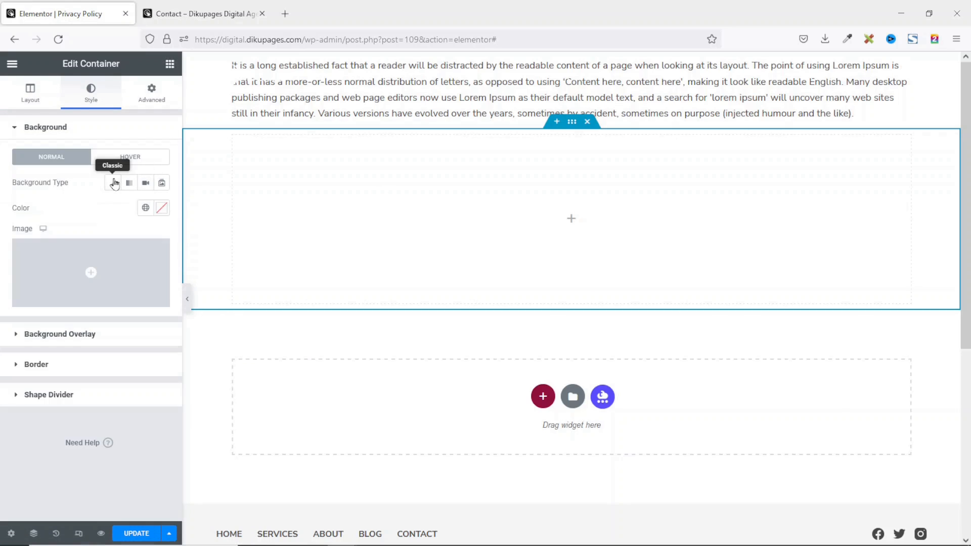
pyautogui.click(147, 213)
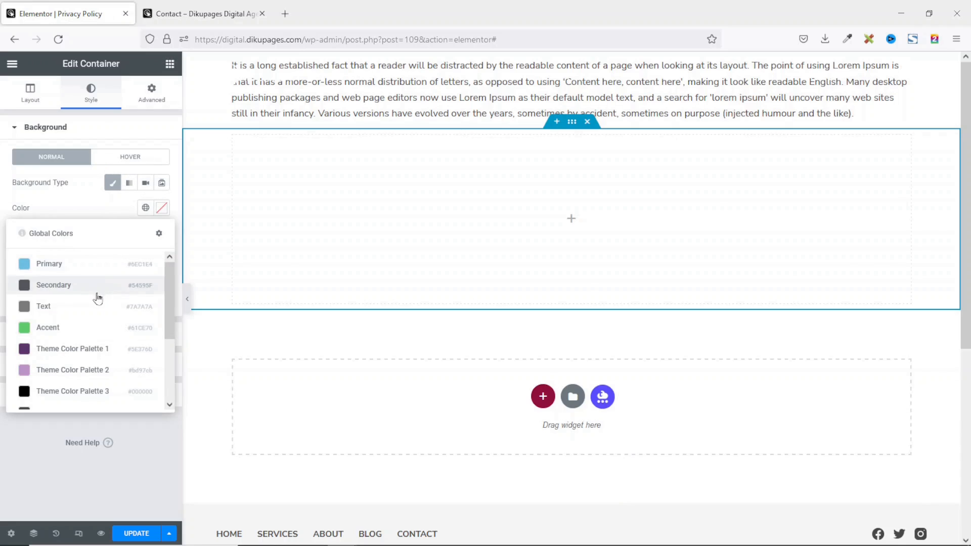
pyautogui.click(75, 371)
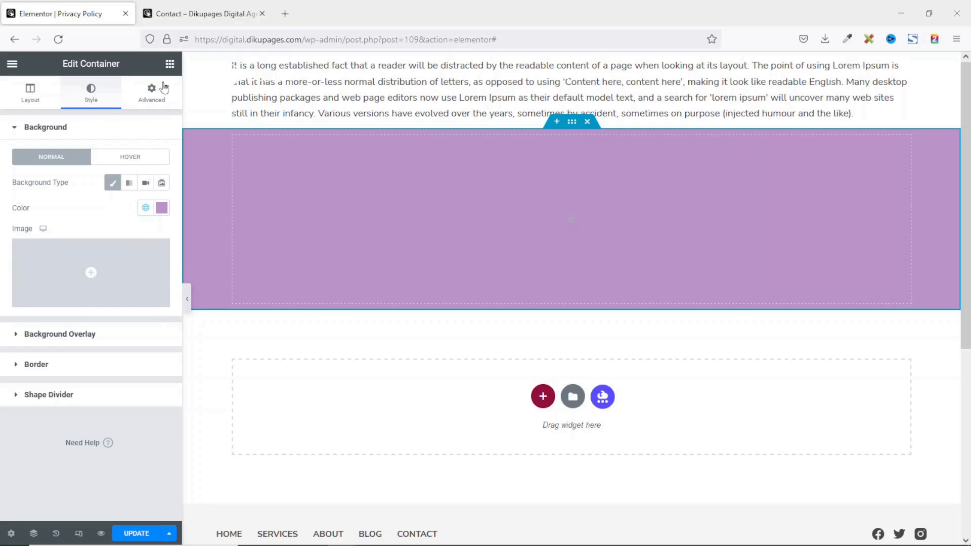
# Place a Heading in the purple container reading 'Privacy Policy'.
pyautogui.click(170, 64)
pyautogui.moveTo(135, 211); pyautogui.dragTo(571, 223)
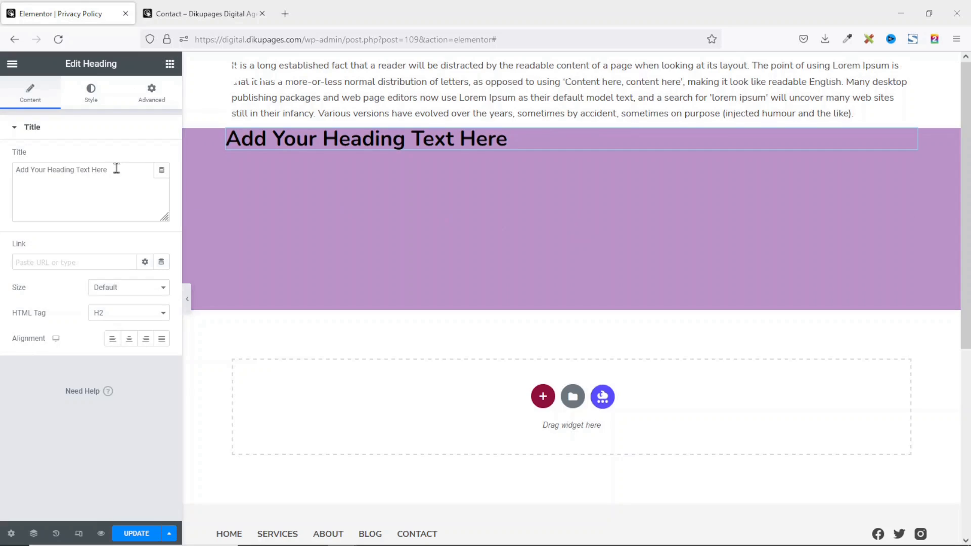
pyautogui.moveTo(116, 170); pyautogui.dragTo(2, 188)
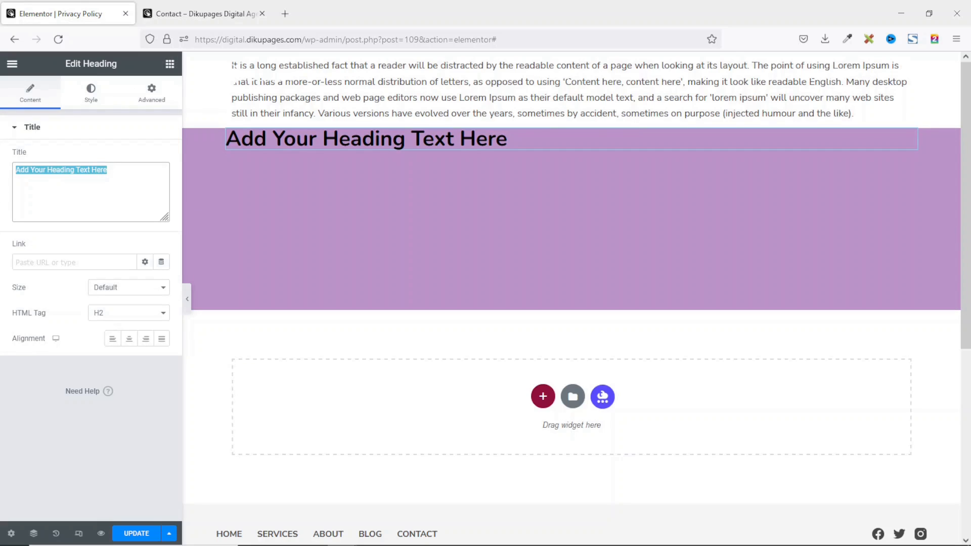
pyautogui.write('Privacy Policy')
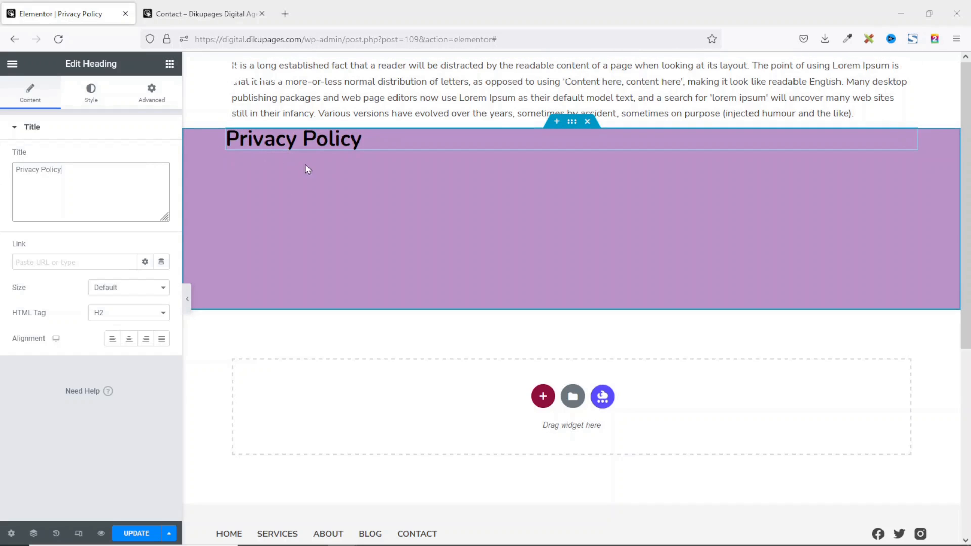
# Centre the heading horizontally and vertically, and move the banner to the page top.
pyautogui.click(574, 126)
pyautogui.click(30, 91)
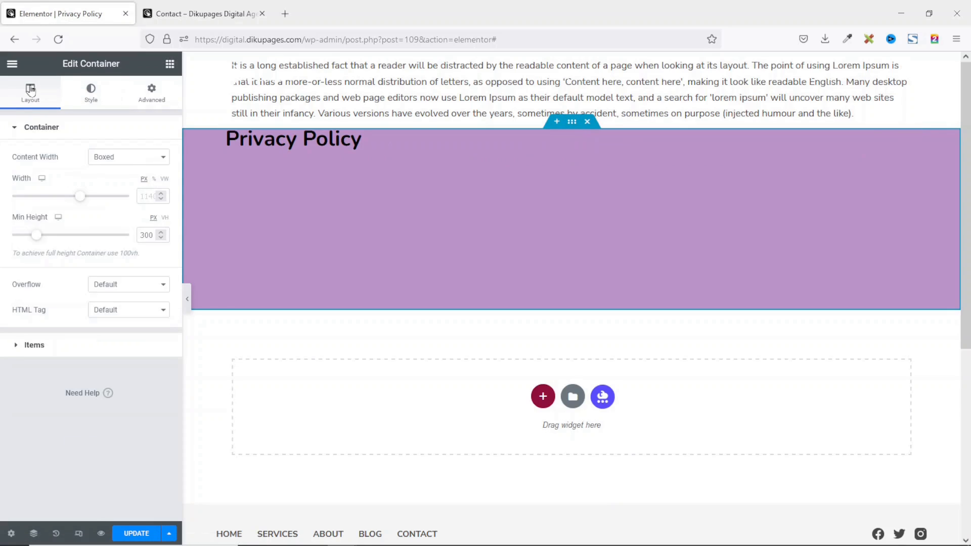
pyautogui.click(30, 345)
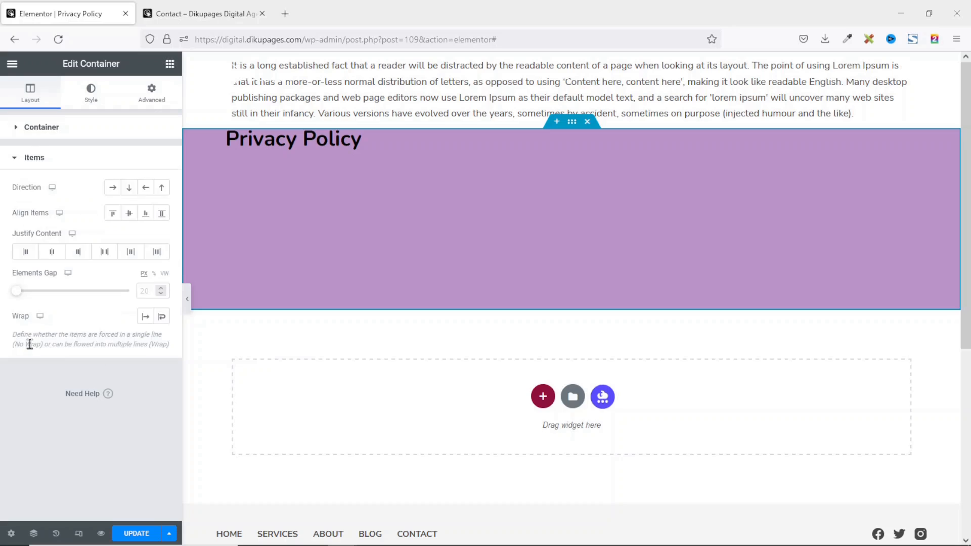
pyautogui.click(130, 215)
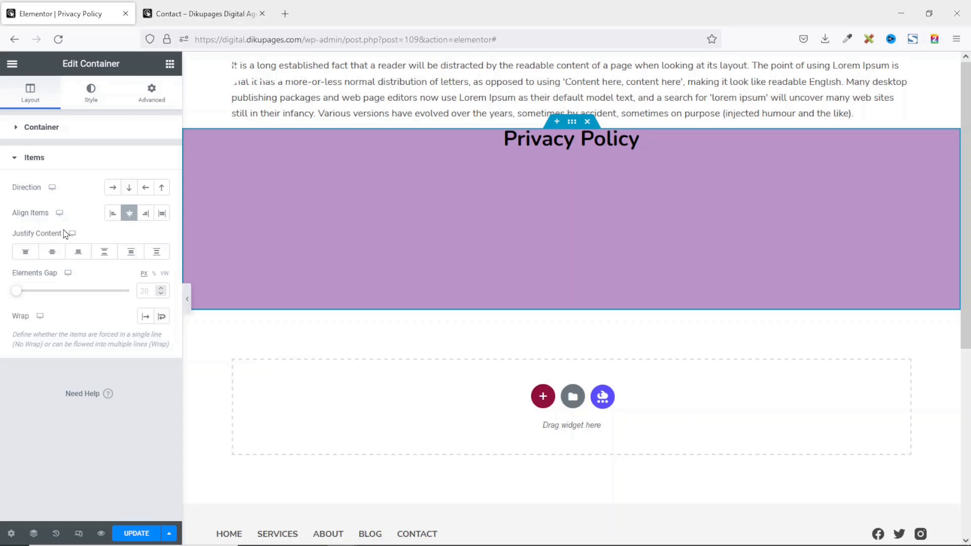
pyautogui.click(52, 252)
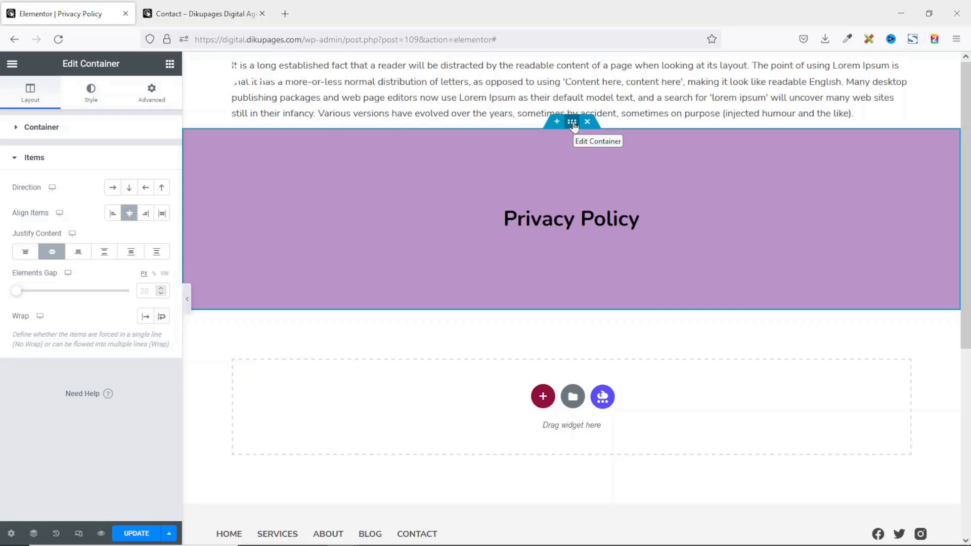
pyautogui.moveTo(573, 123); pyautogui.dragTo(555, 66)
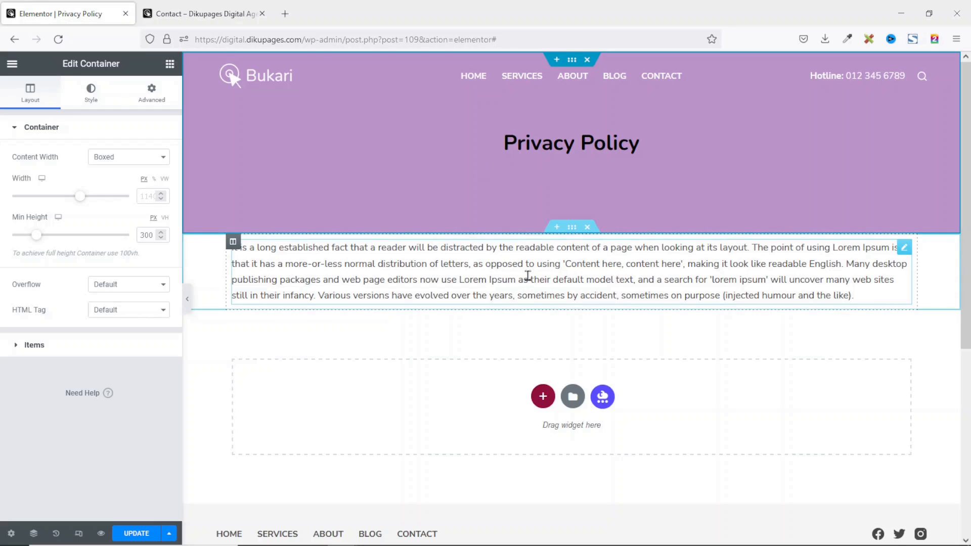
# Give the paragraph section 80 top padding and 80 bottom padding.
pyautogui.click(572, 228)
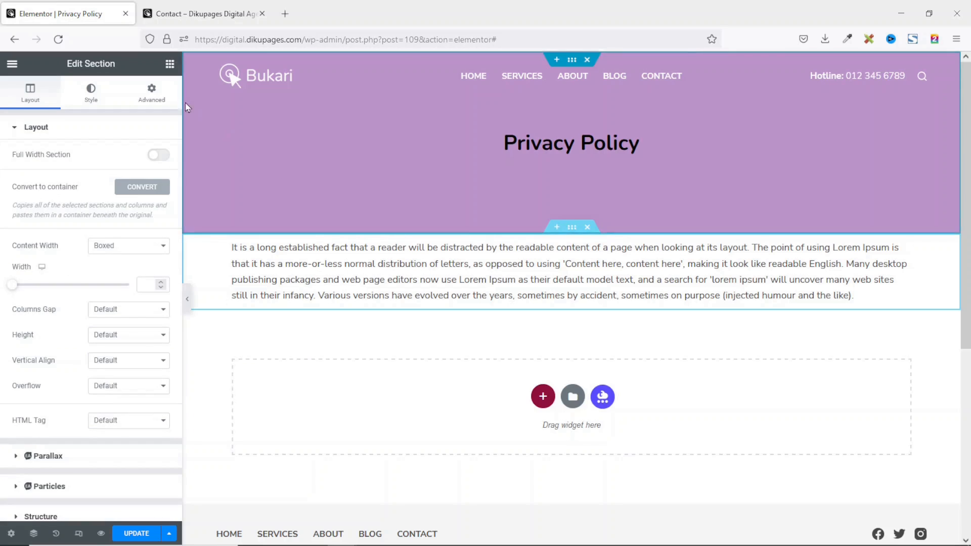
pyautogui.click(150, 93)
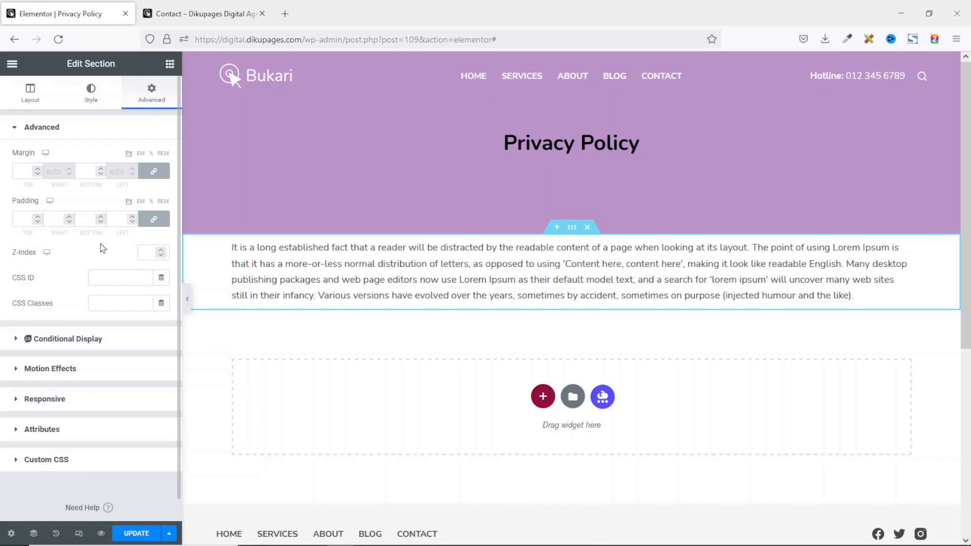
pyautogui.click(155, 221)
pyautogui.doubleClick(16, 223)
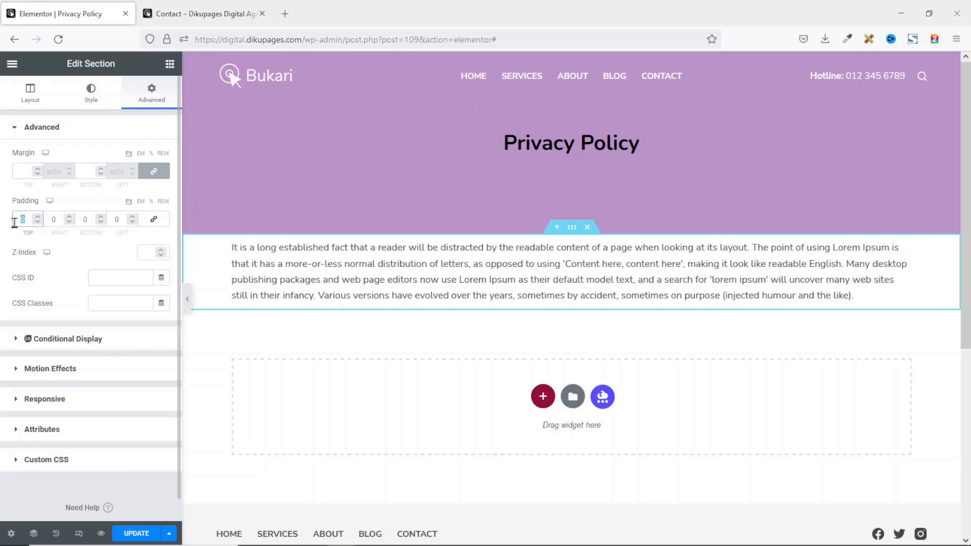
pyautogui.write('80')
pyautogui.moveTo(90, 220); pyautogui.dragTo(74, 222)
pyautogui.write('80')
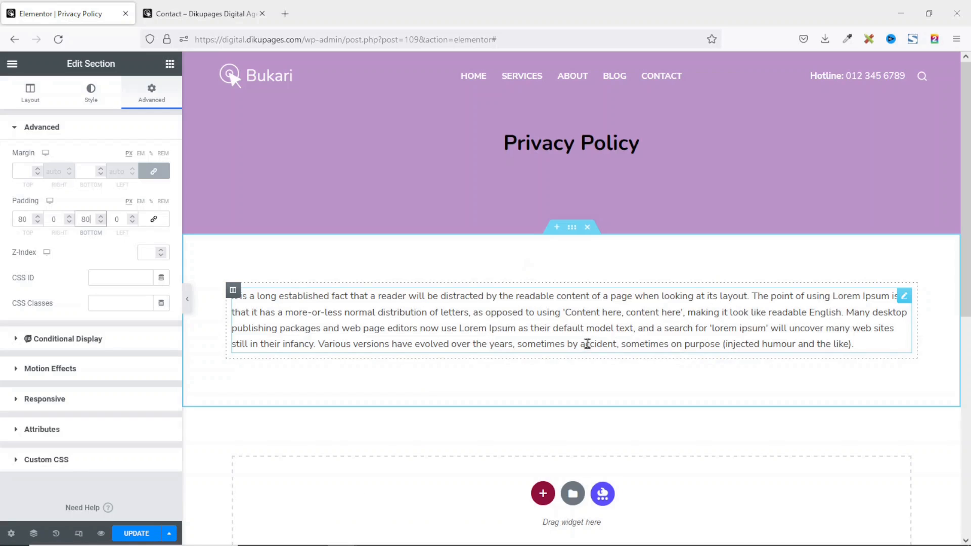
# Add the line 'Add your new content' below the paragraph and save the page.
pyautogui.click(791, 324)
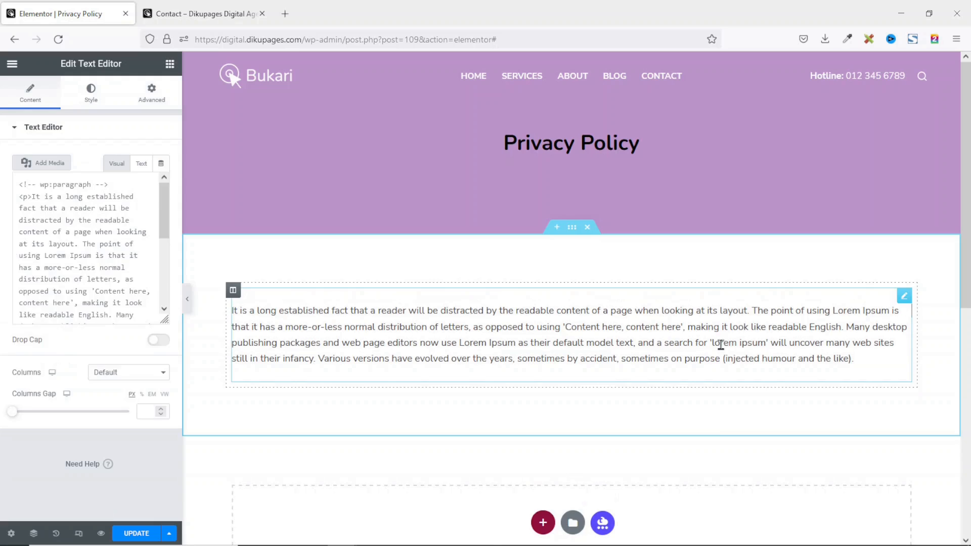
pyautogui.scroll(-5, 117, 300)
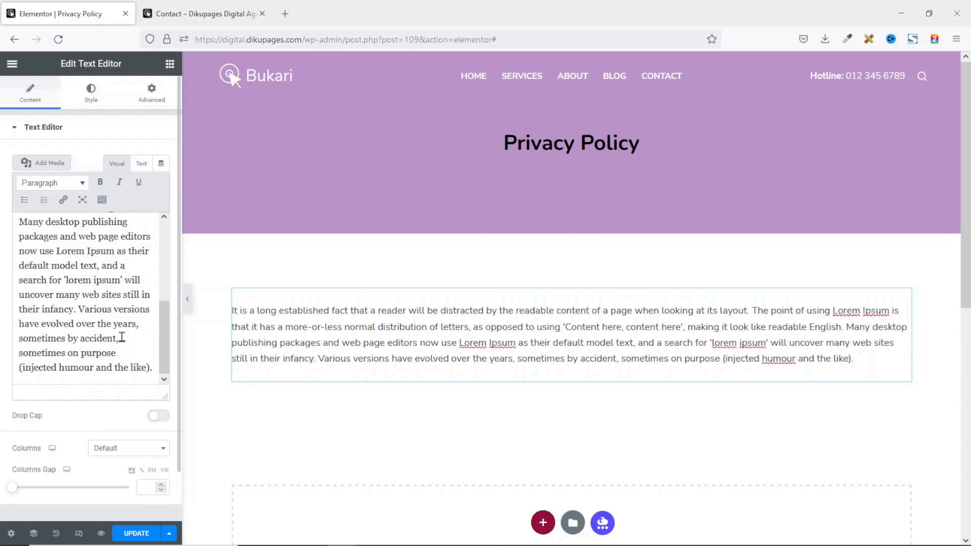
pyautogui.click(159, 375)
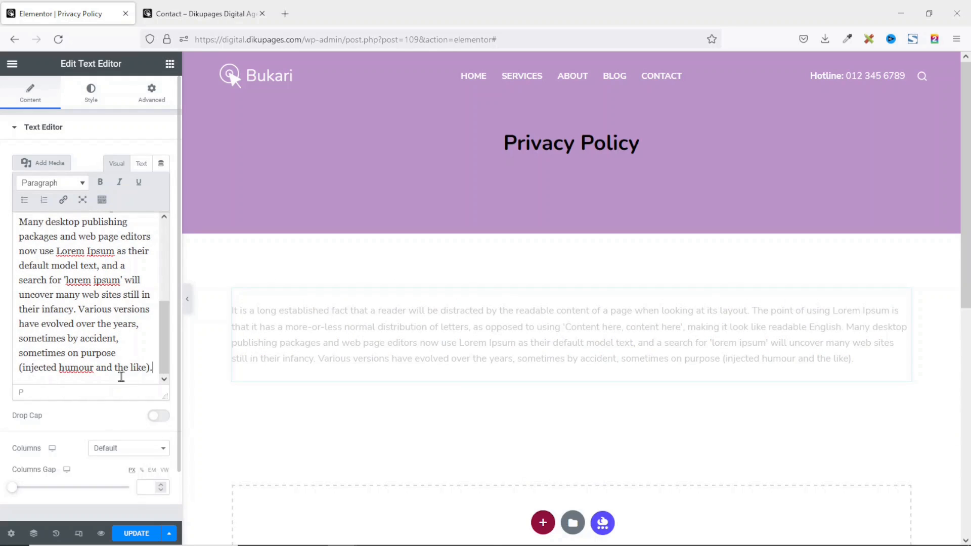
pyautogui.press('Return')
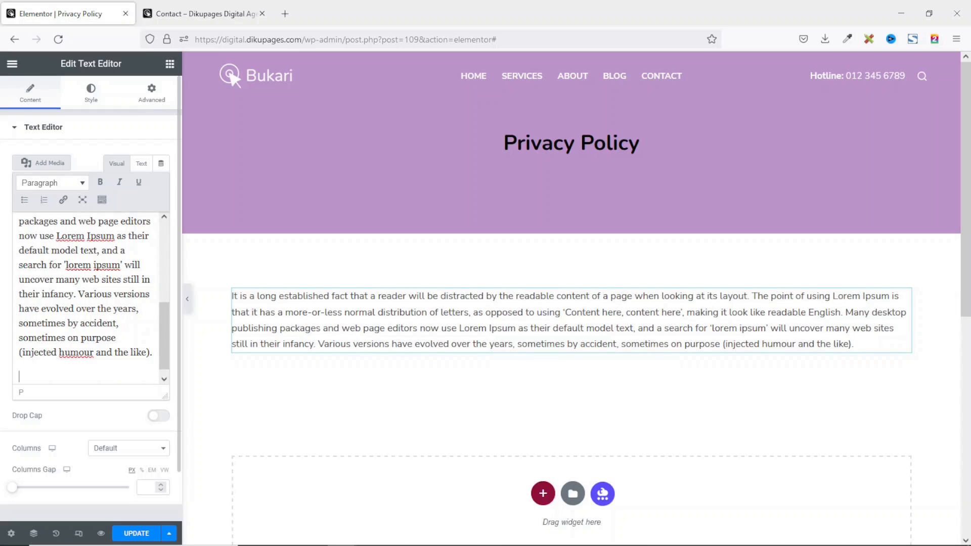
pyautogui.write('Add your ne')
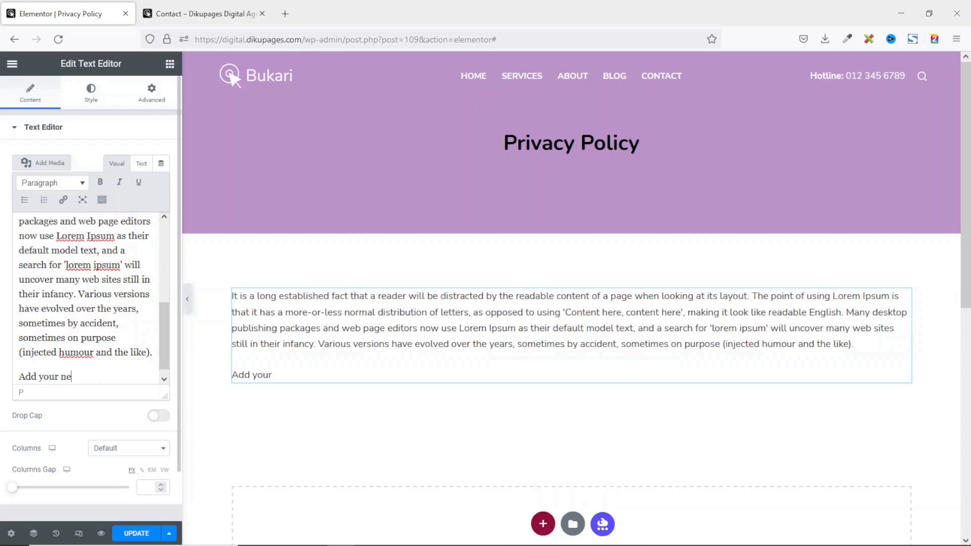
pyautogui.write('w cont')
pyautogui.press('BackSpace')
pyautogui.write('w content')
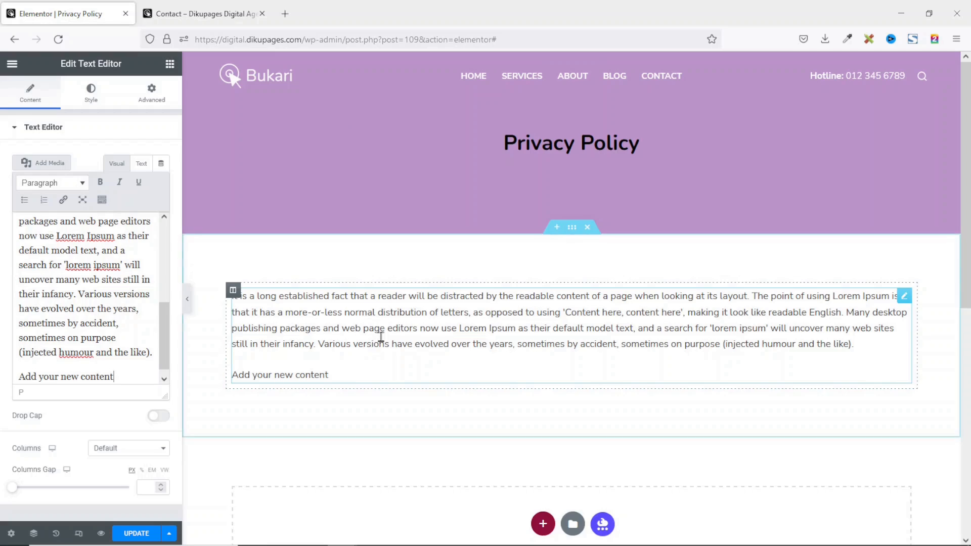
pyautogui.hotkey('ctrl', 's')
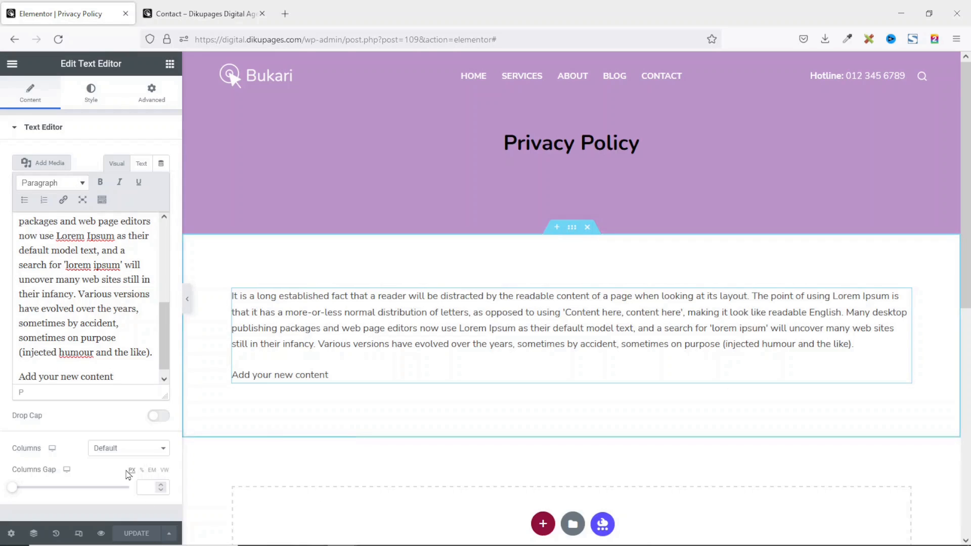
# Preview the saved Privacy Policy page, then go to the WordPress Dashboard.
pyautogui.click(101, 533)
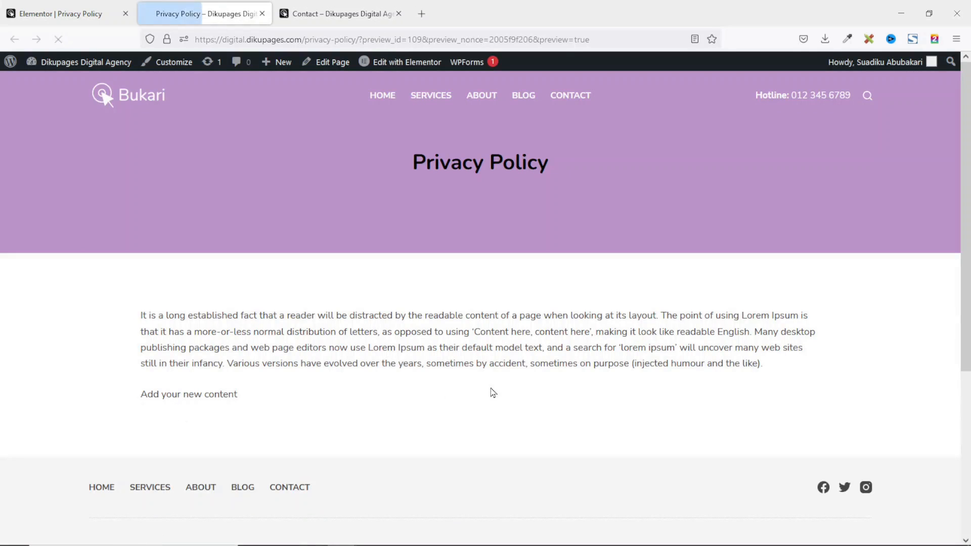
pyautogui.scroll(-5, 537, 388)
pyautogui.scroll(5, 538, 388)
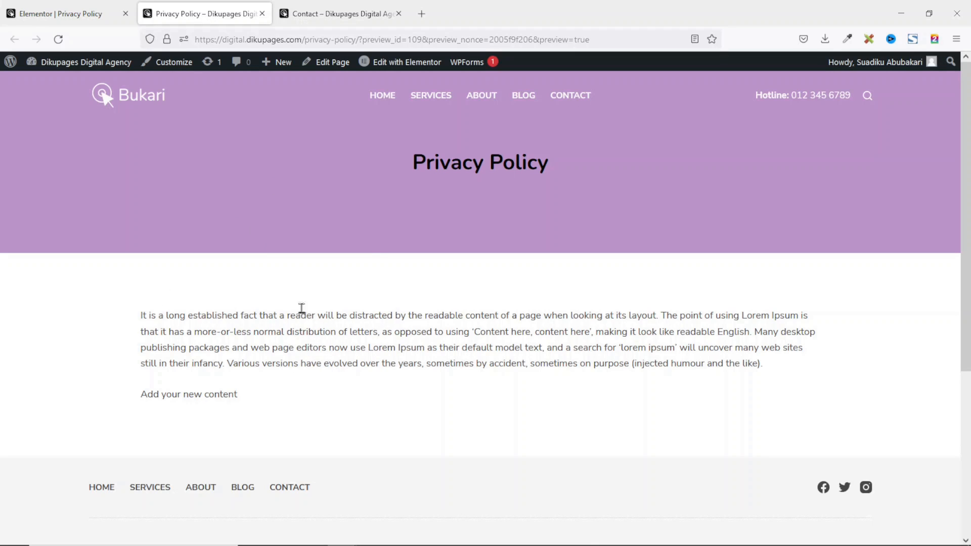
pyautogui.moveTo(67, 63)
pyautogui.click(44, 84)
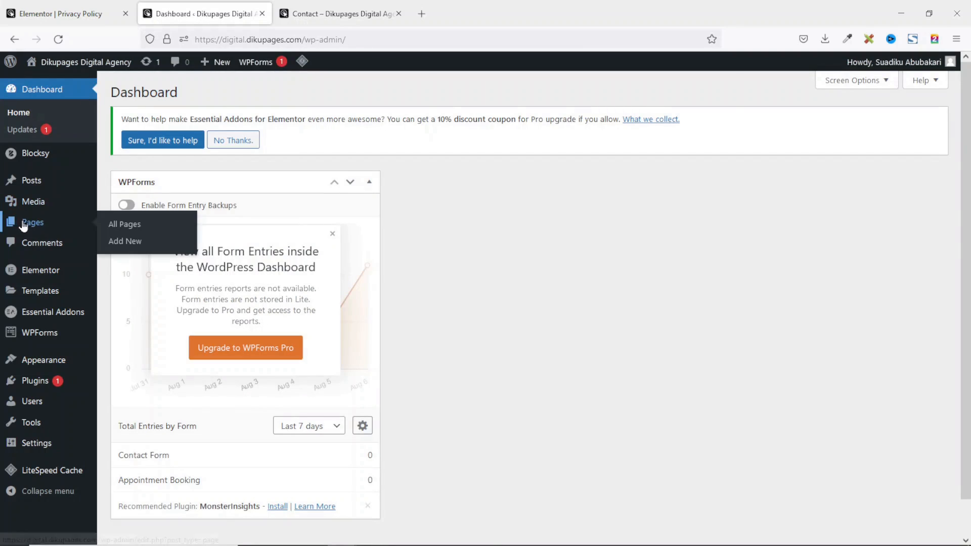
# Duplicate the Contact page from the All Pages list.
pyautogui.click(32, 226)
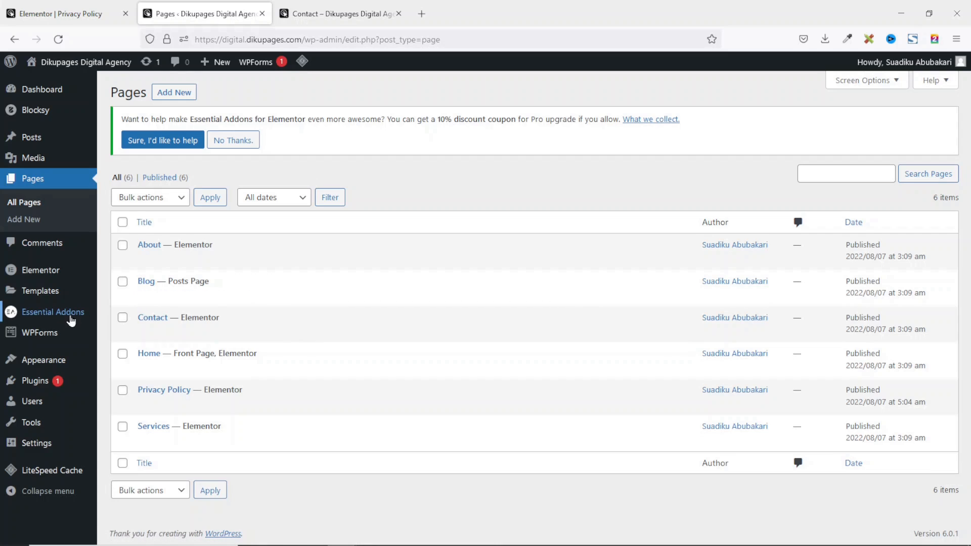
pyautogui.moveTo(169, 320)
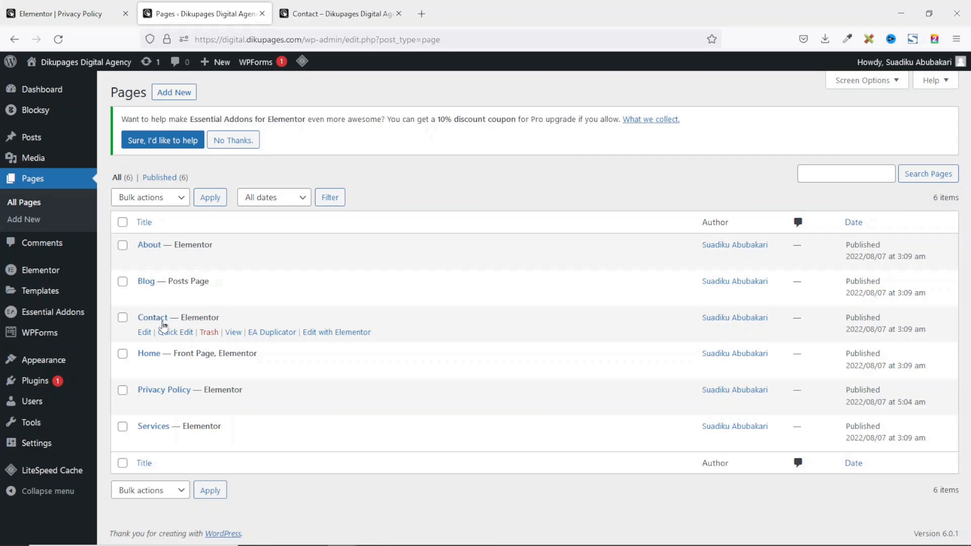
pyautogui.click(272, 333)
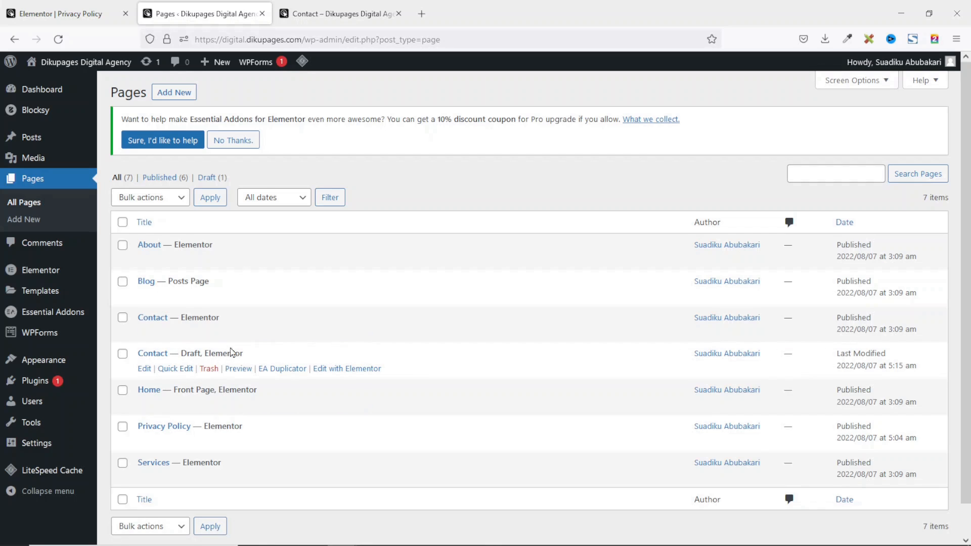
# Quick-edit the copy to title it 'FAQs' with status Published, and update it.
pyautogui.click(177, 368)
pyautogui.moveTo(203, 378); pyautogui.dragTo(154, 373)
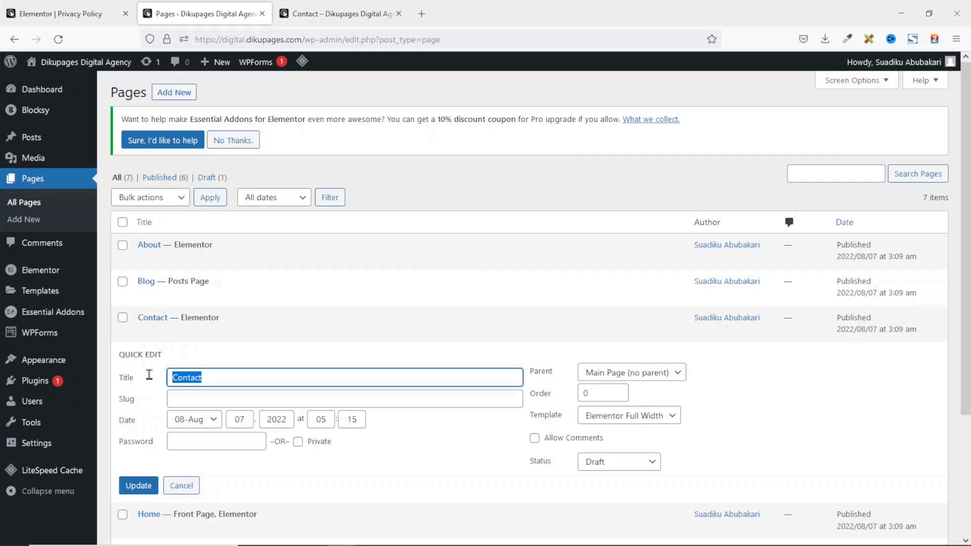
pyautogui.write('FAQs')
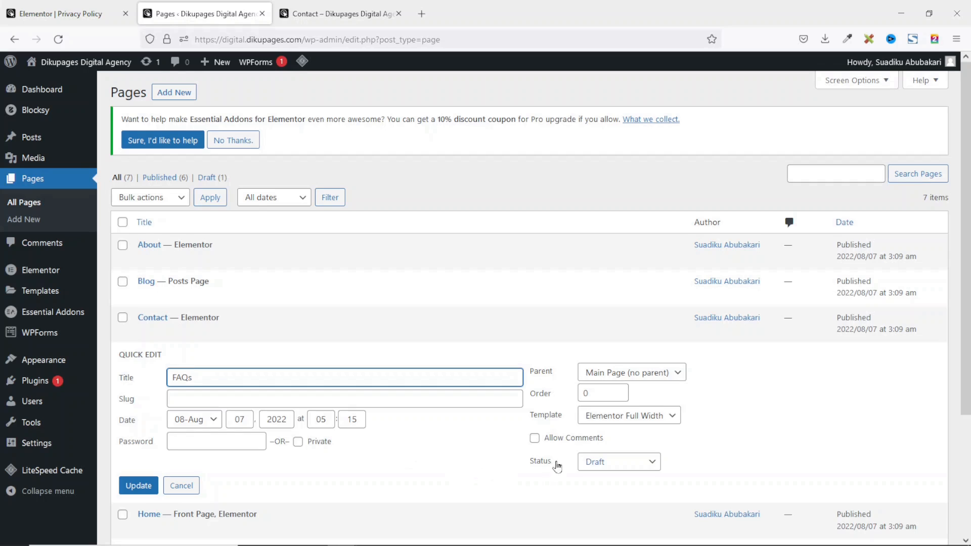
pyautogui.click(634, 467)
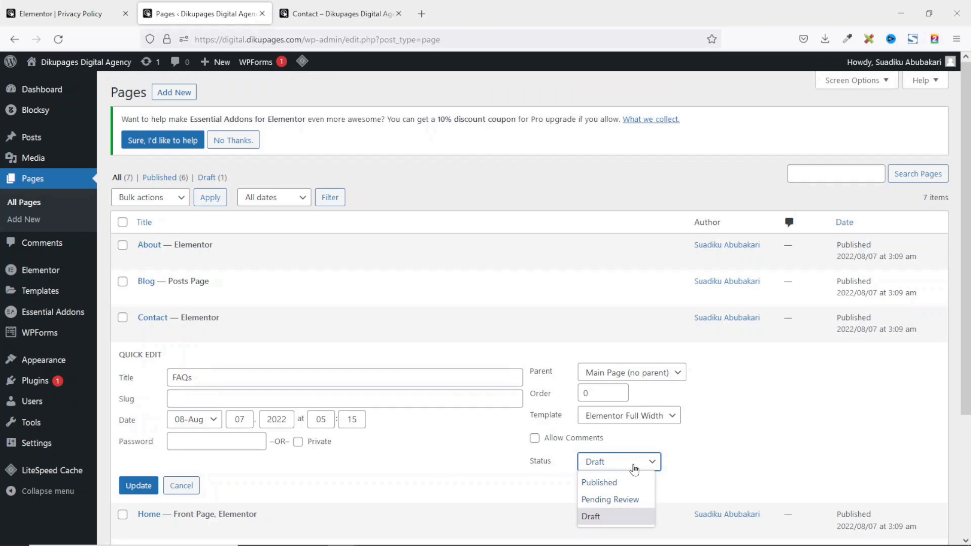
pyautogui.click(609, 484)
pyautogui.click(139, 487)
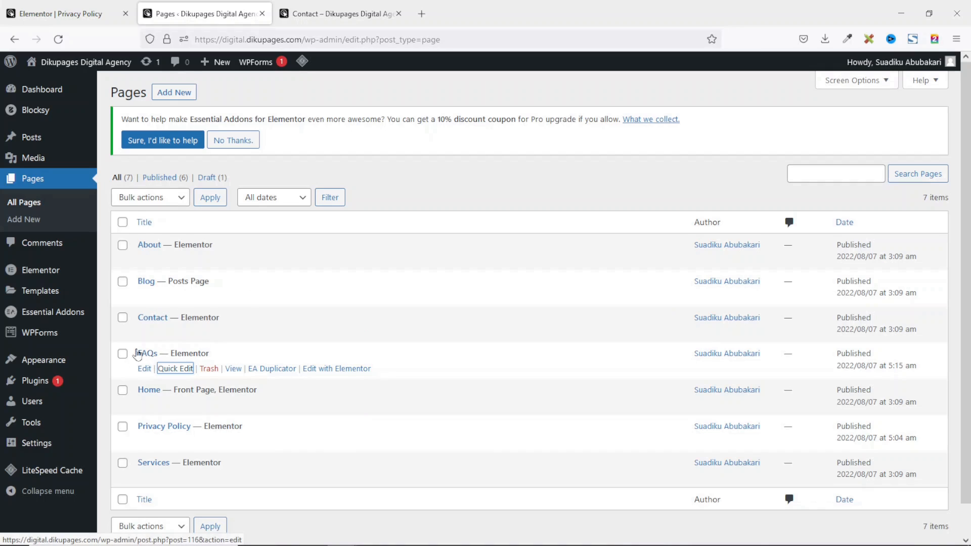
# Open FAQs' Edit with Elementor link in a new tab and close the old Contact tab.
pyautogui.rightClick(332, 372)
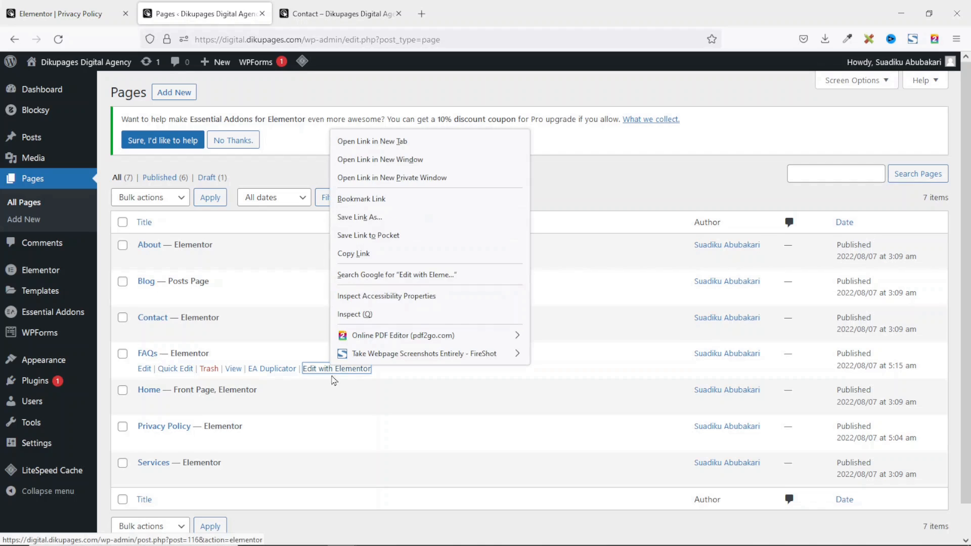
pyautogui.click(379, 147)
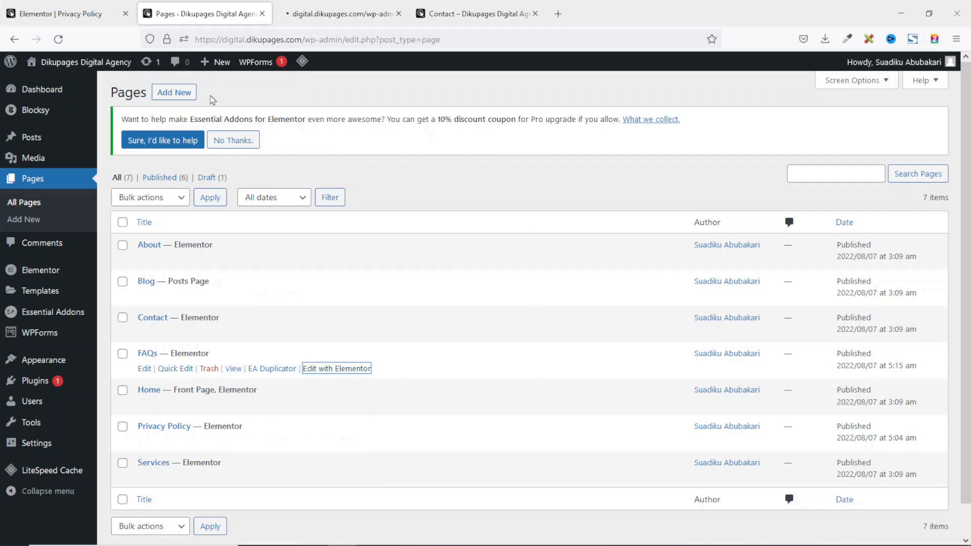
pyautogui.click(321, 15)
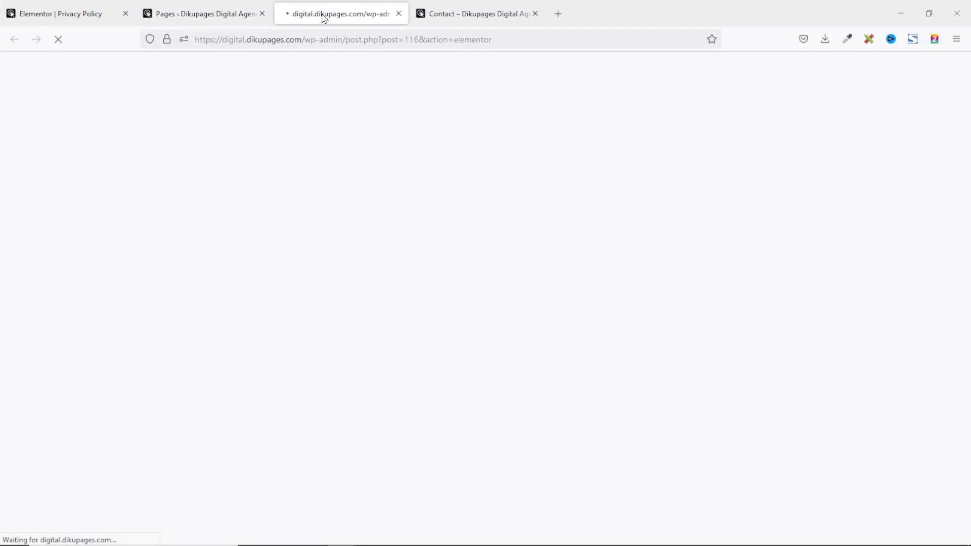
pyautogui.click(535, 13)
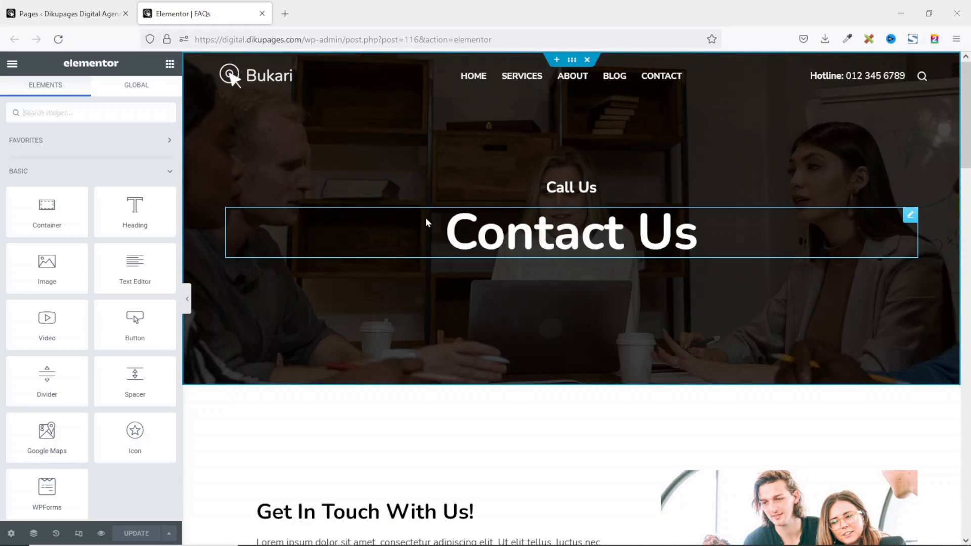
# Delete the Call Us heading and change the Contact Us banner heading to 'FAQs'.
pyautogui.rightClick(564, 188)
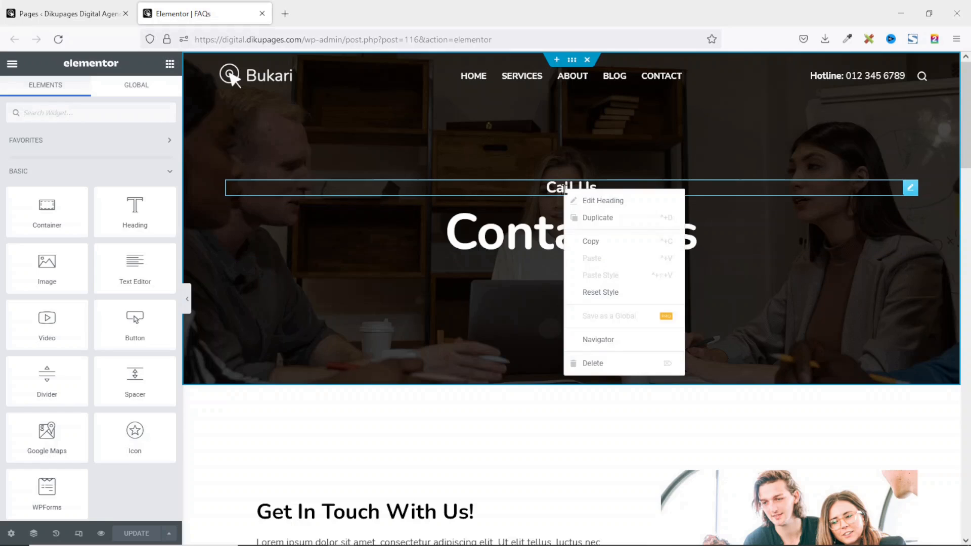
pyautogui.click(590, 365)
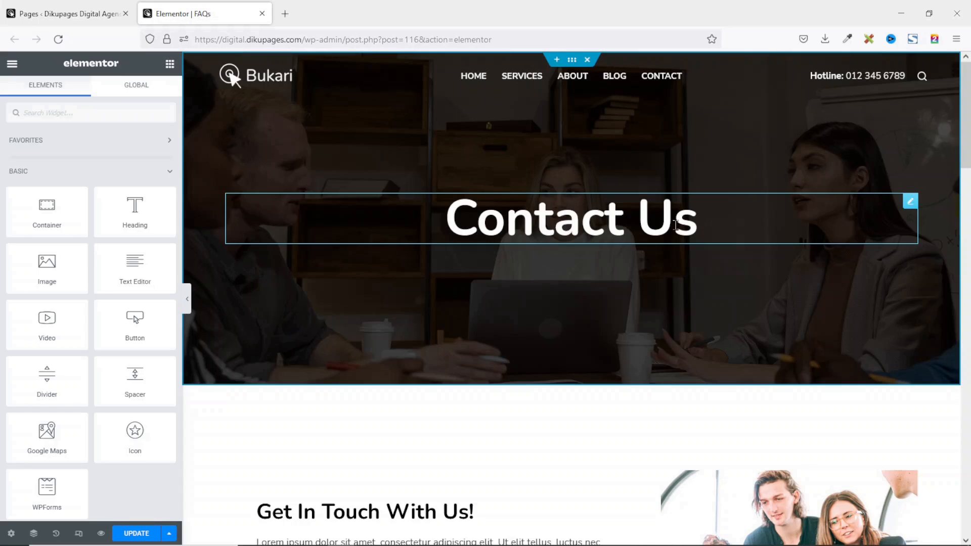
pyautogui.click(615, 219)
pyautogui.tripleClick(610, 220)
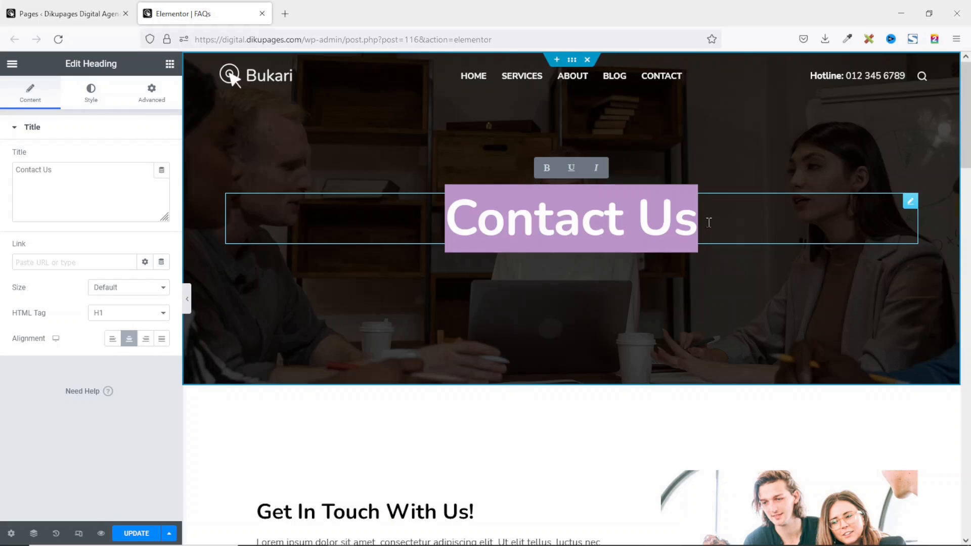
pyautogui.write('FAW')
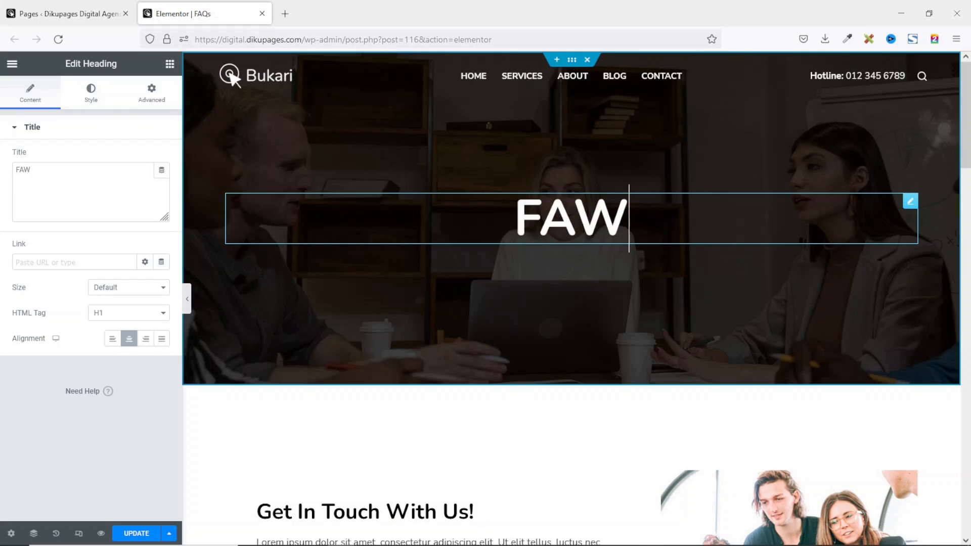
pyautogui.press('BackSpace')
pyautogui.write('Qs')
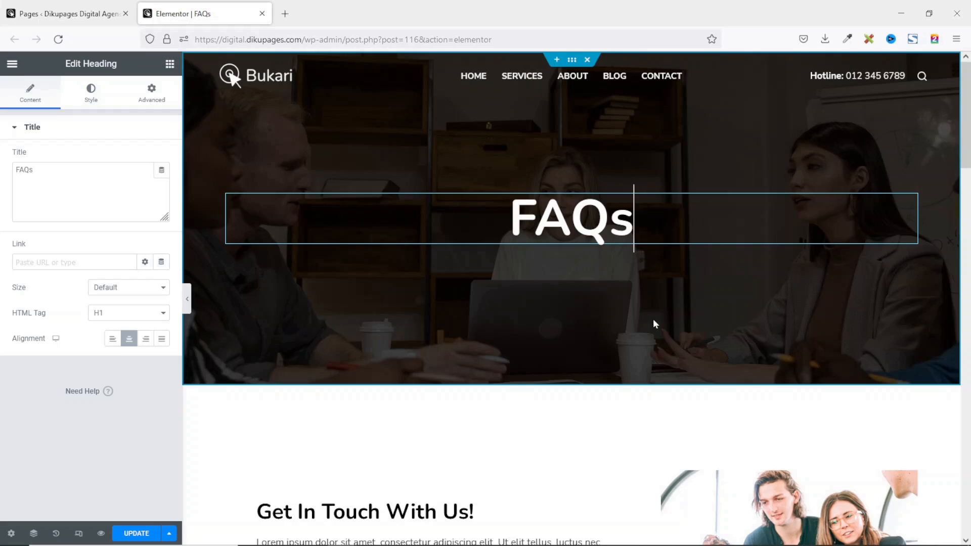
# Delete the Get In Touch With Us! section and the Google map section.
pyautogui.scroll(-5, 654, 321)
pyautogui.scroll(1, 660, 323)
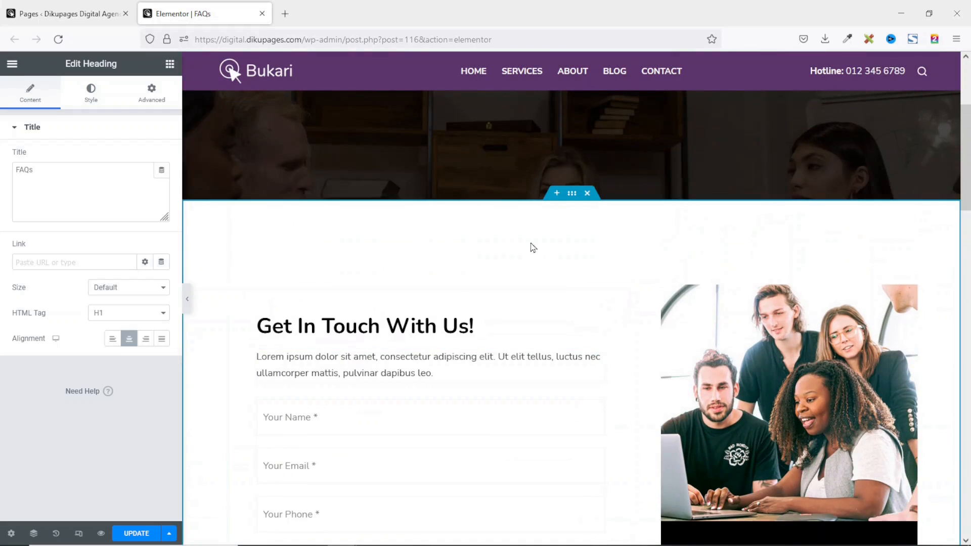
pyautogui.scroll(-1, 422, 393)
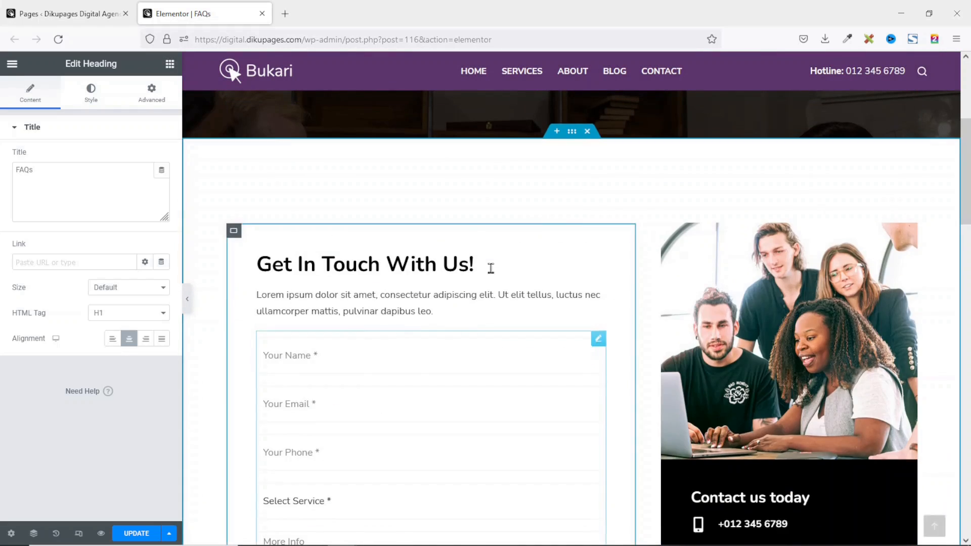
pyautogui.click(587, 131)
pyautogui.scroll(-6, 590, 140)
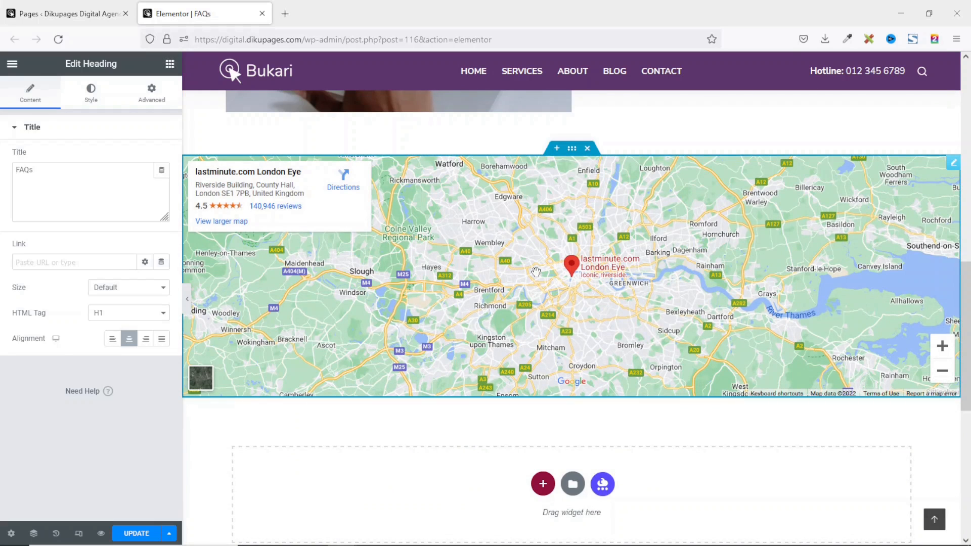
pyautogui.click(587, 148)
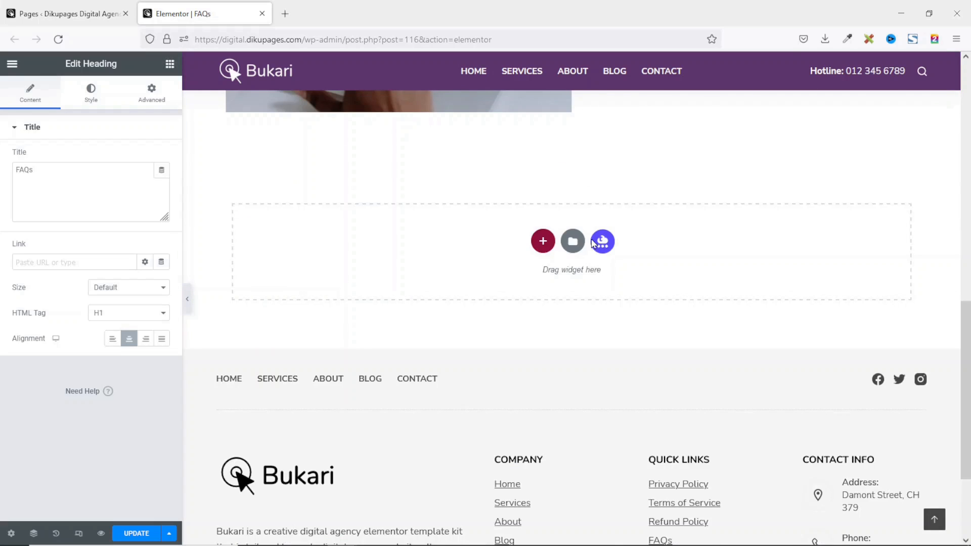
pyautogui.scroll(6, 638, 311)
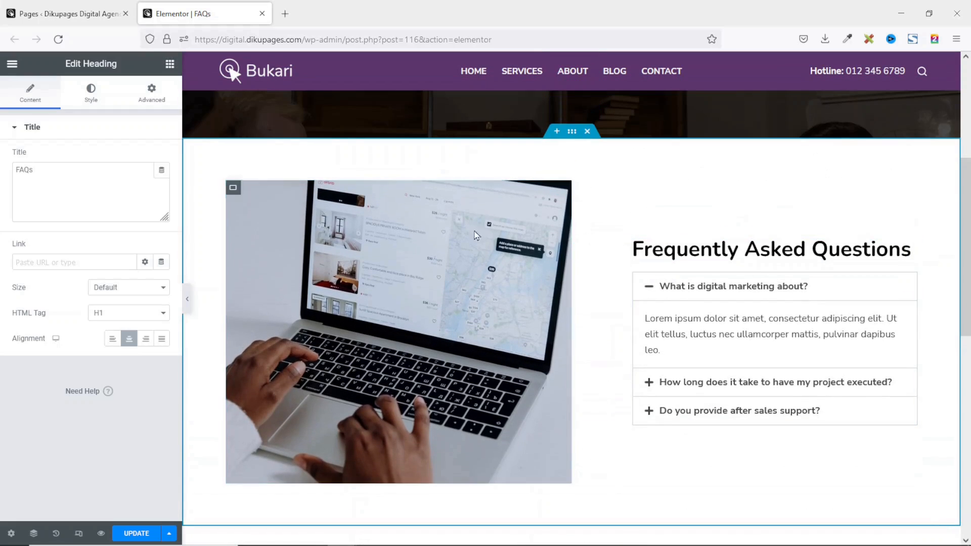
# Delete the laptop image container beside the FAQ accordion.
pyautogui.click(682, 410)
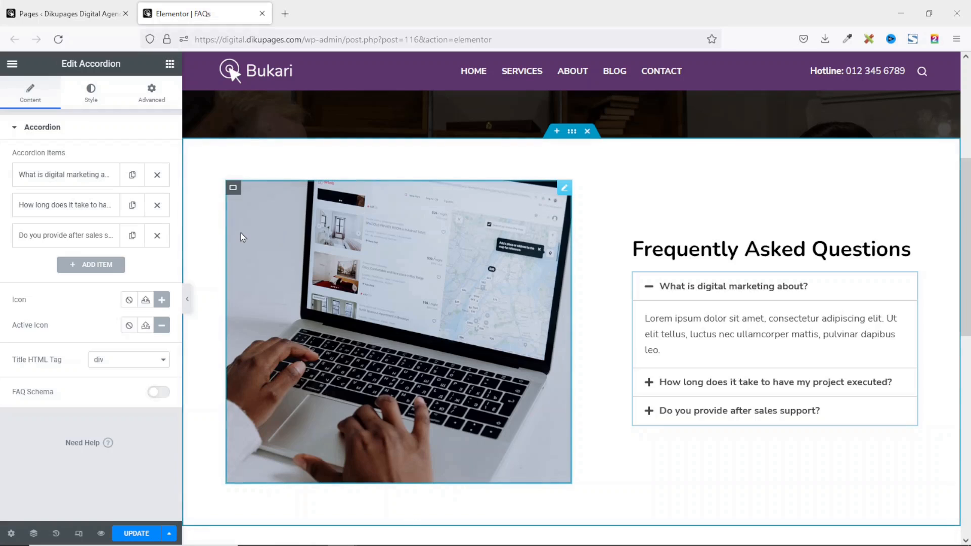
pyautogui.rightClick(233, 193)
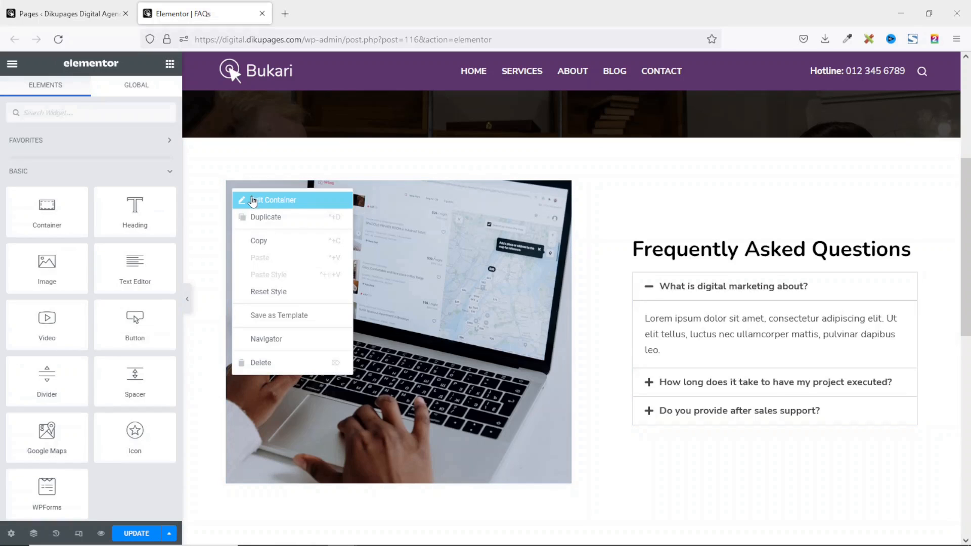
pyautogui.click(273, 365)
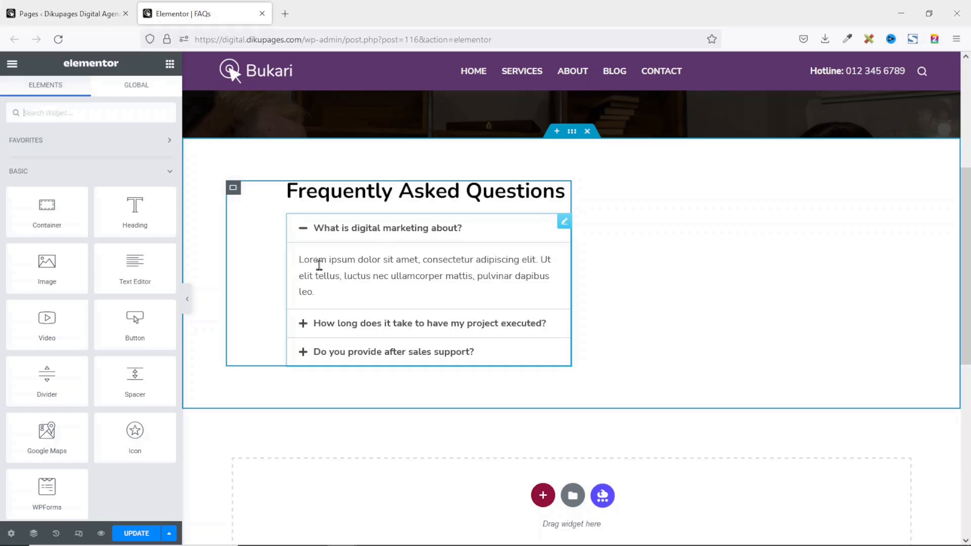
# Set the FAQ container width to 100 with 100 left and right padding.
pyautogui.click(233, 189)
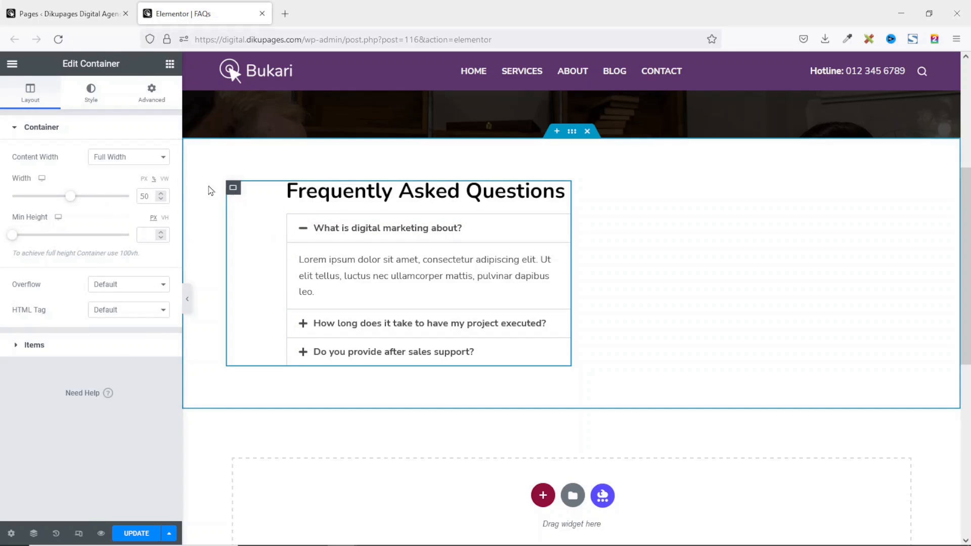
pyautogui.moveTo(149, 197); pyautogui.dragTo(117, 198)
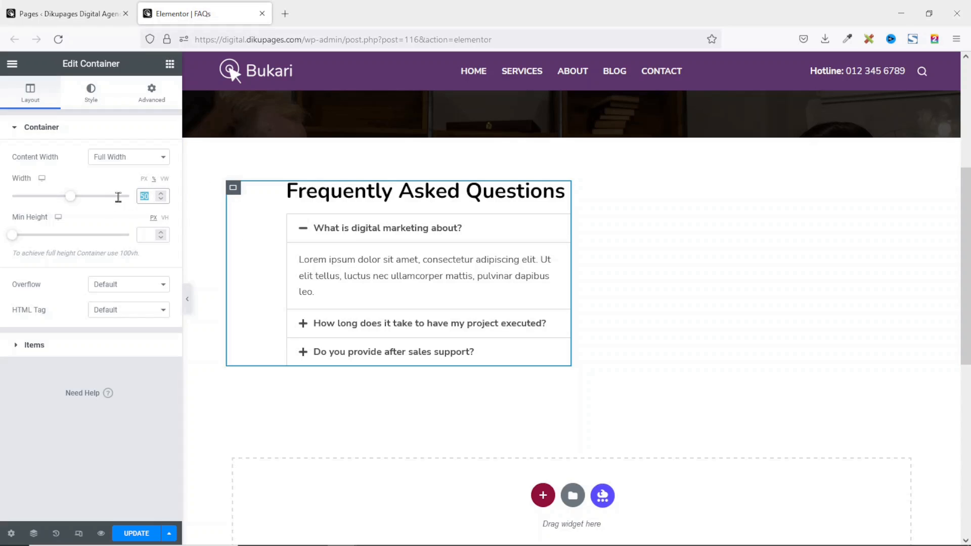
pyautogui.write('100')
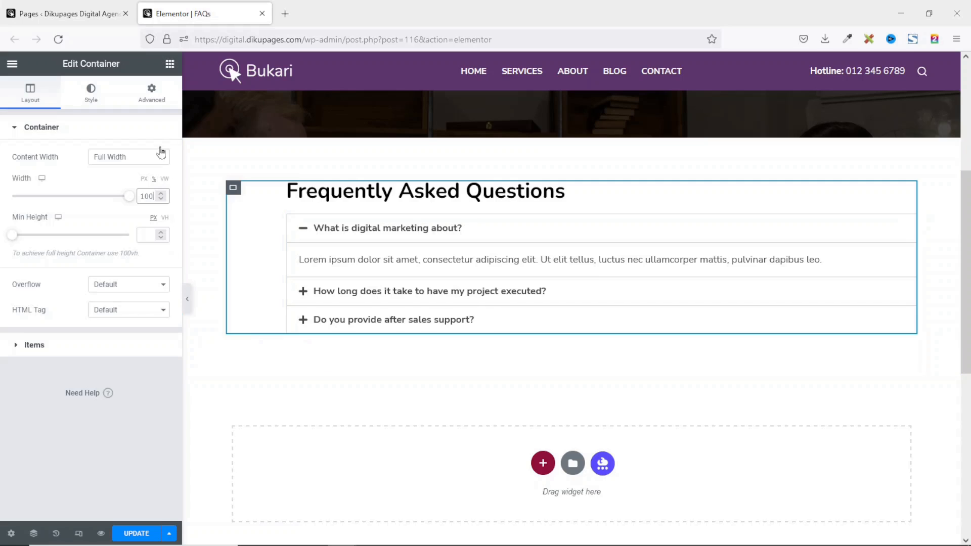
pyautogui.click(152, 95)
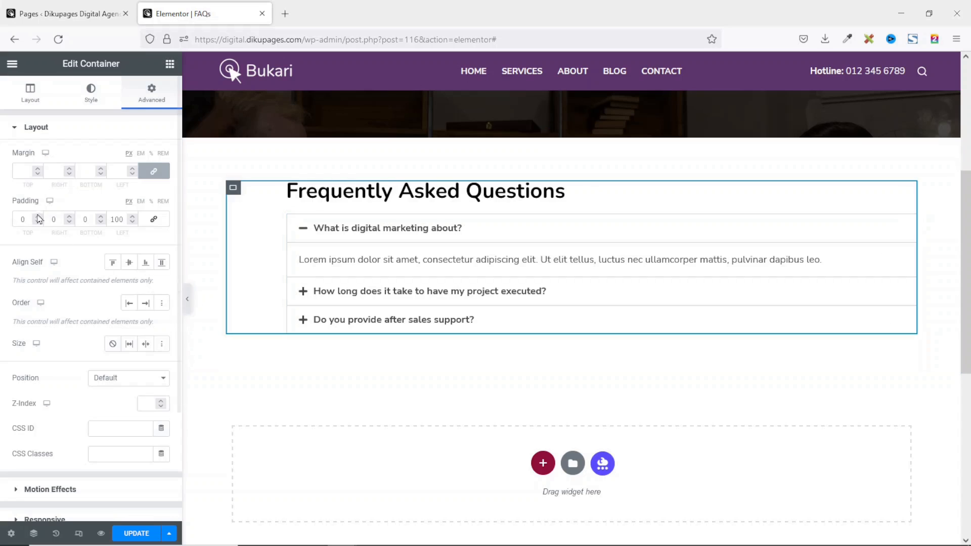
pyautogui.doubleClick(56, 220)
pyautogui.write('100')
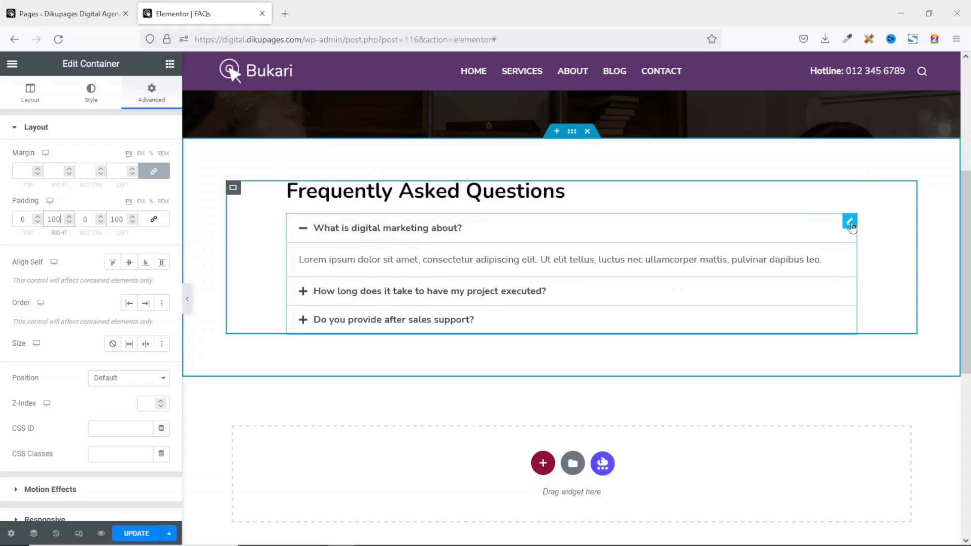
pyautogui.click(850, 226)
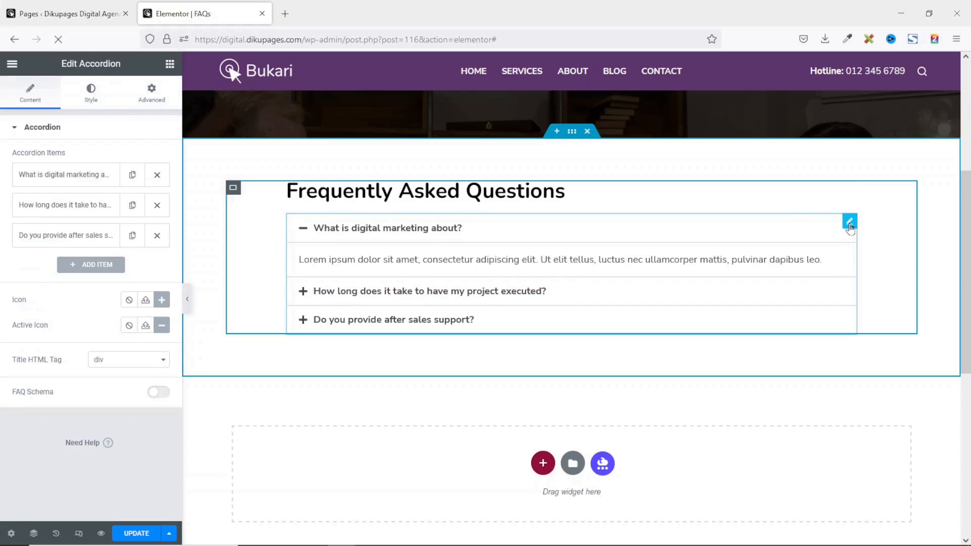
# Add accordion item 'Do you provide content for website design?' answered 'No. We don't provide content for our clients.', then save.
pyautogui.click(108, 267)
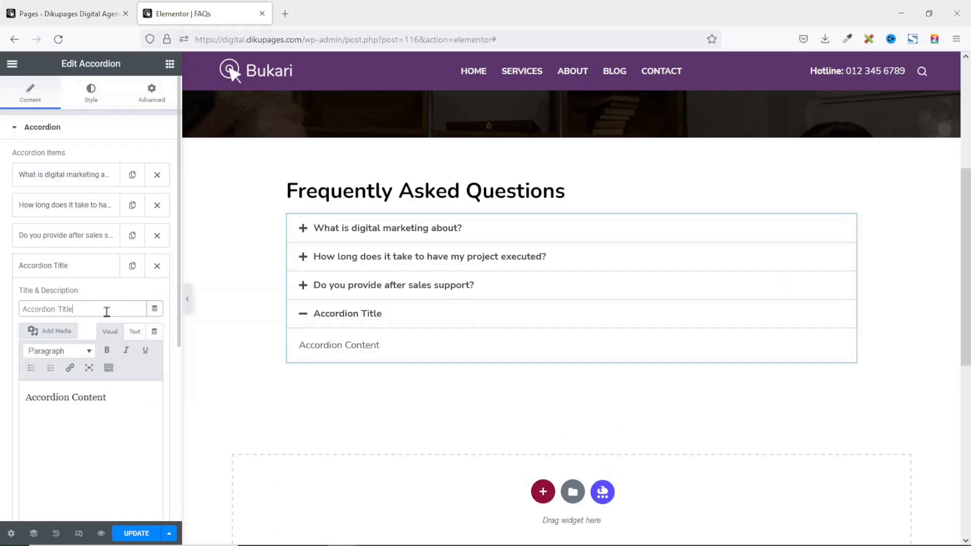
pyautogui.moveTo(106, 307); pyautogui.dragTo(2, 311)
pyautogui.write('Do you')
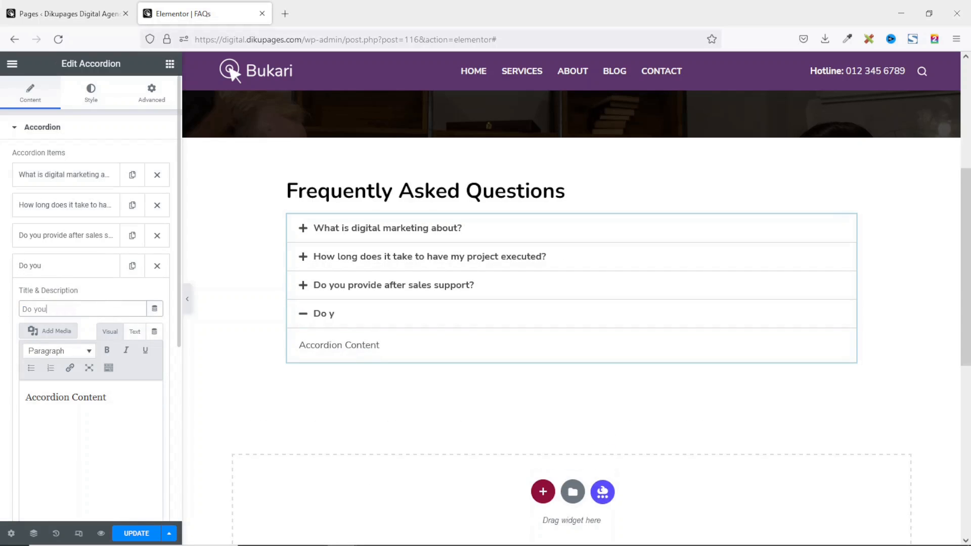
pyautogui.write(' provide content for website design?')
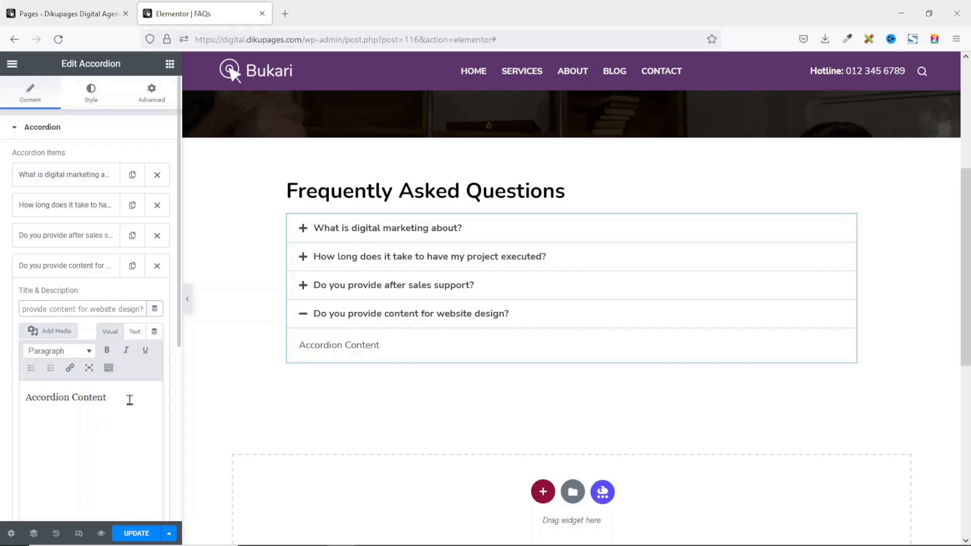
pyautogui.tripleClick(24, 398)
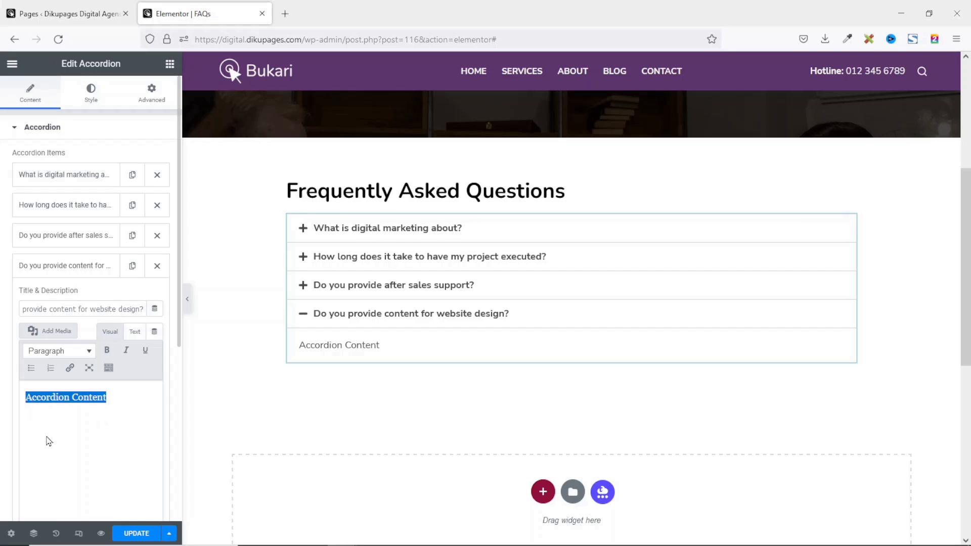
pyautogui.write("No. We don't provide content for our clients.")
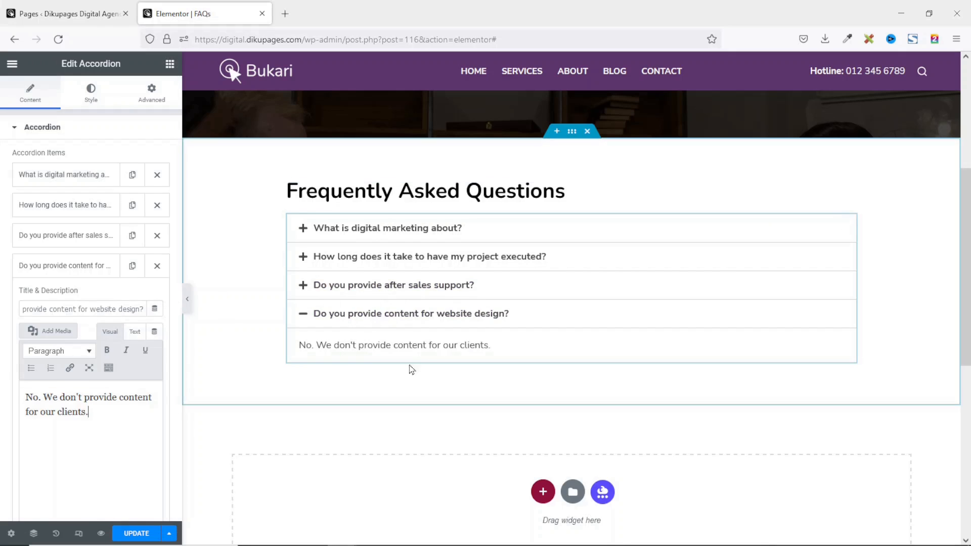
pyautogui.click(136, 535)
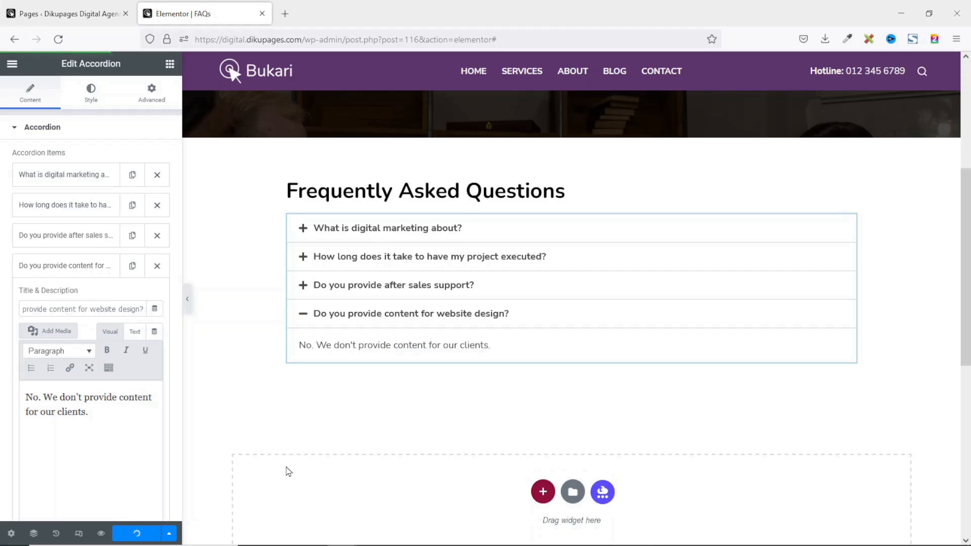
# Preview the FAQs page to check its four accordion questions, then return to the Pages list.
pyautogui.click(101, 534)
pyautogui.scroll(-7, 694, 248)
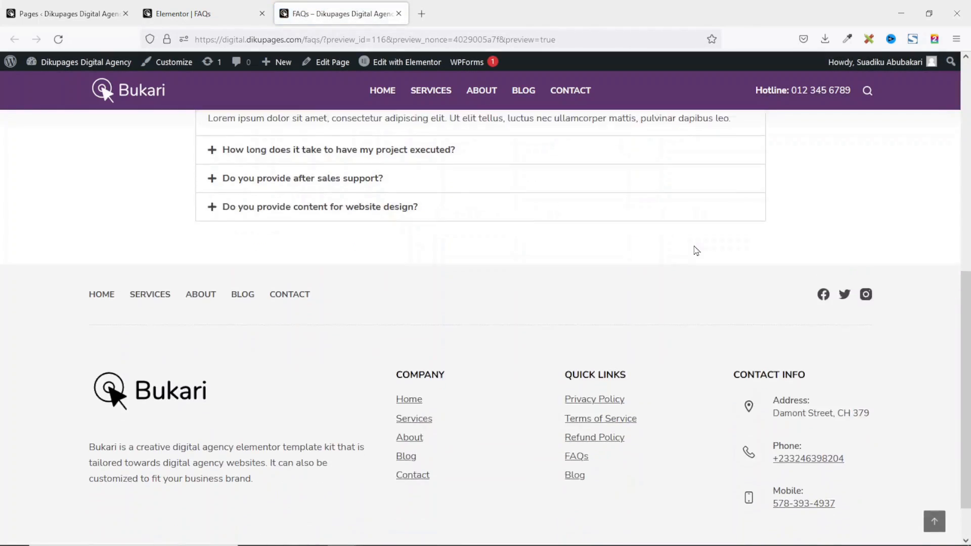
pyautogui.scroll(4, 695, 249)
pyautogui.scroll(4, 696, 250)
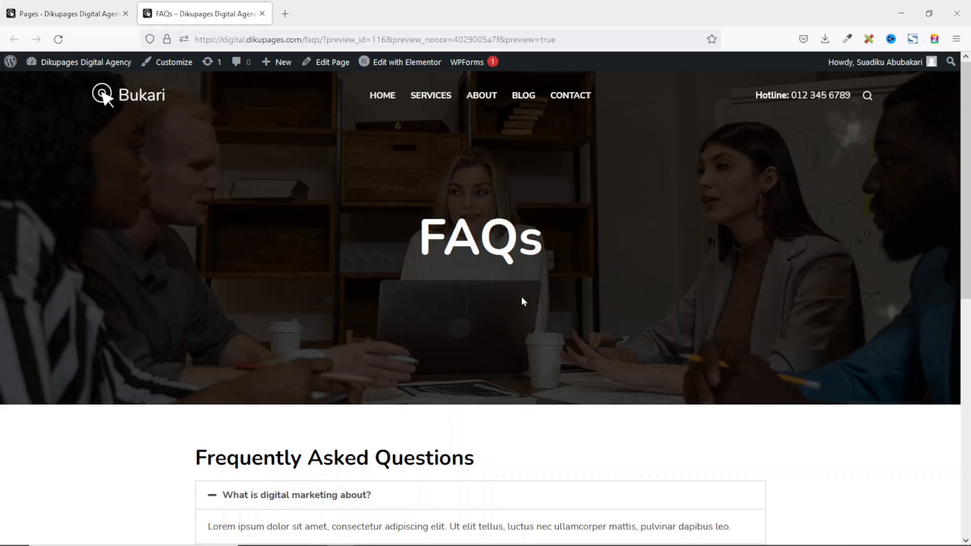
pyautogui.scroll(-10, 575, 296)
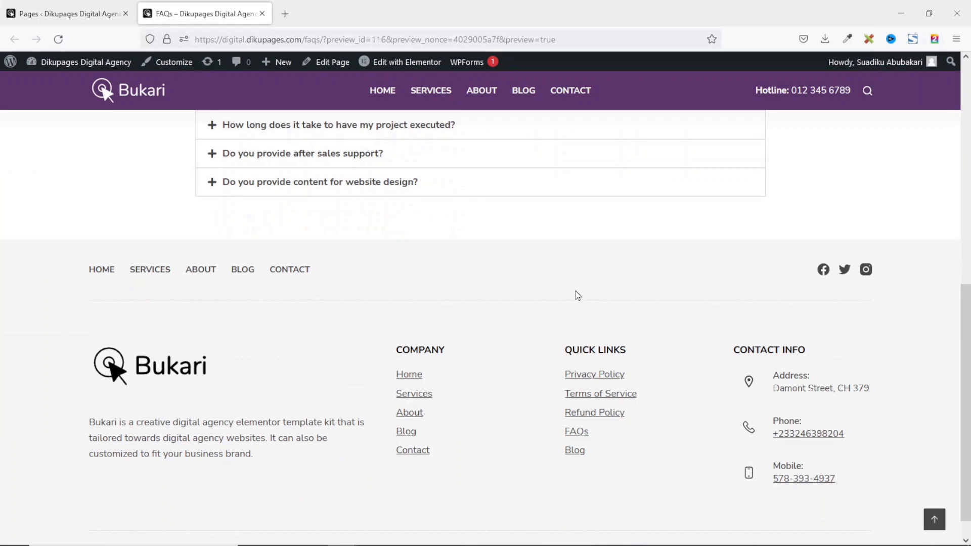
pyautogui.scroll(10, 578, 296)
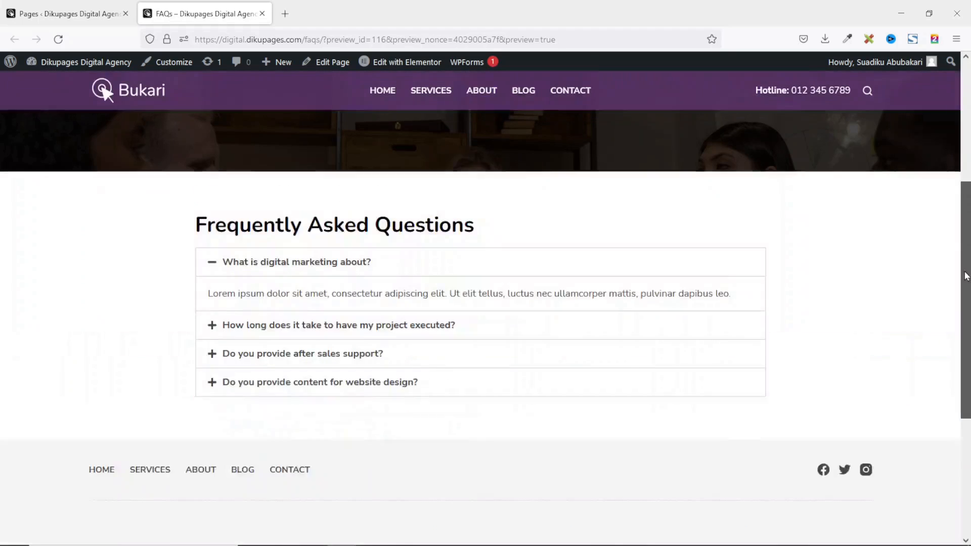
pyautogui.scroll(-10, 930, 397)
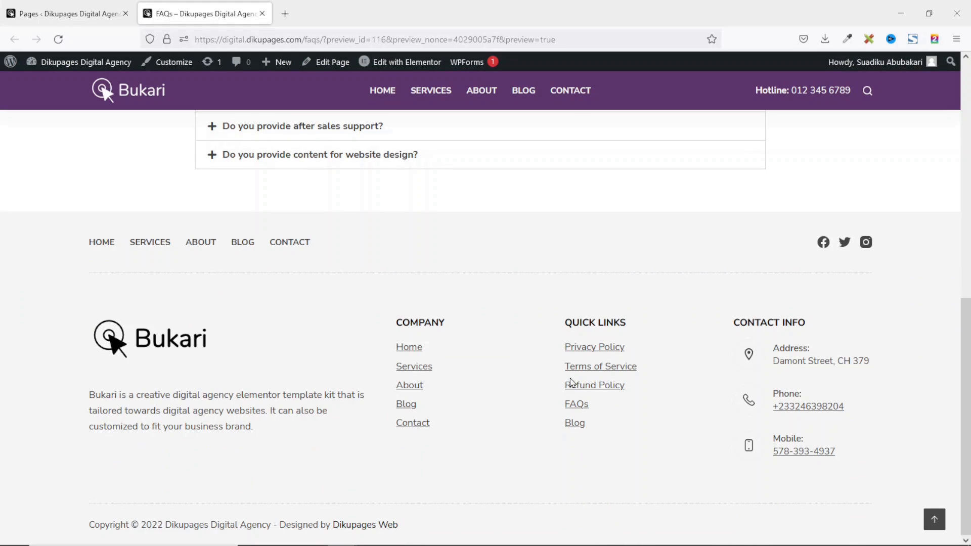
pyautogui.click(75, 22)
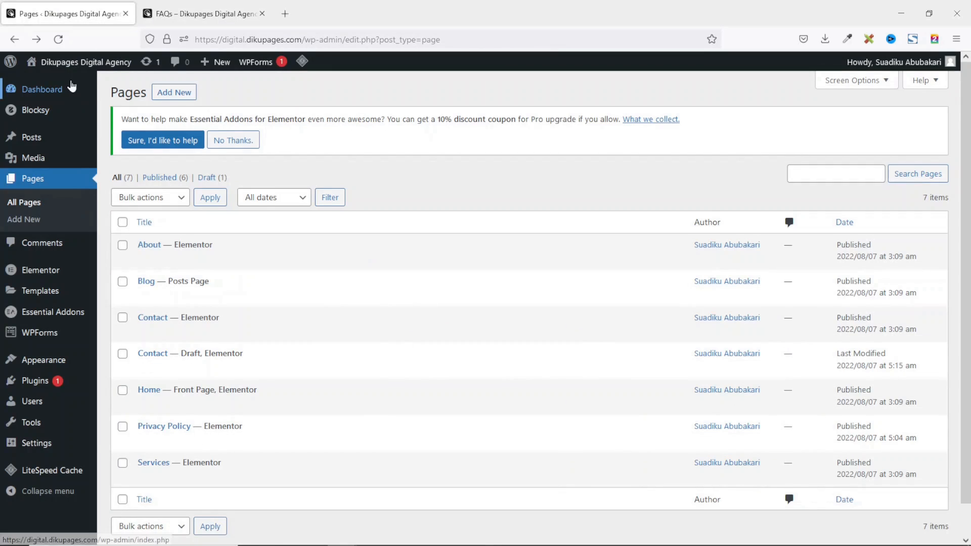
# Open the Menus screen in a new tab to show the Quick Links menu's five items.
pyautogui.moveTo(33, 370)
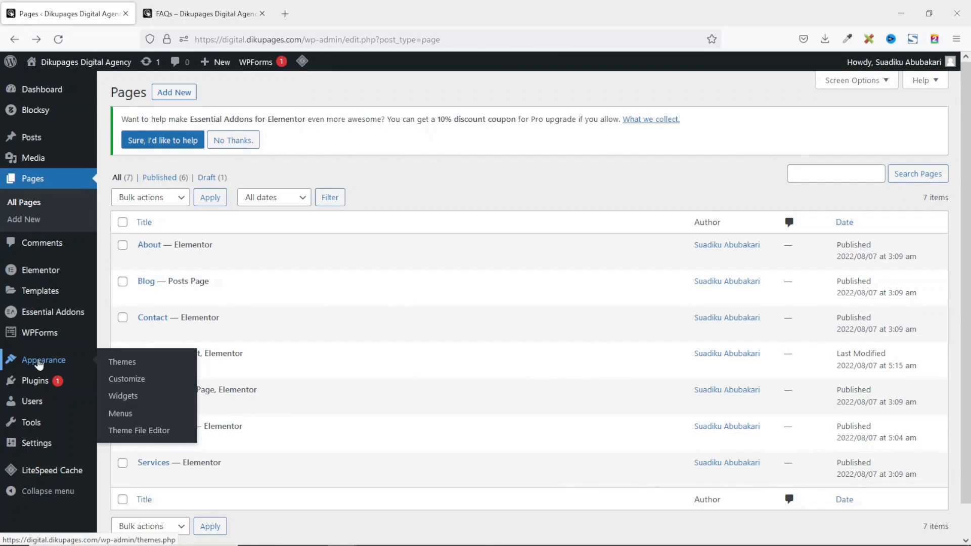
pyautogui.rightClick(122, 415)
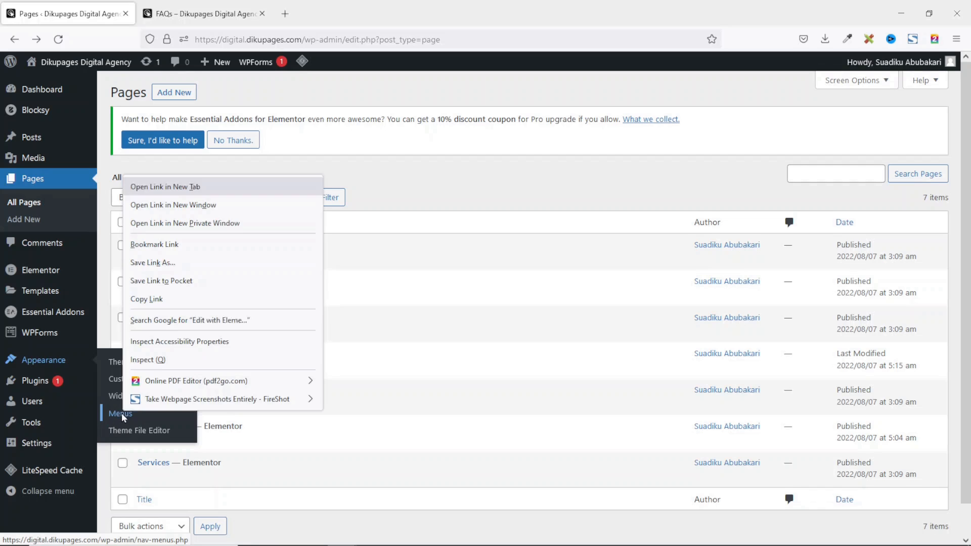
pyautogui.click(182, 188)
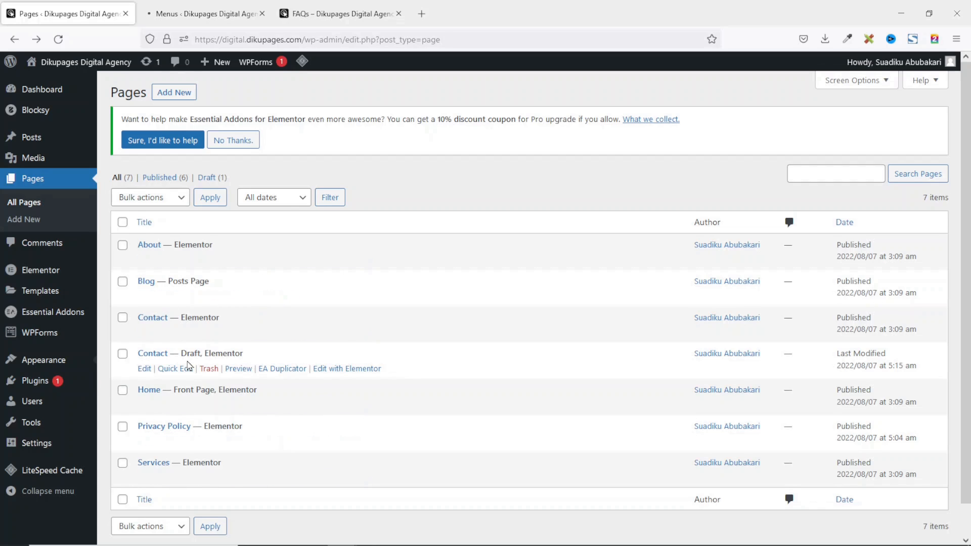
pyautogui.click(207, 15)
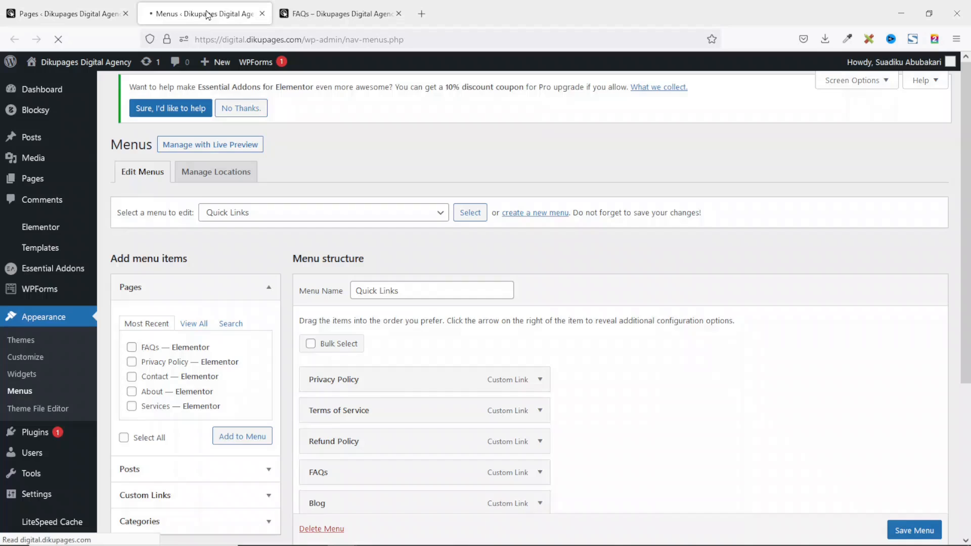
pyautogui.scroll(-2, 379, 219)
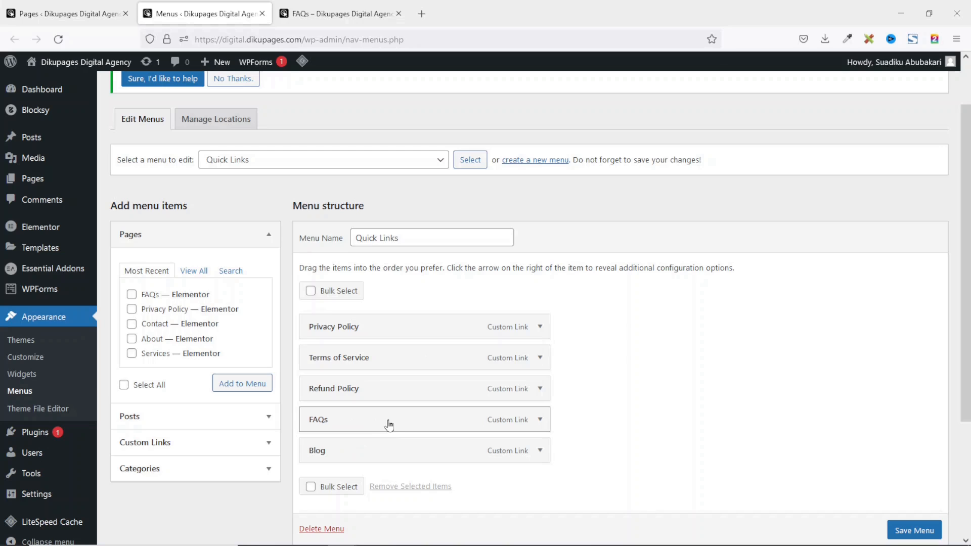
# Copy the Privacy Policy page's address and paste it into the Privacy Policy item's URL.
pyautogui.click(539, 326)
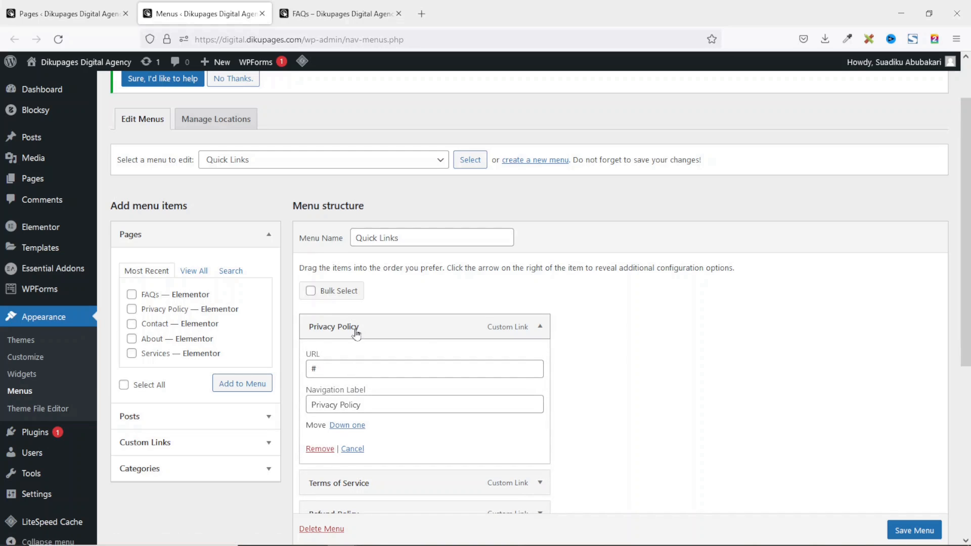
pyautogui.moveTo(336, 370); pyautogui.dragTo(309, 370)
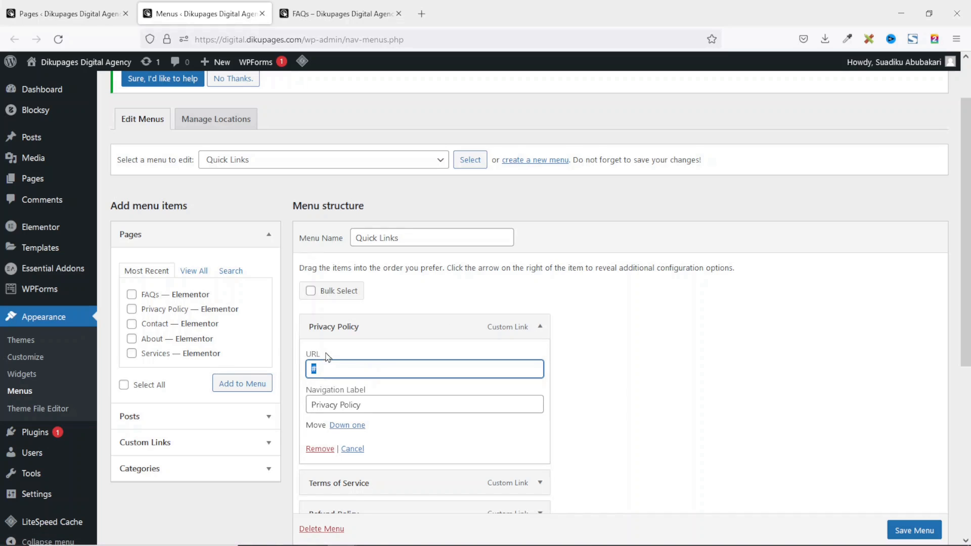
pyautogui.click(70, 14)
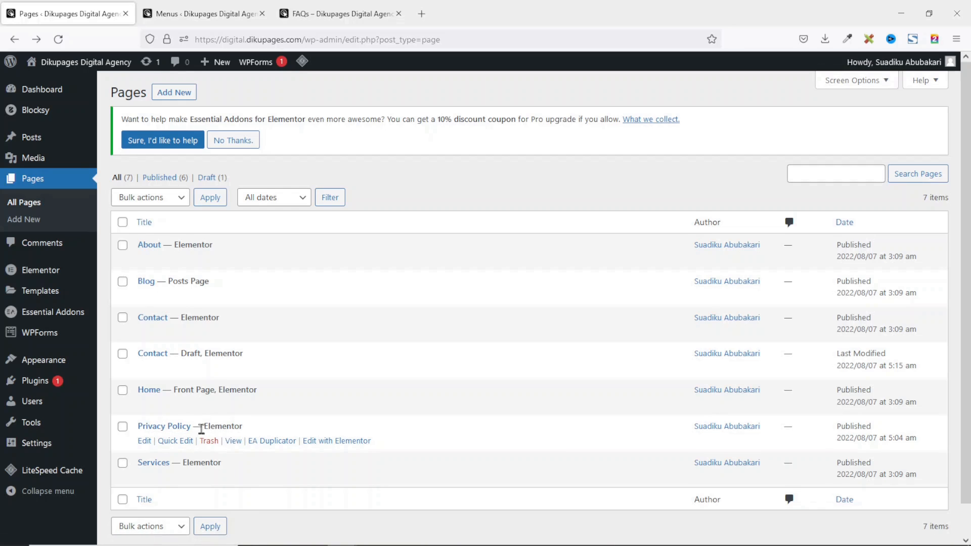
pyautogui.rightClick(234, 444)
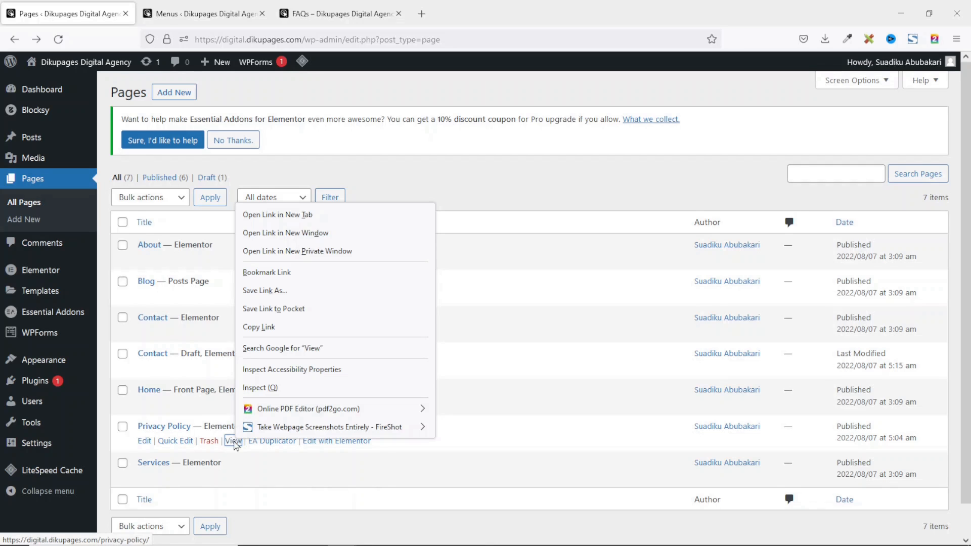
pyautogui.click(279, 329)
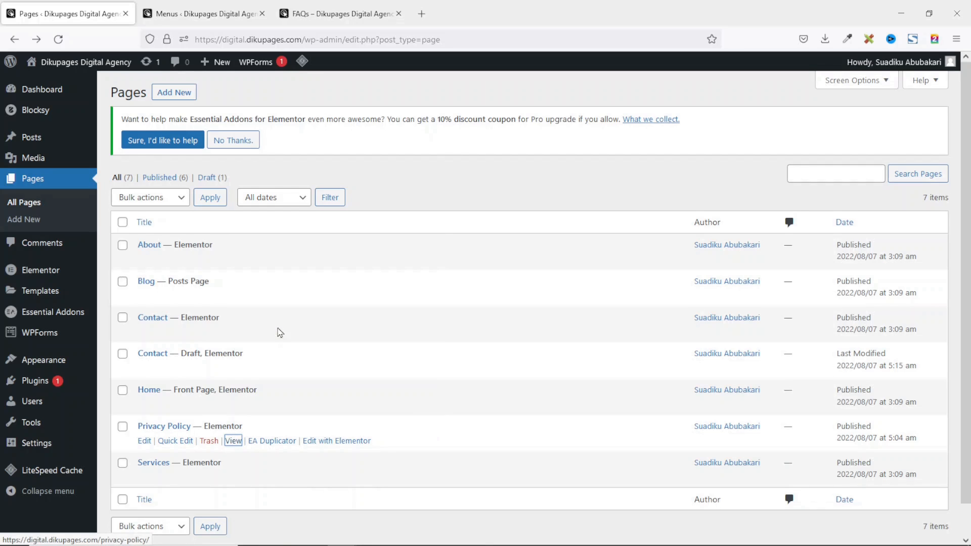
pyautogui.click(178, 13)
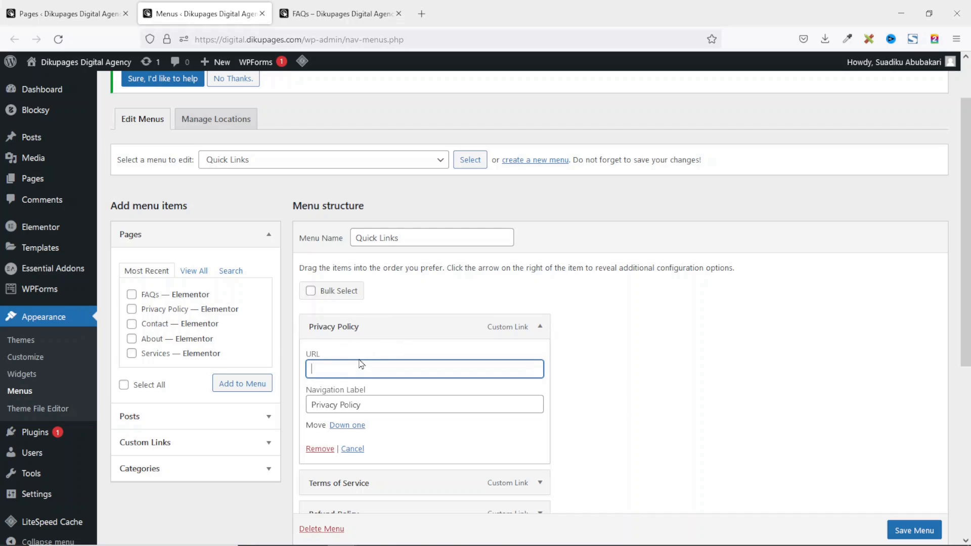
pyautogui.hotkey('ctrl', 'v')
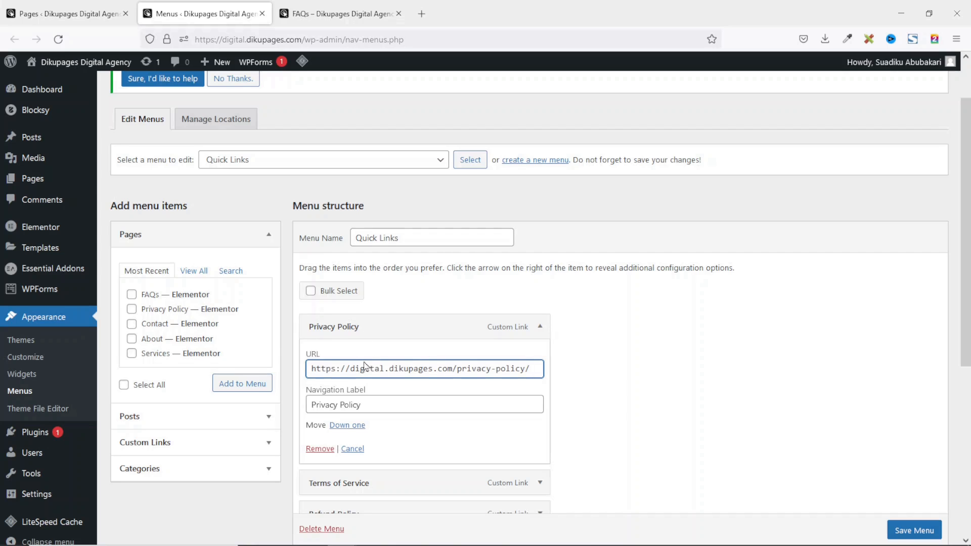
pyautogui.scroll(-2, 399, 405)
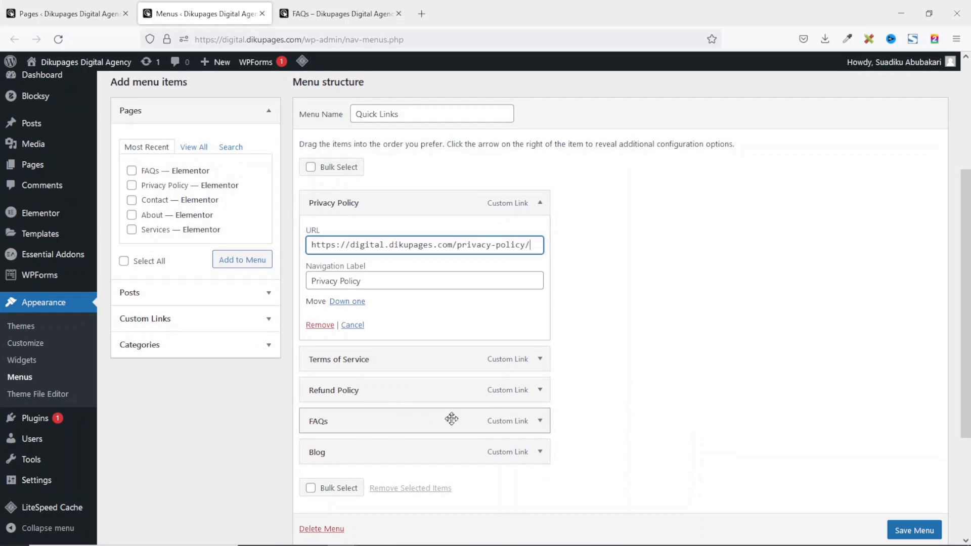
pyautogui.click(540, 203)
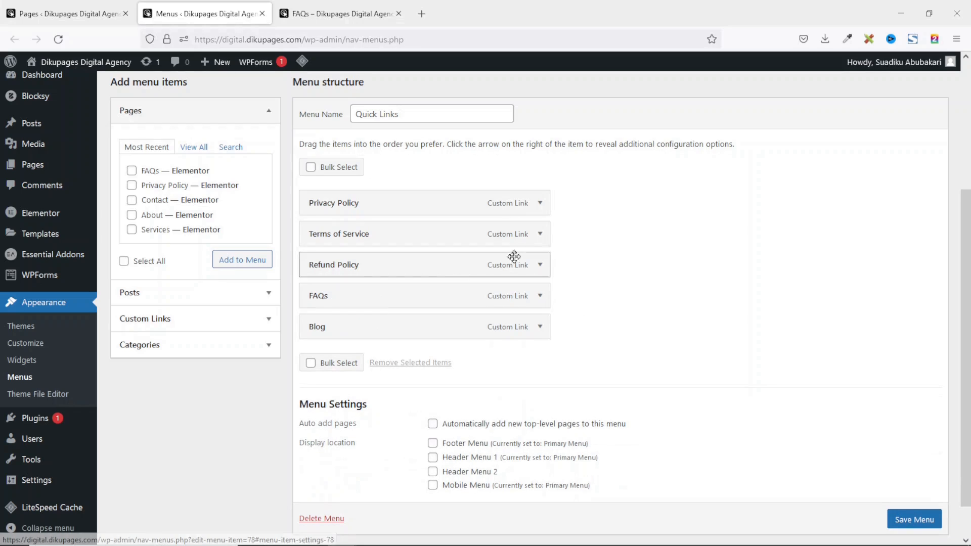
pyautogui.click(540, 297)
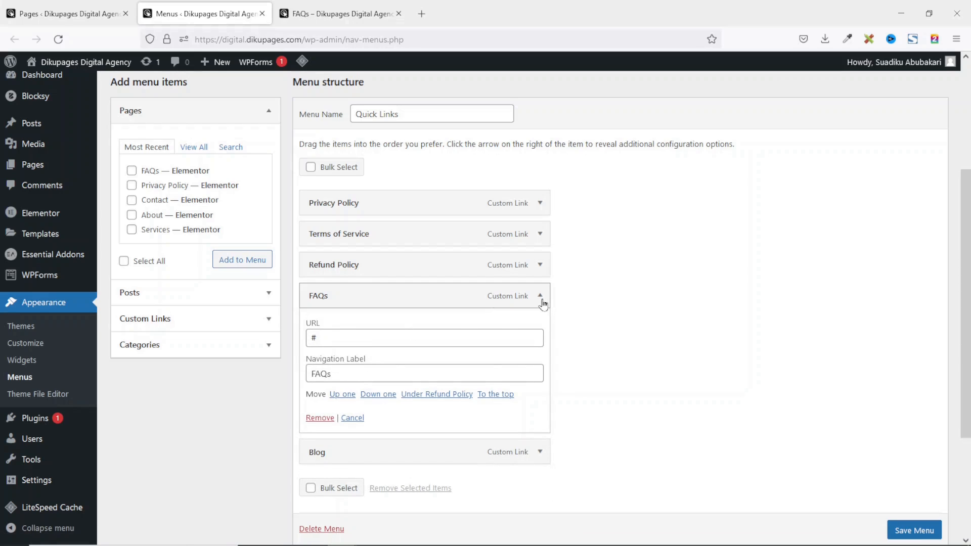
# Replace the FAQs custom link with the FAQs page, positioned above Blog.
pyautogui.click(319, 418)
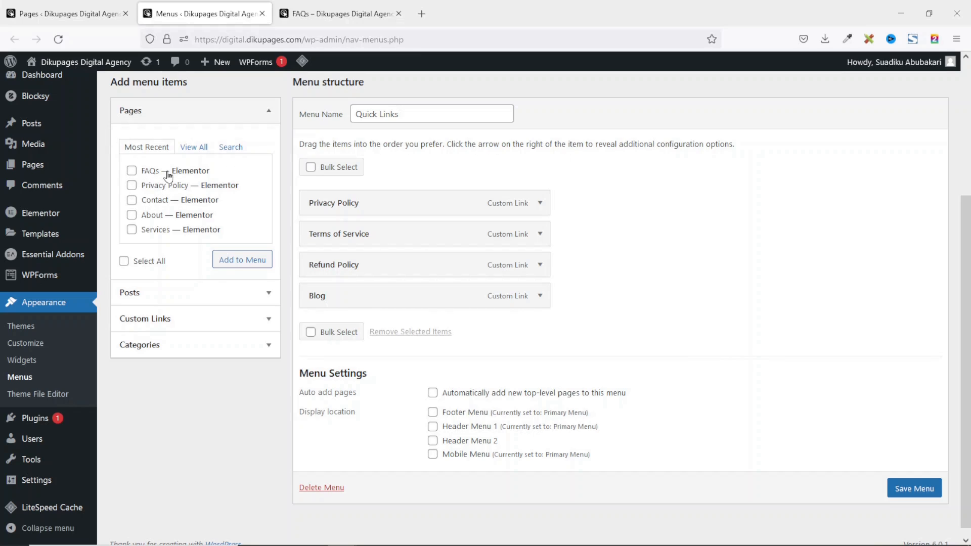
pyautogui.click(131, 171)
pyautogui.click(231, 260)
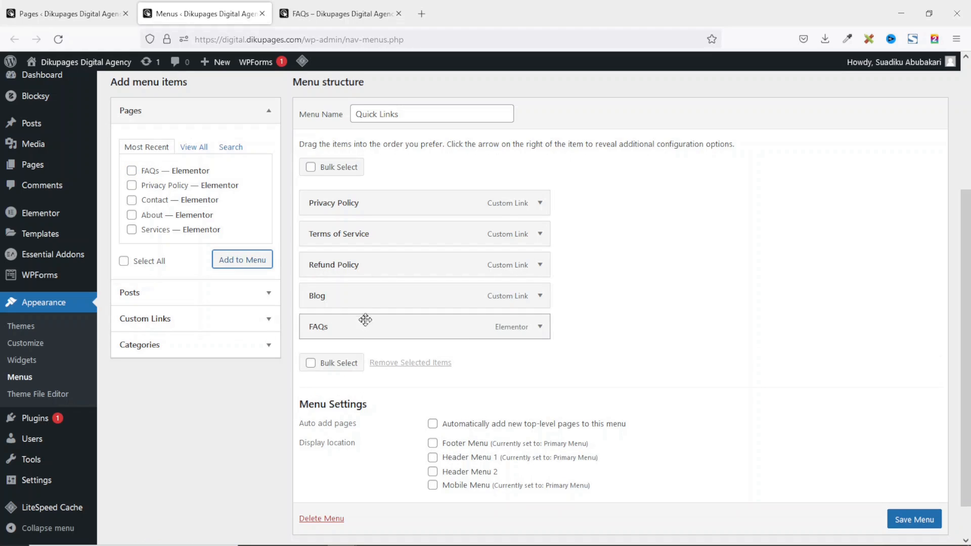
pyautogui.moveTo(319, 331); pyautogui.dragTo(305, 299)
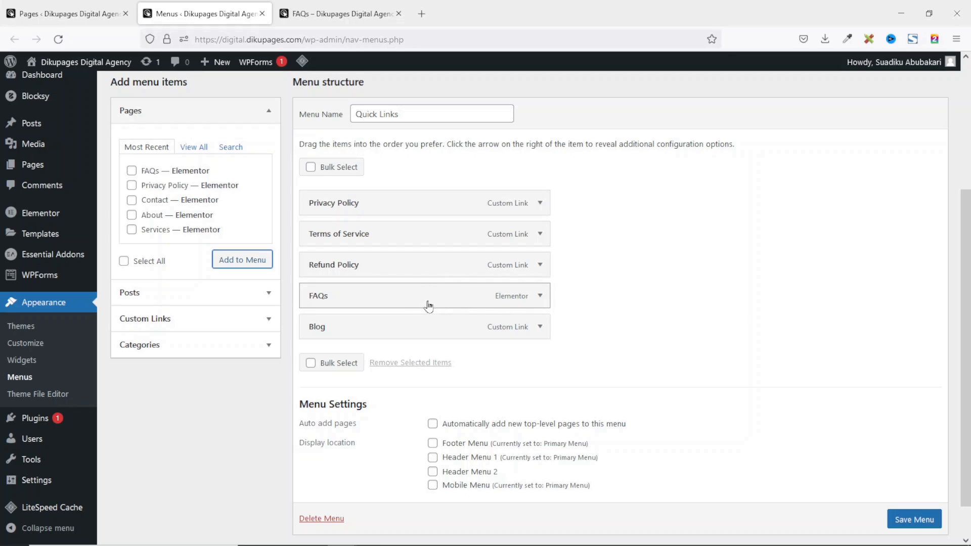
# Check the FAQs and Privacy Policy items, then save the Quick Links menu.
pyautogui.click(540, 299)
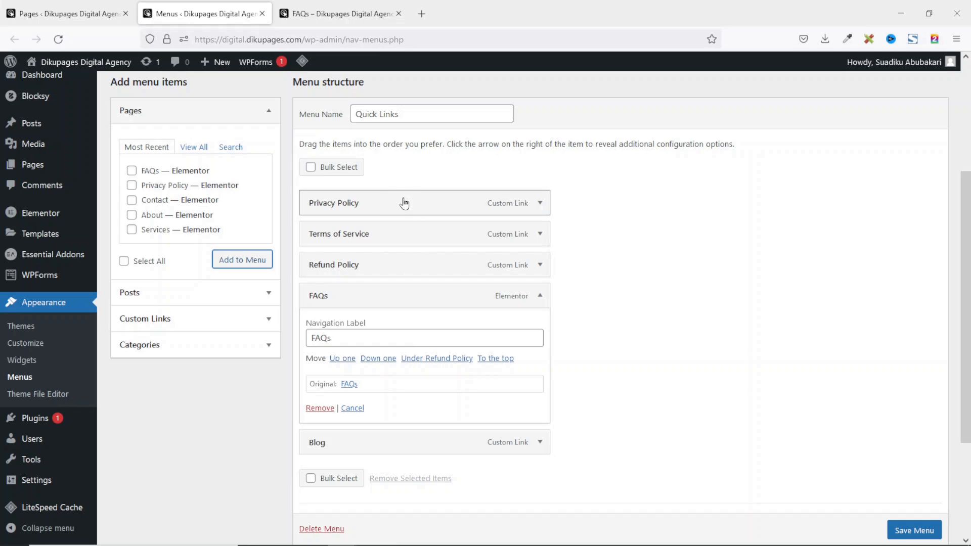
pyautogui.click(540, 297)
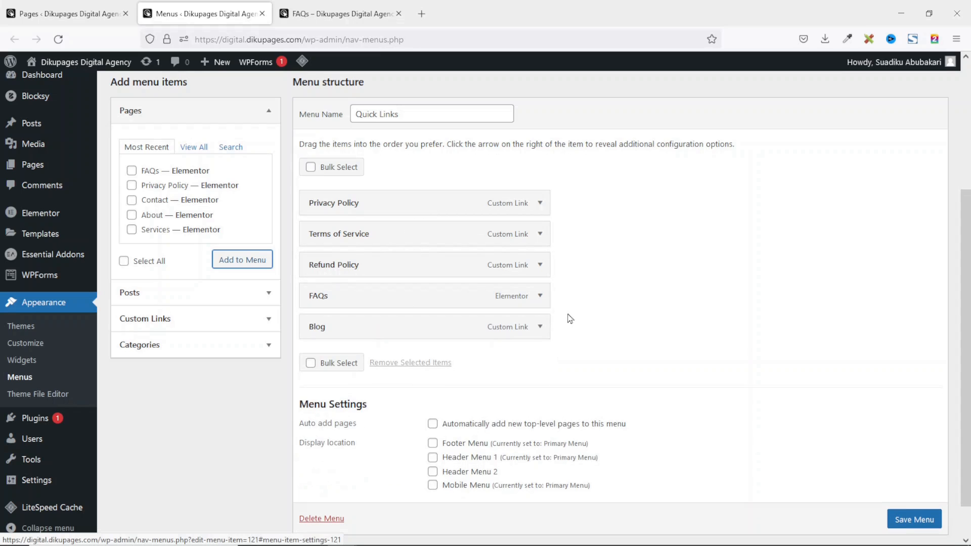
pyautogui.click(539, 203)
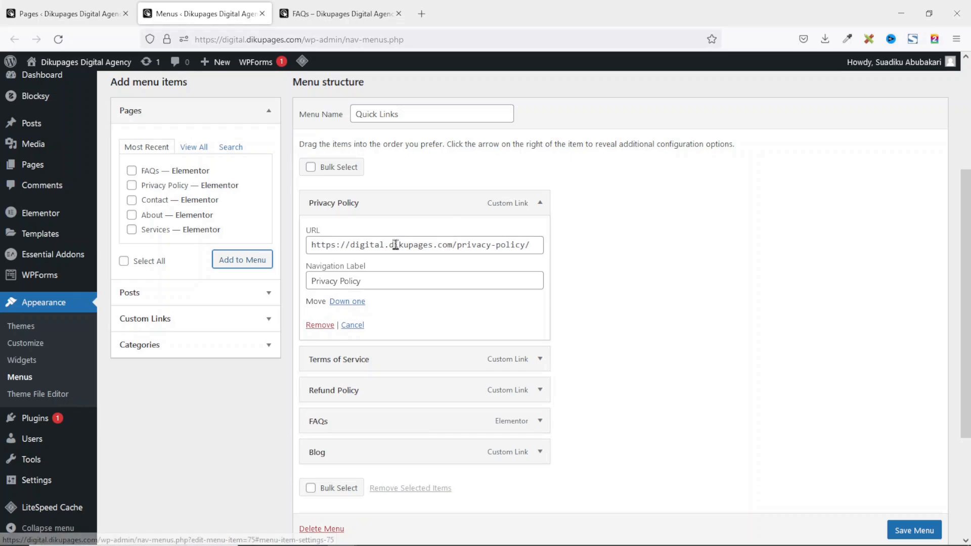
pyautogui.click(540, 204)
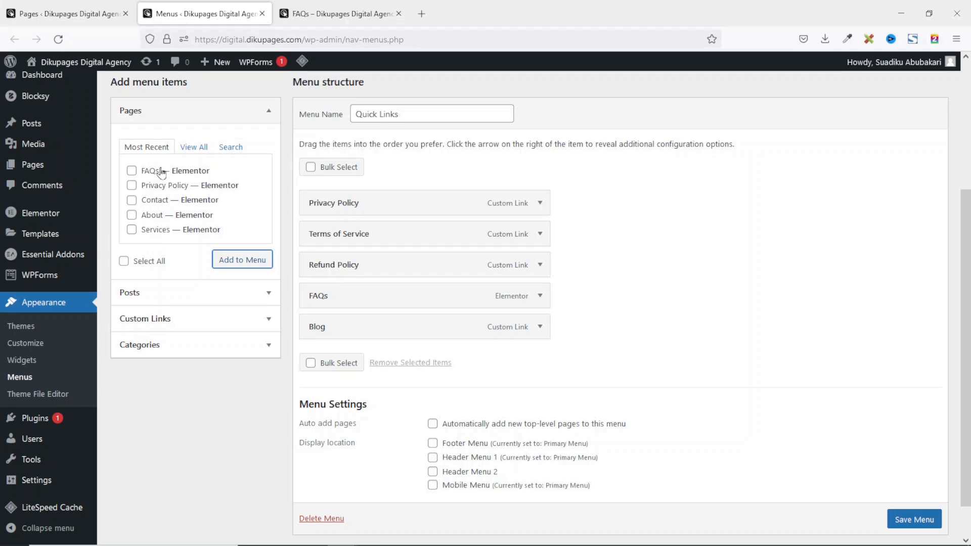
pyautogui.click(920, 494)
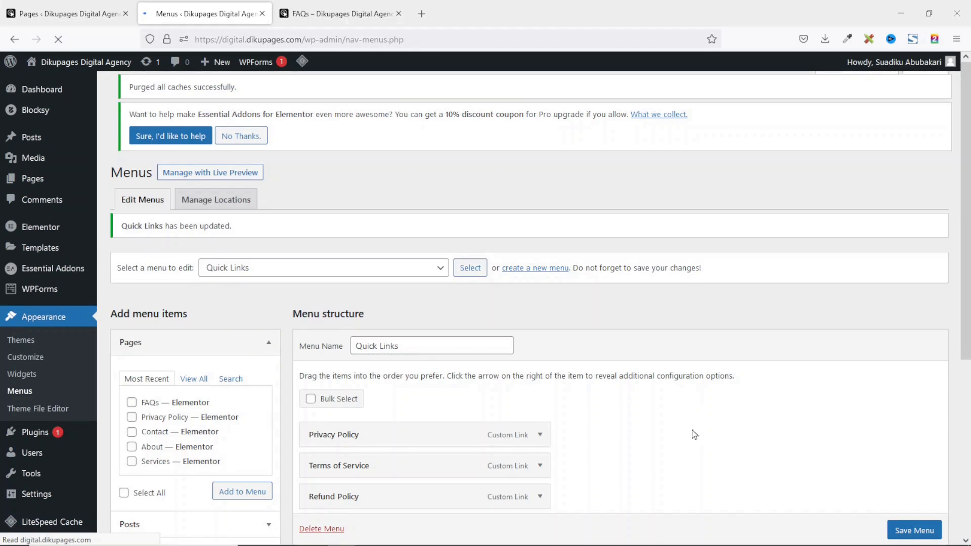
pyautogui.click(333, 15)
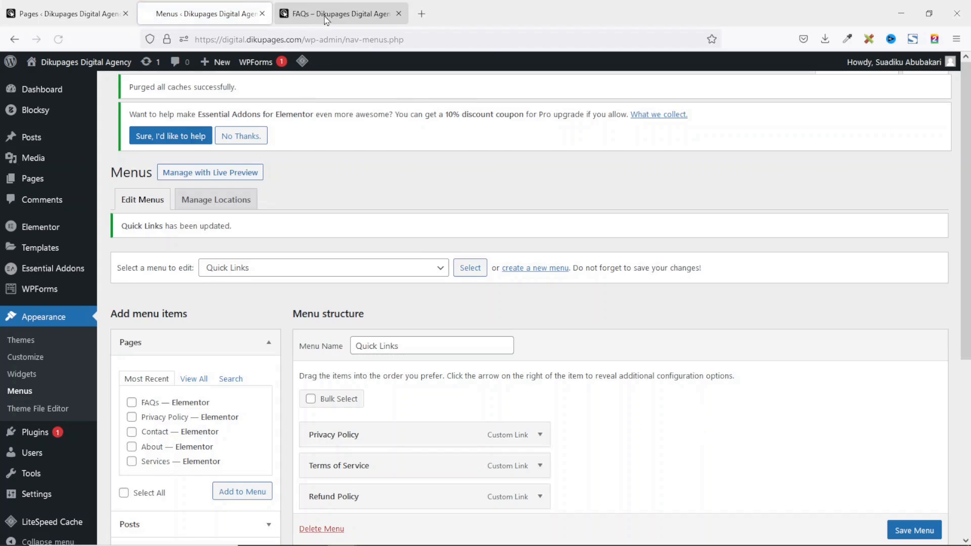
# Try the footer Privacy Policy and FAQs links on the not-yet-refreshed page.
pyautogui.click(615, 347)
pyautogui.scroll(-8, 620, 325)
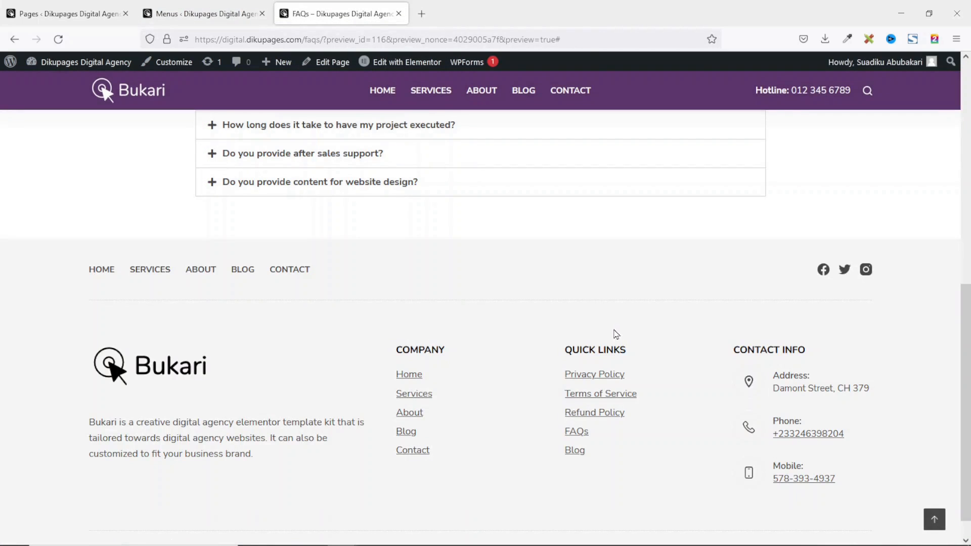
pyautogui.click(587, 375)
pyautogui.scroll(-8, 597, 376)
pyautogui.click(600, 379)
pyautogui.scroll(-8, 598, 374)
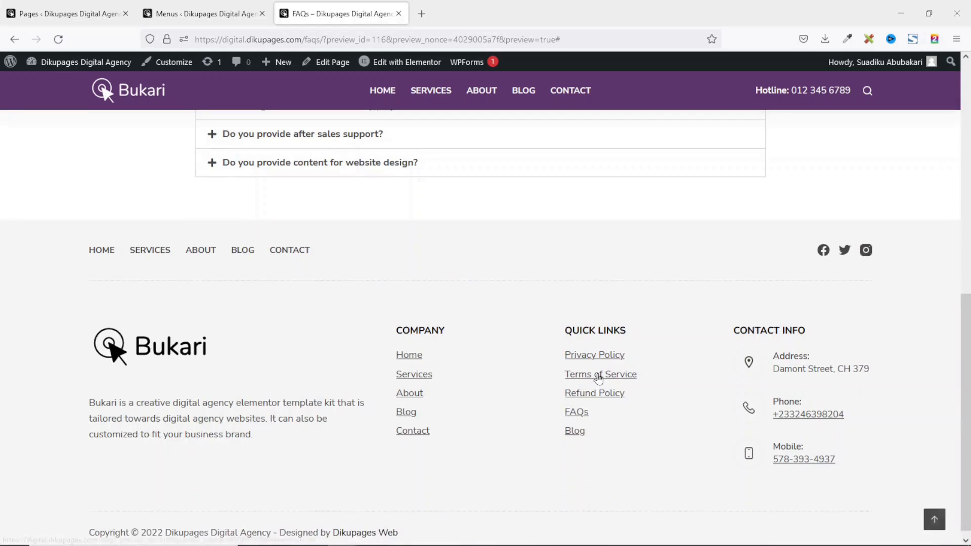
pyautogui.click(580, 410)
pyautogui.scroll(-8, 582, 415)
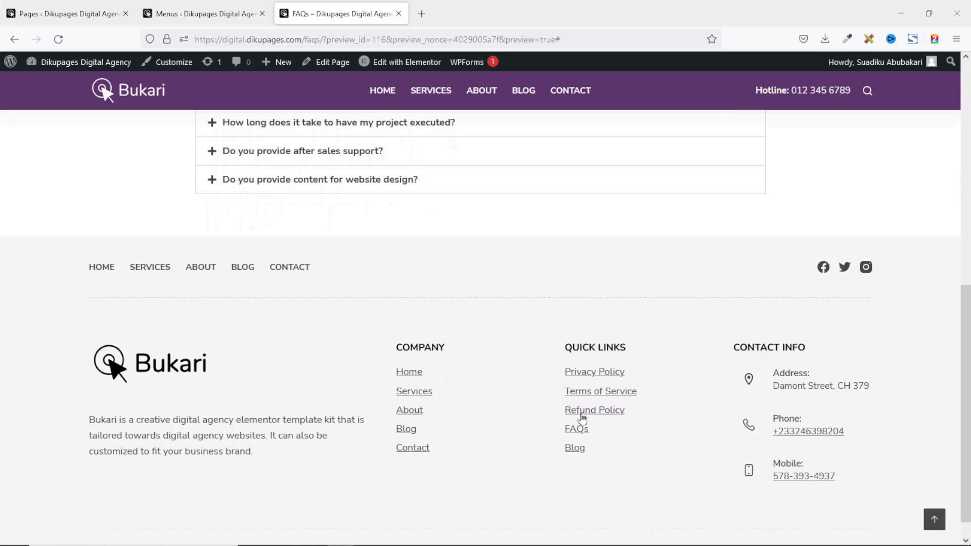
pyautogui.click(581, 427)
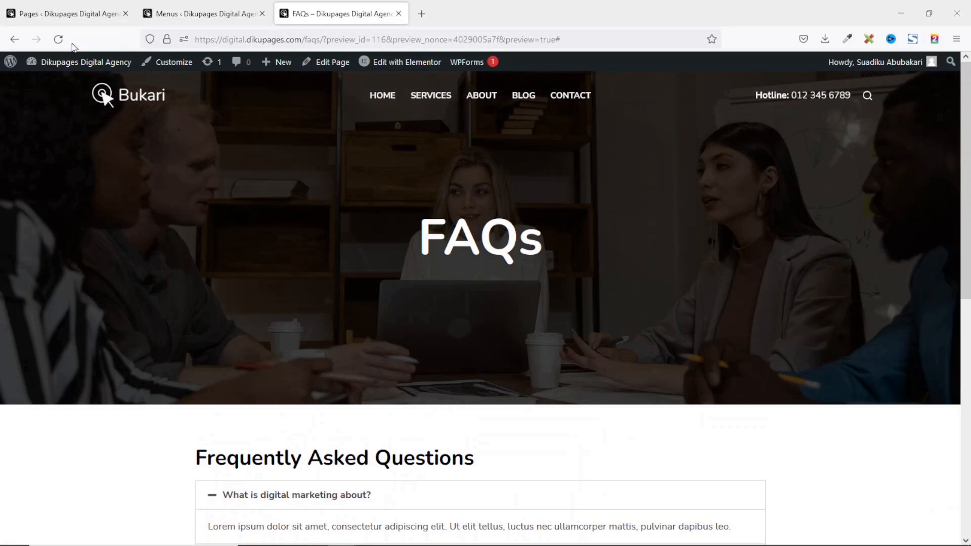
# Reload the site and open Privacy Policy, then FAQs, from the footer Quick Links.
pyautogui.click(58, 39)
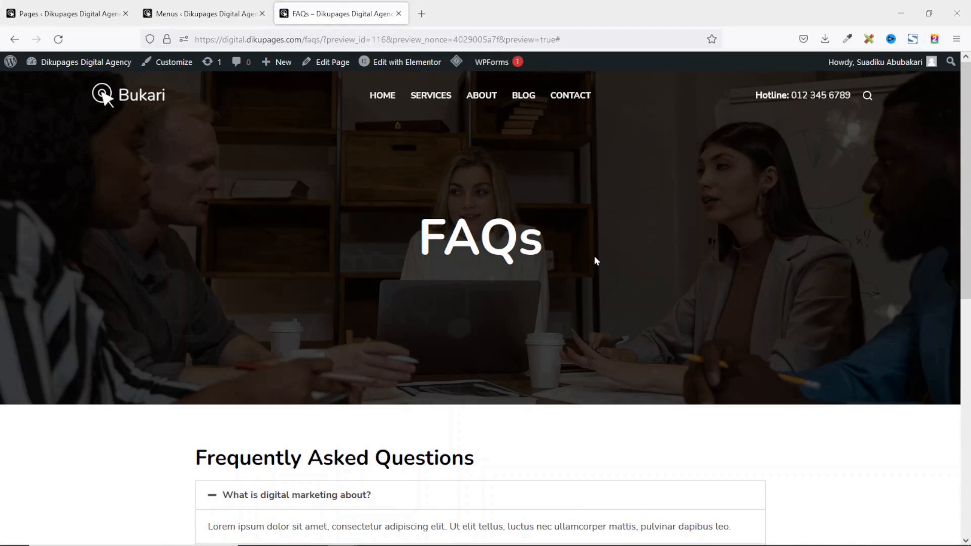
pyautogui.scroll(-10, 638, 254)
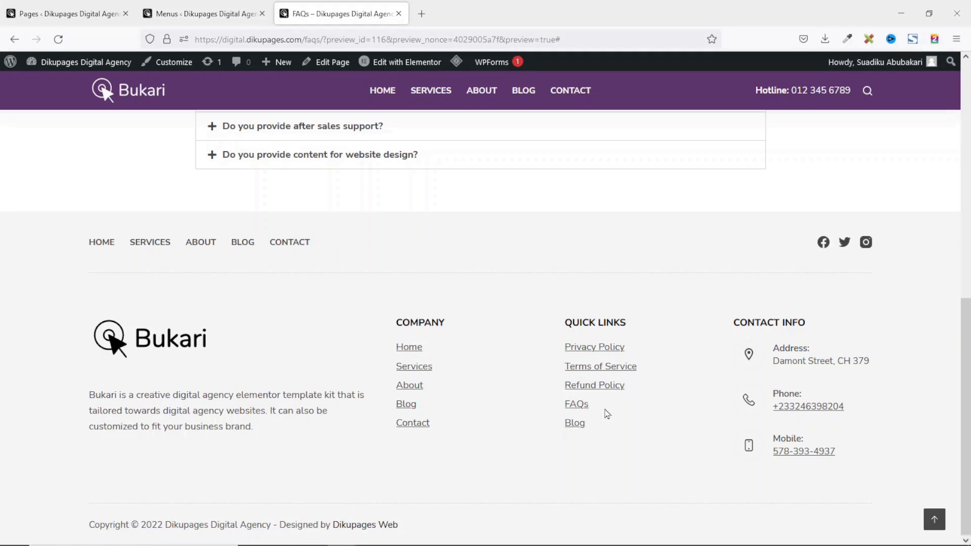
pyautogui.click(597, 350)
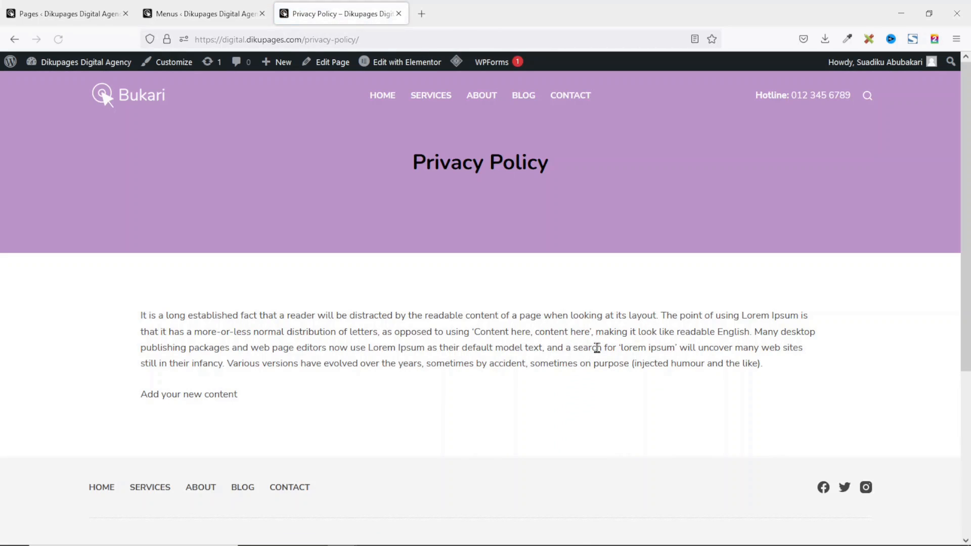
pyautogui.scroll(-5, 600, 345)
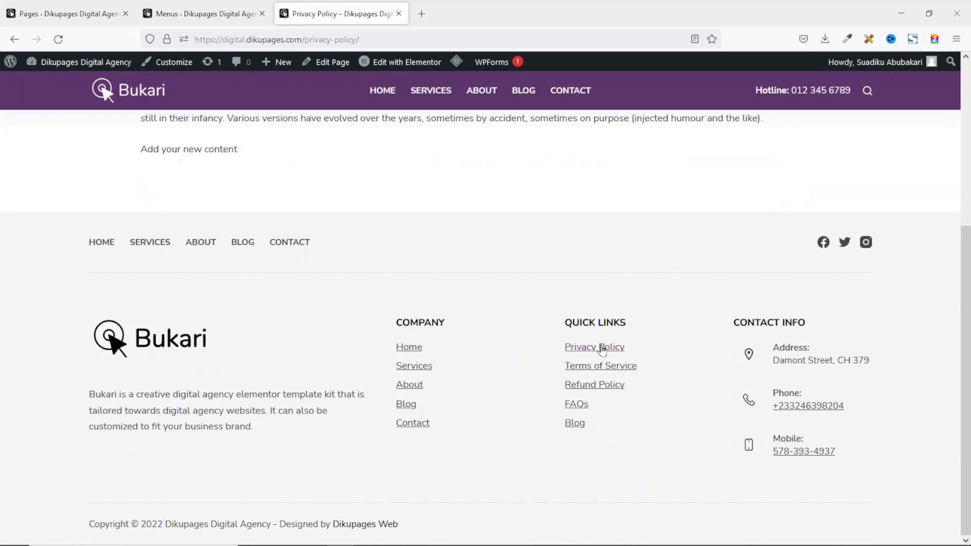
pyautogui.click(581, 406)
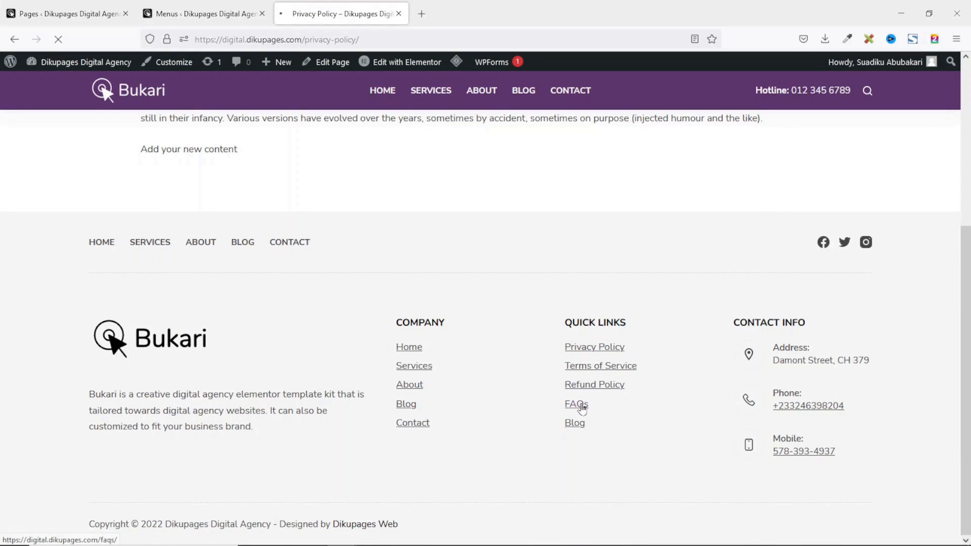
pyautogui.scroll(2, 586, 407)
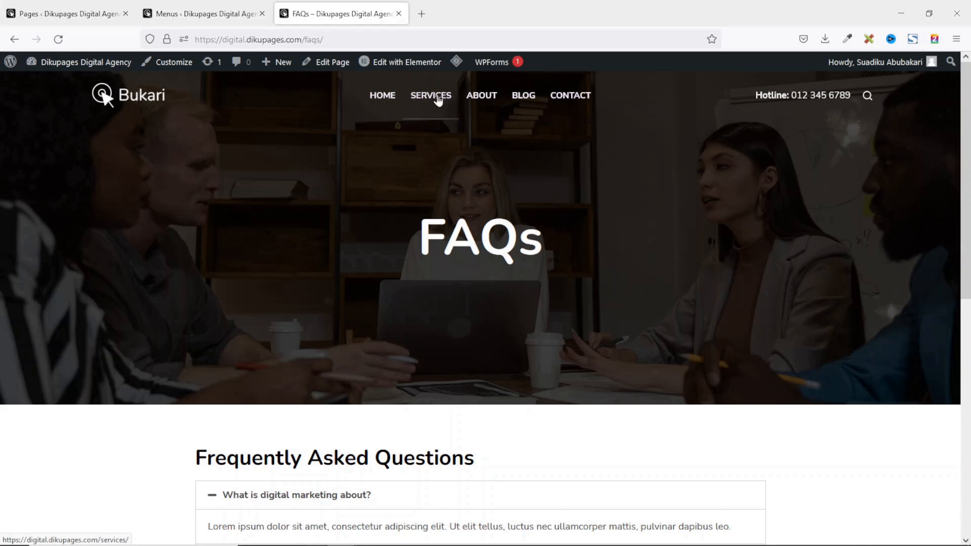
pyautogui.click(214, 20)
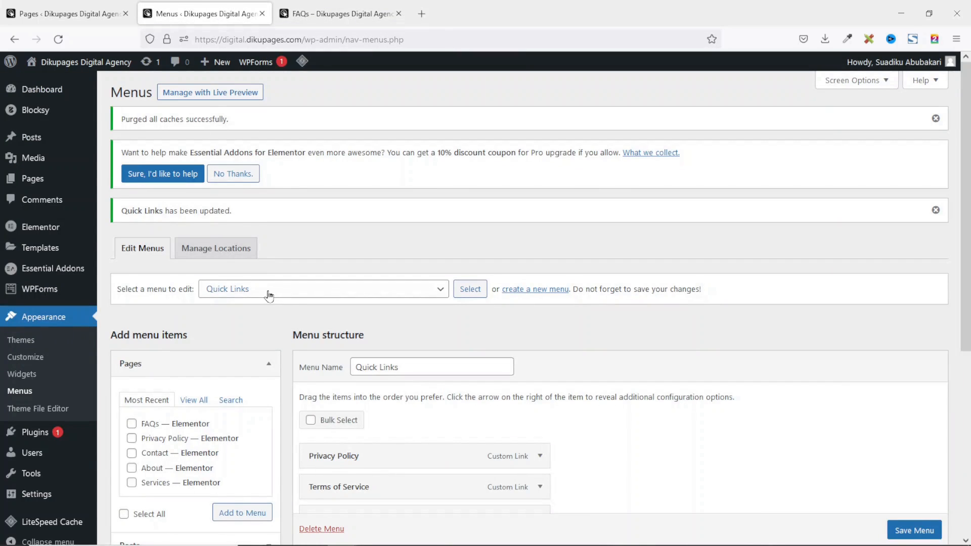
# Load the Primary Menu for editing.
pyautogui.click(272, 295)
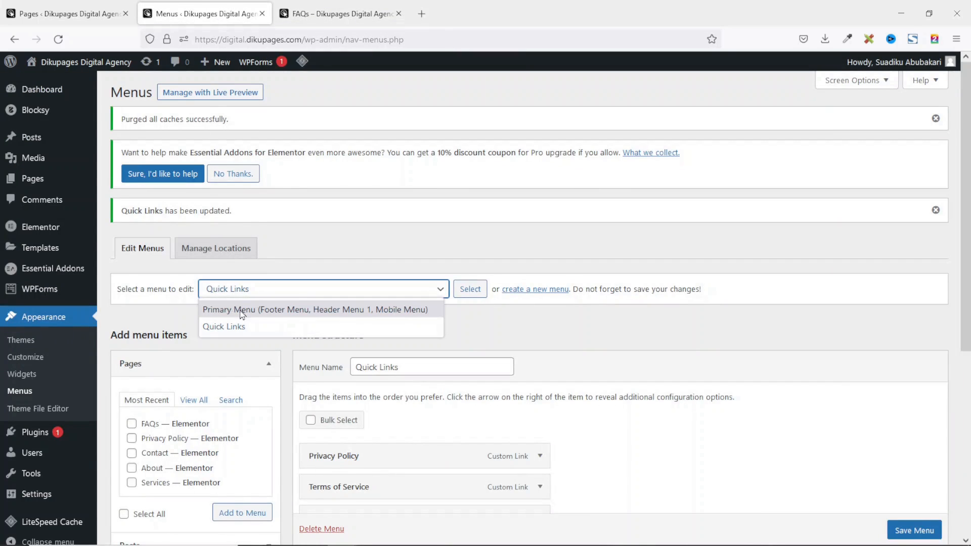
pyautogui.click(267, 310)
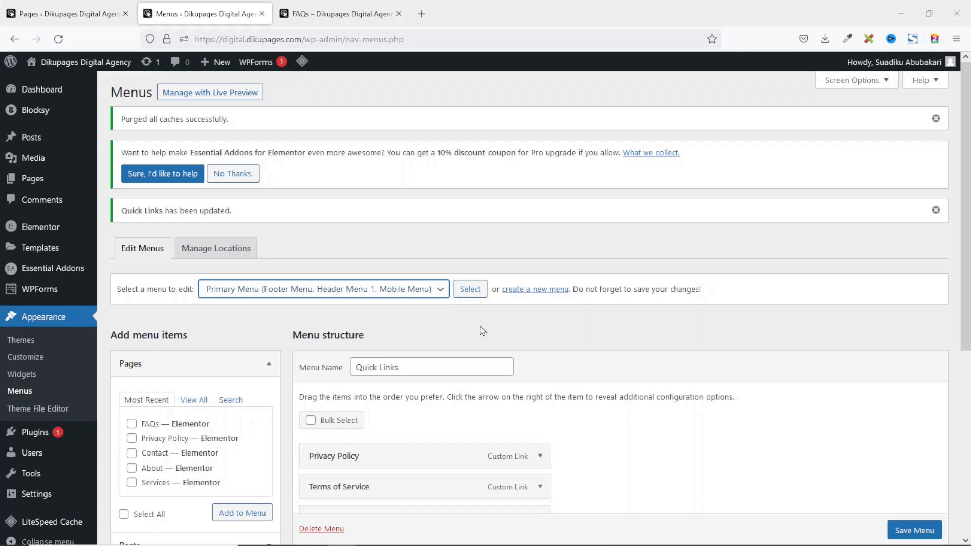
pyautogui.click(469, 288)
pyautogui.scroll(-3, 507, 357)
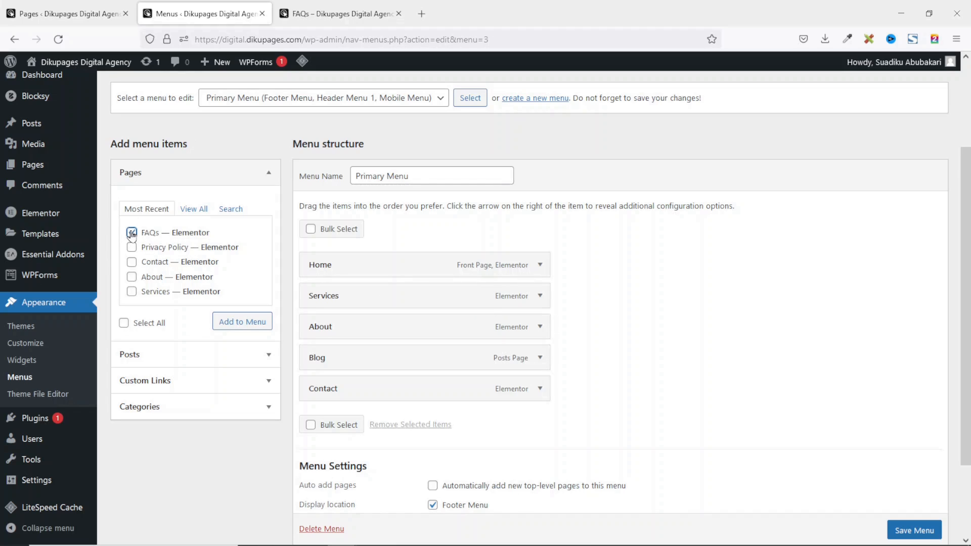
# Add the FAQs page as a top-level item between About and Blog and save the menu.
pyautogui.click(254, 322)
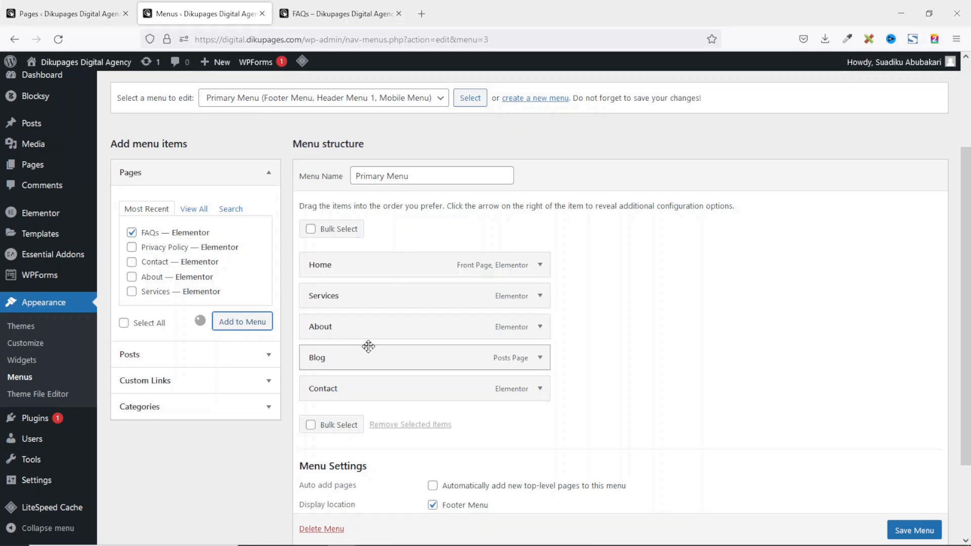
pyautogui.moveTo(321, 418); pyautogui.dragTo(303, 384)
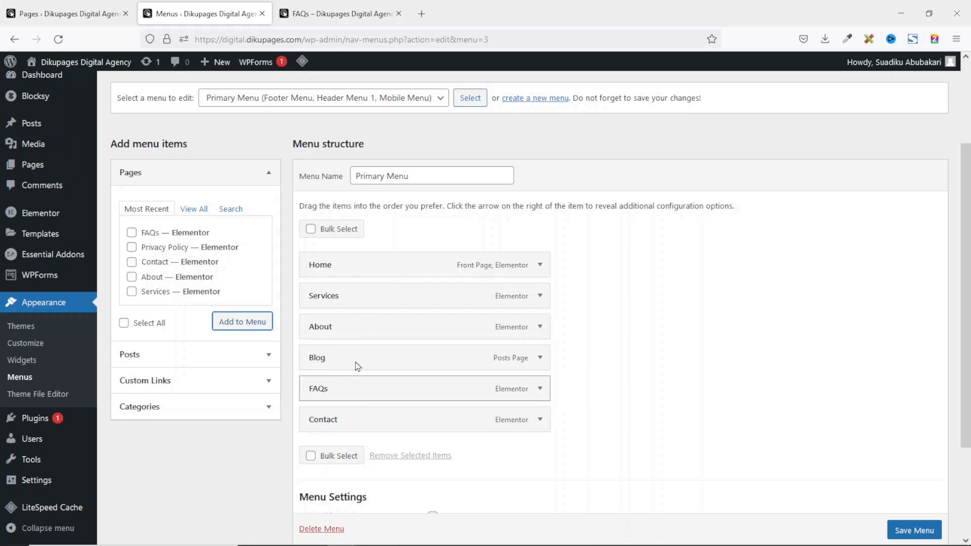
pyautogui.moveTo(341, 390); pyautogui.dragTo(316, 352)
pyautogui.click(914, 530)
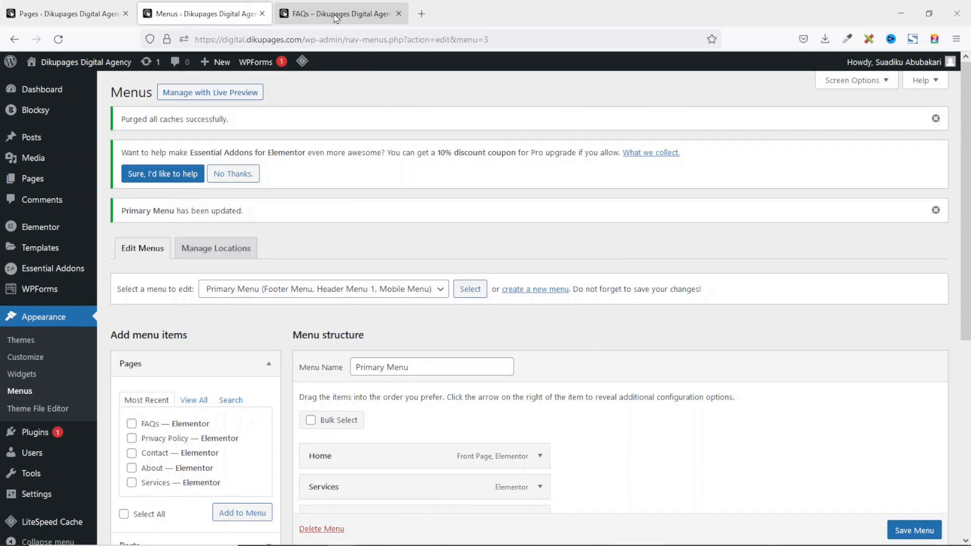
pyautogui.click(337, 16)
# Reload the live FAQs page, confirm FAQS in the header and footer menus, then open the Customizer.
pyautogui.click(59, 39)
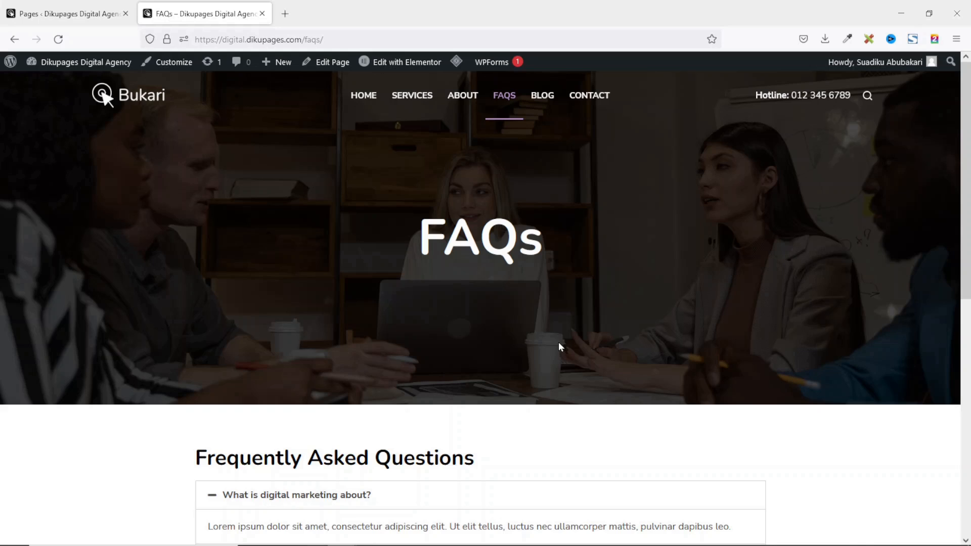
pyautogui.scroll(-1, 560, 346)
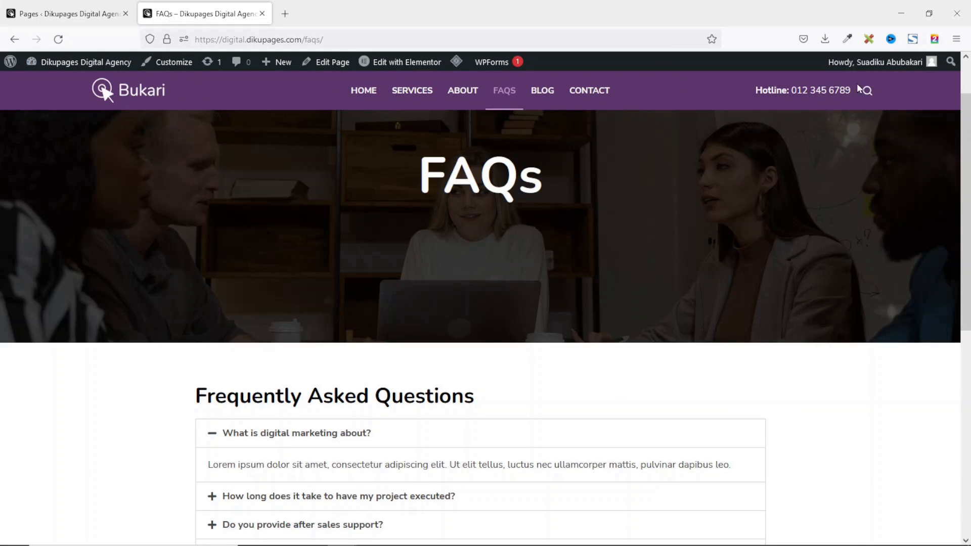
pyautogui.moveTo(754, 93); pyautogui.dragTo(851, 88)
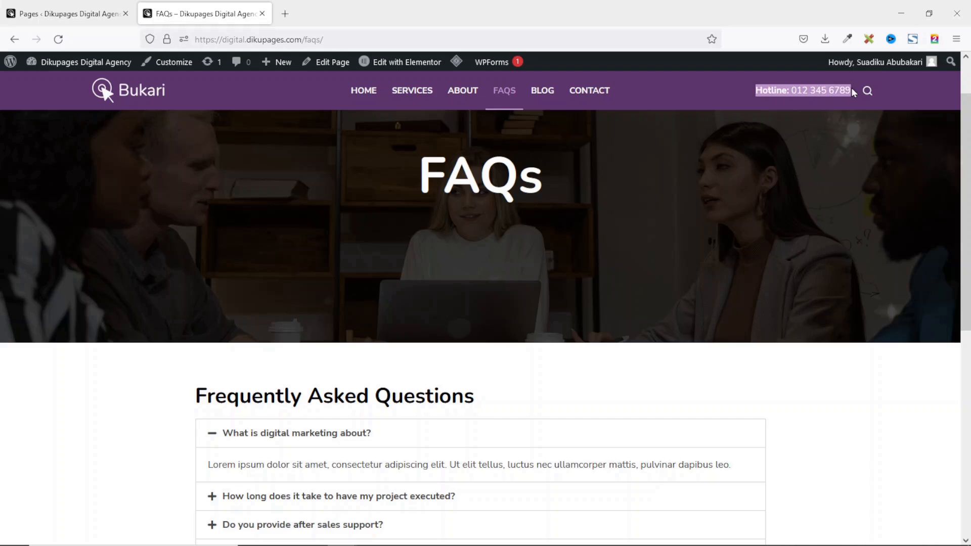
pyautogui.scroll(-8, 897, 267)
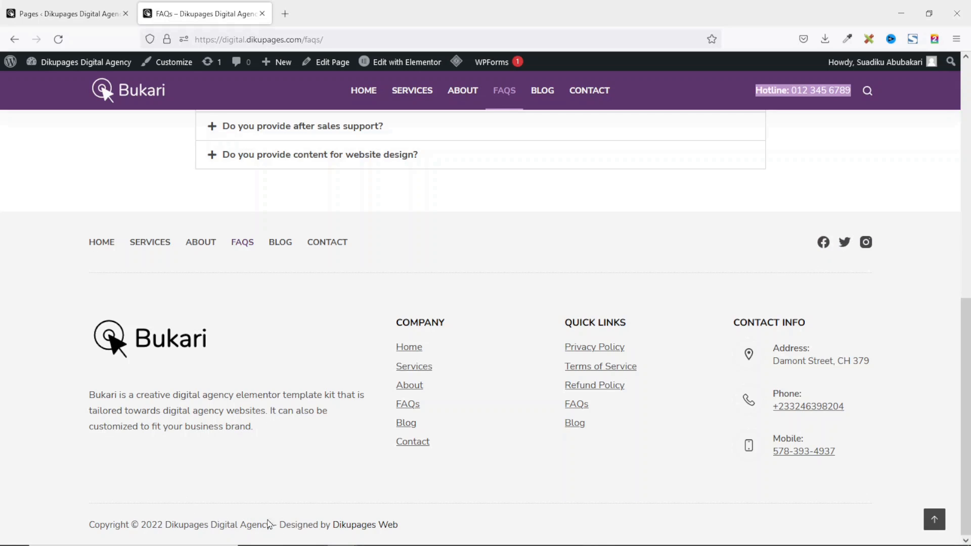
pyautogui.click(449, 445)
pyautogui.click(177, 64)
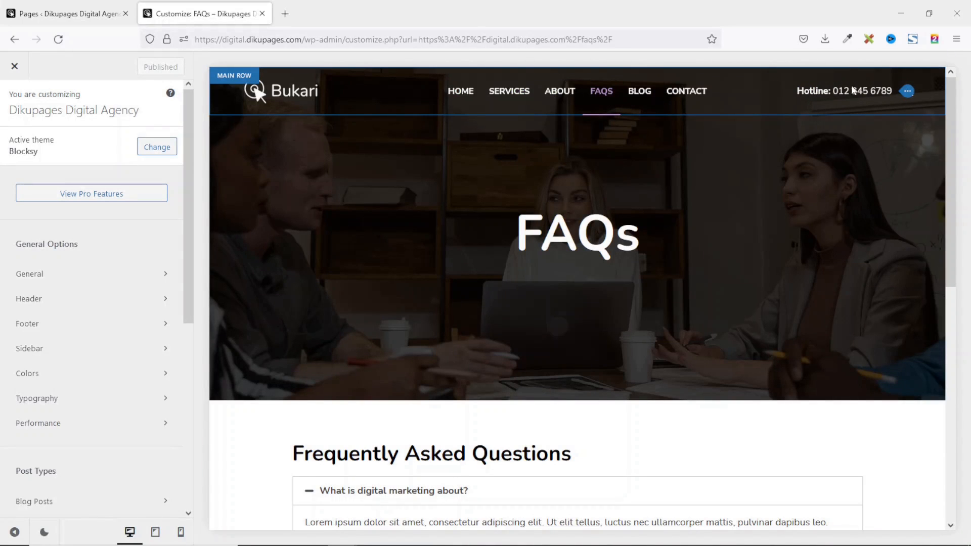
pyautogui.click(906, 92)
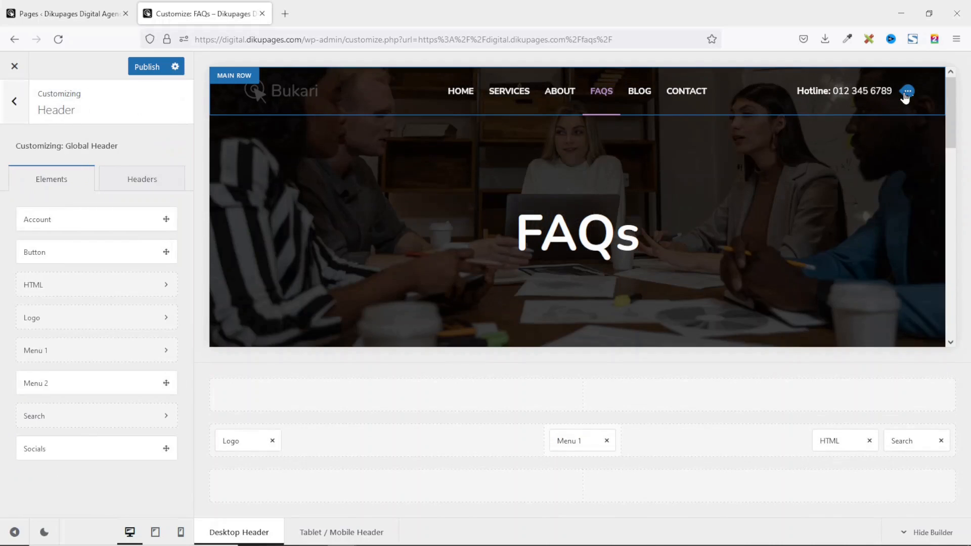
pyautogui.moveTo(130, 279); pyautogui.dragTo(15, 274)
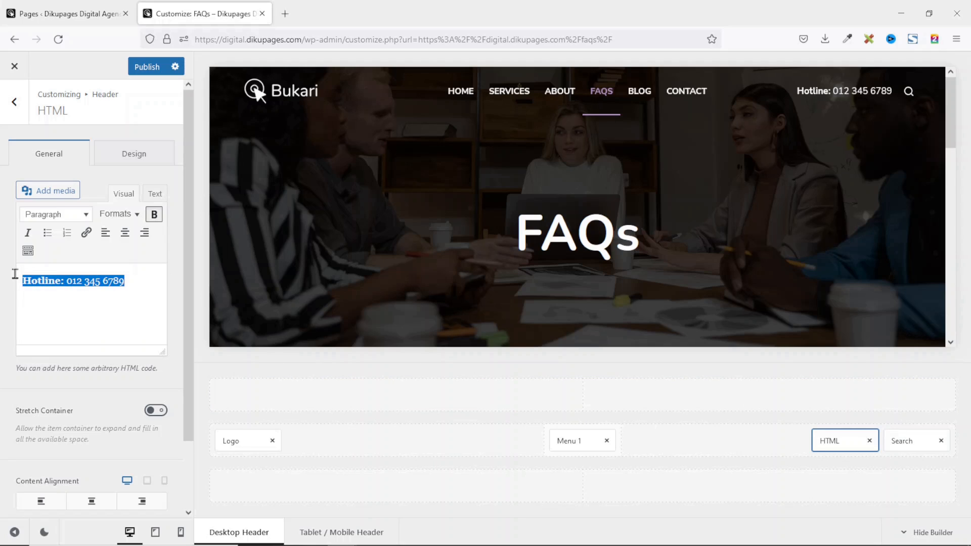
pyautogui.click(107, 282)
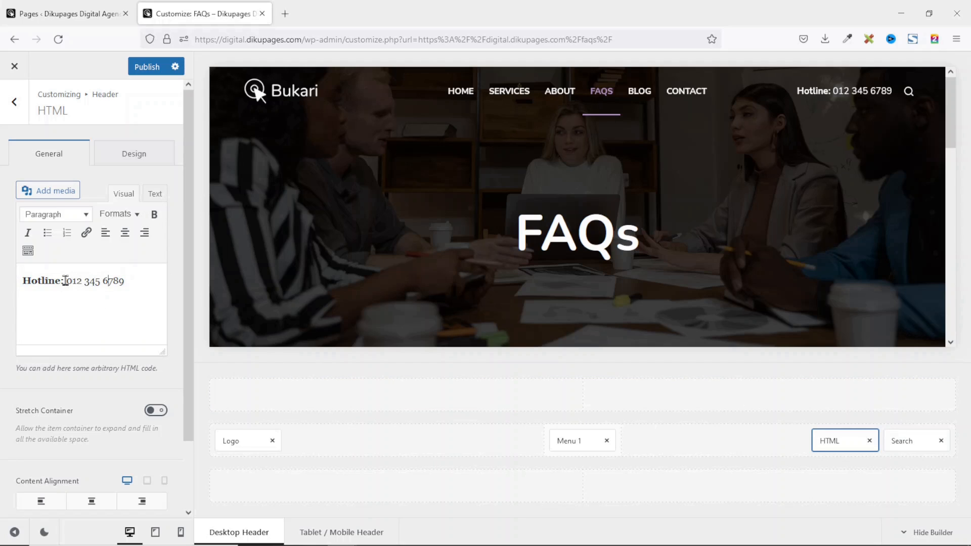
pyautogui.moveTo(69, 280); pyautogui.dragTo(154, 283)
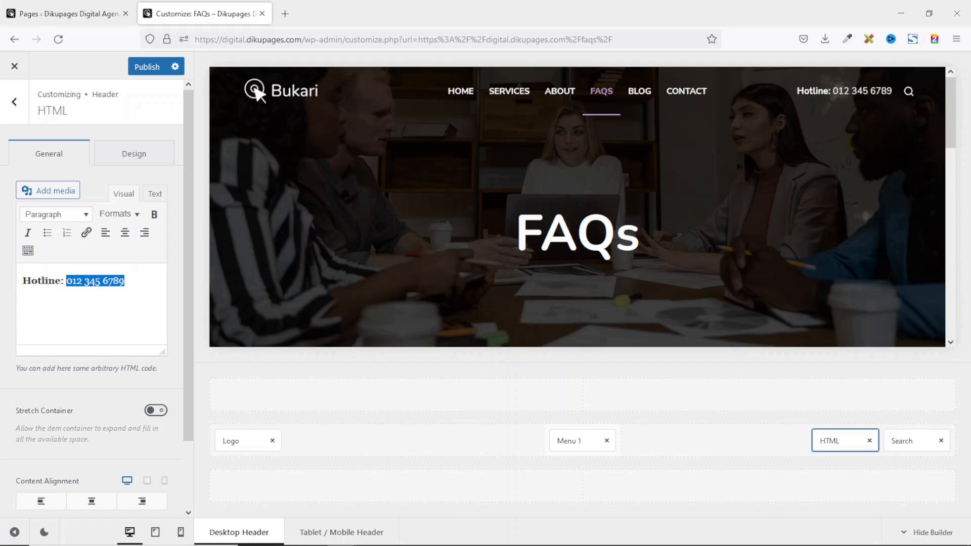
pyautogui.hotkey('ctrl', 'v')
pyautogui.scroll(-10, 780, 190)
pyautogui.scroll(5, 877, 224)
pyautogui.scroll(-5, 876, 224)
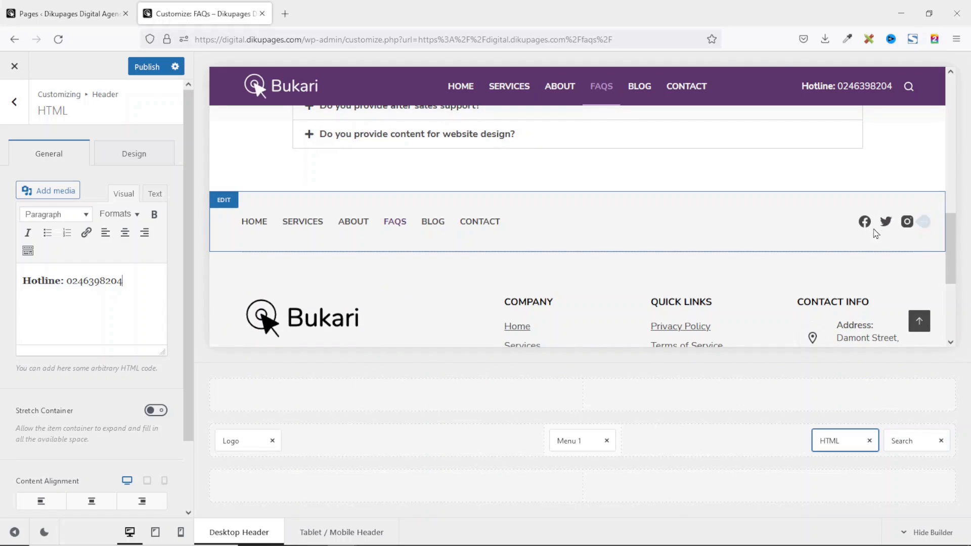
pyautogui.click(929, 226)
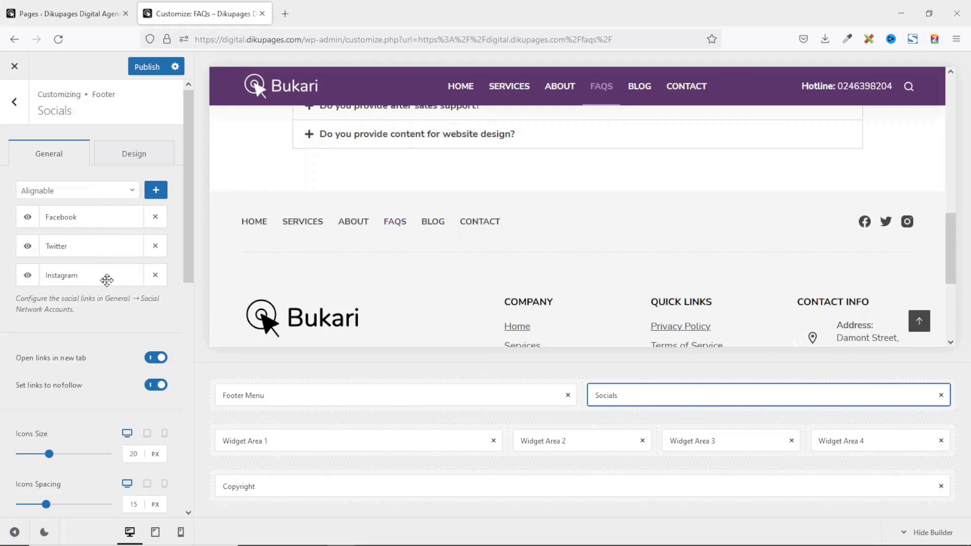
# Add LinkedIn to the footer socials and remove Twitter, leaving Facebook, Instagram and LinkedIn.
pyautogui.click(122, 194)
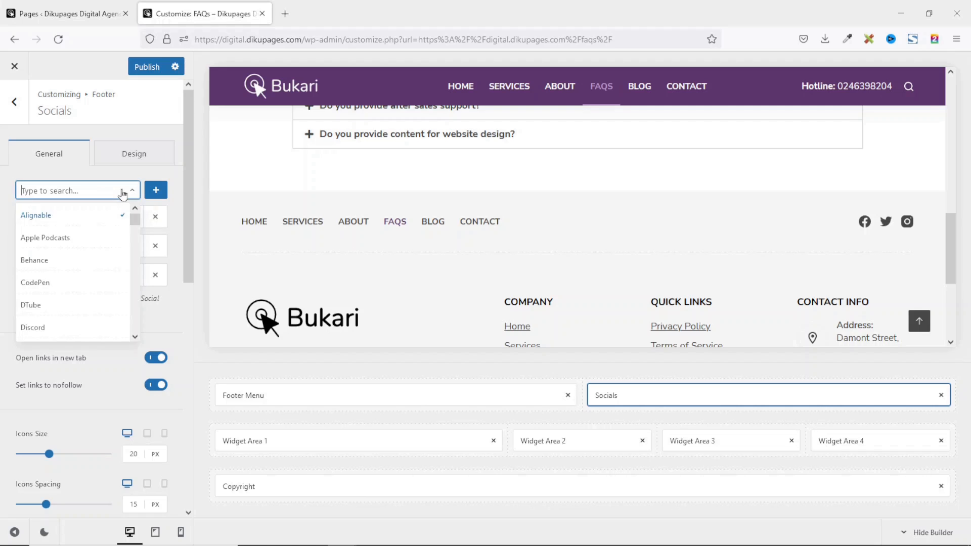
pyautogui.write('link')
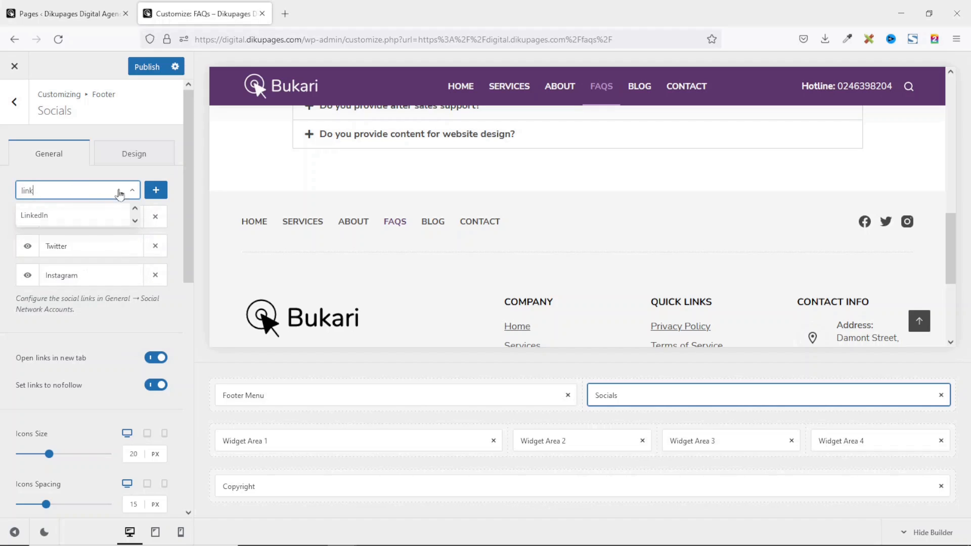
pyautogui.click(34, 214)
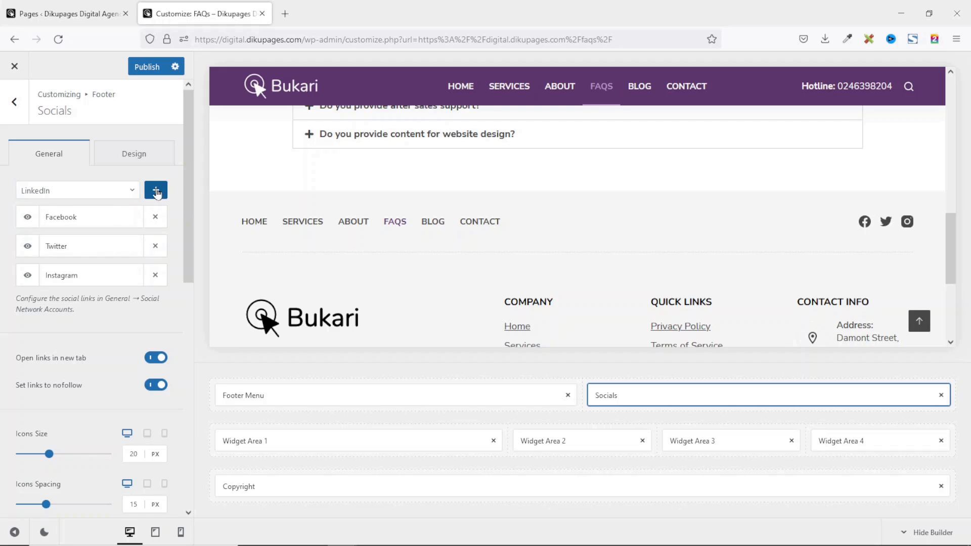
pyautogui.click(156, 191)
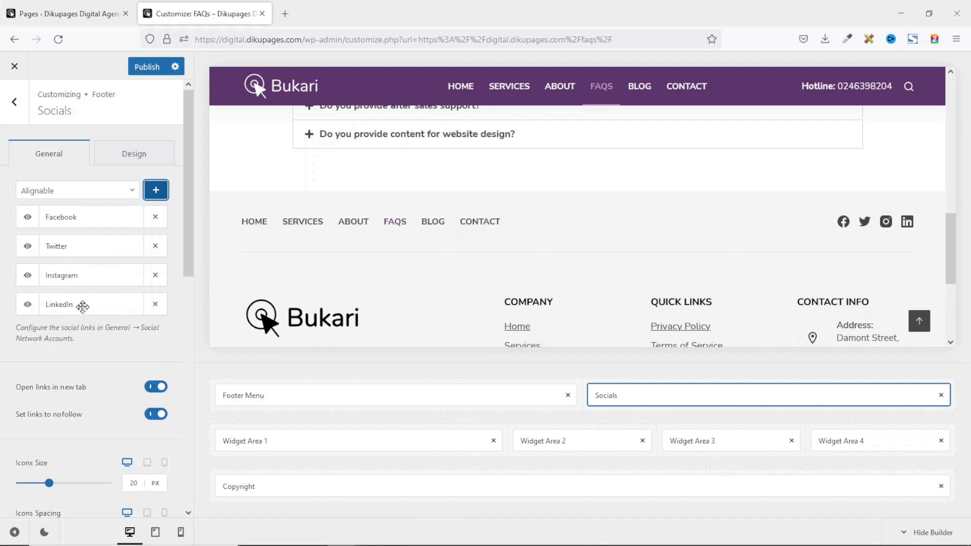
pyautogui.click(28, 248)
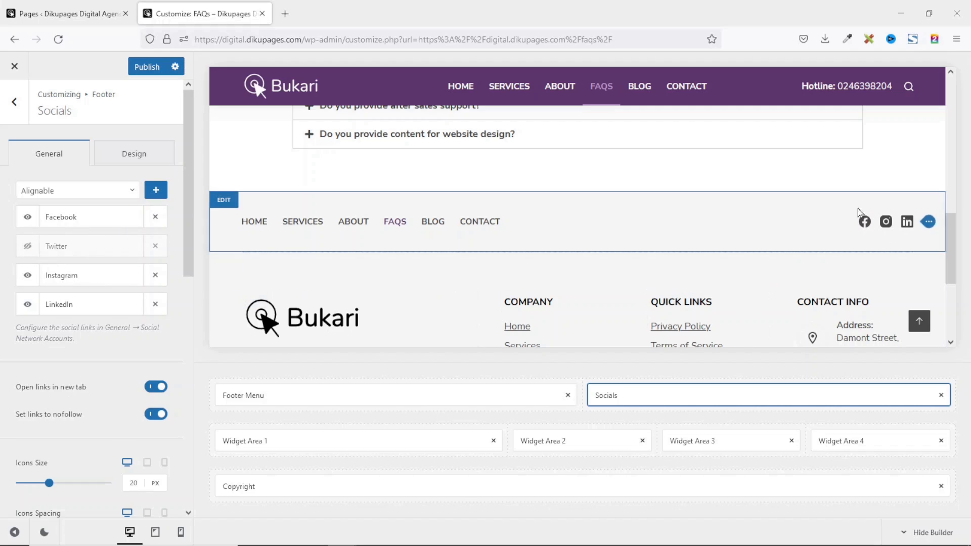
pyautogui.click(155, 247)
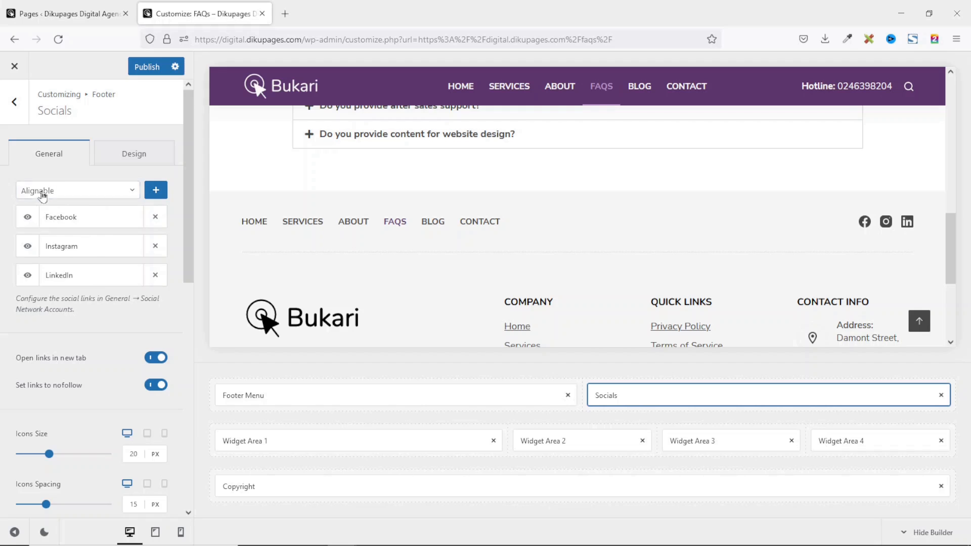
pyautogui.scroll(2, 469, 241)
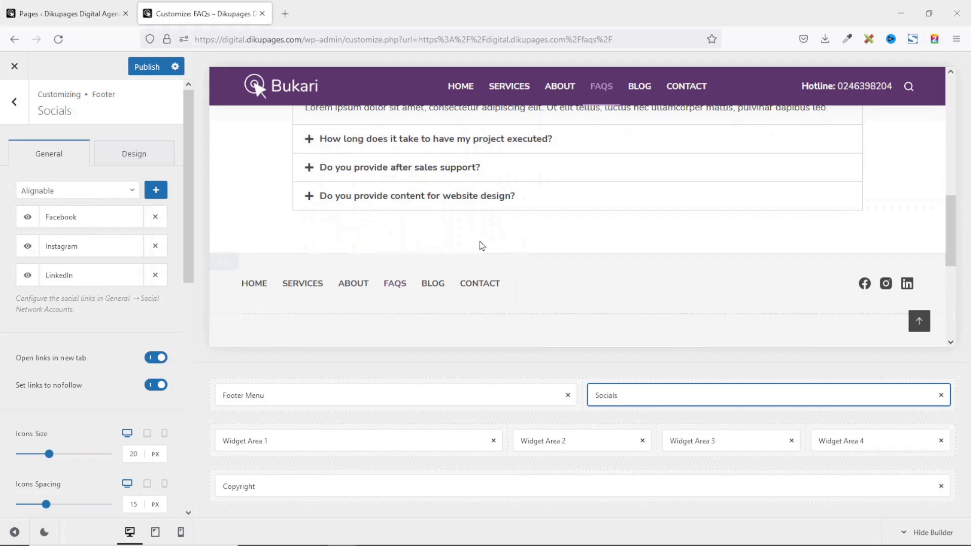
pyautogui.scroll(-5, 505, 211)
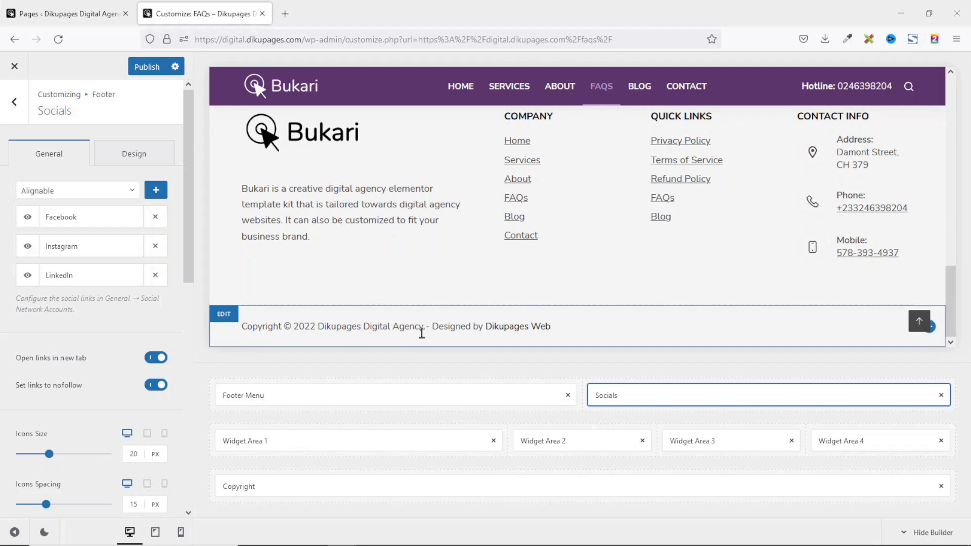
# Open the footer Copyright element and inspect its text and placeholders.
pyautogui.click(262, 487)
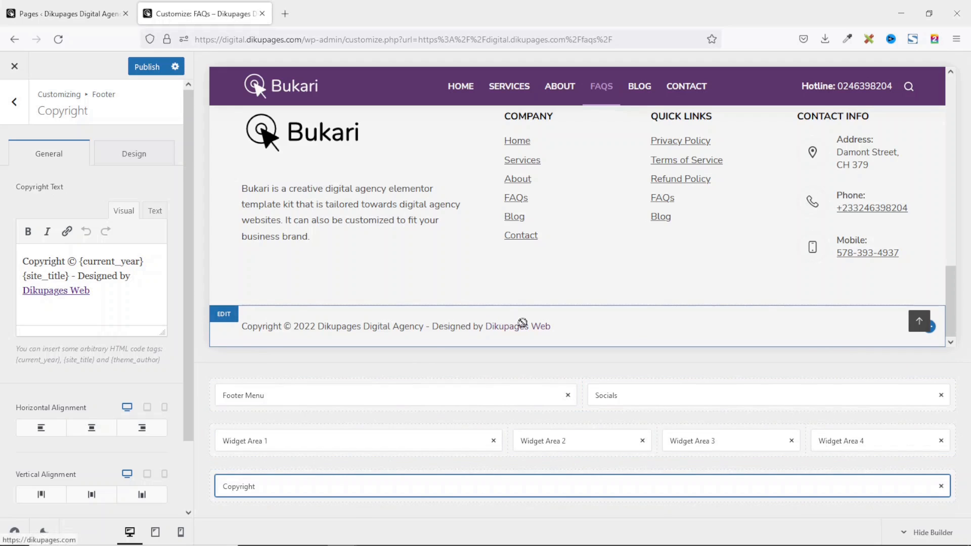
pyautogui.click(230, 320)
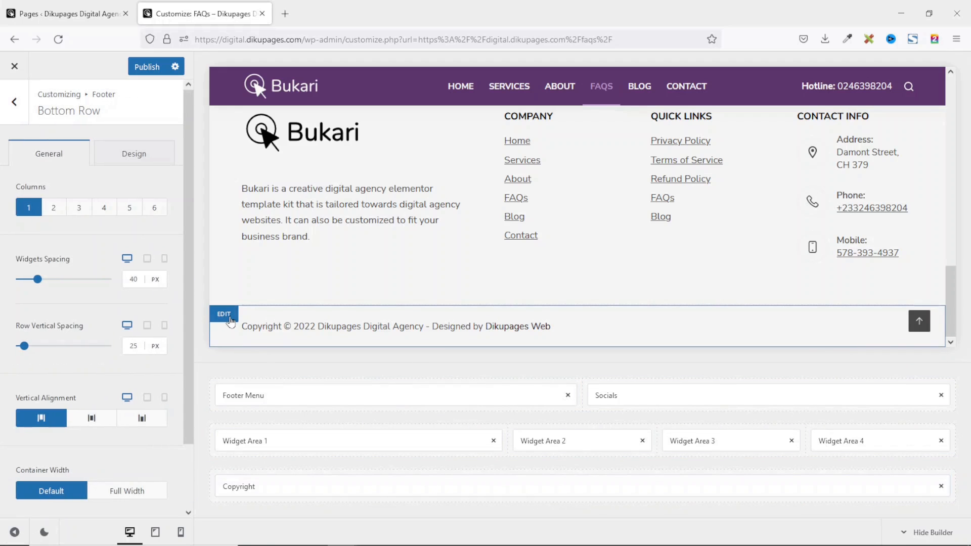
pyautogui.click(251, 488)
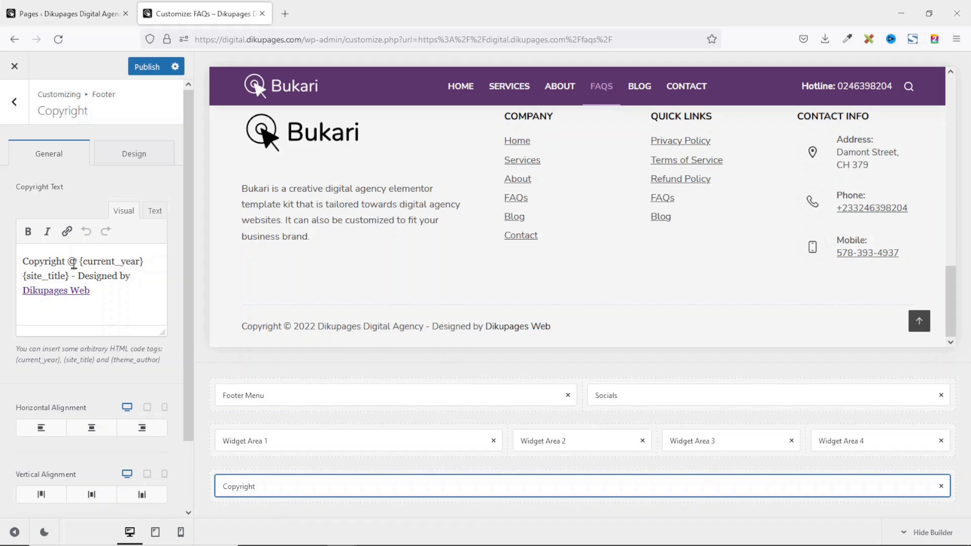
pyautogui.moveTo(26, 260); pyautogui.dragTo(80, 263)
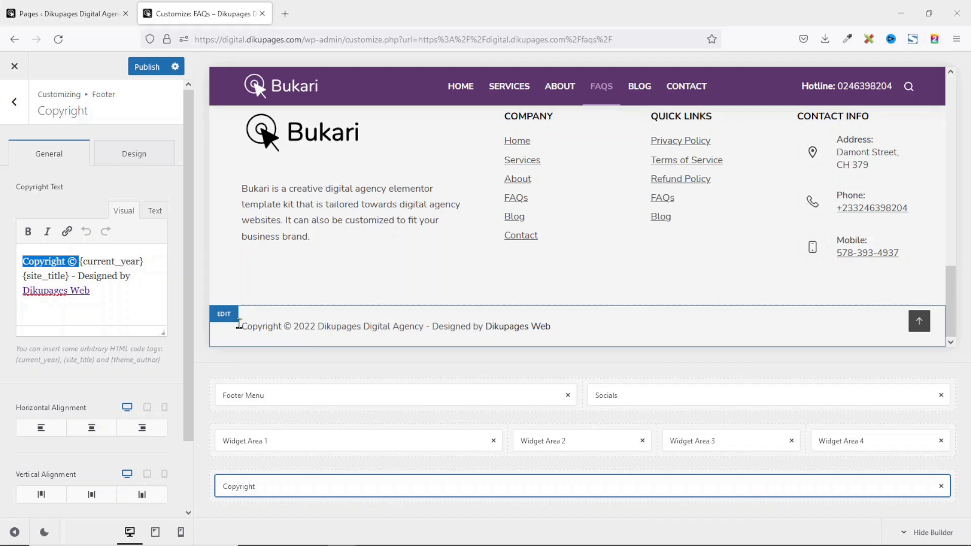
pyautogui.click(91, 260)
pyautogui.moveTo(80, 258); pyautogui.dragTo(148, 266)
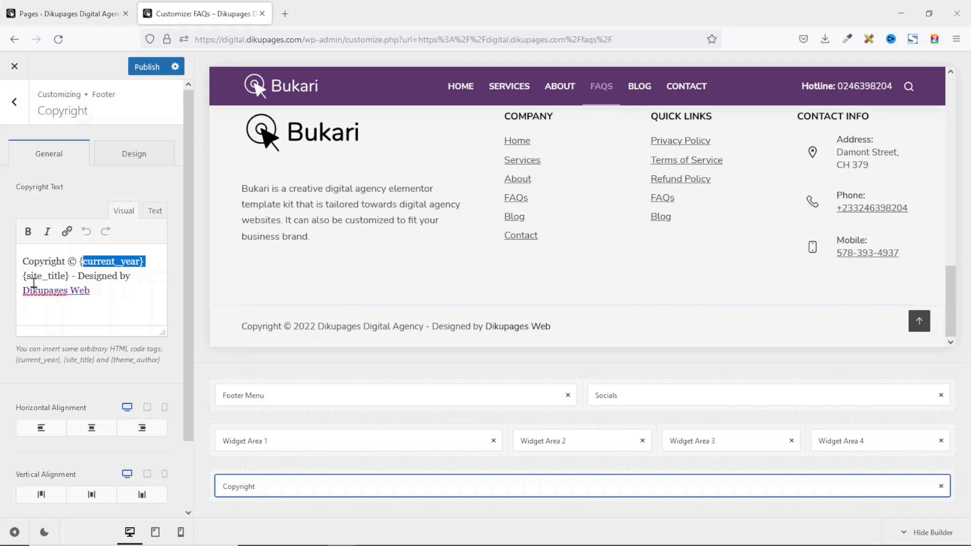
pyautogui.moveTo(70, 275); pyautogui.dragTo(23, 276)
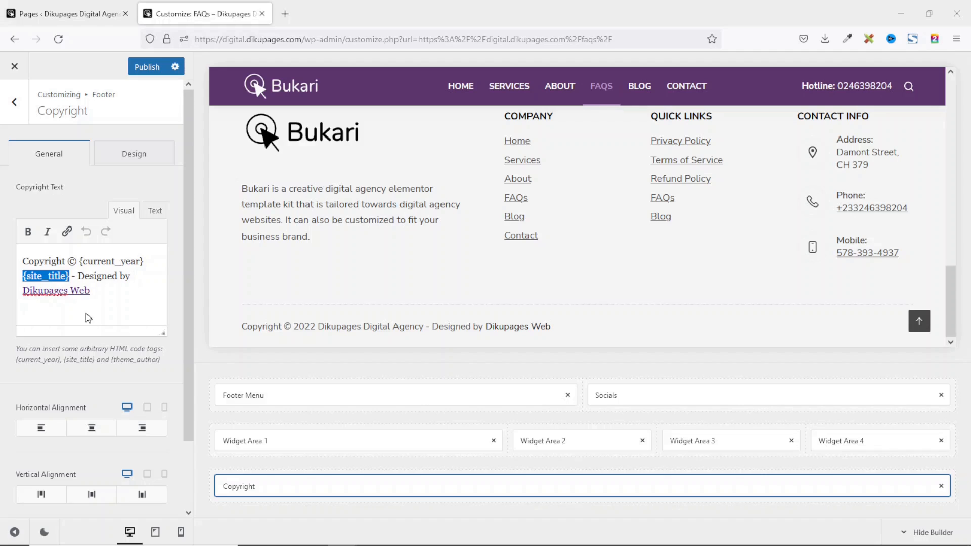
# Replace the Dikupages Web credit with 'Universal Legacy' text and select it.
pyautogui.click(97, 293)
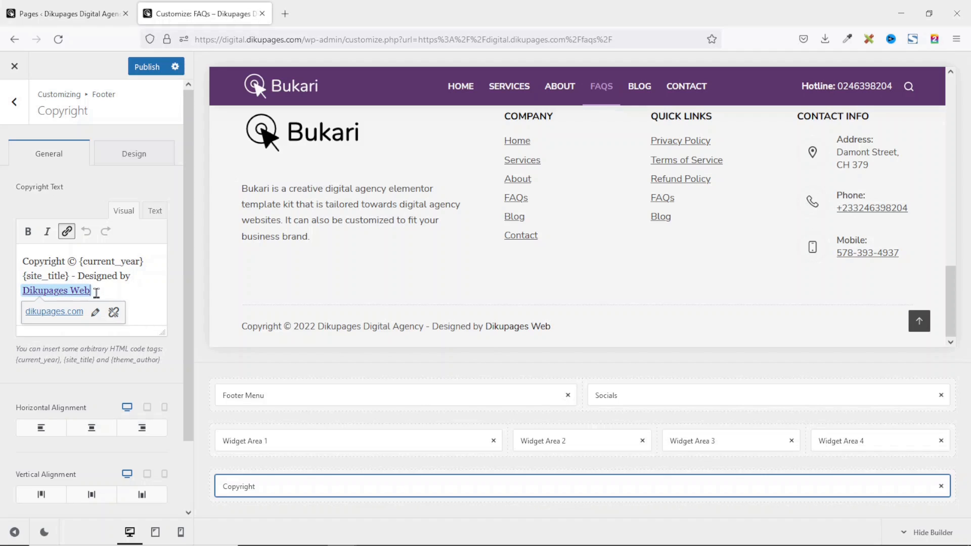
pyautogui.moveTo(100, 291); pyautogui.dragTo(26, 291)
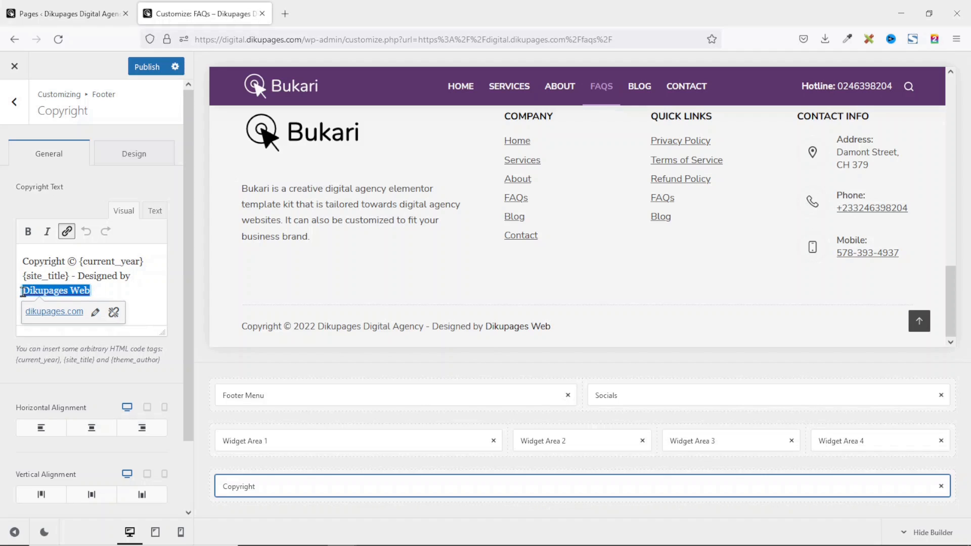
pyautogui.press('BackSpace')
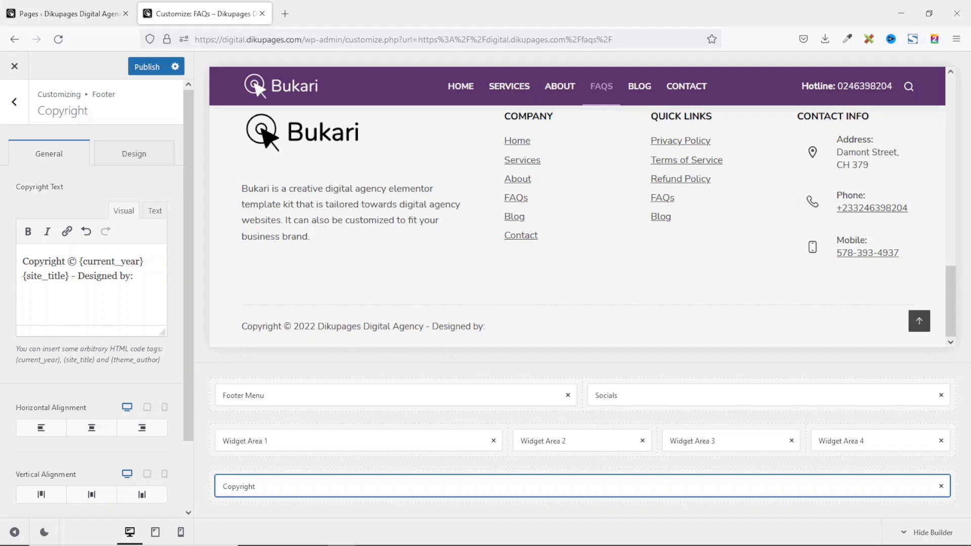
pyautogui.write('Universal Legacy')
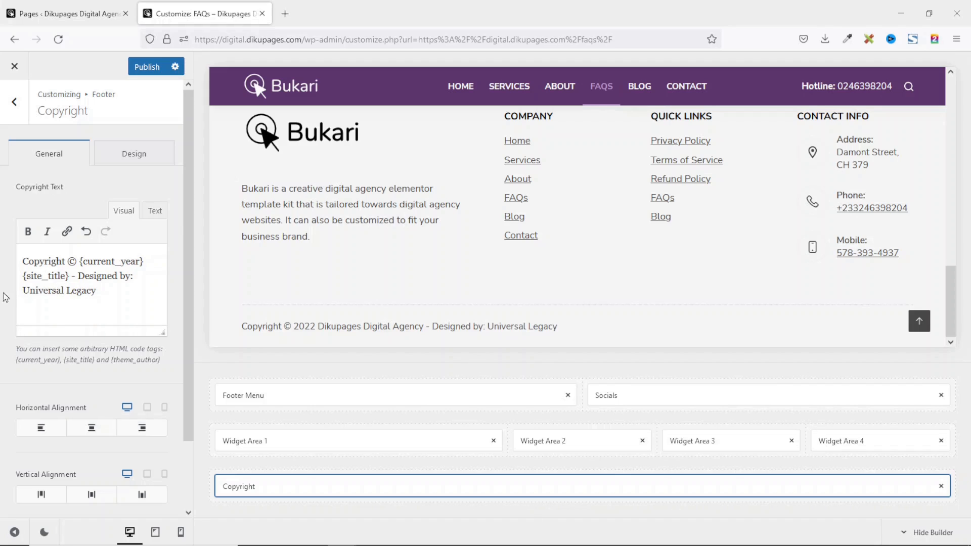
pyautogui.moveTo(26, 290); pyautogui.dragTo(99, 291)
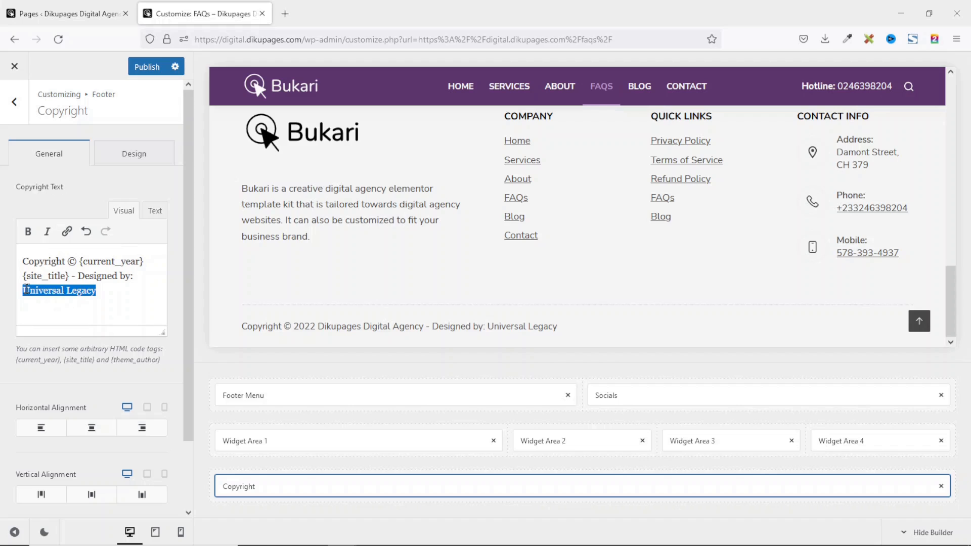
# Link the Universal Legacy credit to https:/dikupages.com, opening in a new tab.
pyautogui.click(67, 232)
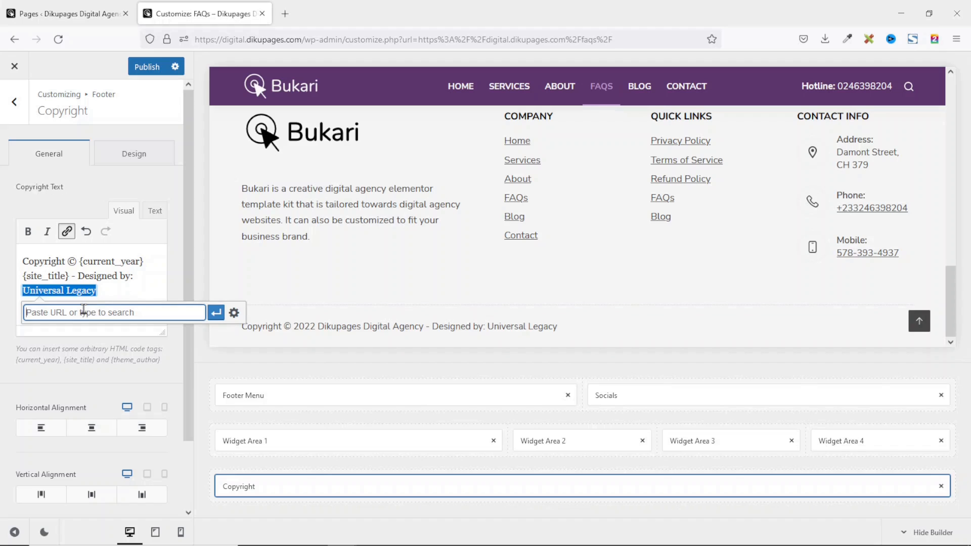
pyautogui.write('https:/dikupages.com')
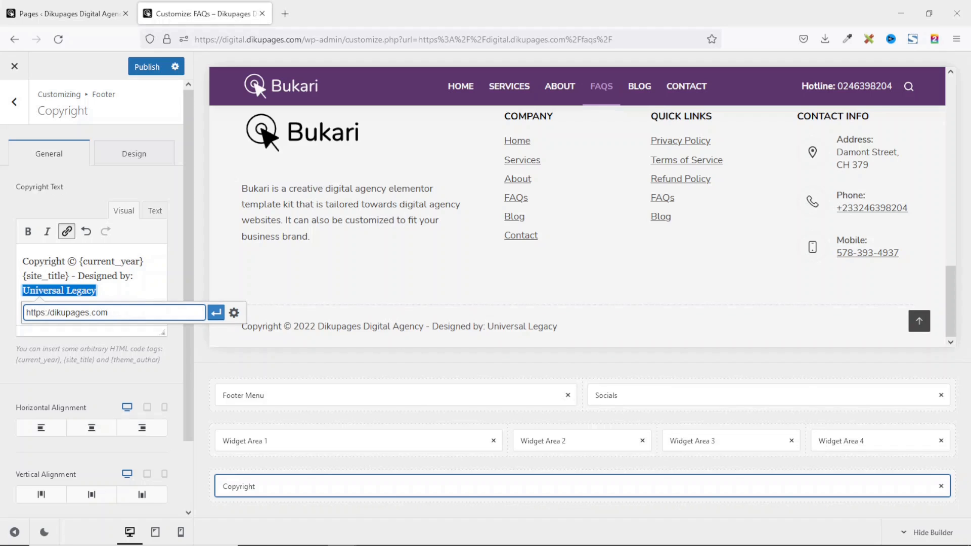
pyautogui.click(216, 314)
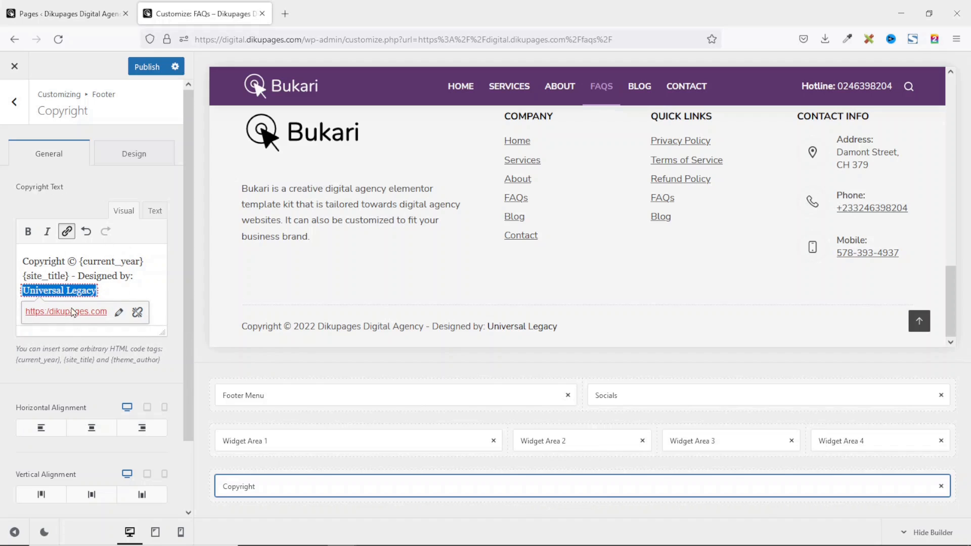
pyautogui.click(118, 313)
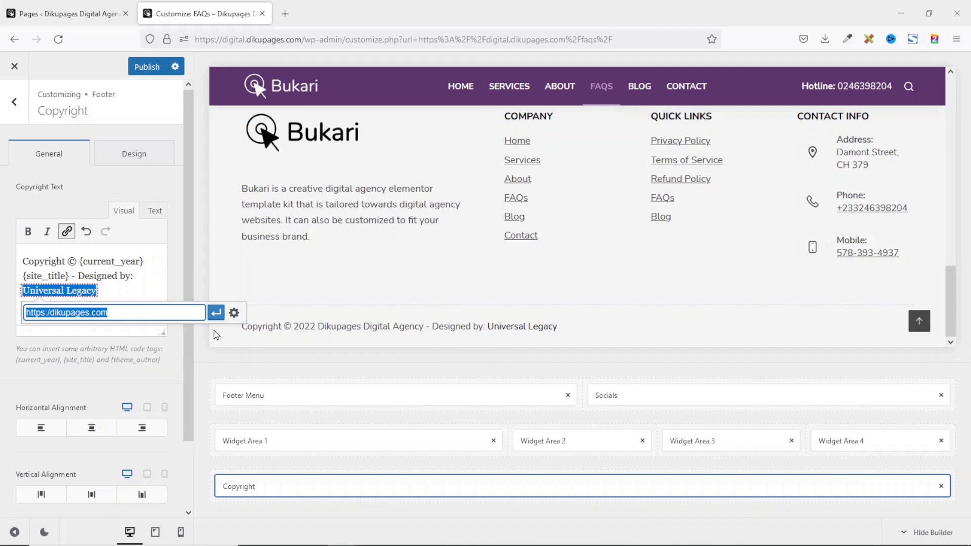
pyautogui.click(234, 312)
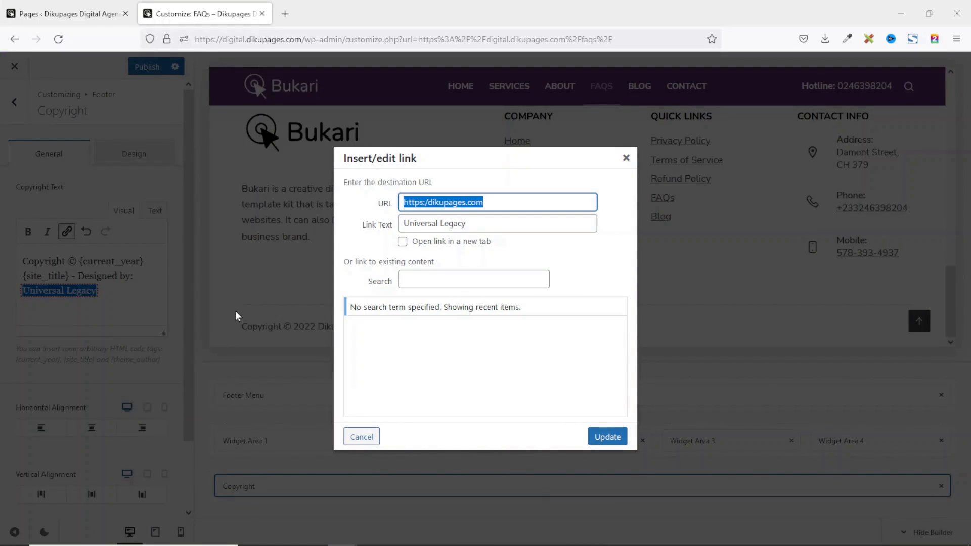
pyautogui.click(402, 241)
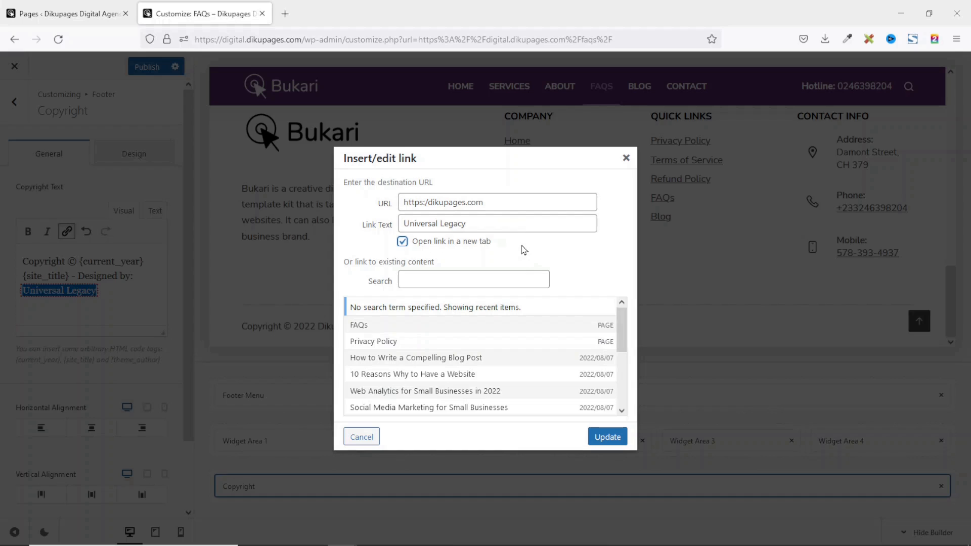
pyautogui.click(608, 437)
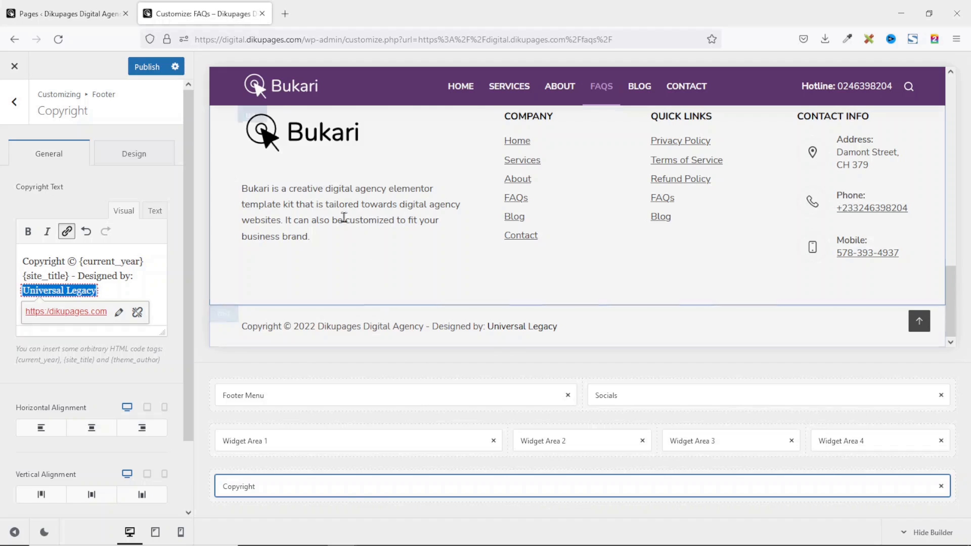
# Dismiss the link preview and return to the Customizer's main options list.
pyautogui.click(69, 276)
pyautogui.moveTo(69, 276); pyautogui.dragTo(44, 275)
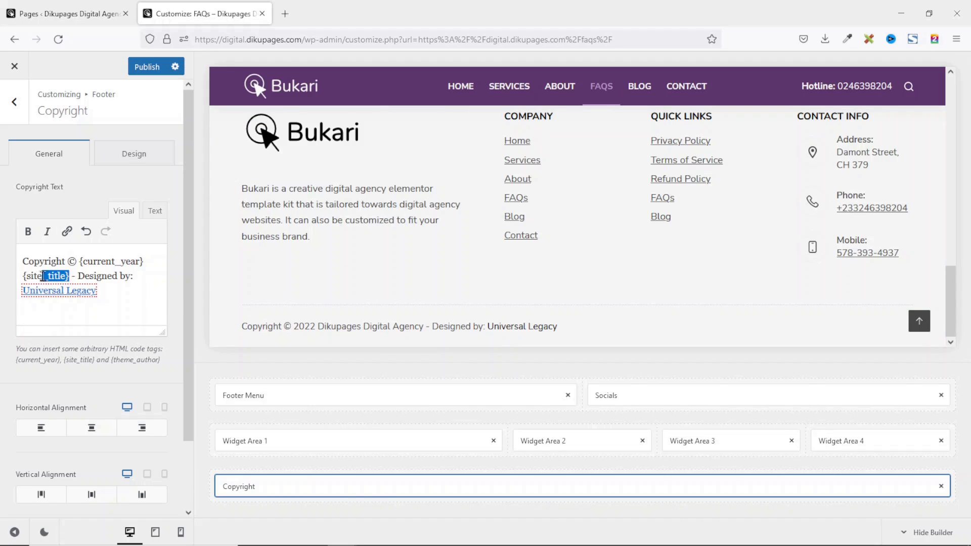
pyautogui.click(26, 275)
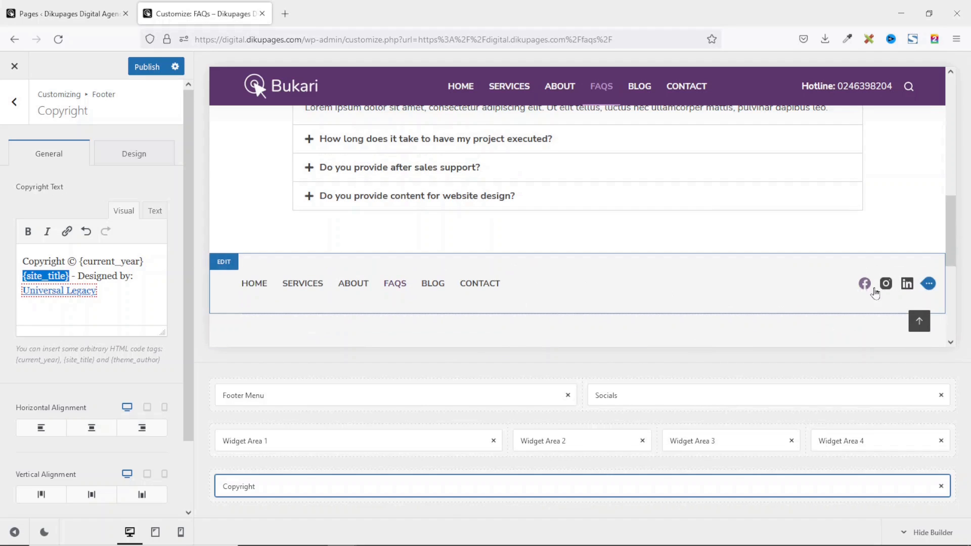
pyautogui.click(14, 103)
# Return to the Customizer root and open General > Social Network Accounts.
pyautogui.click(14, 104)
pyautogui.scroll(-1, 30, 212)
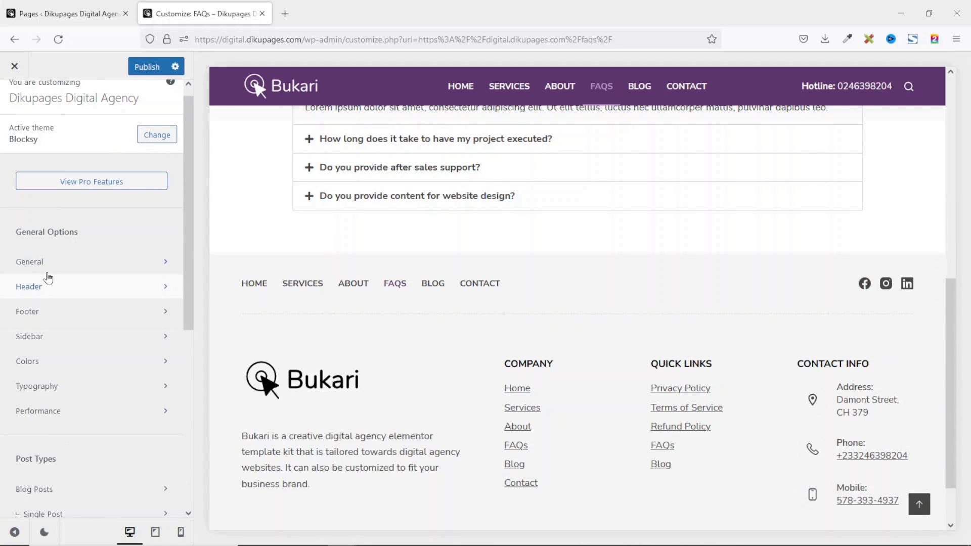
pyautogui.click(56, 263)
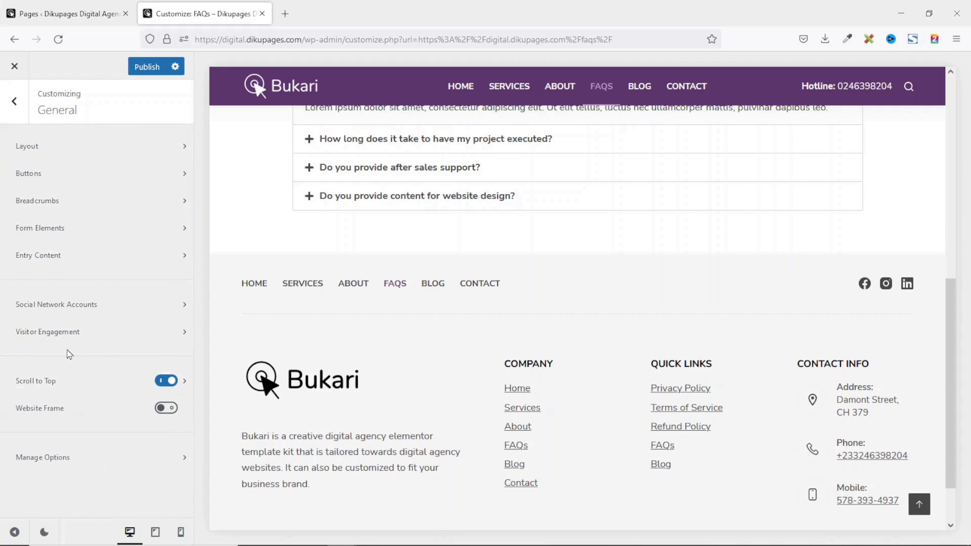
pyautogui.click(116, 306)
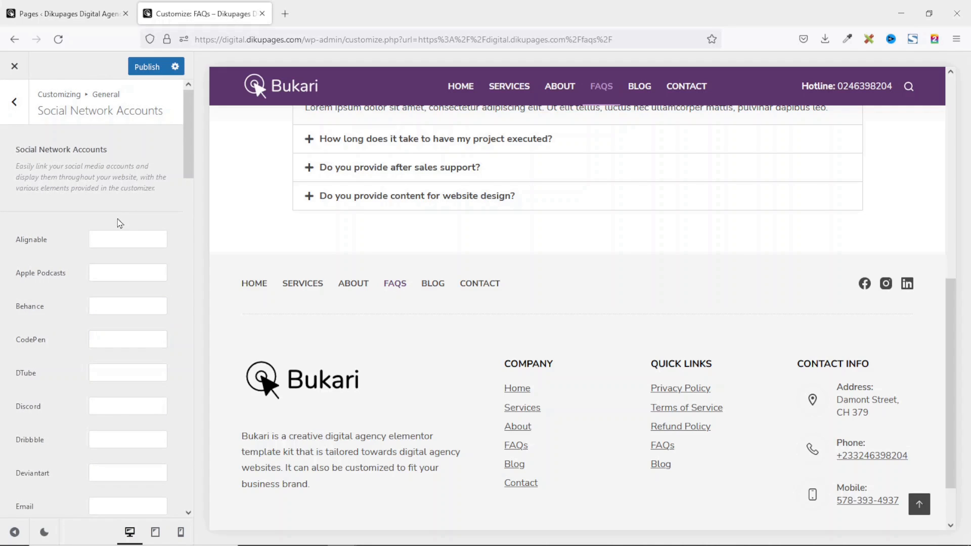
pyautogui.scroll(-6, 122, 288)
pyautogui.click(123, 297)
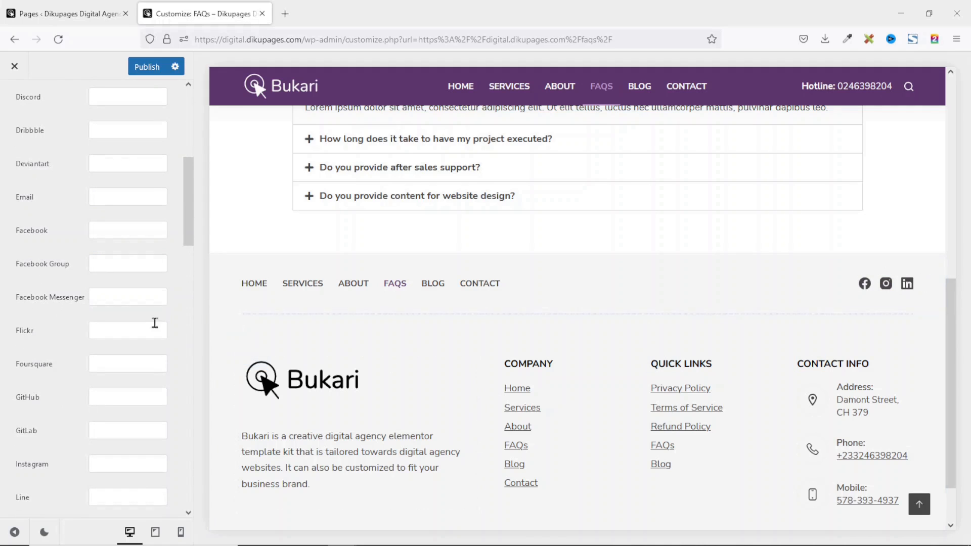
pyautogui.click(130, 227)
pyautogui.write('https://fa')
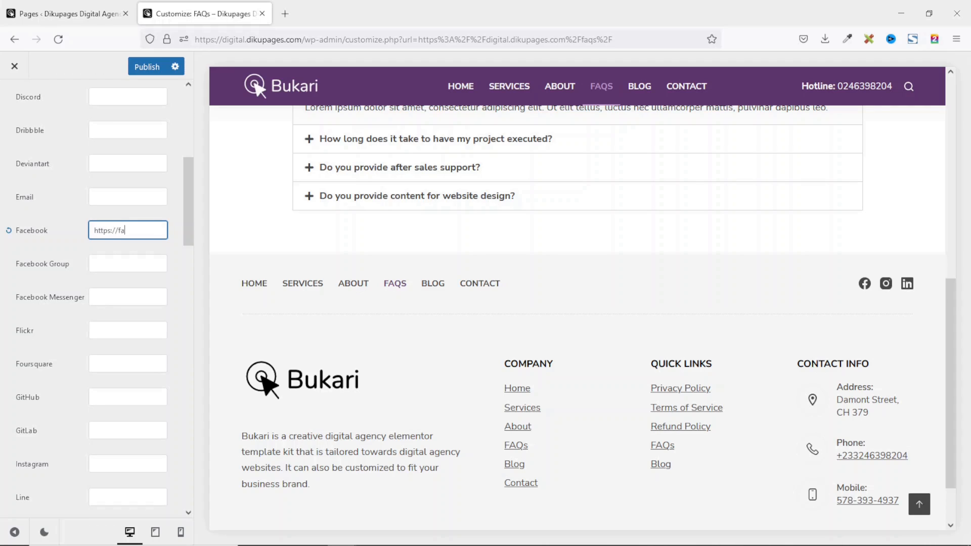
pyautogui.write('m/')
pyautogui.write('du')
pyautogui.press('BackSpace')
pyautogui.write('ikupages')
pyautogui.click(105, 365)
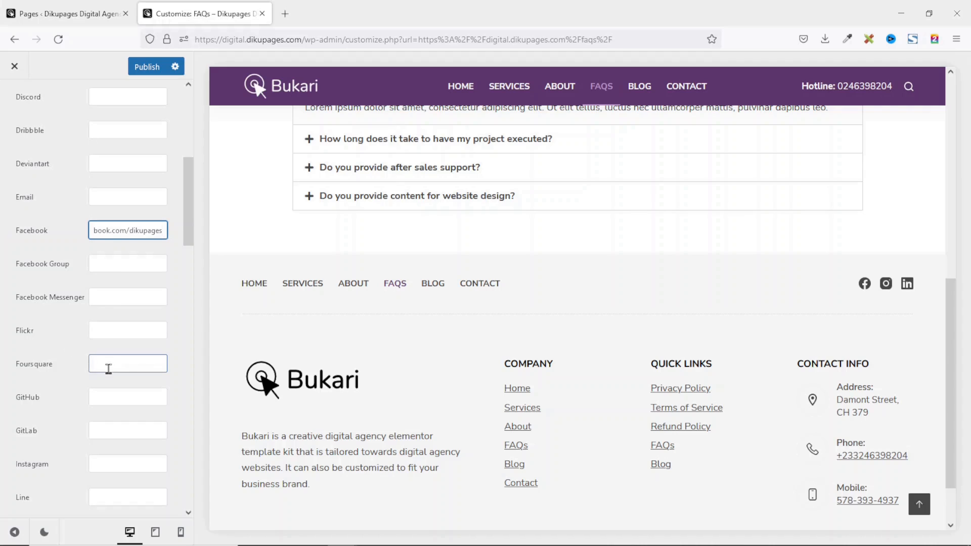
# Enter # as the placeholder link for both Instagram and LinkedIn.
pyautogui.click(110, 463)
pyautogui.scroll(-5, 116, 463)
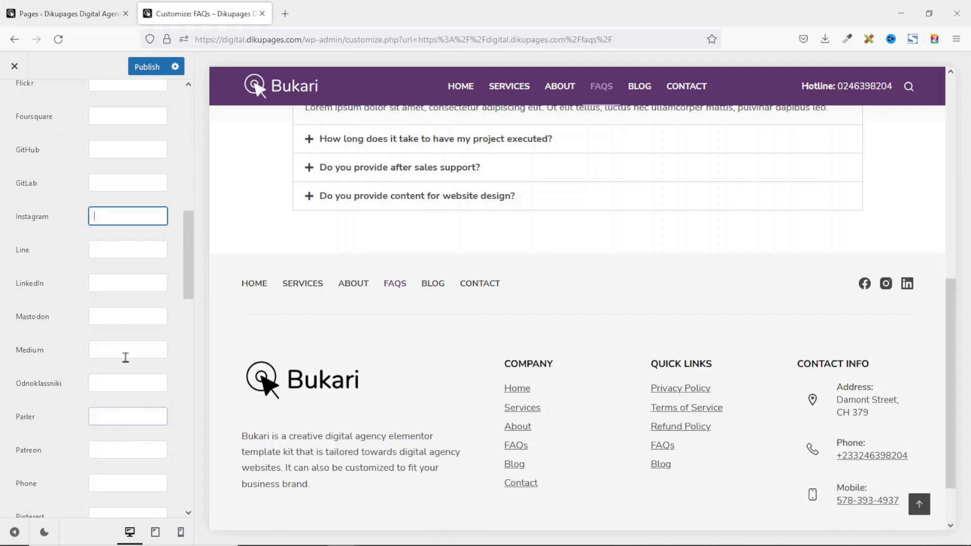
pyautogui.click(135, 283)
pyautogui.click(126, 215)
pyautogui.write('#')
pyautogui.click(96, 283)
pyautogui.write('#')
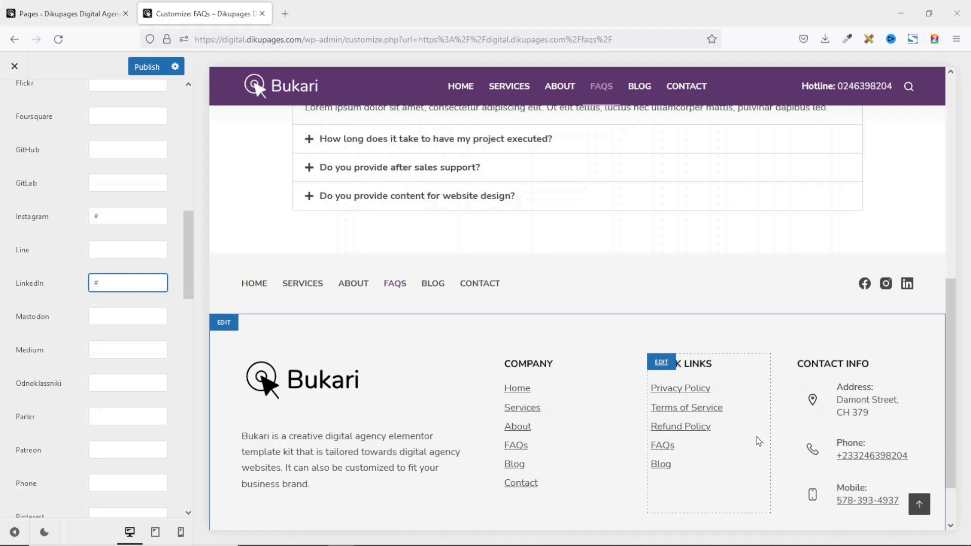
pyautogui.scroll(3, 757, 441)
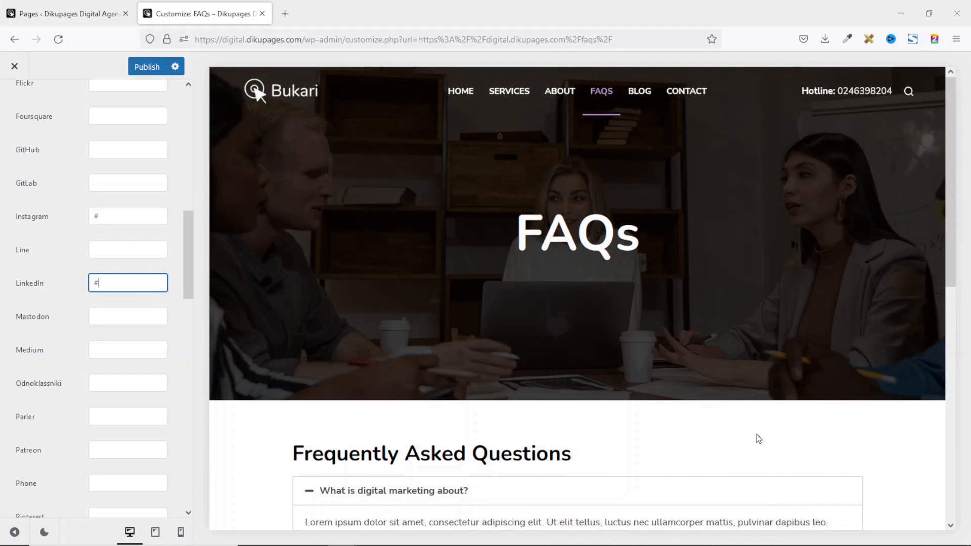
# Publish the Customizer changes, close it, and check the live FAQs page footer.
pyautogui.click(147, 67)
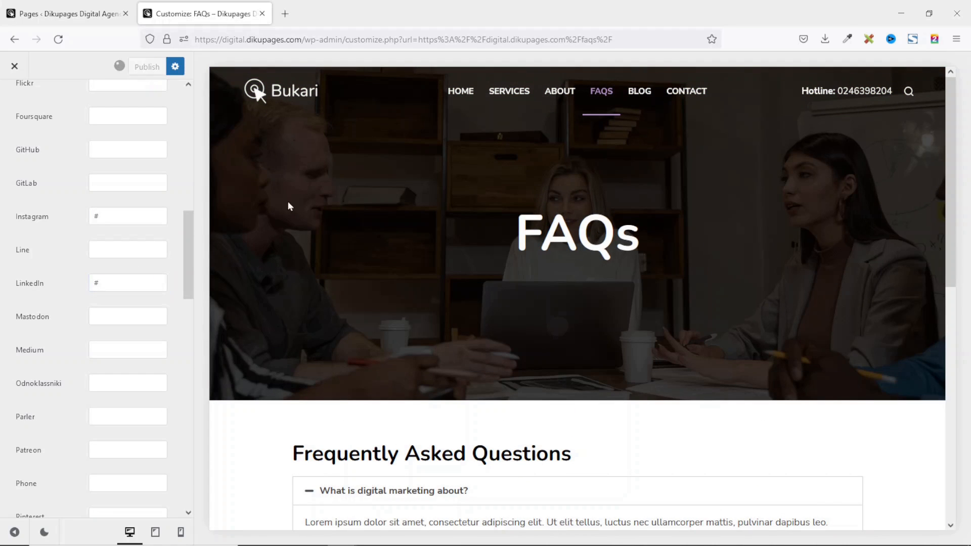
pyautogui.click(14, 67)
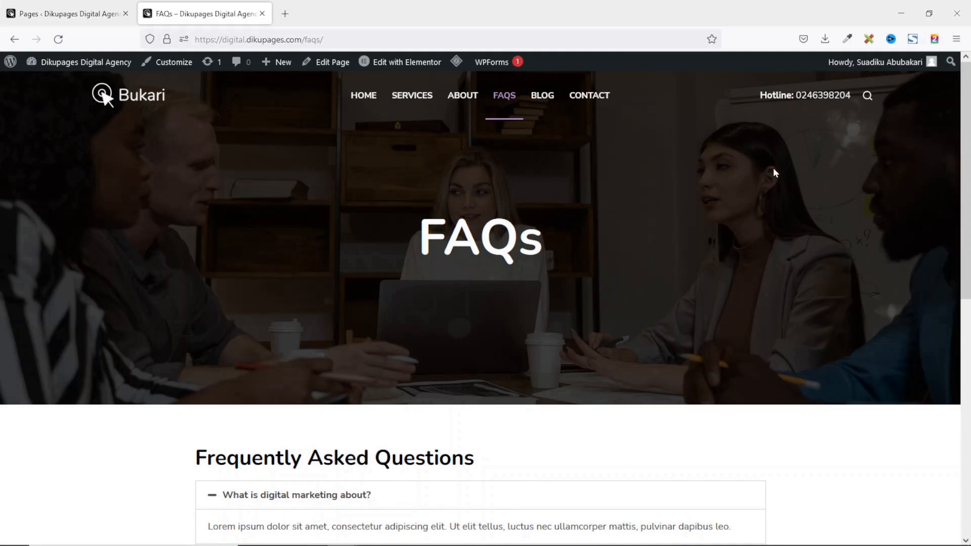
pyautogui.scroll(-10, 773, 277)
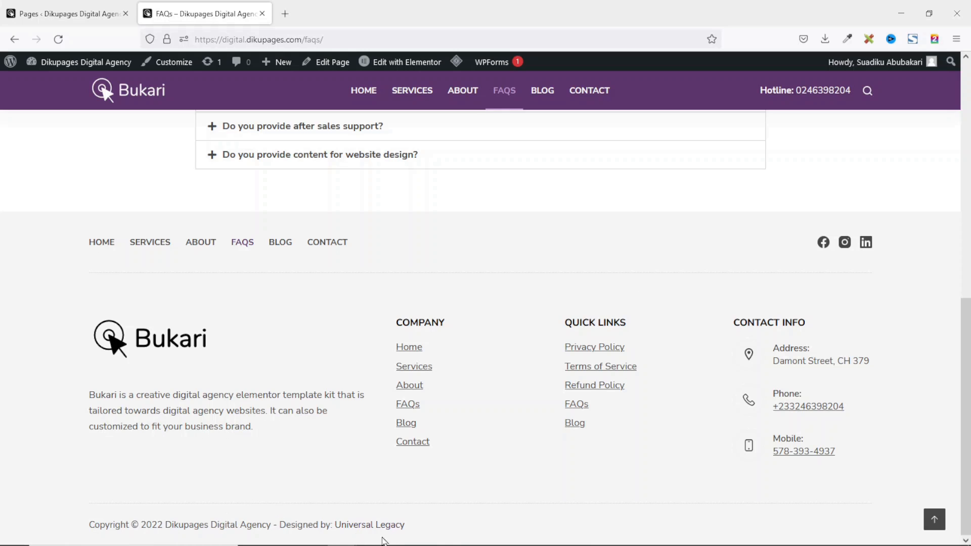
pyautogui.scroll(2, 631, 384)
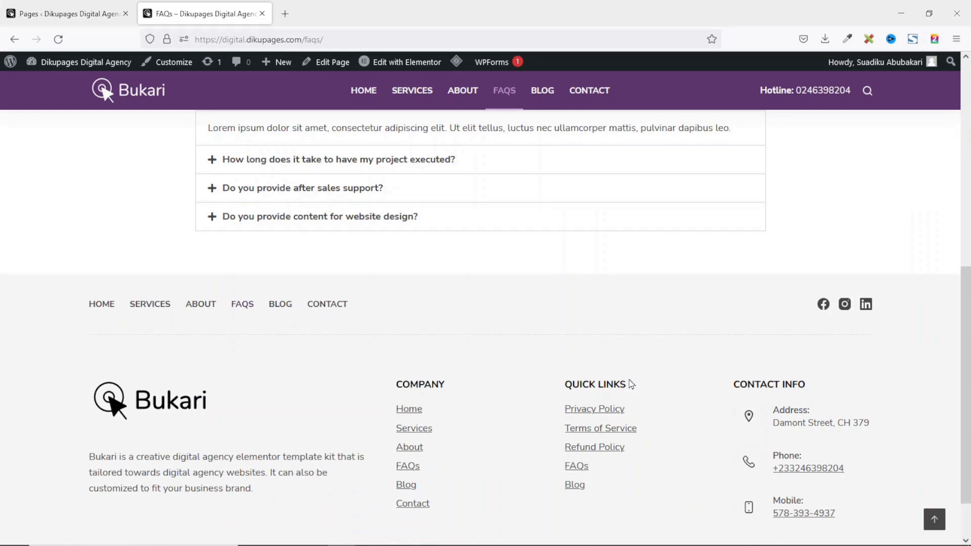
pyautogui.scroll(6, 631, 384)
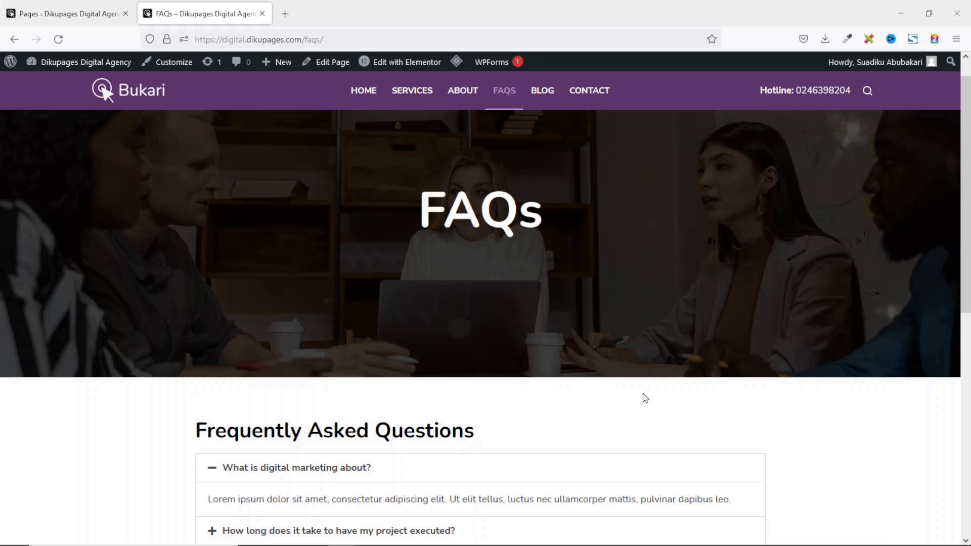
# Go to the HOME page and scroll through the 'Best Digital Agency in Tamale' content.
pyautogui.click(362, 91)
pyautogui.scroll(-5, 790, 237)
pyautogui.scroll(-15, 799, 251)
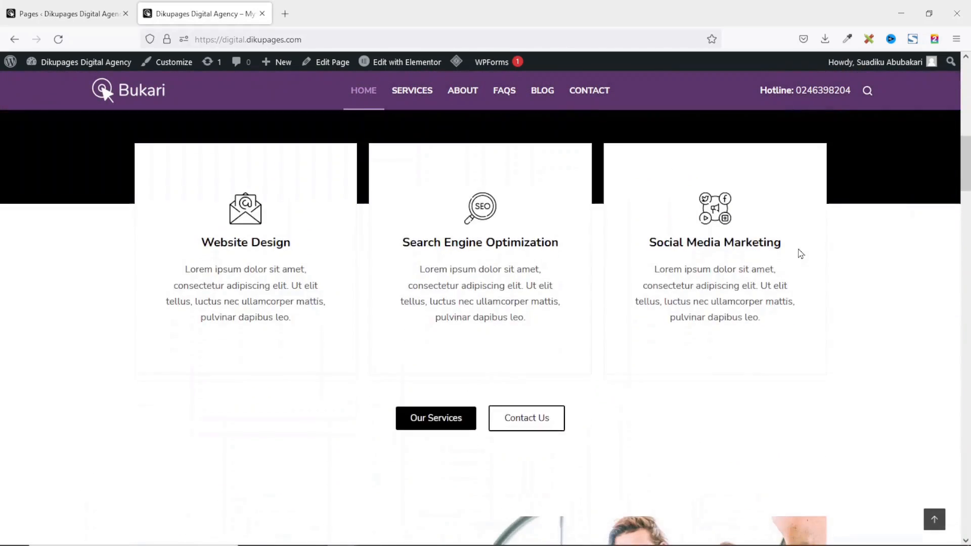
pyautogui.scroll(-15, 808, 256)
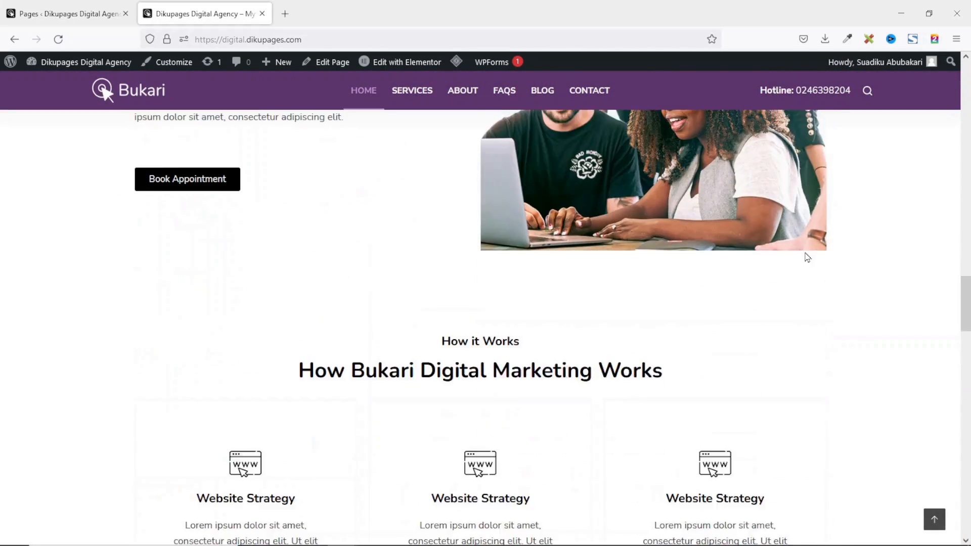
pyautogui.scroll(-8, 807, 253)
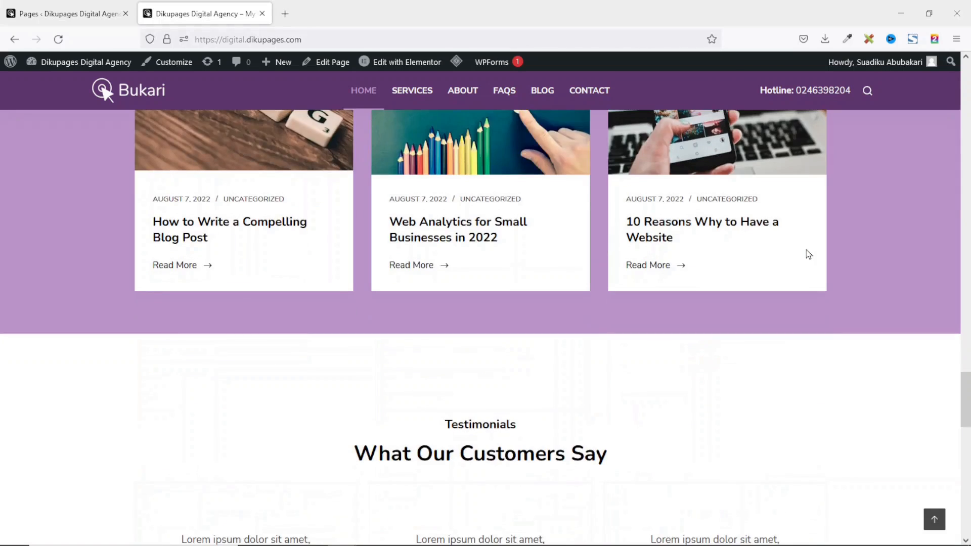
pyautogui.scroll(-10, 858, 248)
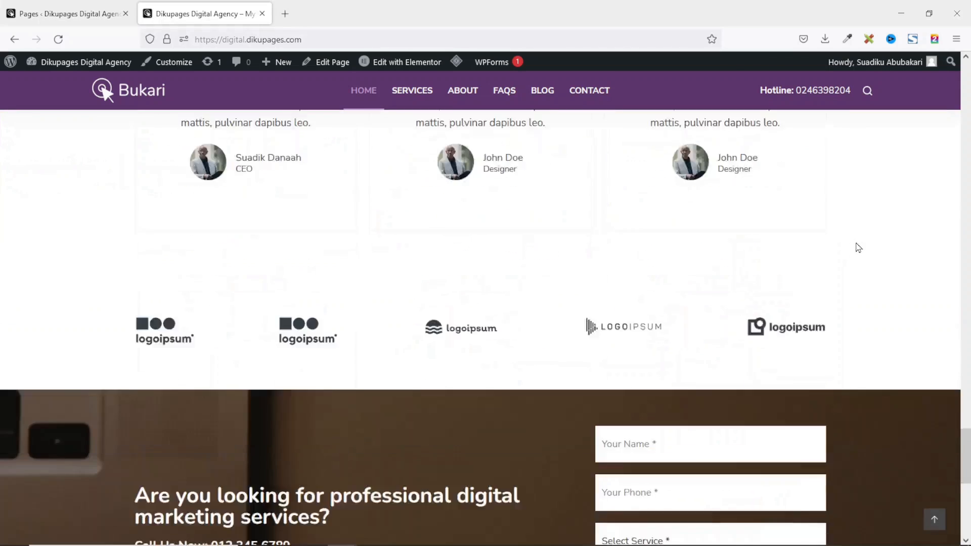
pyautogui.scroll(10, 859, 248)
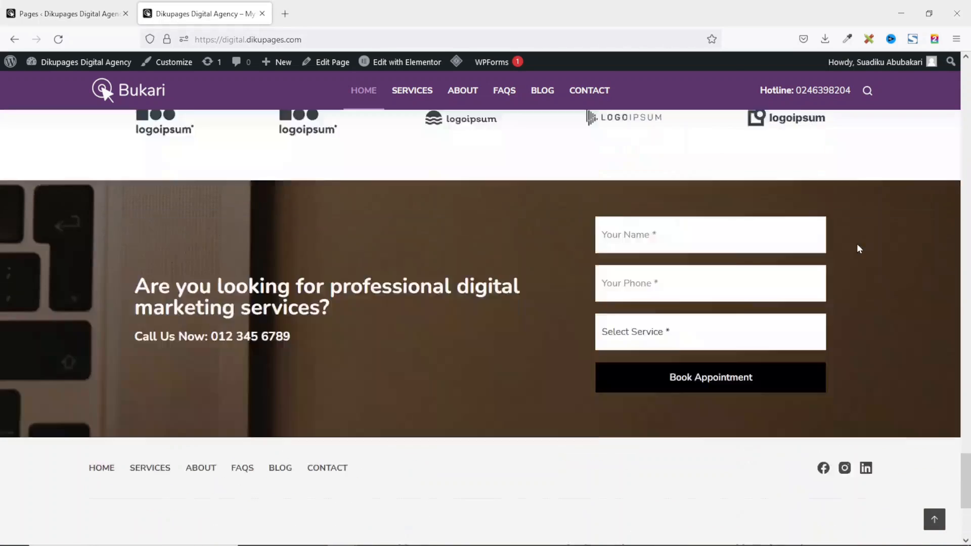
pyautogui.click(399, 68)
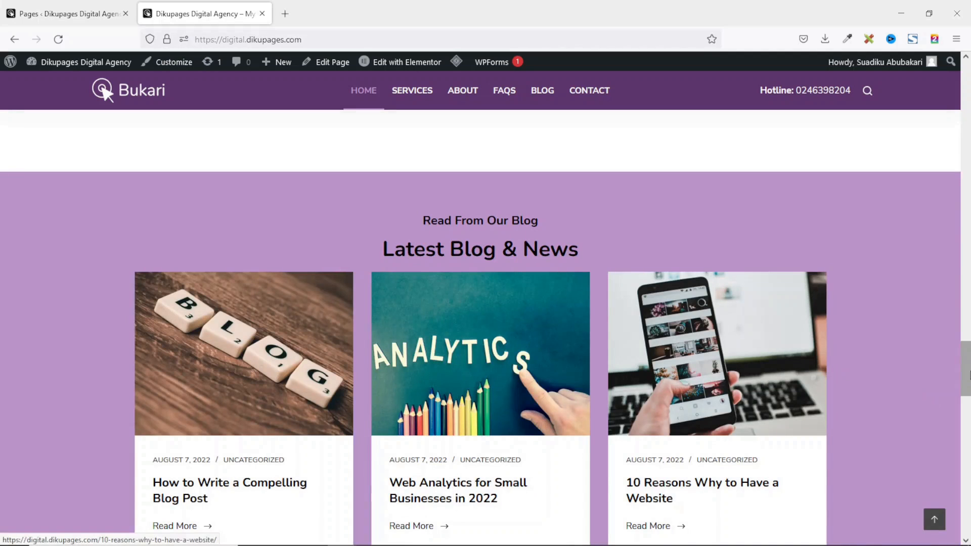
pyautogui.moveTo(967, 370); pyautogui.dragTo(944, 68)
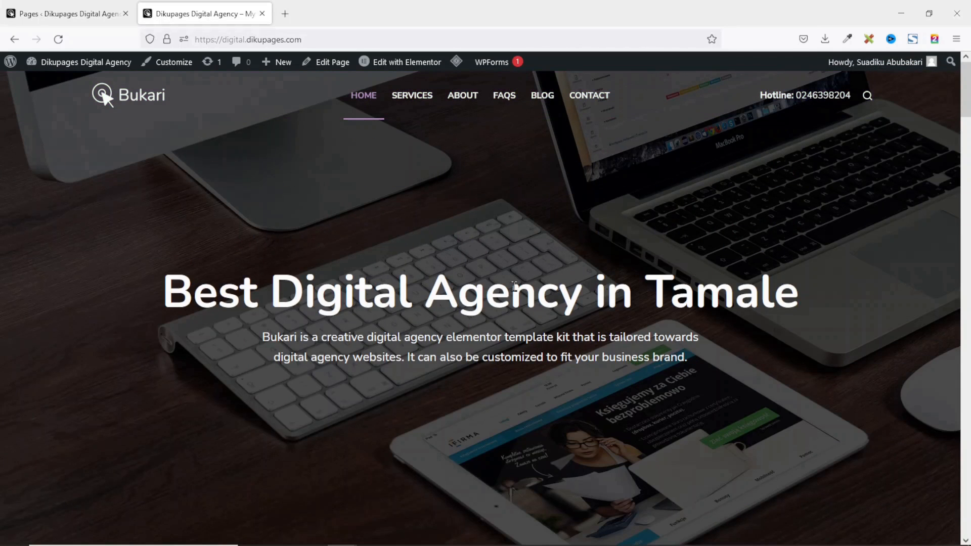